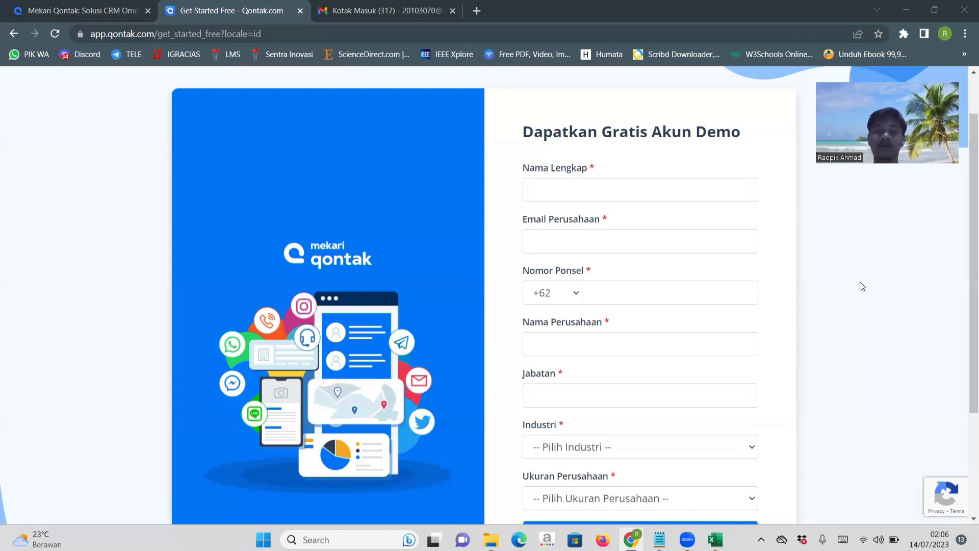
# Enter the applicant's full name in the demo account request form.
pyautogui.click(645, 195)
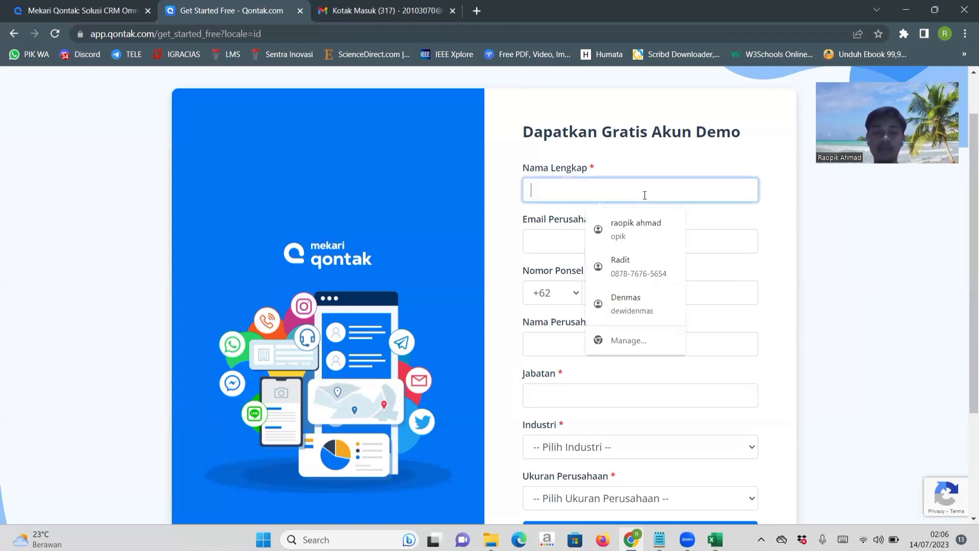
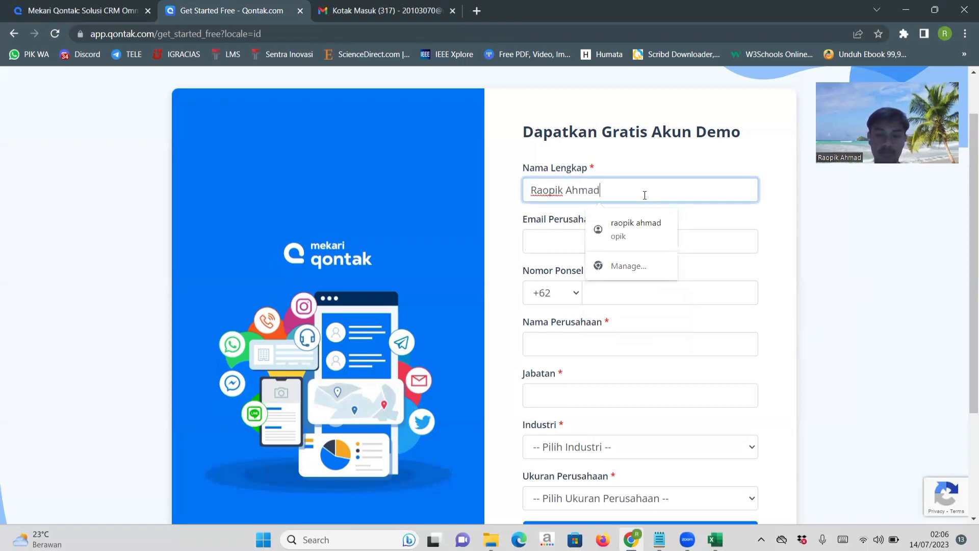
pyautogui.press('Tab')
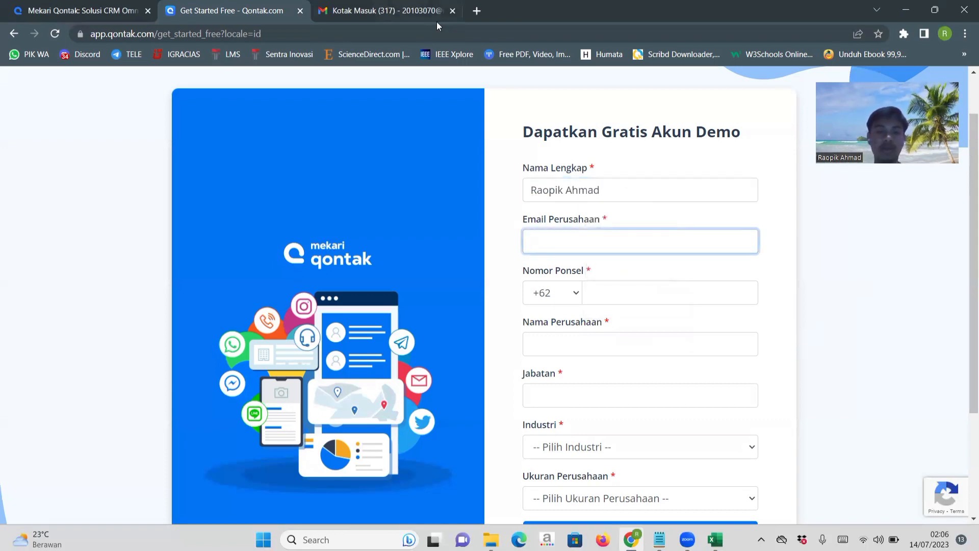
# Copy the signed-in account's e-mail address from Gmail and paste it as the company e-mail in the Qontak form.
pyautogui.click(369, 16)
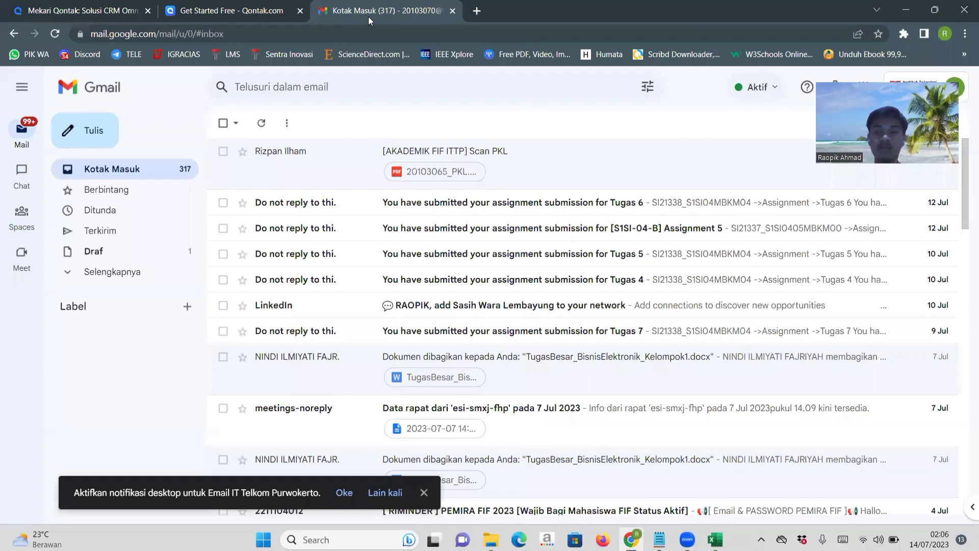
pyautogui.moveTo(761, 115); pyautogui.dragTo(755, 113)
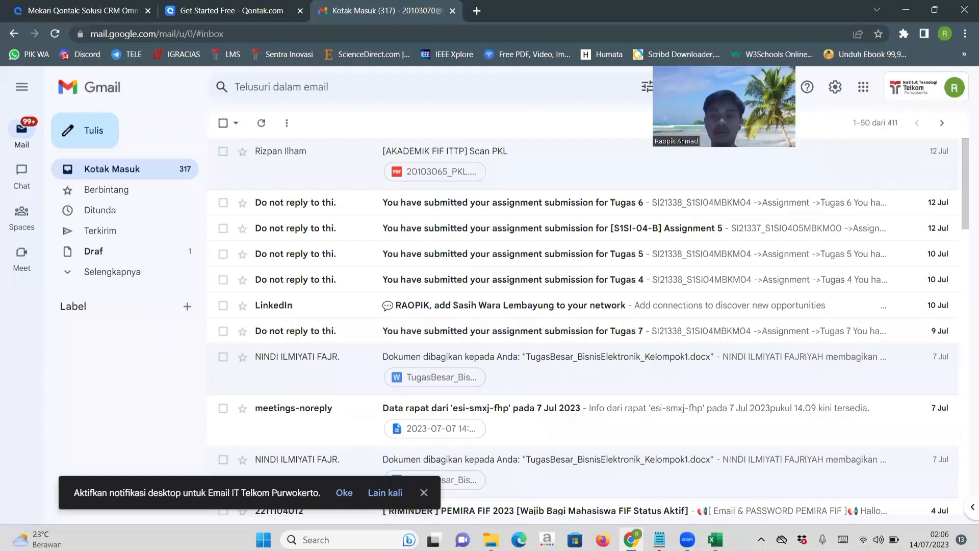
pyautogui.click(922, 91)
pyautogui.tripleClick(814, 170)
pyautogui.hotkey('ctrl', 'c')
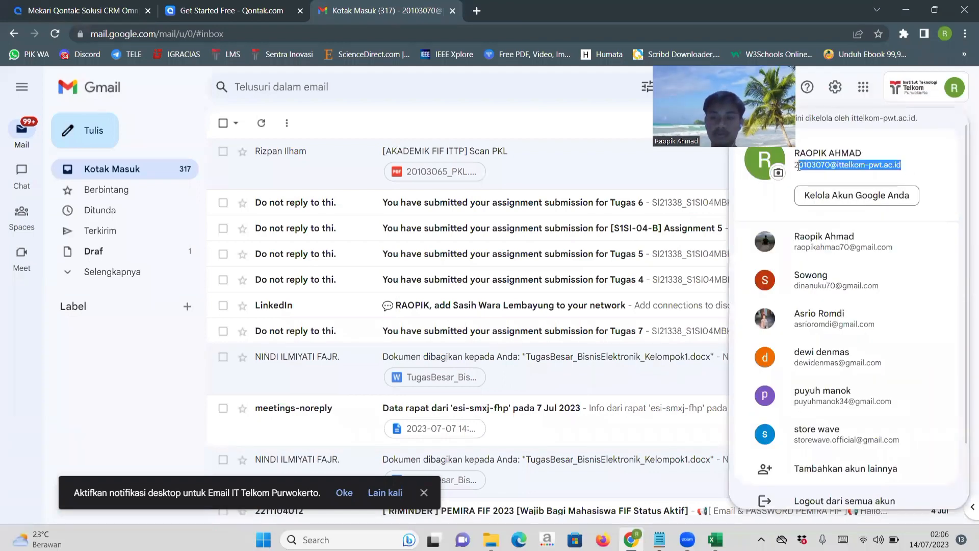
pyautogui.click(233, 10)
pyautogui.hotkey('ctrl', 'v')
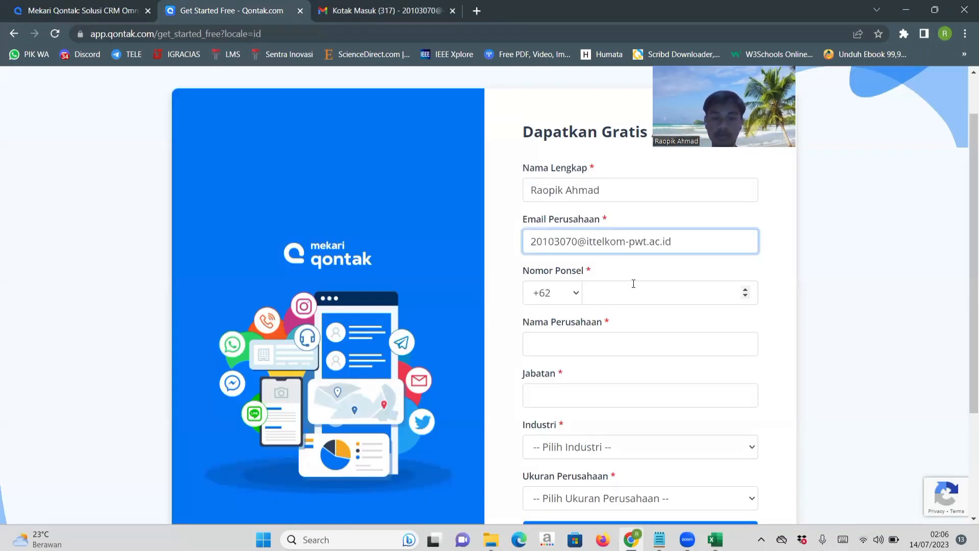
# Fill in the mobile phone number from the saved autofill entry and remove its leading zero.
pyautogui.click(629, 290)
pyautogui.click(688, 328)
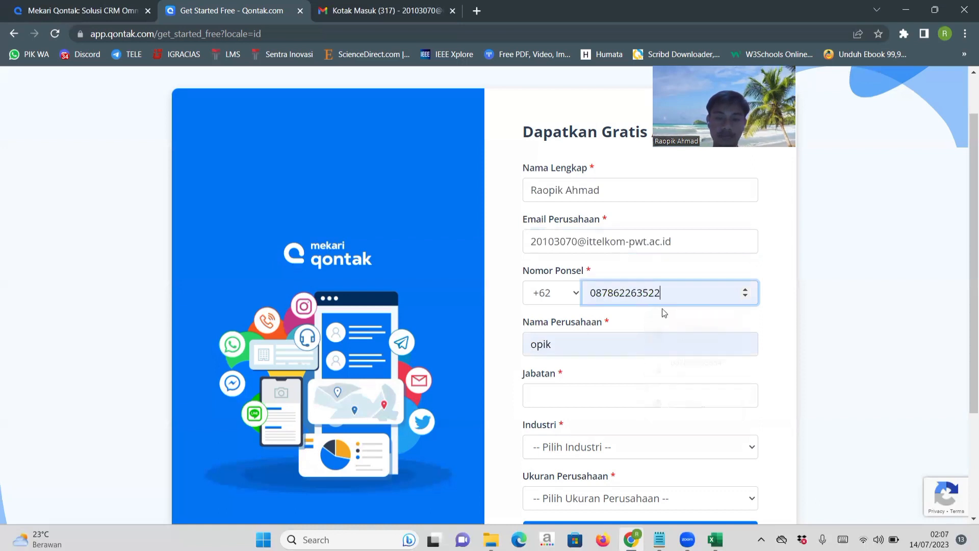
pyautogui.click(596, 290)
pyautogui.press('Escape')
pyautogui.press('BackSpace')
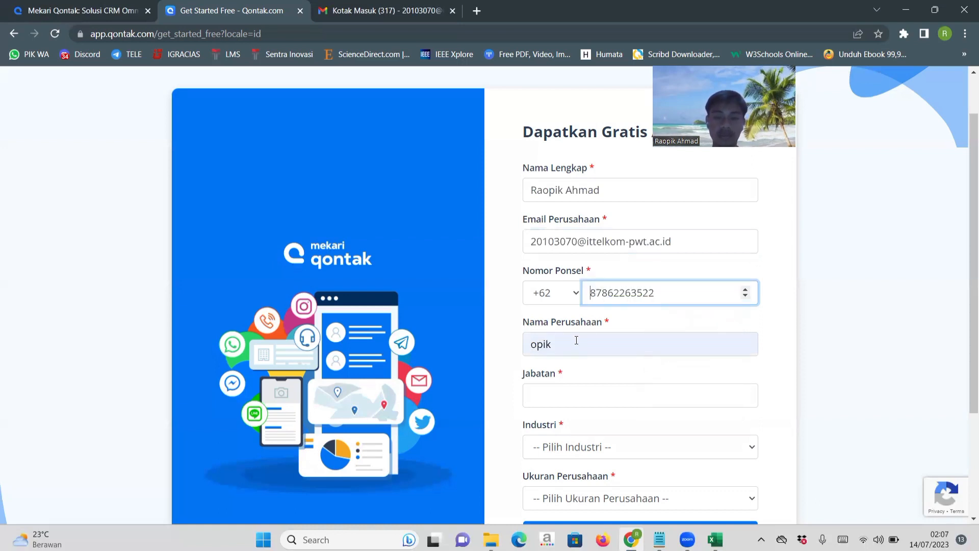
# Replace the autofilled company name with Inta.
pyautogui.click(574, 341)
pyautogui.press('BackSpace')
pyautogui.press('BackSpace')
pyautogui.press('BackSpace')
pyautogui.press('BackSpace')
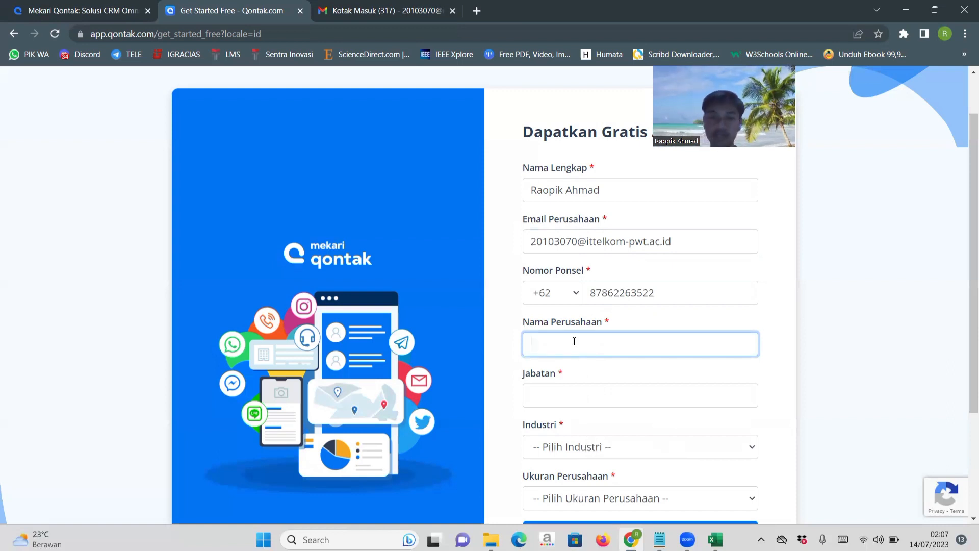
pyautogui.write('Inta')
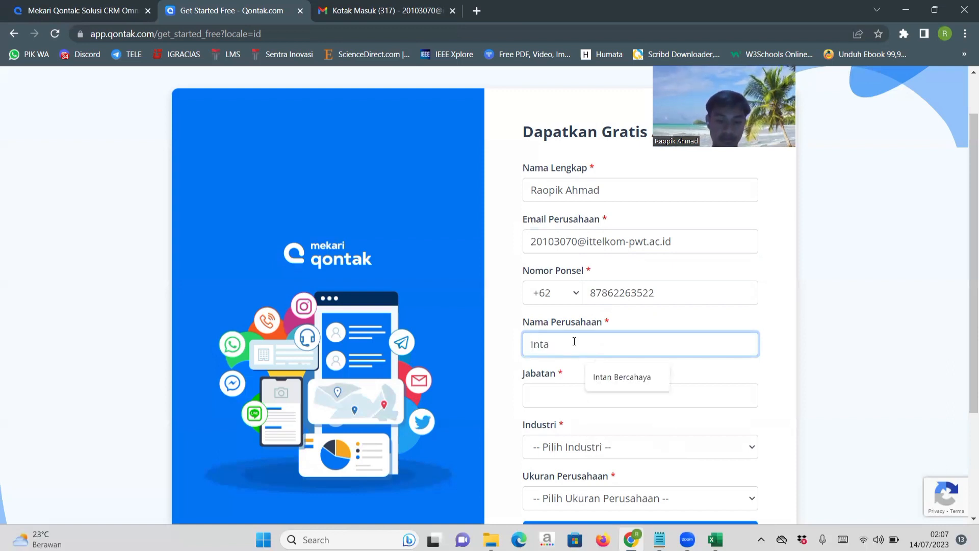
pyautogui.press('Tab')
pyautogui.click(575, 342)
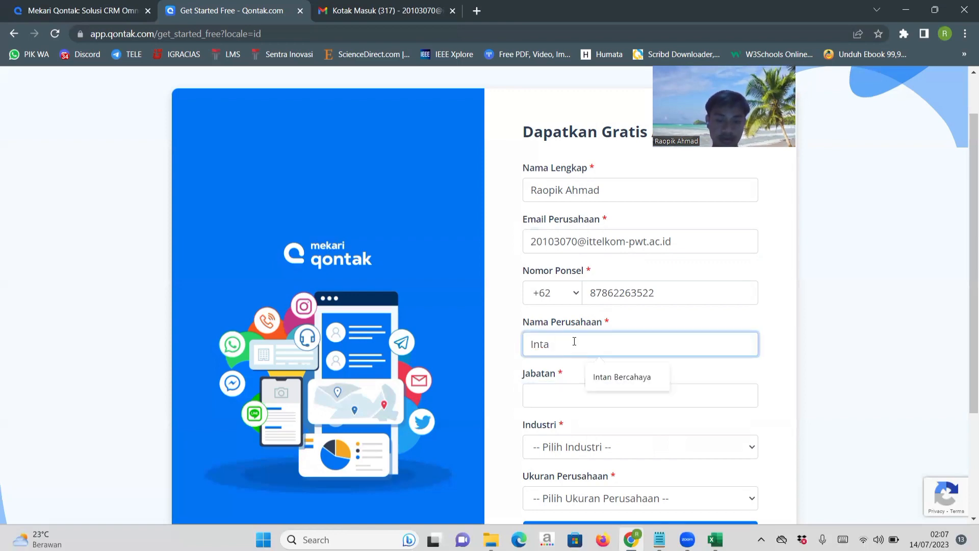
pyautogui.press('Down')
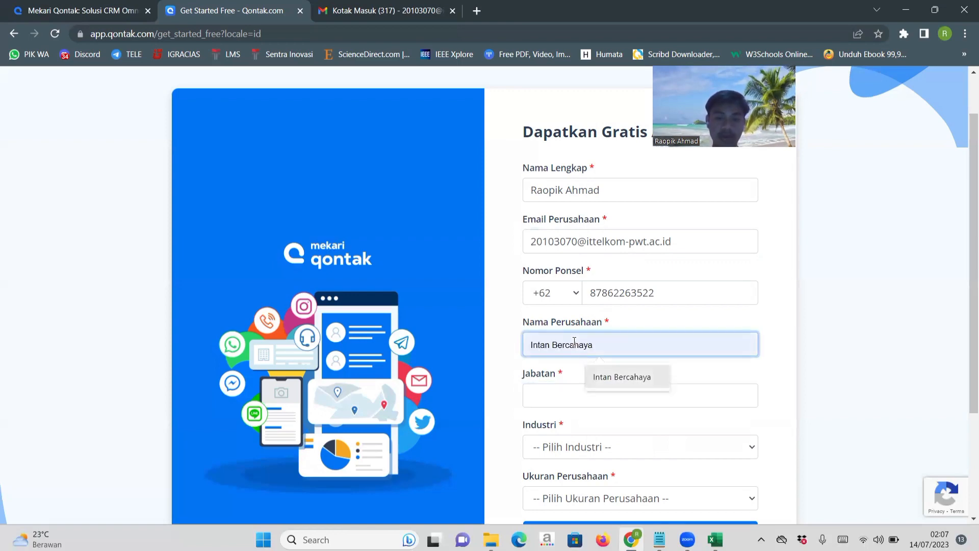
# Enter CEO as the job title (Jabatan).
pyautogui.click(548, 392)
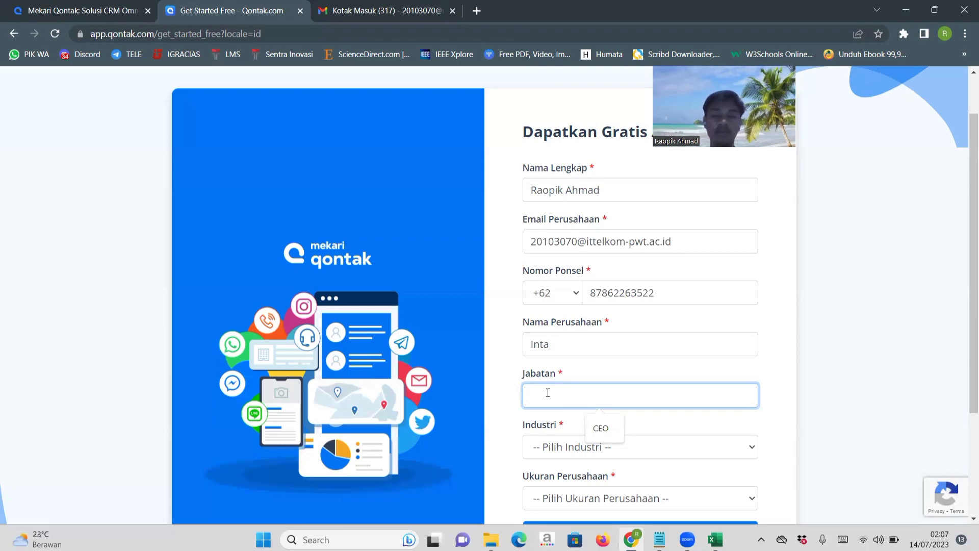
pyautogui.write('CE')
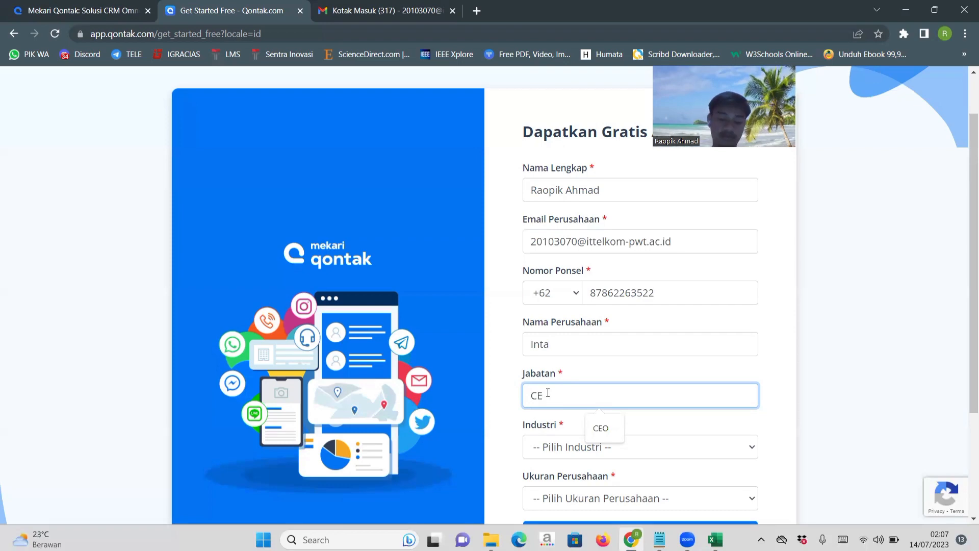
pyautogui.write('O')
pyautogui.click(833, 383)
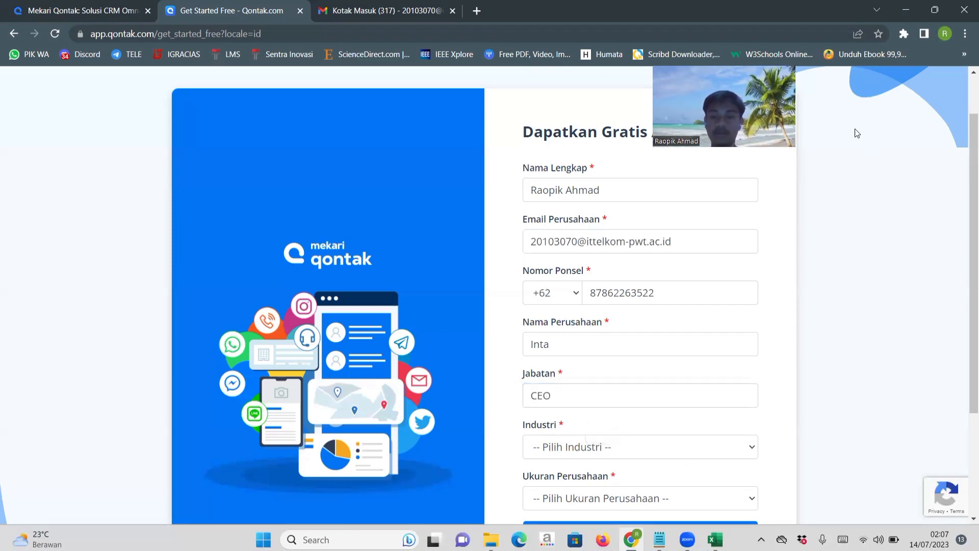
# Set the industry (Industri) to Construction & Engineering.
pyautogui.scroll(-2, 849, 224)
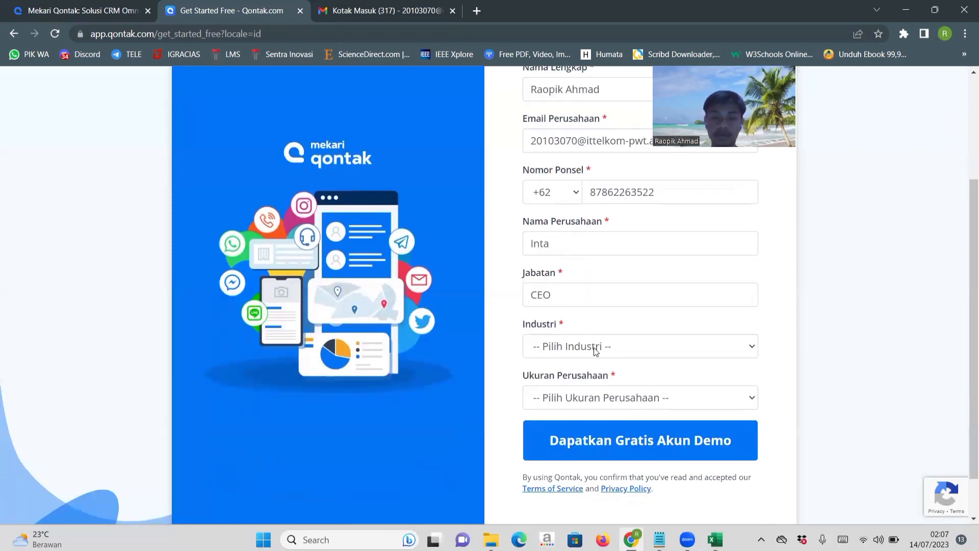
pyautogui.click(595, 351)
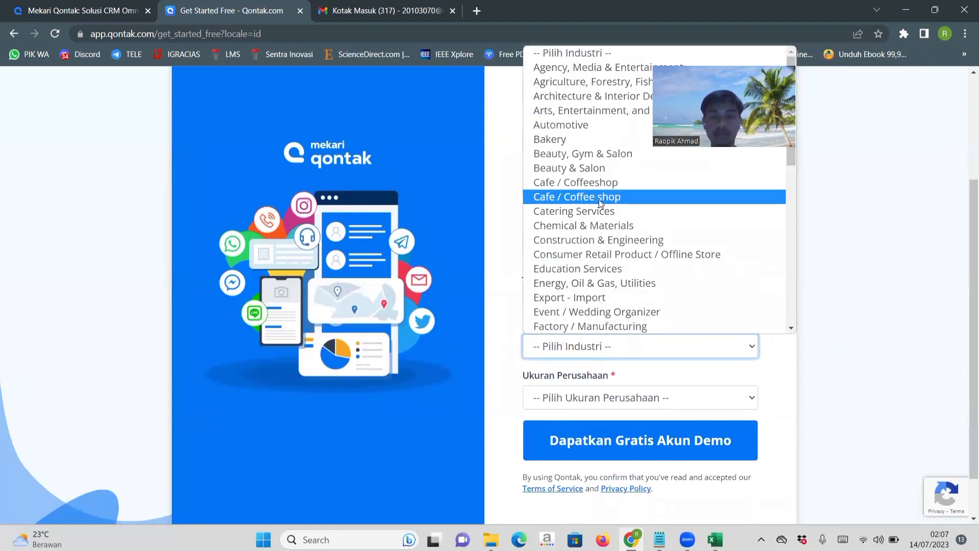
pyautogui.click(594, 240)
# Set the company size to Micro <=50 and submit the demo account request.
pyautogui.scroll(-1, 833, 324)
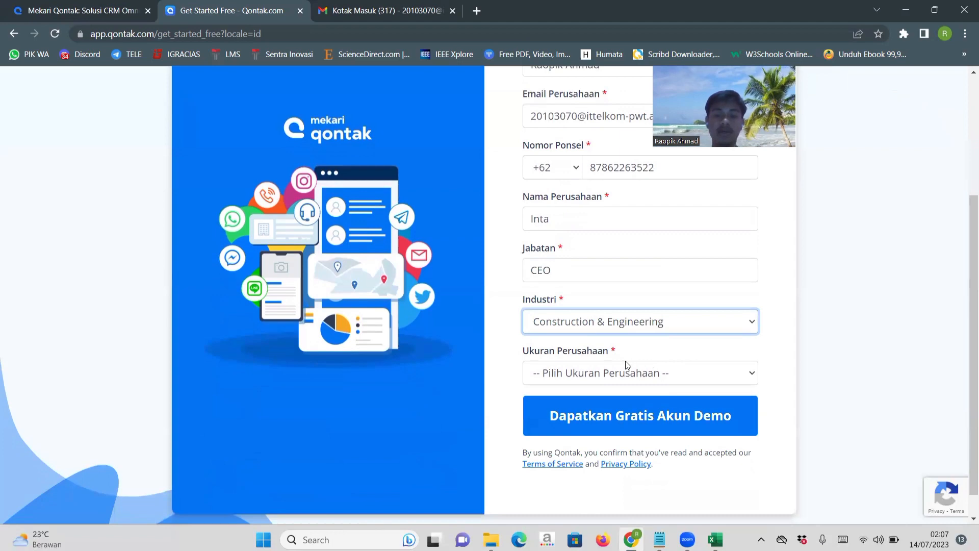
pyautogui.click(610, 377)
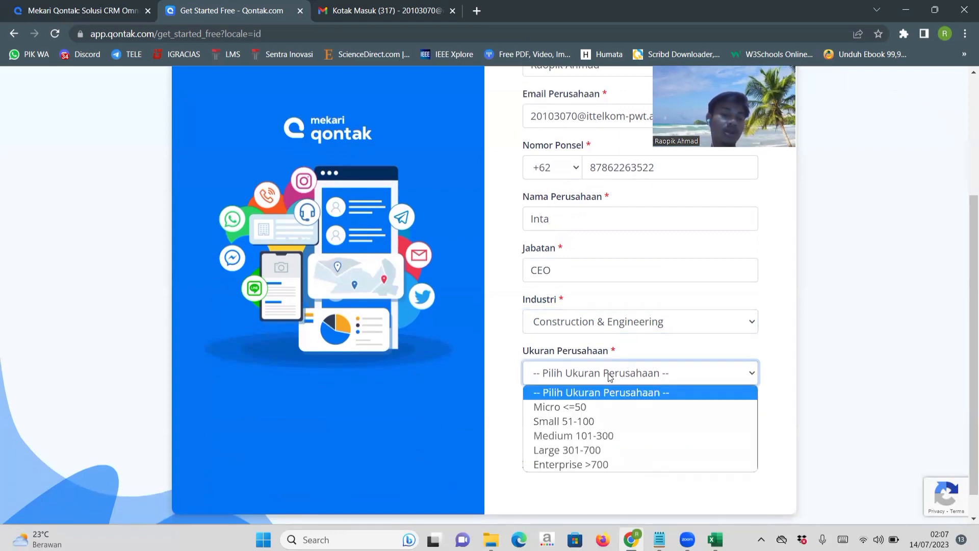
pyautogui.click(585, 408)
pyautogui.click(648, 419)
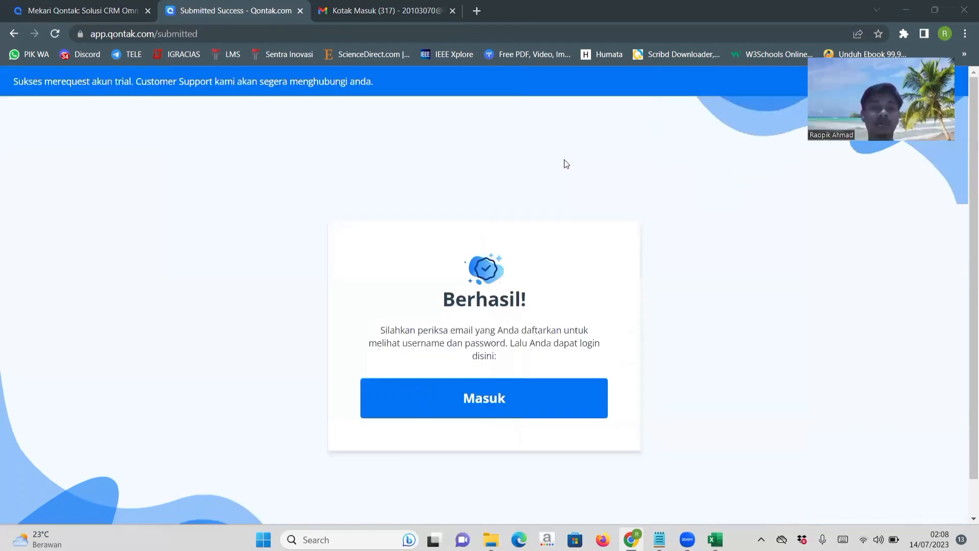
# Read the Qontak.com message "Thank you for reaching us!" in Gmail and return to the inbox.
pyautogui.click(365, 13)
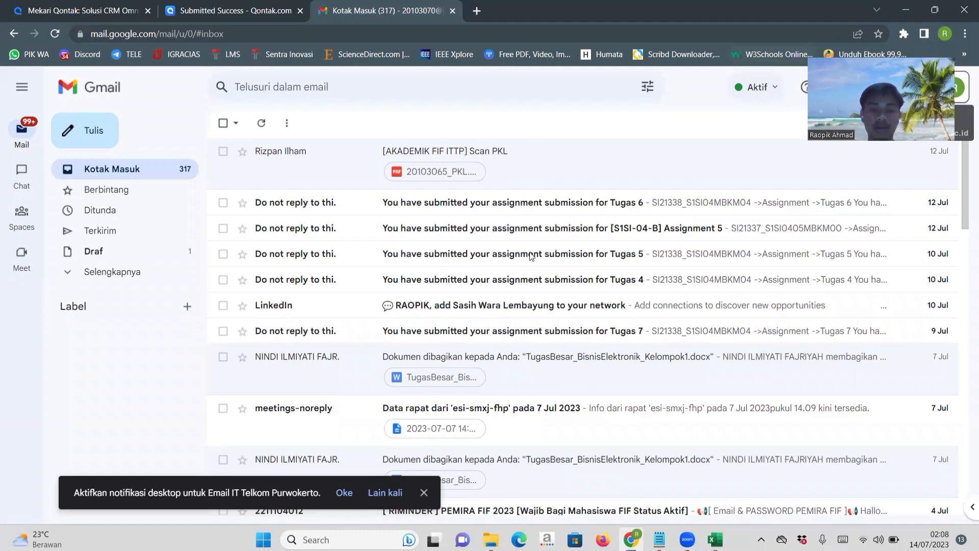
pyautogui.scroll(-2, 520, 389)
pyautogui.scroll(1, 520, 391)
pyautogui.scroll(-6, 521, 392)
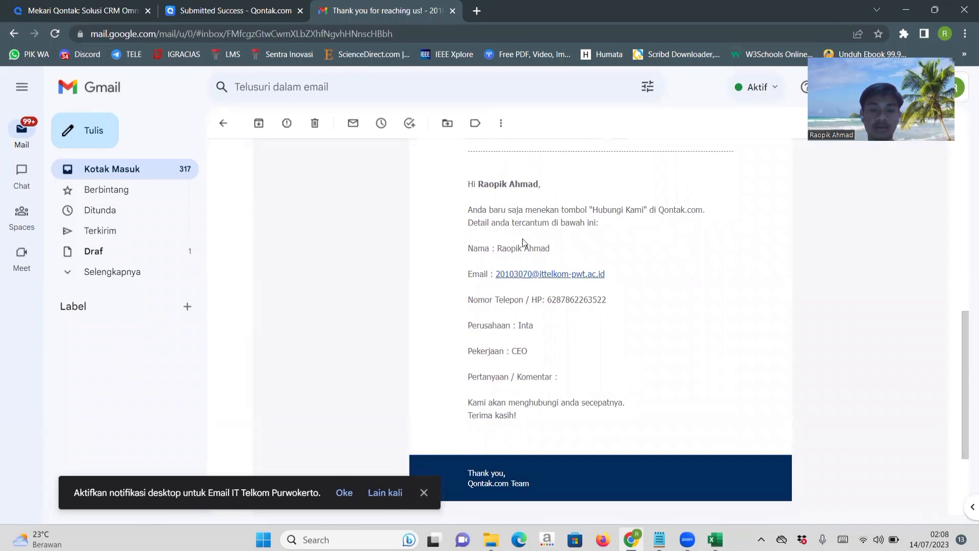
pyautogui.scroll(7, 524, 244)
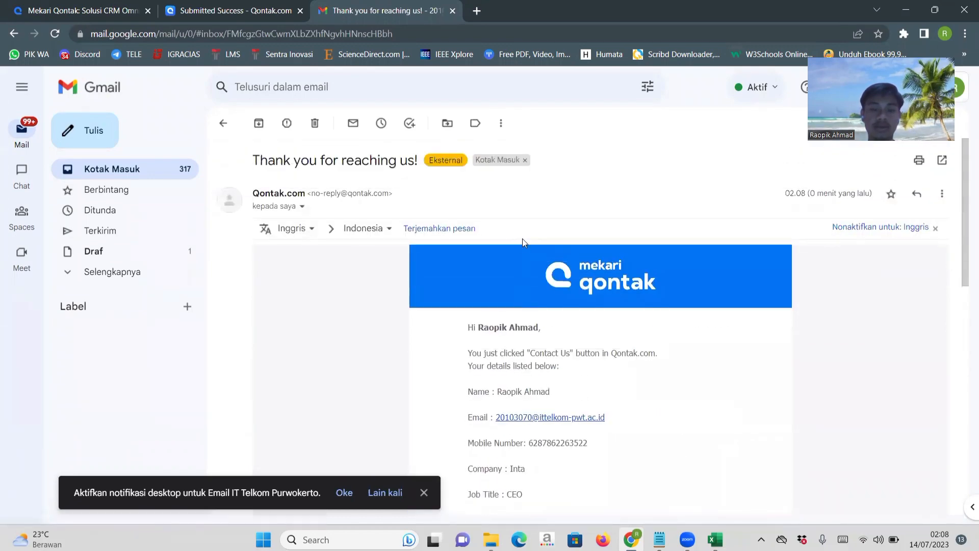
pyautogui.hscroll(-5, 522, 238)
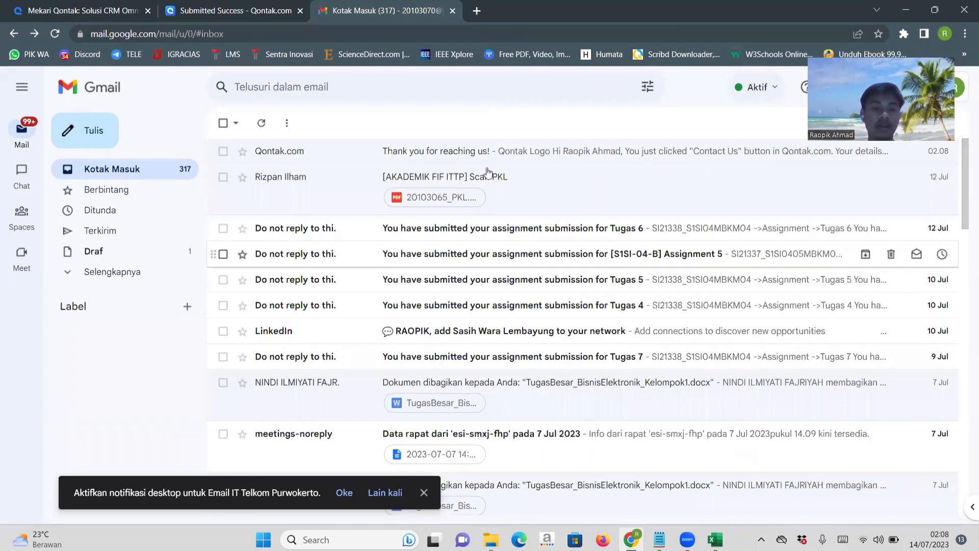
# Refresh the inbox and follow the password creation link in the "Your free trial starts today!" email.
pyautogui.press('F5')
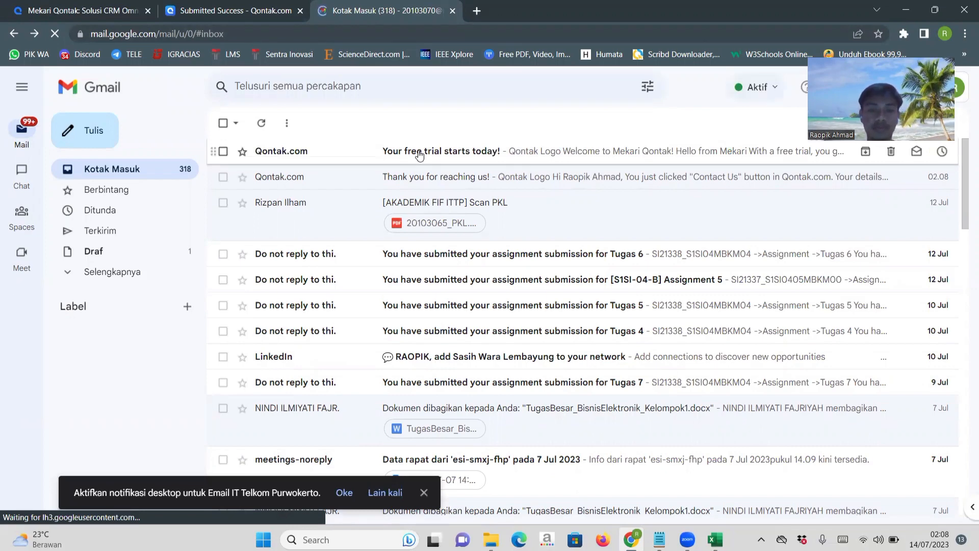
pyautogui.click(491, 153)
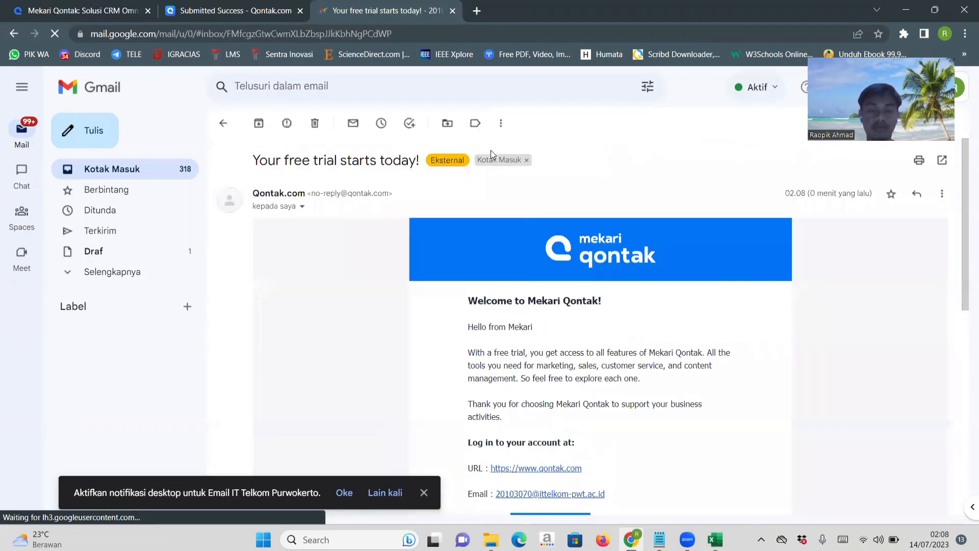
pyautogui.scroll(-3, 587, 339)
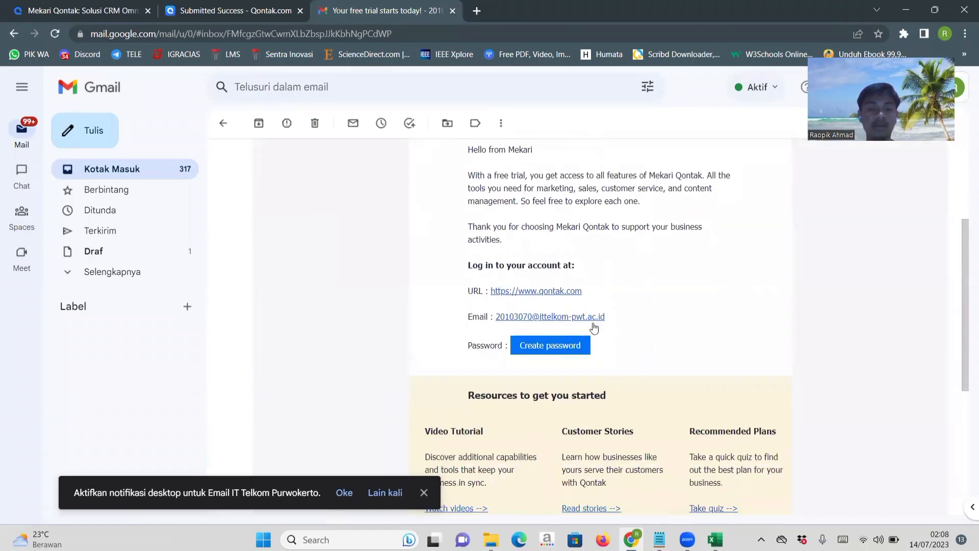
pyautogui.click(538, 348)
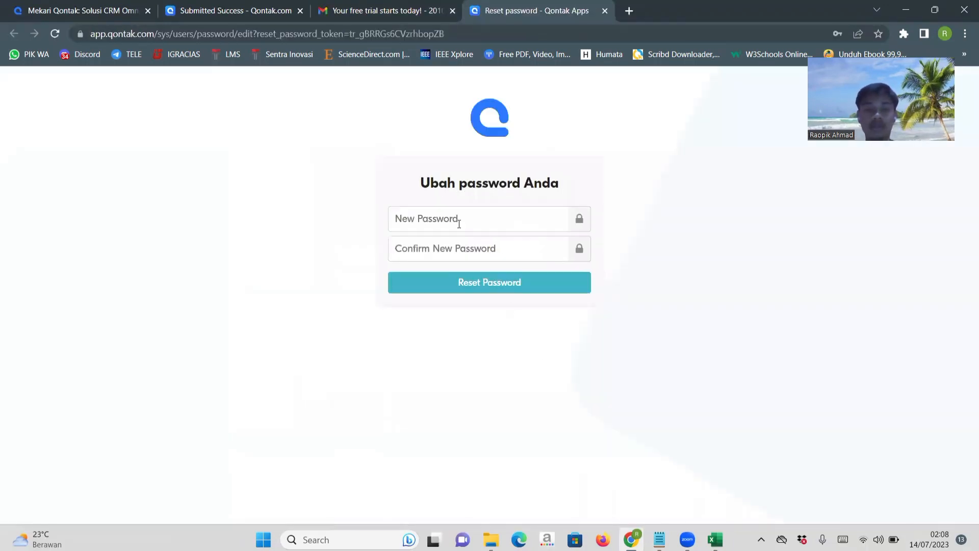
# Enter the new account password, repeat it in the confirmation field, and submit the password reset.
pyautogui.click(450, 216)
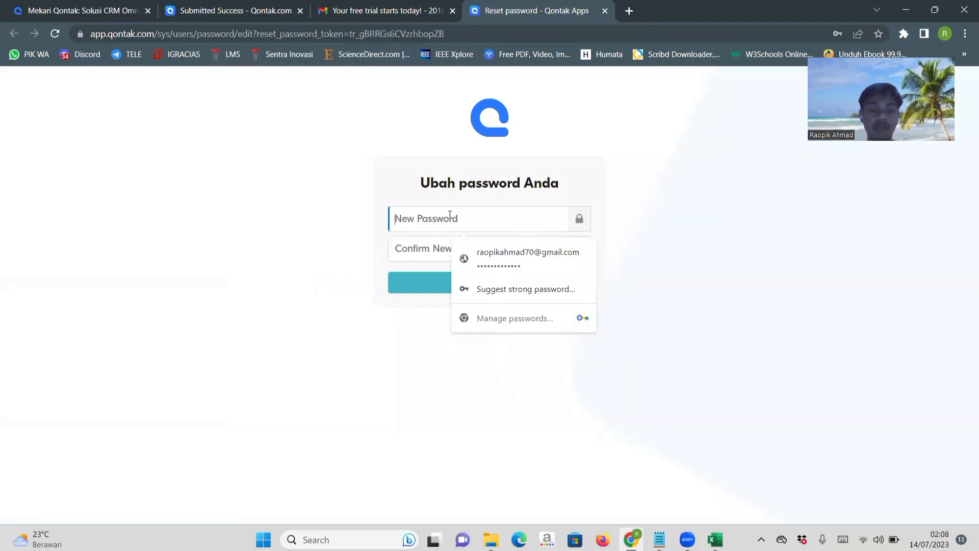
pyautogui.write('••••')
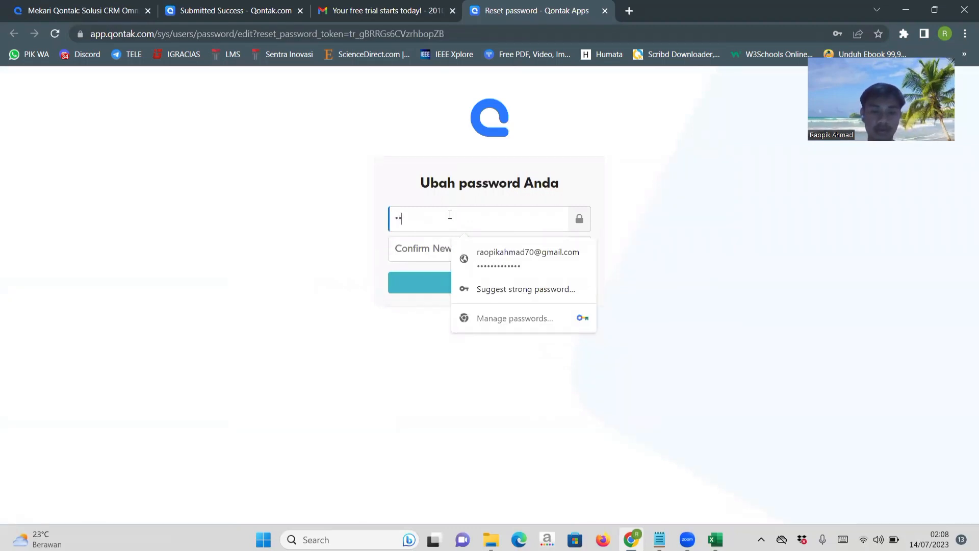
pyautogui.write('•••••')
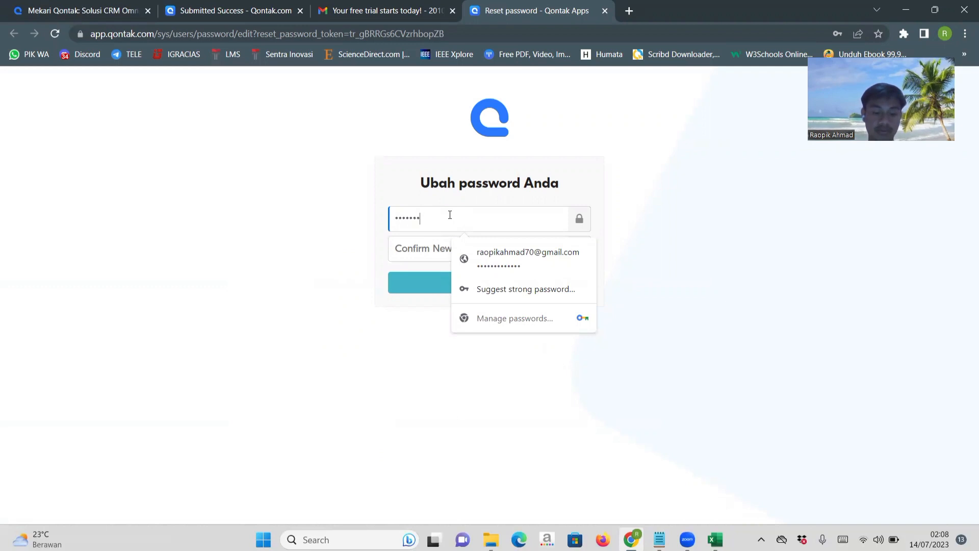
pyautogui.hotkey('ctrl', 'a')
pyautogui.press('BackSpace')
pyautogui.write('••••')
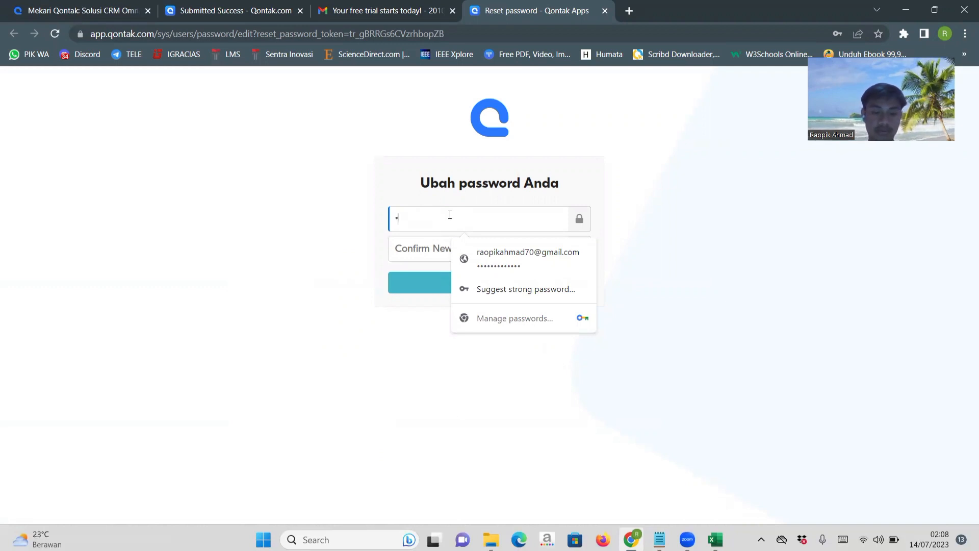
pyautogui.write('••••••')
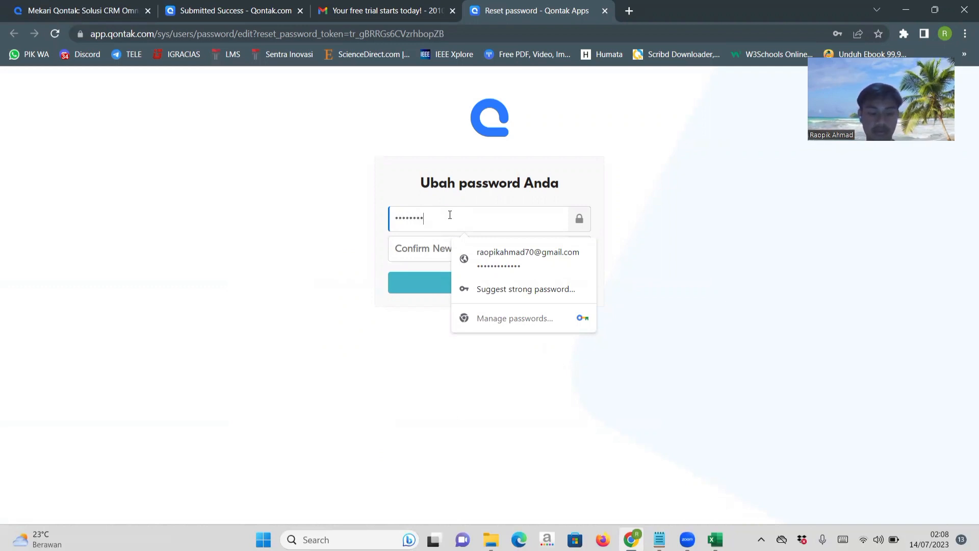
pyautogui.press('Tab')
pyautogui.write('••••••')
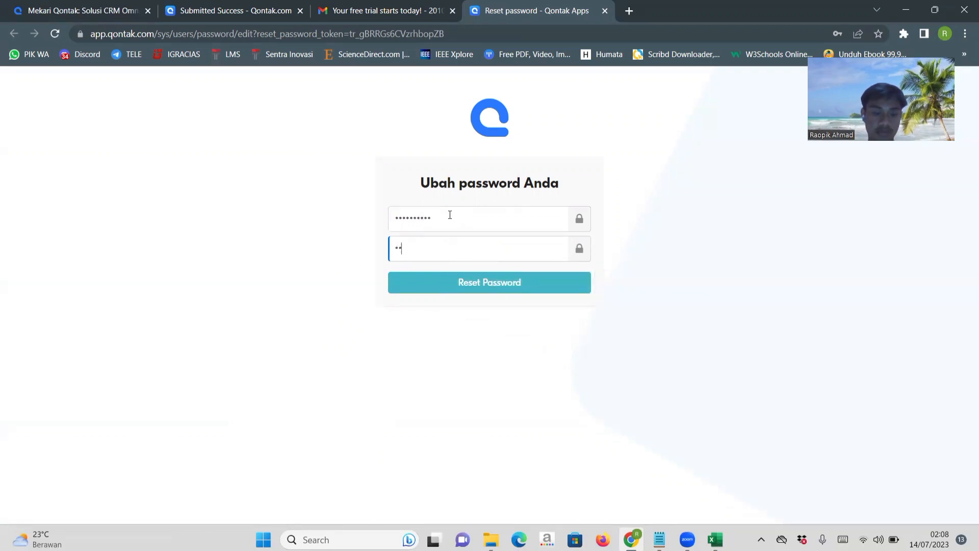
pyautogui.write('••••')
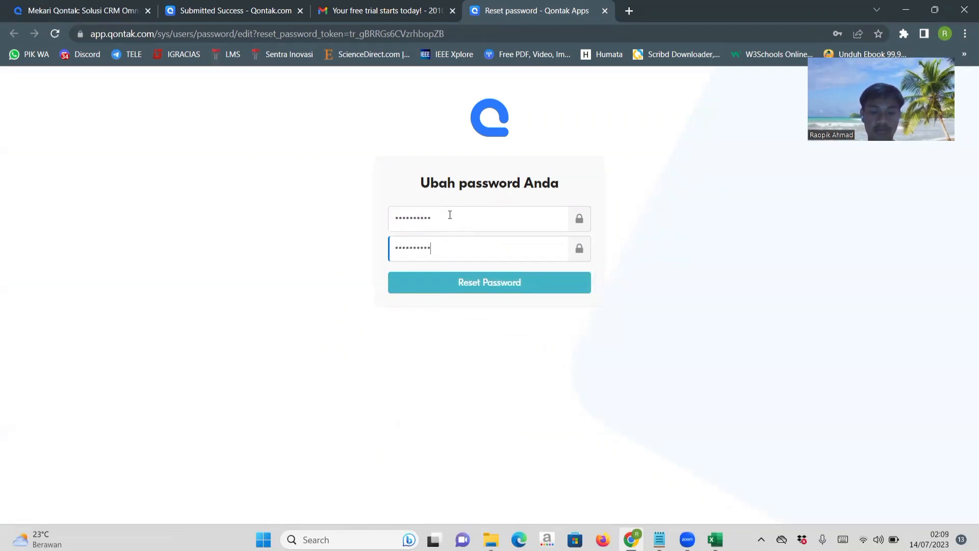
pyautogui.click(474, 291)
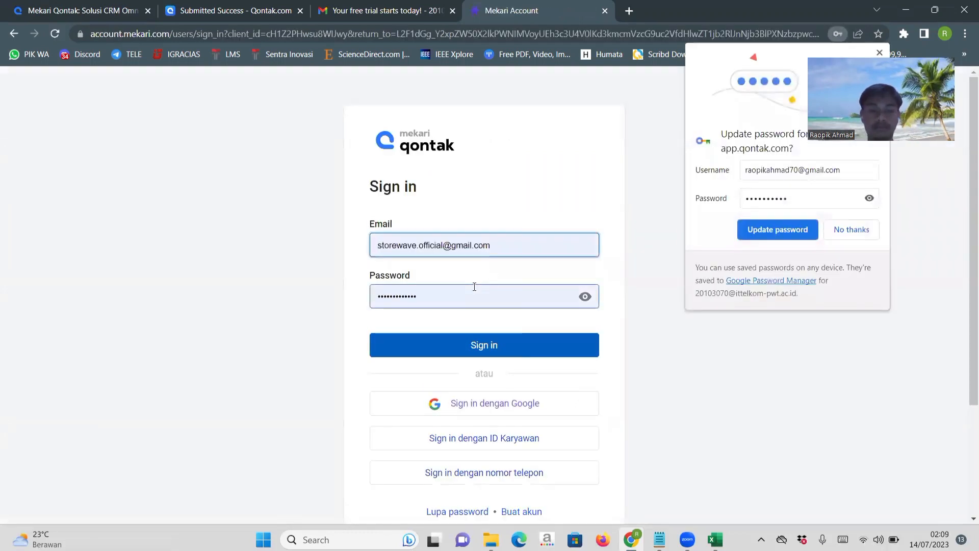
# Sign in with the registered e-mail address and the new account password, and save the login in the browser.
pyautogui.moveTo(503, 247); pyautogui.dragTo(357, 249)
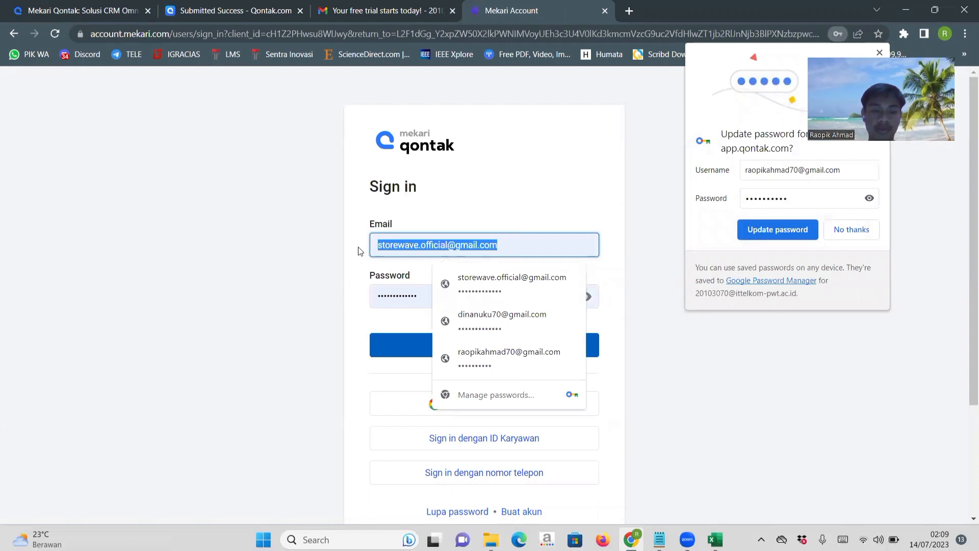
pyautogui.hotkey('ctrl', 'v')
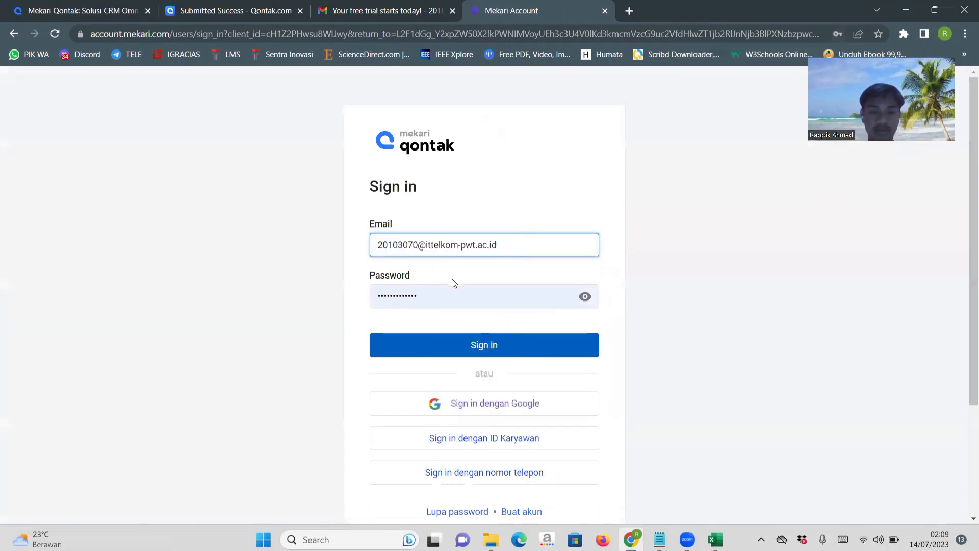
pyautogui.moveTo(431, 296); pyautogui.dragTo(272, 298)
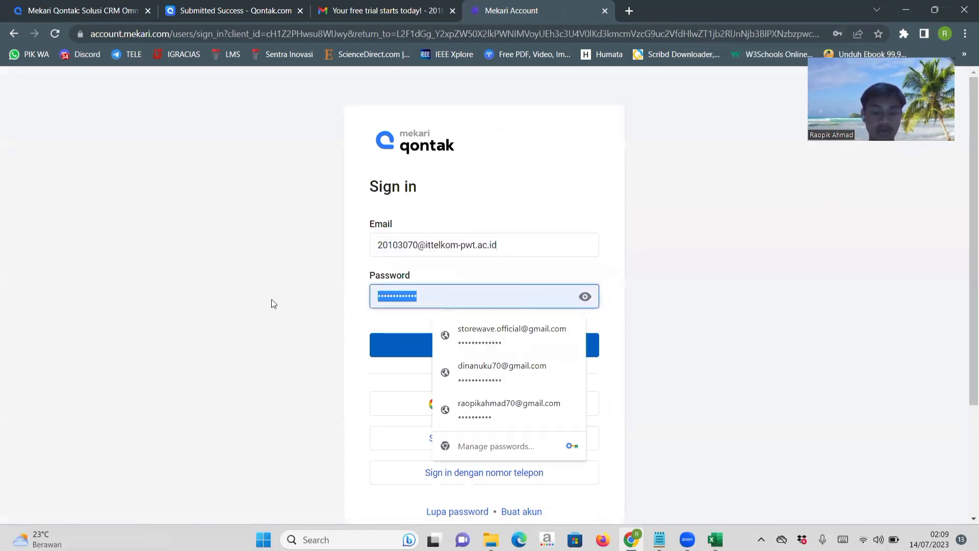
pyautogui.write('••••••')
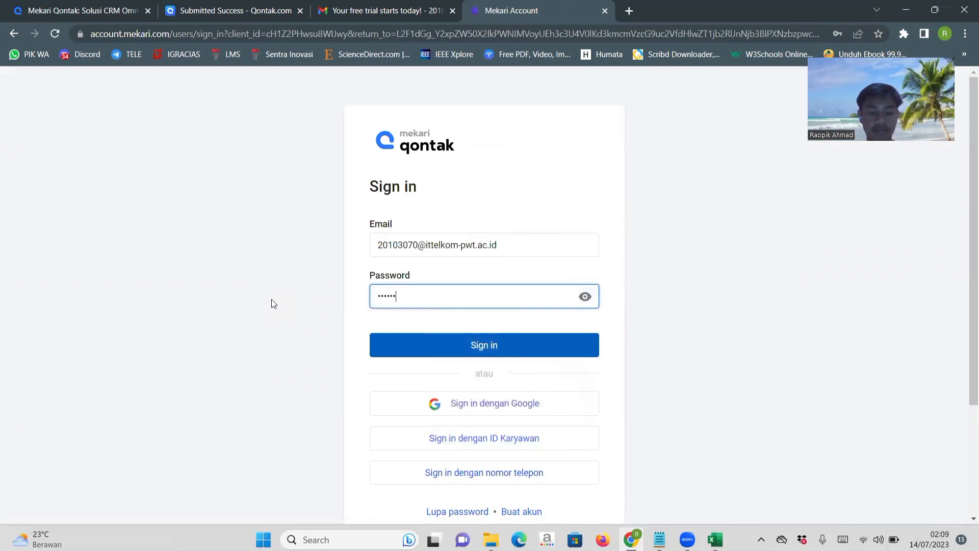
pyautogui.press('BackSpace')
pyautogui.write('•••••••')
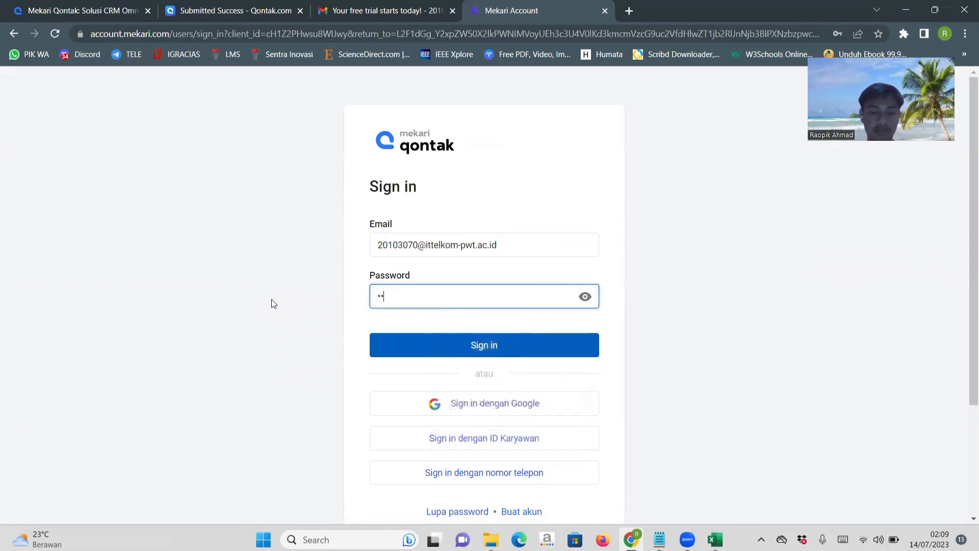
pyautogui.write('•••')
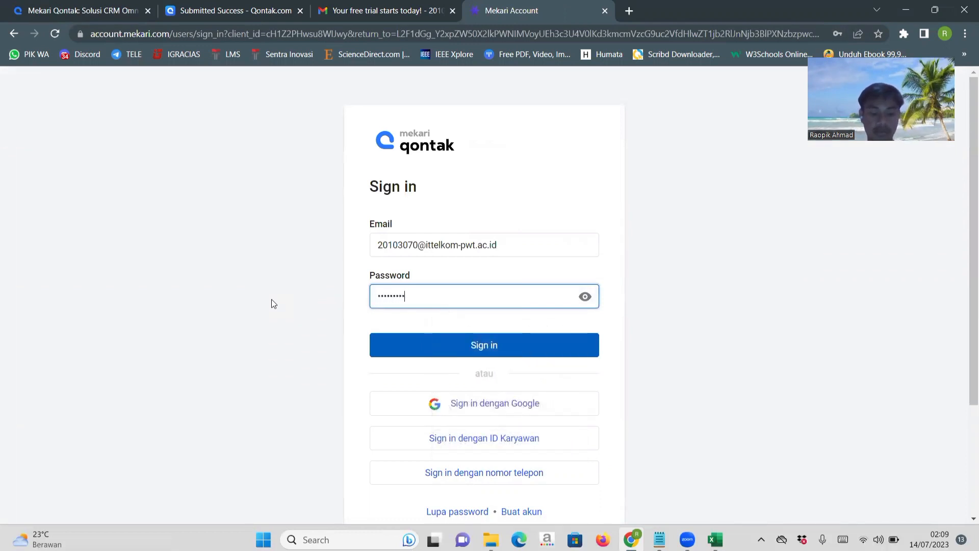
pyautogui.click(423, 342)
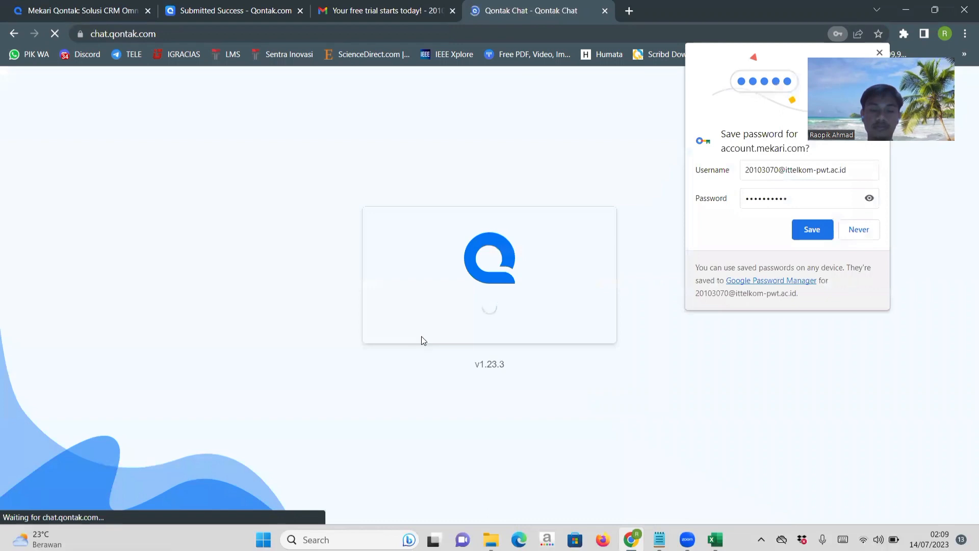
pyautogui.click(813, 228)
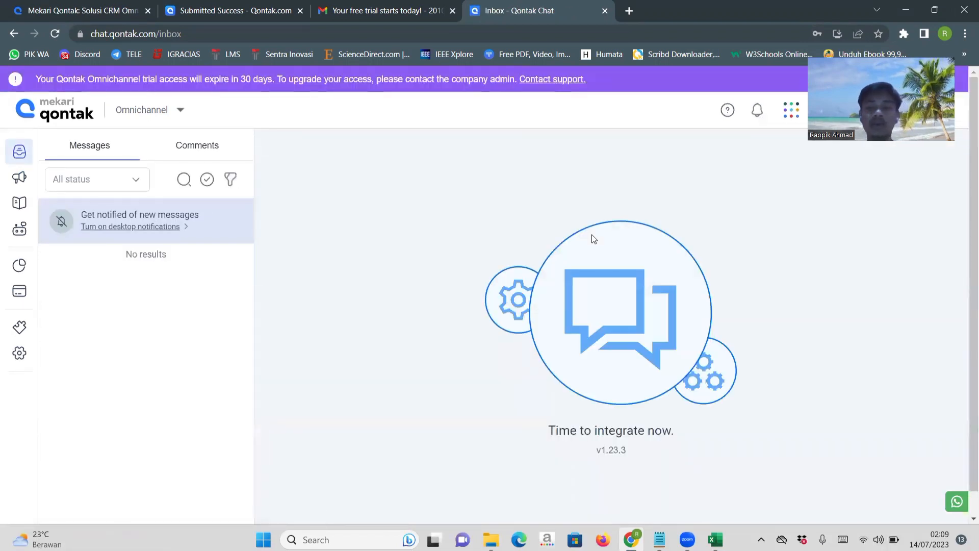
# Switch from the Omnichannel app to CRM and dismiss the Custom report introduction.
pyautogui.click(142, 112)
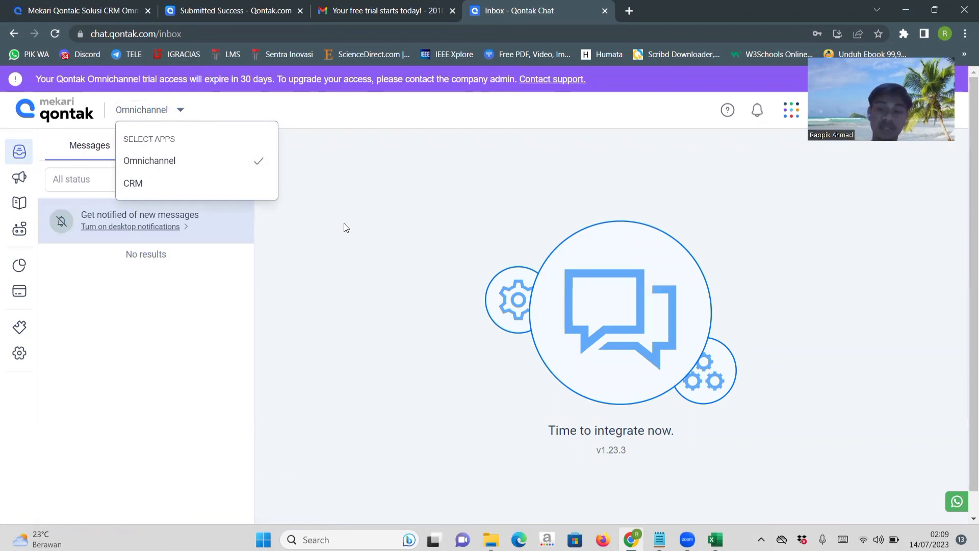
pyautogui.click(185, 185)
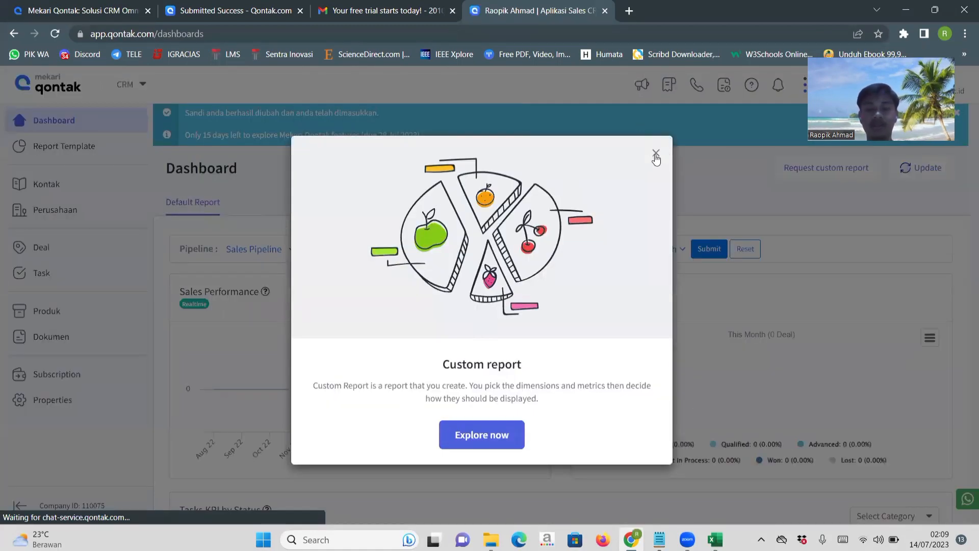
pyautogui.click(655, 155)
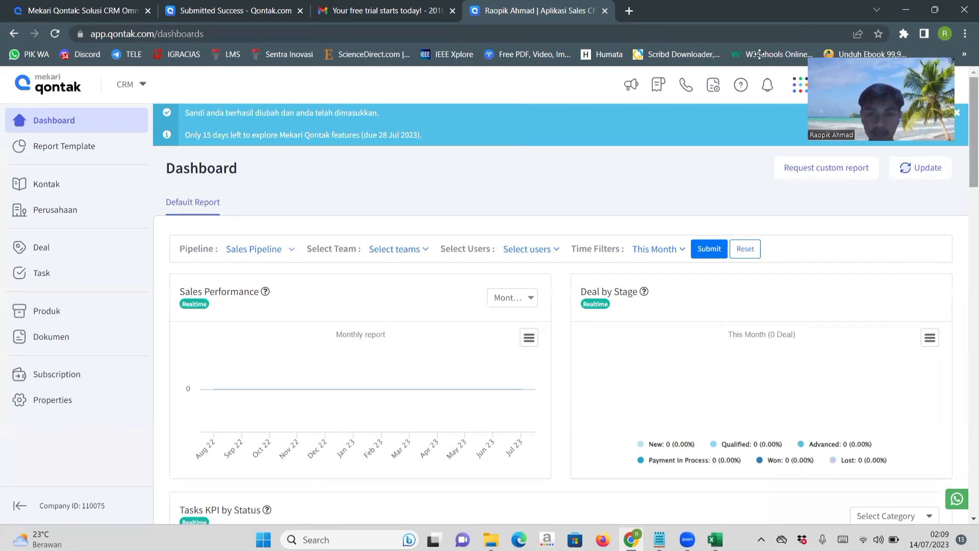
# Open the profile settings (Pengaturan profil) of the signed-in account.
pyautogui.moveTo(939, 96); pyautogui.dragTo(759, 54)
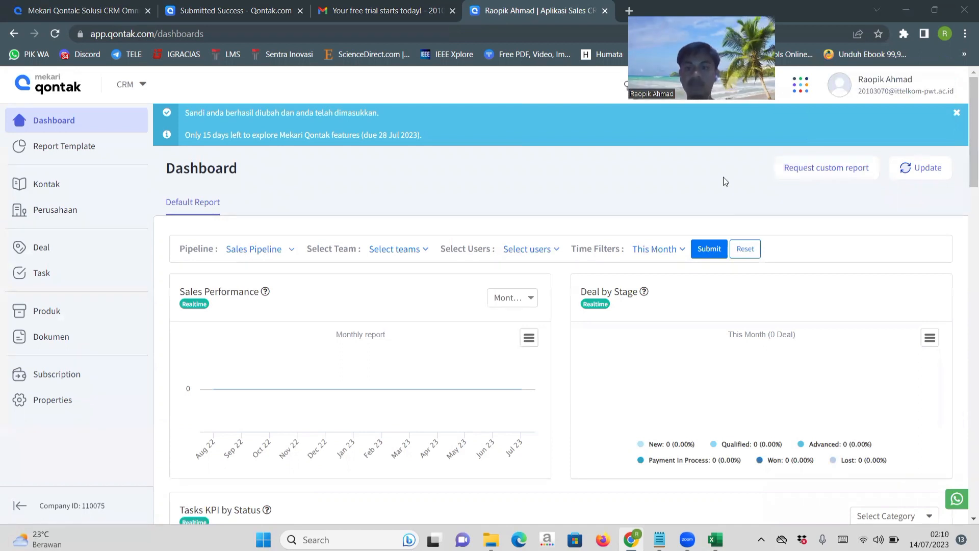
pyautogui.click(867, 89)
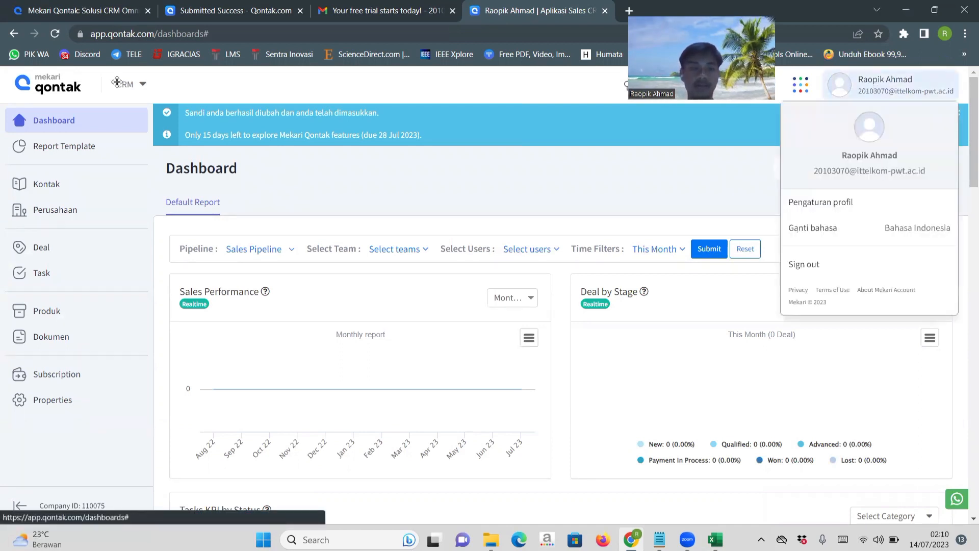
pyautogui.moveTo(736, 91); pyautogui.dragTo(117, 82)
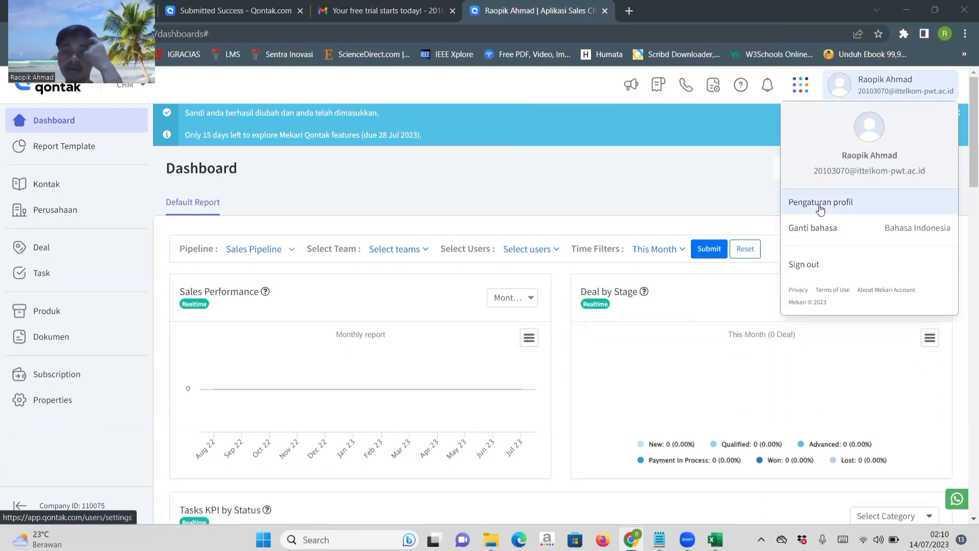
pyautogui.click(882, 90)
pyautogui.click(883, 89)
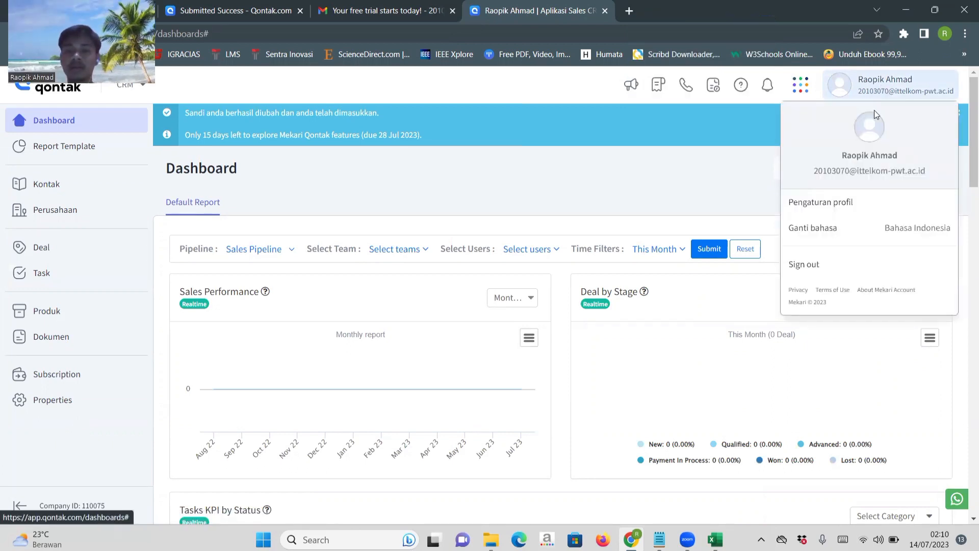
pyautogui.click(833, 213)
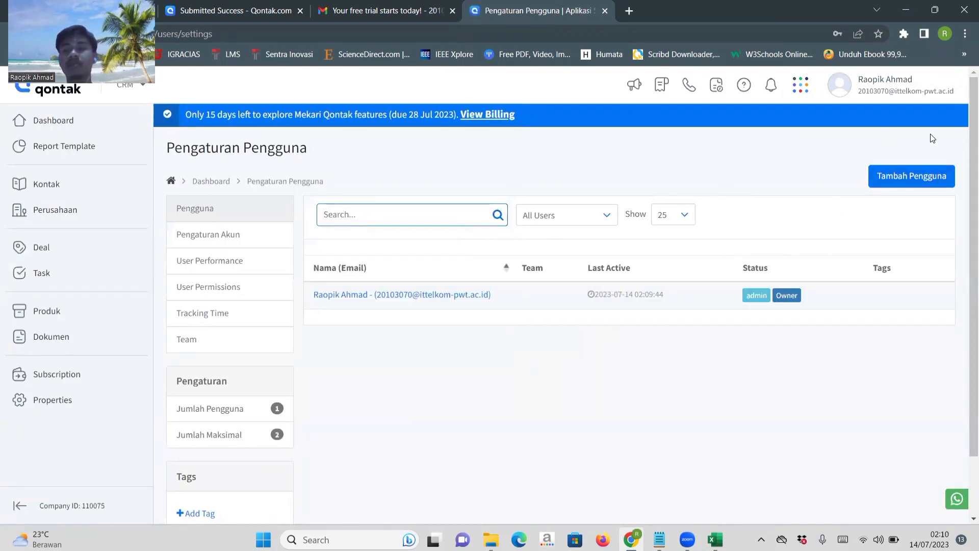
# Start adding a new user (Tambah Pengguna) and review the form's fields from first name to staff level and role.
pyautogui.click(897, 177)
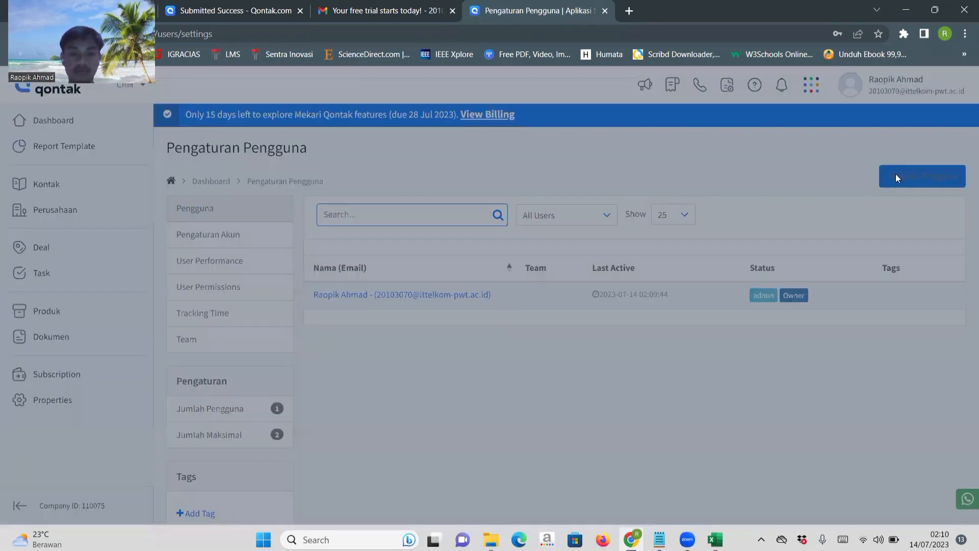
pyautogui.scroll(-2, 827, 339)
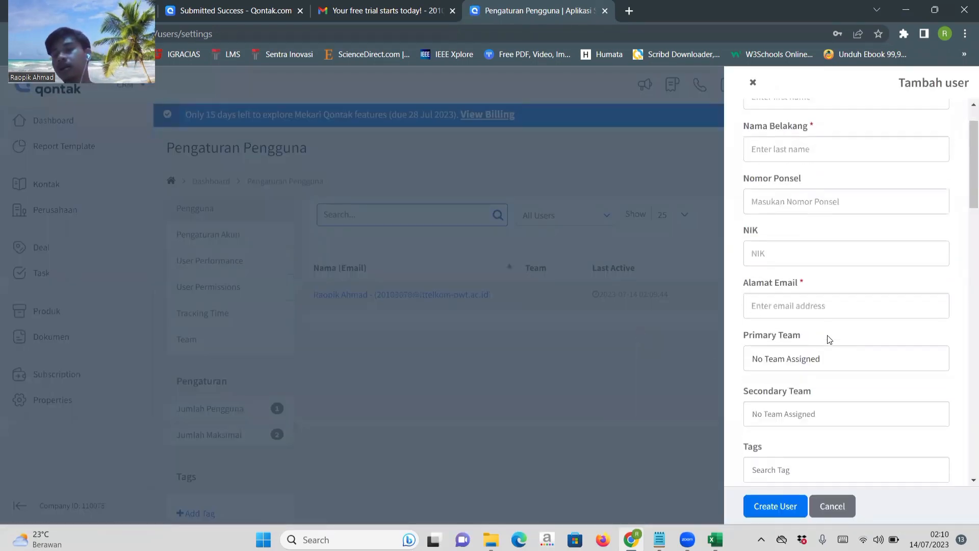
pyautogui.scroll(2, 844, 233)
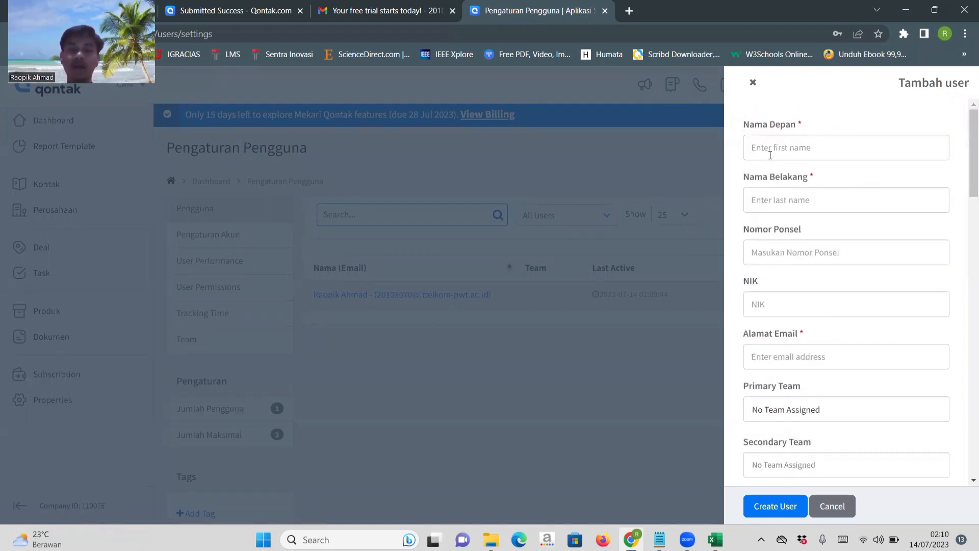
pyautogui.scroll(-6, 770, 154)
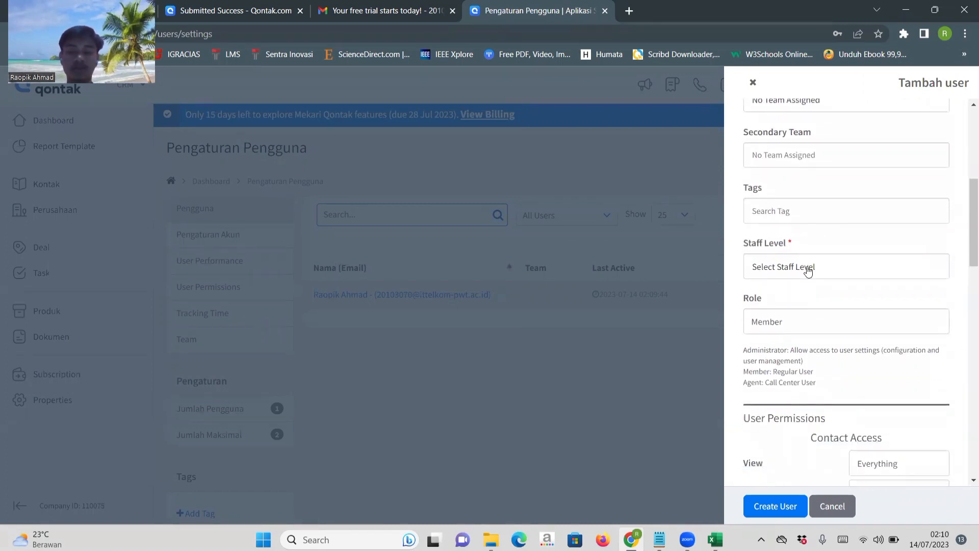
pyautogui.scroll(6, 808, 270)
# Switch to the Notepad notes, copy the new user's first name, and paste it into the Nama Depan field.
pyautogui.click(786, 146)
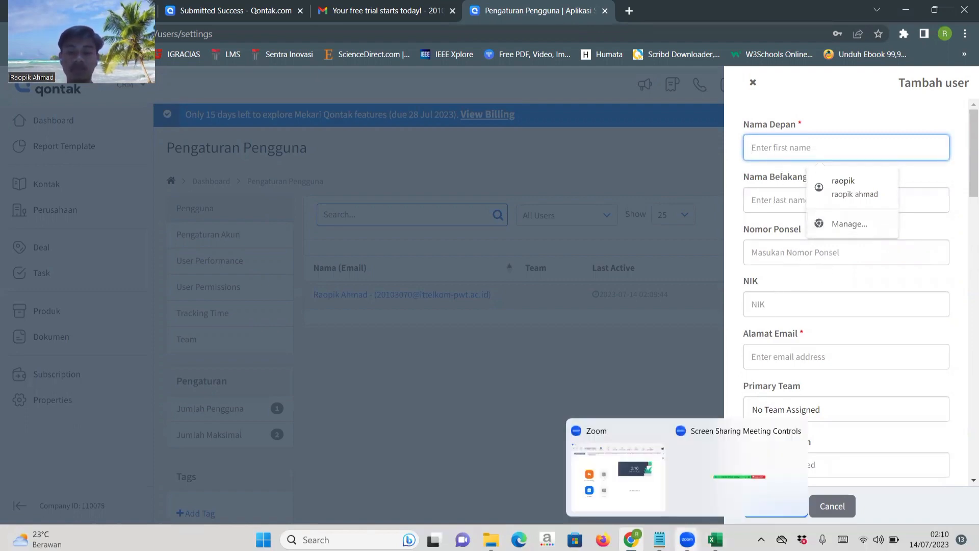
pyautogui.click(659, 540)
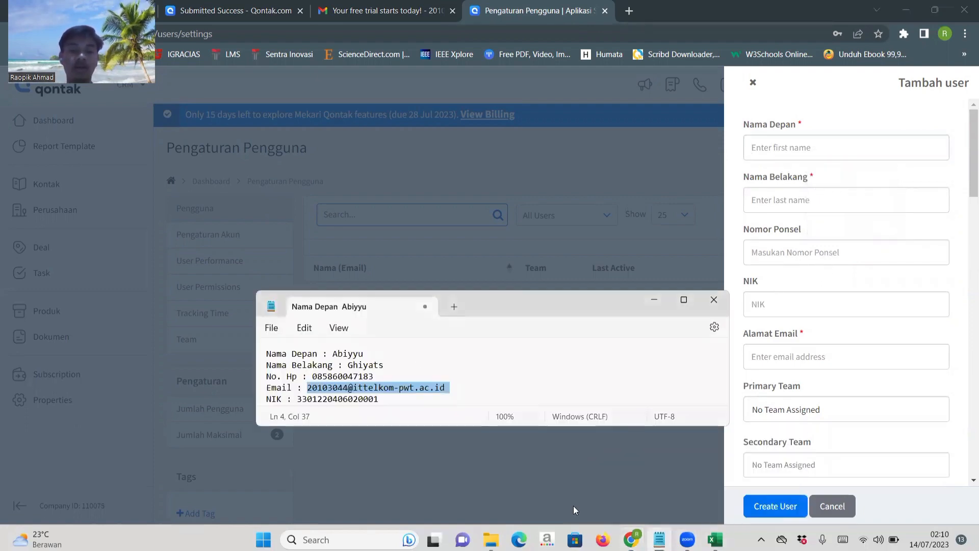
pyautogui.moveTo(367, 353); pyautogui.dragTo(332, 353)
pyautogui.hotkey('ctrl', 'c')
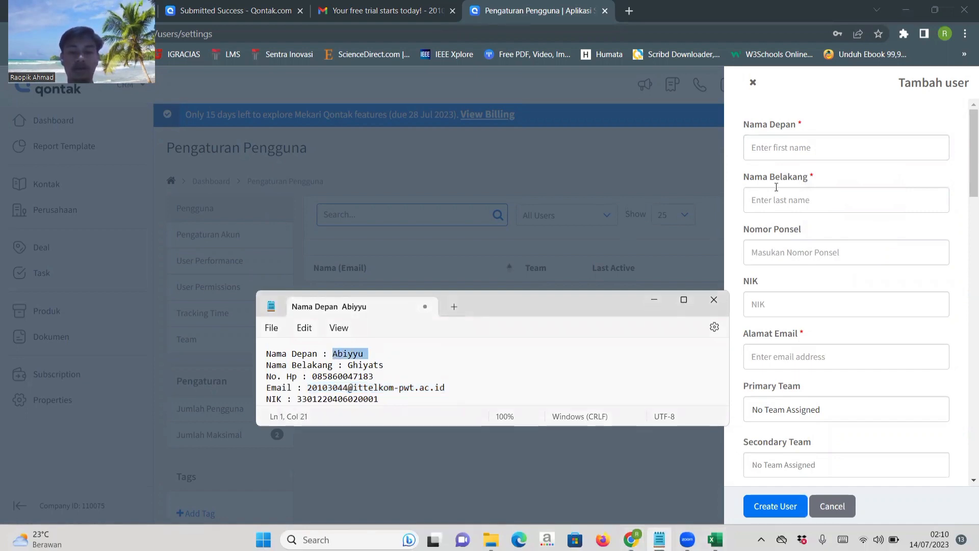
pyautogui.click(771, 149)
pyautogui.hotkey('ctrl', 'v')
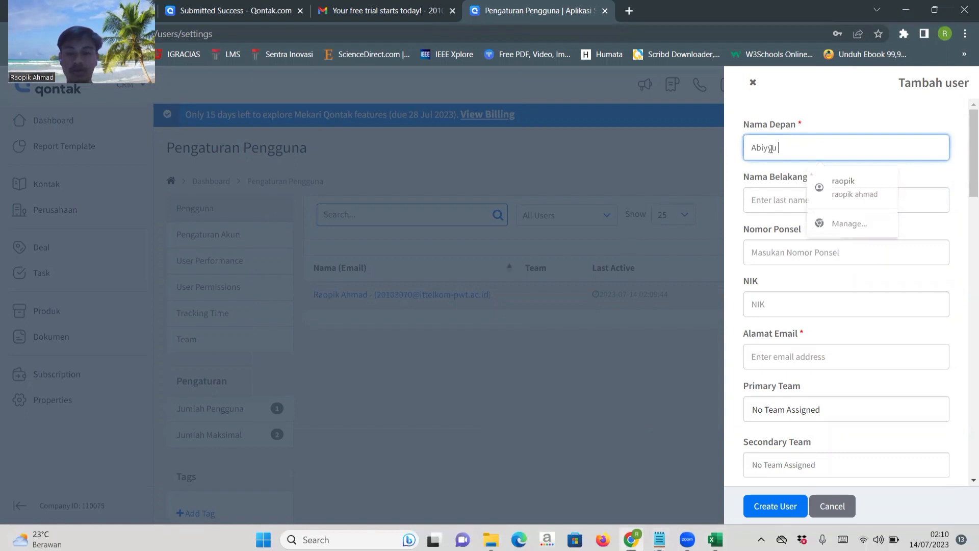
# Copy the new user's last name from the Notepad notes and paste it into the Nama Belakang field.
pyautogui.click(775, 195)
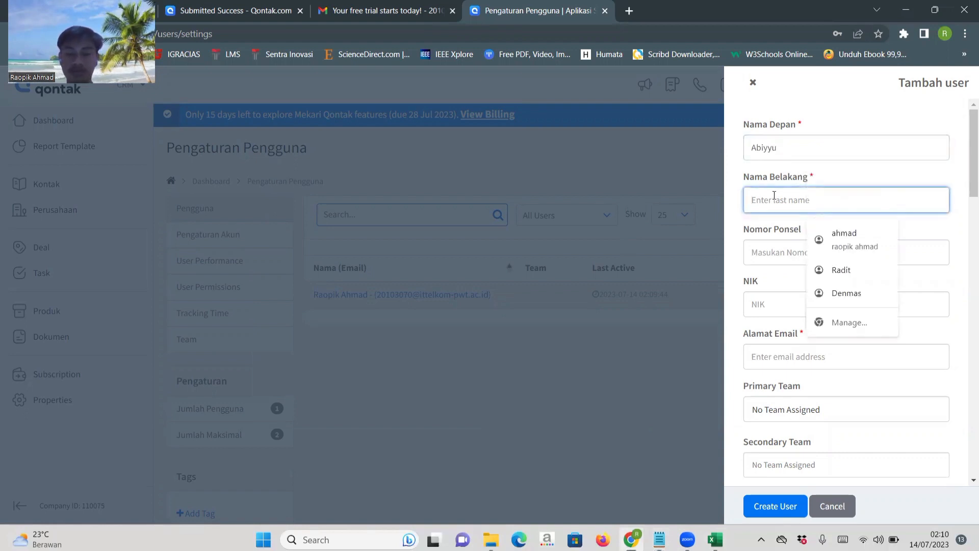
pyautogui.hotkey('alt', 'Tab')
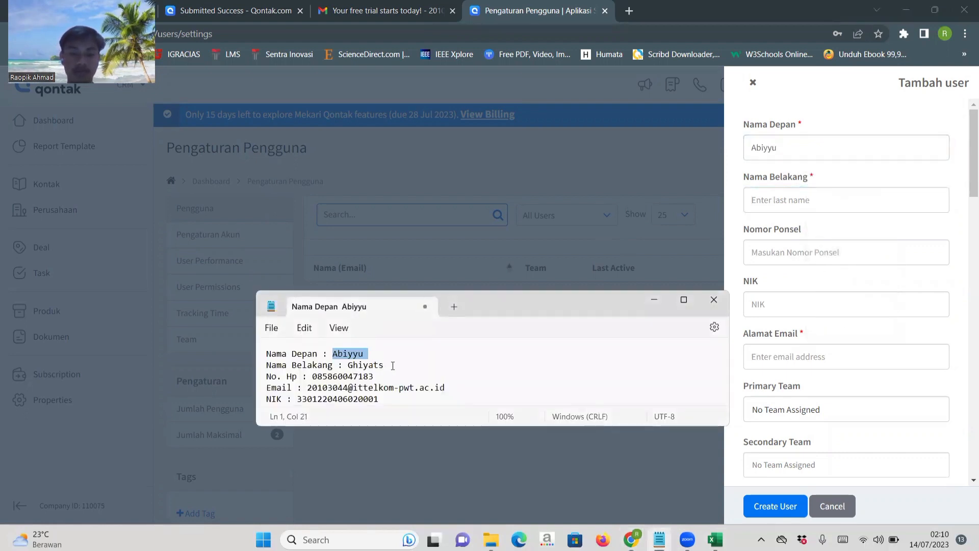
pyautogui.doubleClick(393, 366)
pyautogui.hotkey('ctrl', 'c')
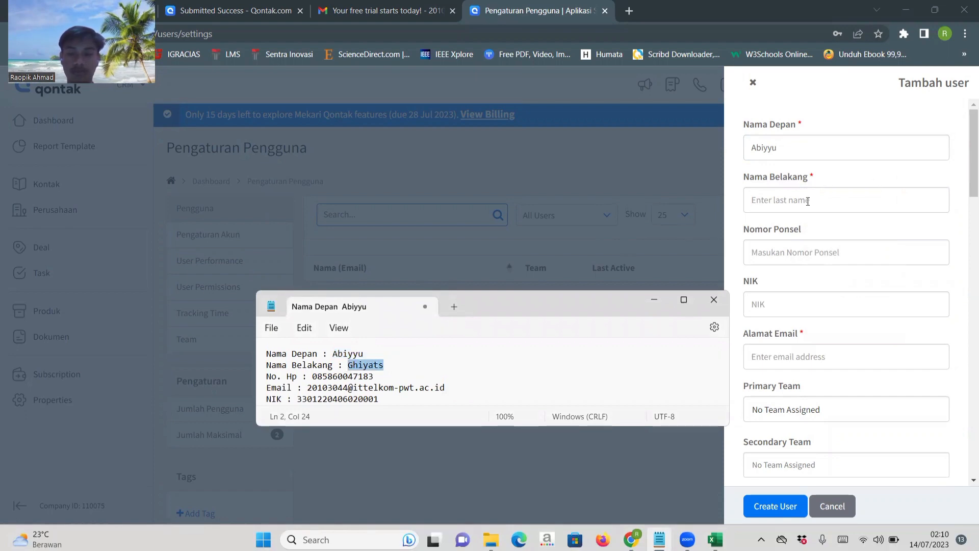
pyautogui.click(808, 201)
pyautogui.hotkey('ctrl', 'v')
# Copy the new user's phone number from the Notepad notes into the Nomor Ponsel field.
pyautogui.click(789, 259)
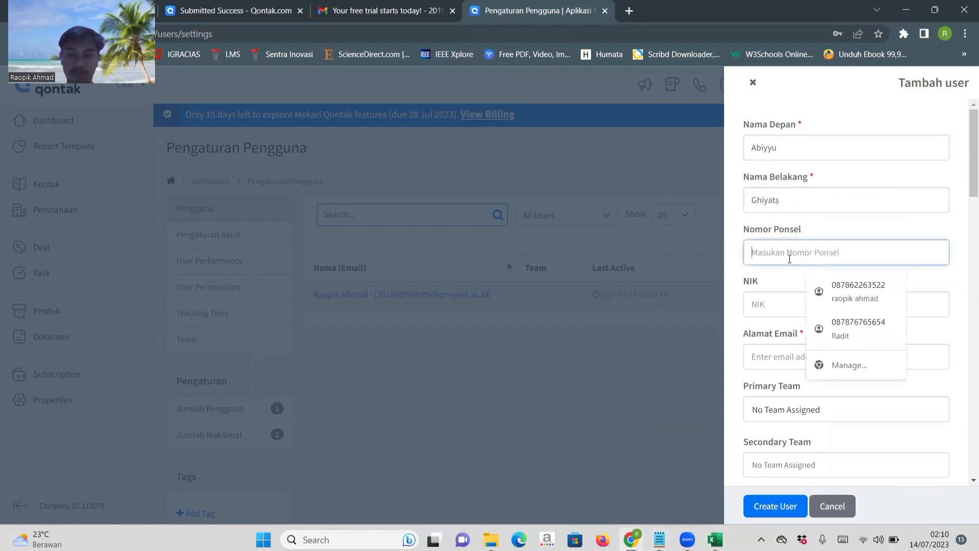
pyautogui.hotkey('alt', 'Tab')
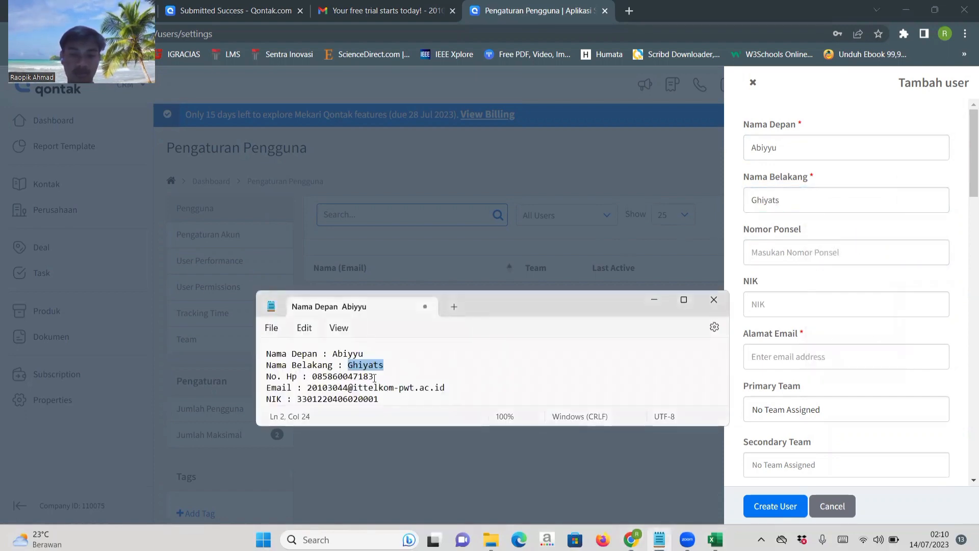
pyautogui.moveTo(377, 378); pyautogui.dragTo(314, 380)
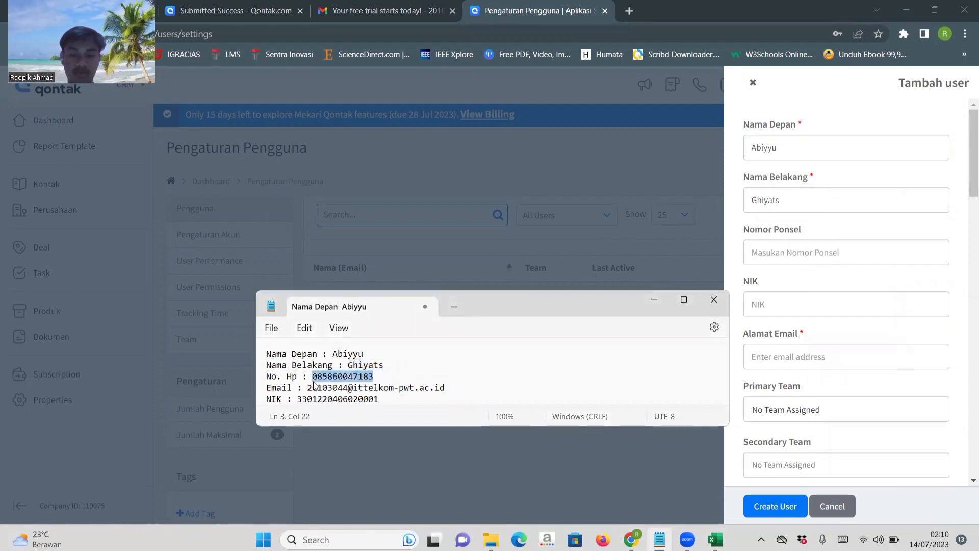
pyautogui.hotkey('ctrl', 'c')
pyautogui.click(816, 252)
pyautogui.hotkey('ctrl', 'v')
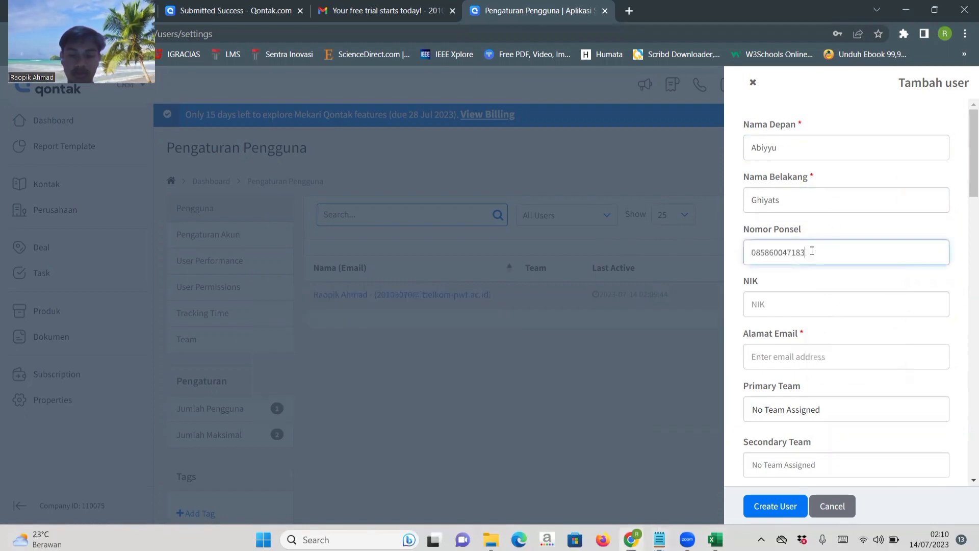
# Copy the new user's national ID number from the Notepad notes into the NIK field.
pyautogui.hotkey('alt', 'Tab')
pyautogui.moveTo(380, 401); pyautogui.dragTo(294, 403)
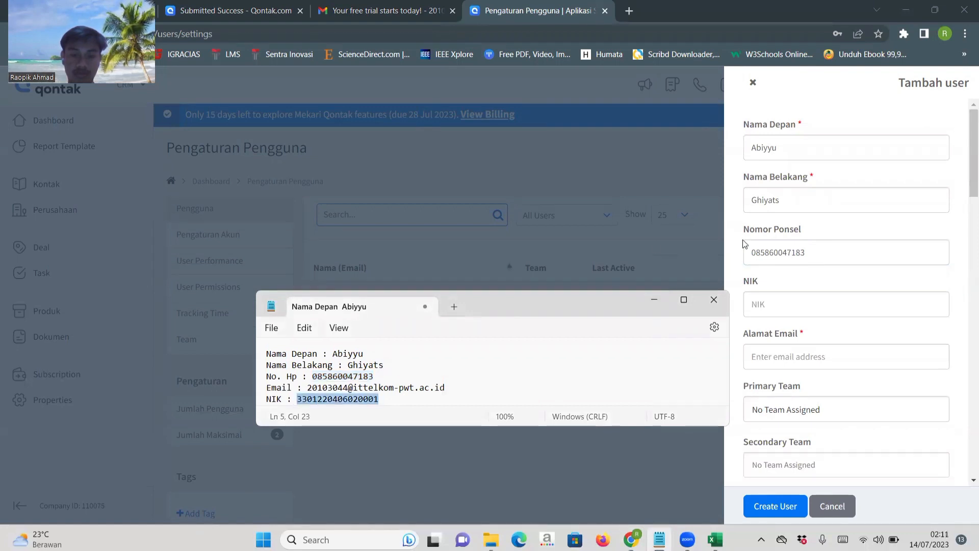
pyautogui.hotkey('ctrl', 'c')
pyautogui.click(805, 301)
pyautogui.hotkey('ctrl', 'v')
# Copy the new user's e-mail address from the Notepad notes into the Alamat Email field.
pyautogui.hotkey('alt', 'Tab')
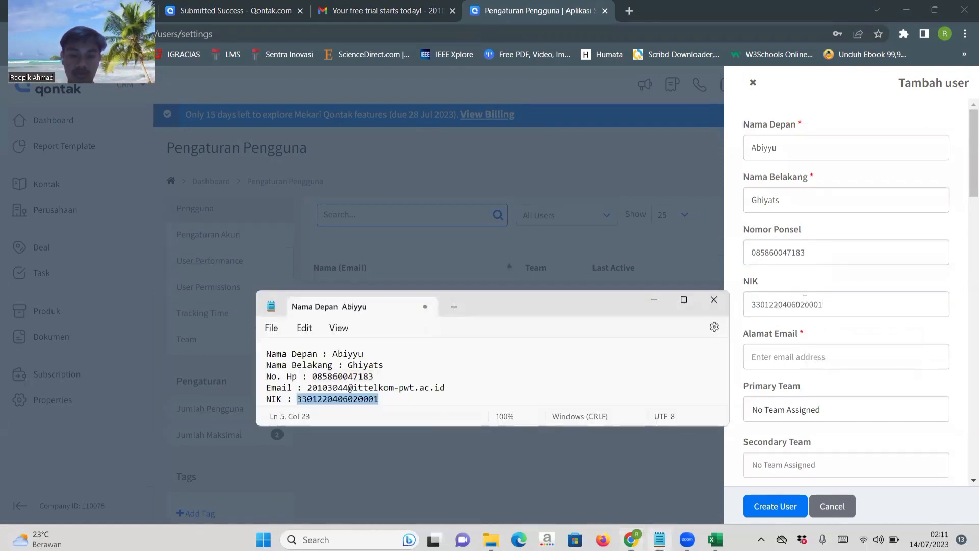
pyautogui.moveTo(446, 388); pyautogui.dragTo(310, 386)
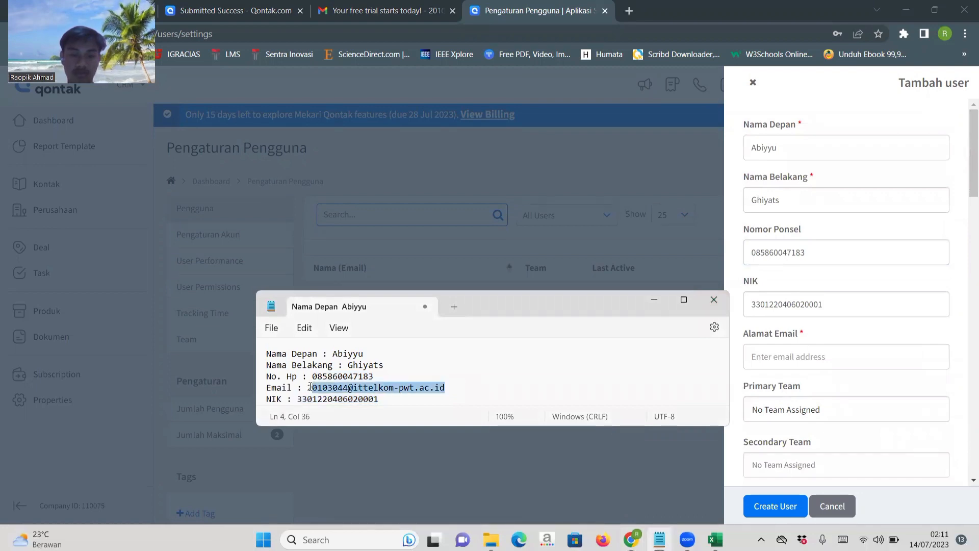
pyautogui.hotkey('ctrl', 'c')
pyautogui.click(793, 356)
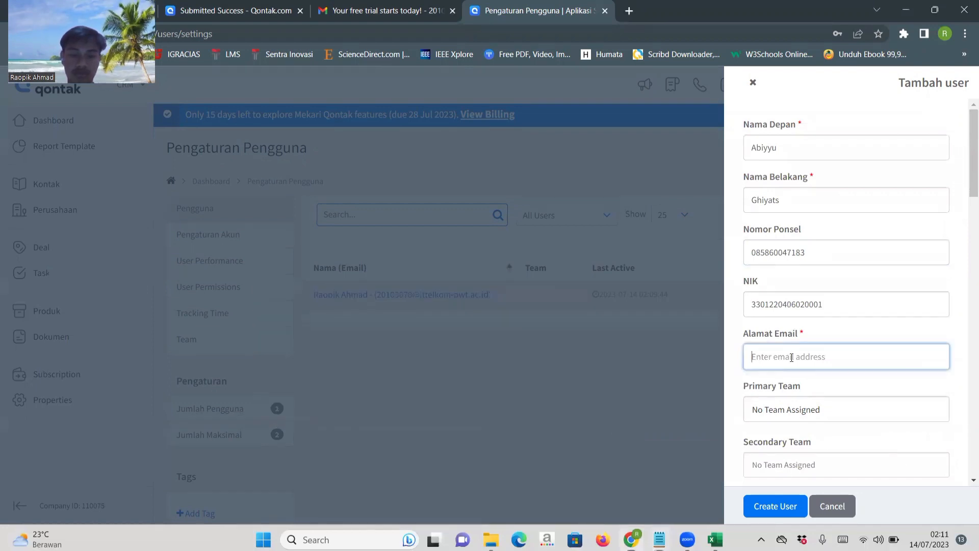
pyautogui.hotkey('ctrl', 'v')
# Review the team, tag and staff level options, and set the new user's Staff Level to Executive Level.
pyautogui.scroll(-5, 871, 353)
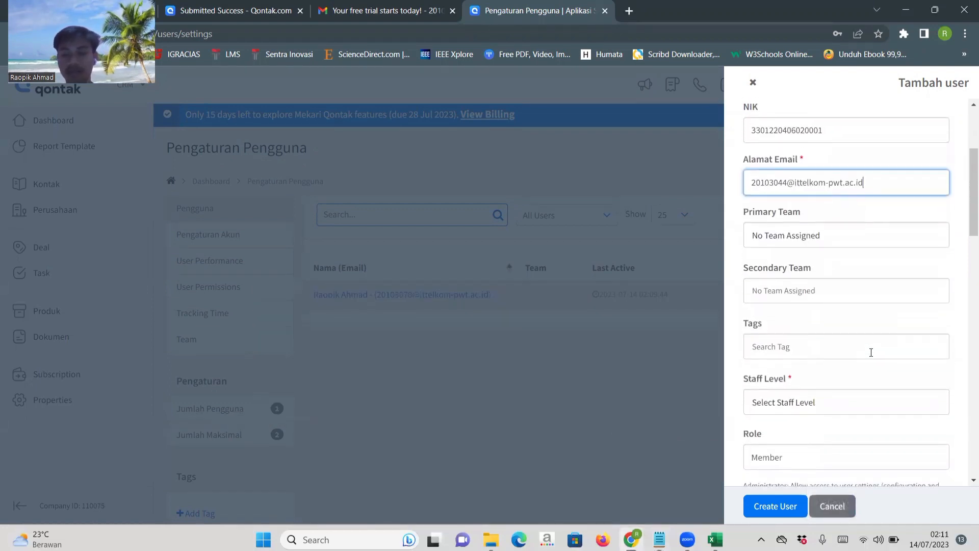
pyautogui.scroll(-1, 871, 356)
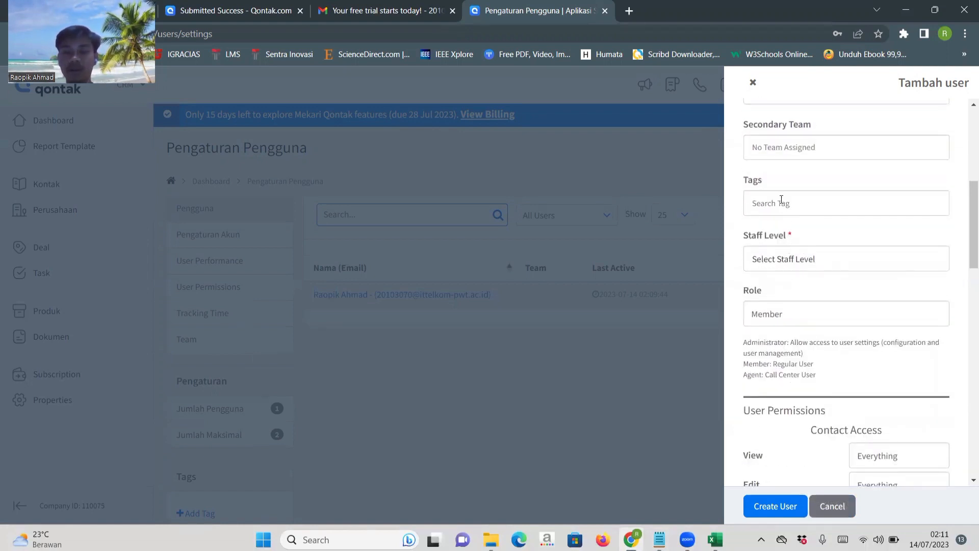
pyautogui.scroll(2, 783, 204)
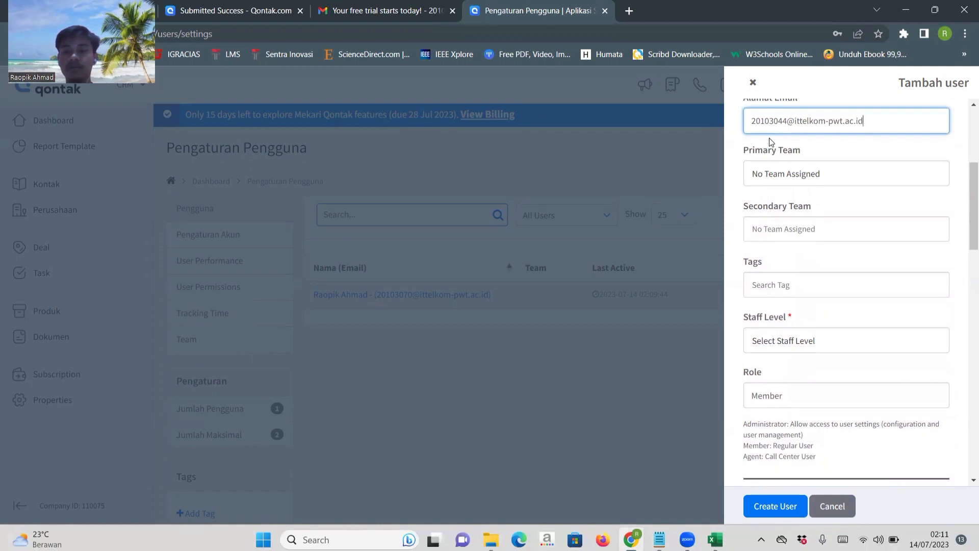
pyautogui.scroll(-2, 798, 332)
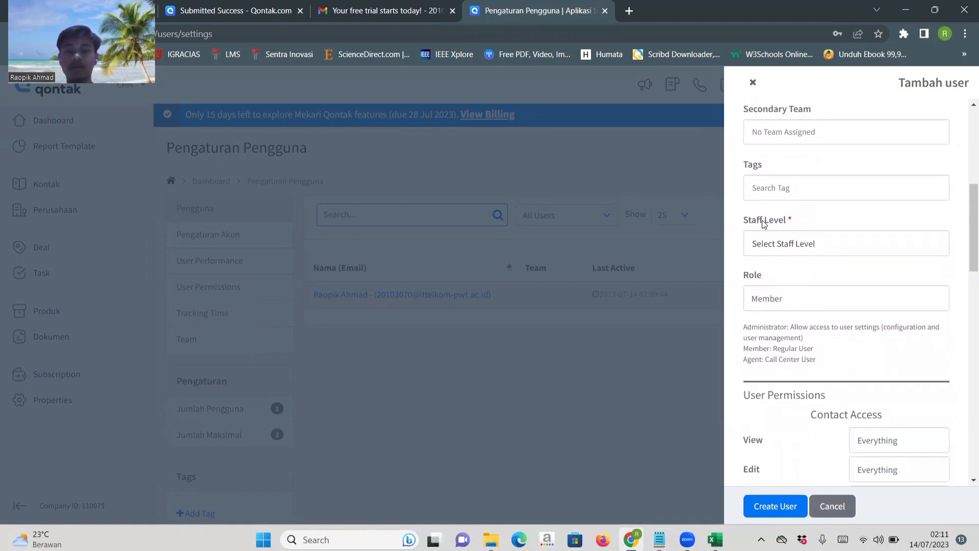
pyautogui.click(775, 243)
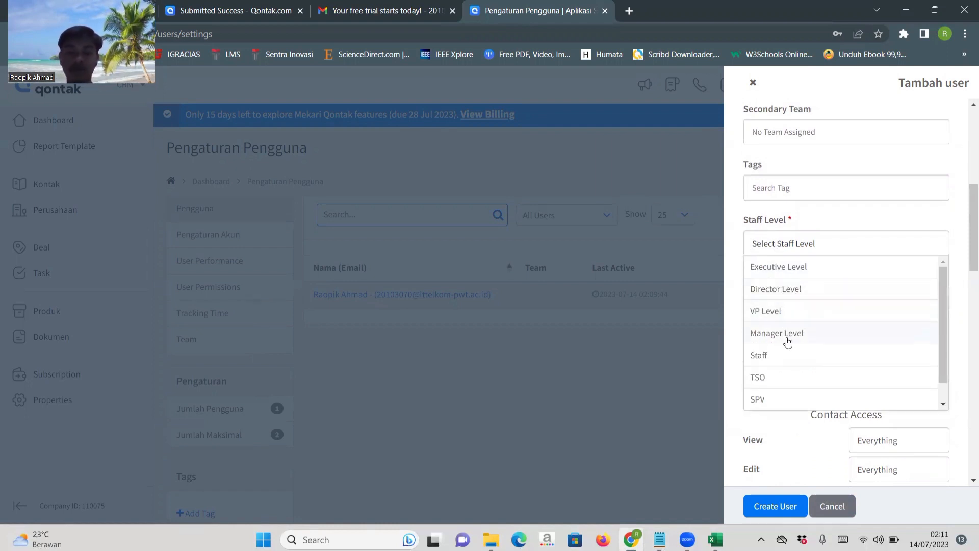
pyautogui.scroll(-1, 775, 386)
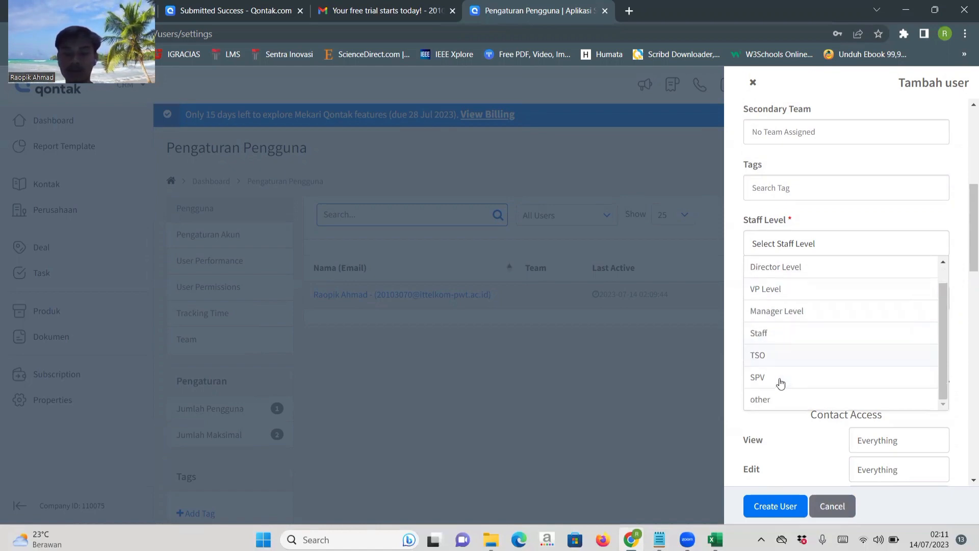
pyautogui.scroll(1, 788, 330)
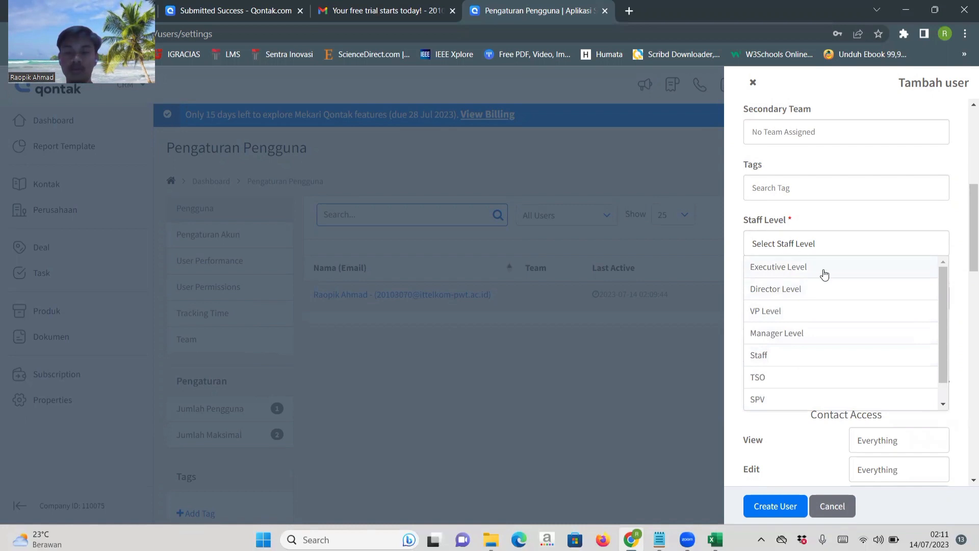
pyautogui.click(777, 276)
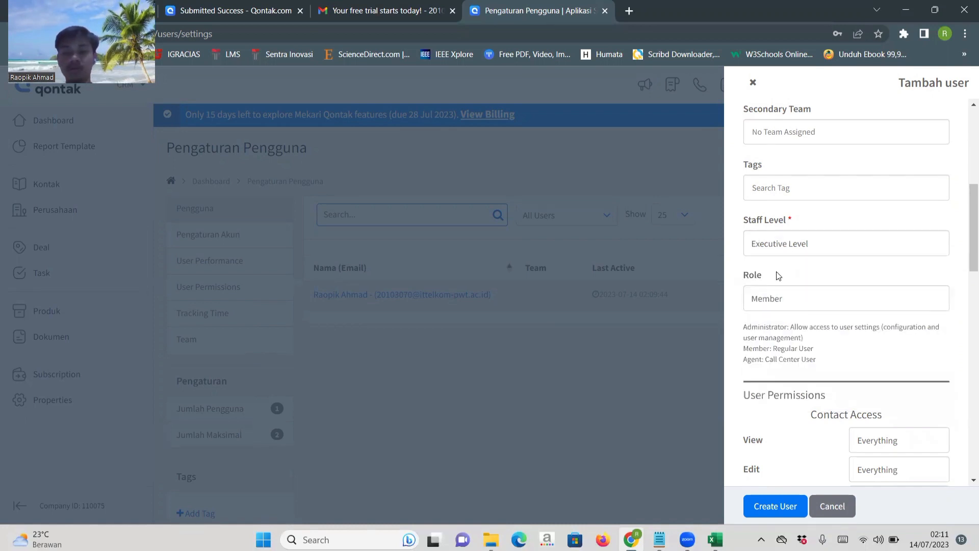
# Choose Member as the new user's role and create the user with the default permissions.
pyautogui.click(787, 305)
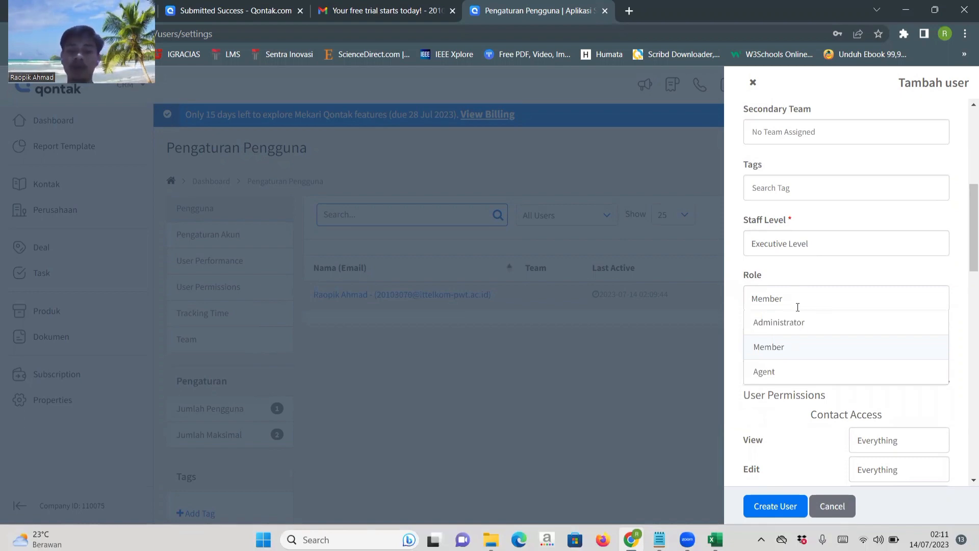
pyautogui.click(774, 355)
pyautogui.scroll(-2, 822, 367)
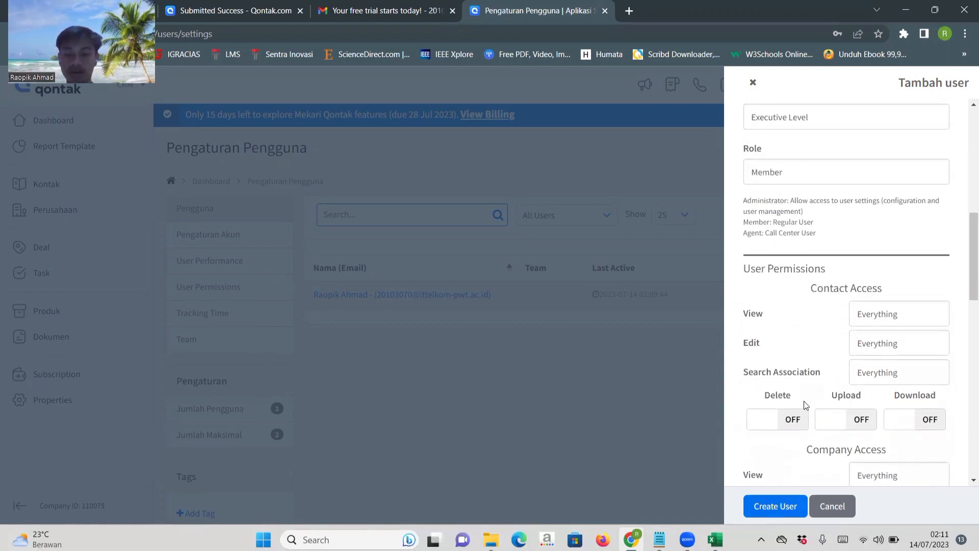
pyautogui.scroll(-2, 802, 405)
pyautogui.click(759, 516)
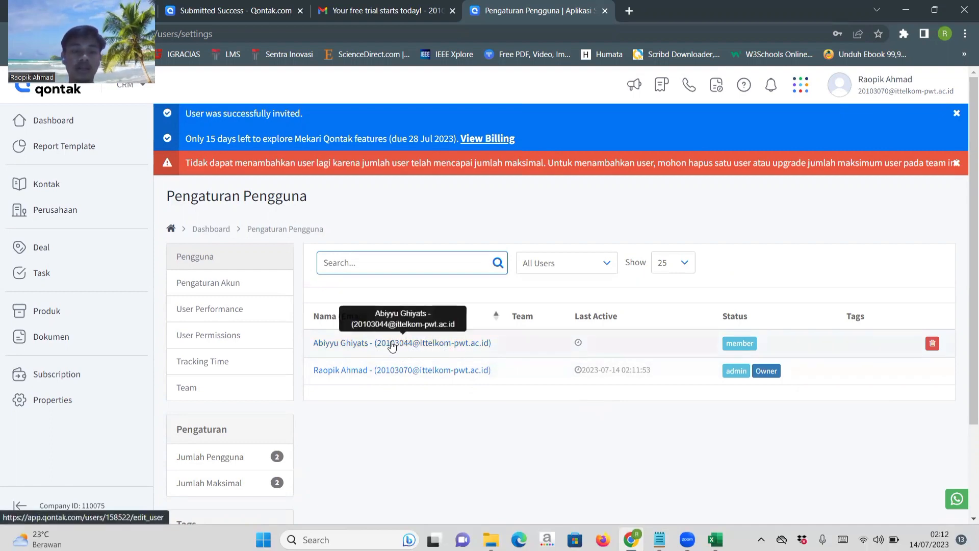
# Open the newly added member's Edit User page and change the Role to Administrator.
pyautogui.click(361, 347)
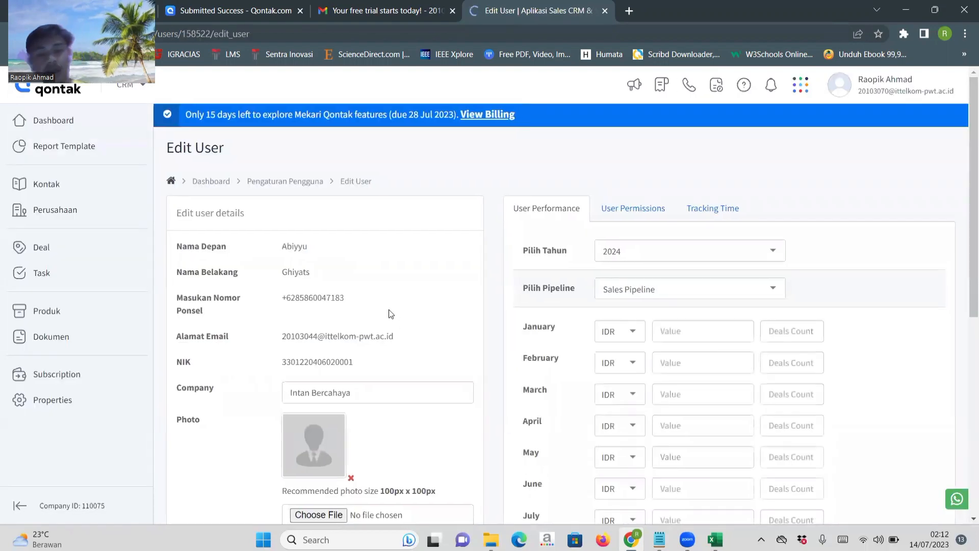
pyautogui.scroll(-3, 484, 366)
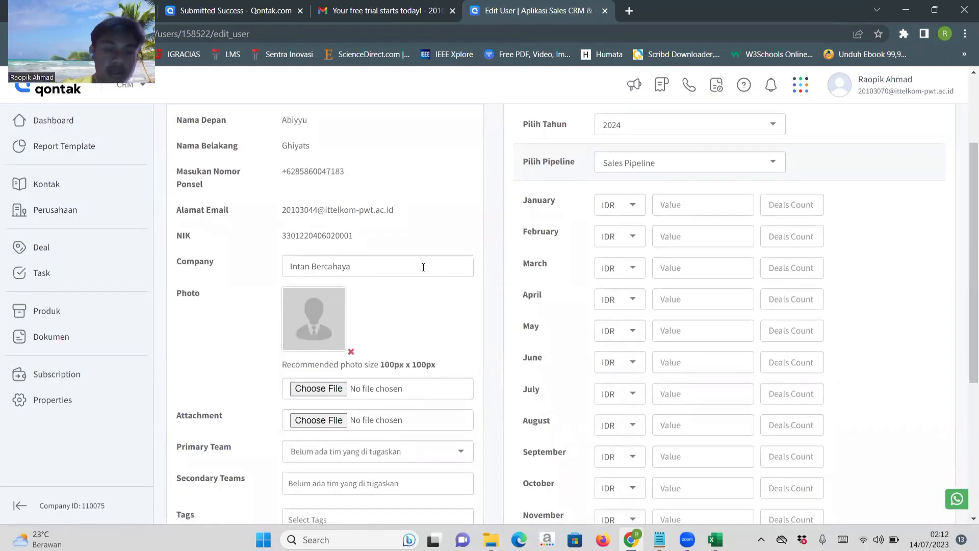
pyautogui.scroll(2, 421, 265)
pyautogui.scroll(-2, 421, 268)
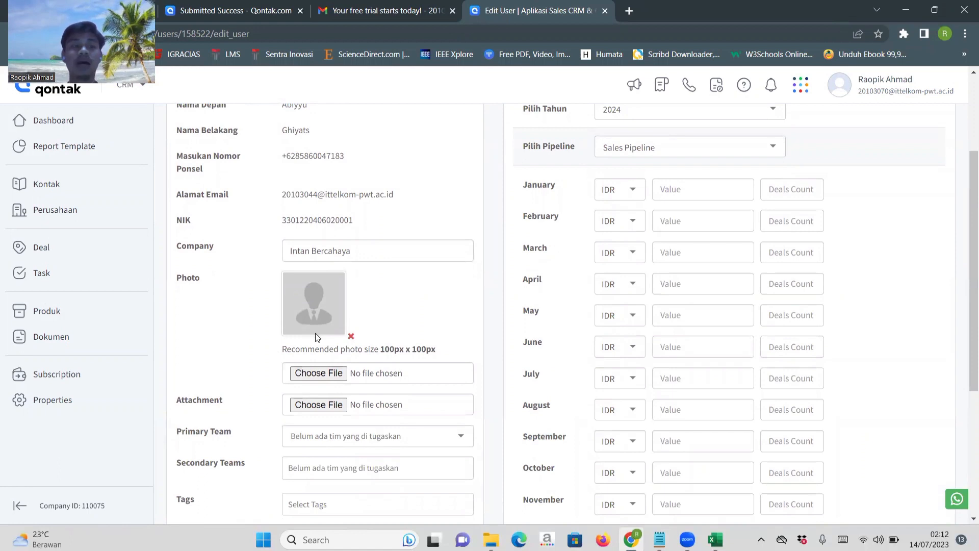
pyautogui.scroll(-3, 313, 337)
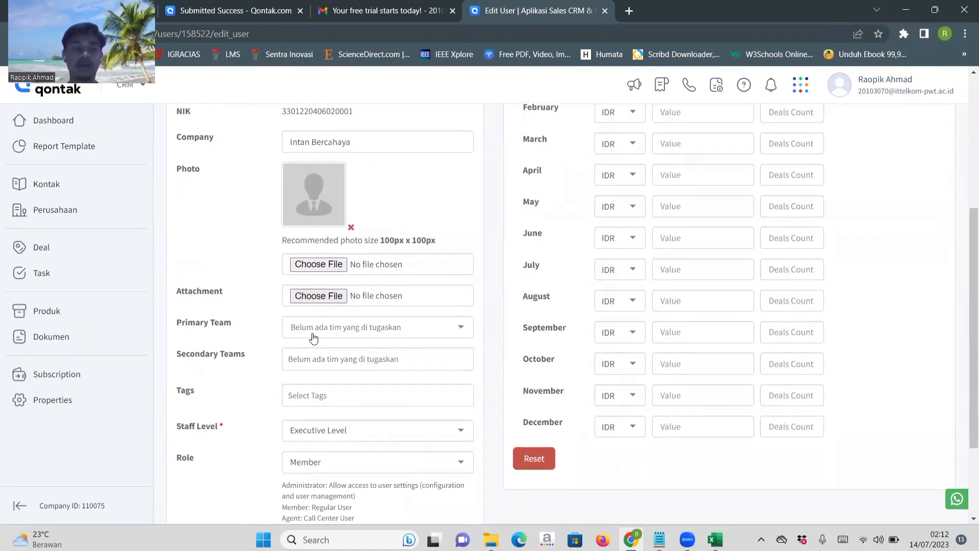
pyautogui.scroll(-1, 313, 338)
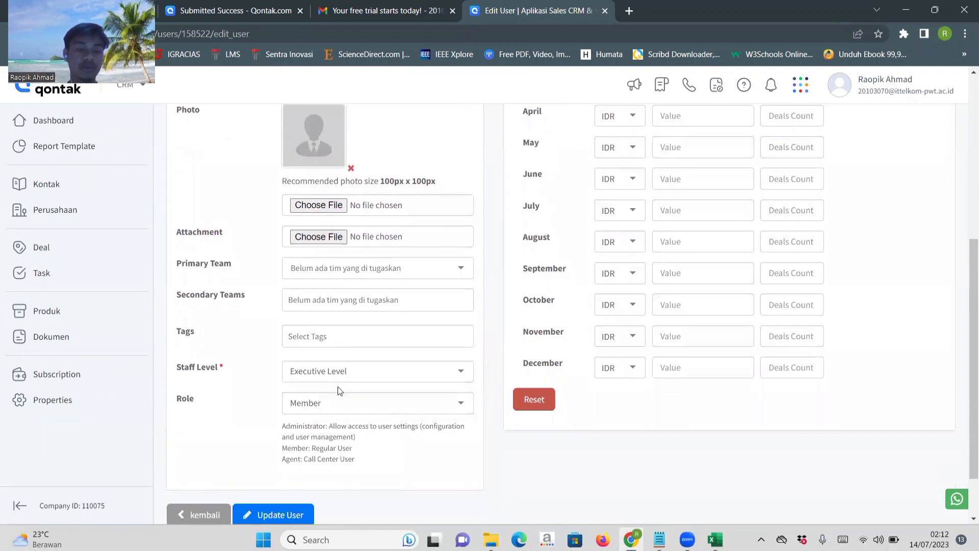
pyautogui.click(315, 404)
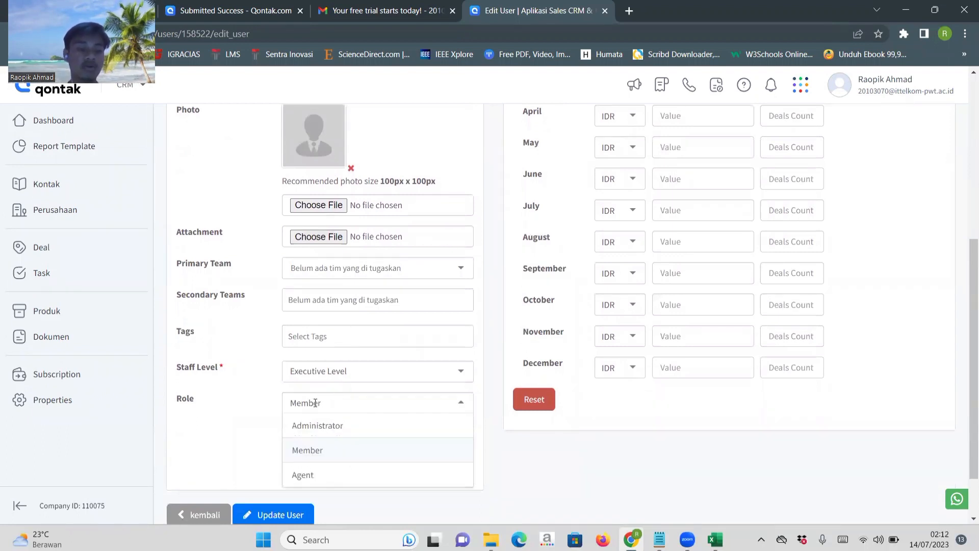
pyautogui.click(316, 427)
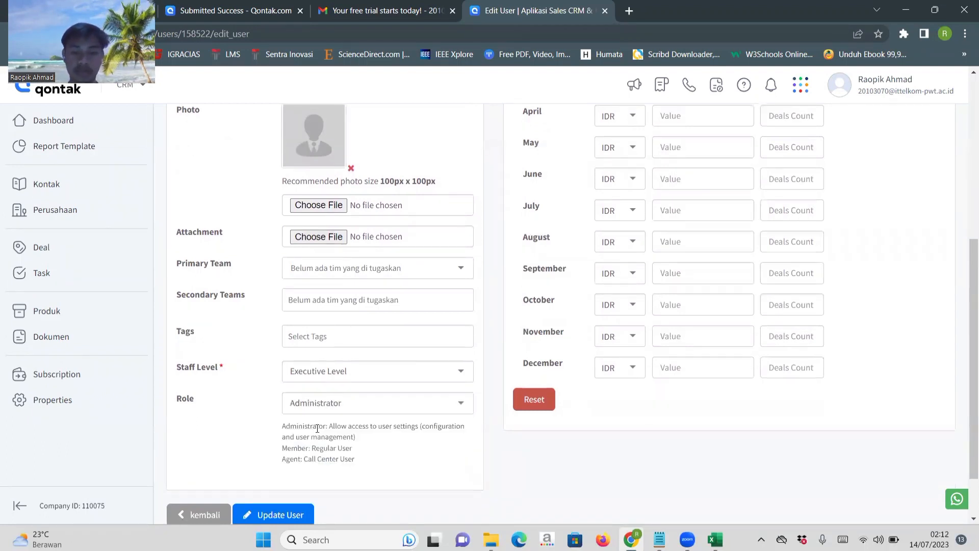
# Open the user's User Permissions and examine the Contacts Access settings, from View and Edit to Upload and Download.
pyautogui.scroll(1, 466, 308)
pyautogui.scroll(3, 466, 308)
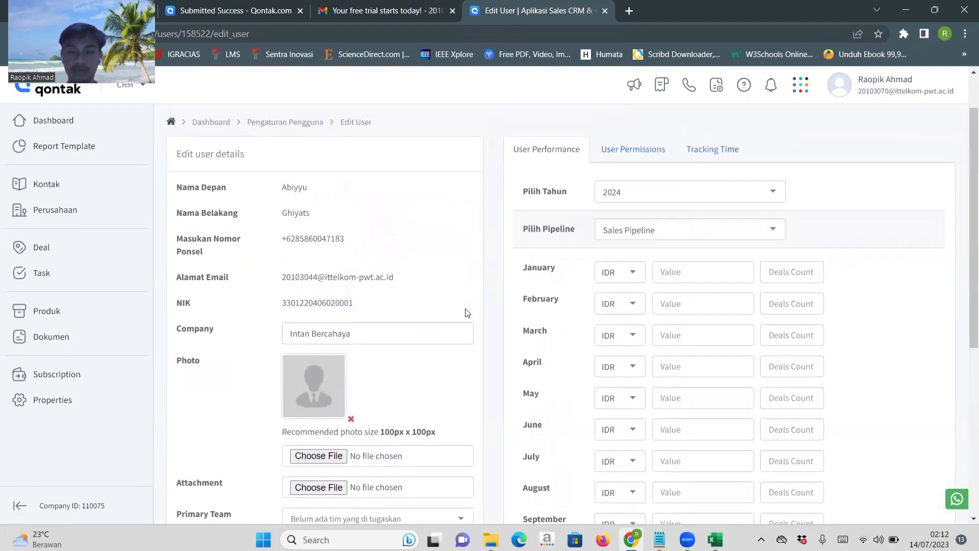
pyautogui.click(648, 153)
pyautogui.scroll(-4, 646, 329)
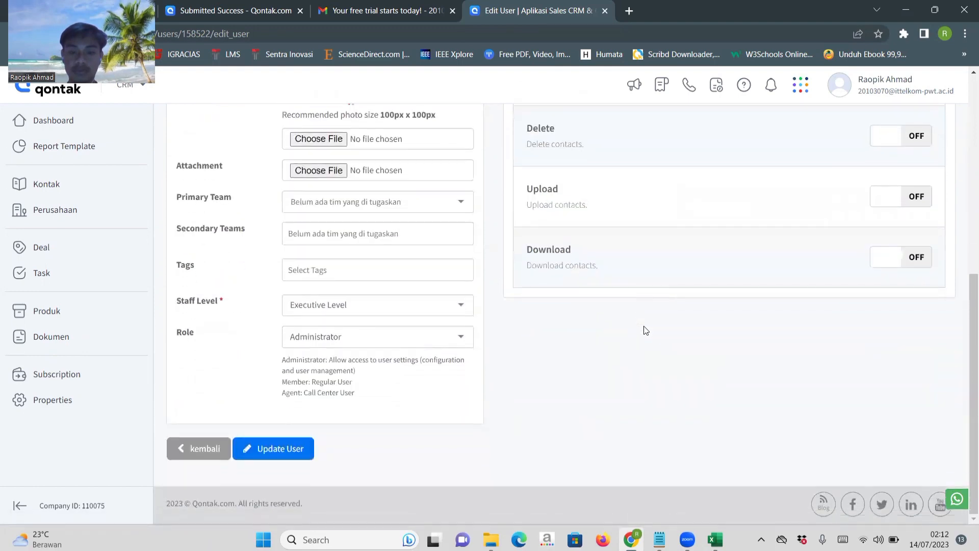
pyautogui.scroll(6, 644, 327)
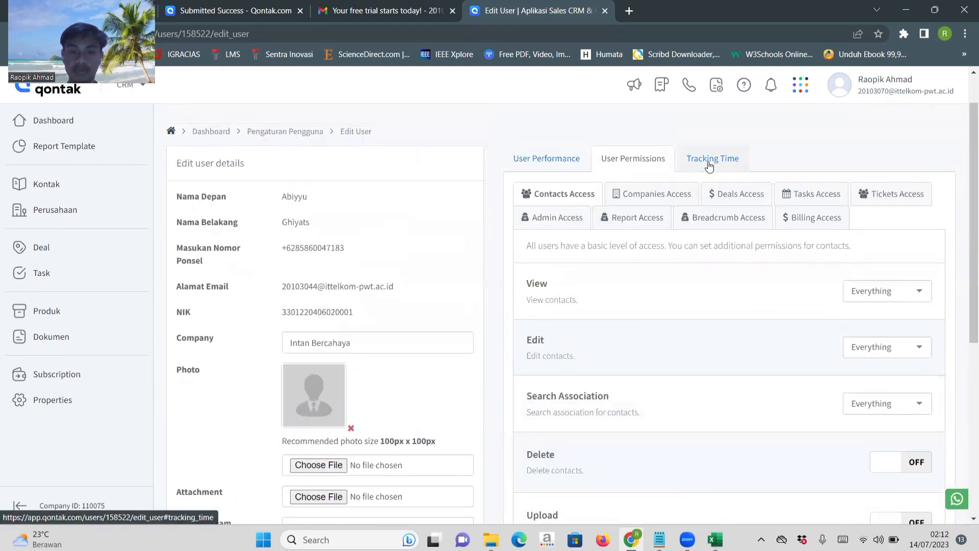
pyautogui.scroll(-2, 690, 362)
pyautogui.scroll(-2, 690, 363)
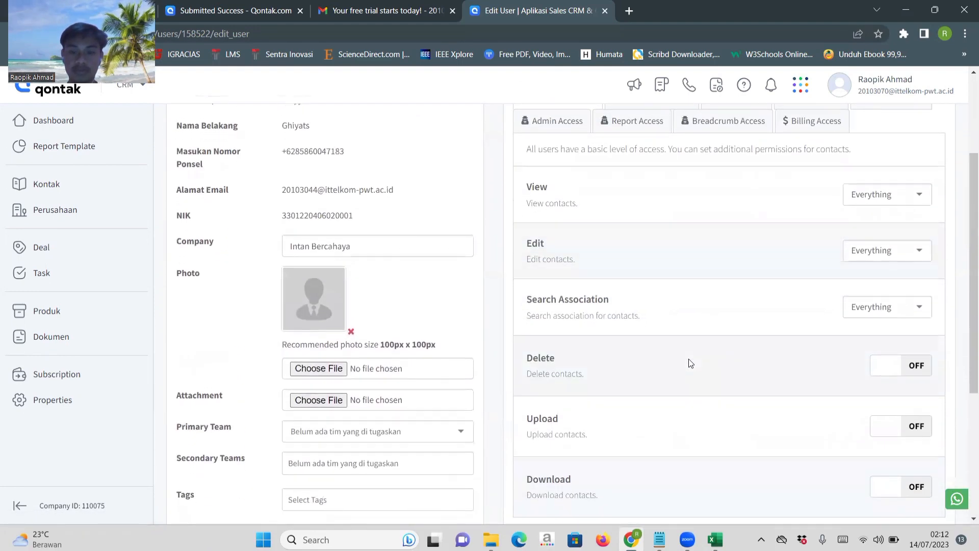
pyautogui.scroll(4, 689, 359)
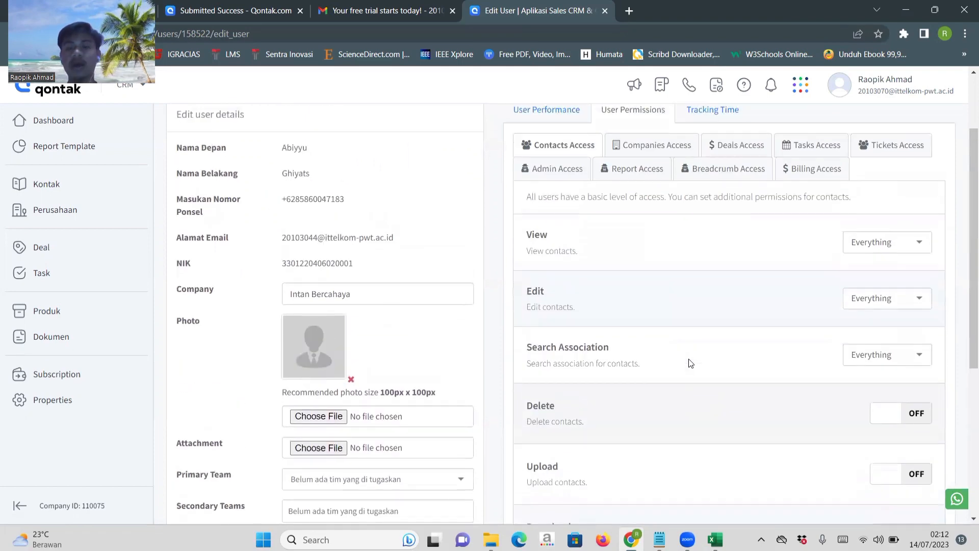
pyautogui.scroll(-6, 689, 359)
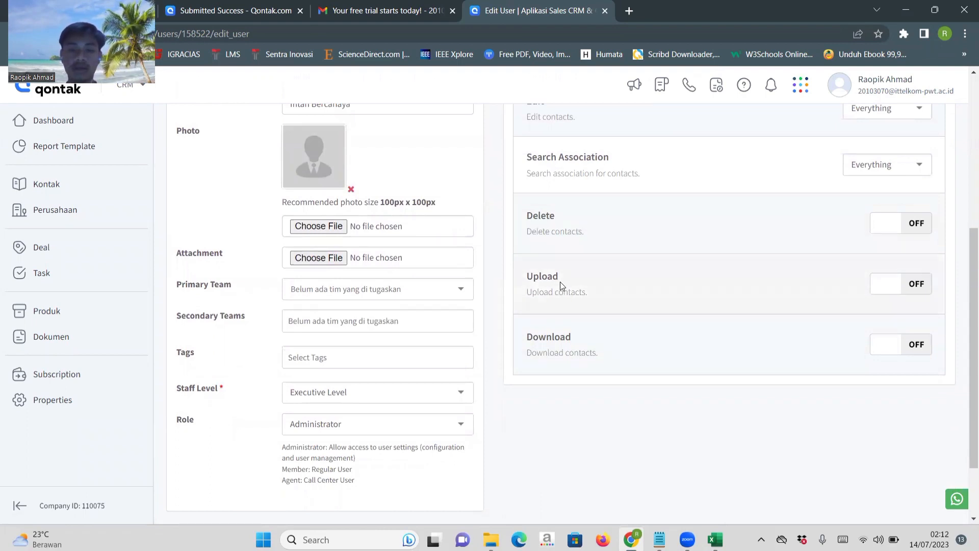
# Enable the Delete, Upload and Download permissions in the user's Contacts Access settings.
pyautogui.scroll(1, 717, 341)
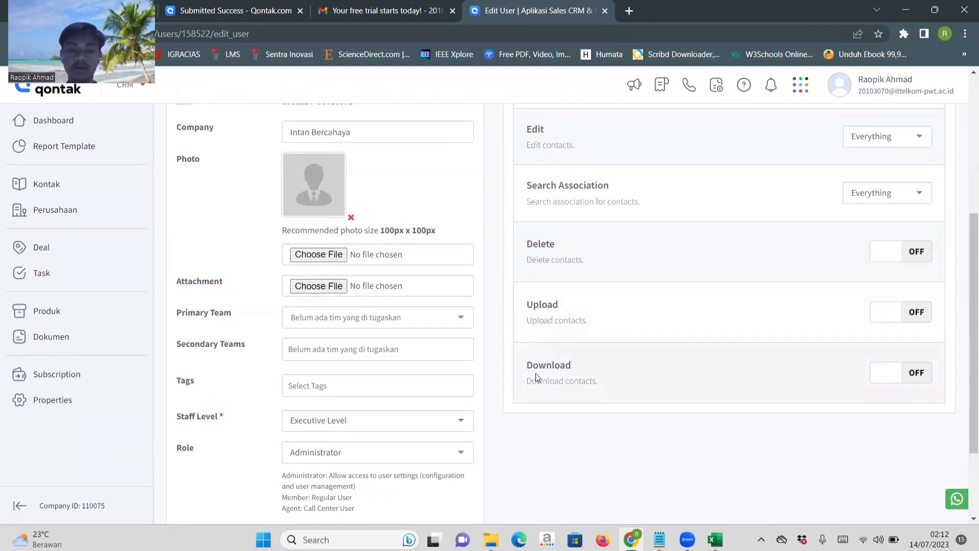
pyautogui.scroll(2, 683, 391)
pyautogui.scroll(-2, 699, 392)
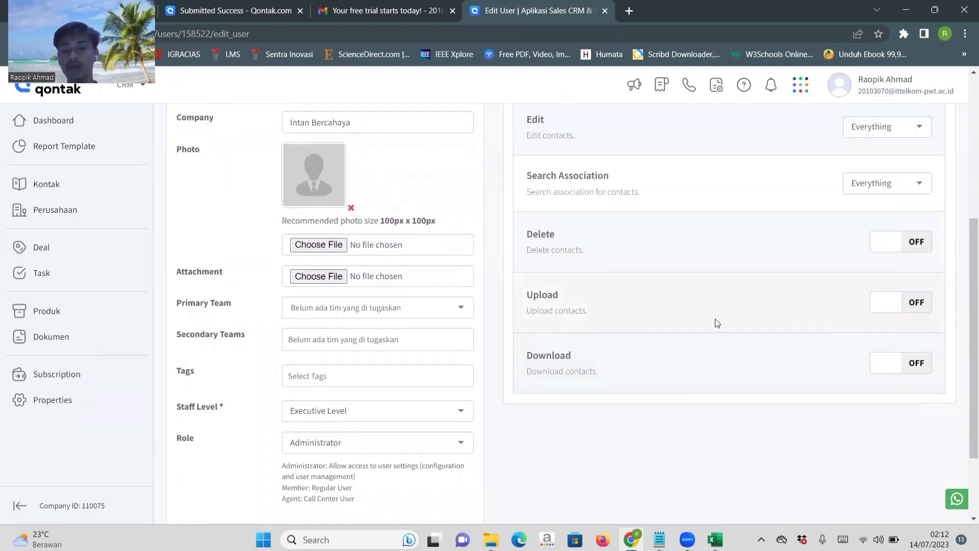
pyautogui.scroll(2, 742, 275)
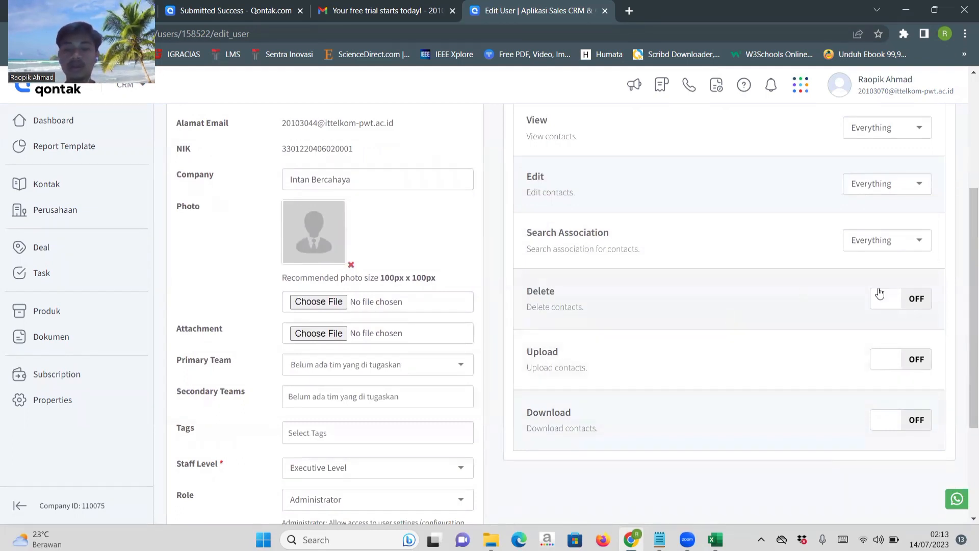
pyautogui.click(888, 310)
pyautogui.click(892, 359)
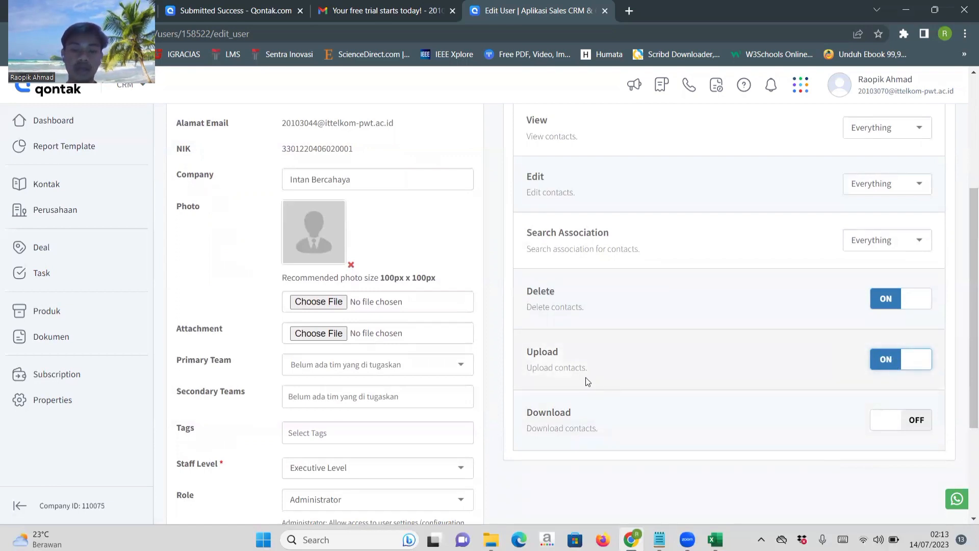
pyautogui.scroll(-1, 673, 381)
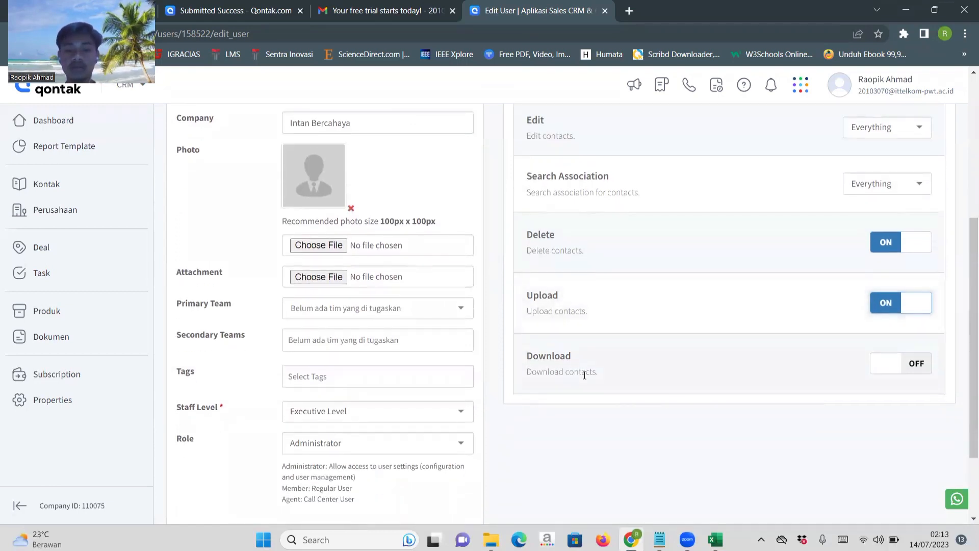
pyautogui.click(886, 364)
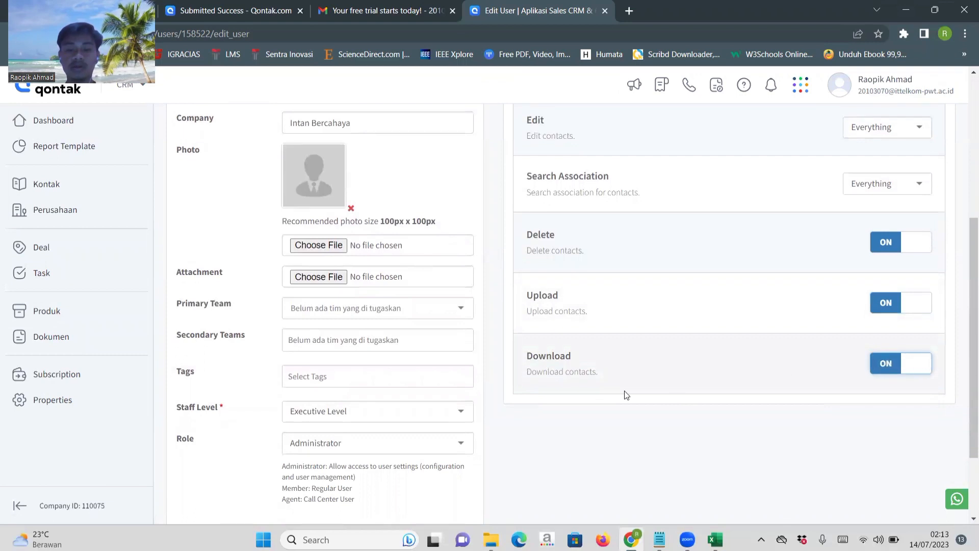
# Check the access options for viewing contacts, keep Everything, and save the updated user.
pyautogui.scroll(-1, 624, 393)
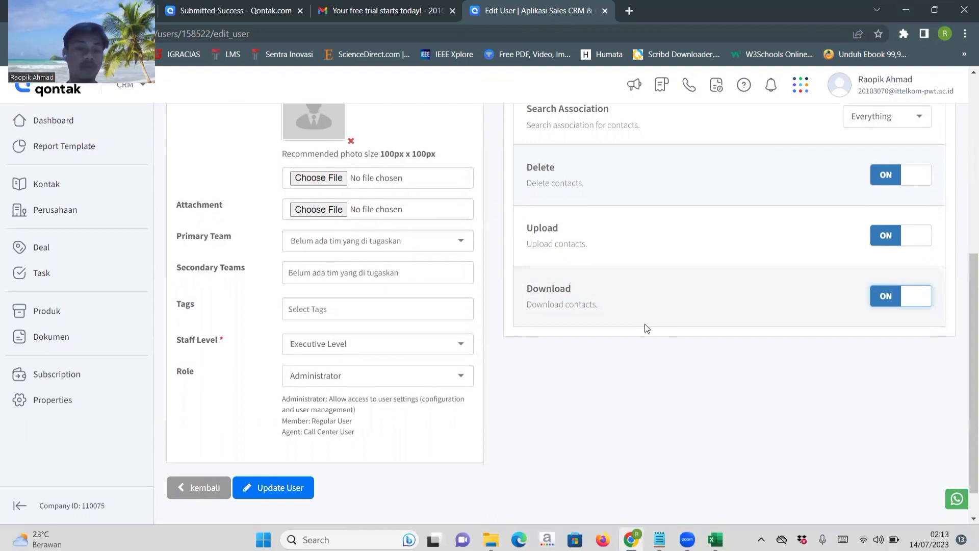
pyautogui.scroll(4, 646, 328)
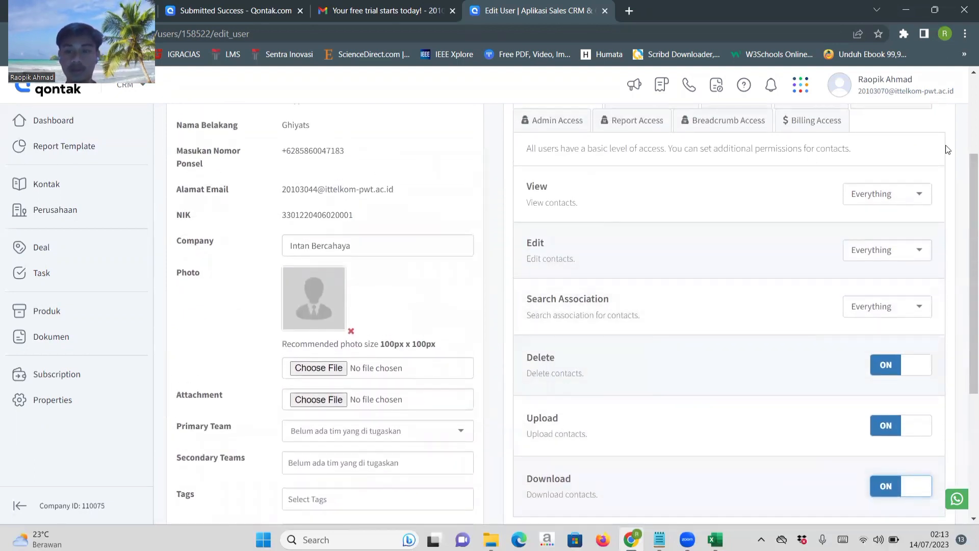
pyautogui.click(906, 193)
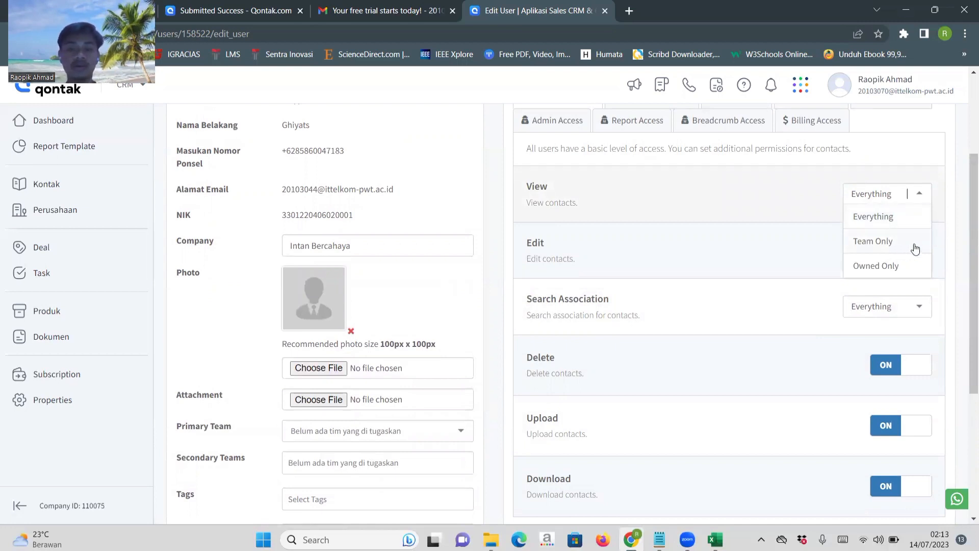
pyautogui.click(893, 201)
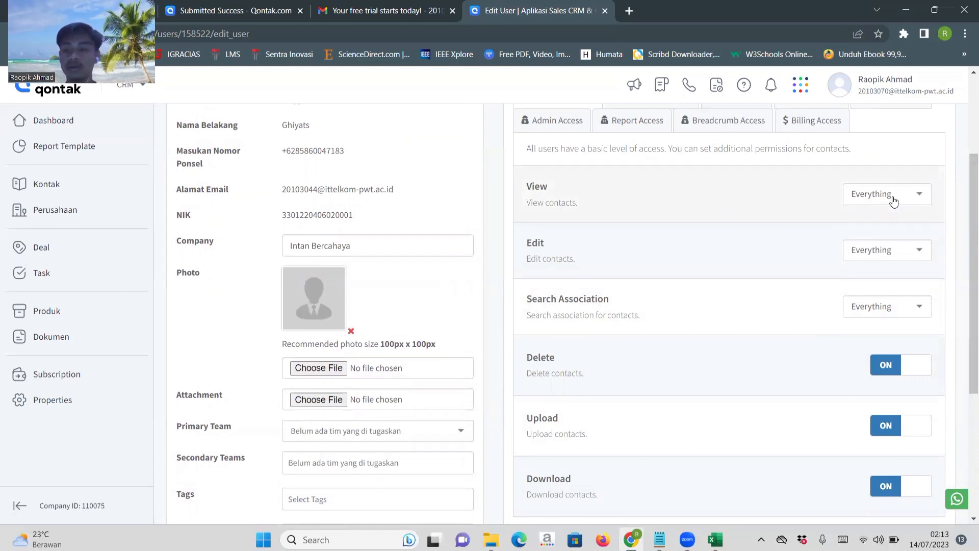
pyautogui.scroll(2, 729, 270)
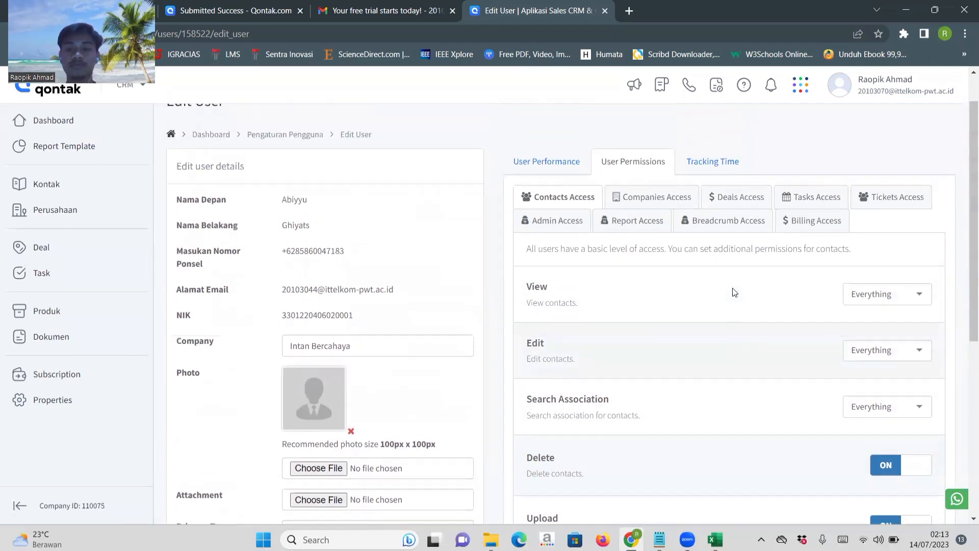
pyautogui.scroll(-6, 733, 291)
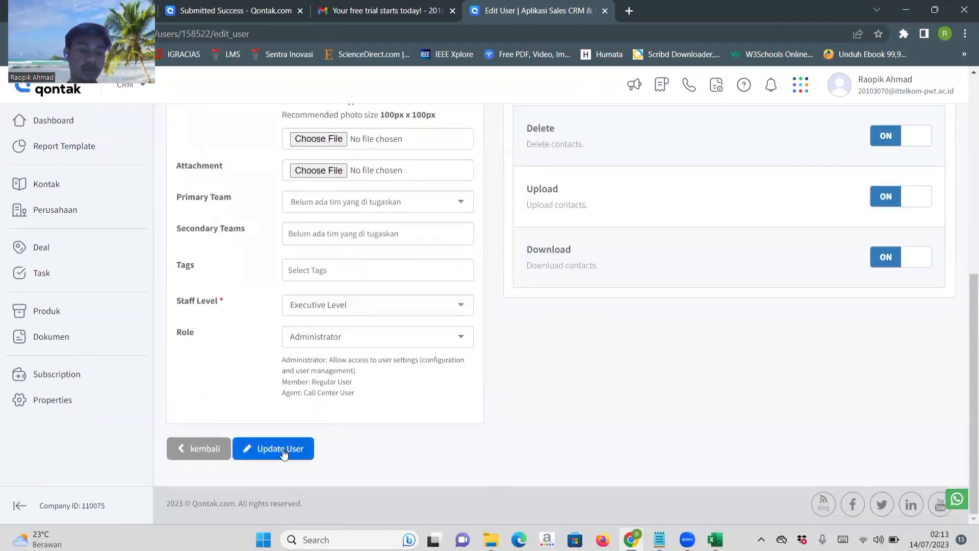
pyautogui.click(284, 452)
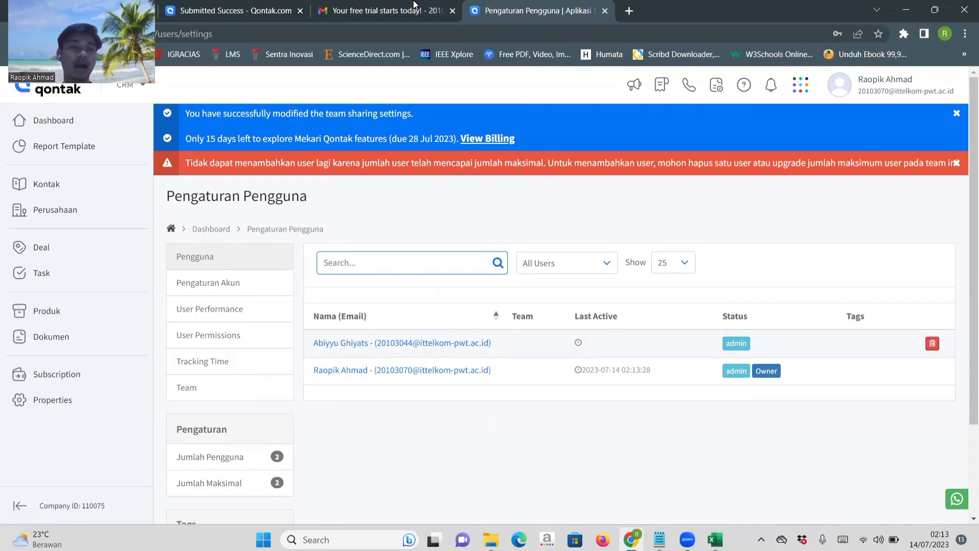
# Check the Gmail inbox for new messages and return to the Qontak user settings.
pyautogui.click(388, 11)
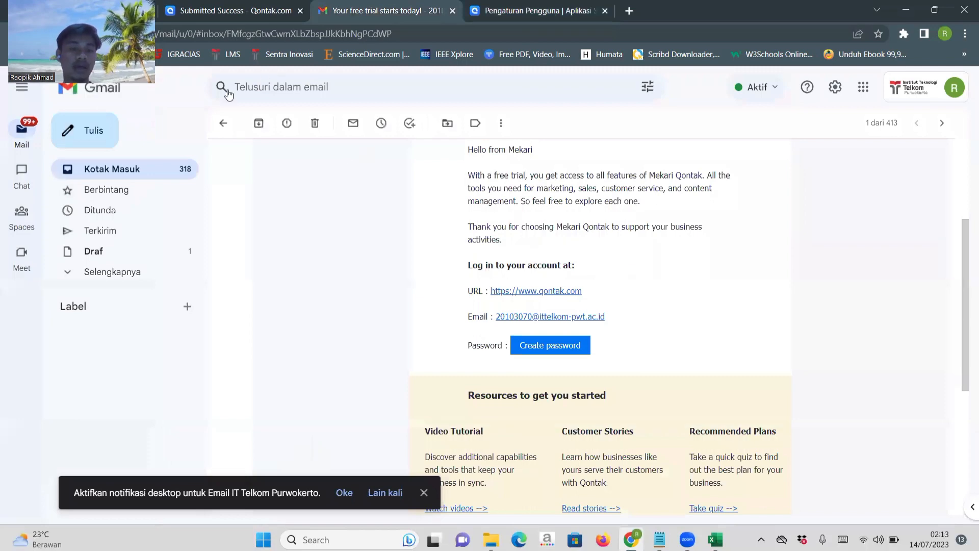
pyautogui.click(222, 124)
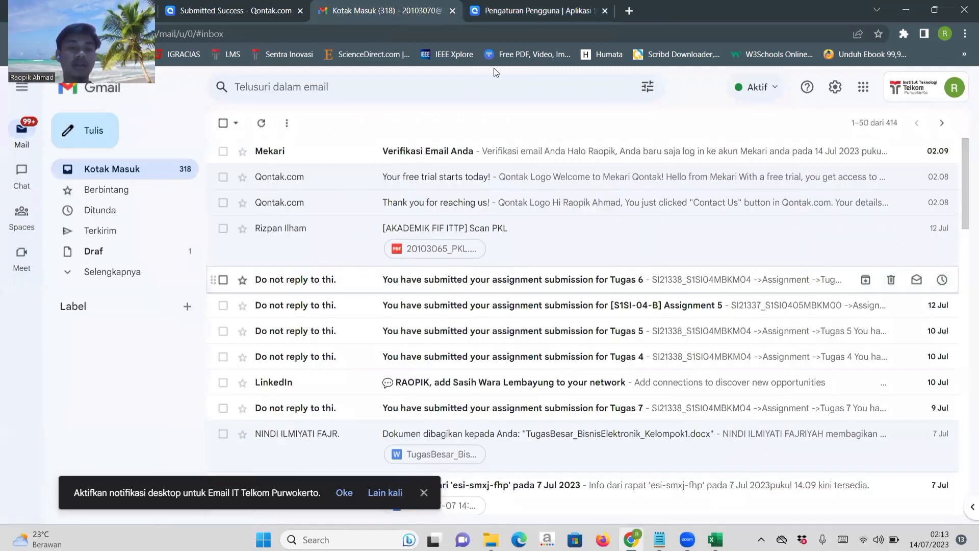
pyautogui.click(510, 10)
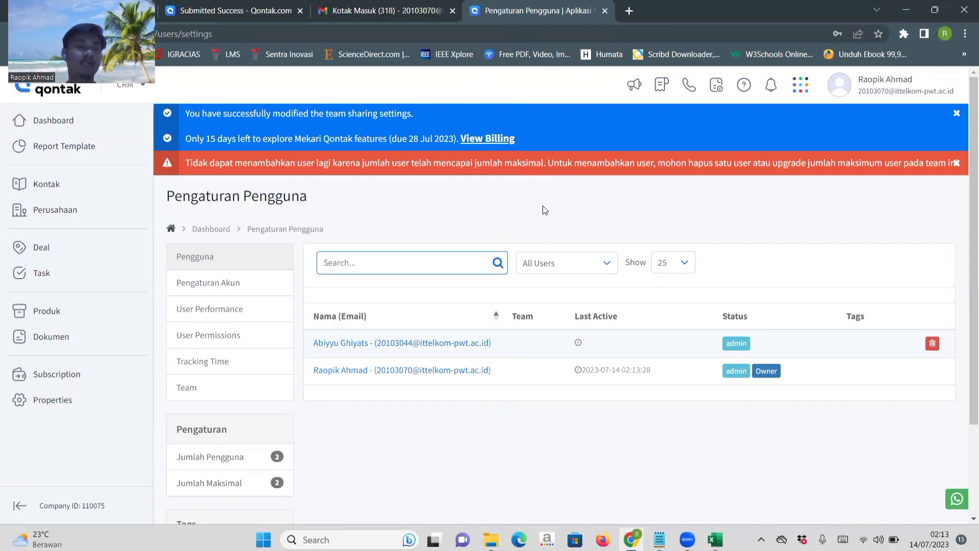
# Open the Perusahaan page and start adding a single company.
pyautogui.click(63, 209)
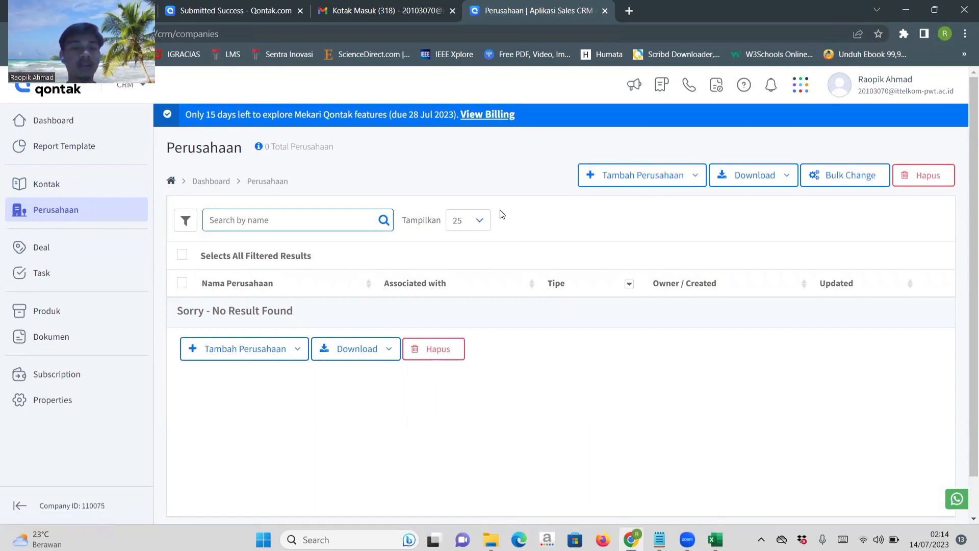
pyautogui.click(667, 176)
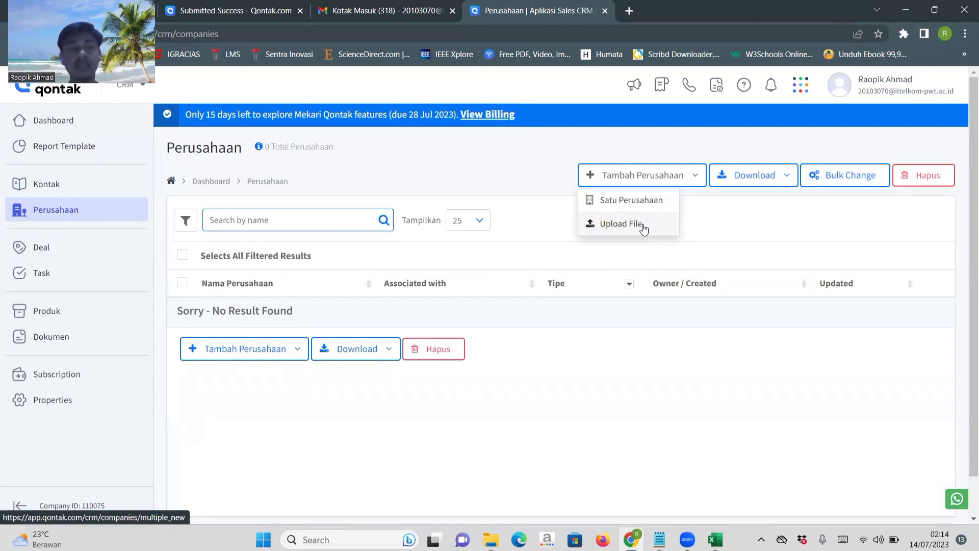
pyautogui.click(620, 204)
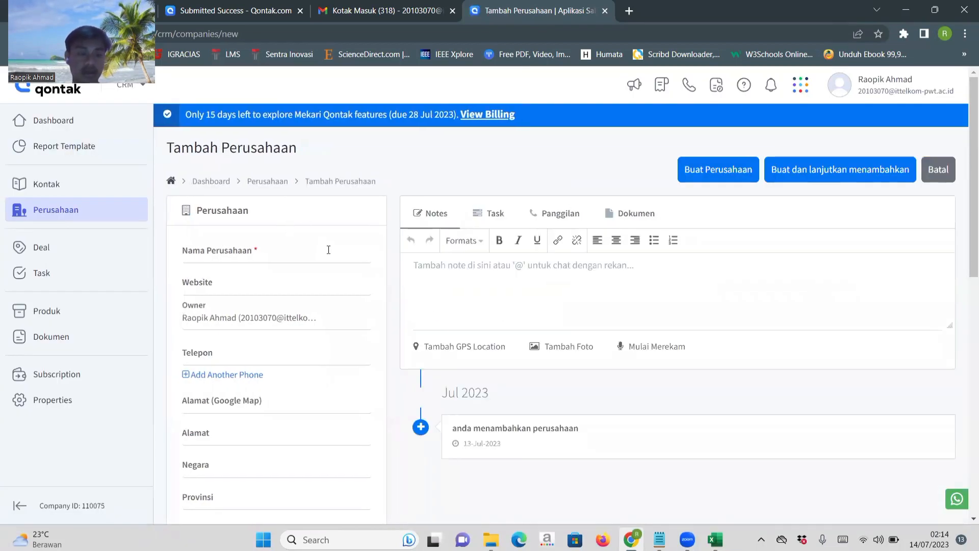
# Enter Abadi Jaya as the company name and jaya.com as its website.
pyautogui.click(286, 254)
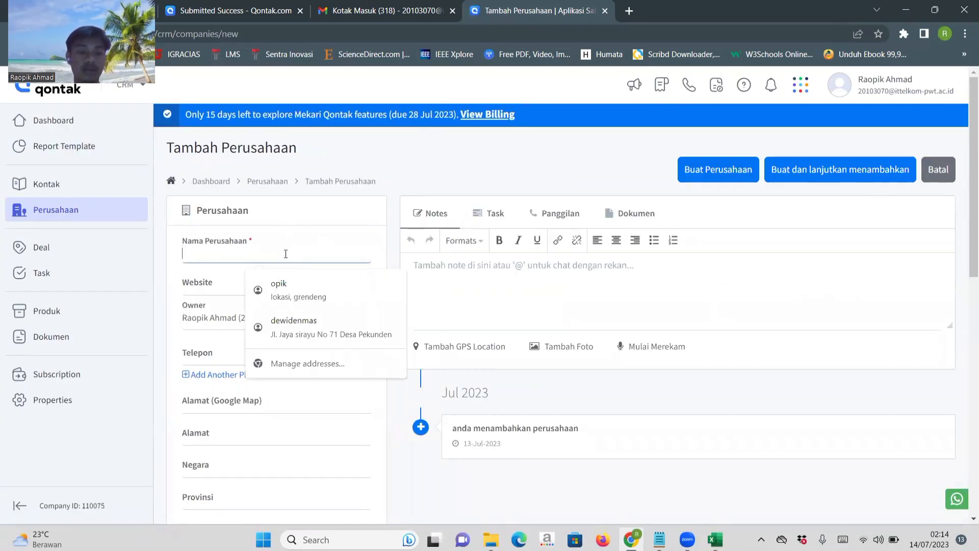
pyautogui.write('j')
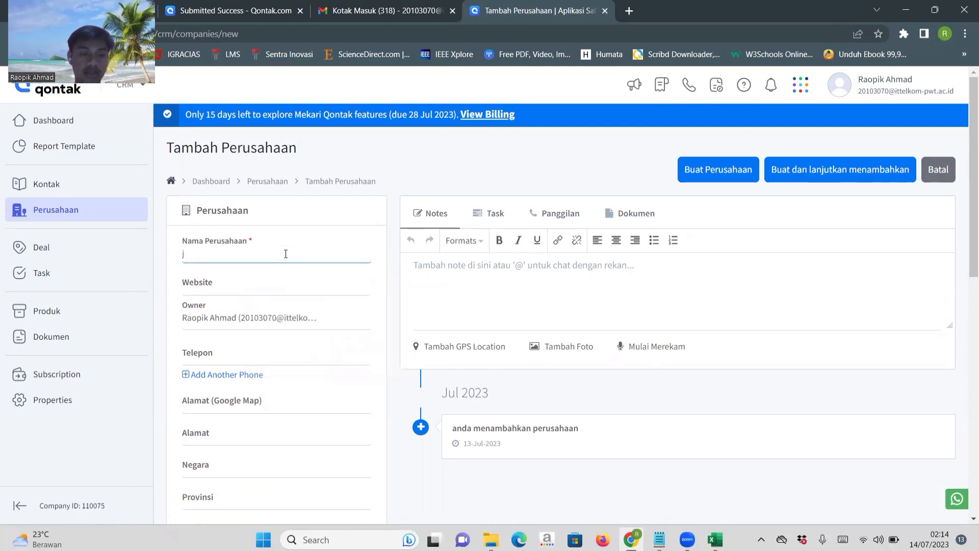
pyautogui.press('BackSpace')
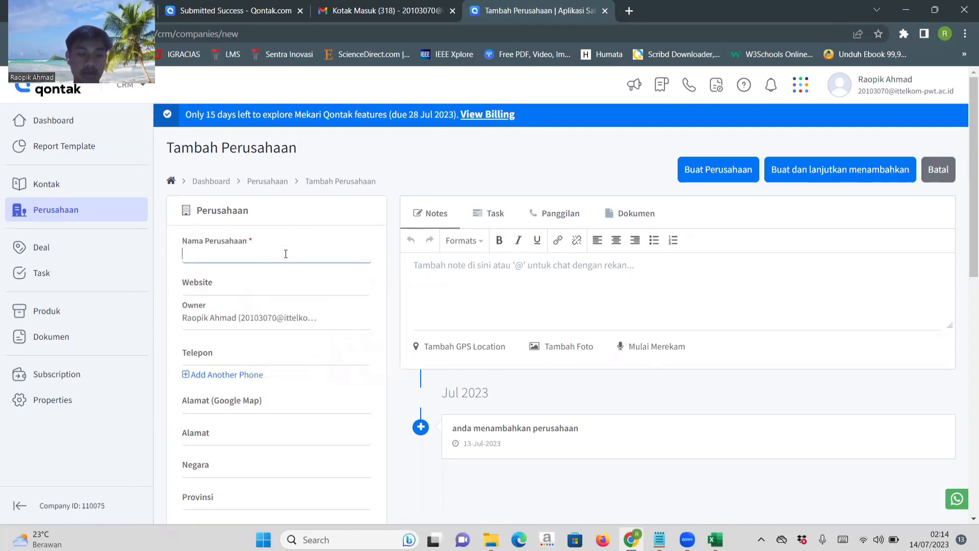
pyautogui.write('Abad')
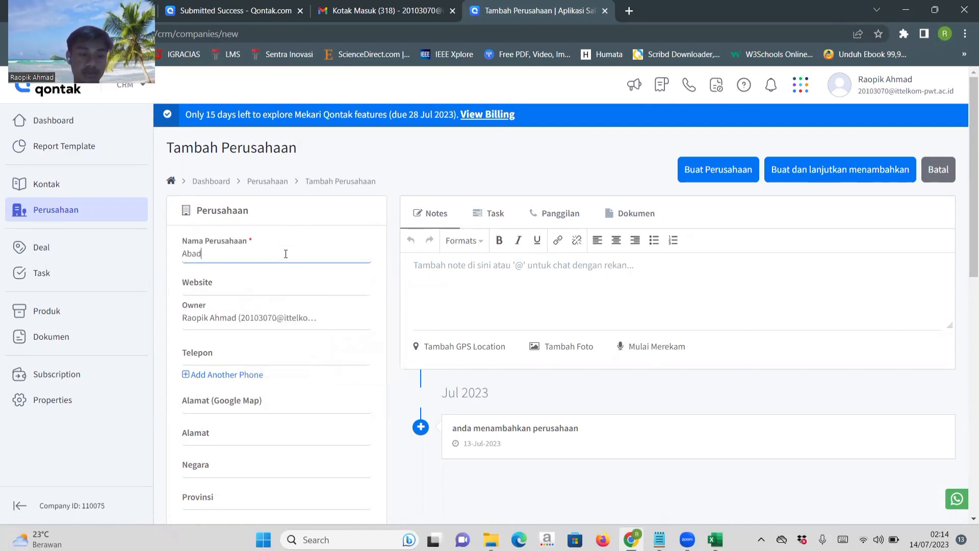
pyautogui.write('i ja')
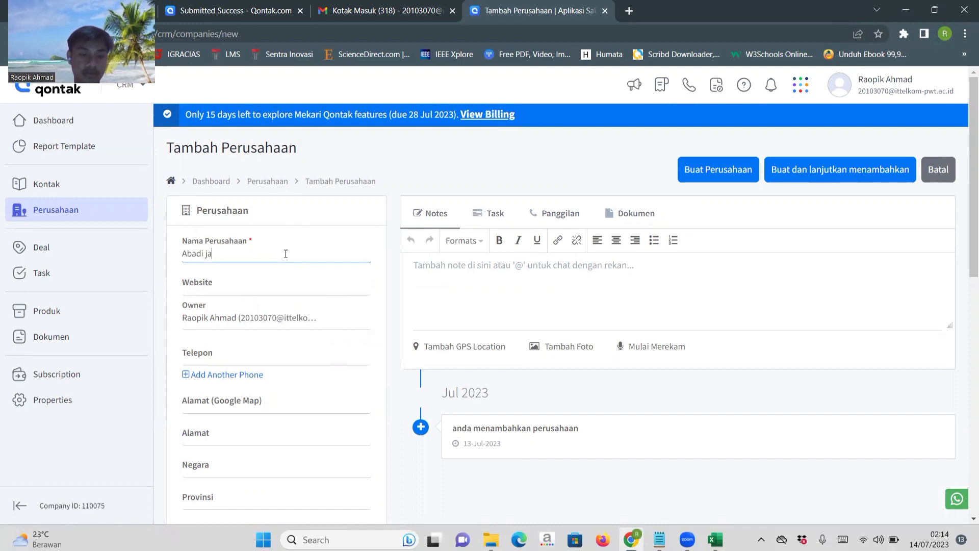
pyautogui.press('BackSpace')
pyautogui.press('BackSpace')
pyautogui.write('Jaya')
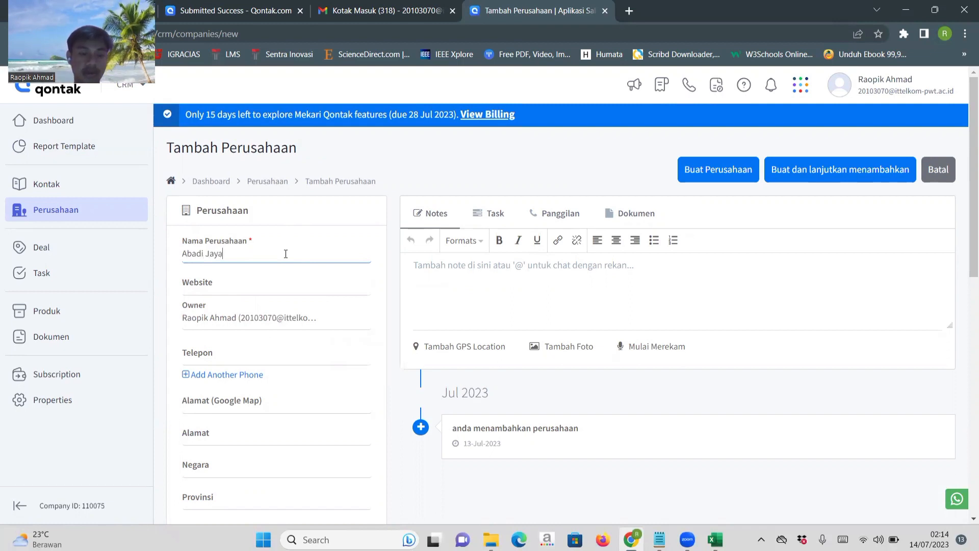
pyautogui.click(233, 285)
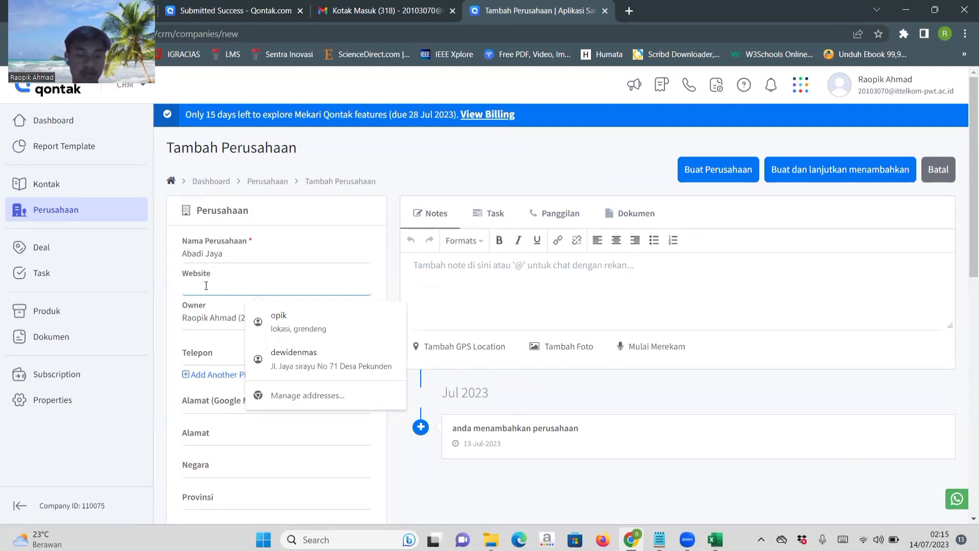
pyautogui.write('jaya.com')
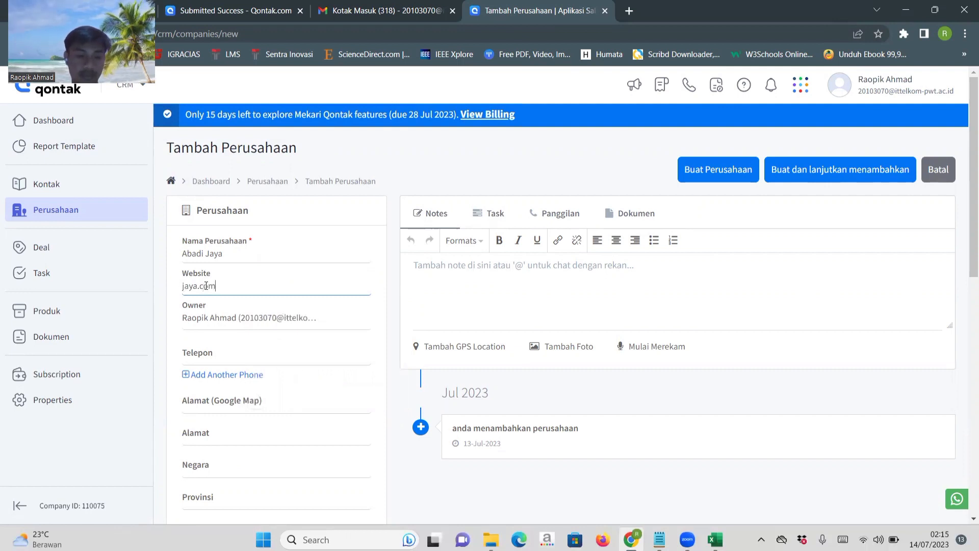
# Try assigning the other user as the company's Owner and switch back to the original owner.
pyautogui.click(237, 318)
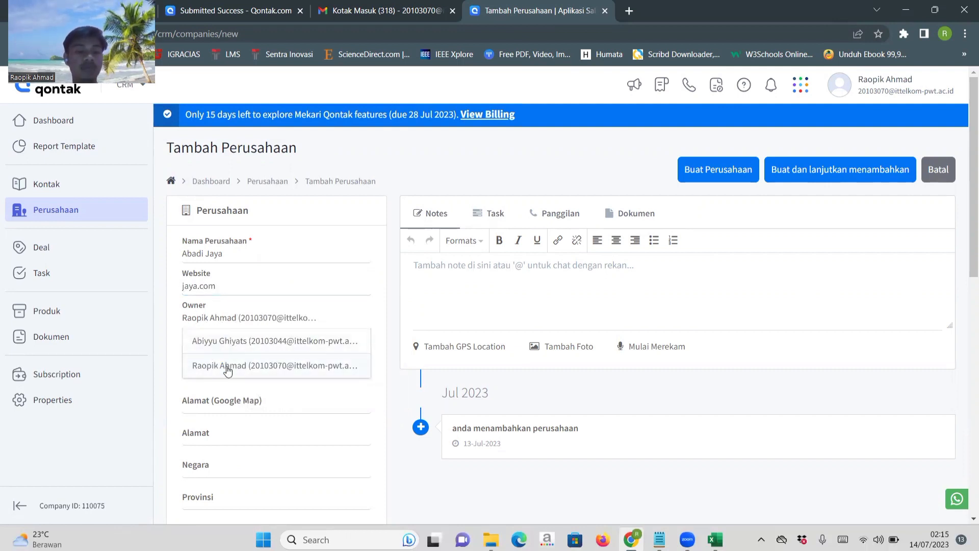
pyautogui.click(255, 341)
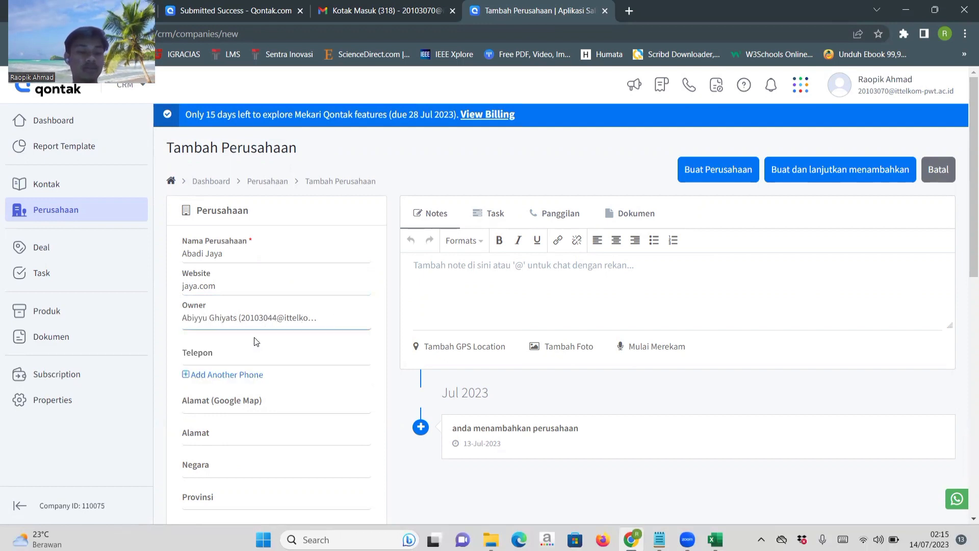
pyautogui.click(227, 319)
pyautogui.click(218, 365)
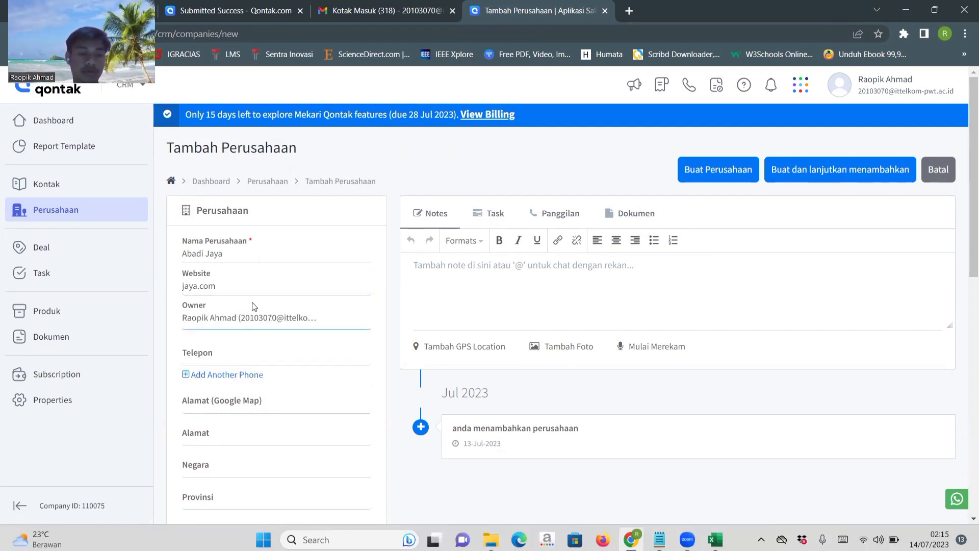
# Fill in the company's phone number from a saved autofill entry and change its last digit.
pyautogui.scroll(-1, 281, 334)
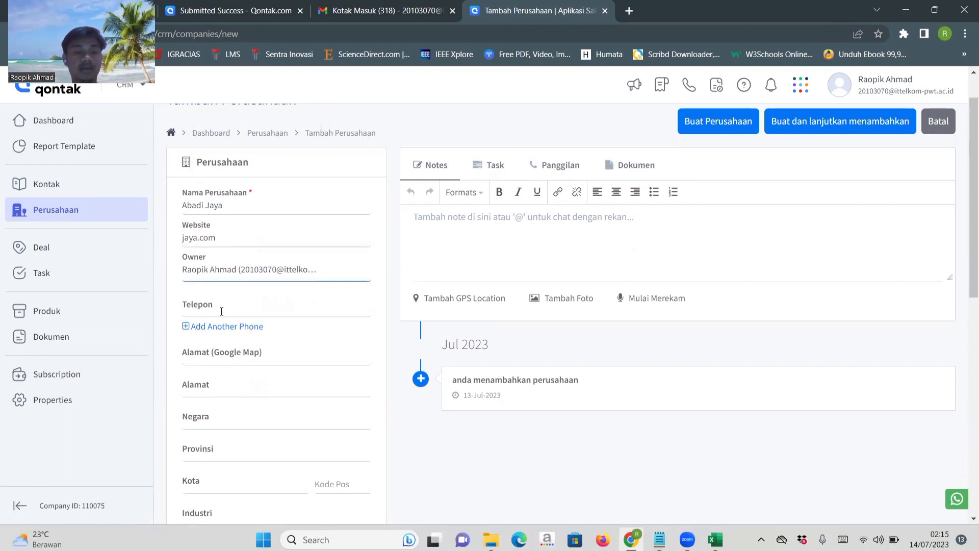
pyautogui.click(221, 311)
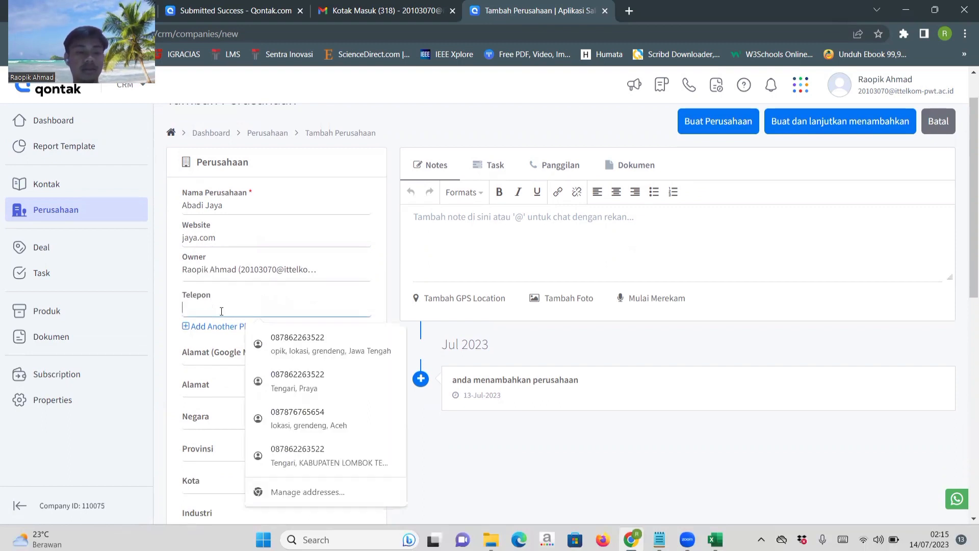
pyautogui.click(329, 345)
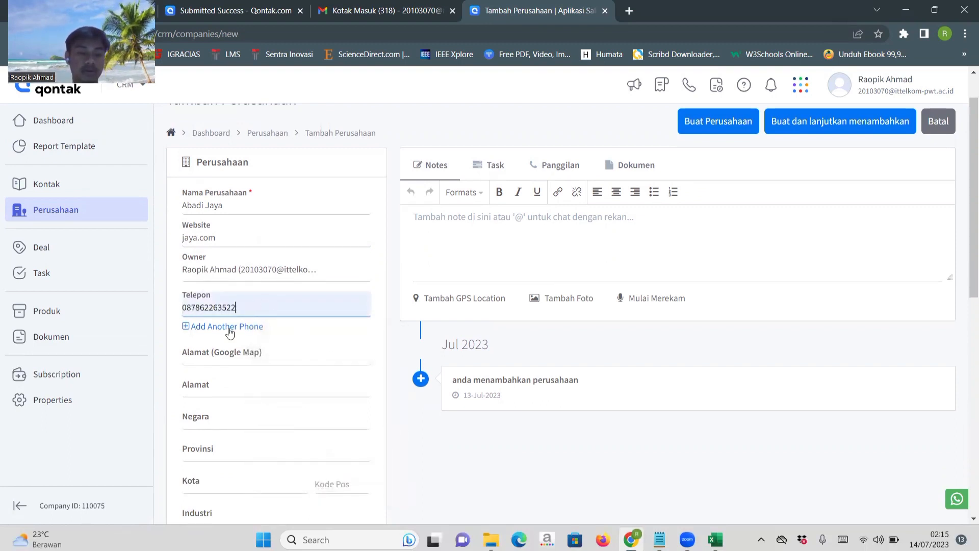
pyautogui.press('BackSpace')
pyautogui.write('1')
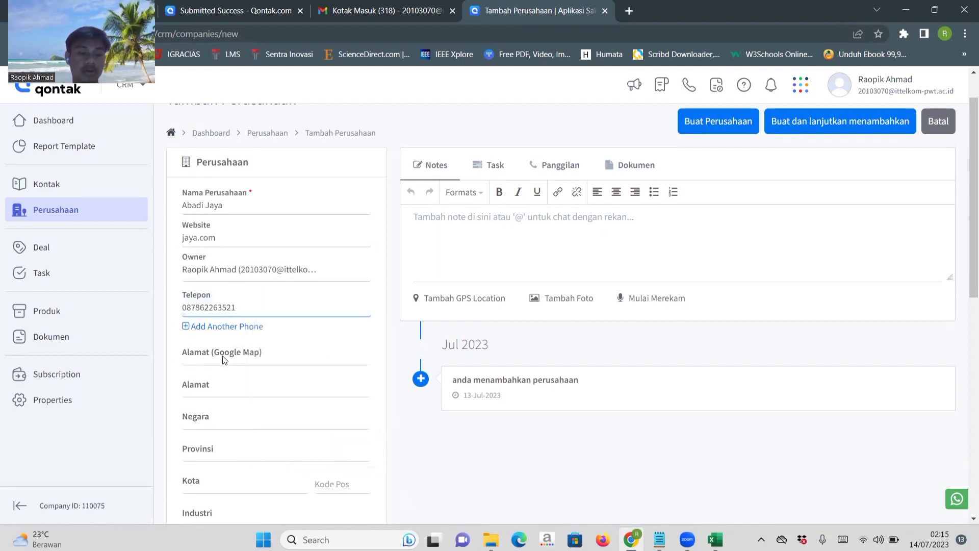
pyautogui.scroll(-1, 216, 356)
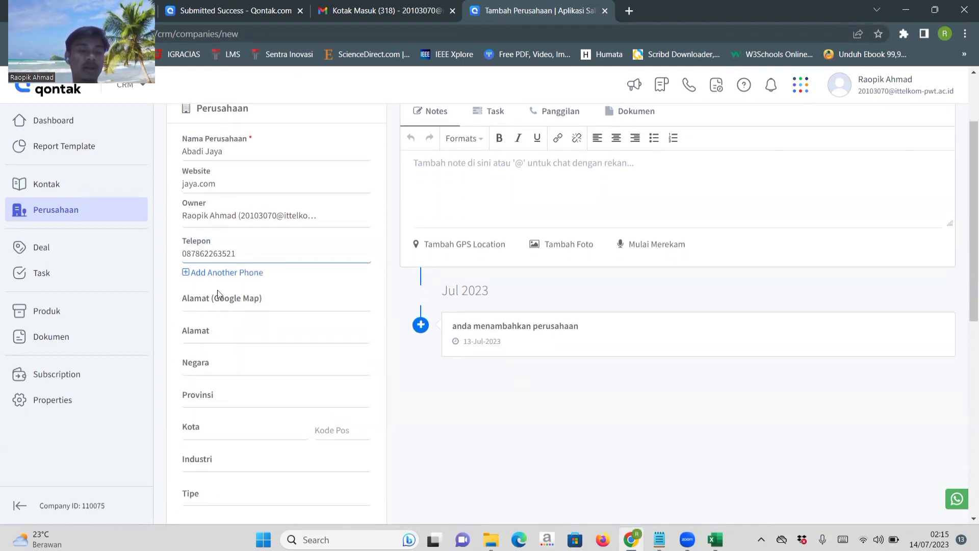
# Try adding a second phone entry to the company and remove it.
pyautogui.click(213, 274)
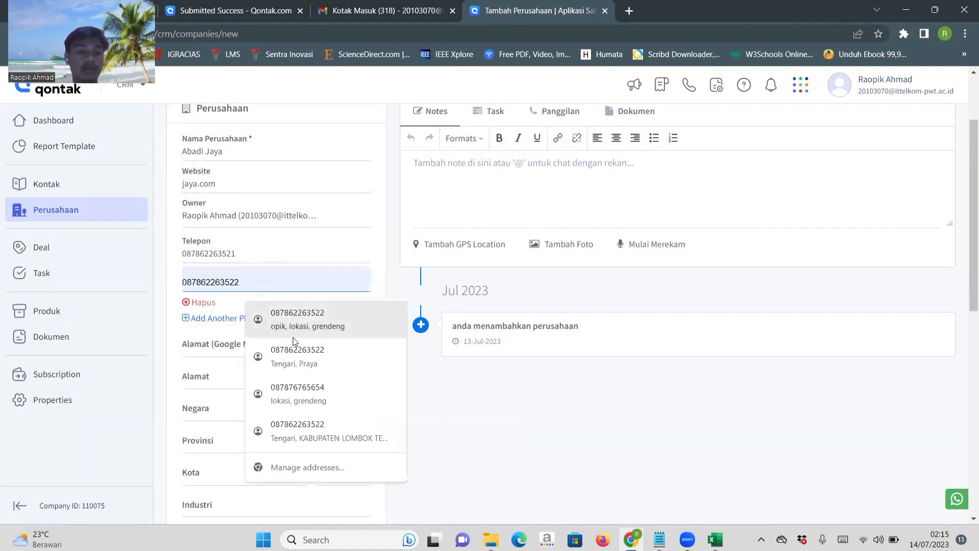
pyautogui.click(188, 303)
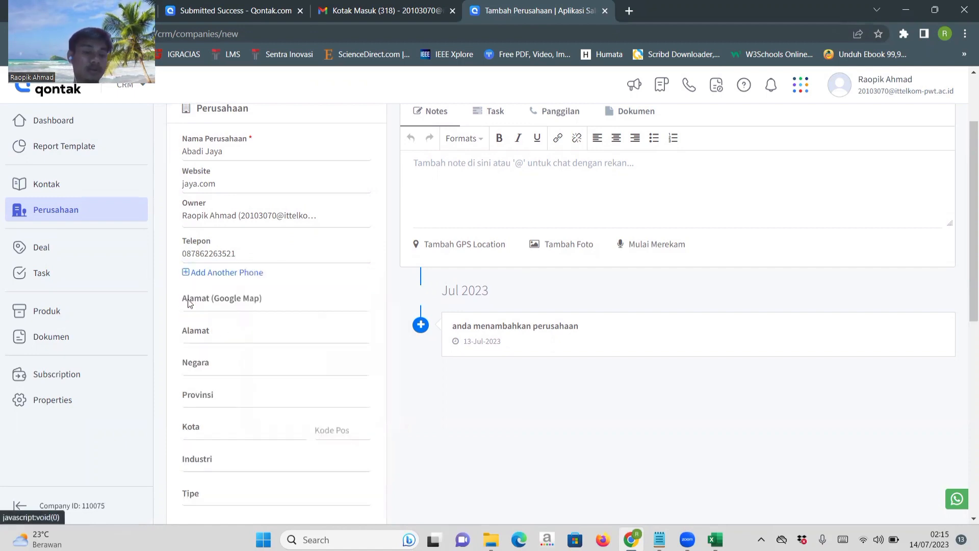
# Fill the company's address fields from a saved autofill entry and clear the Alamat (Google Map) field.
pyautogui.scroll(-1, 273, 347)
pyautogui.click(216, 291)
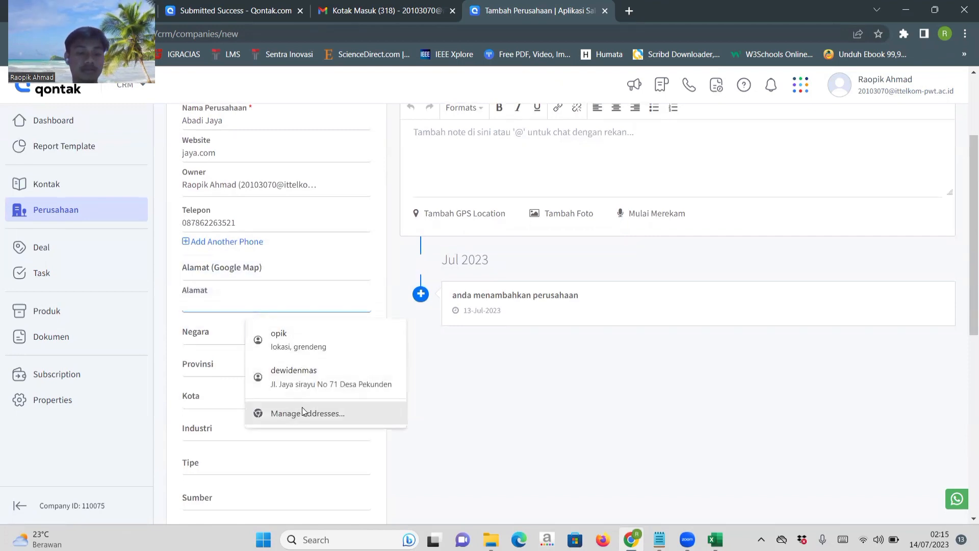
pyautogui.click(295, 350)
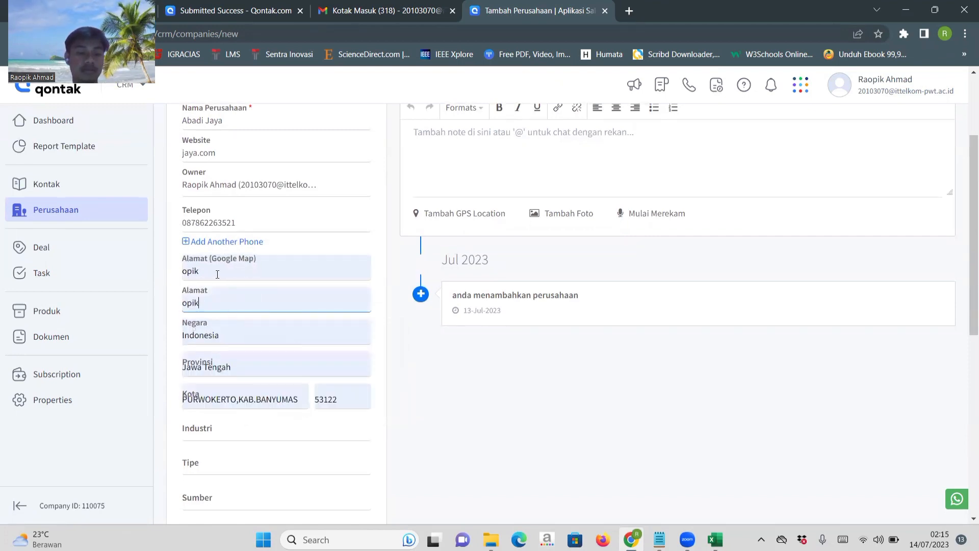
pyautogui.click(214, 269)
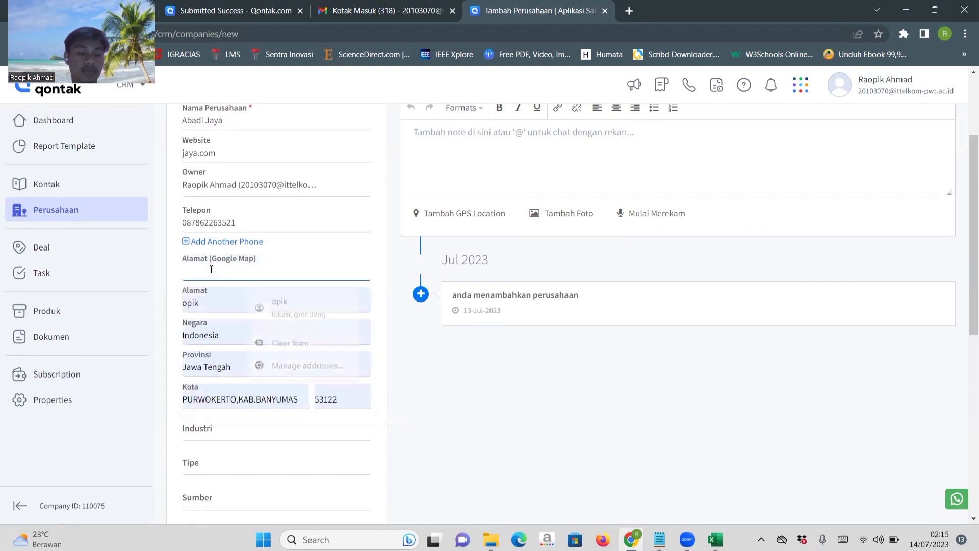
# Replace the autofilled Alamat value with the company's address.
pyautogui.click(214, 305)
pyautogui.press('BackSpace')
pyautogui.press('BackSpace')
pyautogui.press('BackSpace')
pyautogui.press('BackSpace')
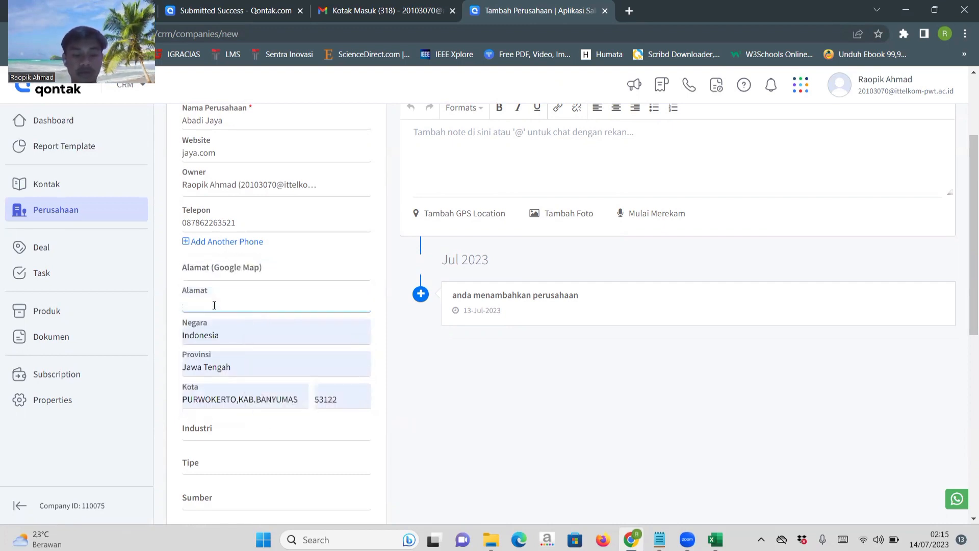
pyautogui.write('grendeng')
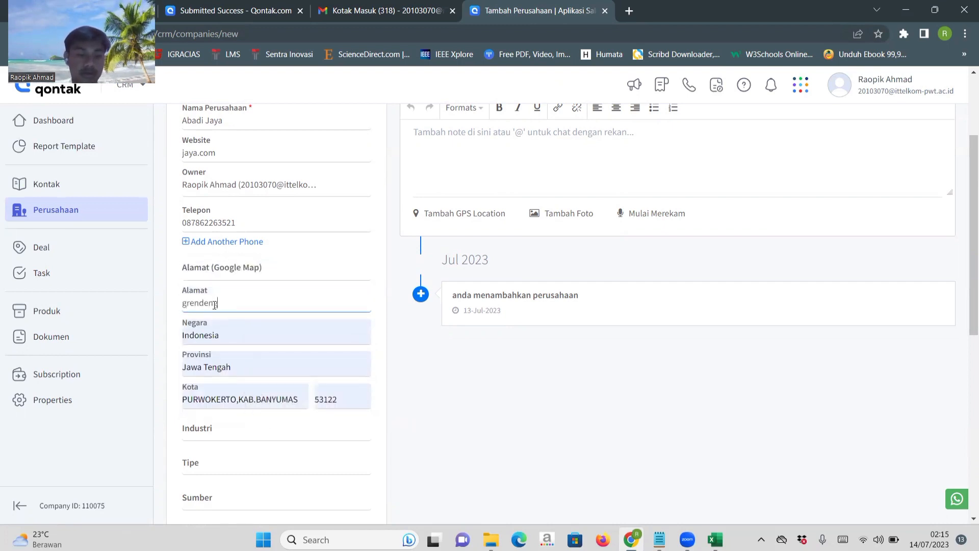
# Shorten the Kota value to the city name alone by removing the comma and regency after it.
pyautogui.scroll(-2, 214, 374)
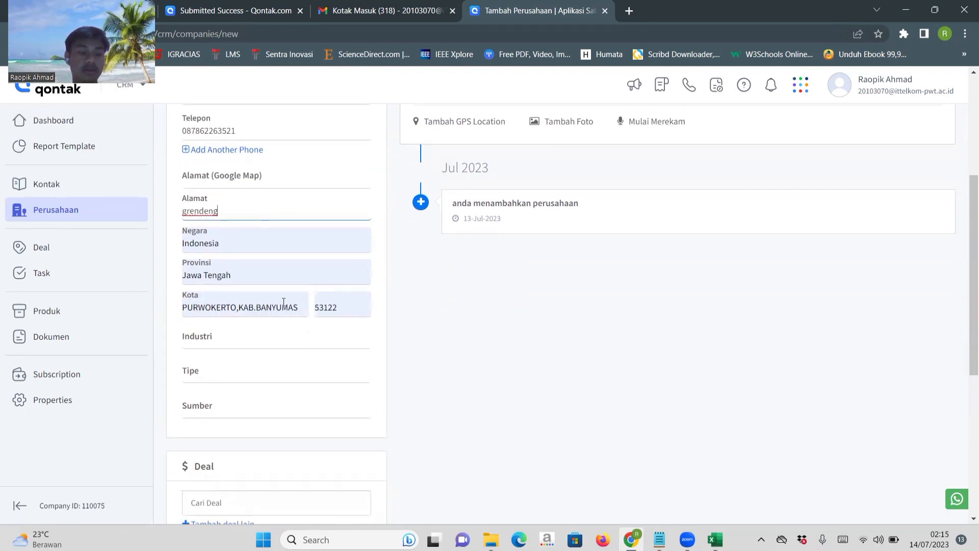
pyautogui.click(299, 310)
pyautogui.press('BackSpace')
pyautogui.press('BackSpace')
pyautogui.press('BackSpace')
pyautogui.press('BackSpace')
pyautogui.press('BackSpace')
pyautogui.press('BackSpace')
pyautogui.press('BackSpace')
pyautogui.press('BackSpace')
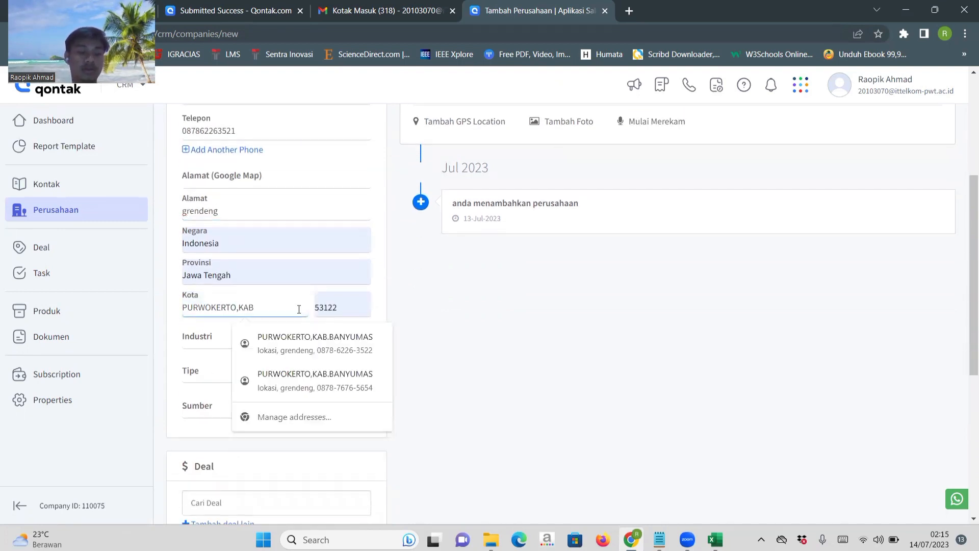
pyautogui.press('BackSpace')
pyautogui.press('BackSpace')
pyautogui.press('BackSpace')
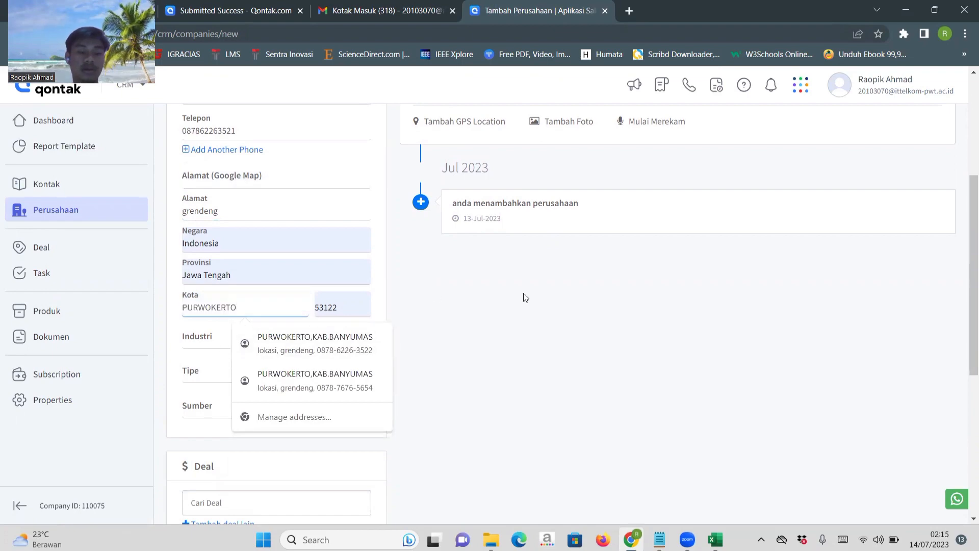
pyautogui.click(523, 293)
pyautogui.scroll(3, 357, 270)
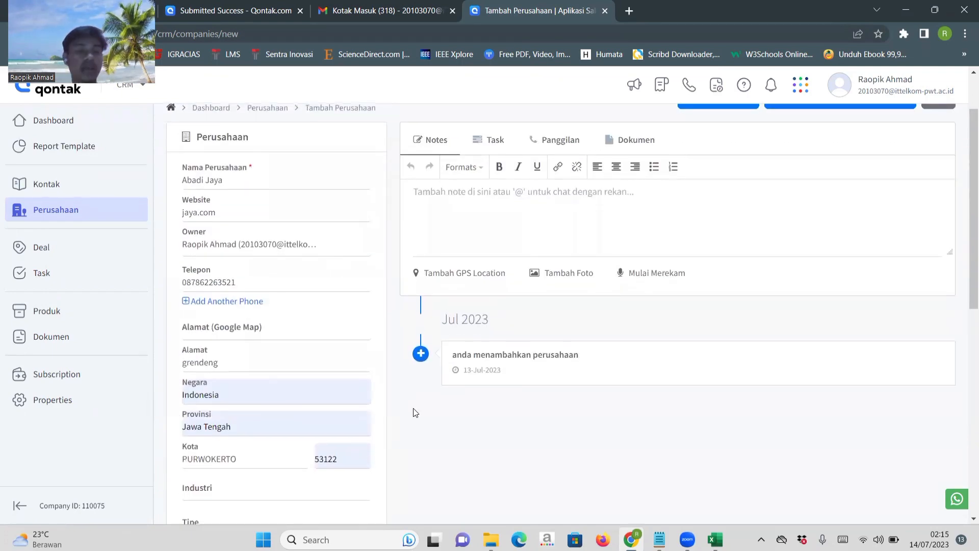
# Set the company's Industri to Architecture & Planning and its Tipe to Customer.
pyautogui.scroll(-4, 414, 411)
pyautogui.click(257, 304)
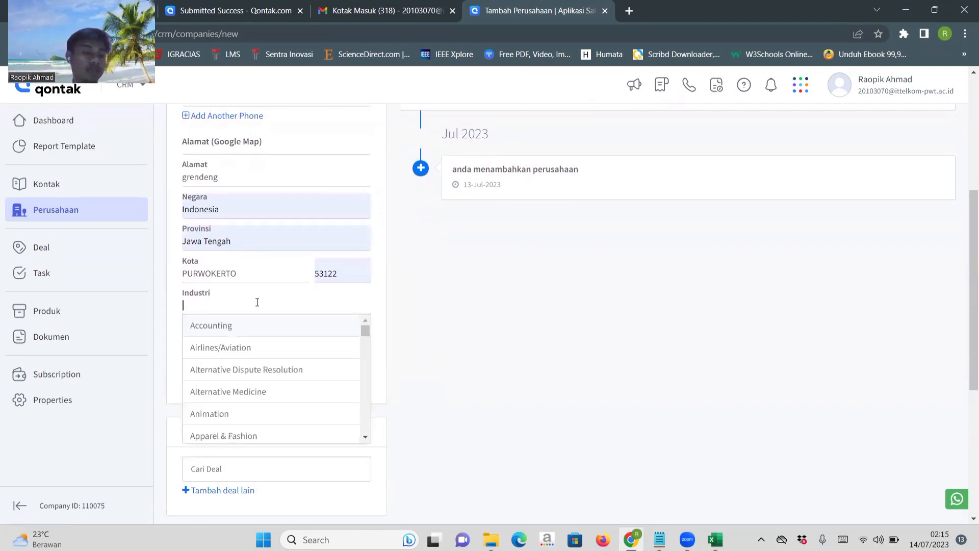
pyautogui.scroll(-1, 266, 408)
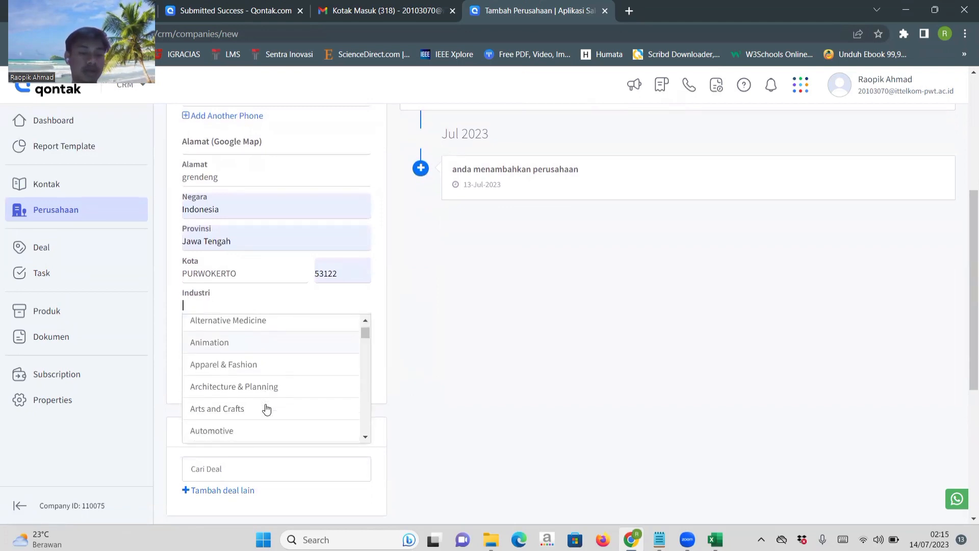
pyautogui.click(246, 379)
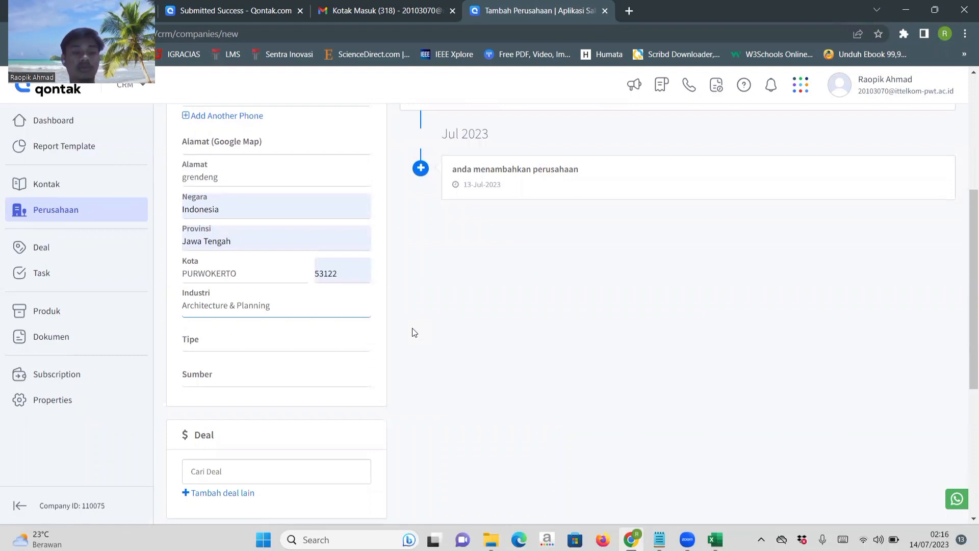
pyautogui.scroll(-1, 412, 333)
pyautogui.click(256, 295)
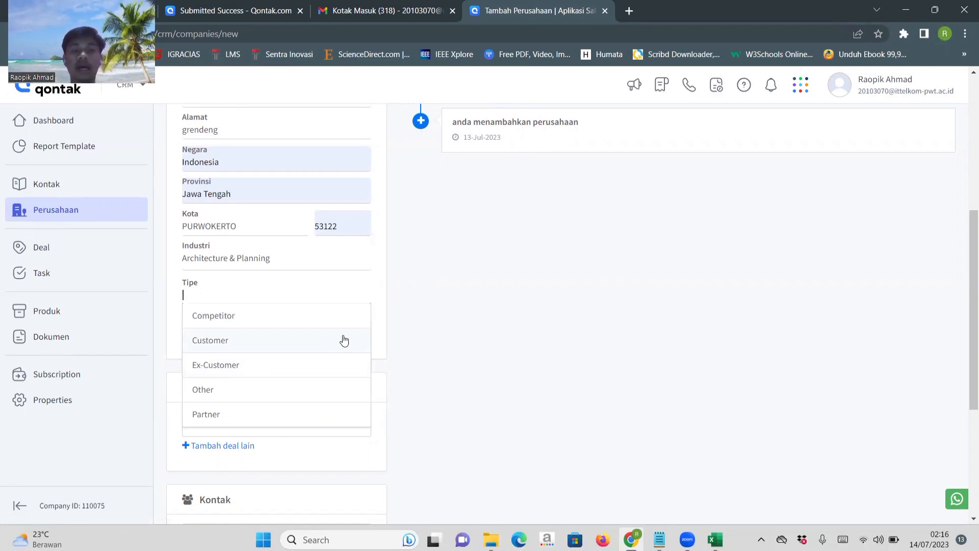
pyautogui.click(218, 342)
# Look through the Sumber options and set the company's source to Telephone.
pyautogui.scroll(-2, 511, 339)
pyautogui.scroll(-1, 510, 338)
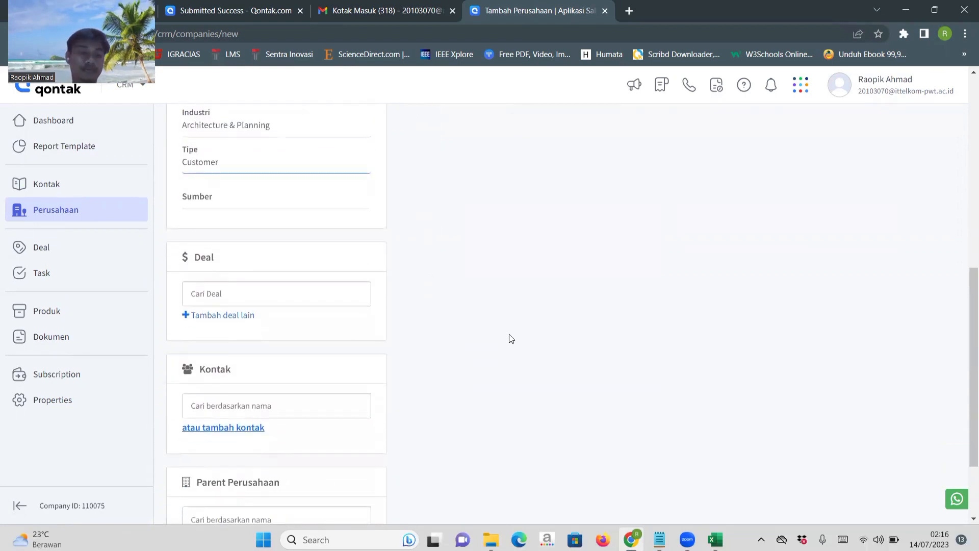
pyautogui.click(247, 182)
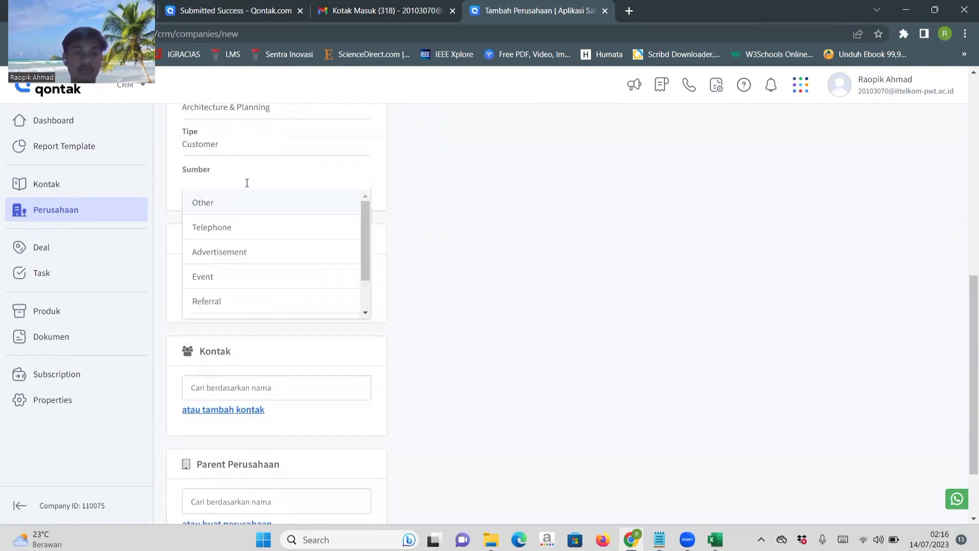
pyautogui.scroll(-1, 241, 234)
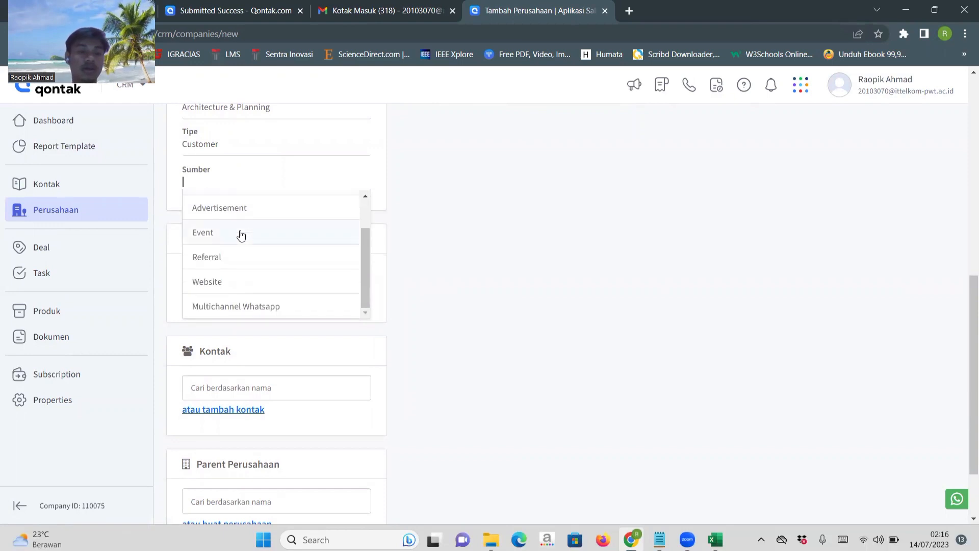
pyautogui.scroll(1, 241, 234)
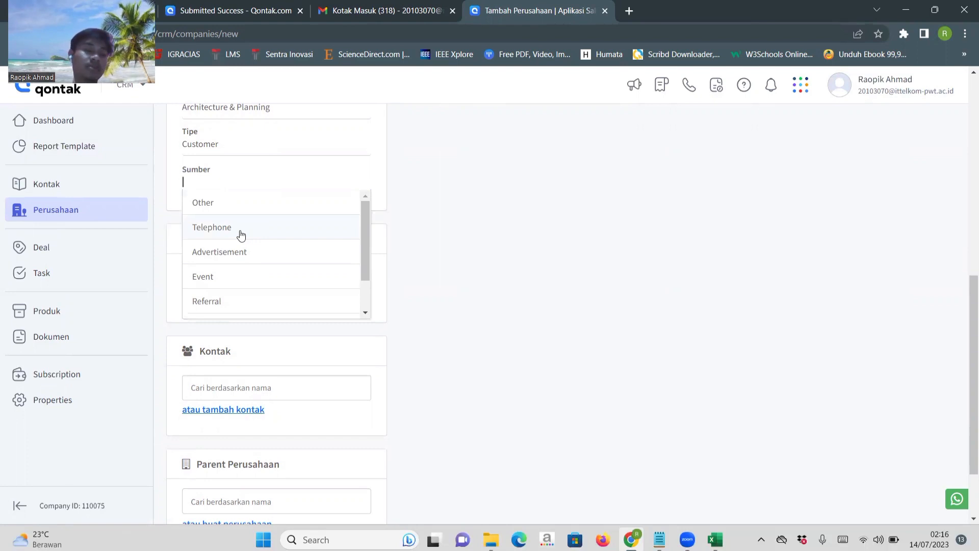
pyautogui.scroll(-2, 240, 235)
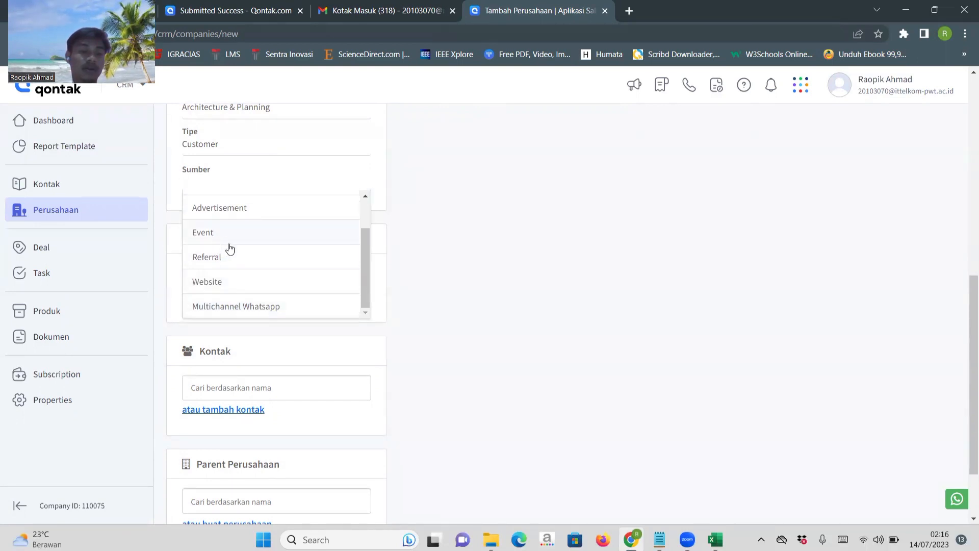
pyautogui.scroll(2, 227, 255)
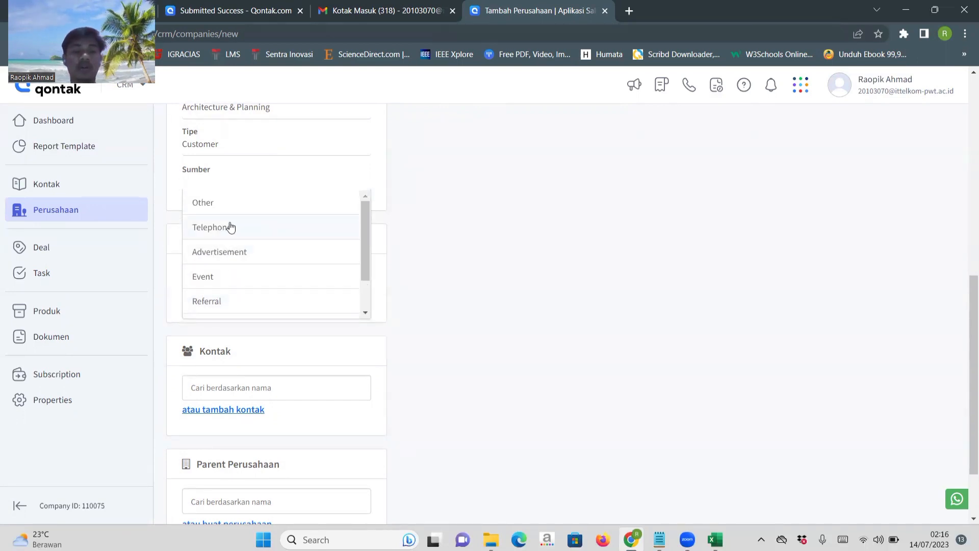
pyautogui.click(230, 227)
# Check the rest of the form and create the Abadi Jaya company.
pyautogui.scroll(-3, 406, 277)
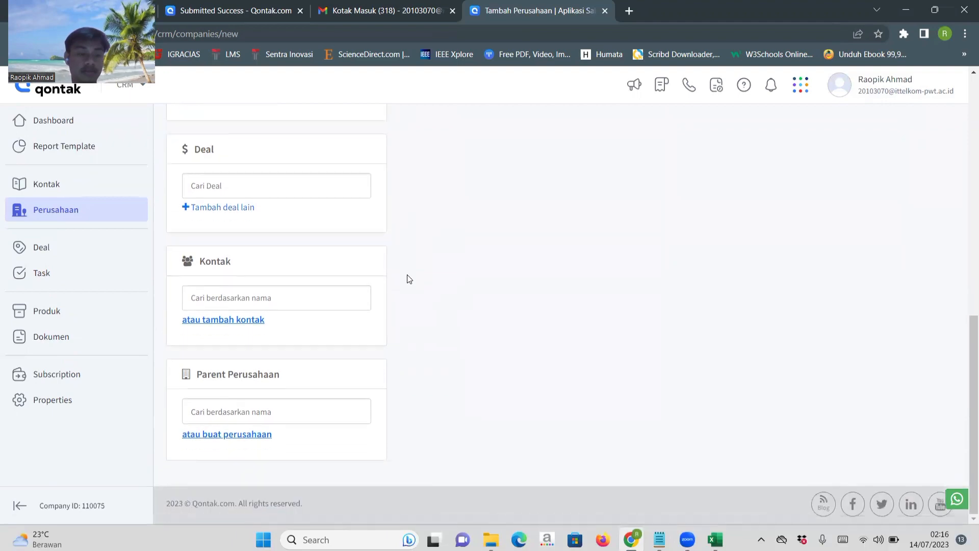
pyautogui.scroll(10, 407, 278)
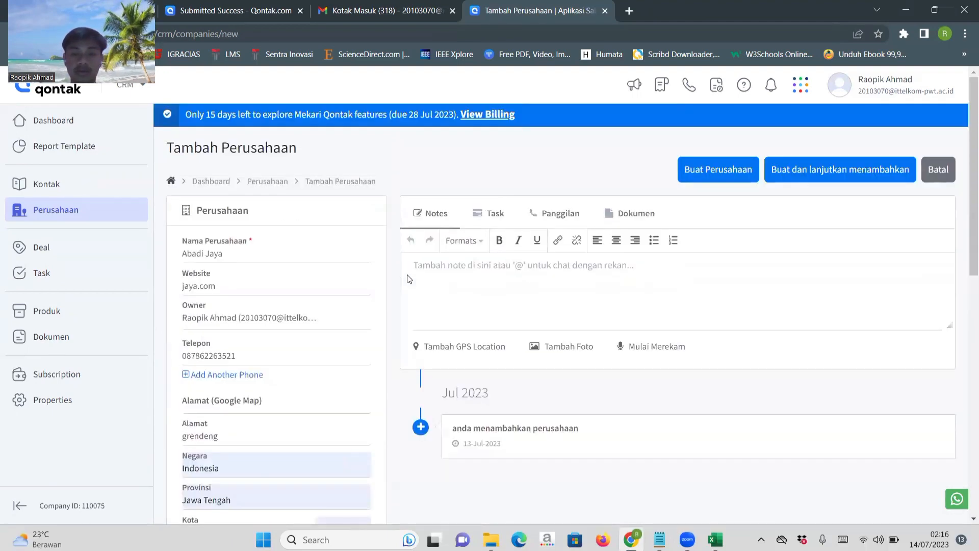
pyautogui.click(734, 173)
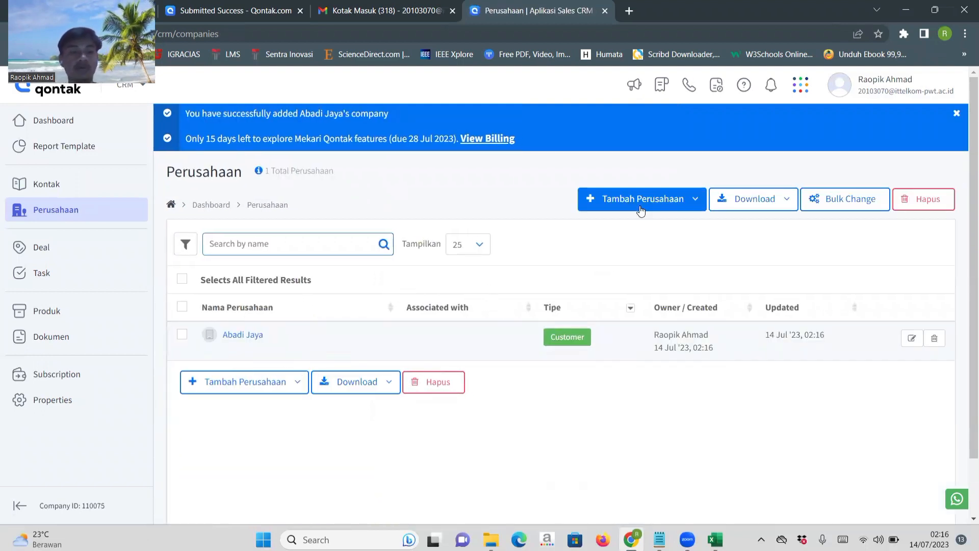
# Open the page for adding multiple companies by file upload.
pyautogui.click(616, 209)
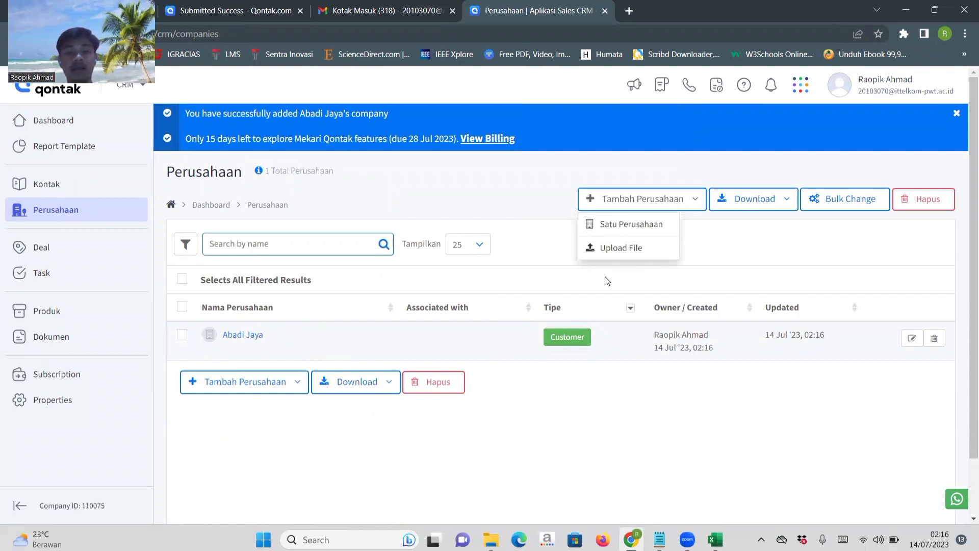
pyautogui.click(619, 249)
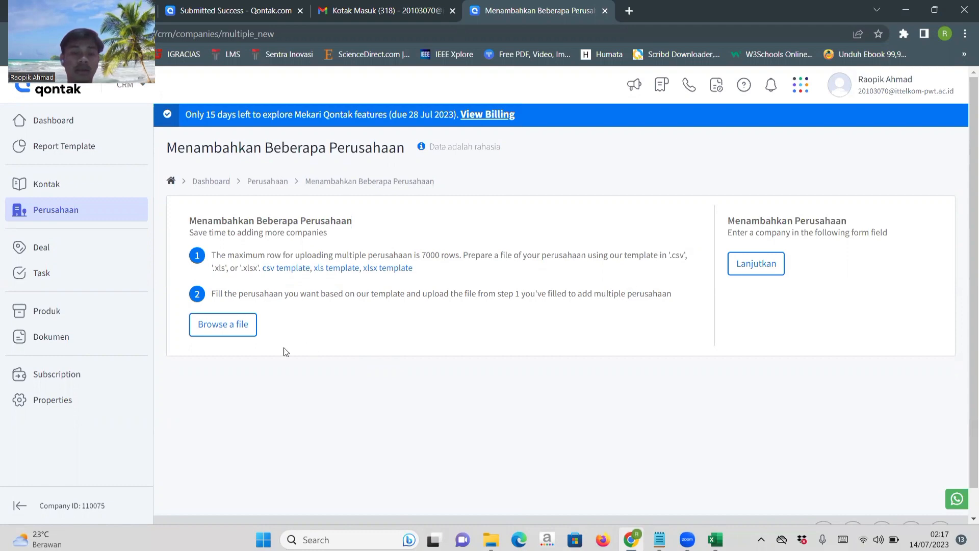
# Switch to the coba workbook in Excel and replace the Owner (Username) values in D2:D11 with the copied user's e-mail.
pyautogui.click(715, 540)
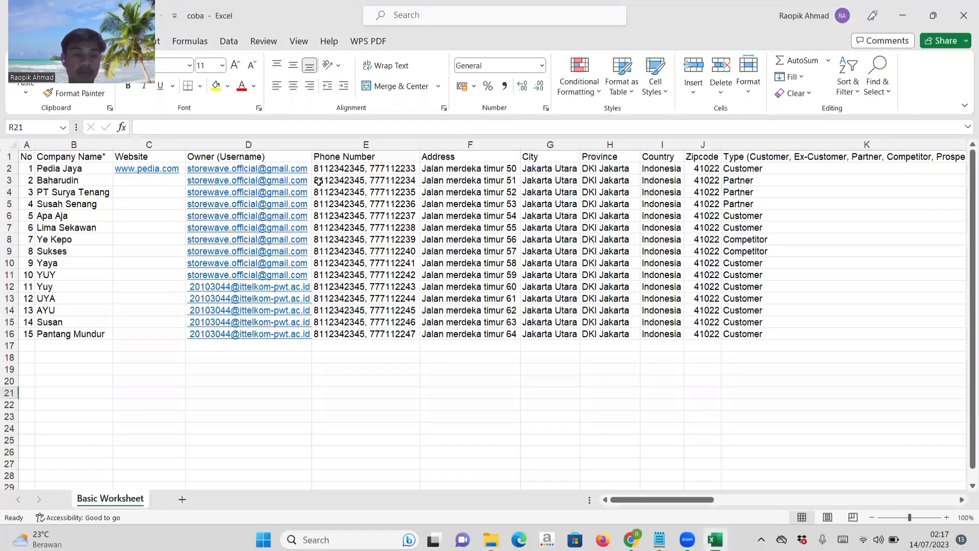
pyautogui.click(310, 167)
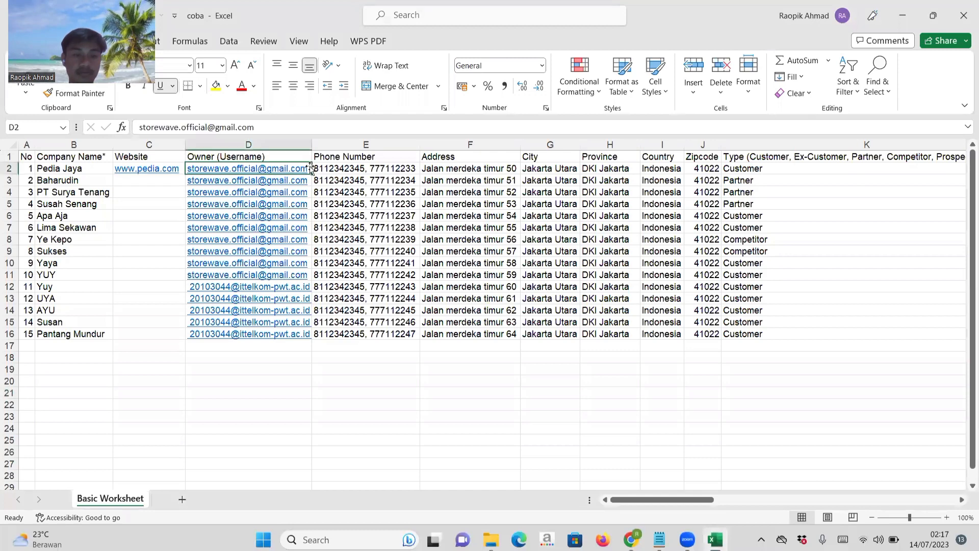
pyautogui.click(263, 127)
pyautogui.hotkey('ctrl', 'a')
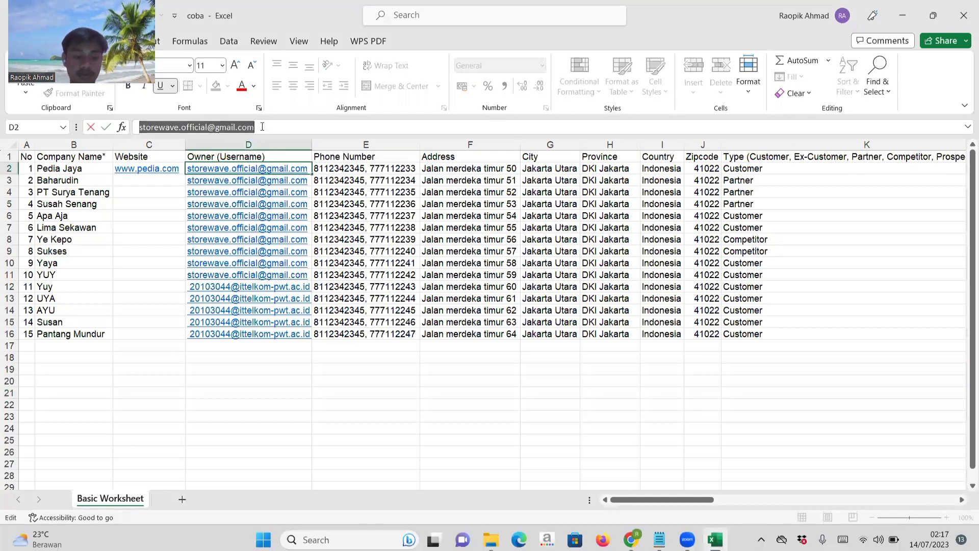
pyautogui.hotkey('ctrl', 'v')
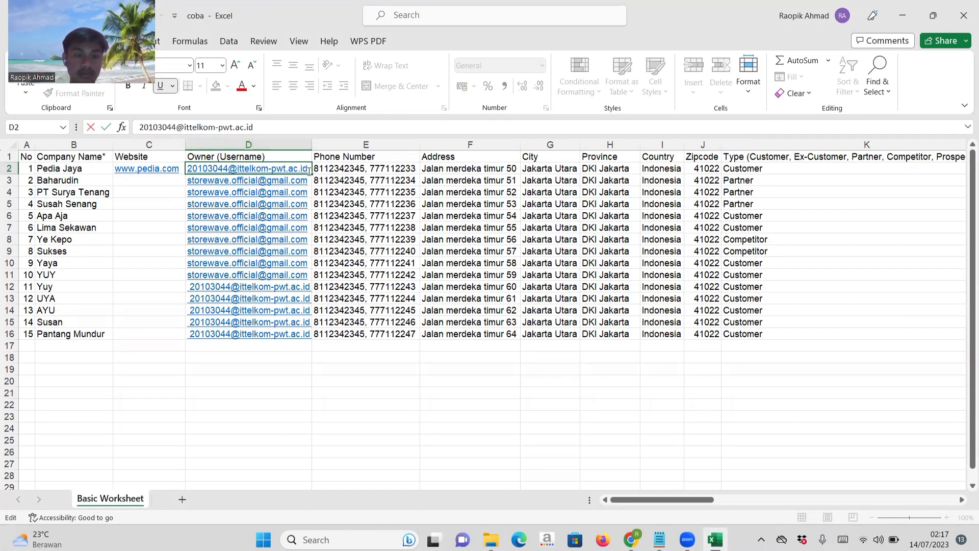
pyautogui.moveTo(313, 175); pyautogui.dragTo(313, 281)
pyautogui.click(360, 417)
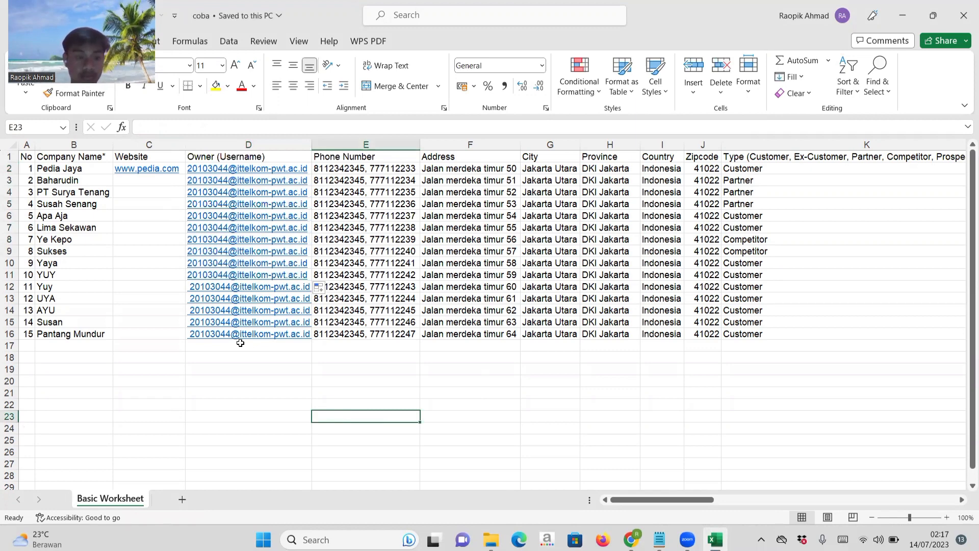
# Remove the leading space from the owner e-mail in D12 and fill the corrected value down to D16.
pyautogui.click(306, 283)
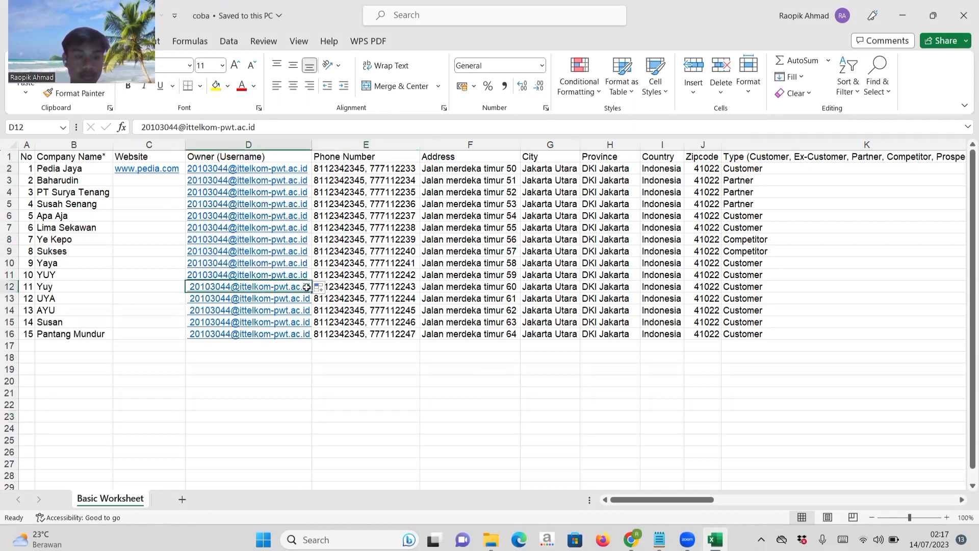
pyautogui.click(144, 127)
pyautogui.press('BackSpace')
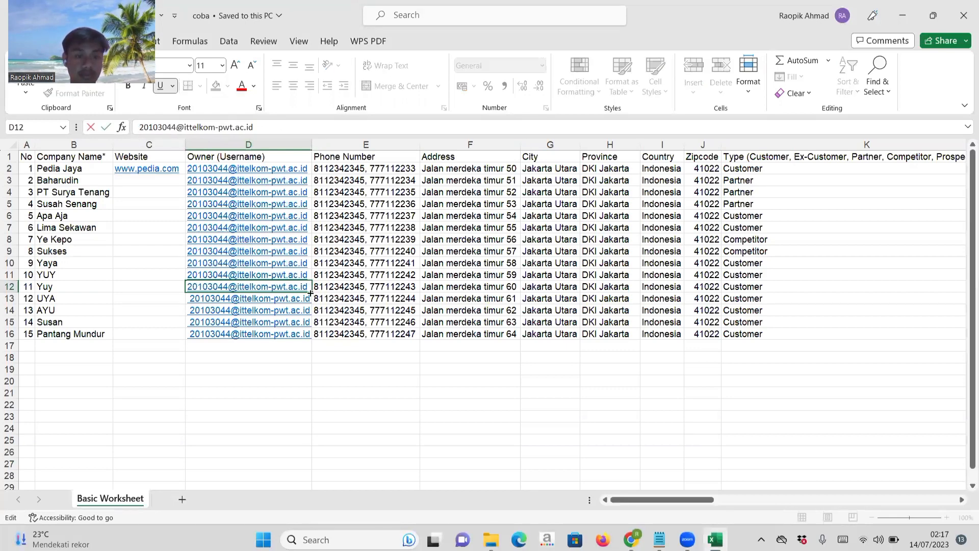
pyautogui.moveTo(312, 292); pyautogui.dragTo(312, 339)
pyautogui.click(349, 381)
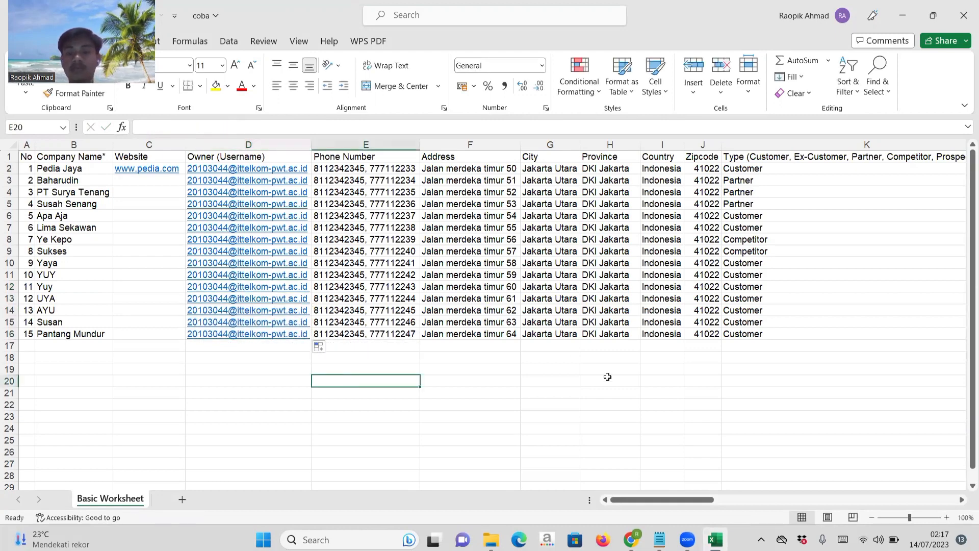
pyautogui.hscroll(2, 607, 377)
pyautogui.hscroll(-2, 608, 377)
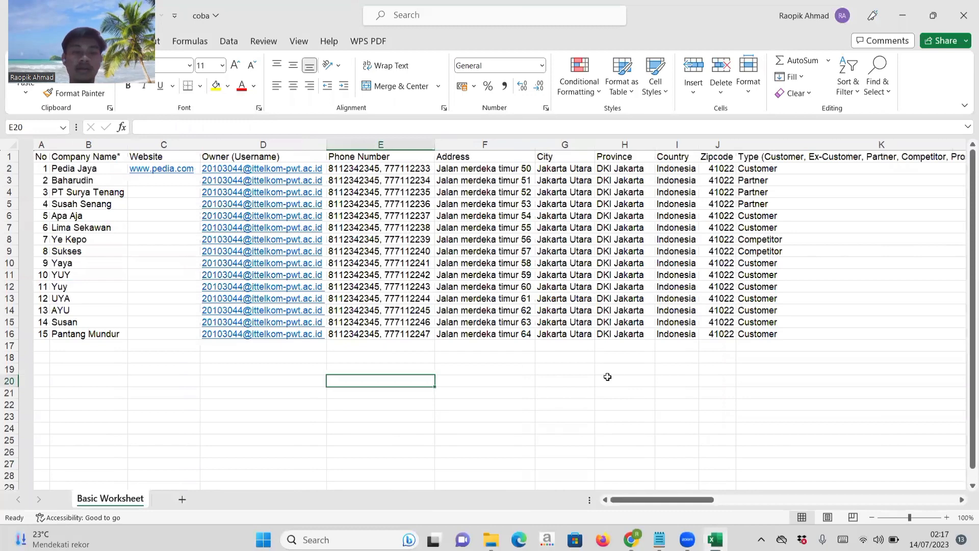
# Look over the company rows in the sheet, switch to Chrome and upload the coba workbook for adding multiple companies.
pyautogui.hscroll(5, 607, 377)
pyautogui.hscroll(-5, 608, 377)
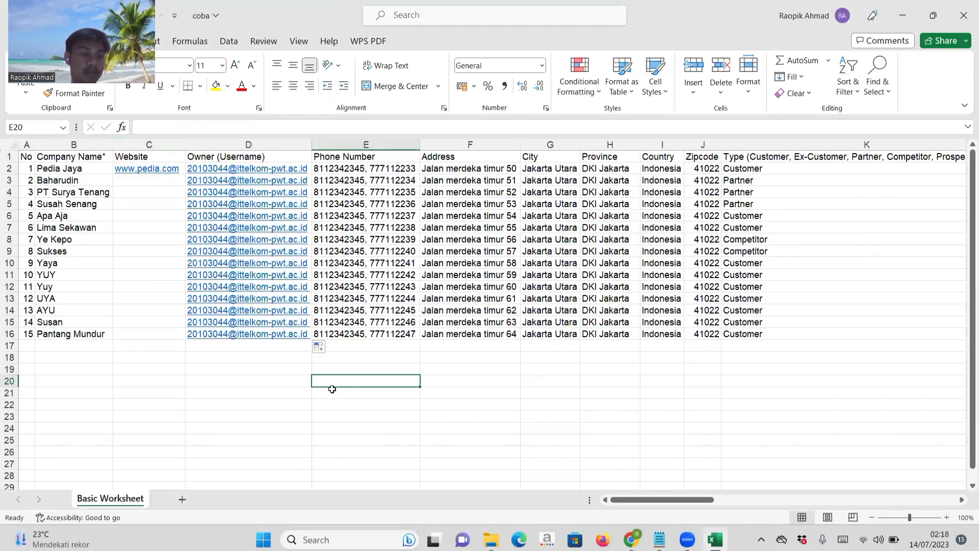
pyautogui.click(538, 383)
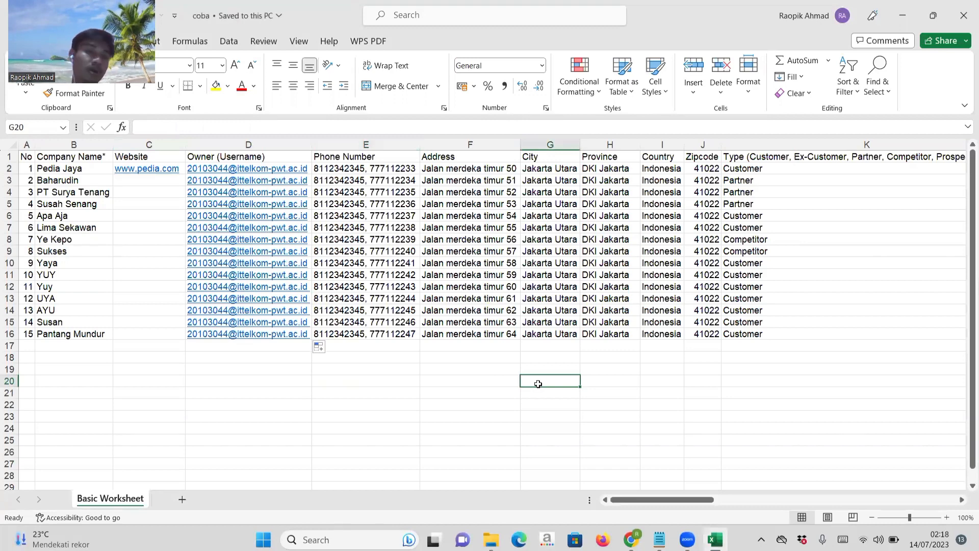
pyautogui.hotkey('alt', 'Tab')
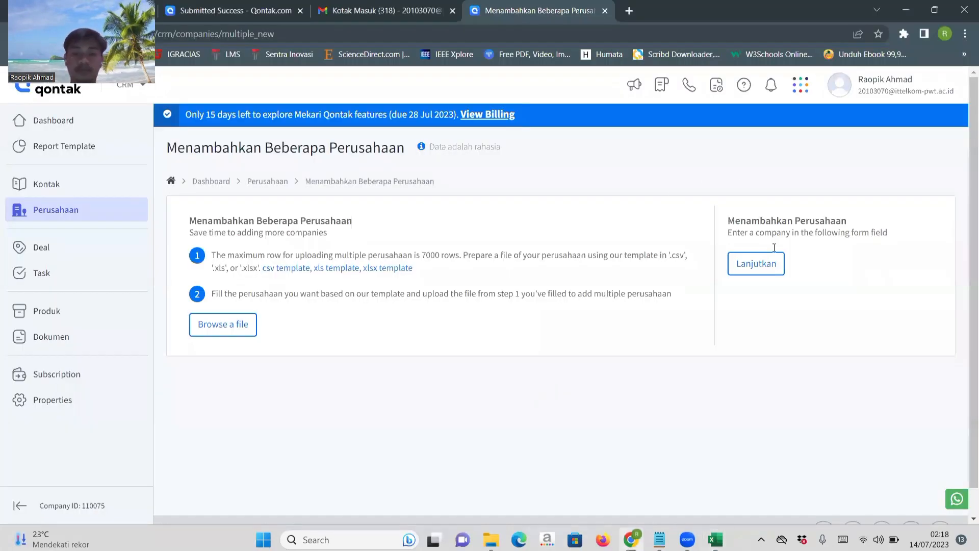
pyautogui.click(230, 331)
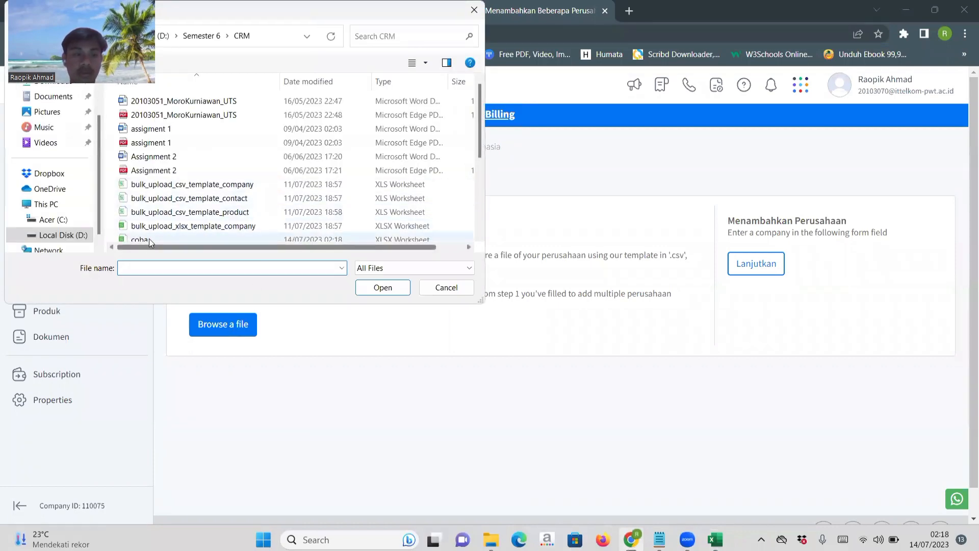
pyautogui.click(149, 238)
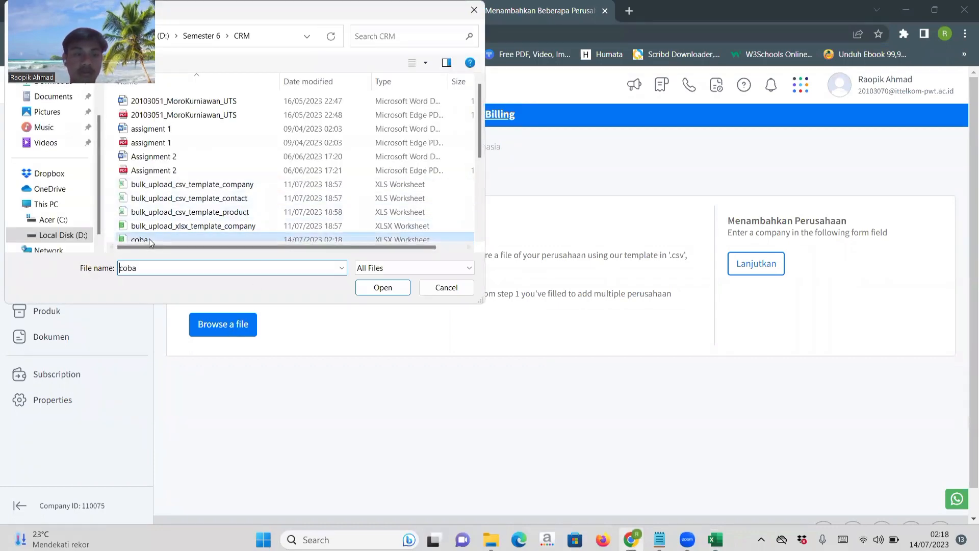
pyautogui.click(378, 289)
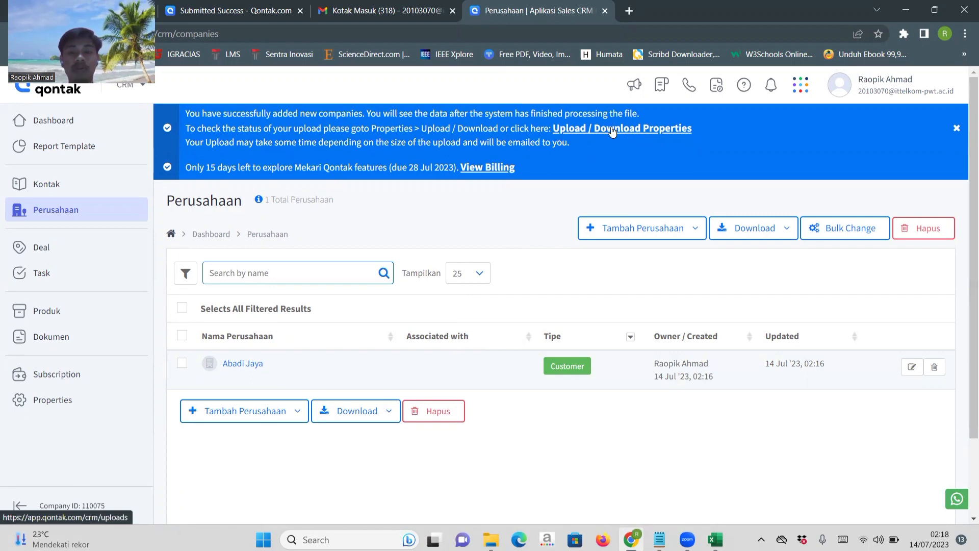
# Switch from Omnichannel back to the CRM app and open the Upload / Download page in the properties.
pyautogui.click(65, 411)
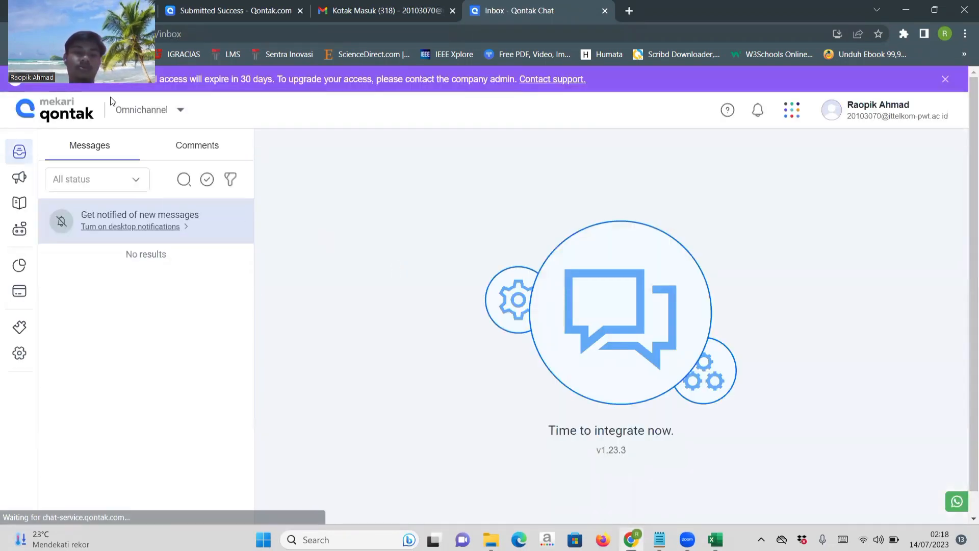
pyautogui.click(145, 109)
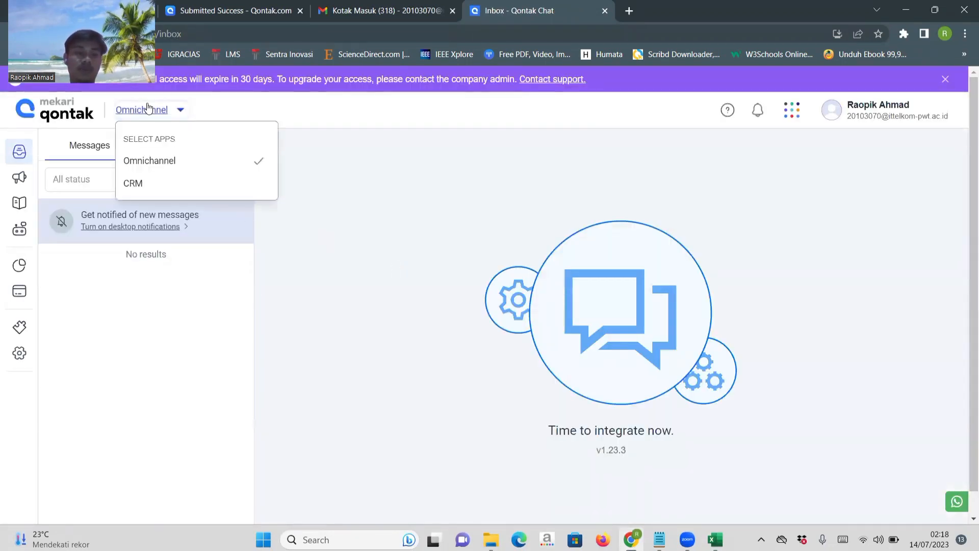
pyautogui.click(154, 186)
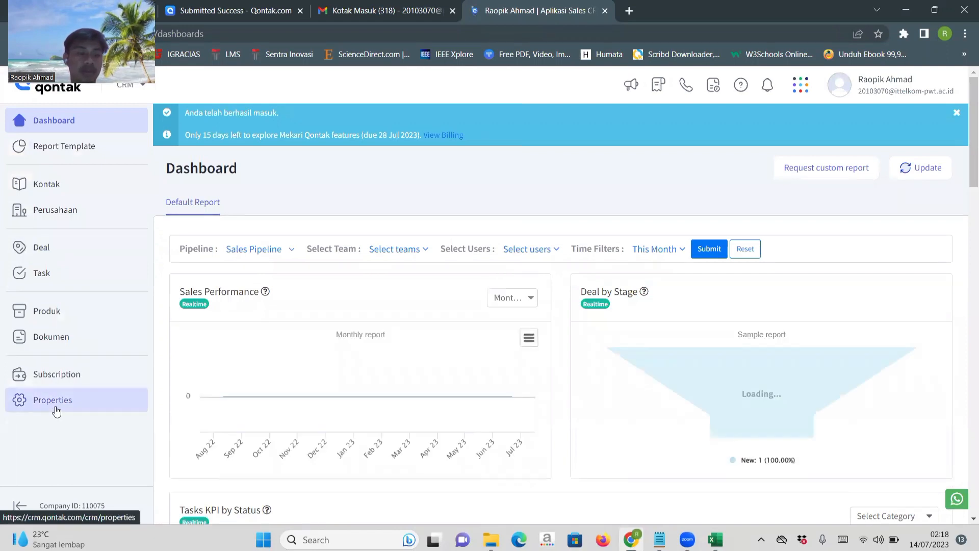
pyautogui.click(62, 393)
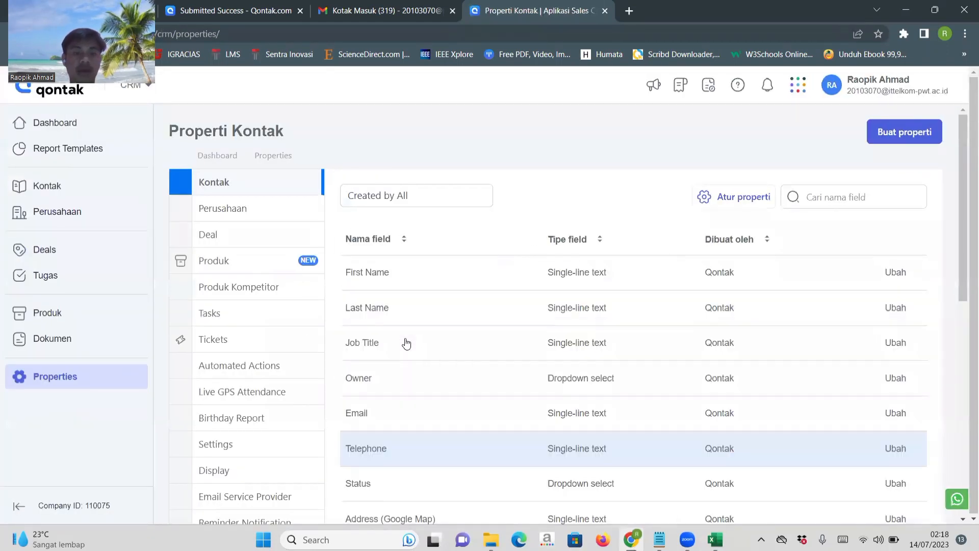
pyautogui.scroll(-2, 404, 343)
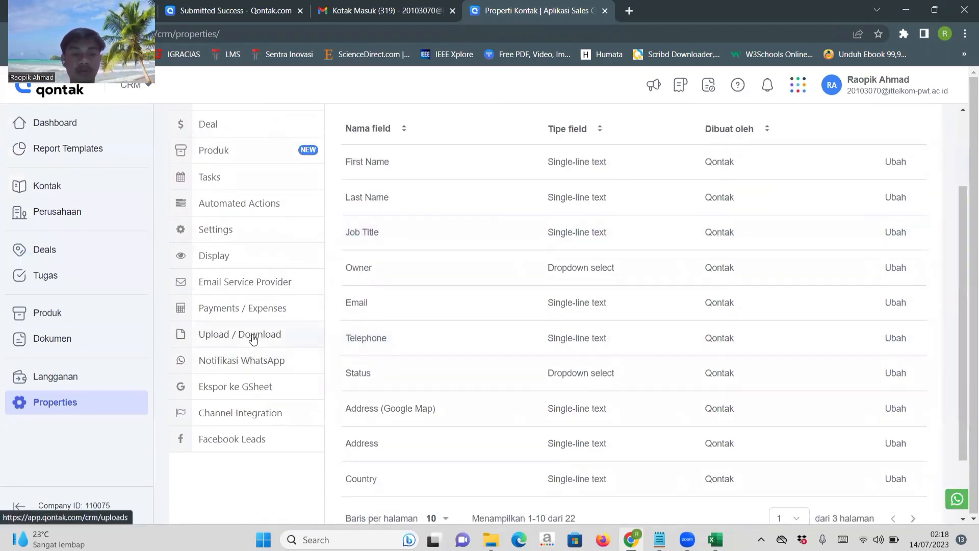
pyautogui.click(253, 339)
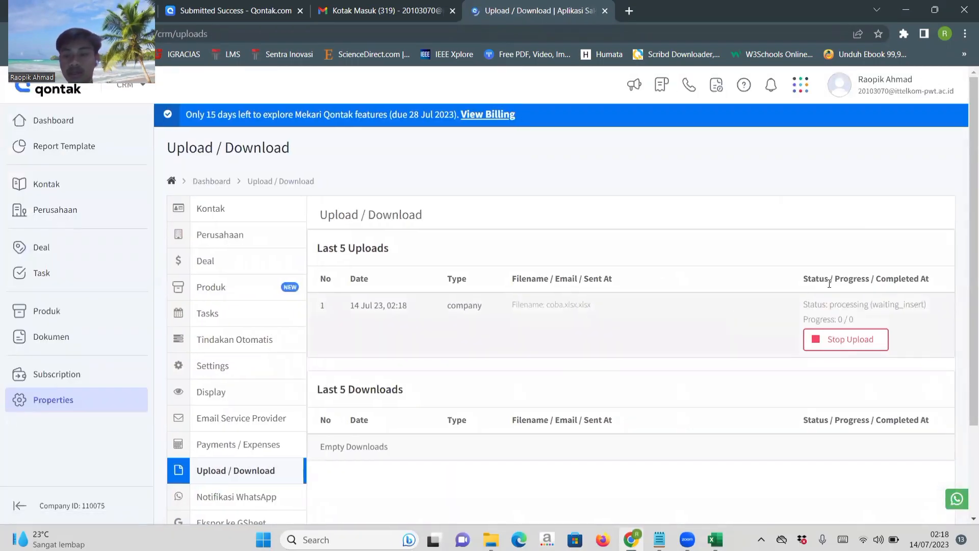
# Check the status and progress of the company file upload, reloading the Upload / Download page.
pyautogui.moveTo(831, 304); pyautogui.dragTo(927, 304)
pyautogui.moveTo(857, 317); pyautogui.dragTo(786, 305)
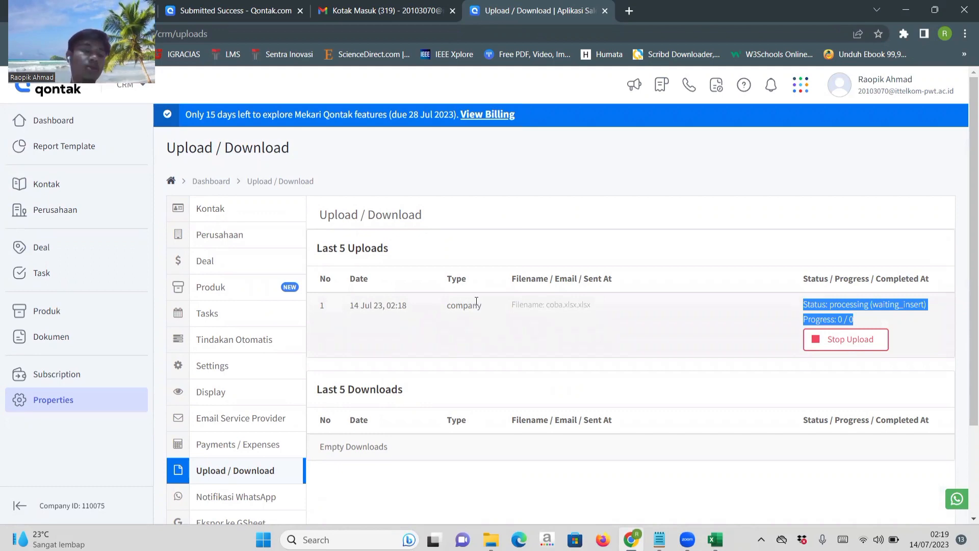
pyautogui.click(219, 483)
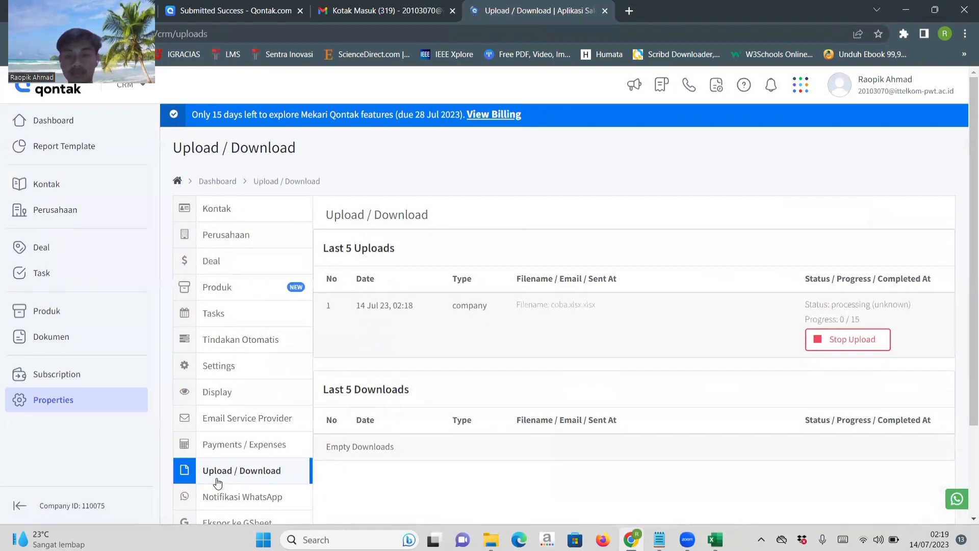
pyautogui.click(219, 483)
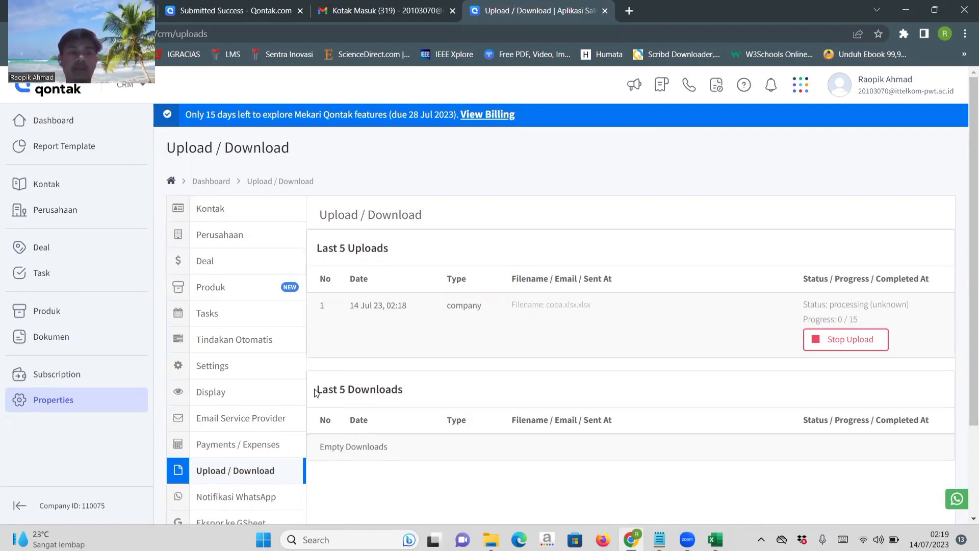
# Open the Abadi Jaya company record and examine its Task, Panggilan and Dokumen sections.
pyautogui.click(97, 214)
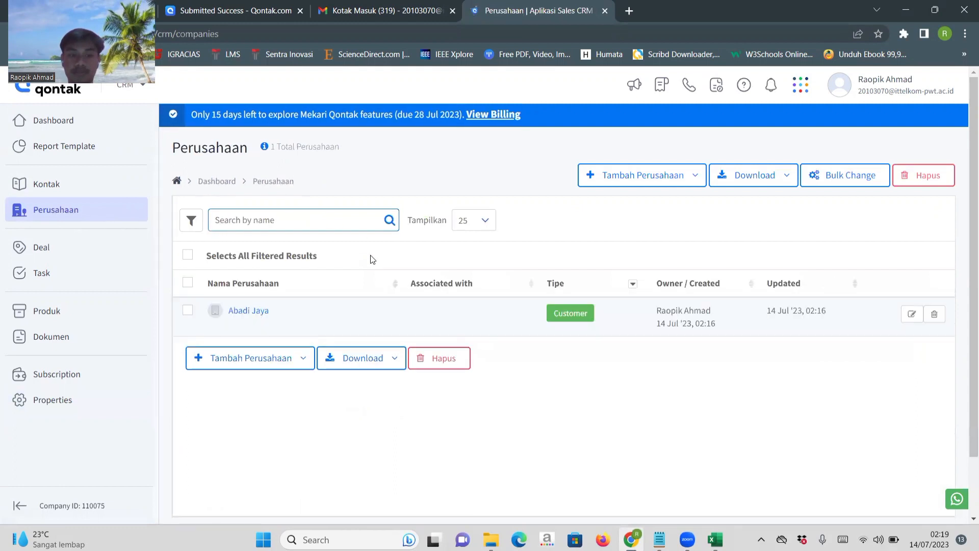
pyautogui.click(237, 312)
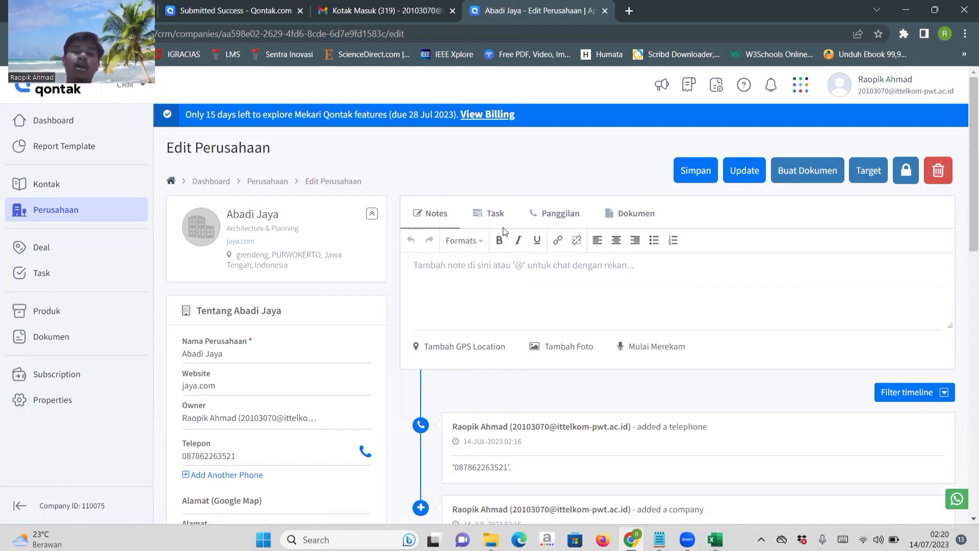
pyautogui.click(495, 216)
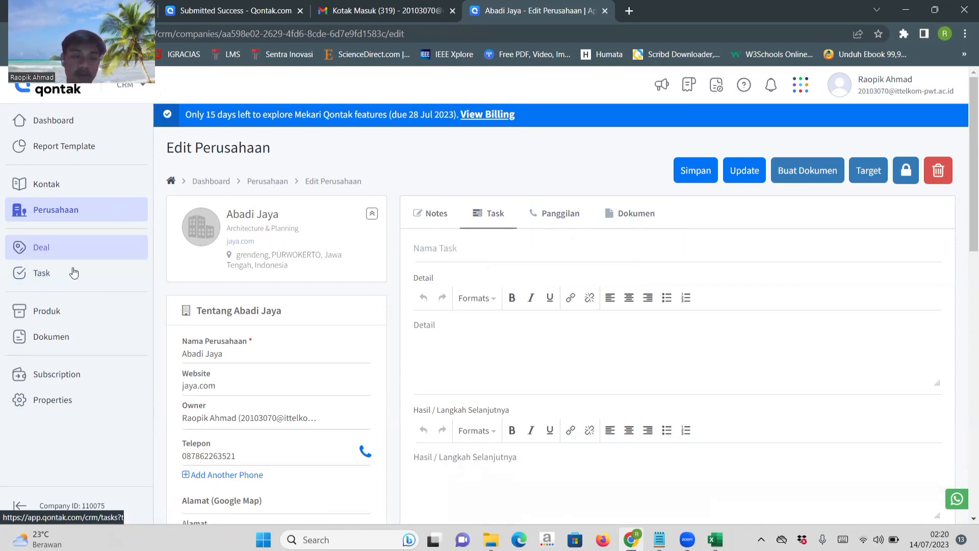
pyautogui.click(556, 212)
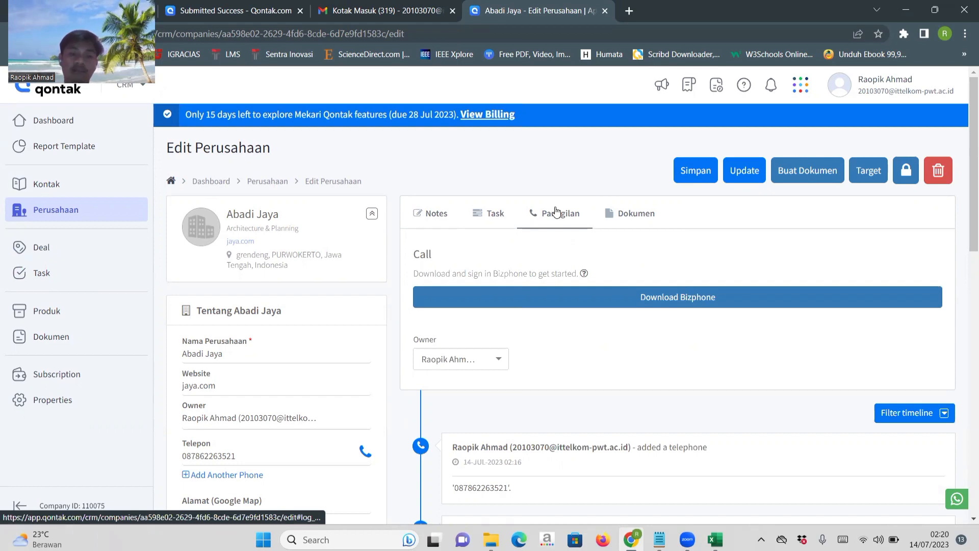
pyautogui.click(627, 213)
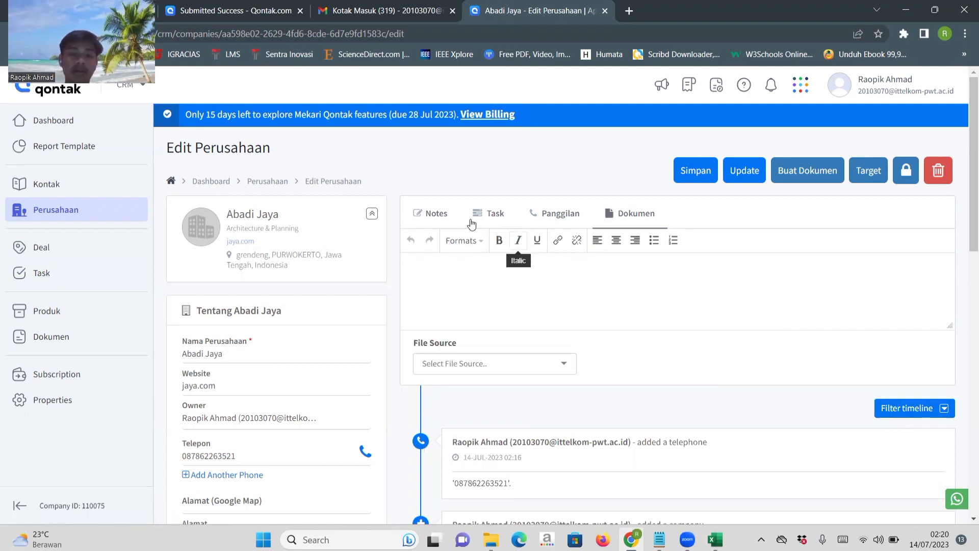
# Start a new note on the Abadi Jaya company record.
pyautogui.click(436, 213)
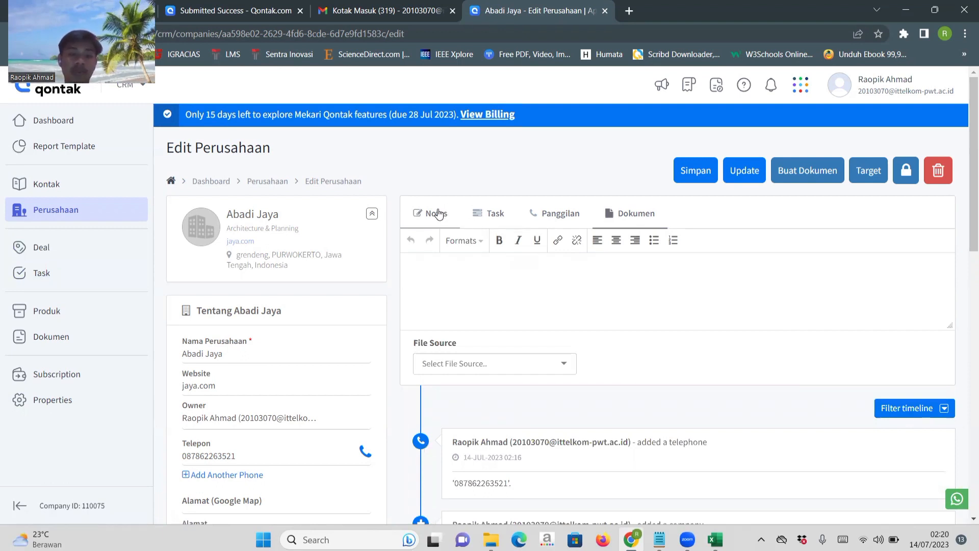
pyautogui.click(525, 283)
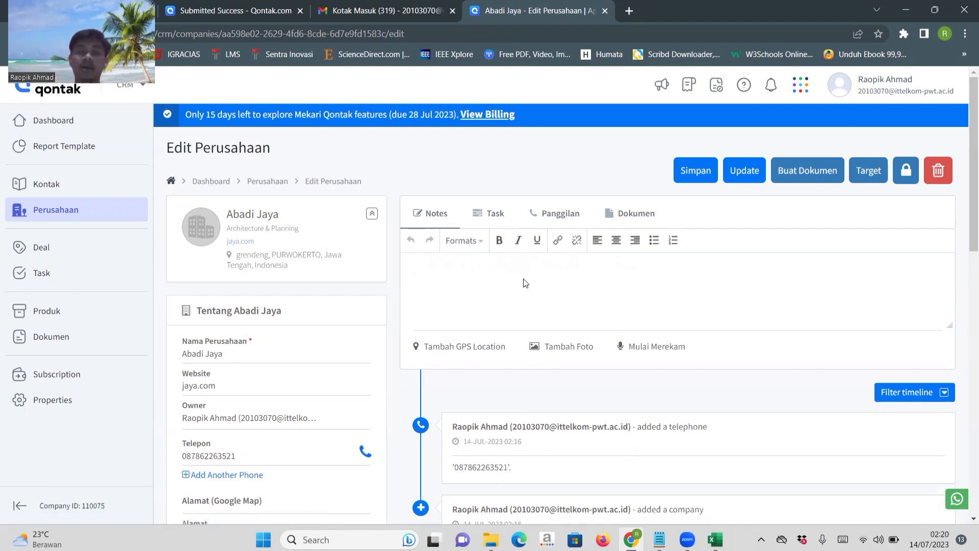
pyautogui.write('Ini')
pyautogui.press('BackSpace')
pyautogui.press('BackSpace')
pyautogui.press('BackSpace')
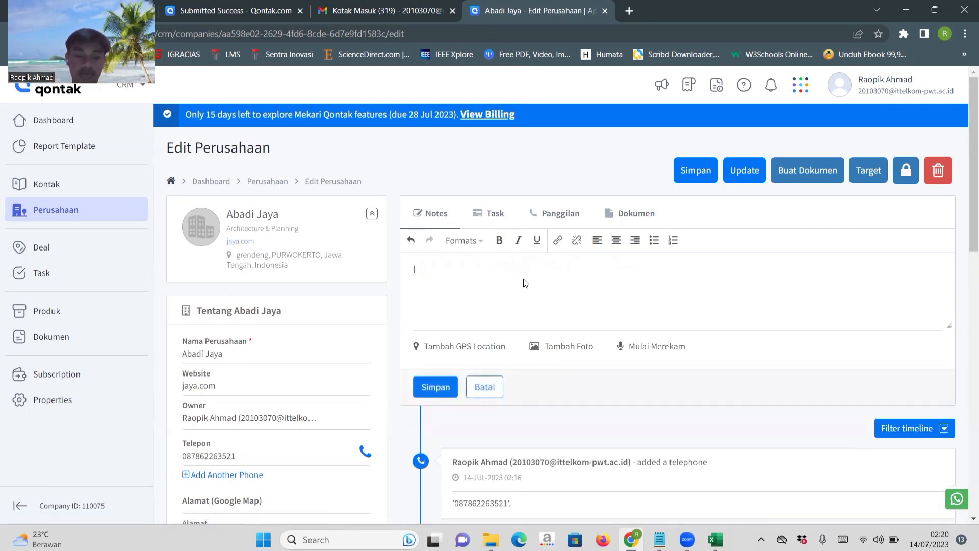
pyautogui.write('ni Be')
pyautogui.press('BackSpace')
pyautogui.press('BackSpace')
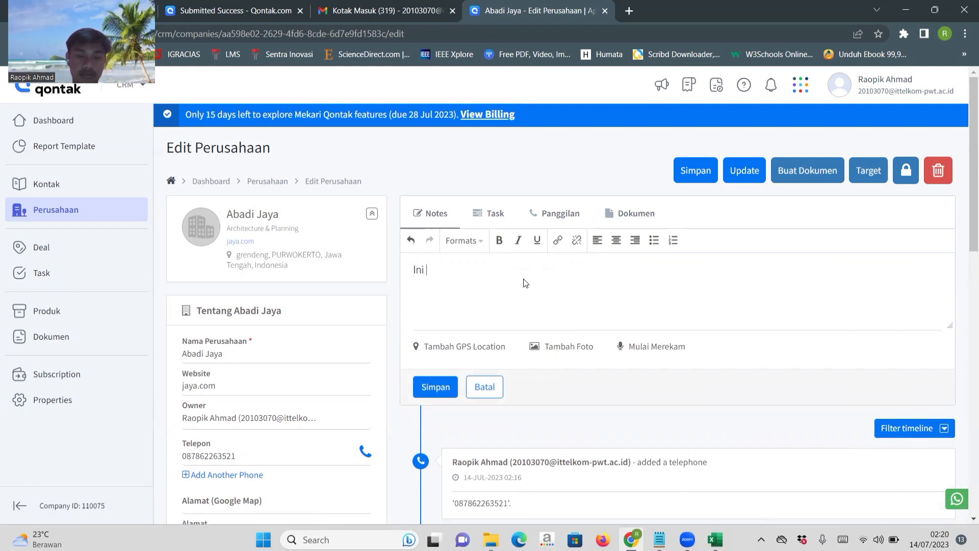
pyautogui.write('belum')
pyautogui.press('BackSpace')
pyautogui.press('BackSpace')
pyautogui.press('BackSpace')
pyautogui.press('BackSpace')
pyautogui.press('BackSpace')
pyautogui.press('BackSpace')
pyautogui.press('BackSpace')
pyautogui.press('BackSpace')
pyautogui.press('BackSpace')
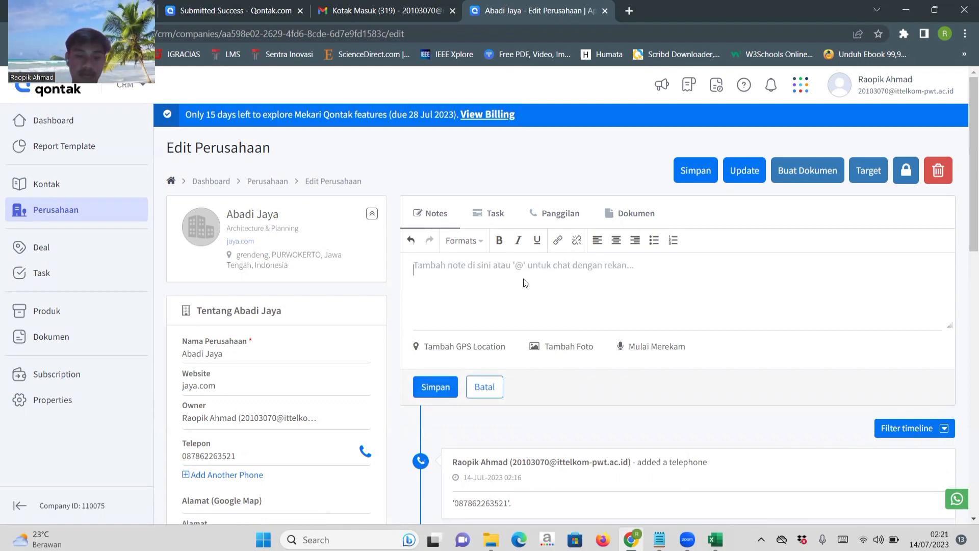
# Write the note "Belum transaksi", save it and review it in the company's timeline.
pyautogui.write('Belum y')
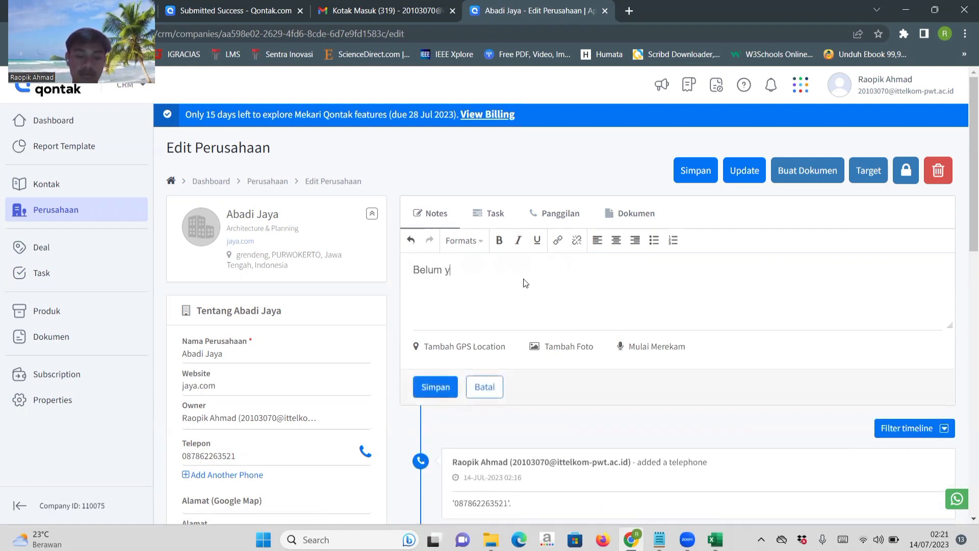
pyautogui.press('BackSpace')
pyautogui.write('tr')
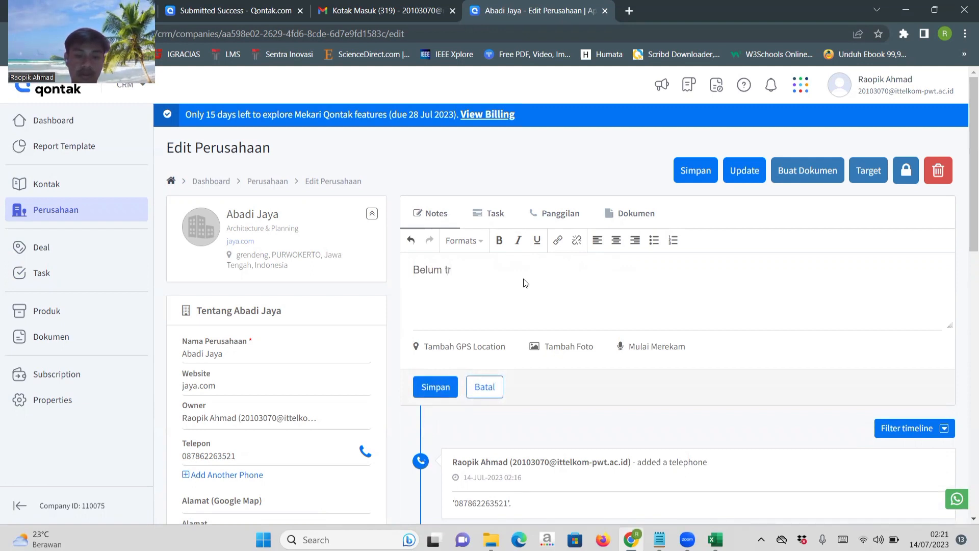
pyautogui.write('ansaksi')
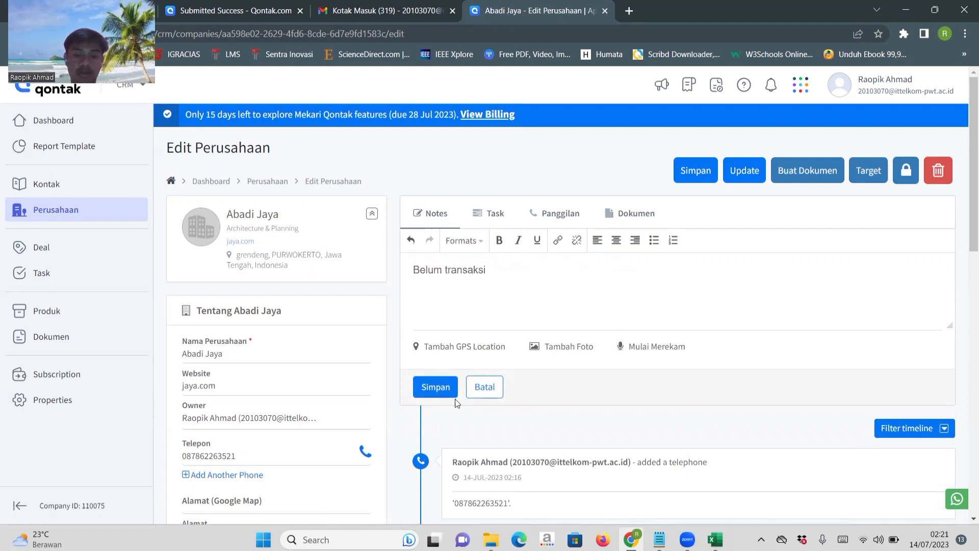
pyautogui.click(440, 389)
pyautogui.scroll(-3, 616, 405)
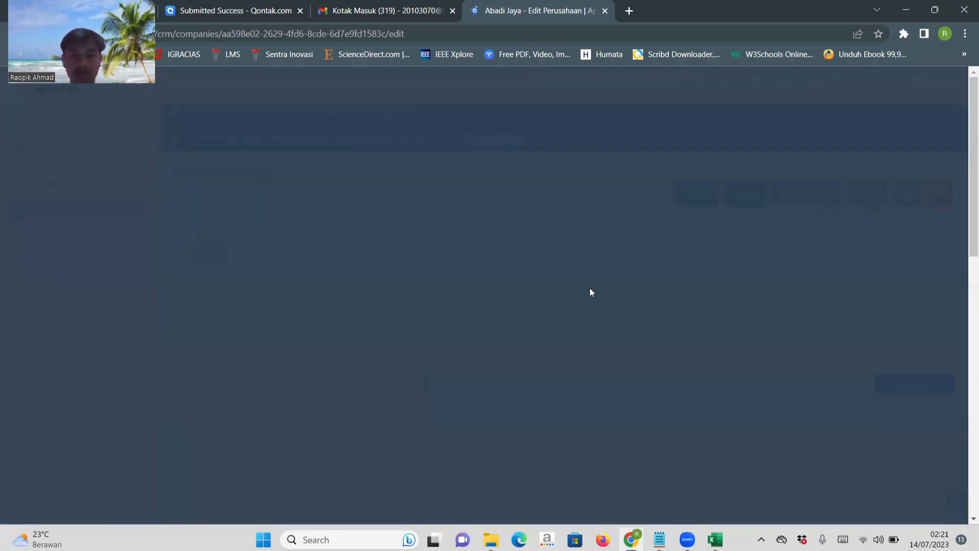
pyautogui.scroll(-5, 532, 413)
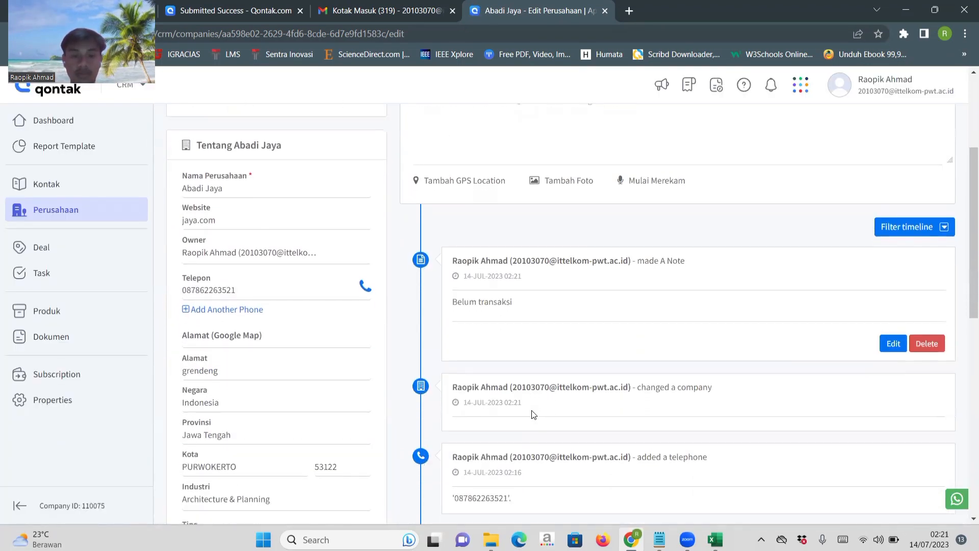
pyautogui.scroll(4, 468, 285)
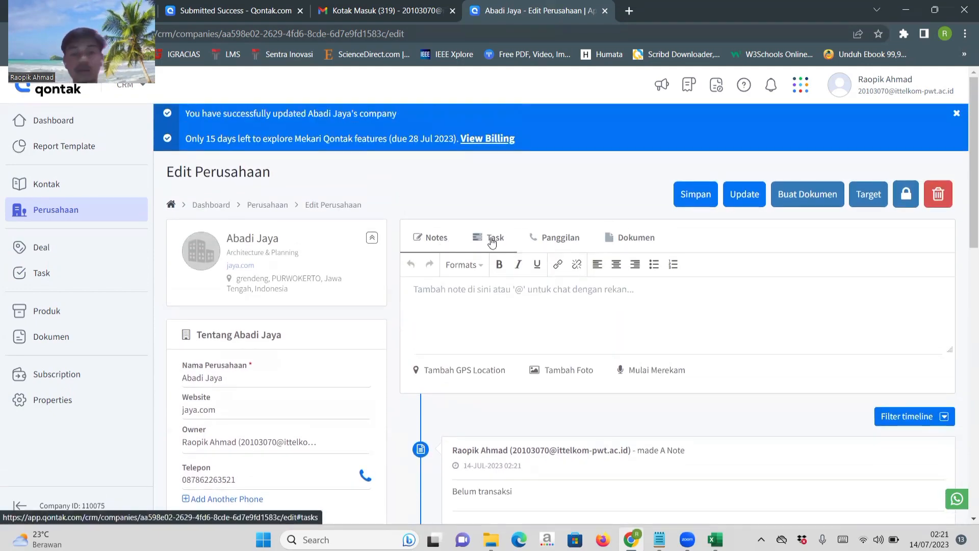
# Start a new task on the Abadi Jaya company record and name it "Transaksi".
pyautogui.click(492, 242)
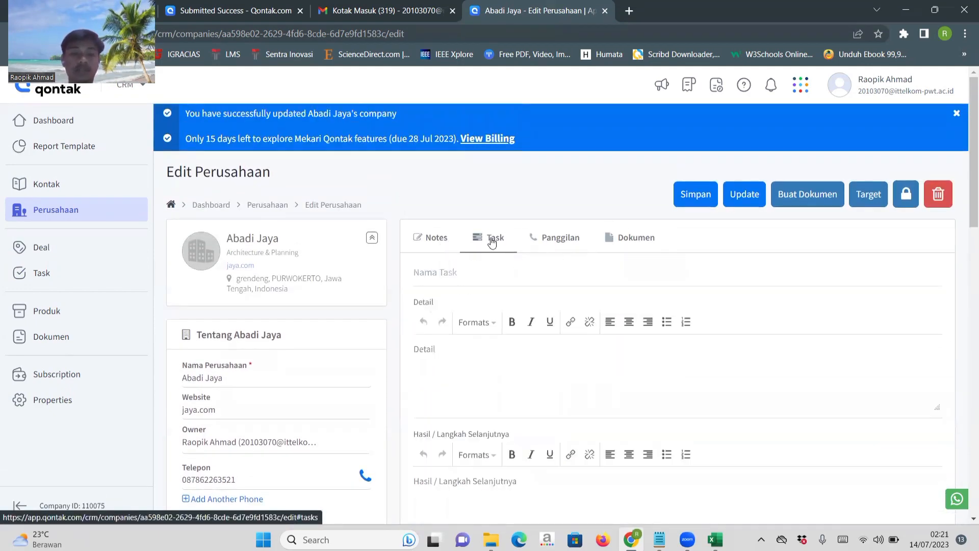
pyautogui.click(471, 275)
pyautogui.write('Transa')
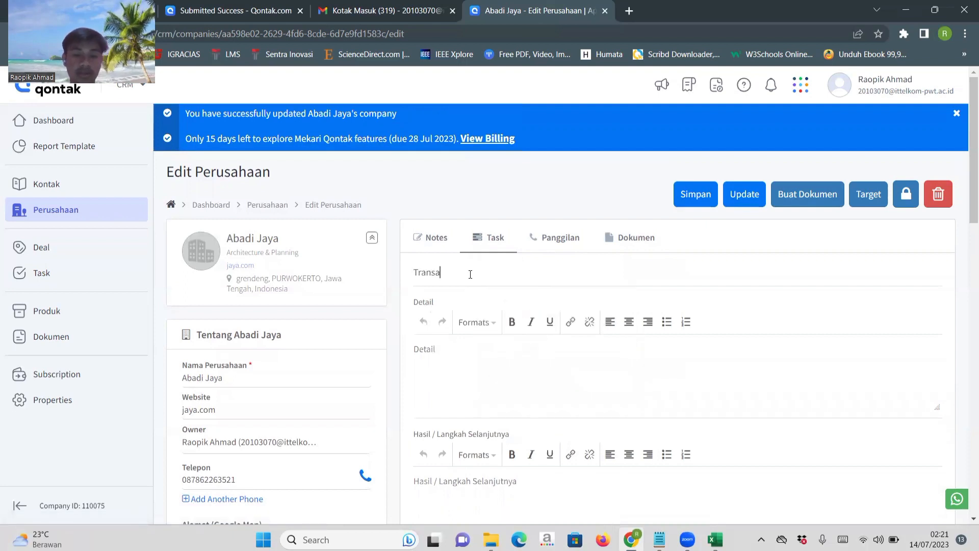
pyautogui.write('ksi')
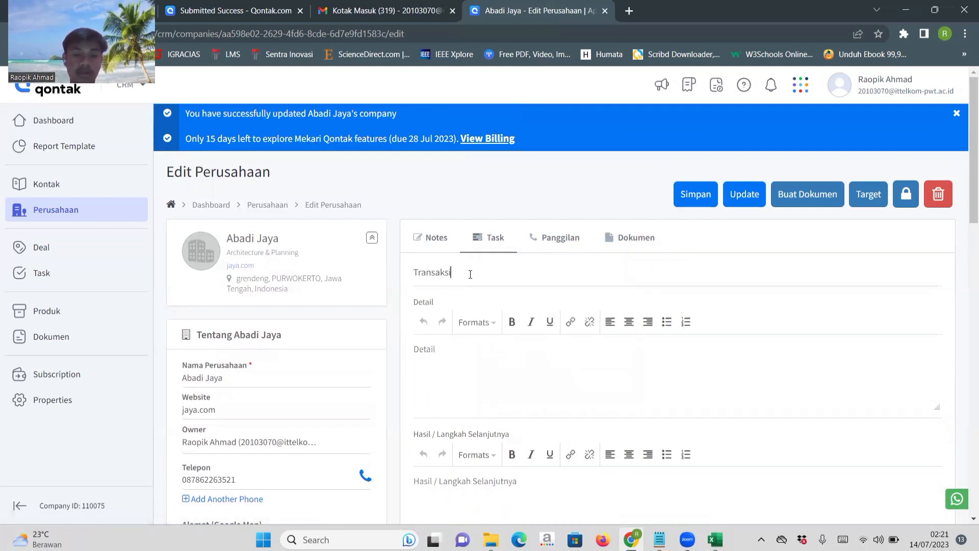
# Enter "Transaksi" as the new task's detail text.
pyautogui.click(452, 356)
pyautogui.write('Transk')
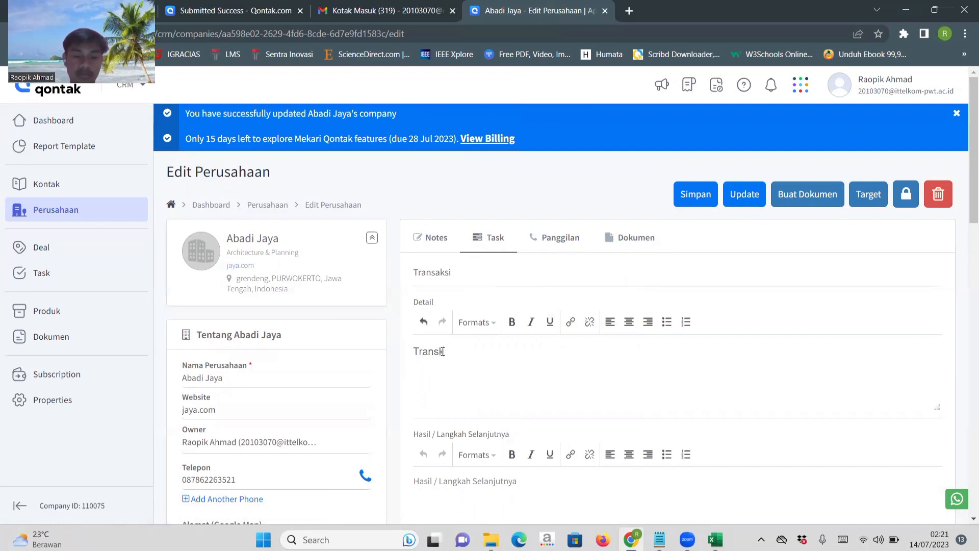
pyautogui.press('BackSpace')
pyautogui.press('BackSpace')
pyautogui.press('BackSpace')
pyautogui.press('BackSpace')
pyautogui.press('BackSpace')
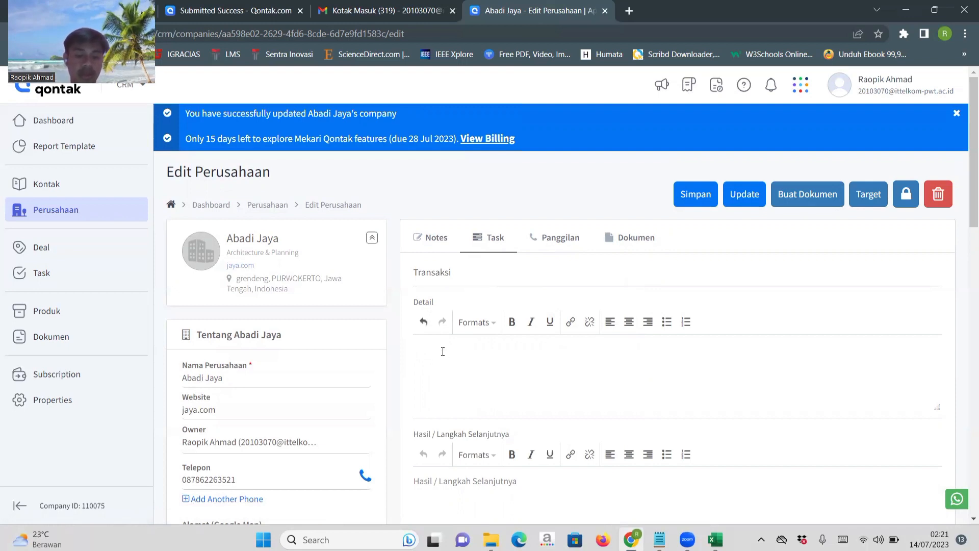
pyautogui.write('Transa')
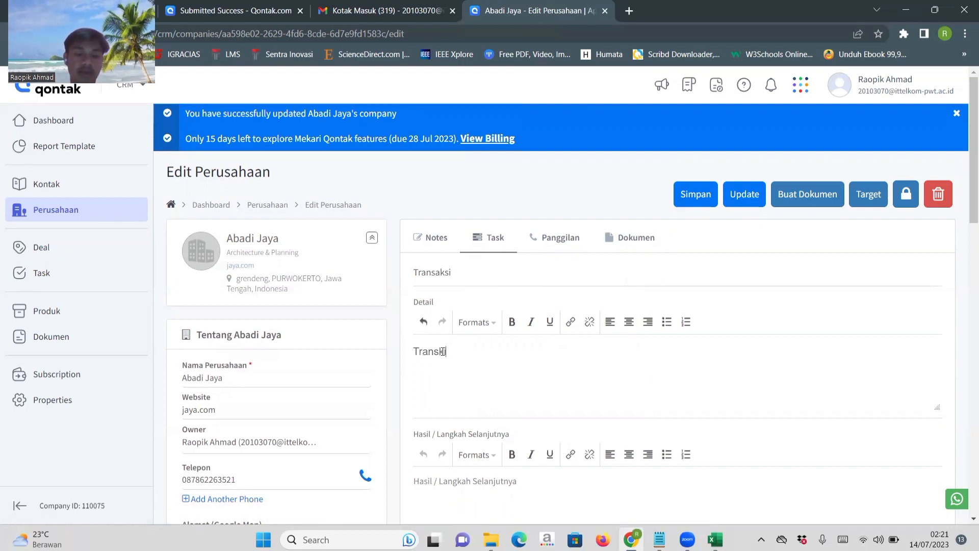
pyautogui.press('BackSpace')
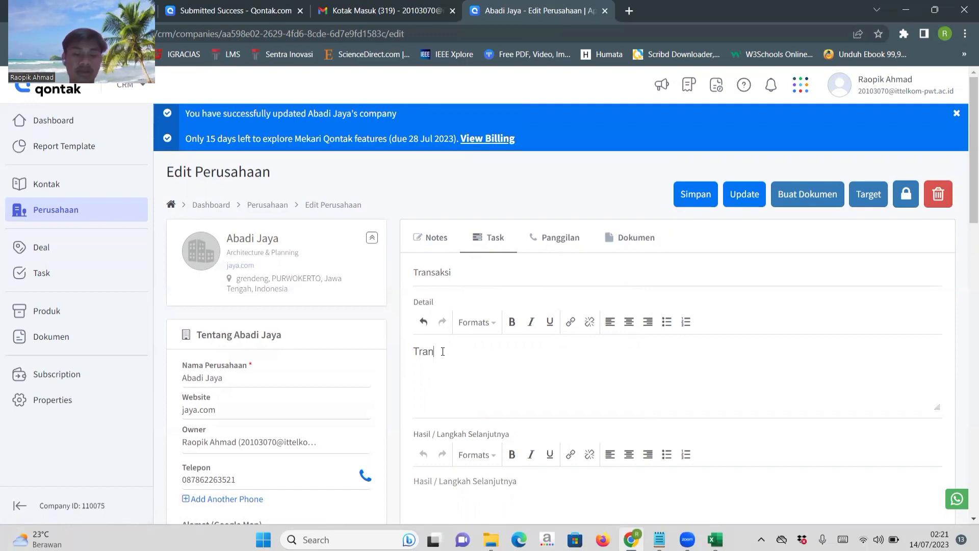
pyautogui.write('saksi')
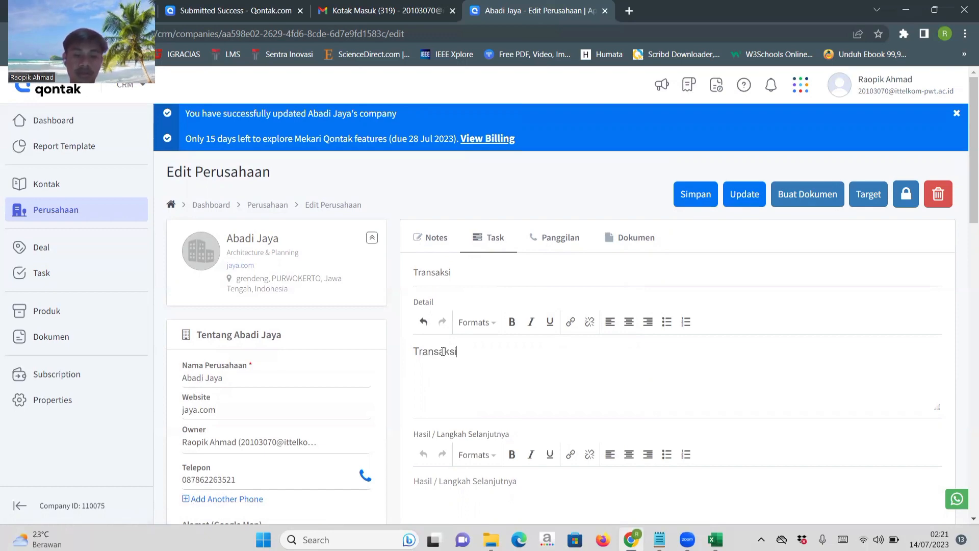
# Set the task's status to Not Started, choose the account holder as owner, and set the priority to Low.
pyautogui.scroll(-5, 442, 352)
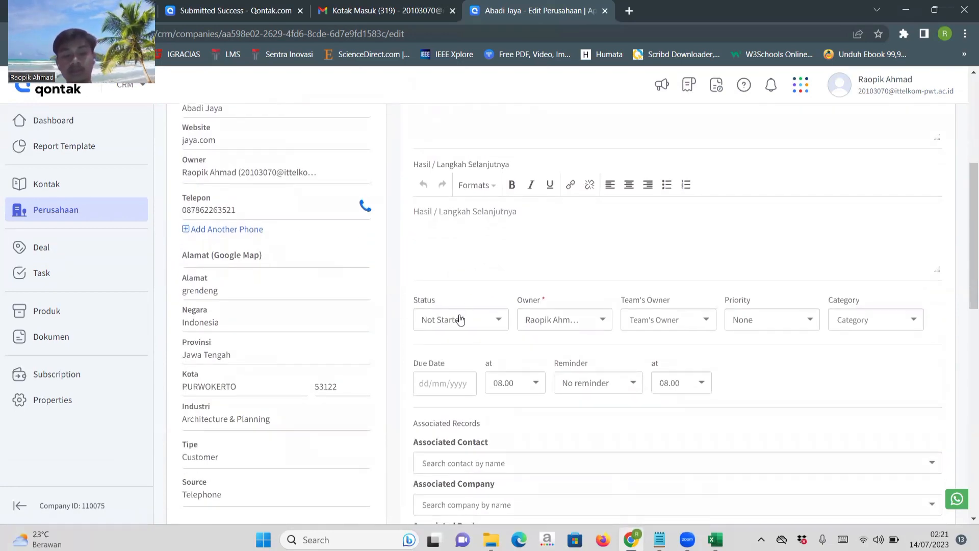
pyautogui.click(458, 322)
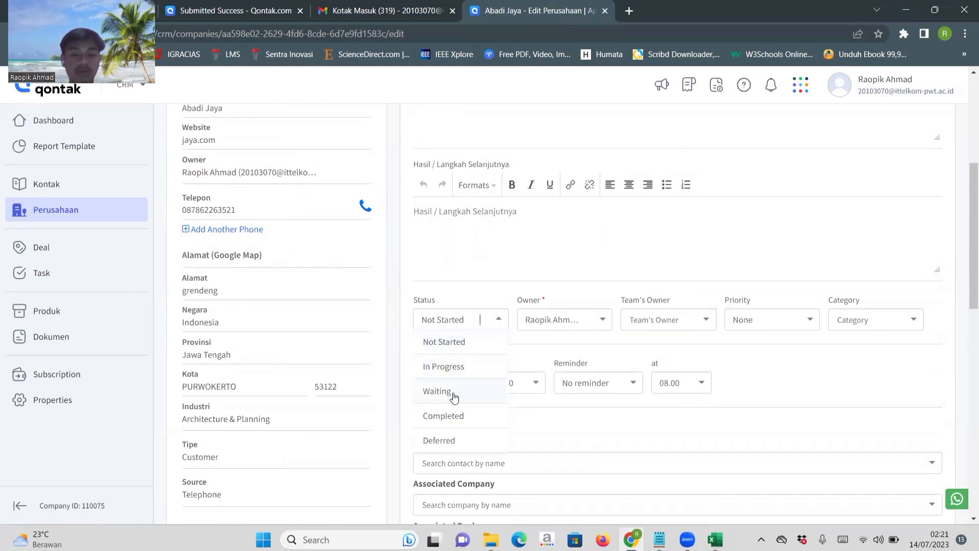
pyautogui.click(447, 347)
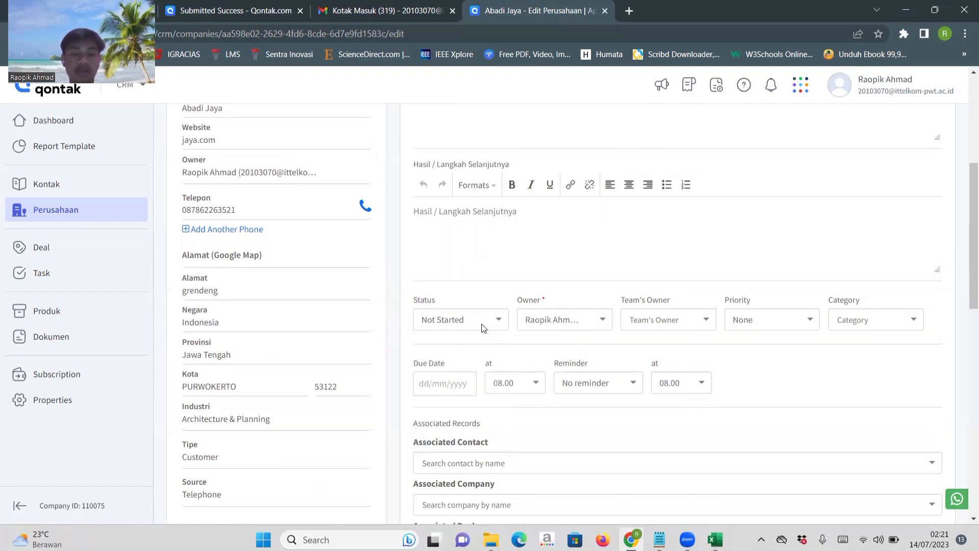
pyautogui.click(578, 318)
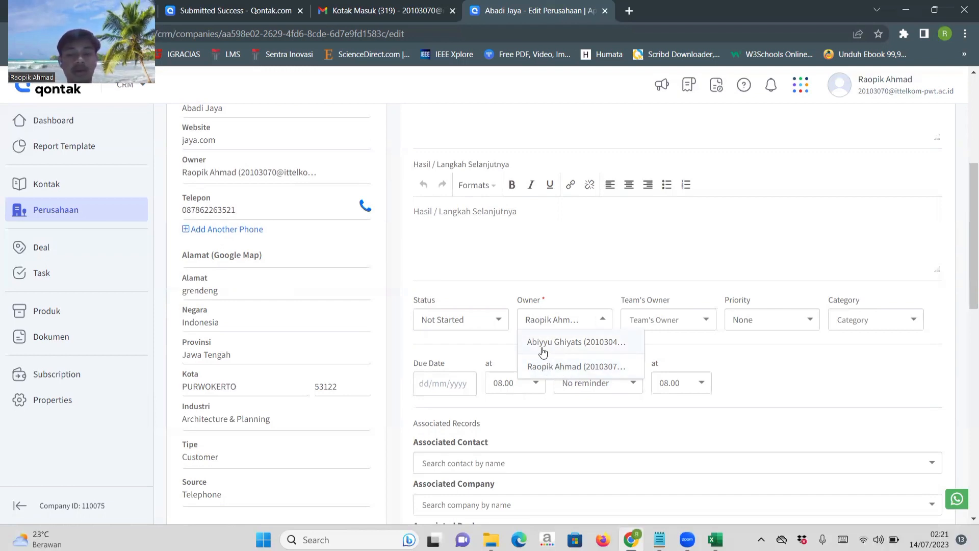
pyautogui.click(555, 366)
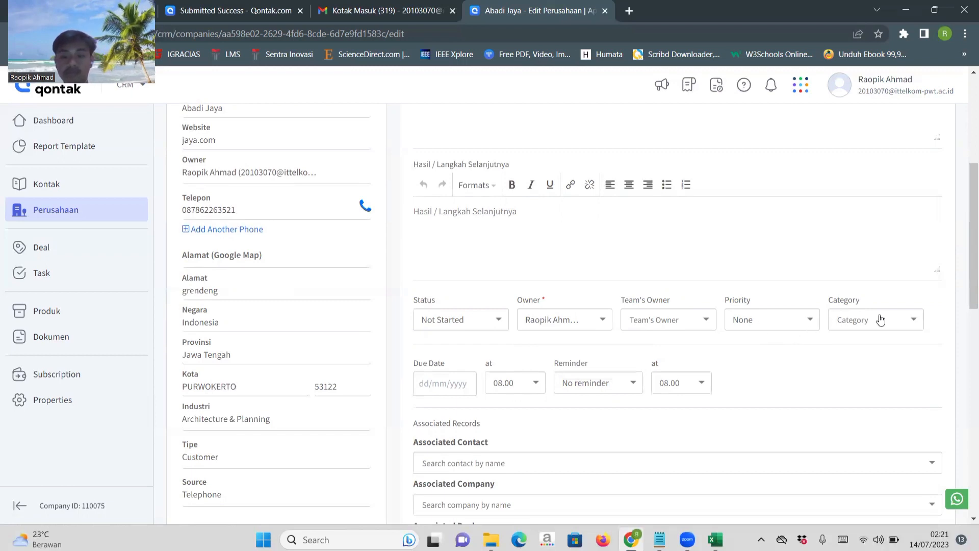
pyautogui.click(765, 319)
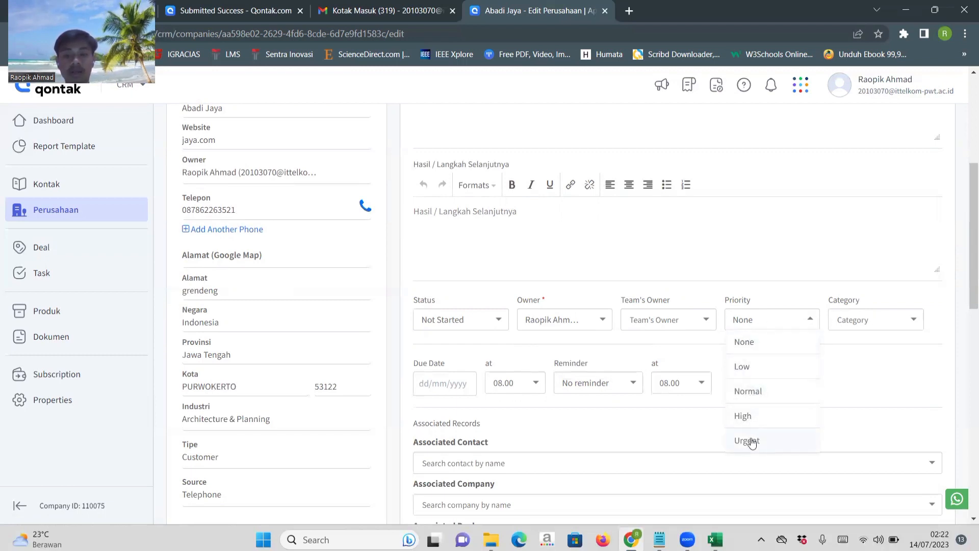
pyautogui.click(747, 366)
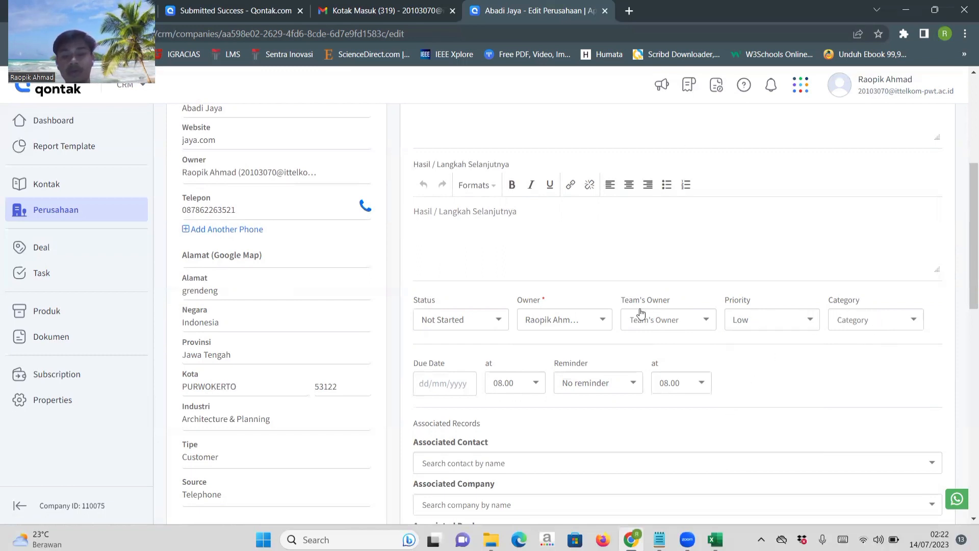
# Save the new task and review its entry in the company's timeline.
pyautogui.scroll(-5, 636, 311)
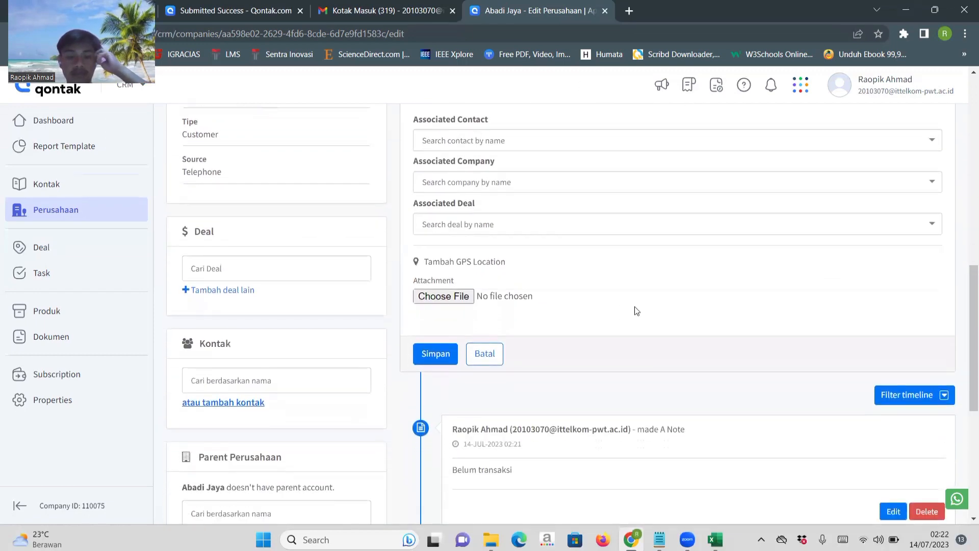
pyautogui.scroll(8, 637, 311)
pyautogui.scroll(-9, 636, 311)
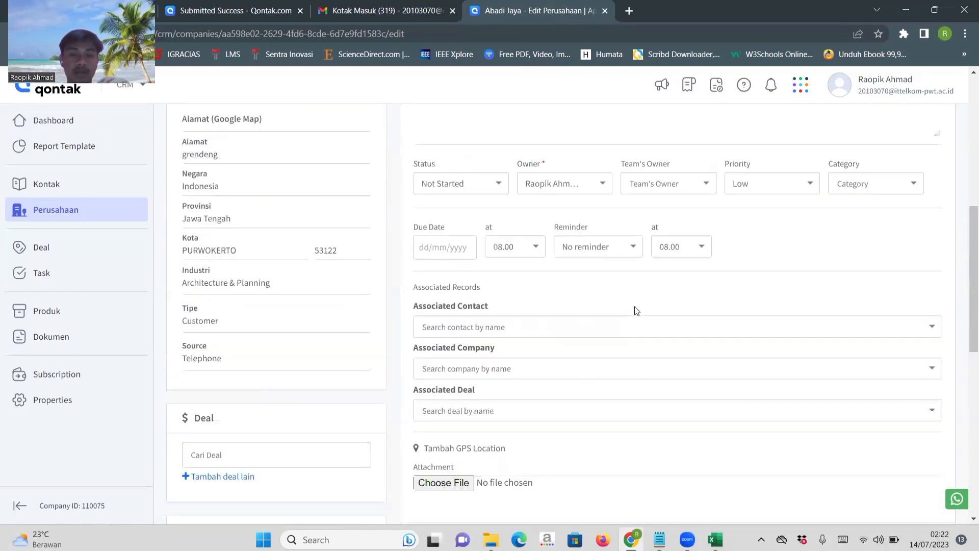
pyautogui.click(437, 378)
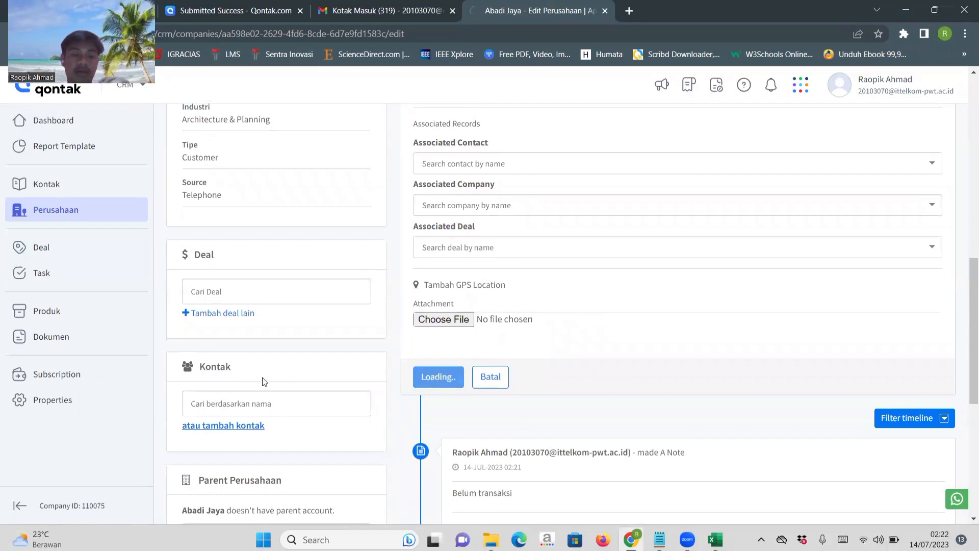
pyautogui.scroll(-3, 504, 307)
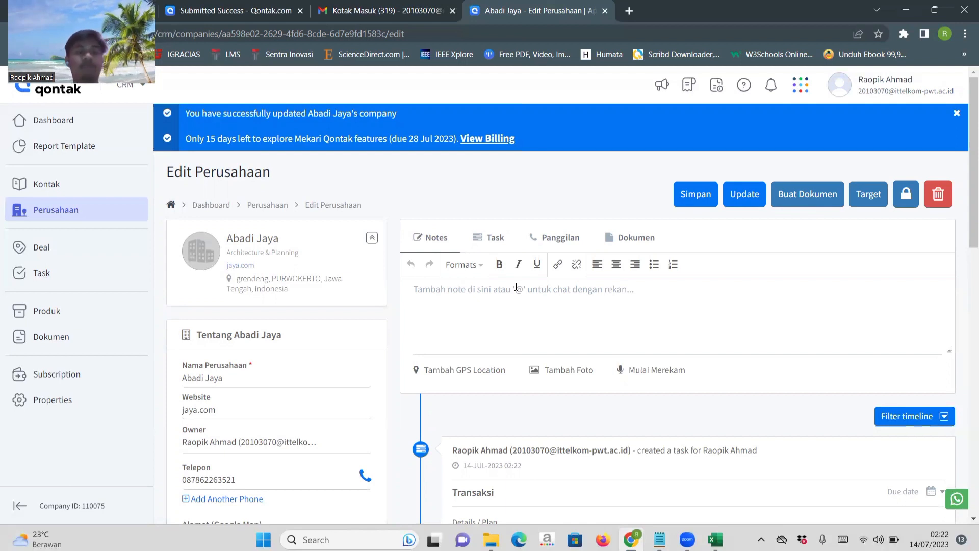
pyautogui.scroll(-2, 545, 343)
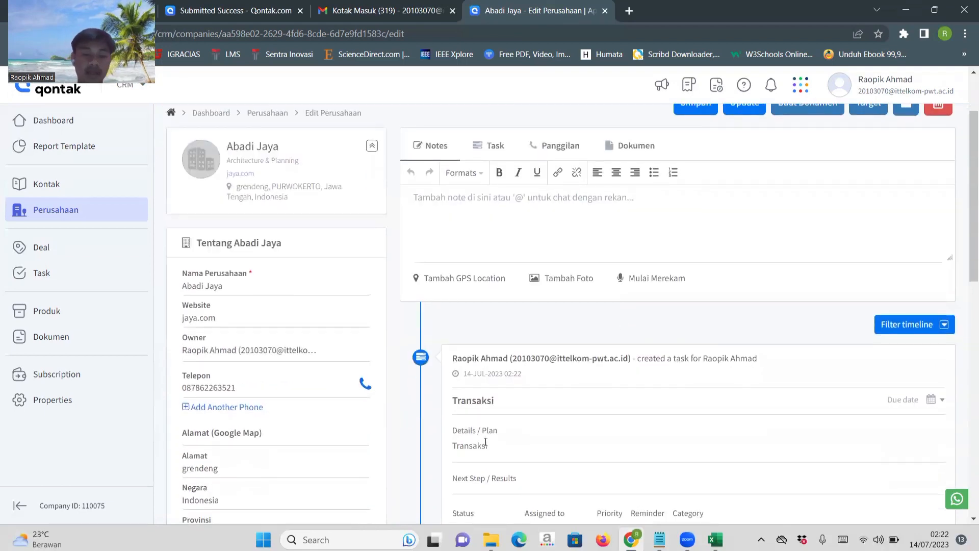
pyautogui.scroll(-2, 485, 444)
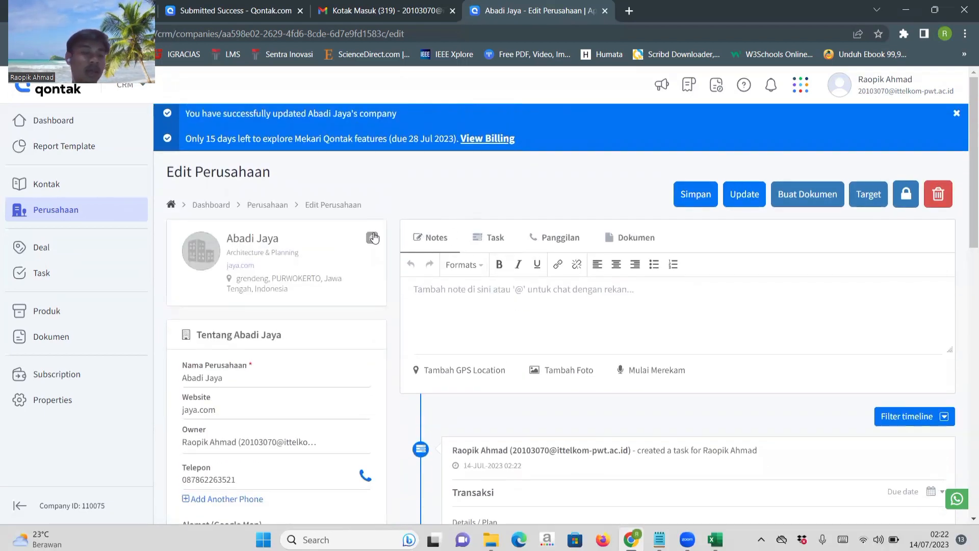
# Go to the CRM's overall task list and examine the status options for the Transaksi task.
pyautogui.click(42, 272)
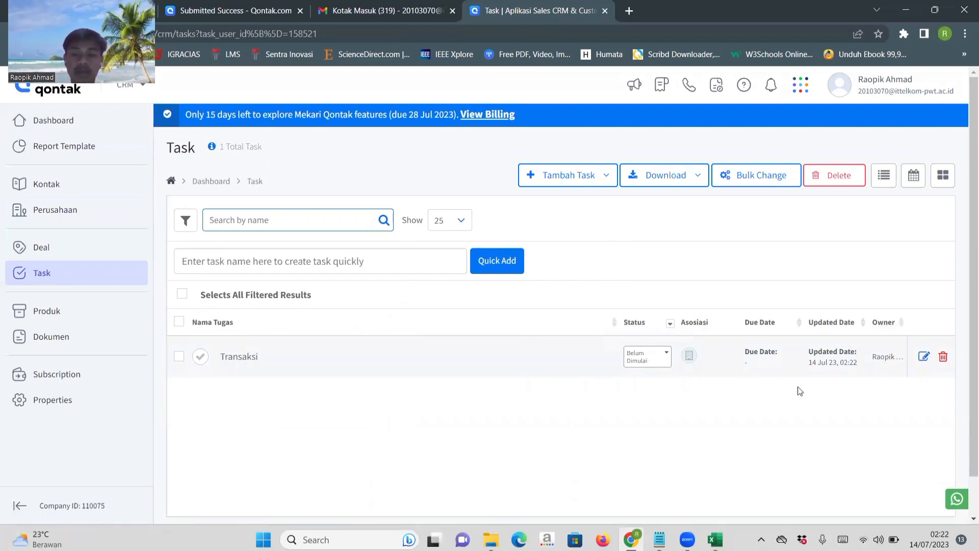
pyautogui.click(662, 356)
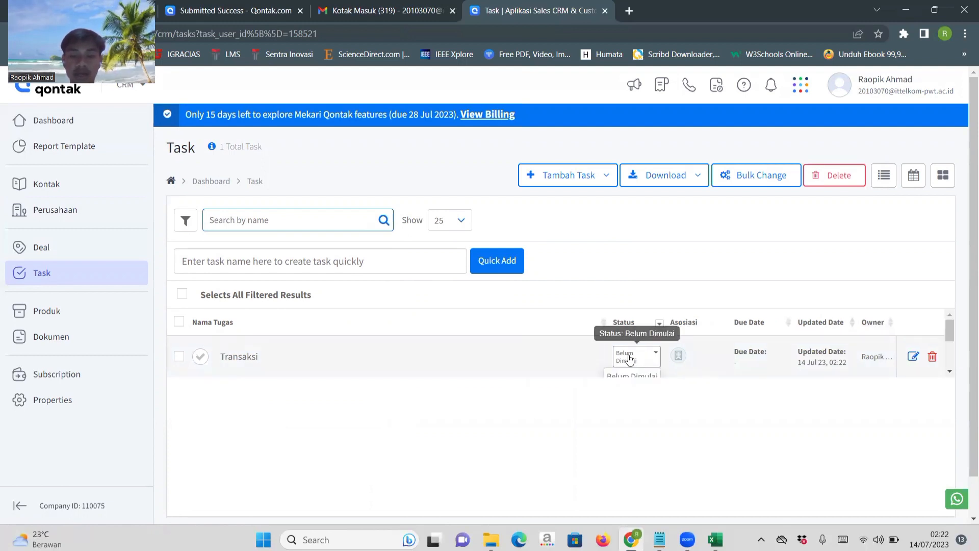
pyautogui.scroll(-1, 631, 358)
pyautogui.scroll(-1, 633, 356)
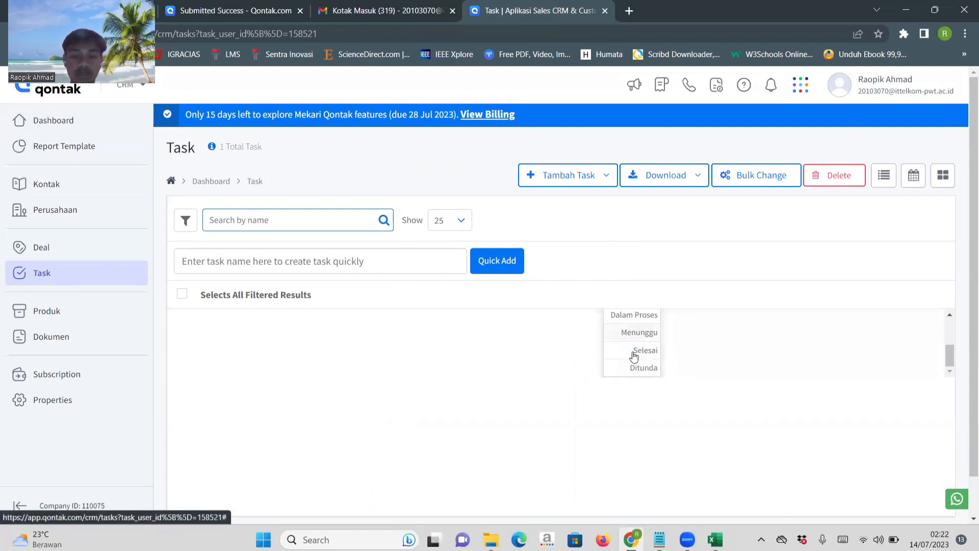
pyautogui.scroll(2, 633, 356)
pyautogui.scroll(1, 634, 355)
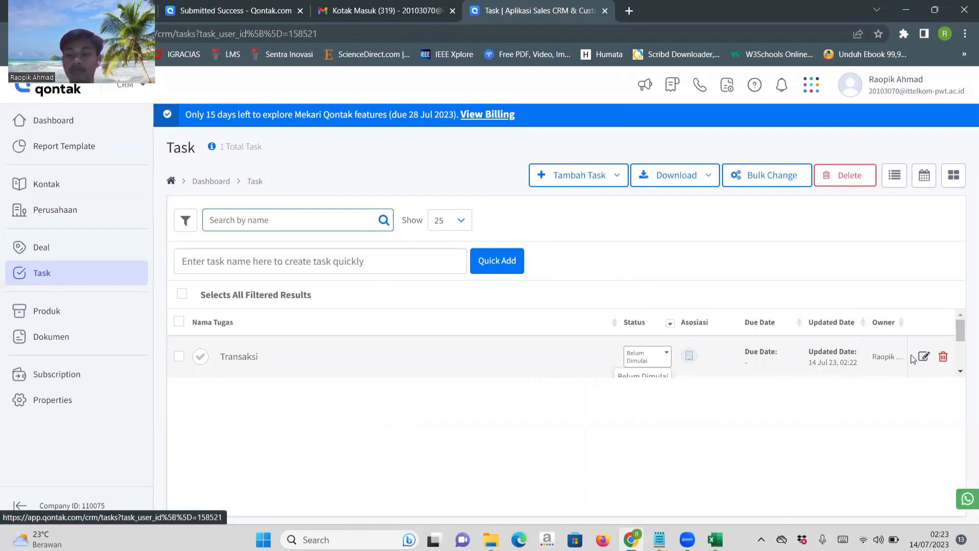
# Open the Transaksi task for editing and set its status to Dalam Proses.
pyautogui.click(912, 358)
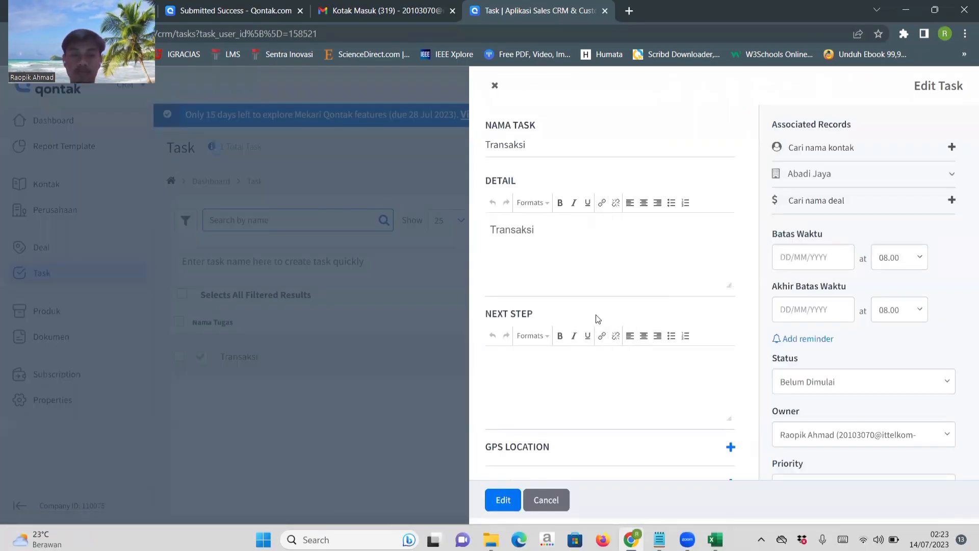
pyautogui.scroll(-1, 596, 317)
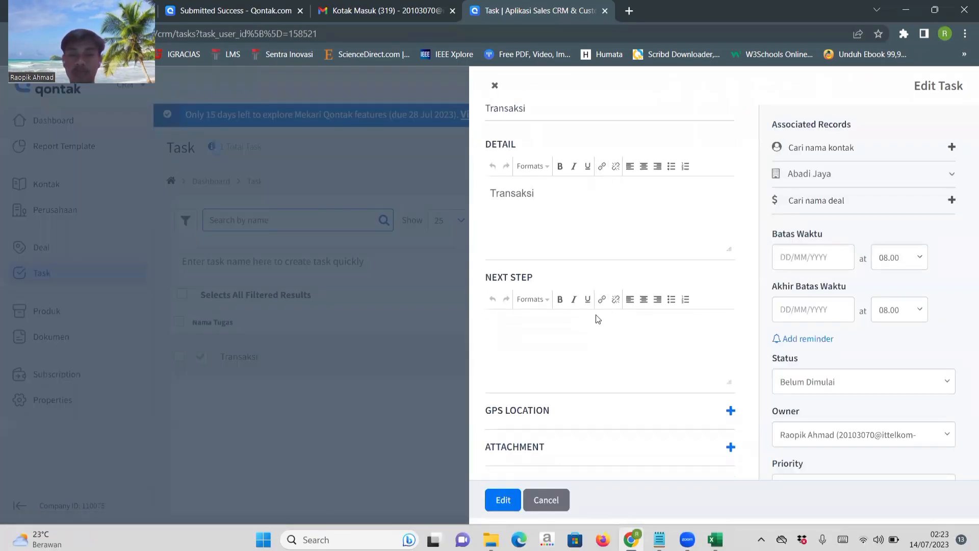
pyautogui.click(809, 379)
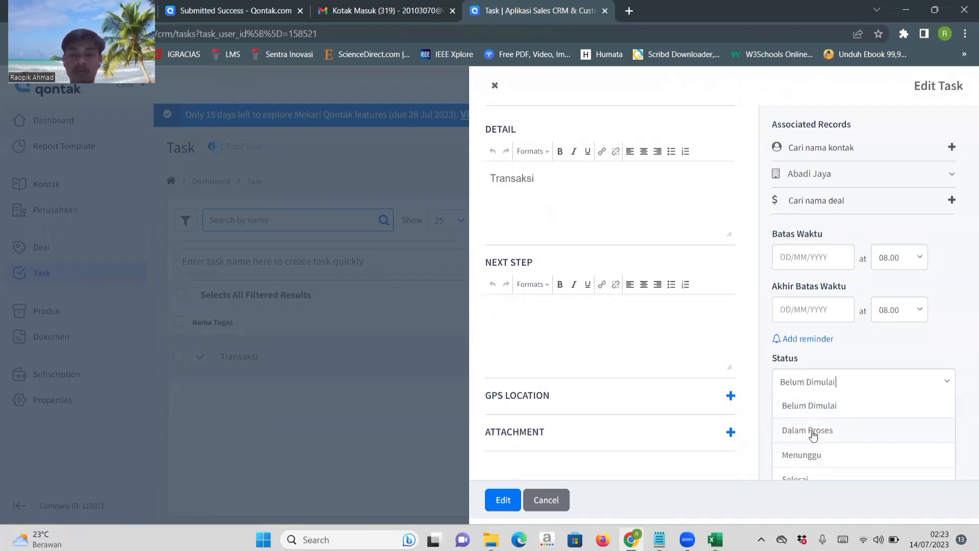
pyautogui.scroll(-1, 813, 431)
pyautogui.click(809, 374)
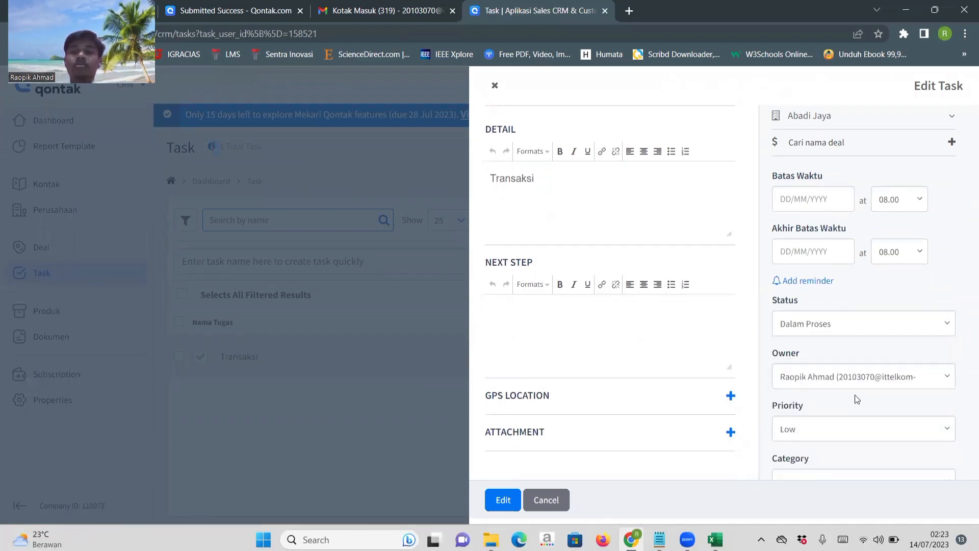
# Set the Transaksi task's priority to Normal, save the edits and review the task list.
pyautogui.scroll(-2, 858, 403)
pyautogui.click(805, 355)
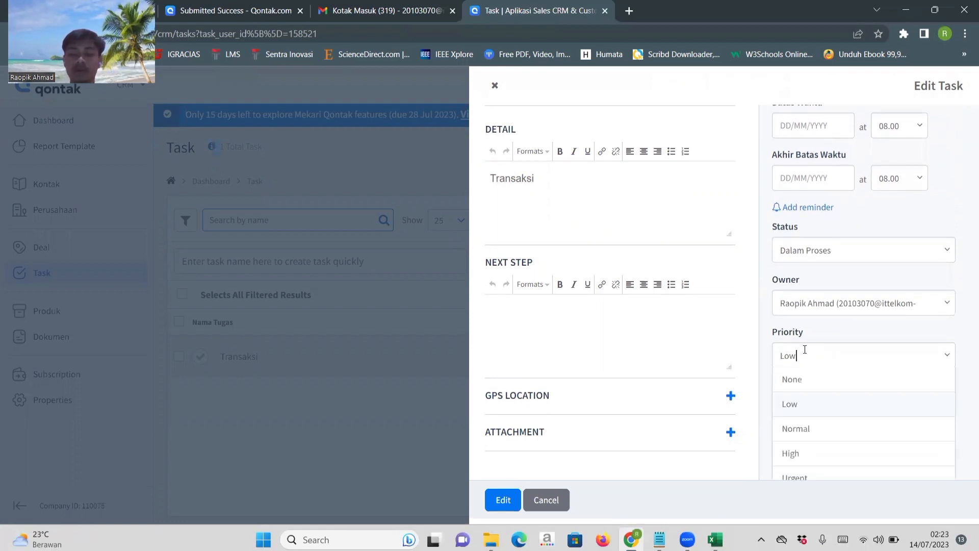
pyautogui.click(806, 434)
pyautogui.scroll(-1, 805, 437)
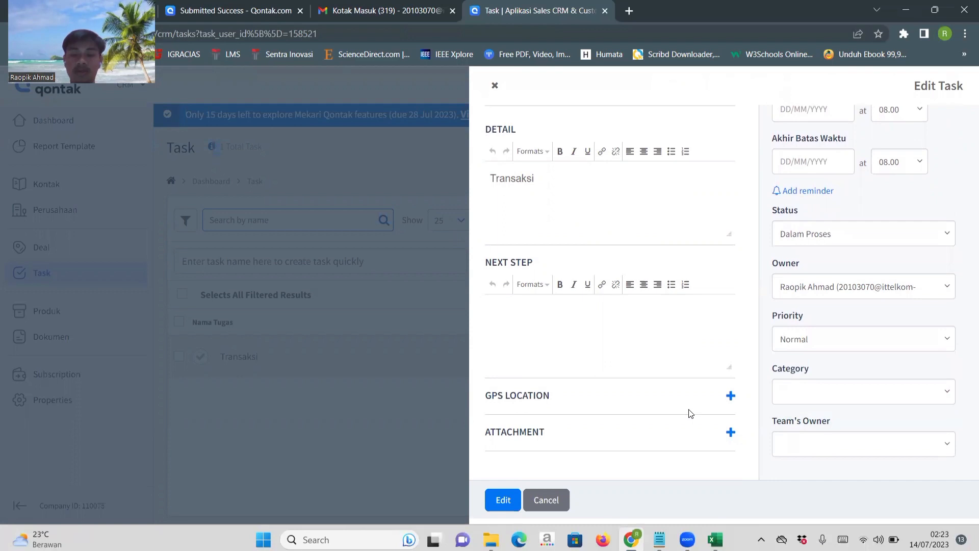
pyautogui.scroll(1, 689, 414)
pyautogui.scroll(2, 862, 332)
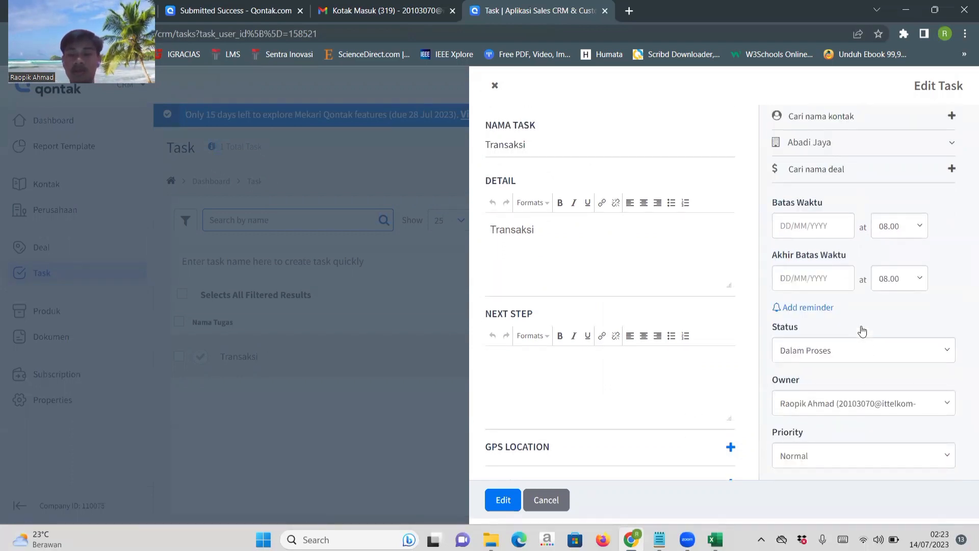
pyautogui.scroll(-2, 861, 331)
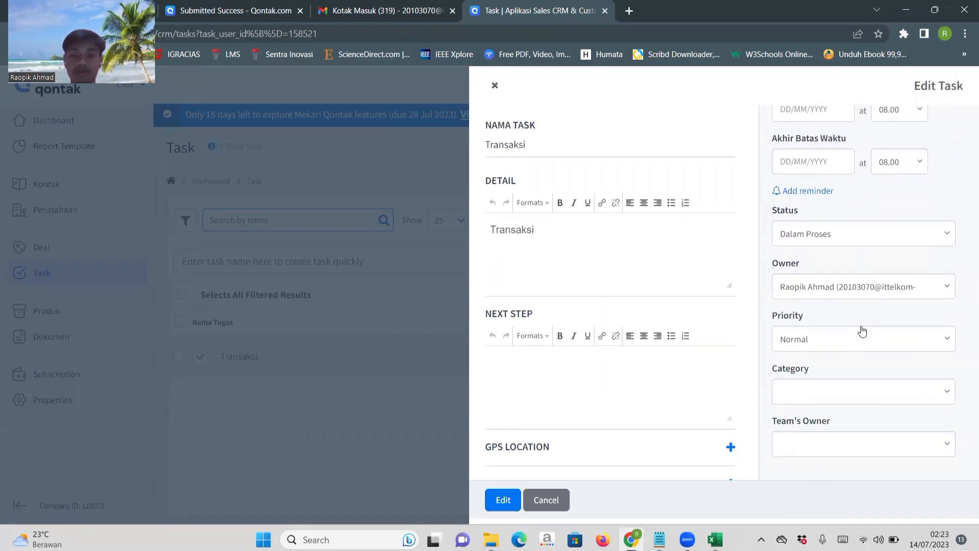
pyautogui.scroll(-1, 661, 344)
pyautogui.click(501, 499)
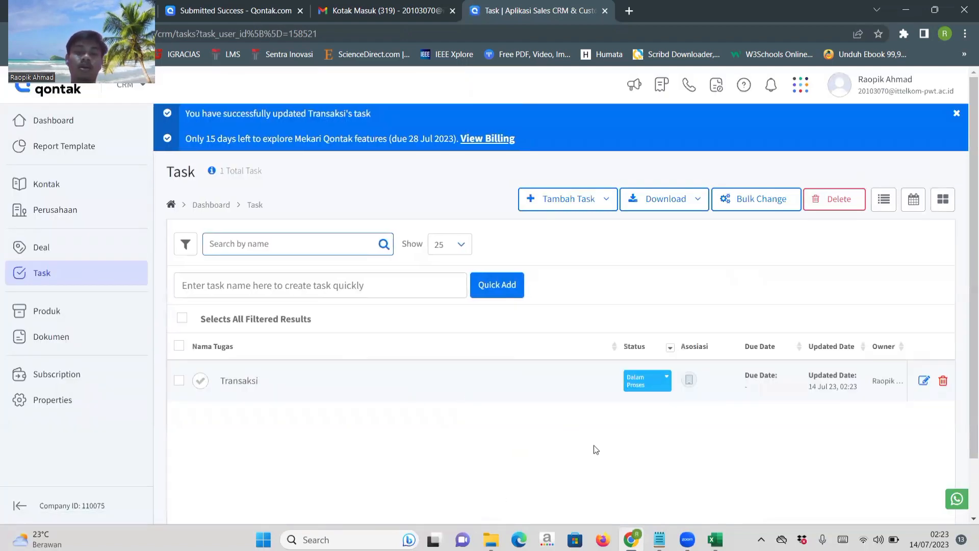
pyautogui.scroll(-2, 465, 399)
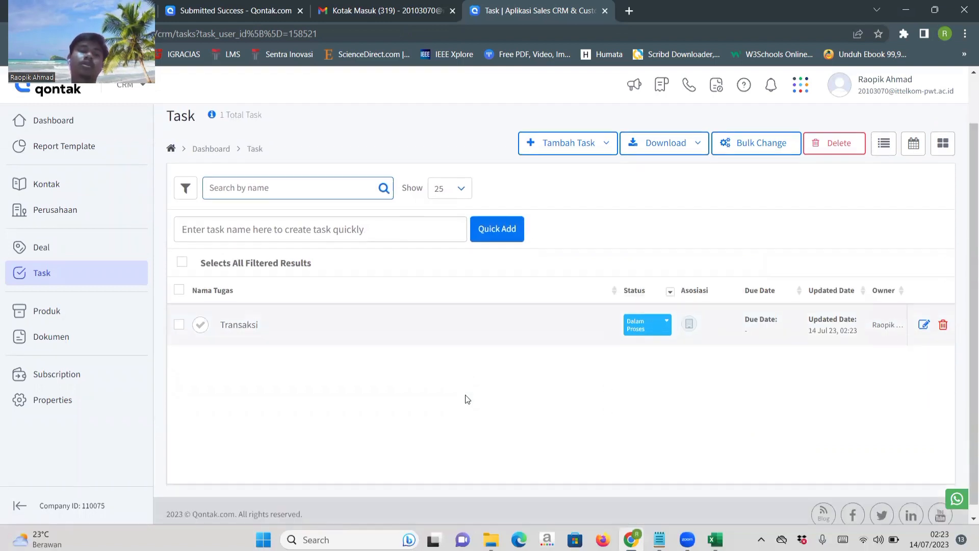
# Go to the Upload / Download section of the CRM properties and check the progress of the company upload.
pyautogui.scroll(2, 465, 398)
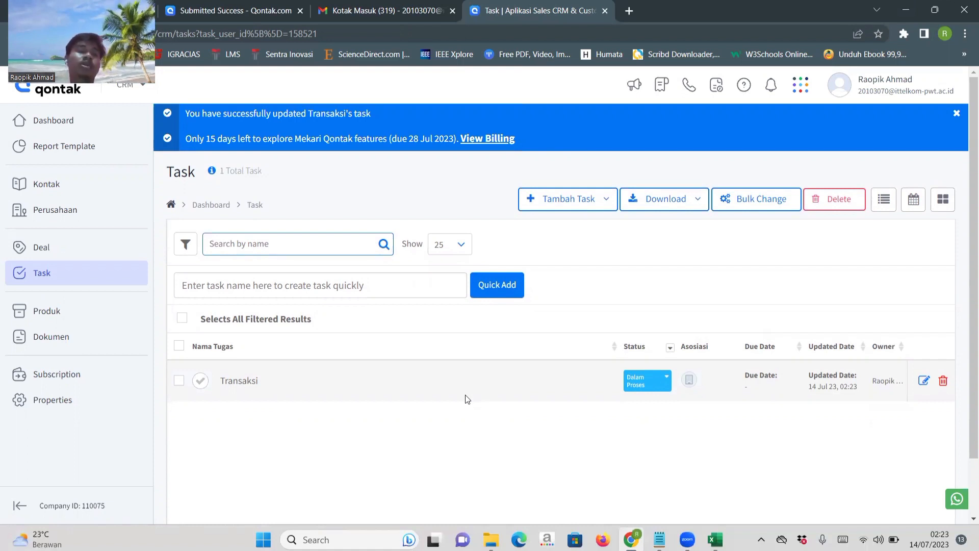
pyautogui.click(58, 404)
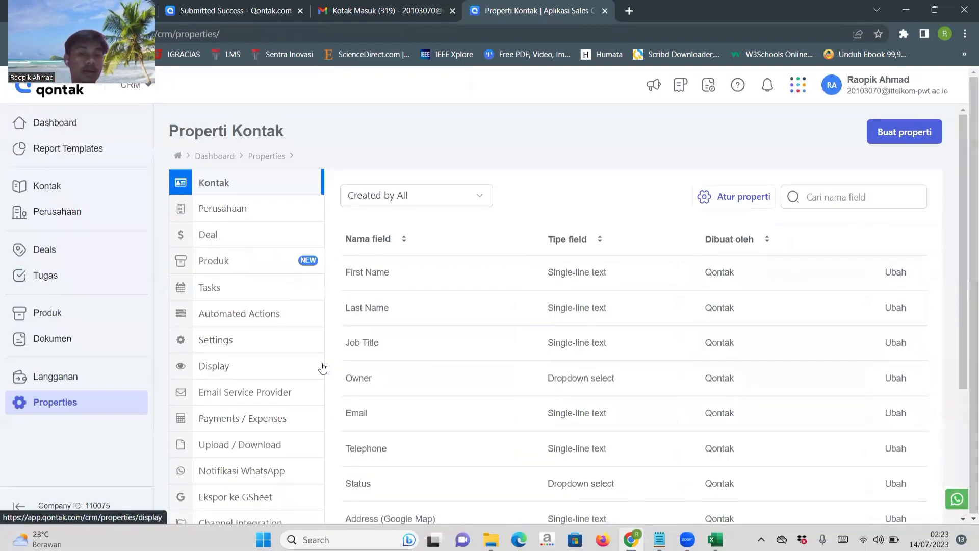
pyautogui.scroll(-2, 323, 368)
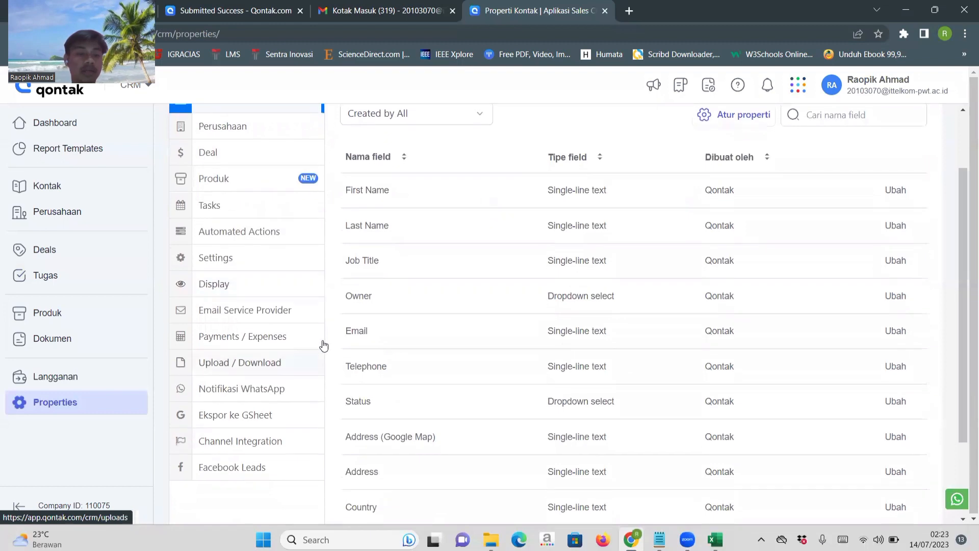
pyautogui.click(235, 363)
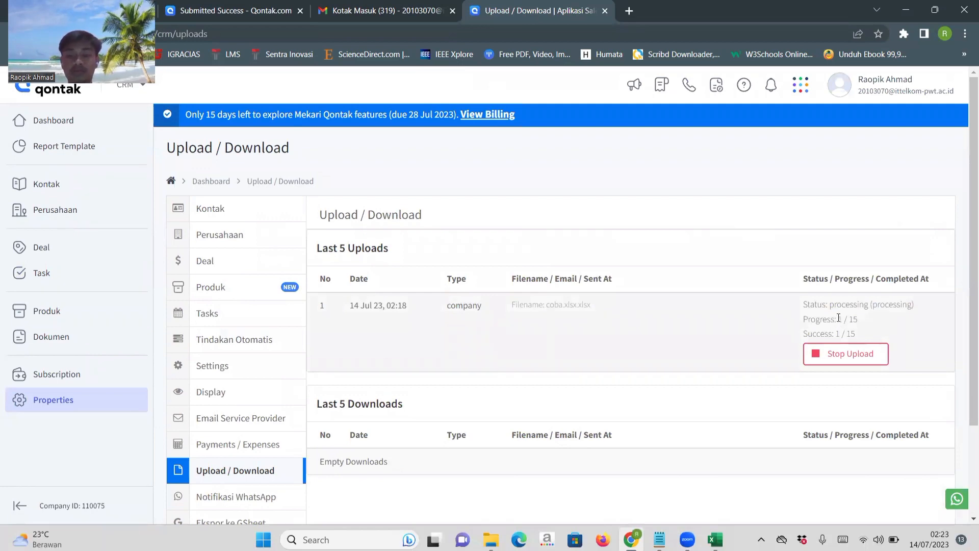
pyautogui.moveTo(839, 318); pyautogui.dragTo(862, 321)
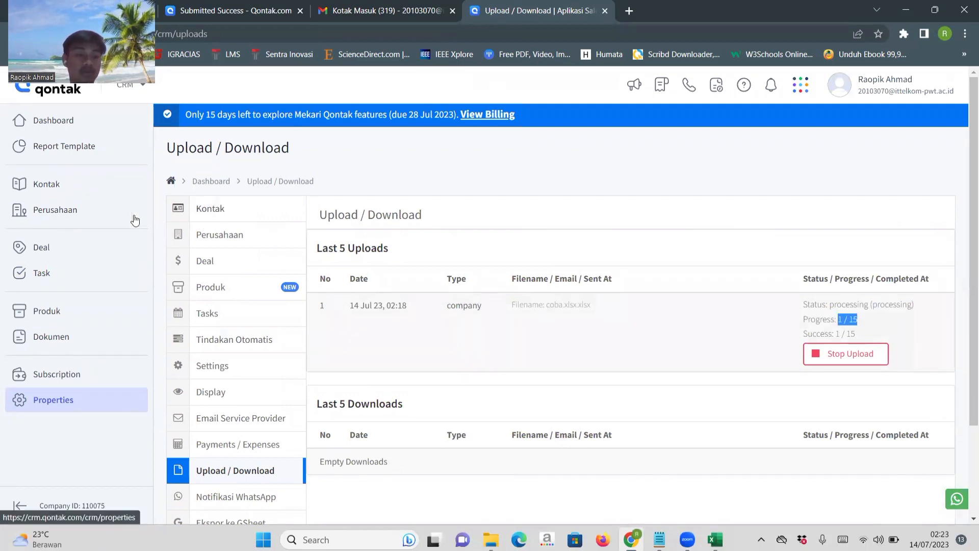
# Go to the company list and select all filtered results to check how many companies it holds.
pyautogui.click(76, 208)
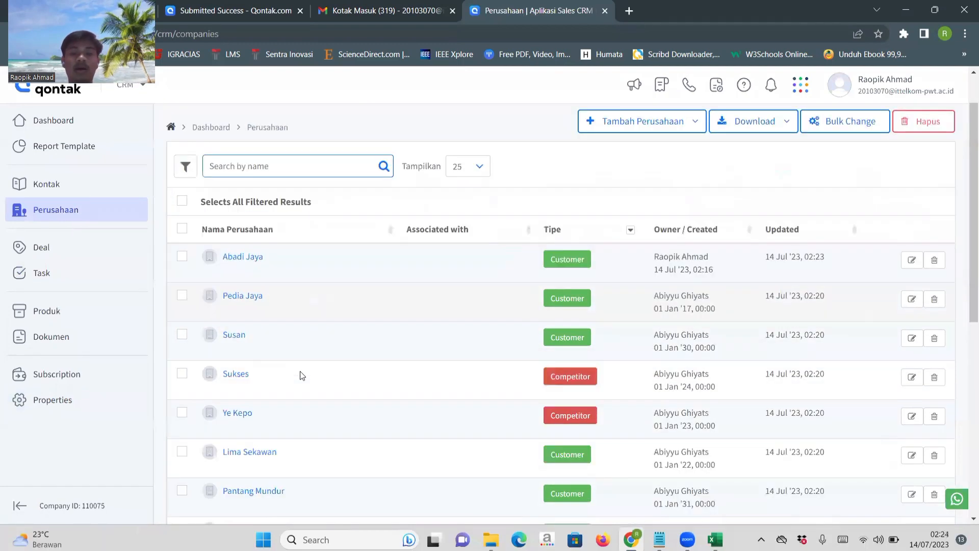
pyautogui.scroll(-8, 301, 376)
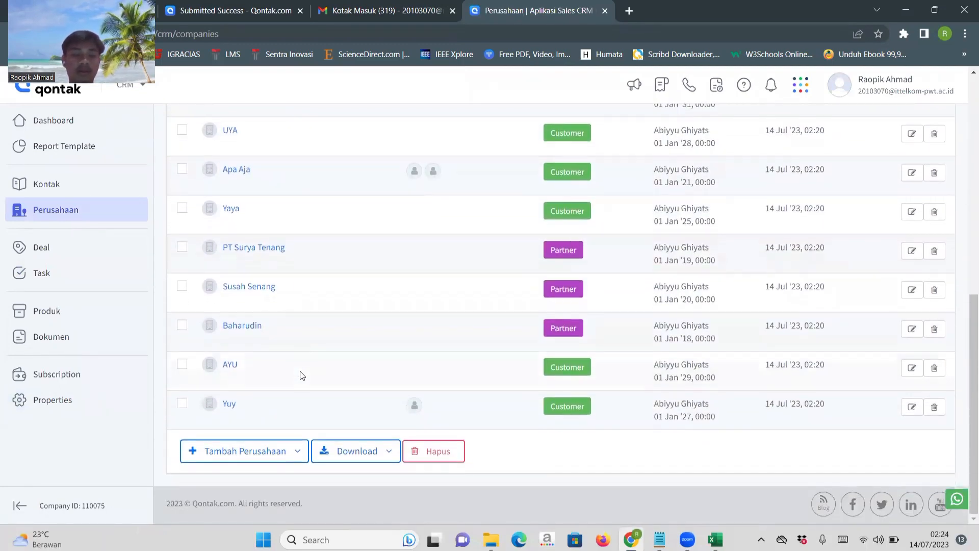
pyautogui.scroll(7, 301, 375)
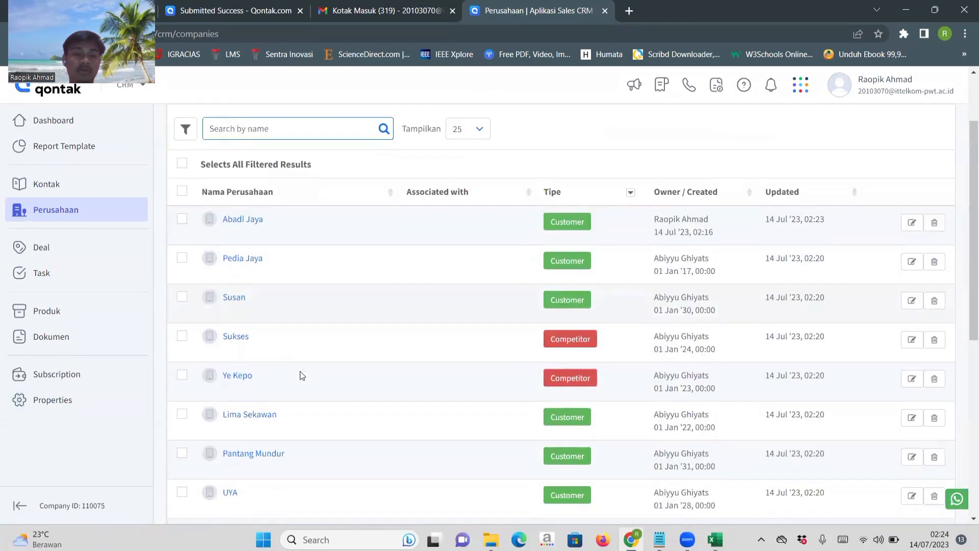
pyautogui.click(182, 164)
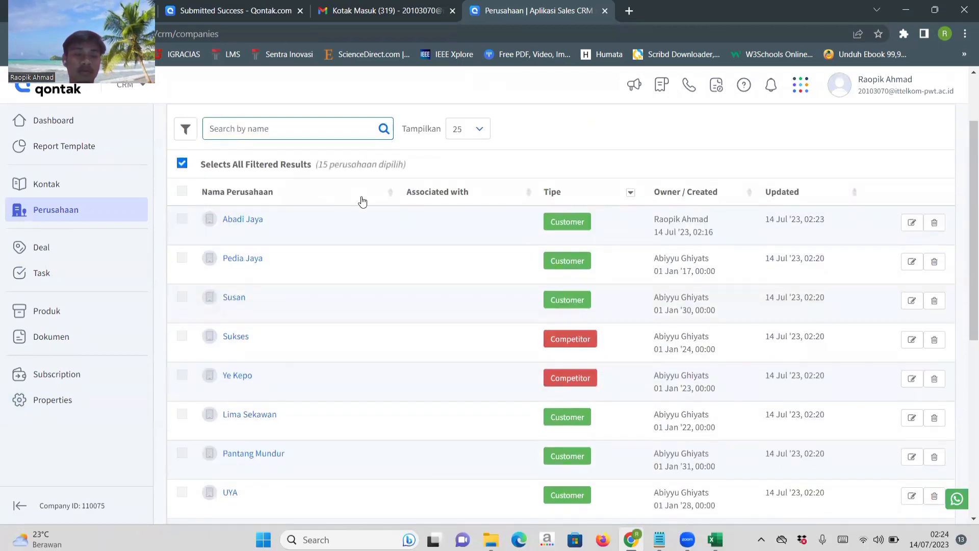
pyautogui.scroll(1, 349, 297)
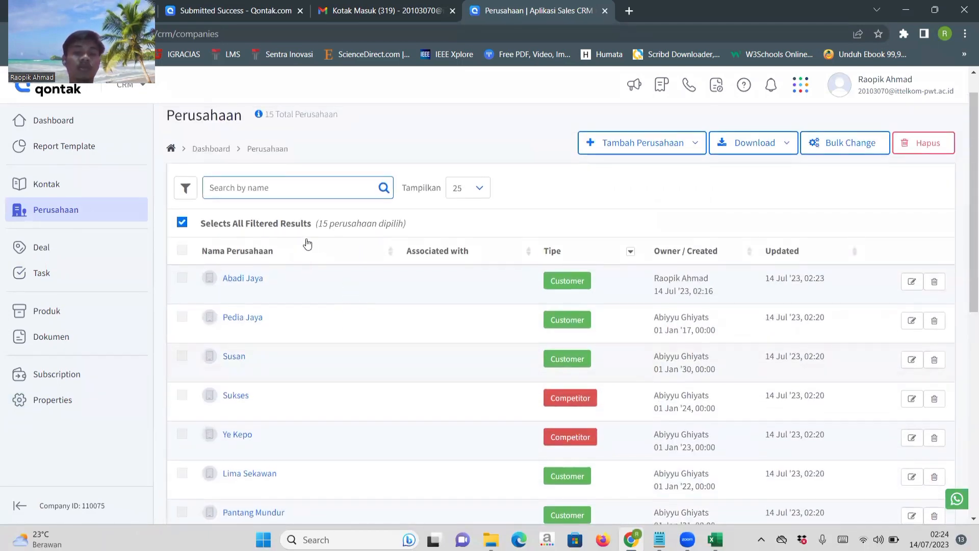
pyautogui.scroll(-1, 354, 383)
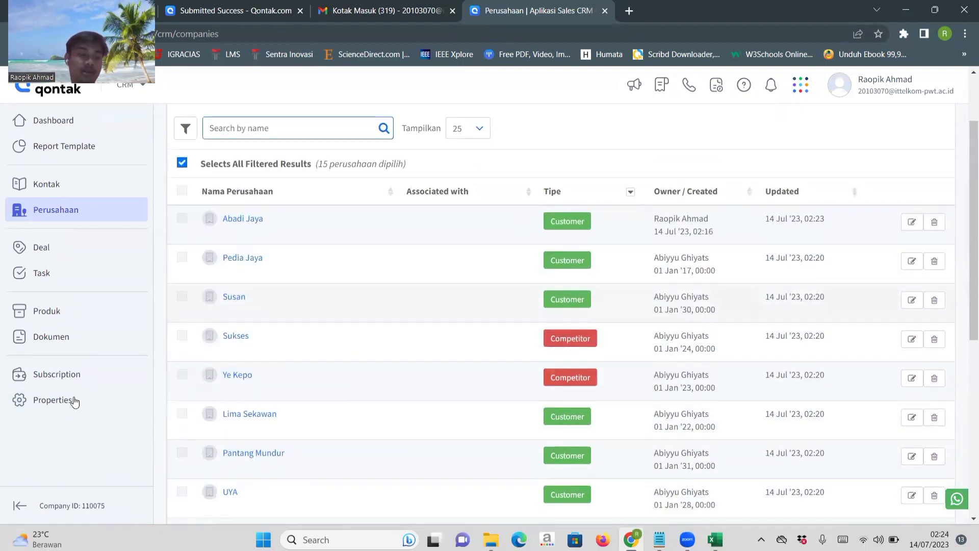
# Return to the Upload / Download section of the properties and examine the upload and download histories.
pyautogui.click(62, 399)
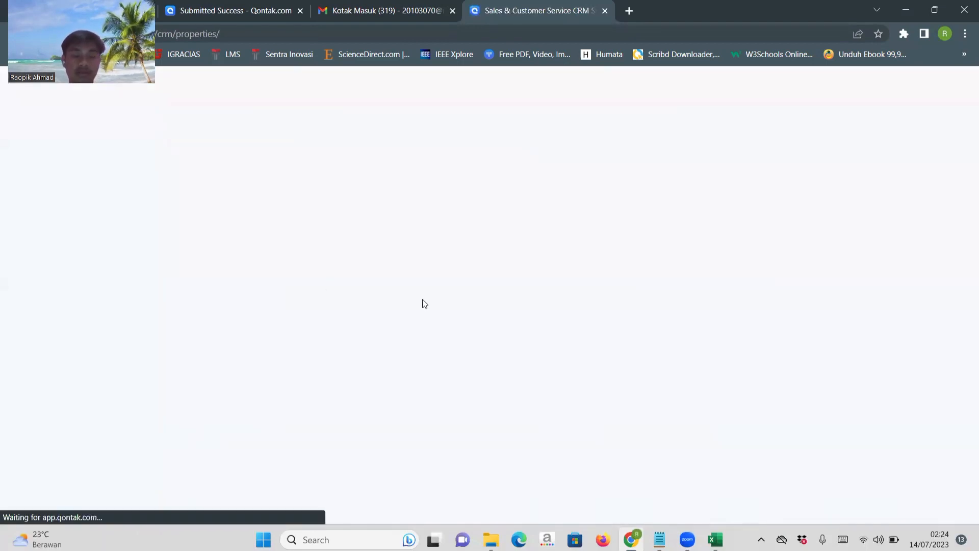
pyautogui.scroll(-1, 590, 329)
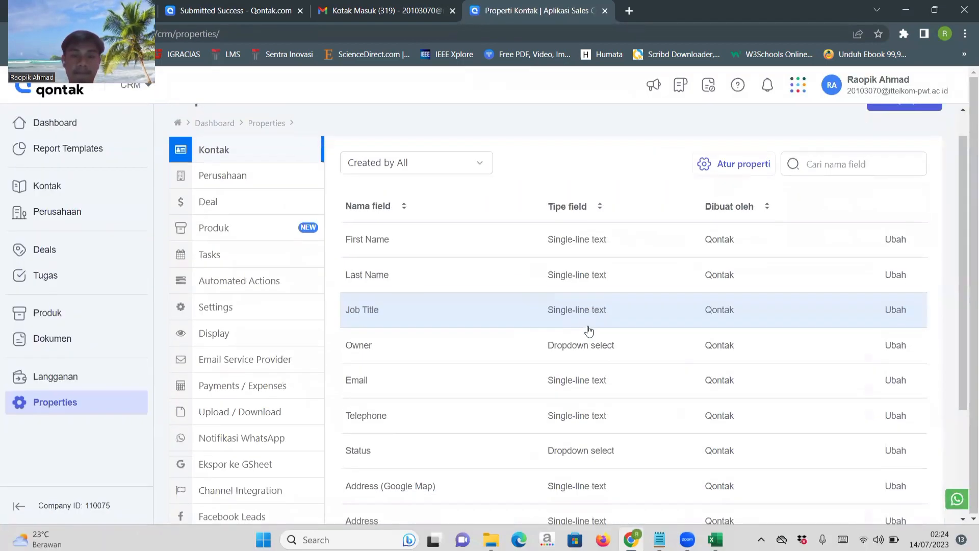
pyautogui.scroll(-2, 589, 329)
pyautogui.click(255, 294)
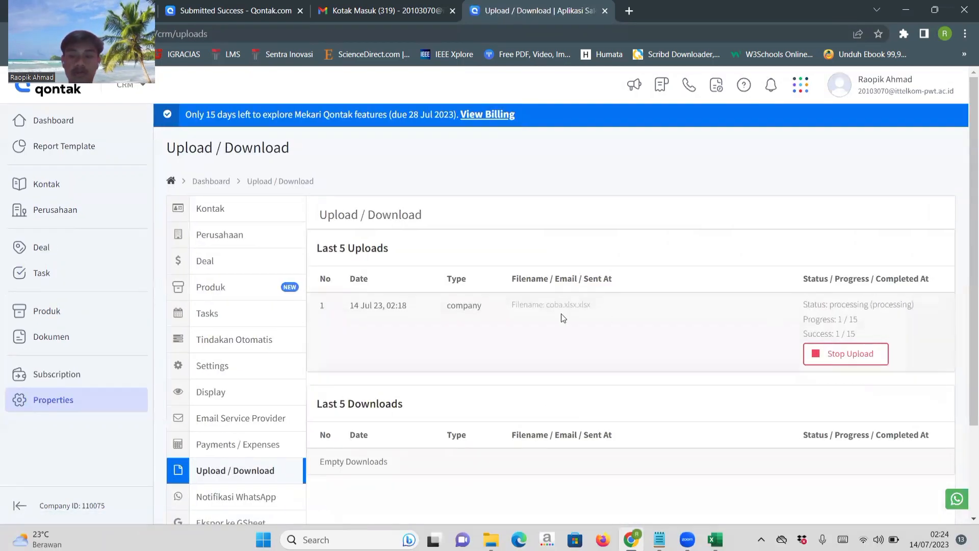
pyautogui.scroll(-3, 443, 360)
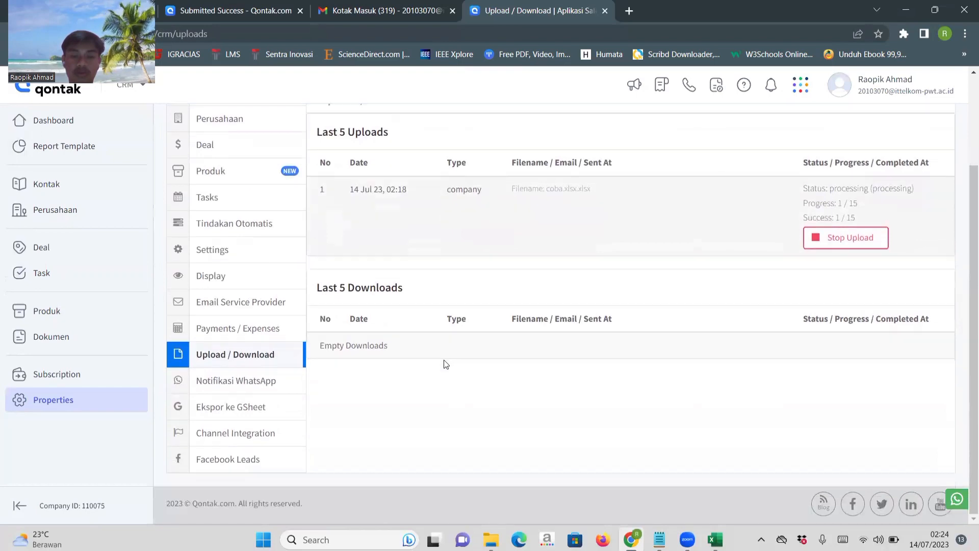
pyautogui.scroll(3, 444, 360)
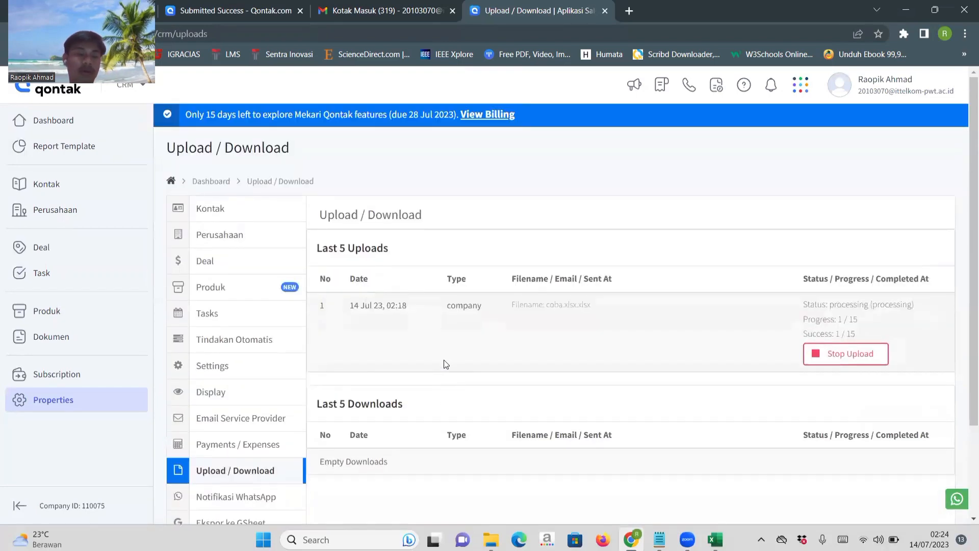
# Reopen the company list and look through all listed companies from first to last.
pyautogui.click(54, 210)
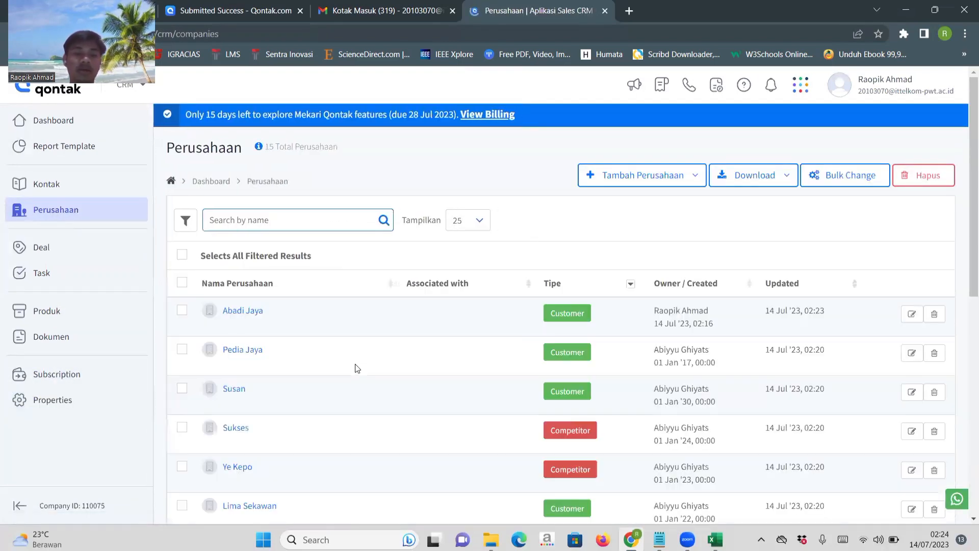
pyautogui.scroll(-4, 356, 367)
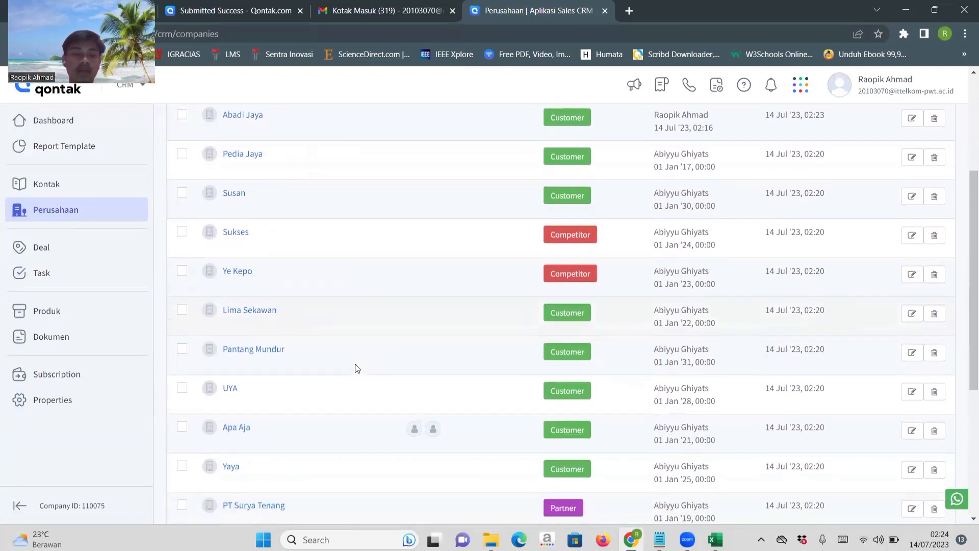
pyautogui.scroll(-2, 355, 363)
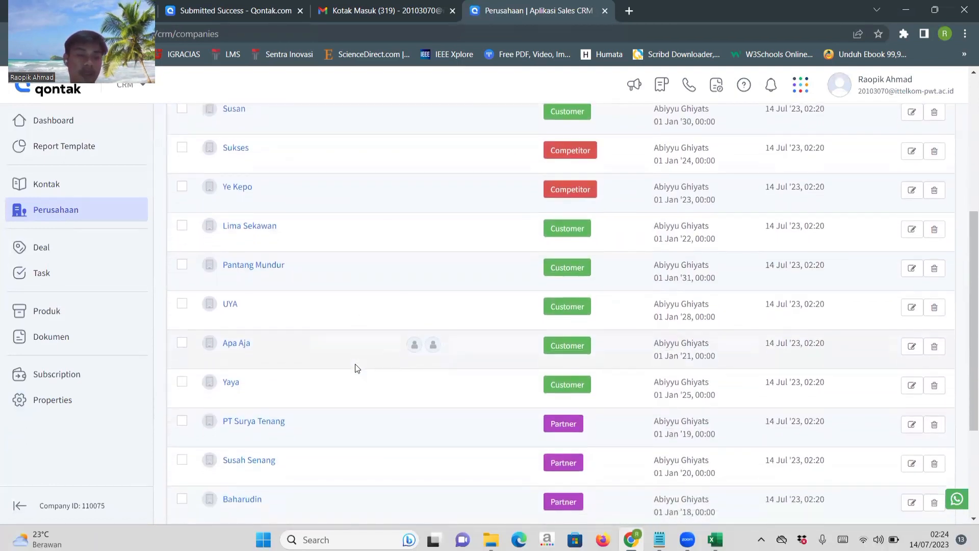
pyautogui.scroll(-1, 248, 278)
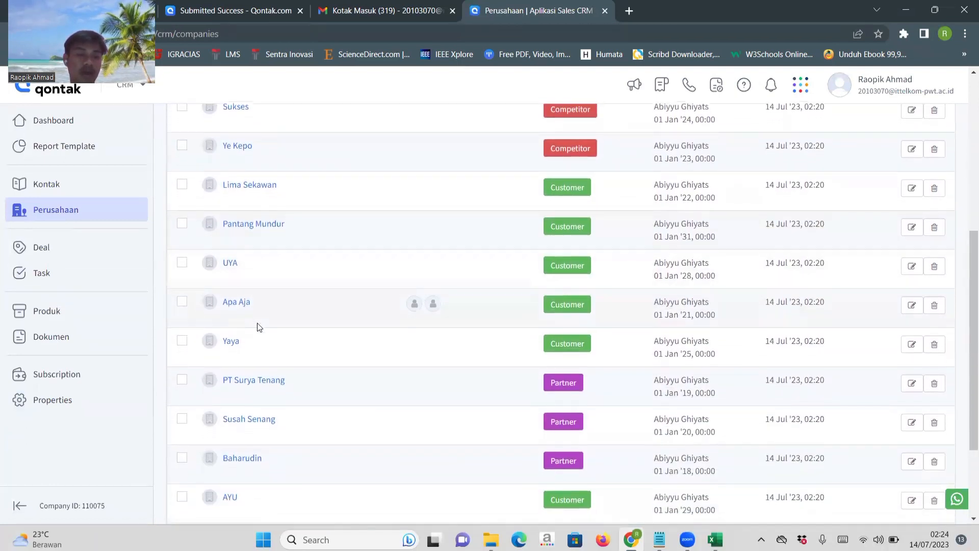
pyautogui.scroll(-1, 258, 327)
pyautogui.scroll(-1, 295, 345)
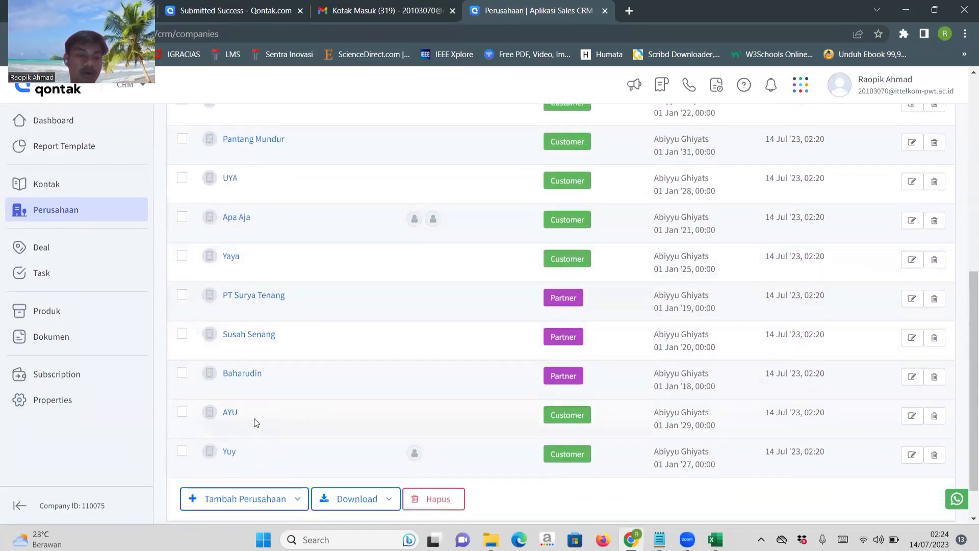
pyautogui.scroll(7, 399, 366)
pyautogui.scroll(-1, 398, 365)
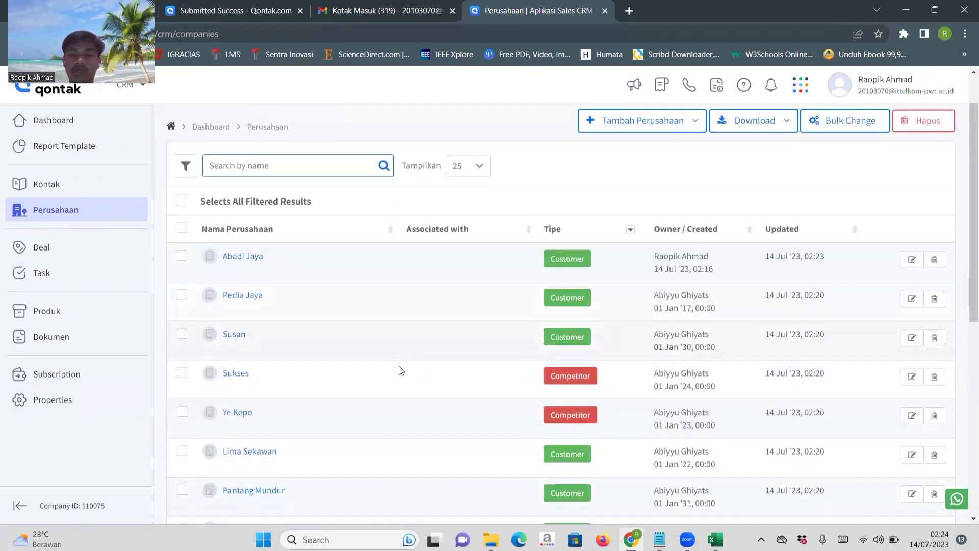
pyautogui.scroll(3, 399, 365)
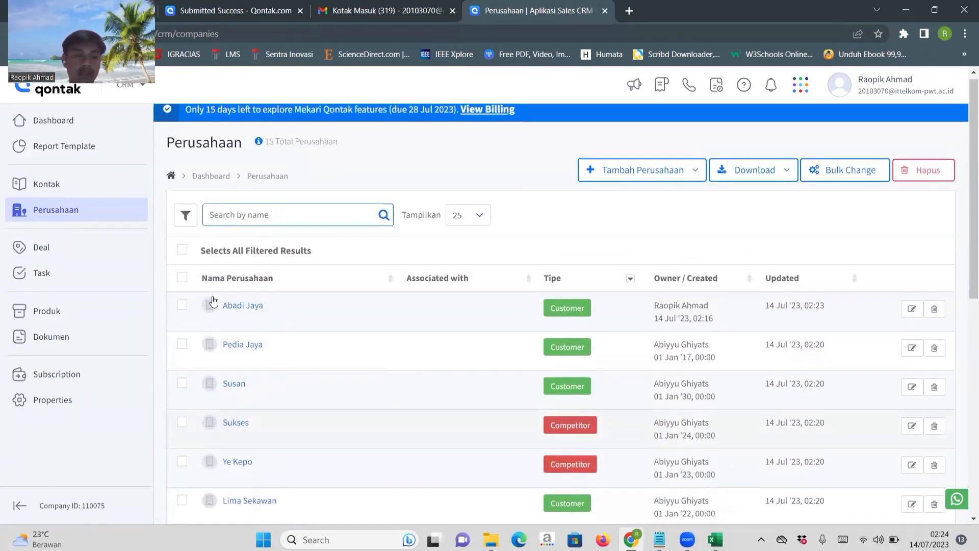
# Select all filtered results in the company list and review the selected companies.
pyautogui.click(183, 251)
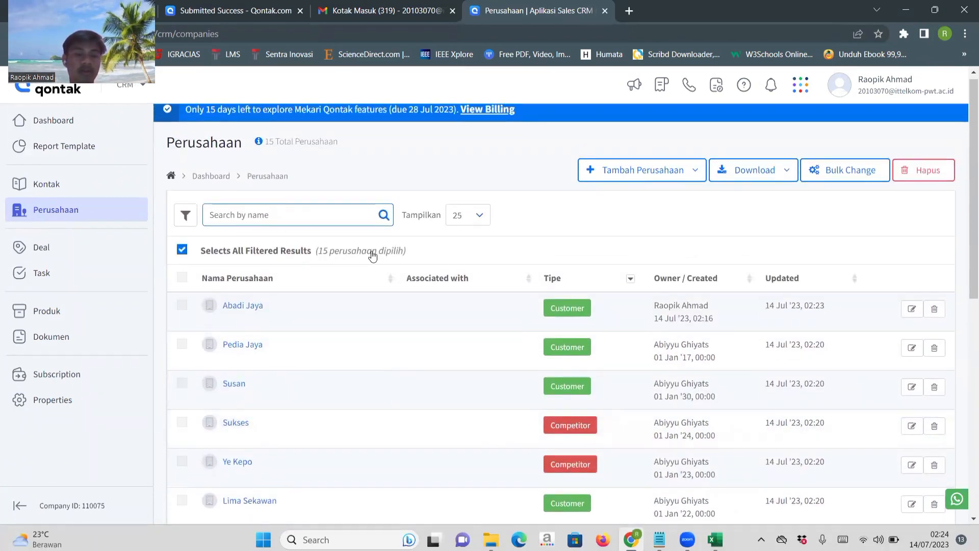
pyautogui.scroll(-5, 409, 348)
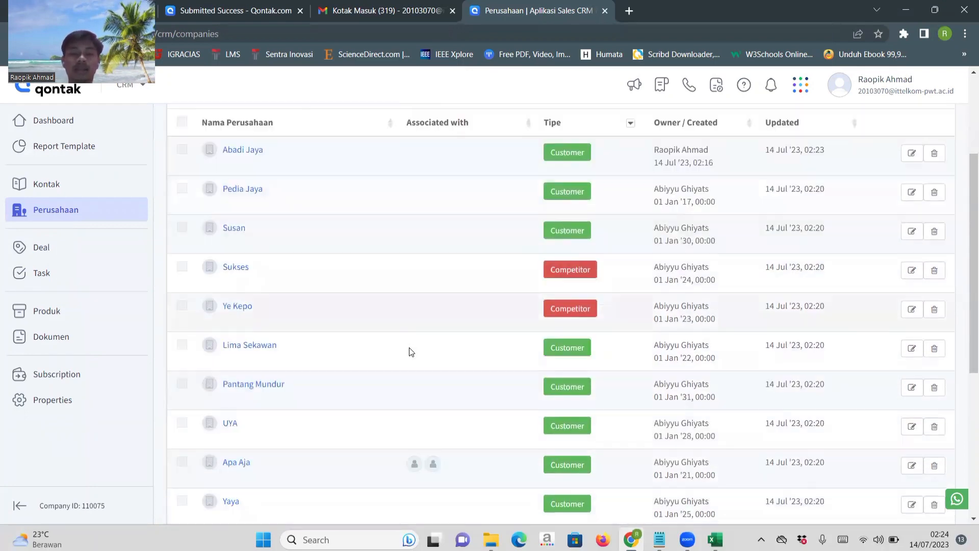
pyautogui.scroll(-4, 409, 347)
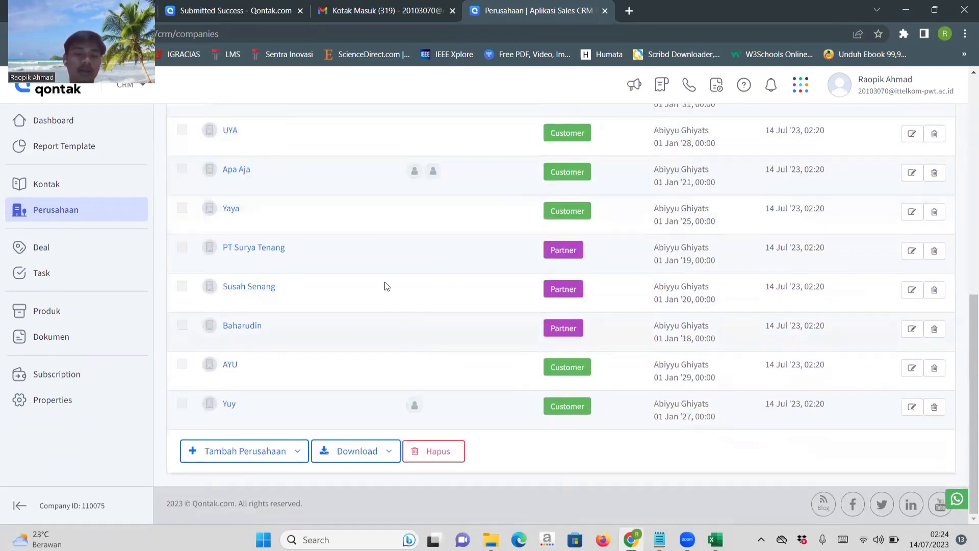
pyautogui.scroll(3, 384, 284)
pyautogui.scroll(6, 385, 281)
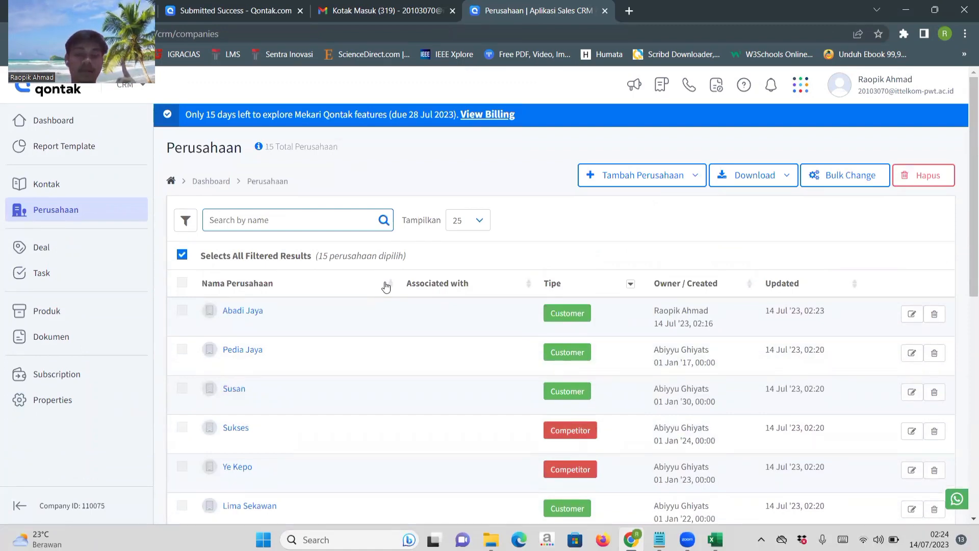
# Switch to the coba workbook in Excel to compare its company rows with the CRM's company list in Chrome.
pyautogui.click(716, 540)
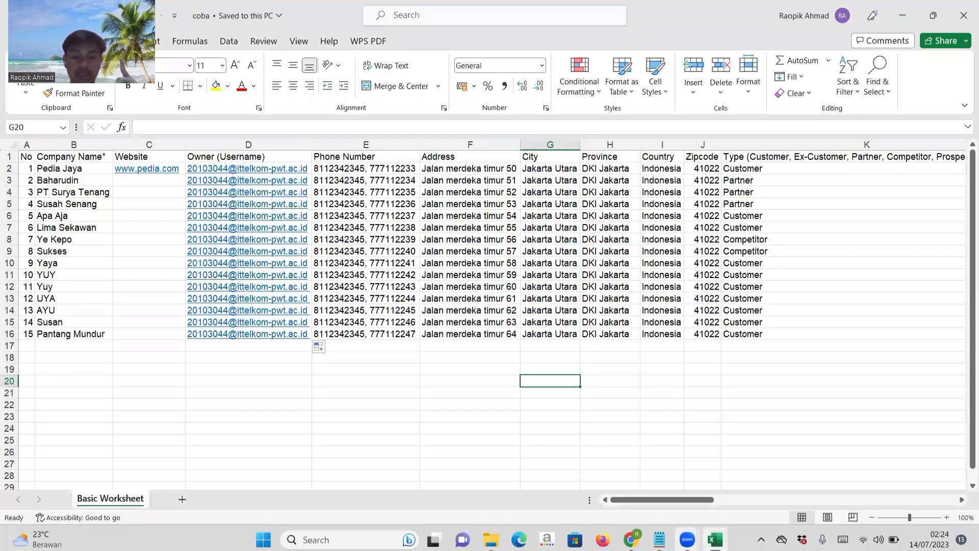
pyautogui.moveTo(688, 540)
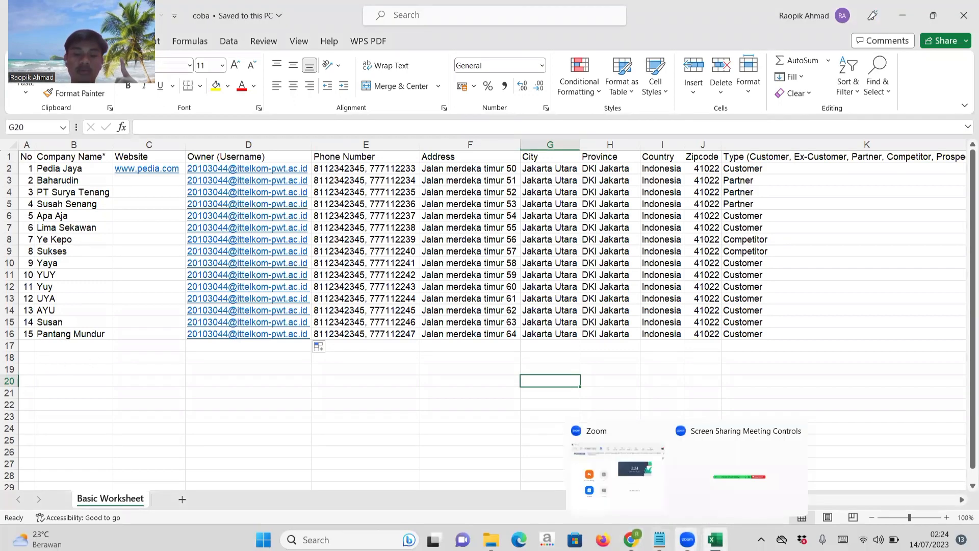
pyautogui.click(632, 539)
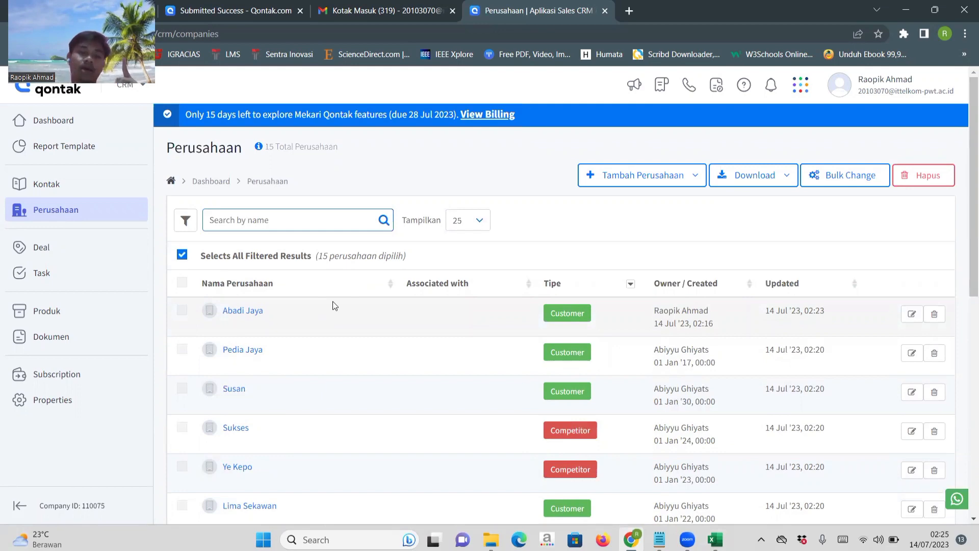
pyautogui.scroll(-2, 333, 305)
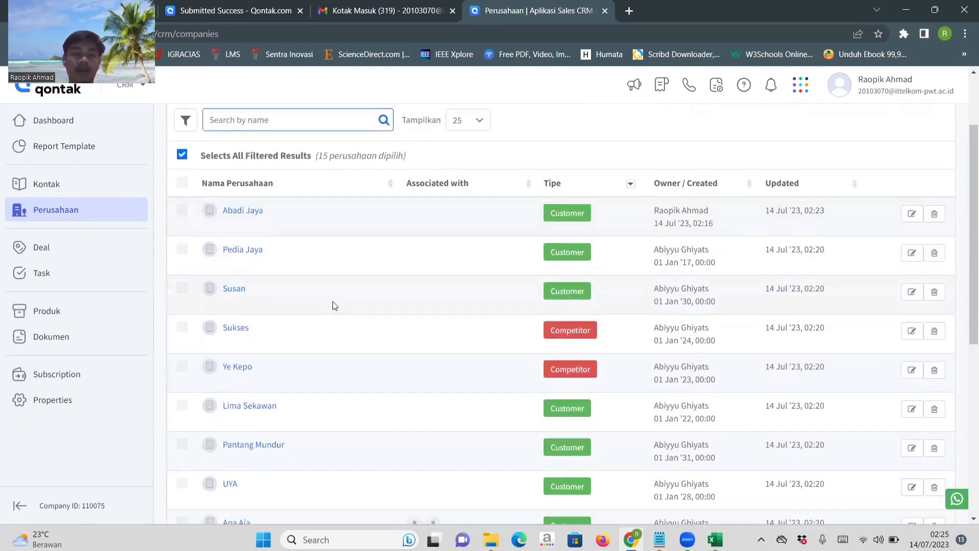
pyautogui.scroll(2, 333, 305)
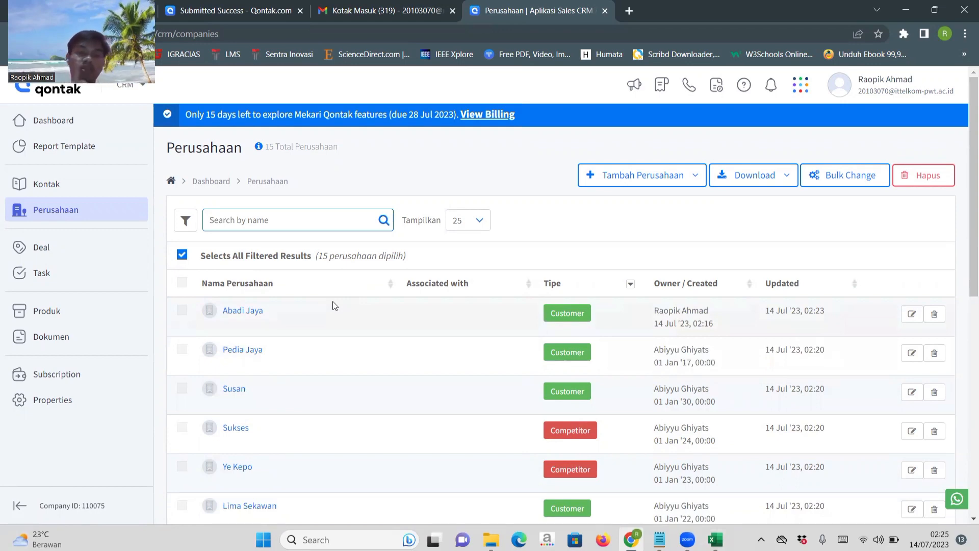
# Examine the options for adding companies and look over the company list once more.
pyautogui.click(644, 183)
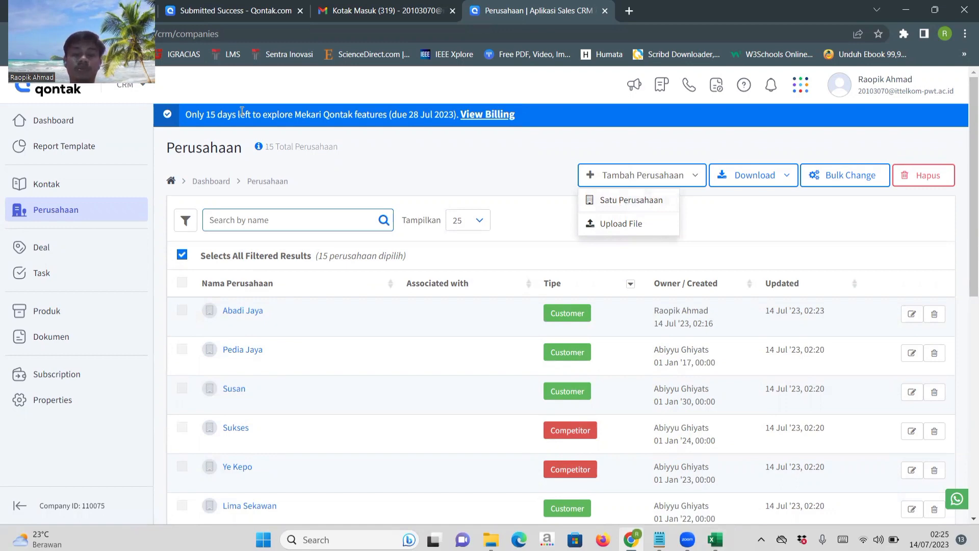
pyautogui.scroll(-5, 420, 417)
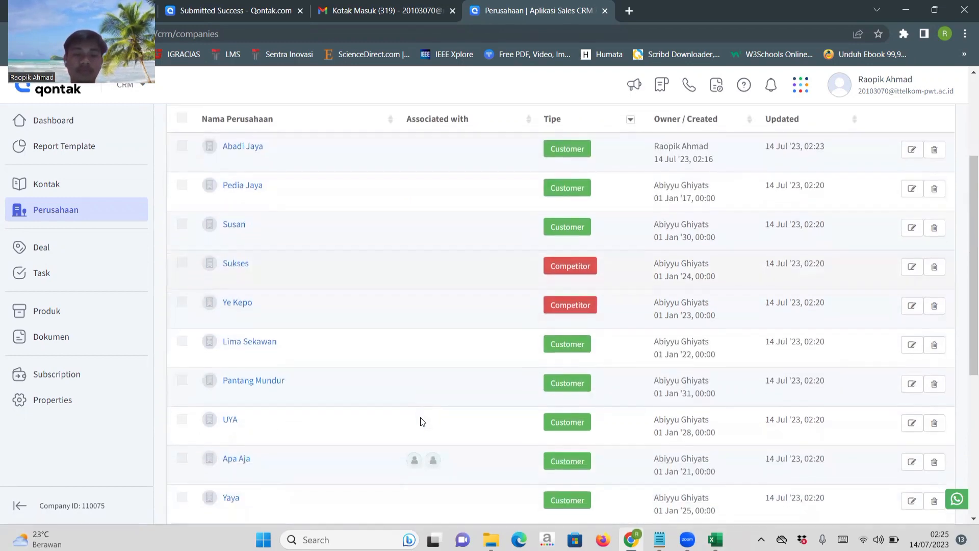
pyautogui.scroll(3, 420, 417)
pyautogui.scroll(2, 420, 418)
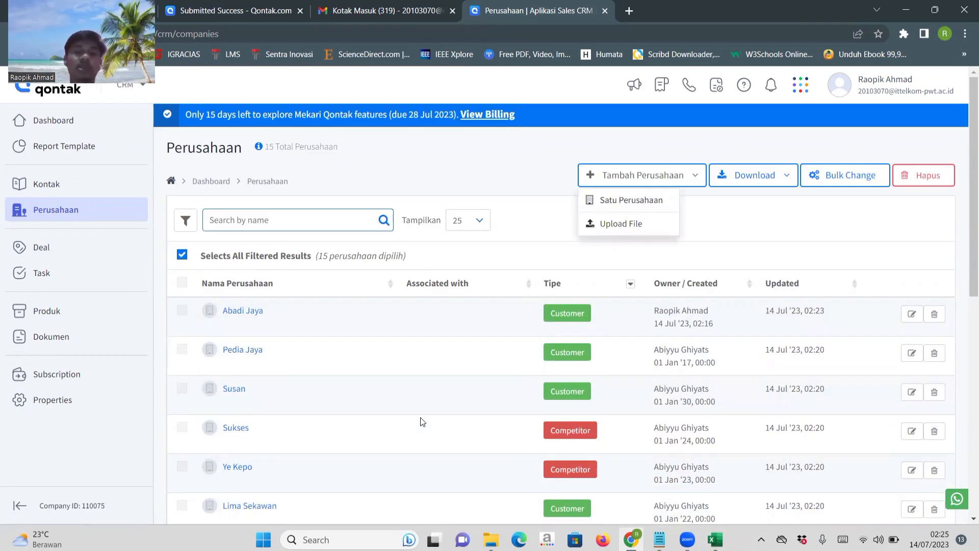
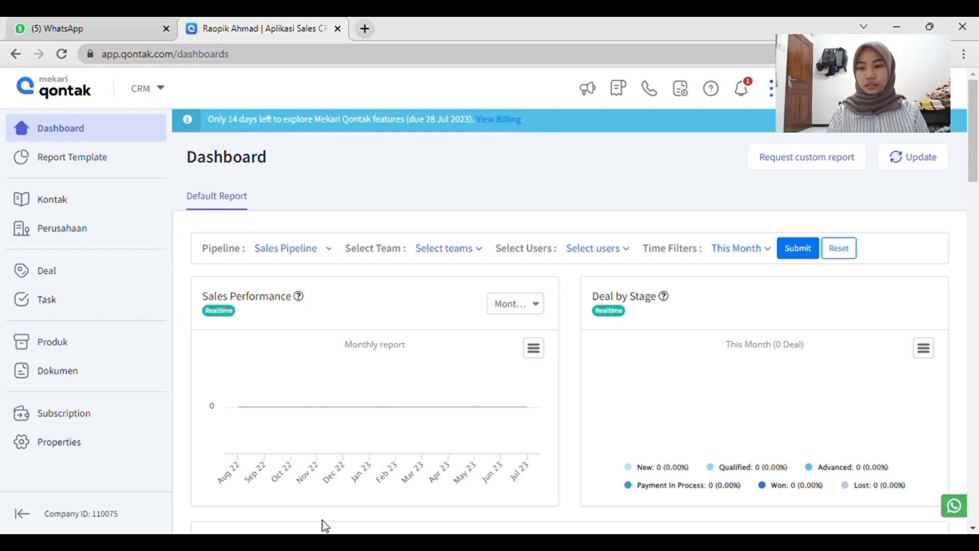
# Open the Kontak list from the dashboard and look over the listed contacts.
pyautogui.moveTo(264, 426)
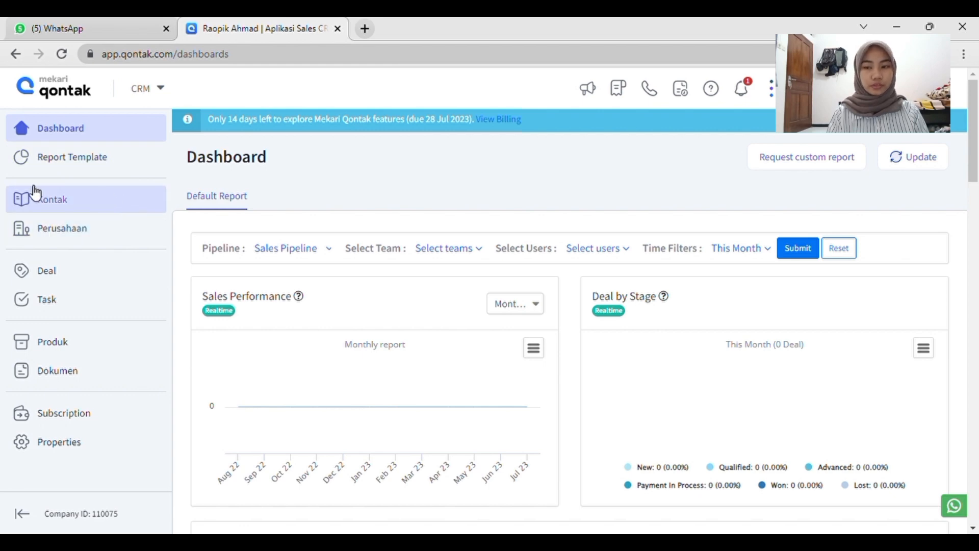
pyautogui.click(54, 210)
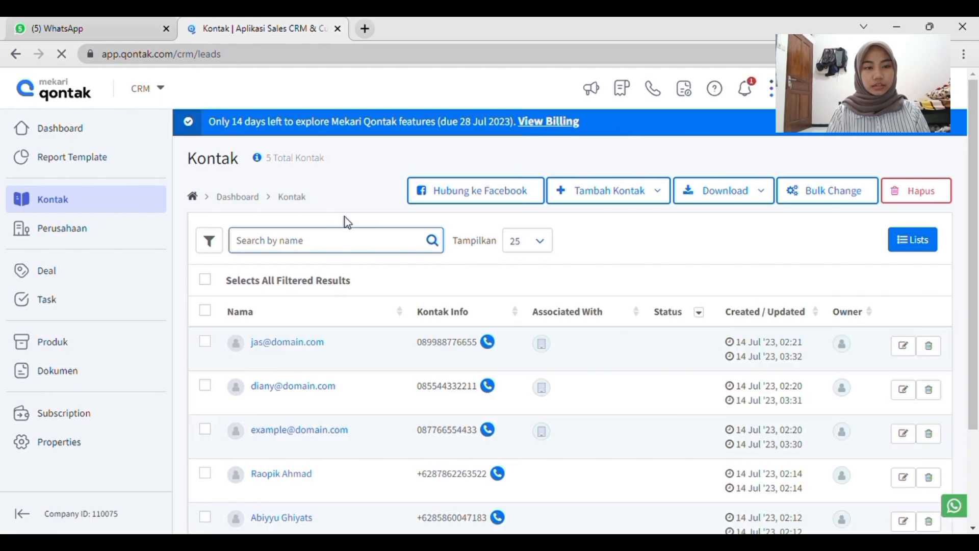
pyautogui.scroll(-1, 486, 266)
pyautogui.scroll(1, 486, 266)
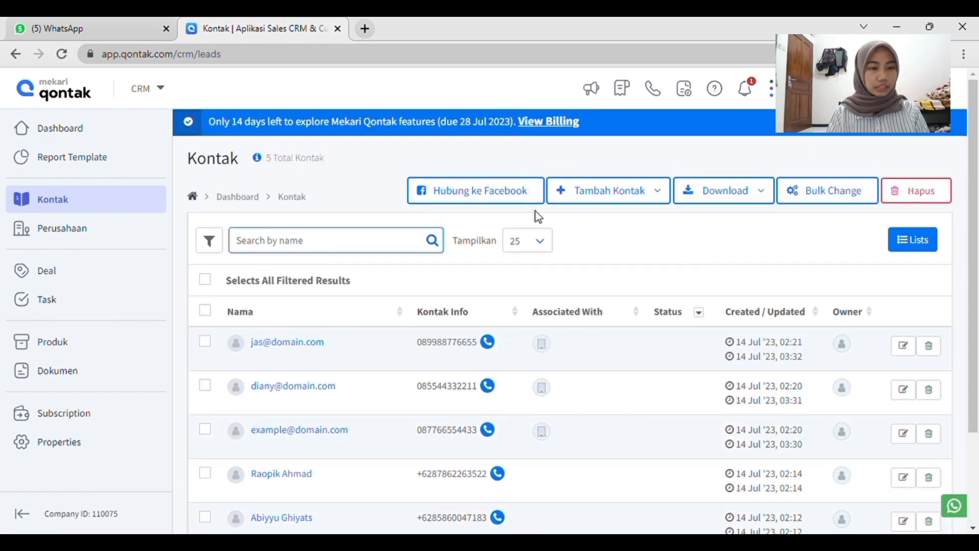
# Start adding a single contact with the Satu Kontak option and look over the blank contact form.
pyautogui.click(658, 197)
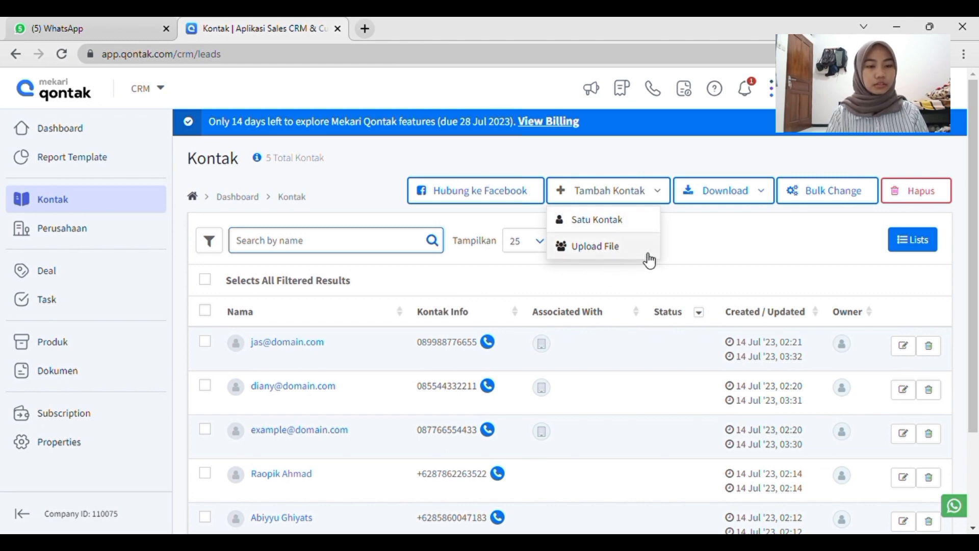
pyautogui.click(630, 232)
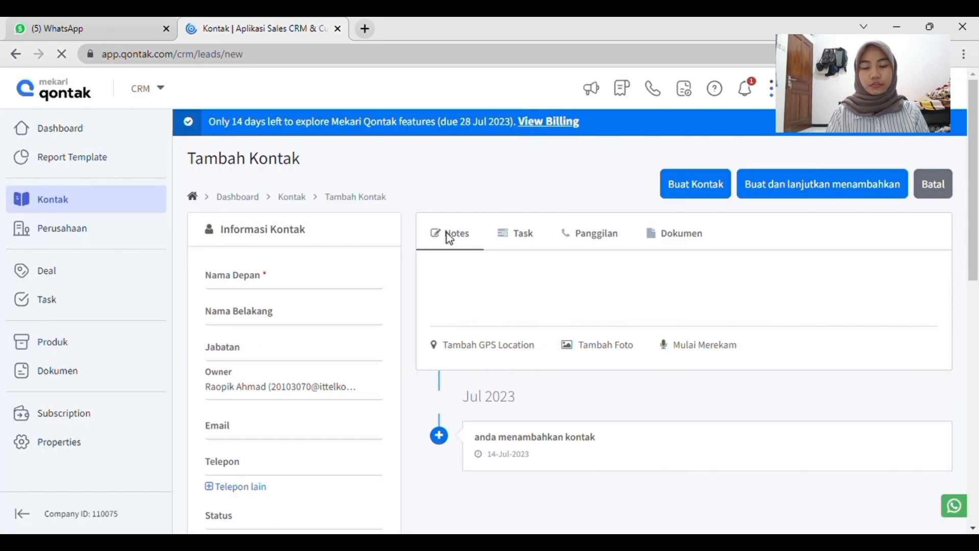
pyautogui.scroll(-1, 400, 249)
pyautogui.scroll(-1, 402, 255)
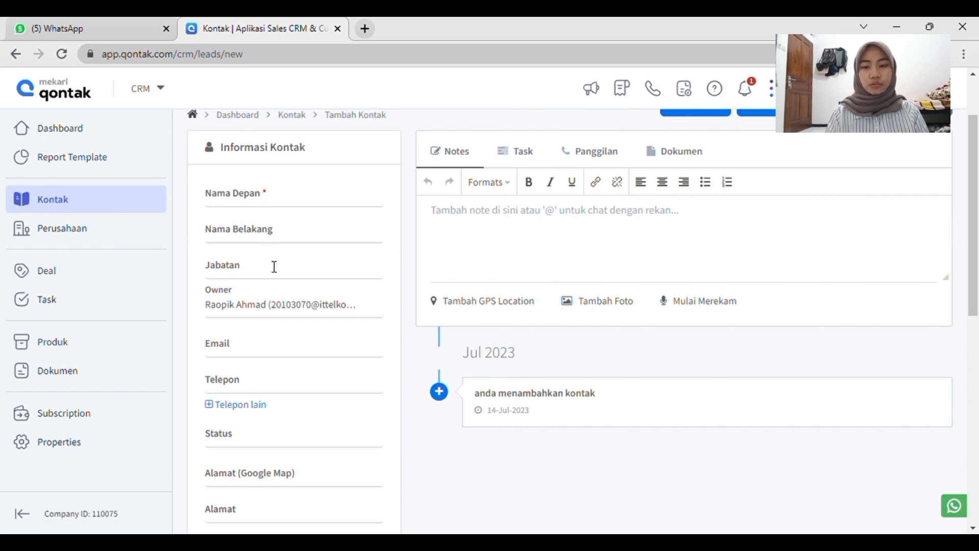
pyautogui.scroll(1, 309, 242)
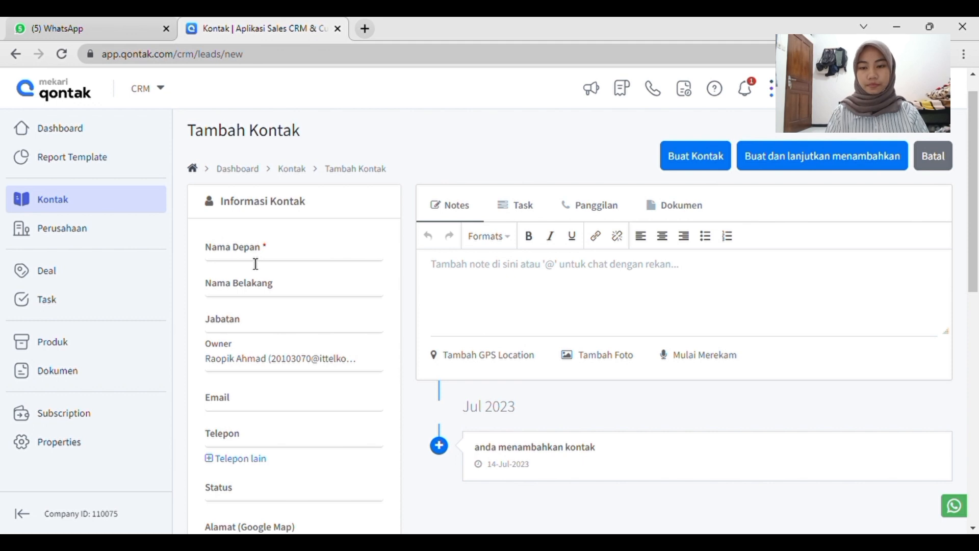
# Enter the contact's first and last name and set the Jabatan to CEO.
pyautogui.click(256, 263)
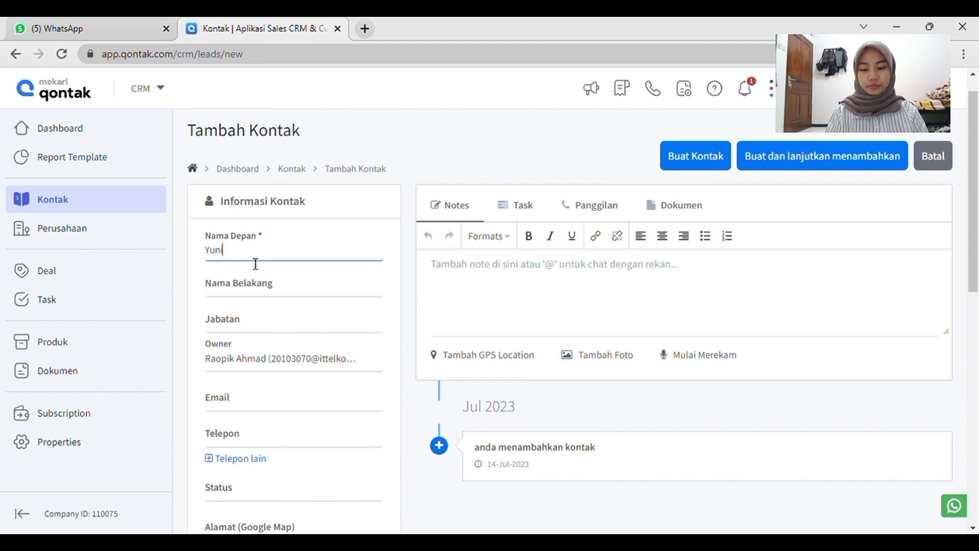
pyautogui.click(247, 298)
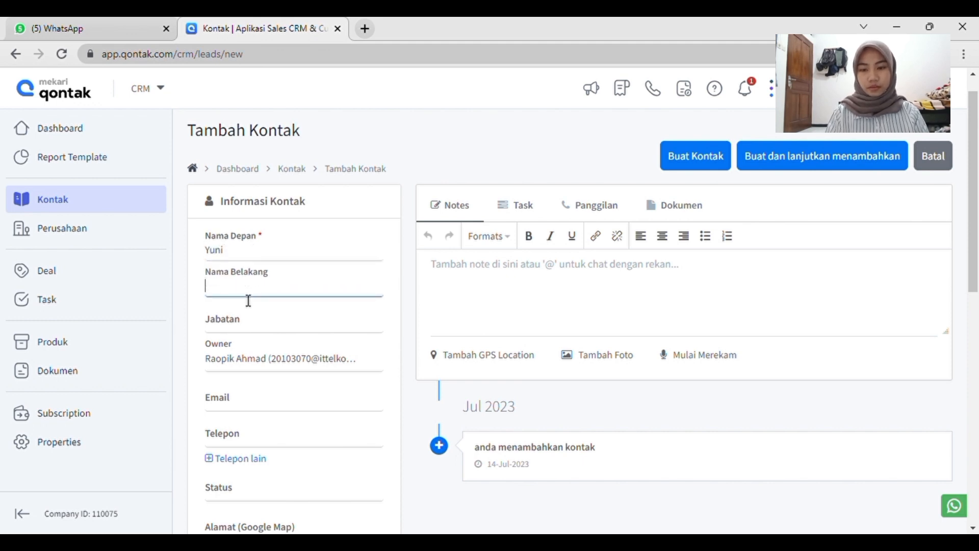
pyautogui.scroll(-1, 248, 301)
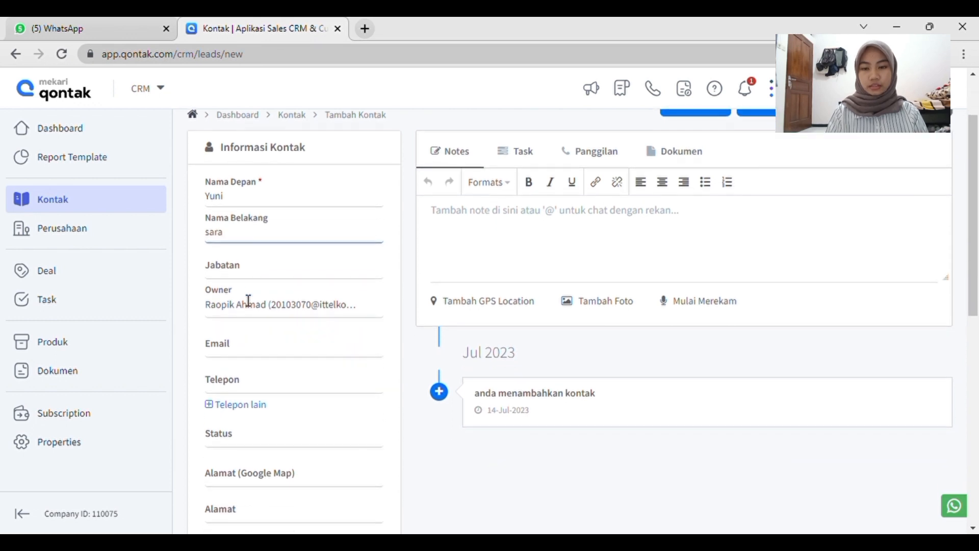
pyautogui.click(233, 278)
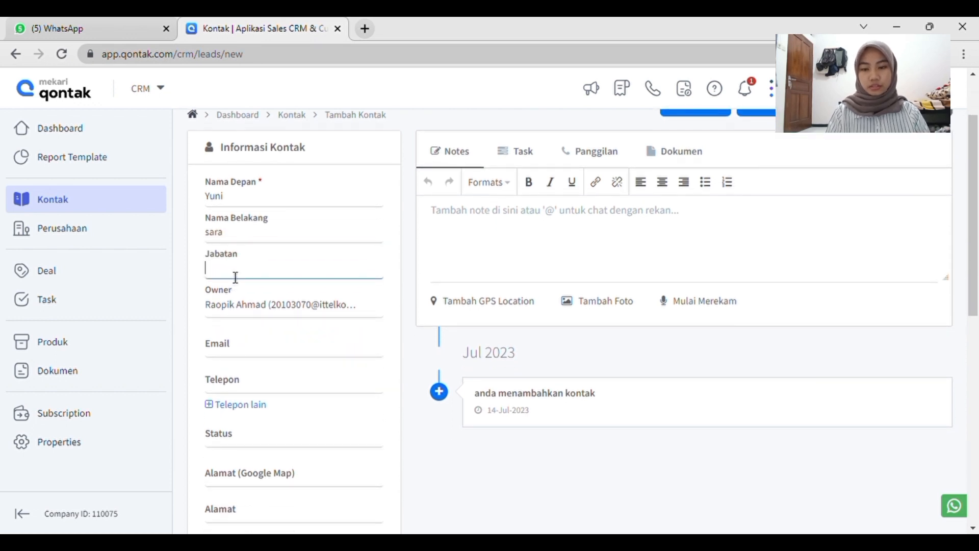
pyautogui.write('CEO')
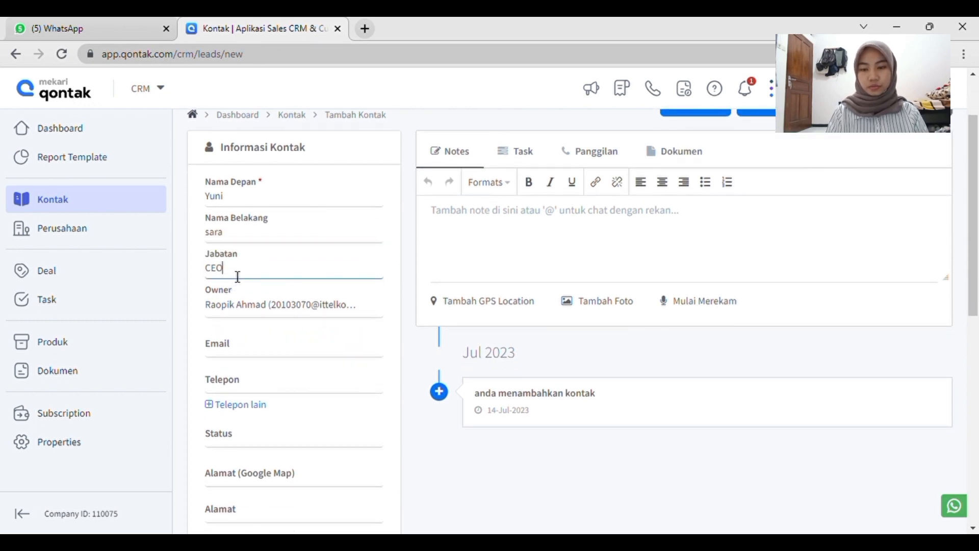
# Fill in the new contact's e-mail address and telephone number.
pyautogui.click(249, 352)
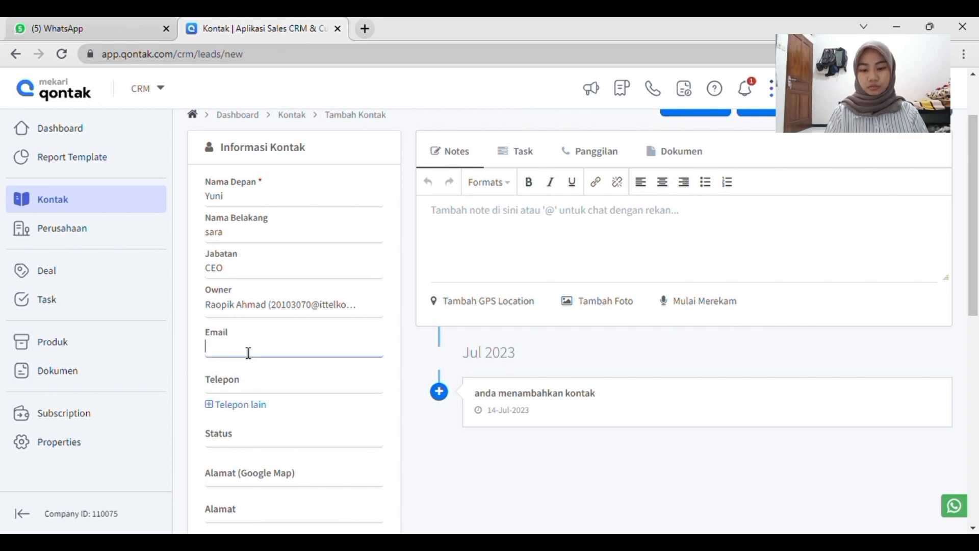
pyautogui.scroll(-1, 248, 352)
pyautogui.scroll(1, 236, 265)
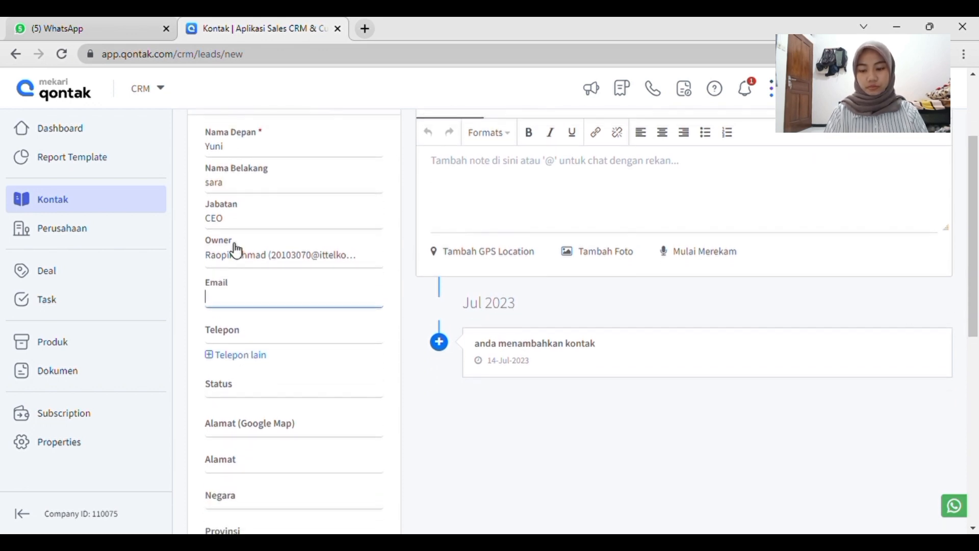
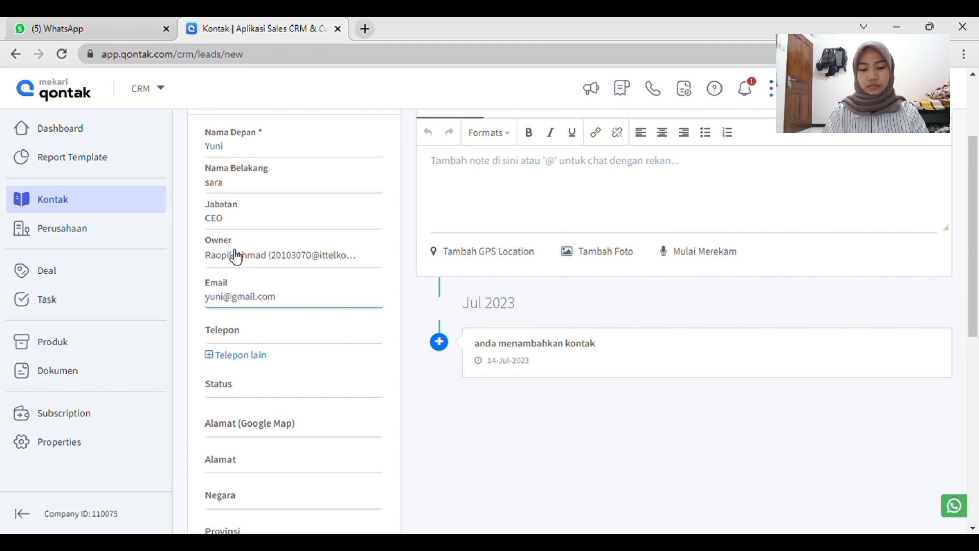
pyautogui.click(263, 337)
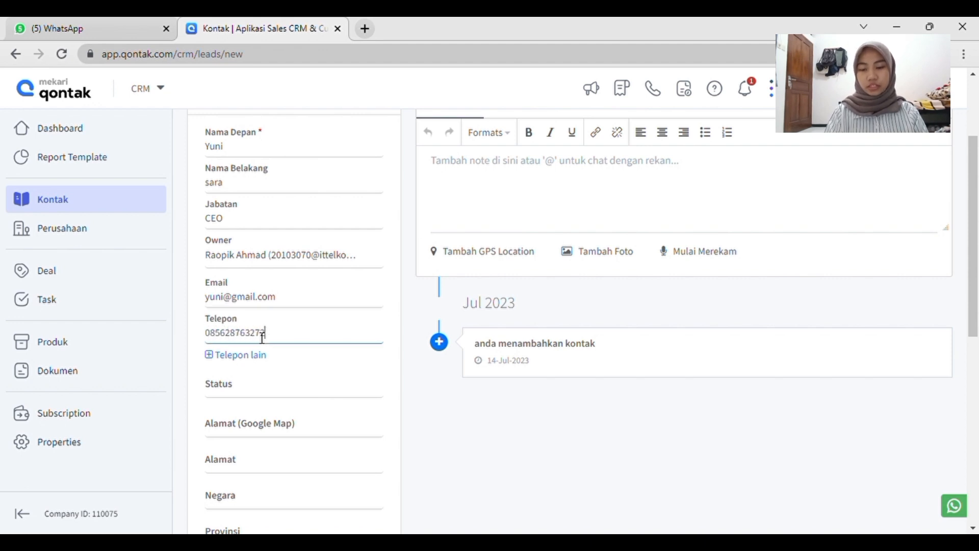
# Review the available contact statuses and set the contact's Status to Lead.
pyautogui.click(270, 396)
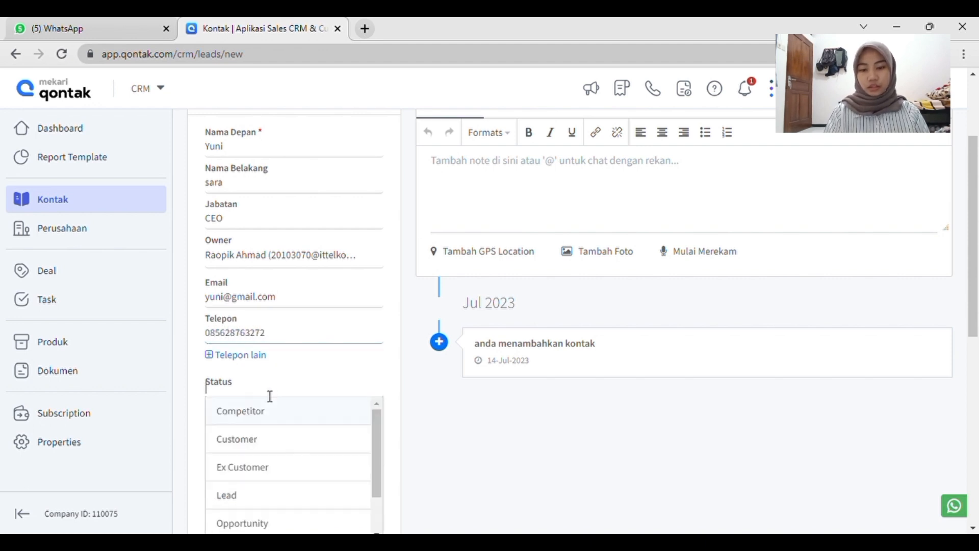
pyautogui.scroll(-1, 265, 396)
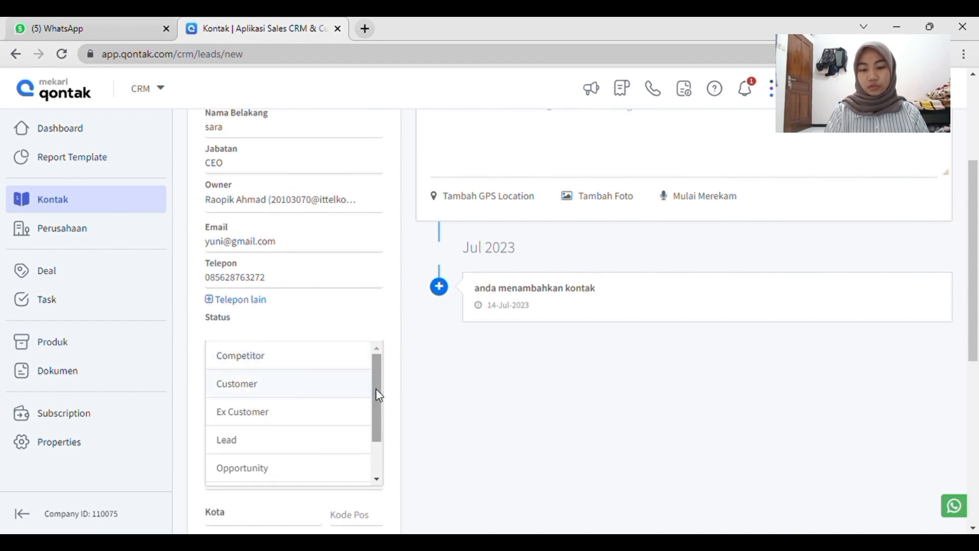
pyautogui.scroll(-1, 378, 448)
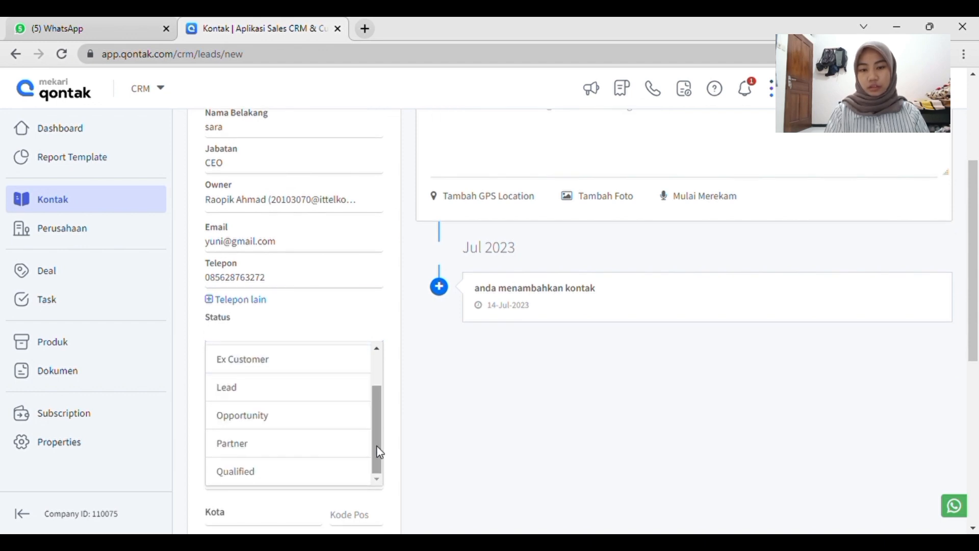
pyautogui.scroll(1, 379, 459)
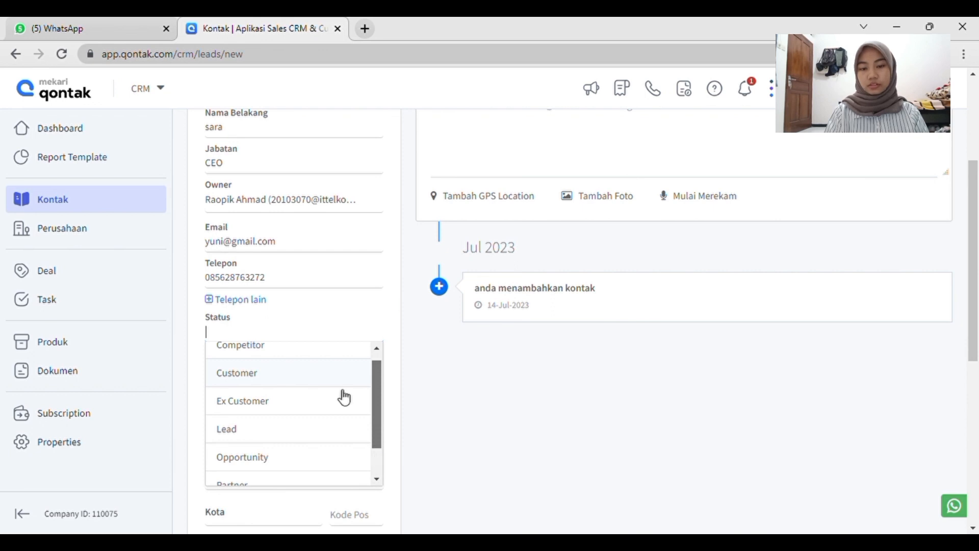
pyautogui.scroll(-1, 344, 397)
pyautogui.moveTo(375, 393); pyautogui.dragTo(374, 360)
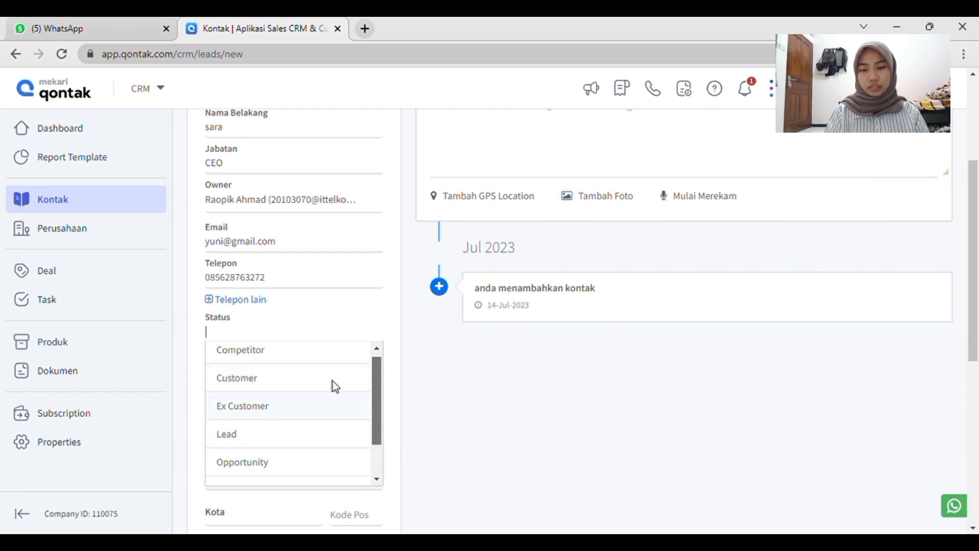
pyautogui.scroll(-1, 335, 326)
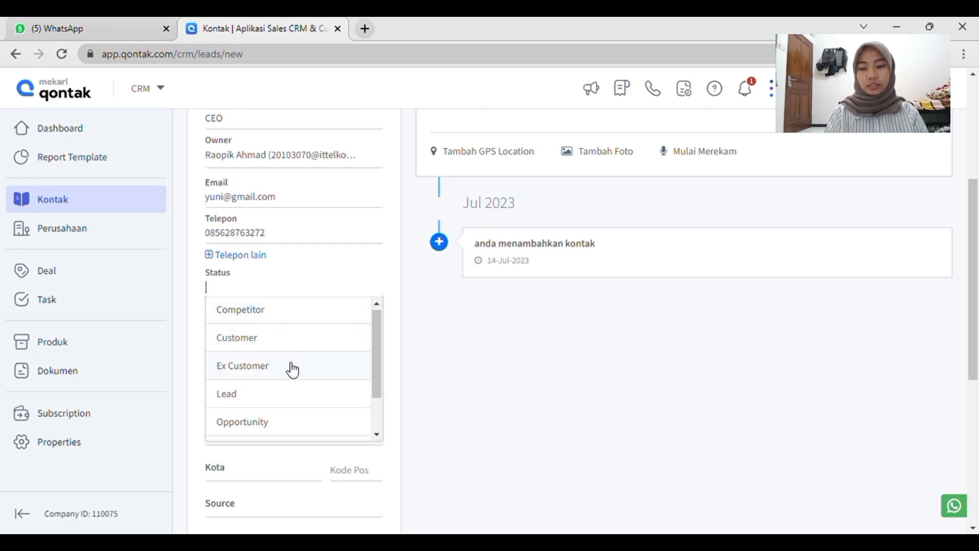
pyautogui.scroll(-1, 301, 409)
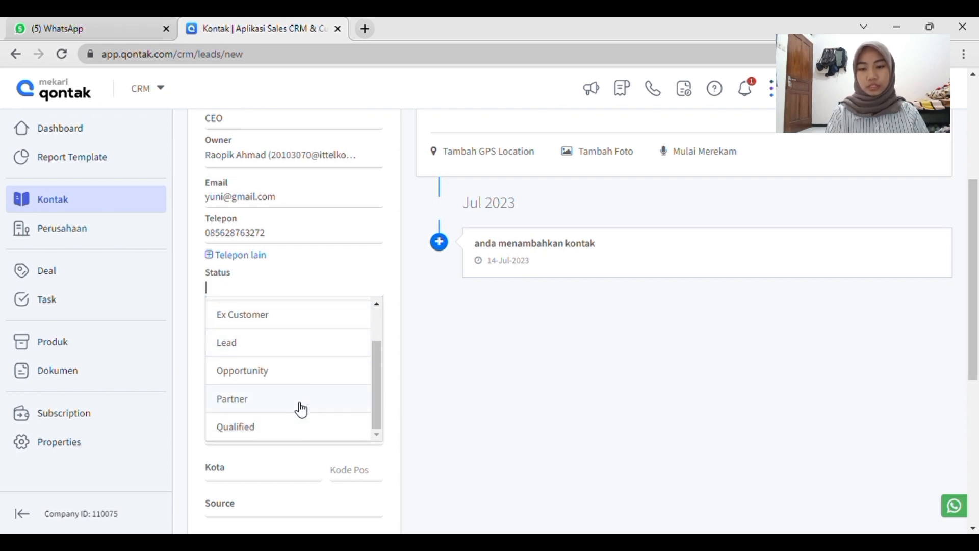
pyautogui.click(248, 343)
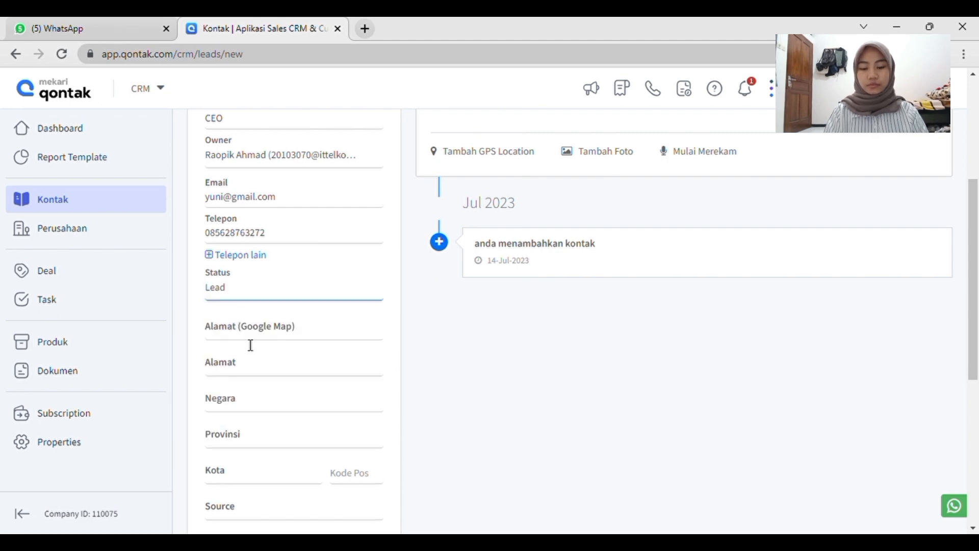
# Fill in the contact's Alamat field and set the Negara to Indonesia.
pyautogui.click(266, 369)
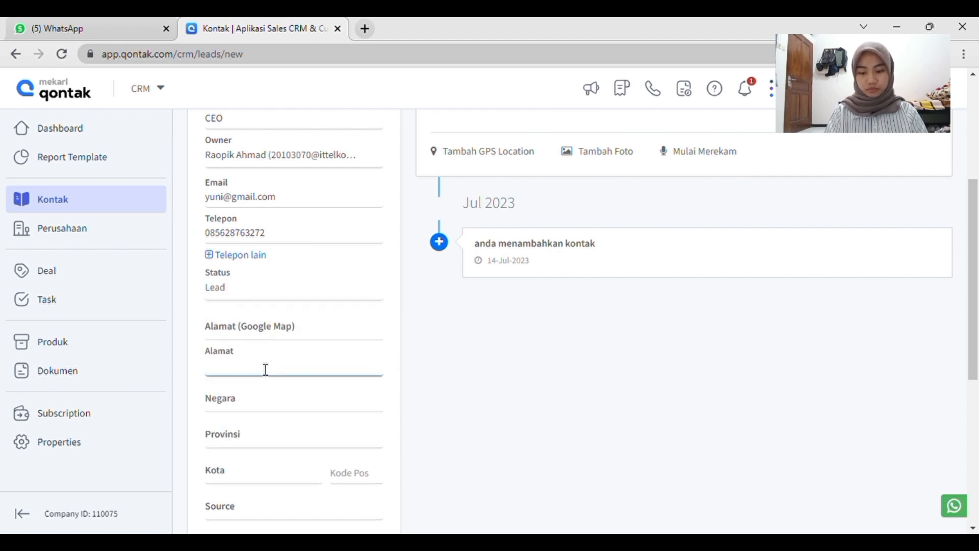
pyautogui.write('Jak')
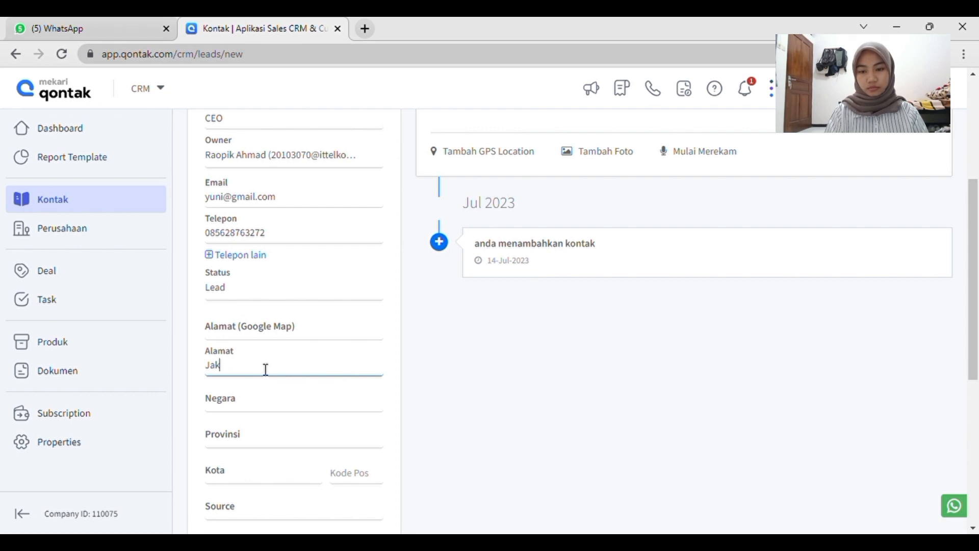
pyautogui.write('ratarta')
pyautogui.click(260, 405)
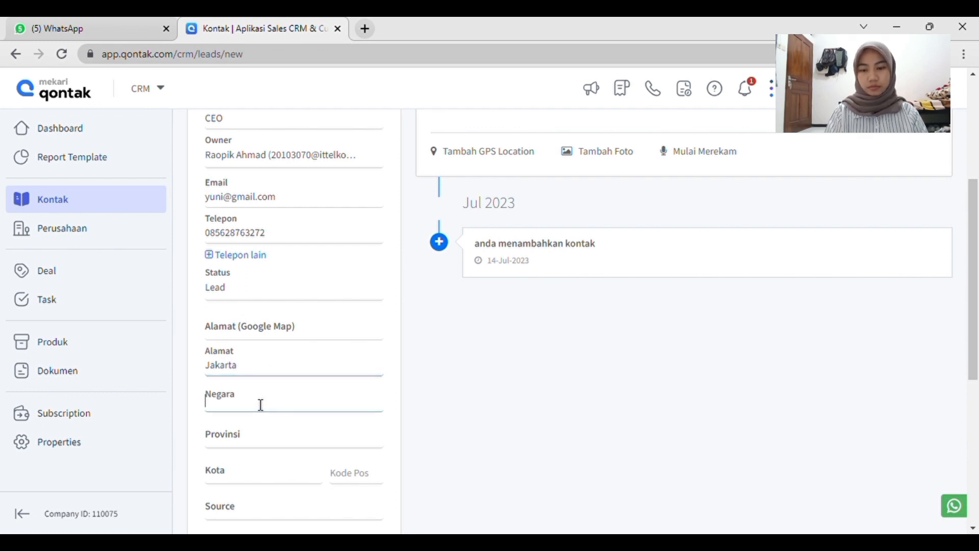
pyautogui.write('Indonesia')
# Fill in the contact's province, city and postal code.
pyautogui.scroll(-2, 261, 404)
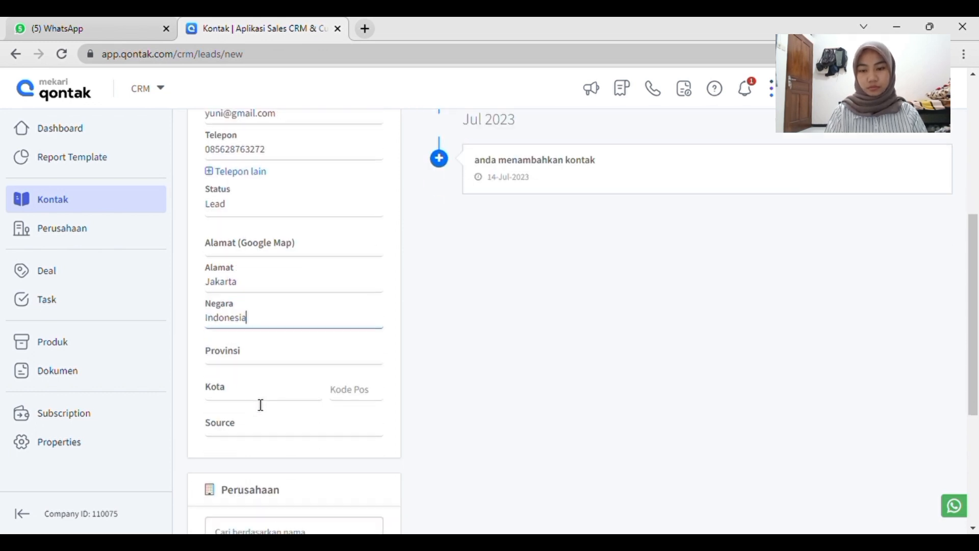
pyautogui.scroll(-1, 261, 405)
pyautogui.click(240, 315)
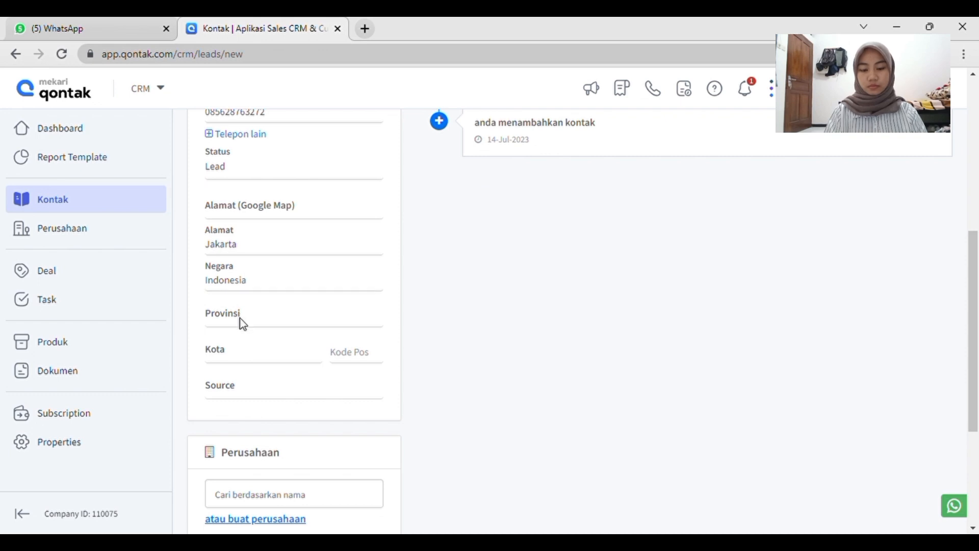
pyautogui.click(237, 326)
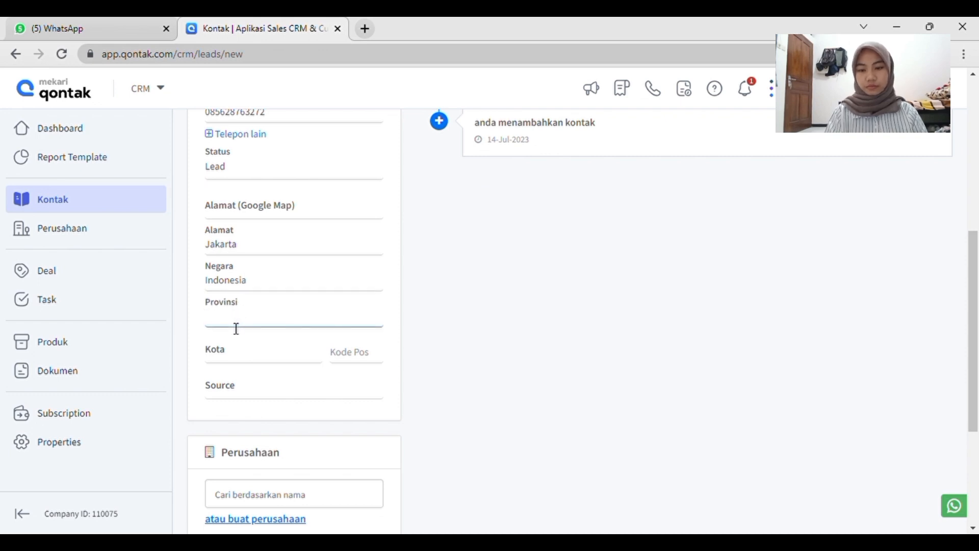
pyautogui.write('DKI Jakarta')
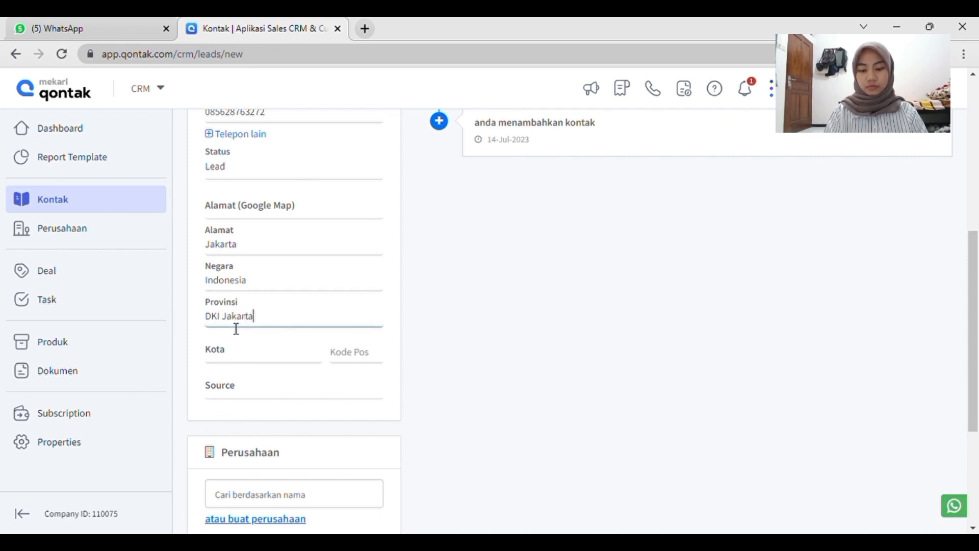
pyautogui.click(256, 360)
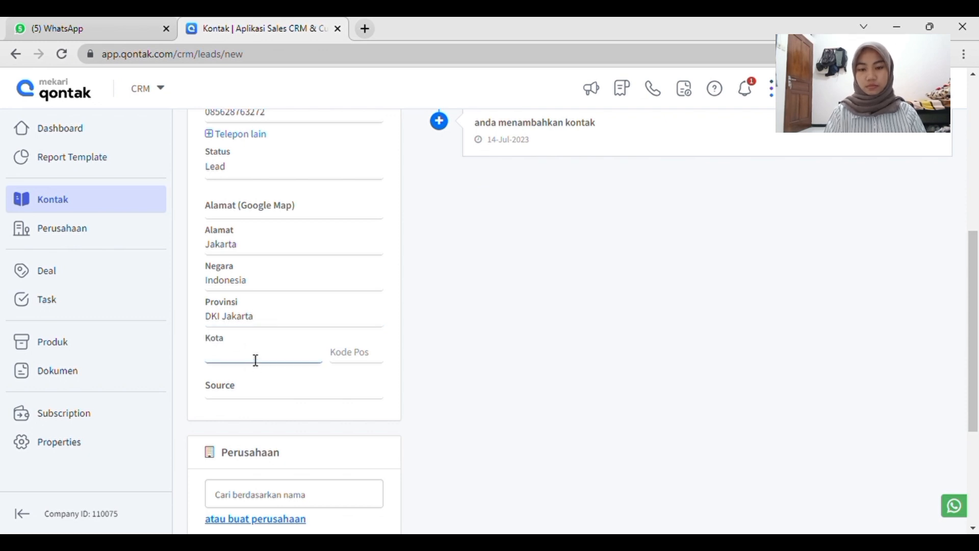
pyautogui.write('Jakarta')
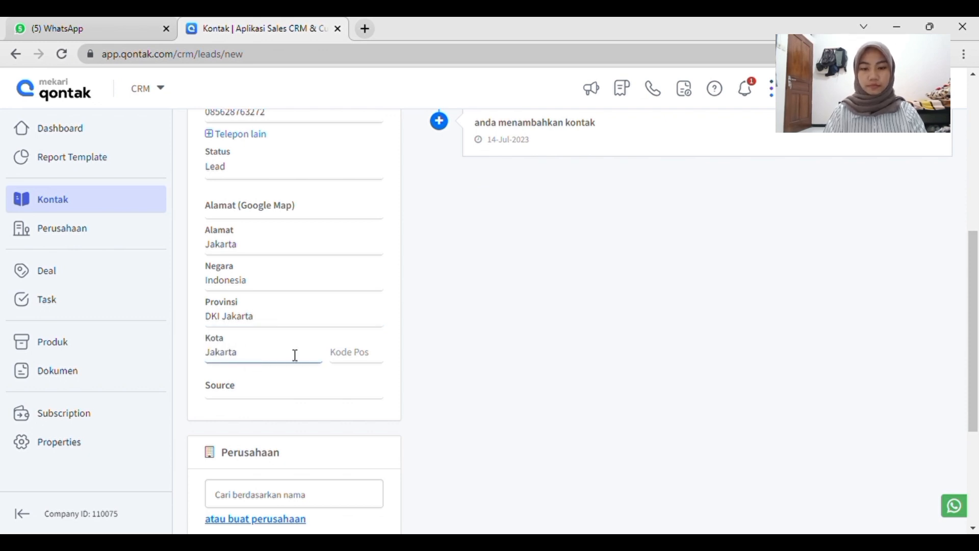
pyautogui.click(348, 360)
pyautogui.write('411527')
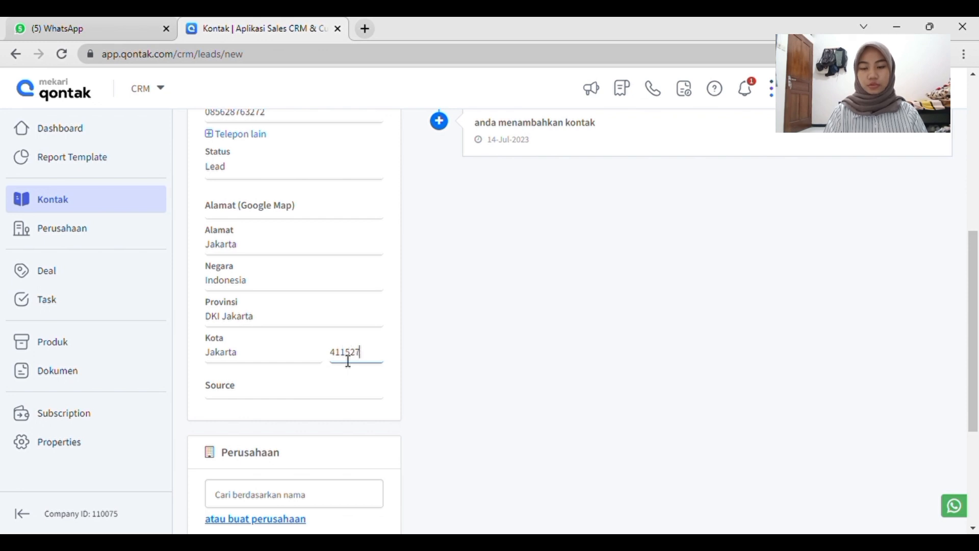
# Review the available lead sources and set the contact's Source to Website.
pyautogui.click(298, 396)
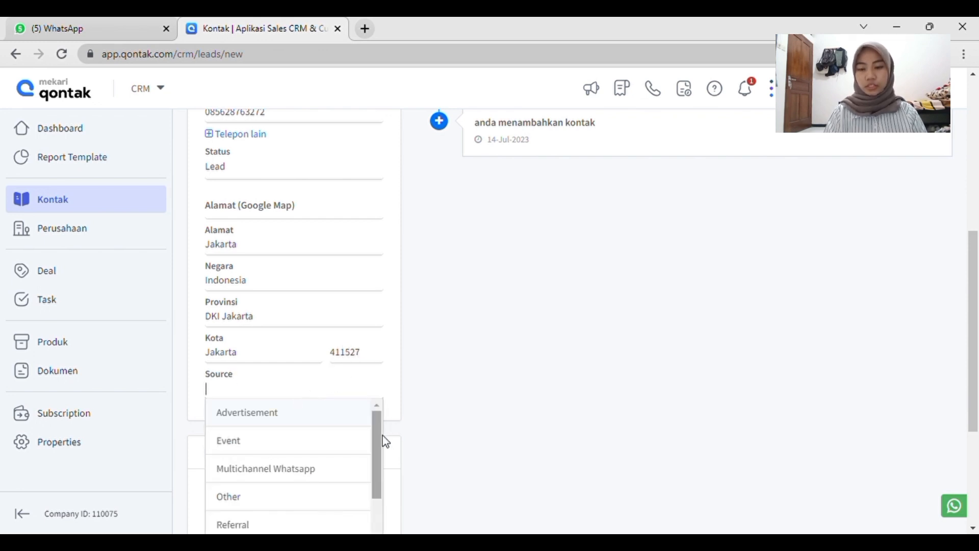
pyautogui.scroll(-2, 343, 437)
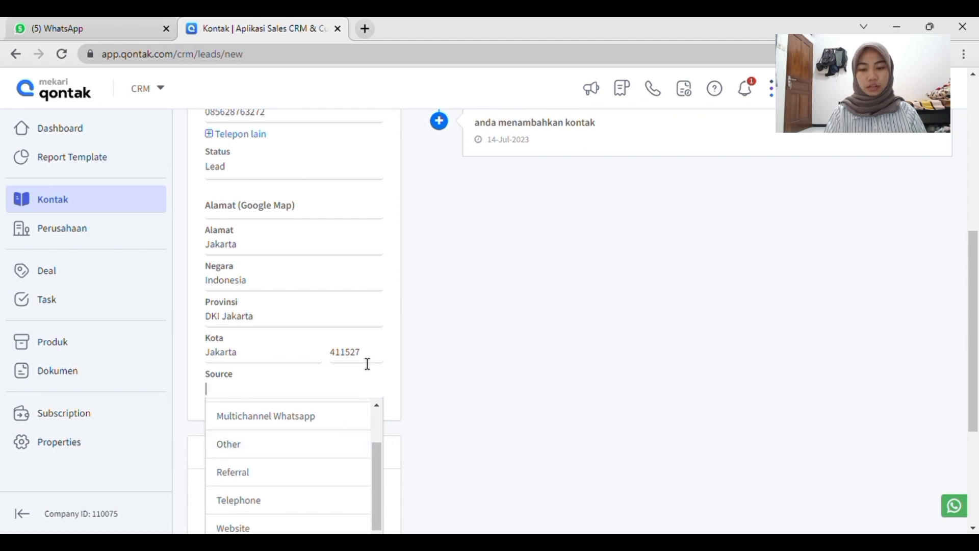
pyautogui.scroll(-1, 367, 364)
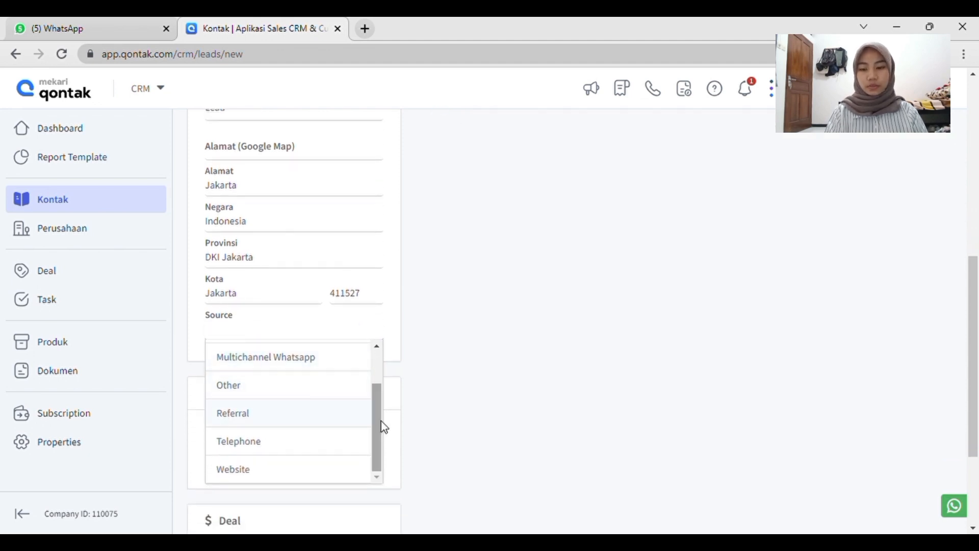
pyautogui.scroll(1, 301, 430)
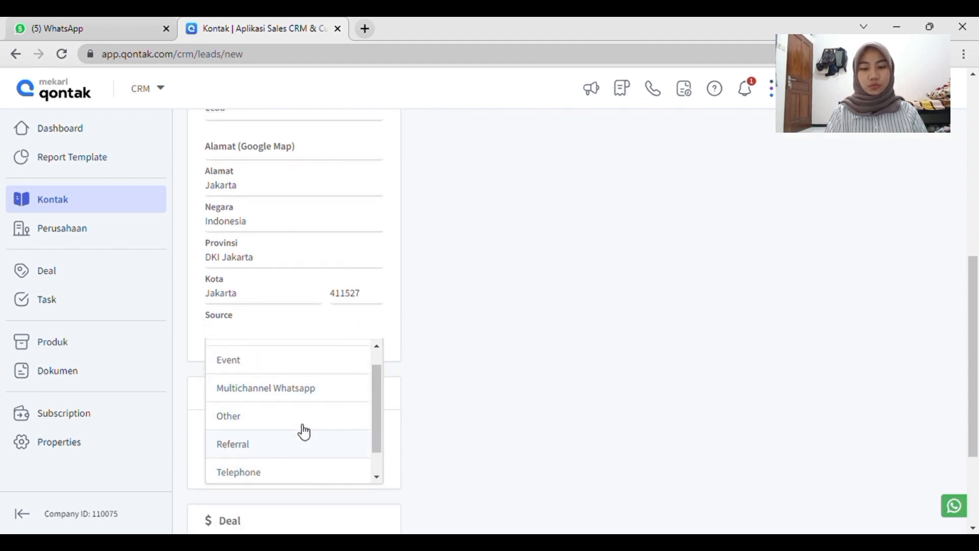
pyautogui.scroll(-3, 322, 393)
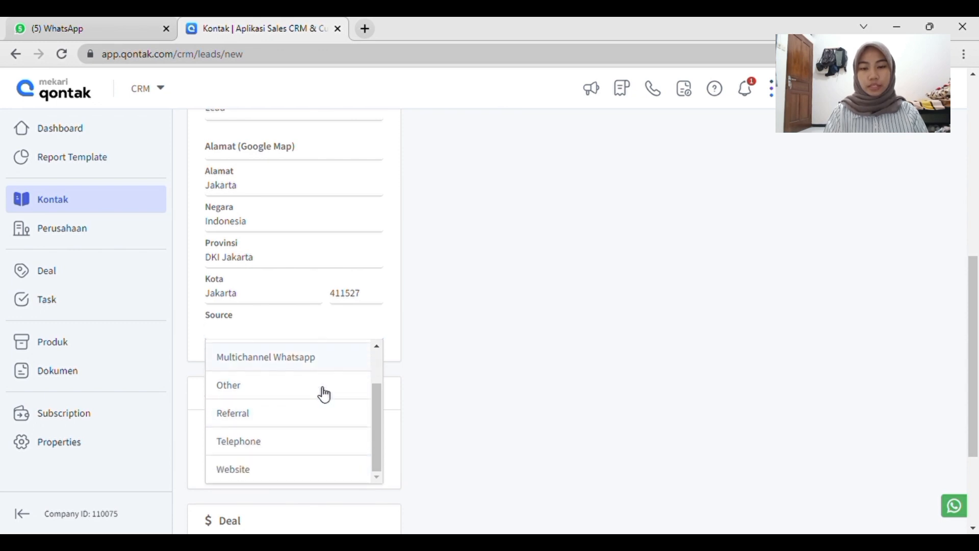
pyautogui.scroll(3, 313, 310)
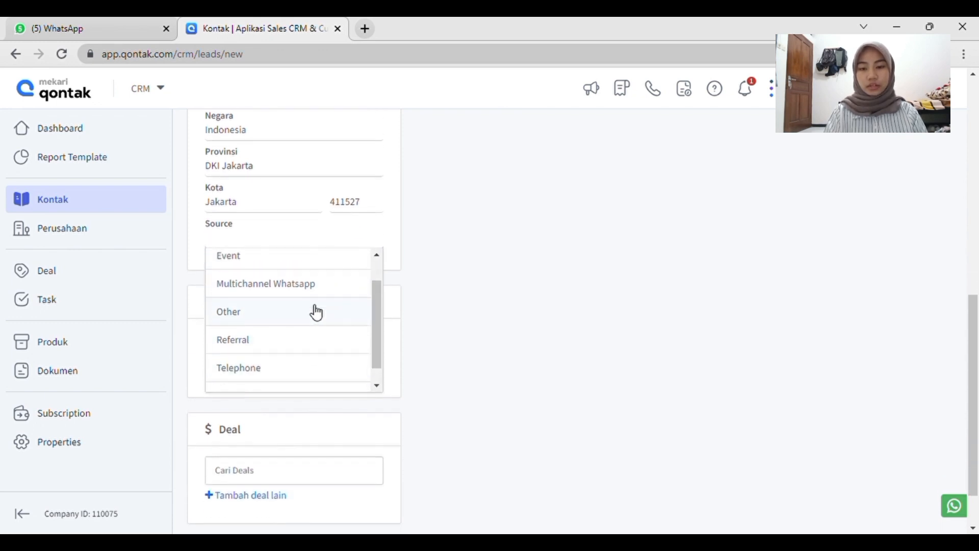
pyautogui.scroll(-2, 326, 298)
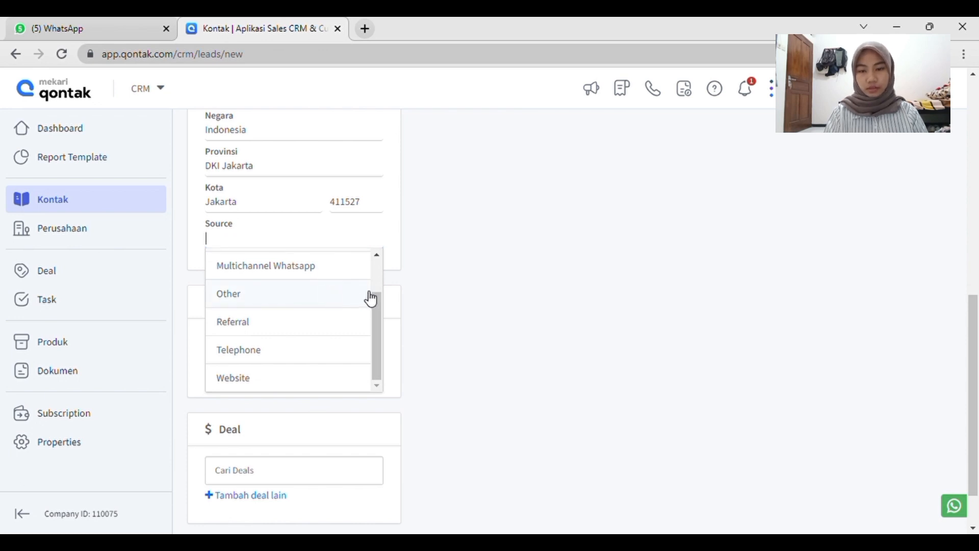
pyautogui.moveTo(376, 302); pyautogui.dragTo(375, 252)
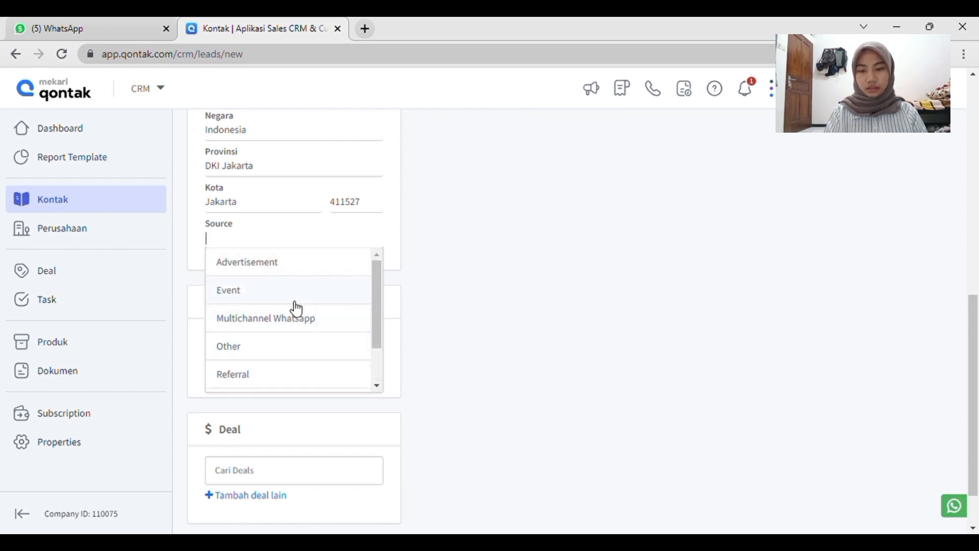
pyautogui.scroll(-2, 292, 349)
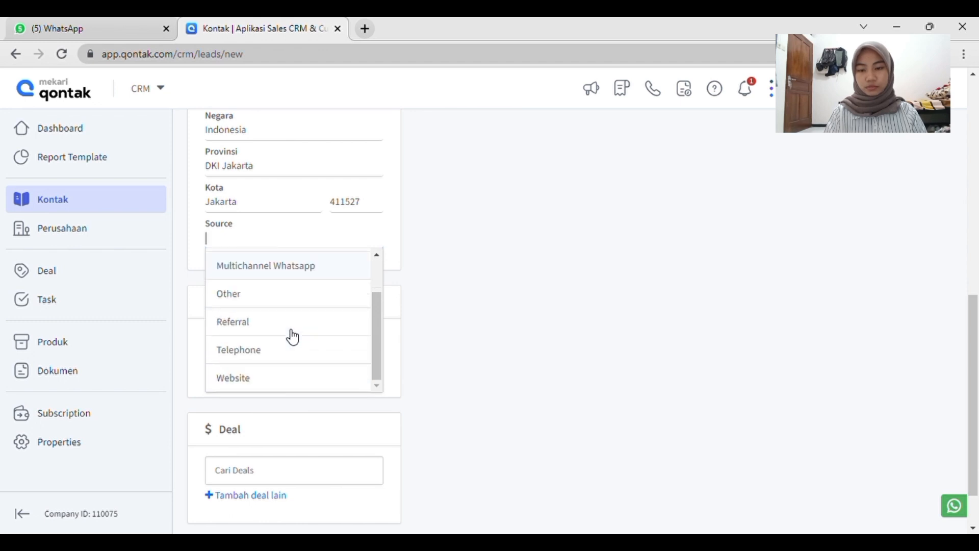
pyautogui.click(284, 380)
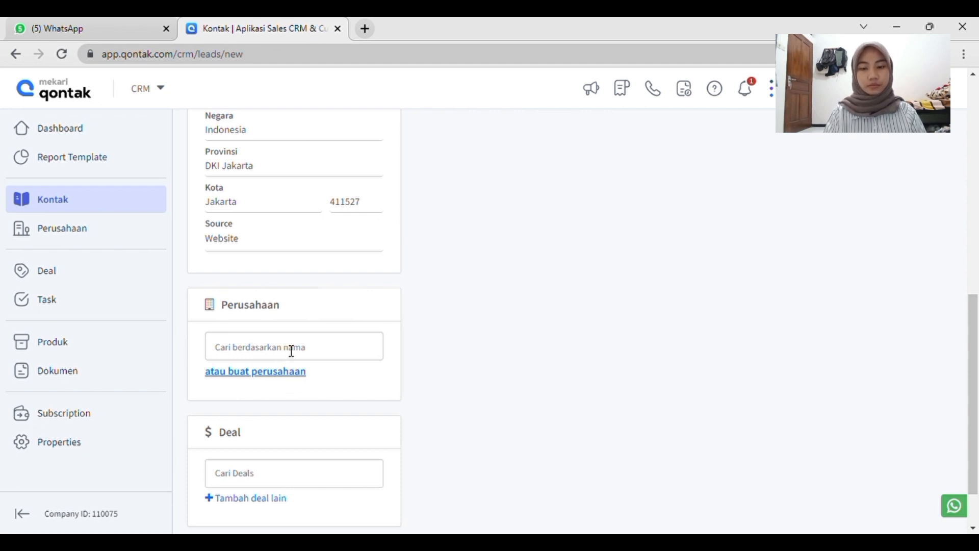
# Search the existing companies for "Ba" and link the contact to the company Baharudin.
pyautogui.click(317, 354)
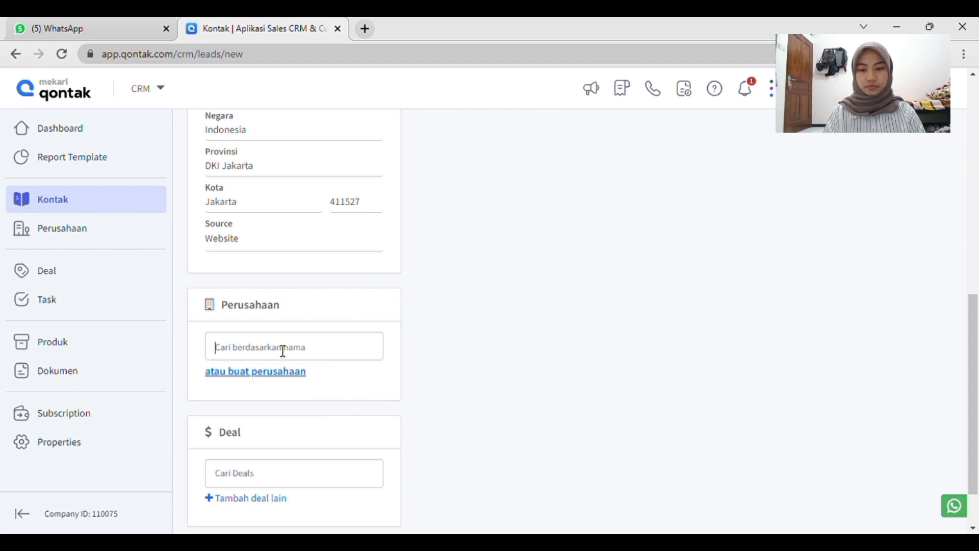
pyautogui.write('B')
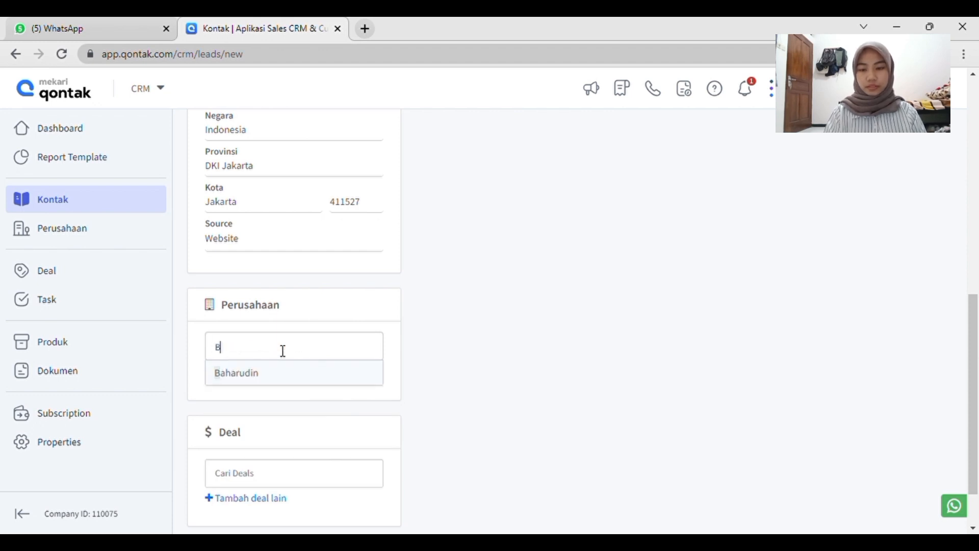
pyautogui.write('a')
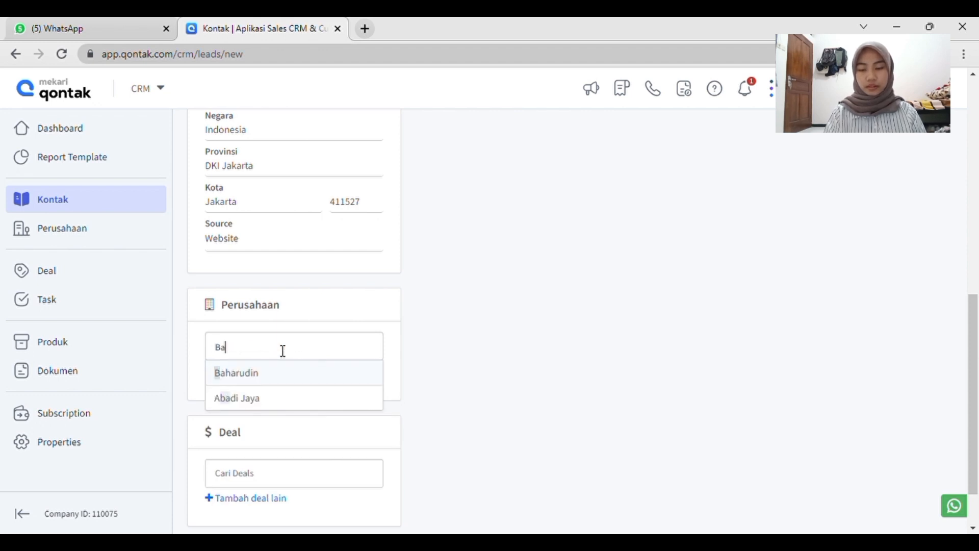
pyautogui.click(269, 376)
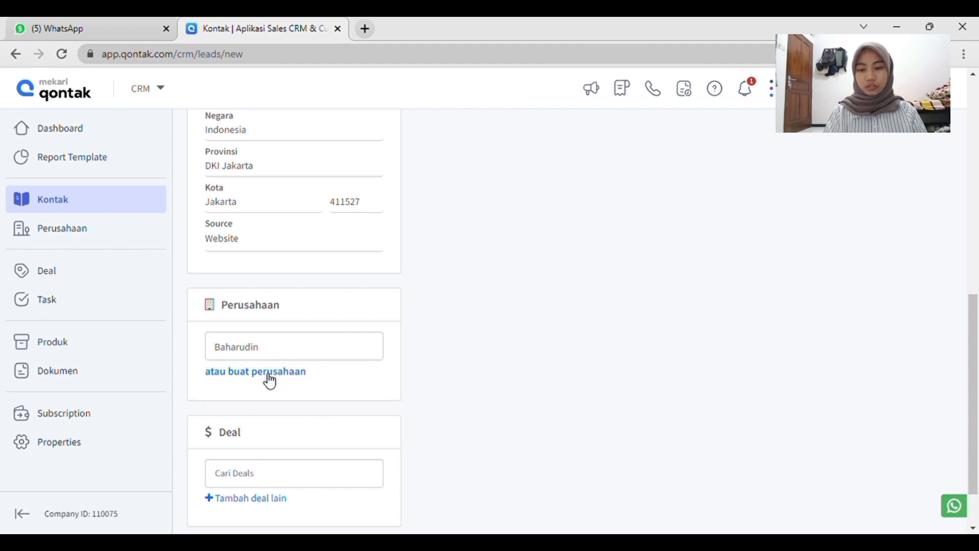
# Enter 500000 in the contact's Deal field.
pyautogui.scroll(-1, 301, 454)
pyautogui.click(291, 447)
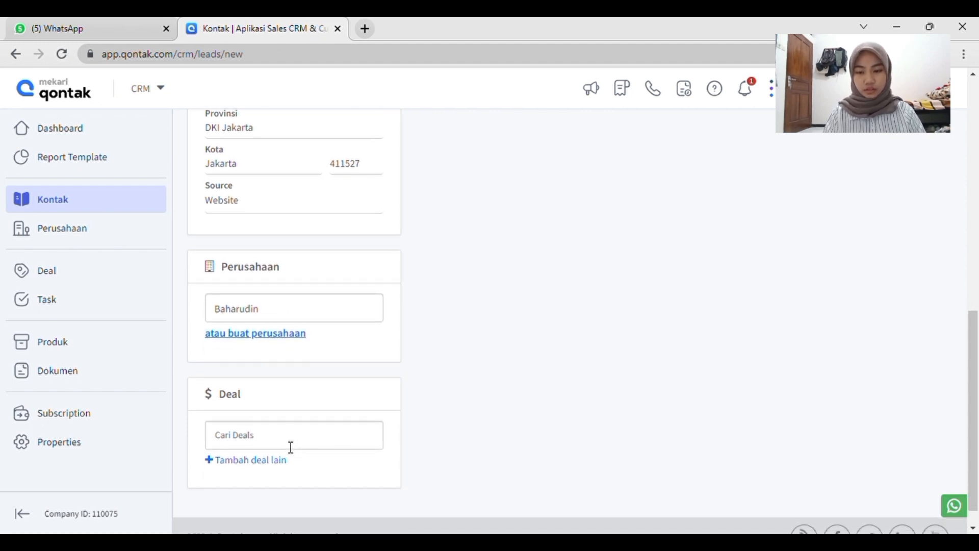
pyautogui.write('500000')
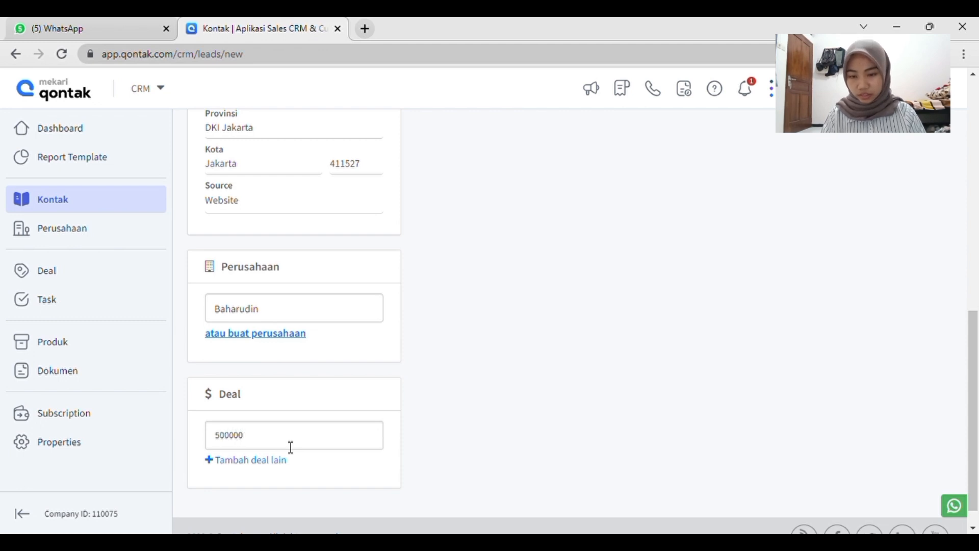
pyautogui.write('0')
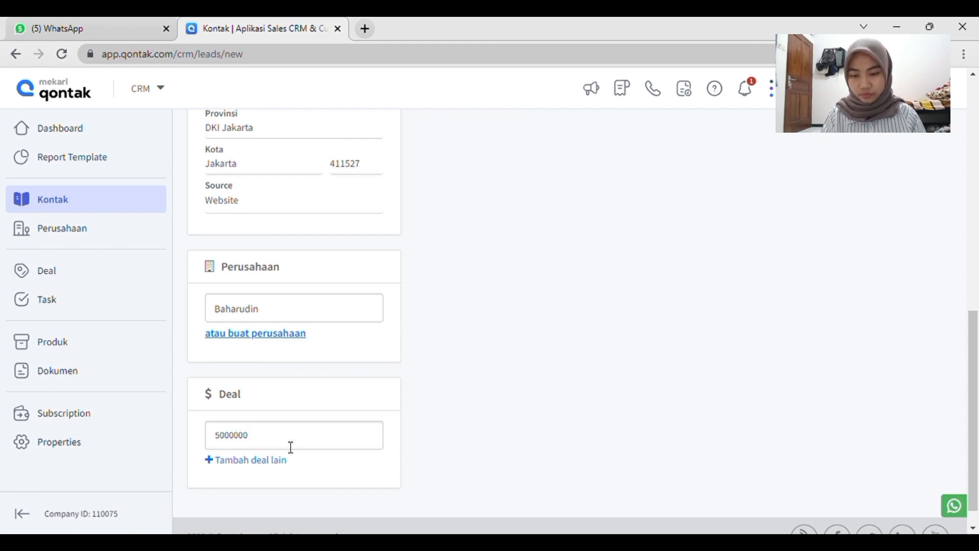
pyautogui.press('BackSpace')
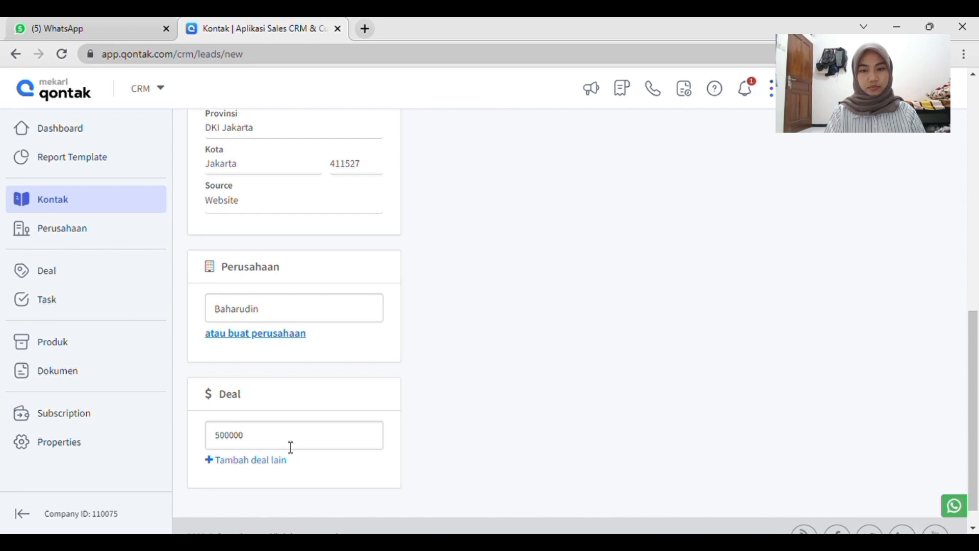
# Check the contact's call and document sections, and write the note "Persiapan transaksi" for the contact.
pyautogui.scroll(10, 427, 334)
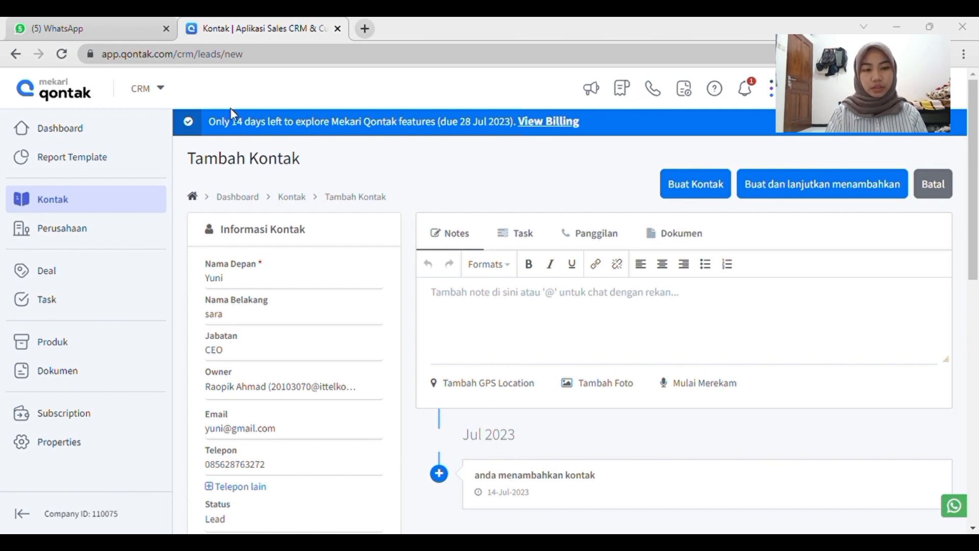
pyautogui.click(598, 234)
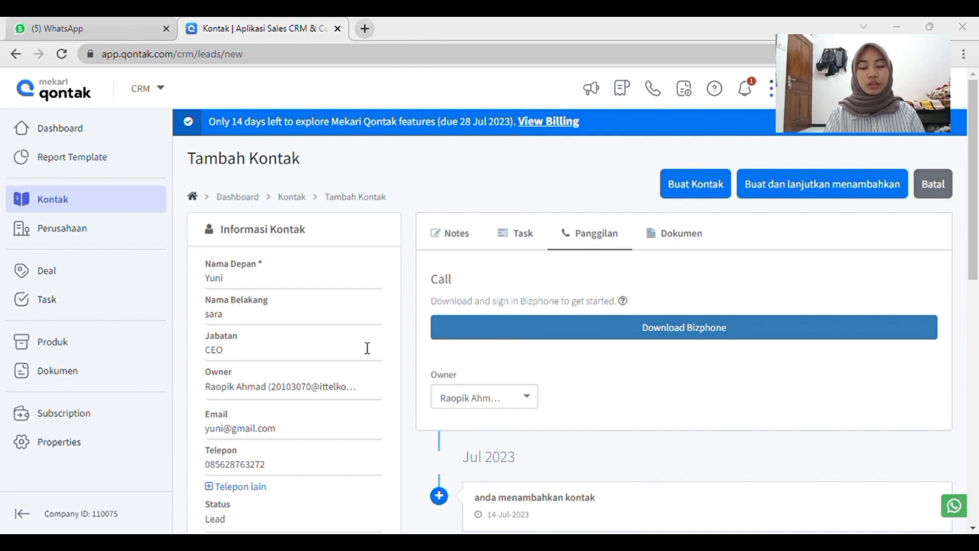
pyautogui.click(666, 242)
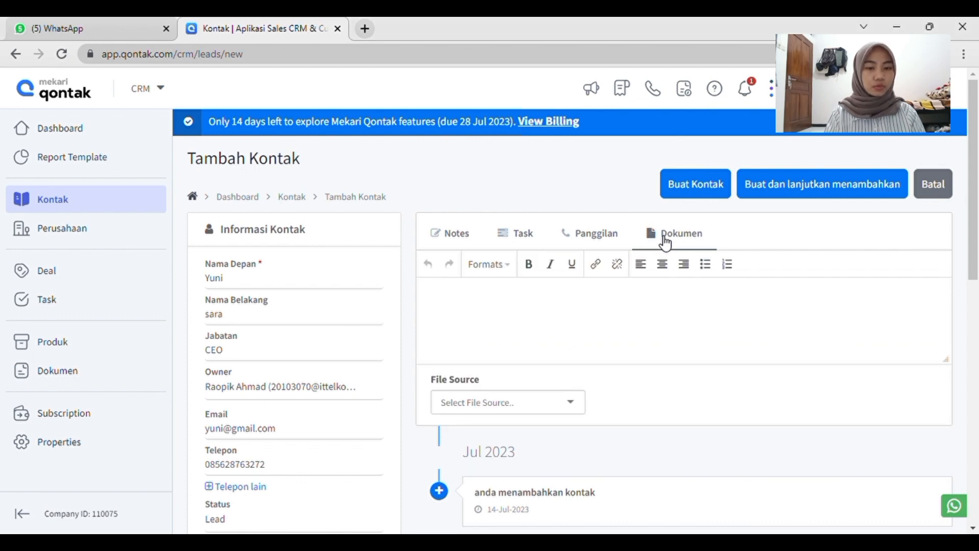
pyautogui.click(454, 238)
pyautogui.click(496, 302)
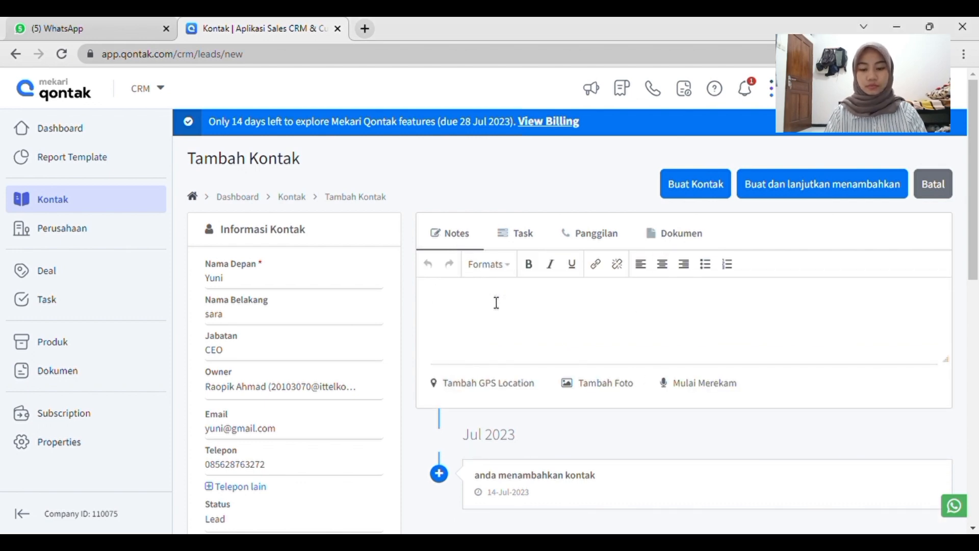
pyautogui.write('Persiapan ')
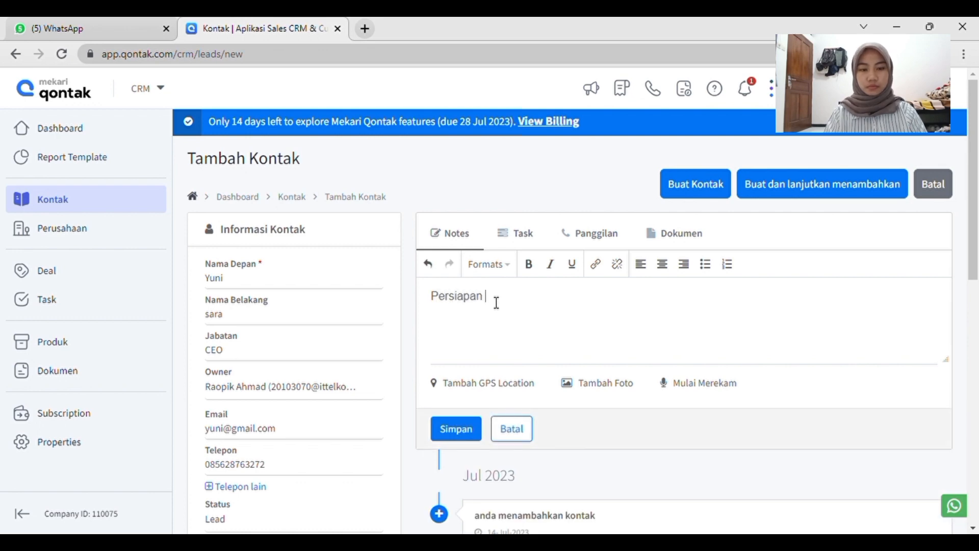
pyautogui.write('r')
pyautogui.write('rans')
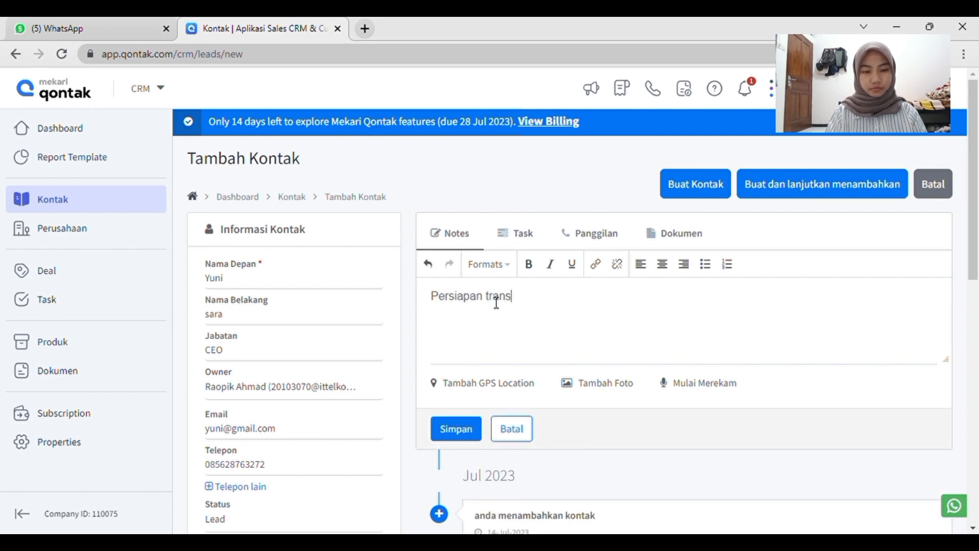
pyautogui.write('aksi')
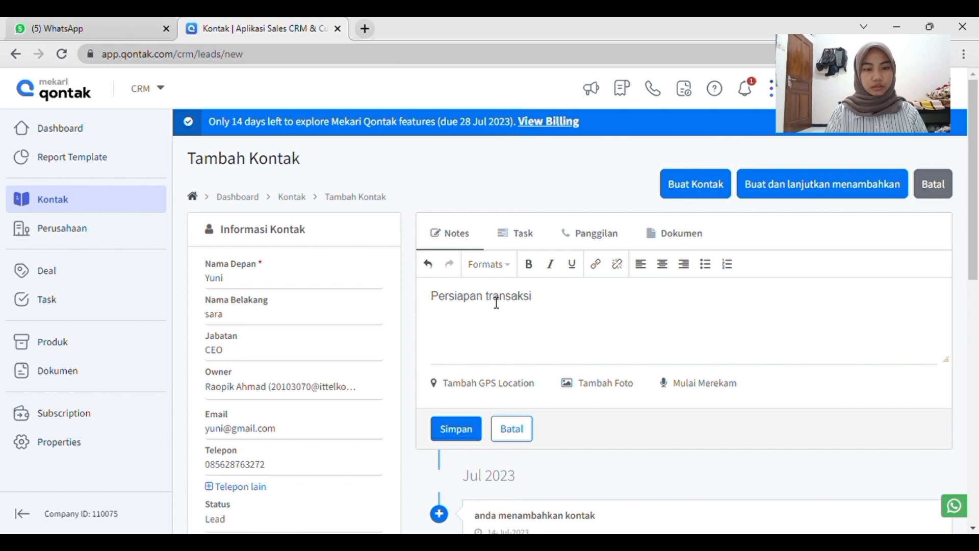
# Start a task for the new contact and name it "Negosiasi".
pyautogui.scroll(-1, 553, 387)
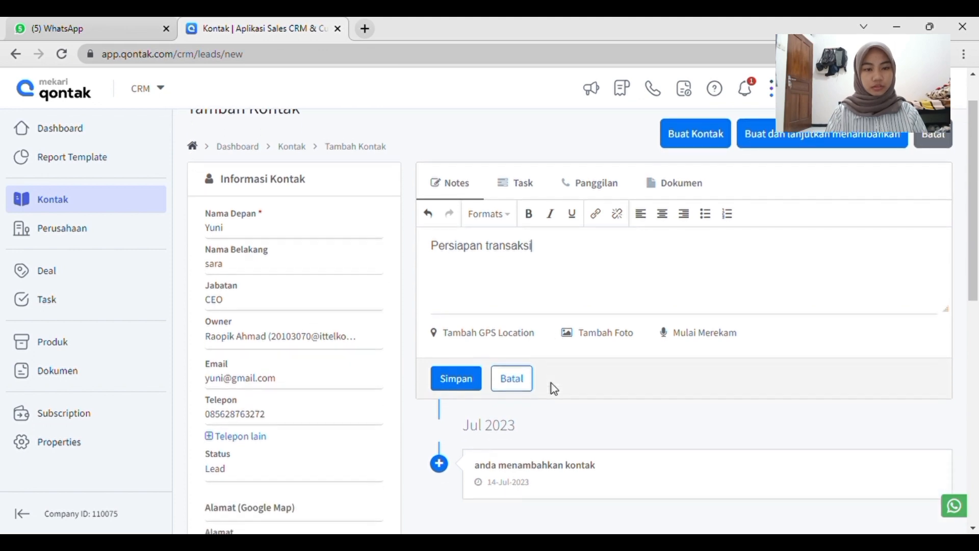
pyautogui.click(520, 186)
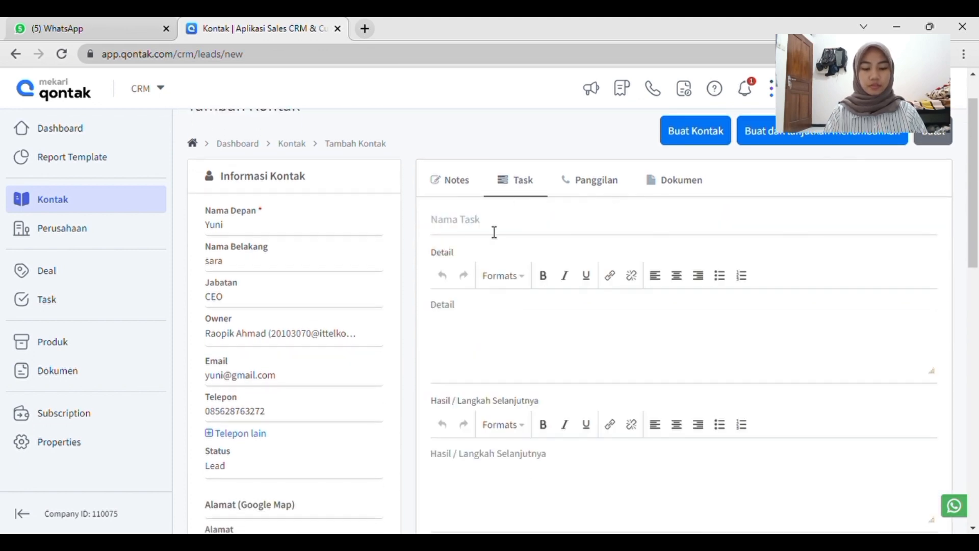
pyautogui.click(492, 230)
pyautogui.write('Negosisasi')
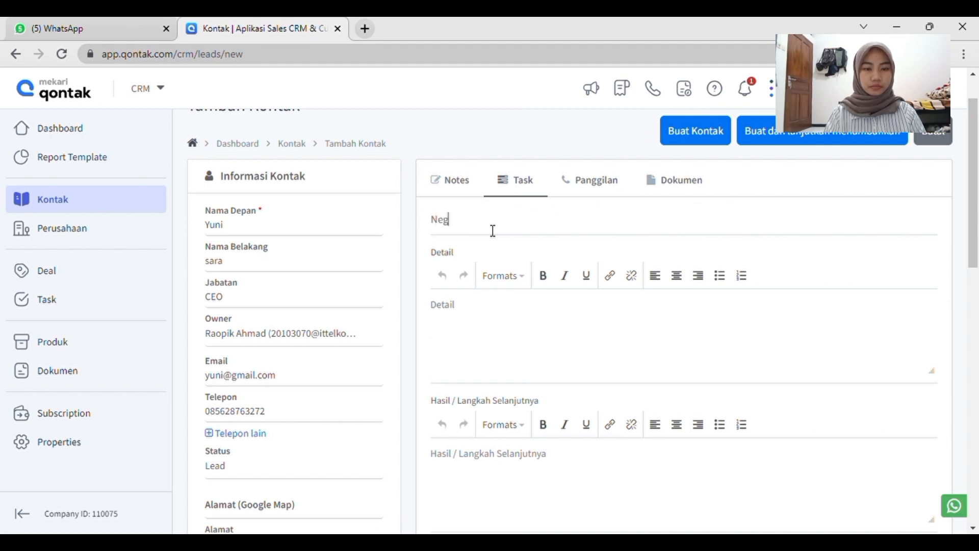
pyautogui.press('BackSpace')
pyautogui.press('BackSpace')
pyautogui.press('BackSpace')
pyautogui.press('BackSpace')
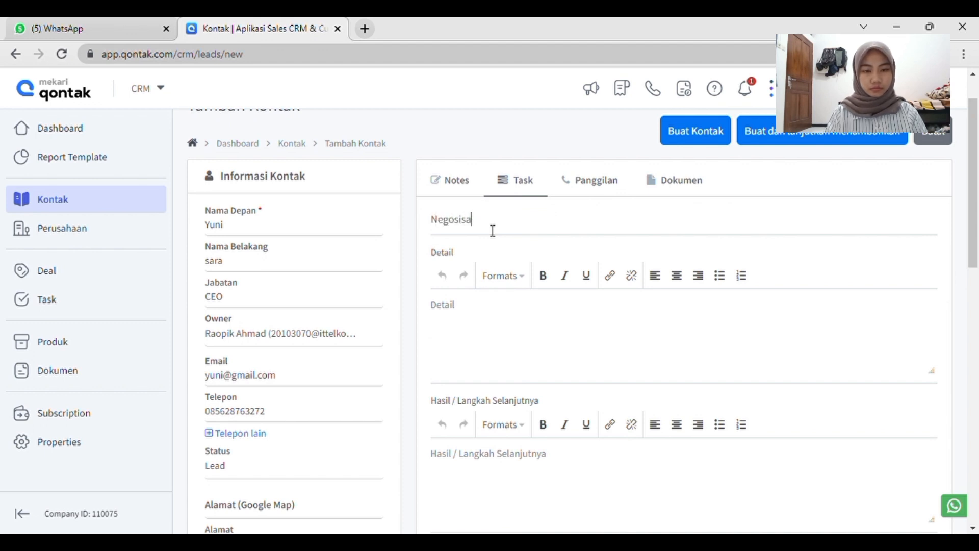
pyautogui.write('asi')
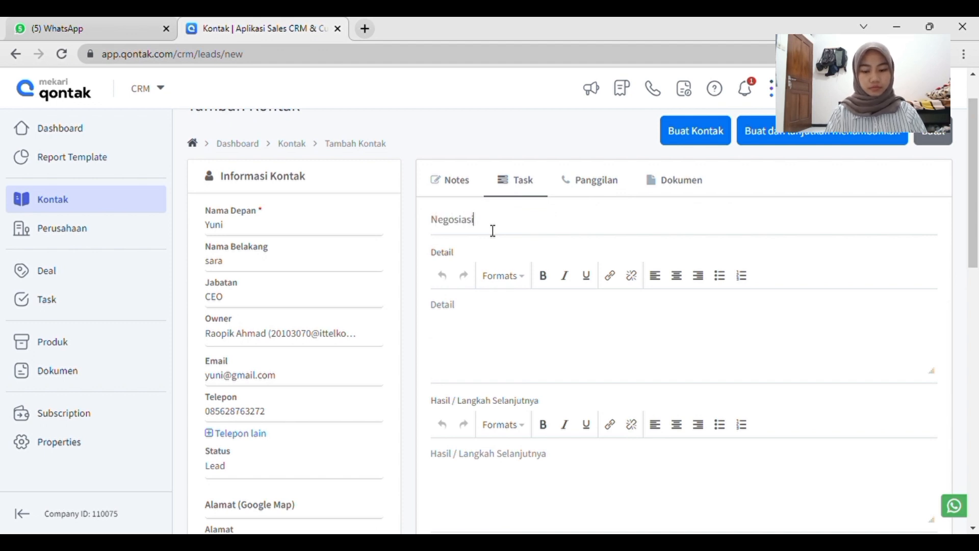
# Fill in the task's Detail with "perlu persiapan transaksi yang matang".
pyautogui.click(481, 314)
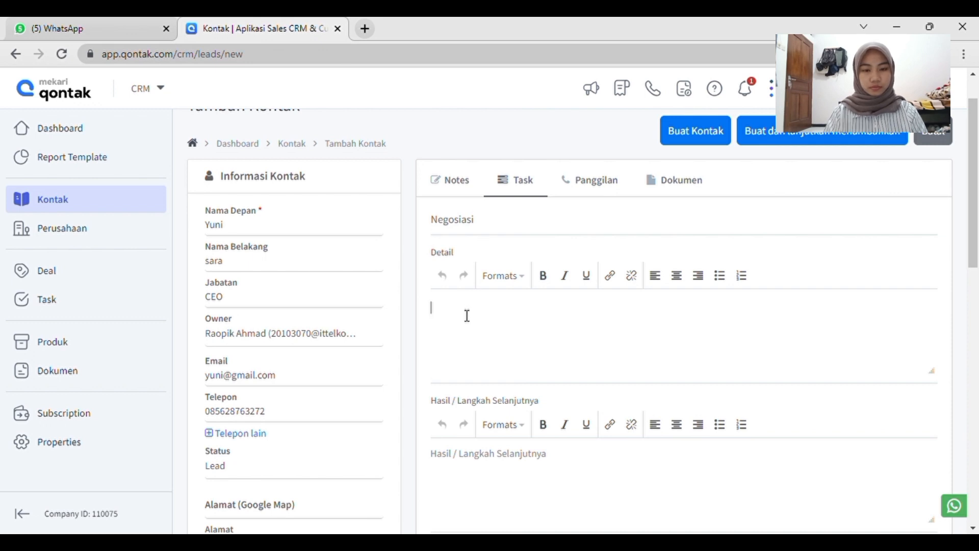
pyautogui.write('perlu di')
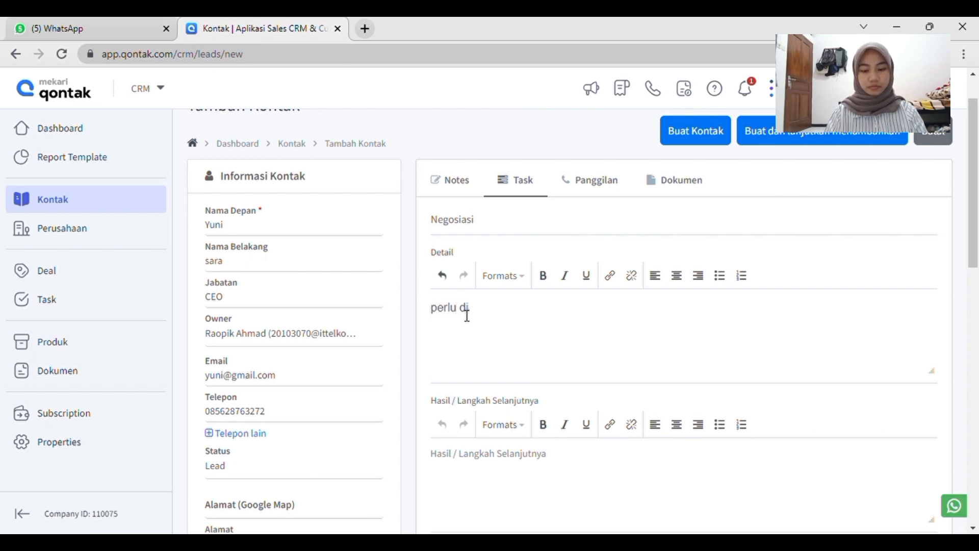
pyautogui.press('BackSpace')
pyautogui.press('BackSpace')
pyautogui.write('persiapan ')
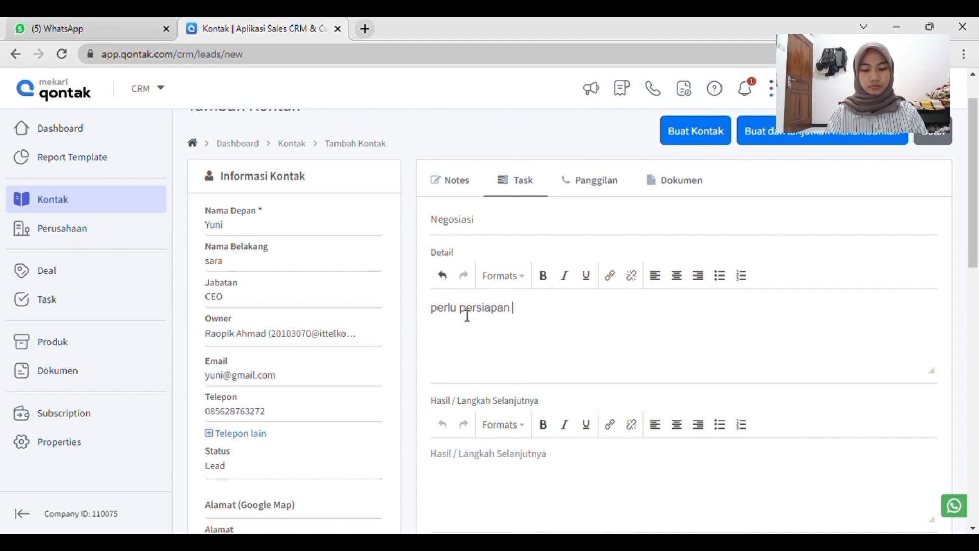
pyautogui.write('transaksi yang matang')
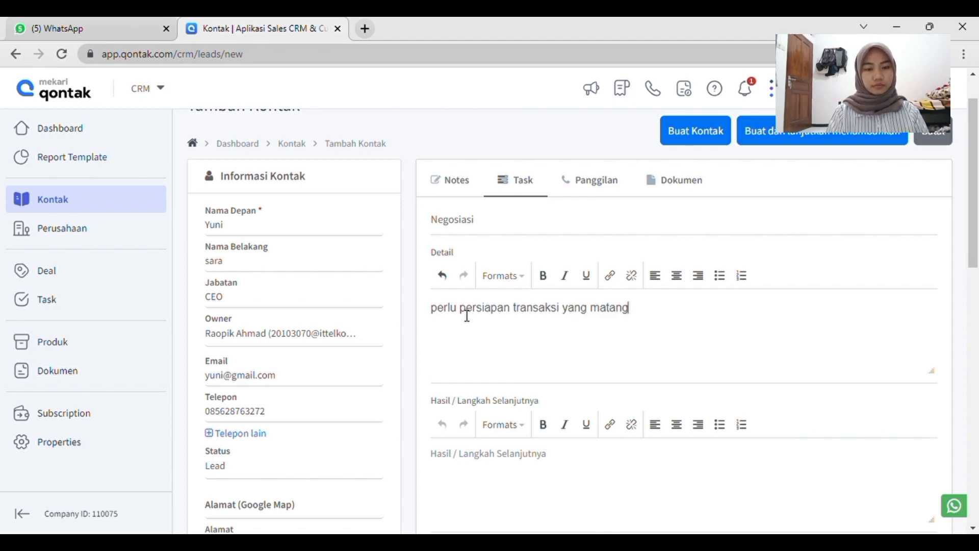
pyautogui.scroll(-3, 466, 315)
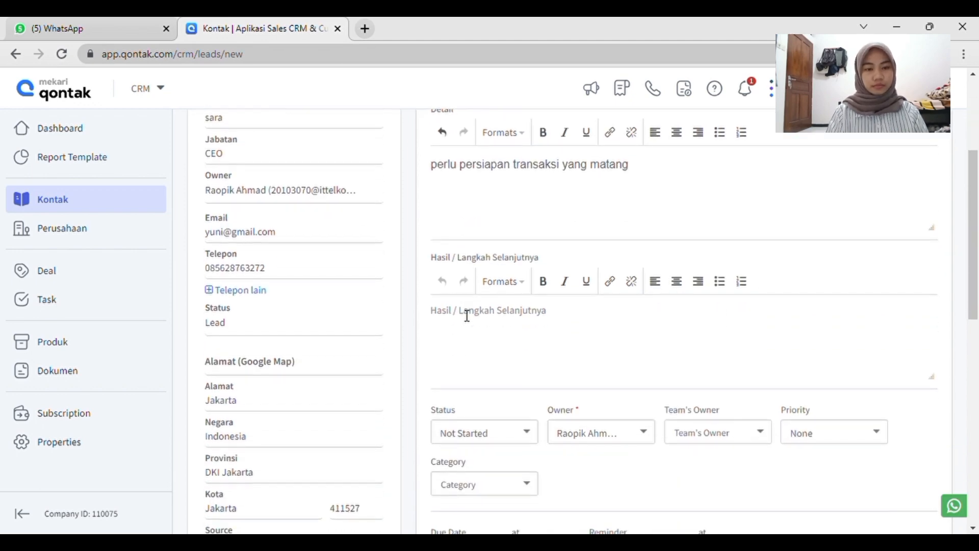
# Review the completed contact and task details, and create the contact.
pyautogui.scroll(2, 467, 316)
pyautogui.scroll(-3, 467, 315)
pyautogui.scroll(5, 467, 316)
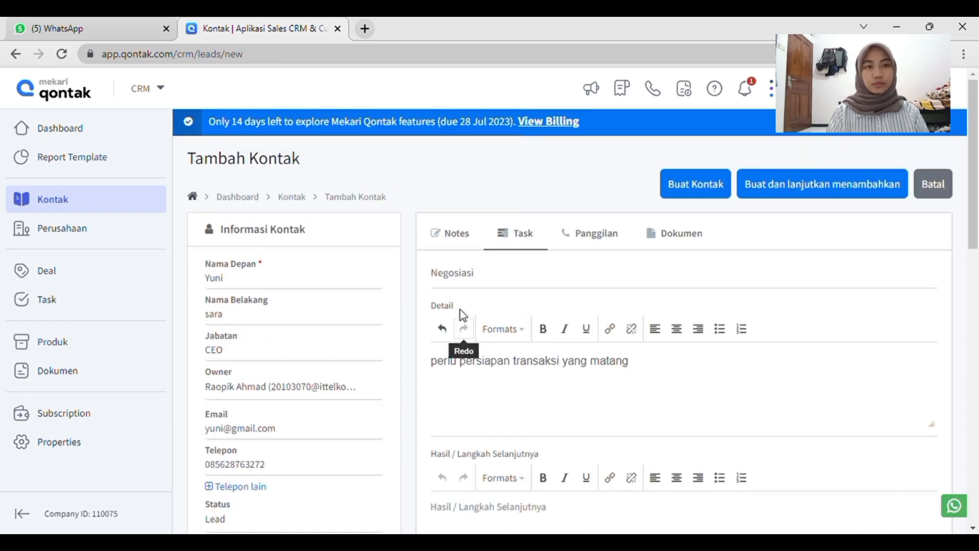
pyautogui.scroll(-3, 460, 310)
pyautogui.scroll(-5, 288, 339)
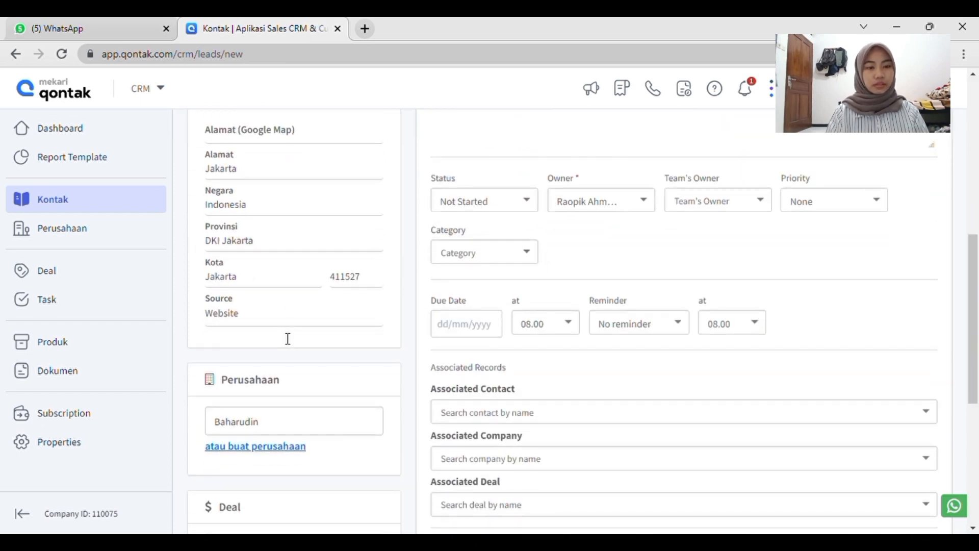
pyautogui.scroll(8, 316, 257)
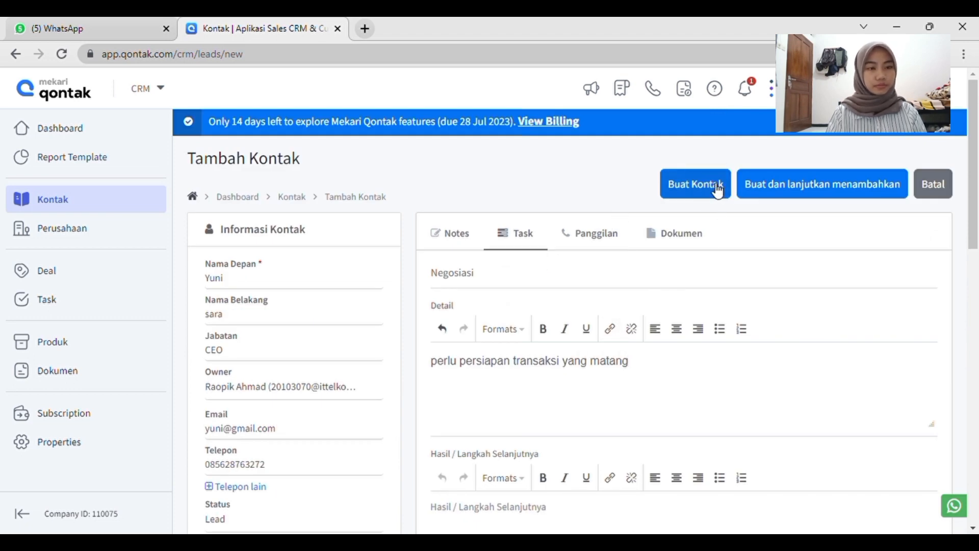
pyautogui.click(718, 190)
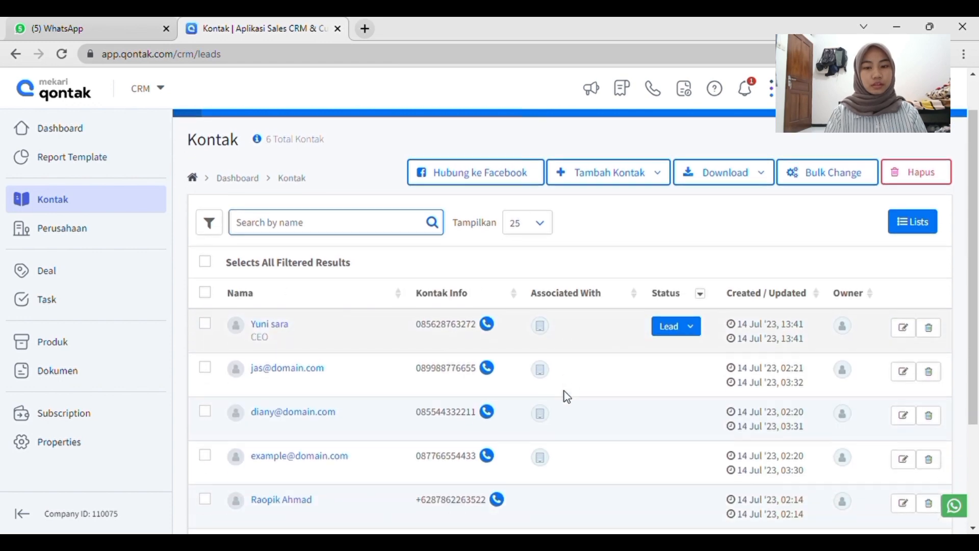
# Add multiple contacts at once by uploading the file cobadatakontak.xlsx.
pyautogui.scroll(-1, 564, 396)
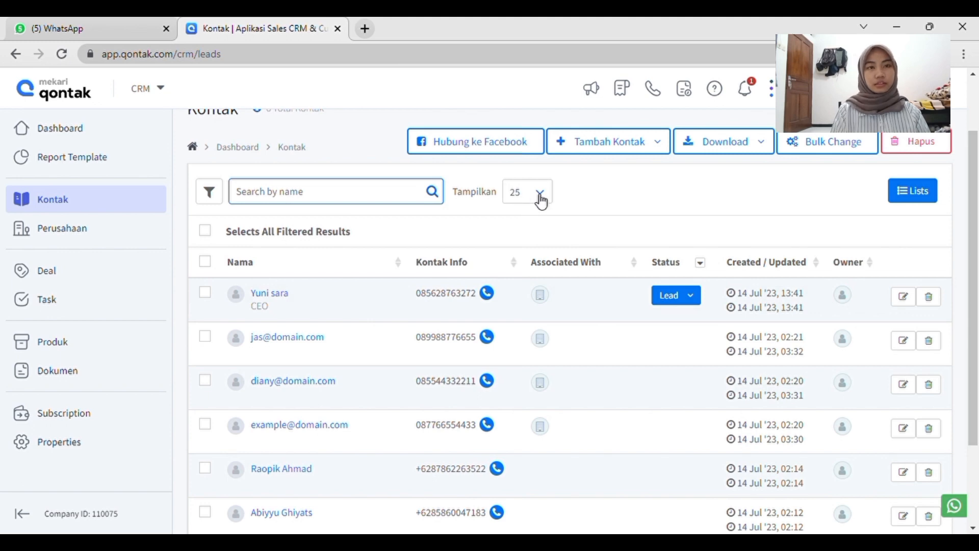
pyautogui.click(622, 148)
pyautogui.click(614, 200)
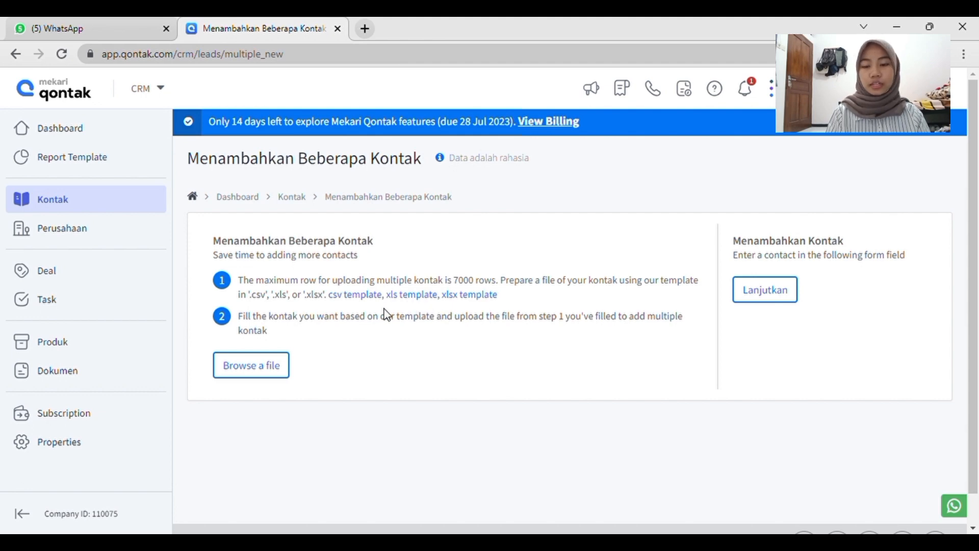
pyautogui.click(252, 371)
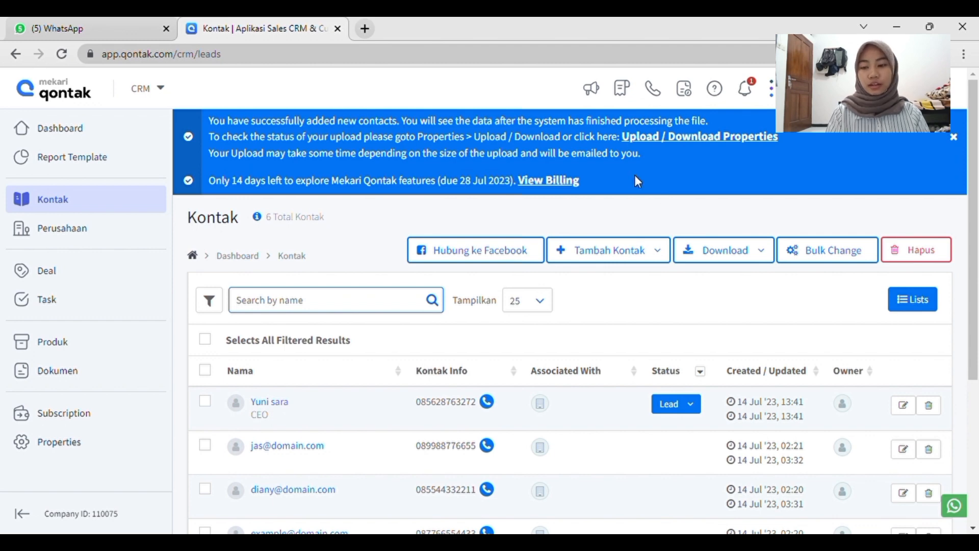
# Check the progress of the contact upload in the Upload / Download properties.
pyautogui.click(101, 437)
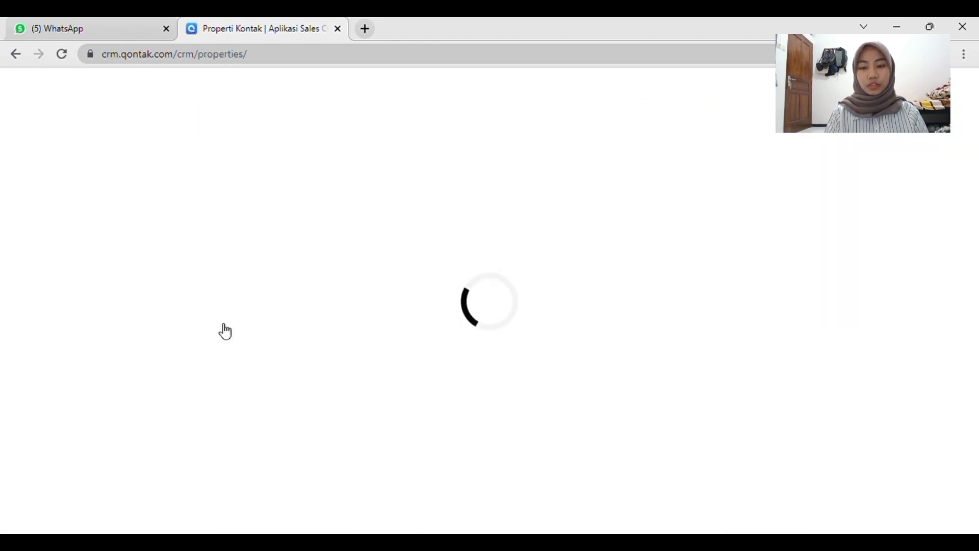
pyautogui.scroll(-1, 268, 390)
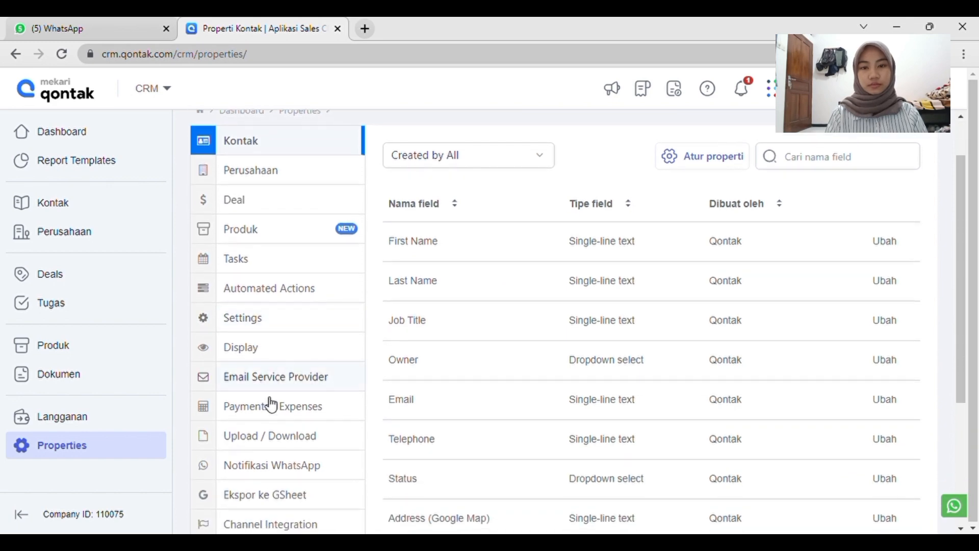
pyautogui.click(278, 437)
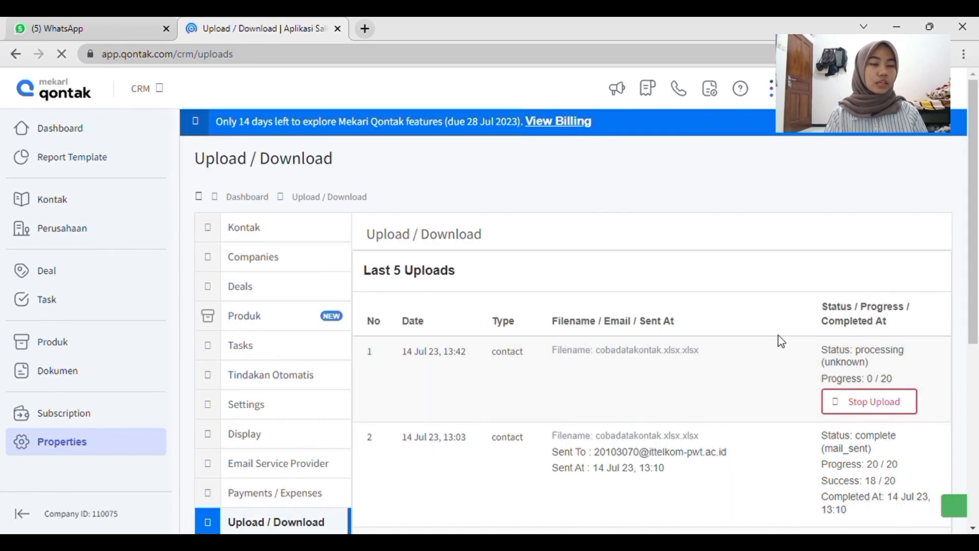
pyautogui.scroll(-3, 779, 339)
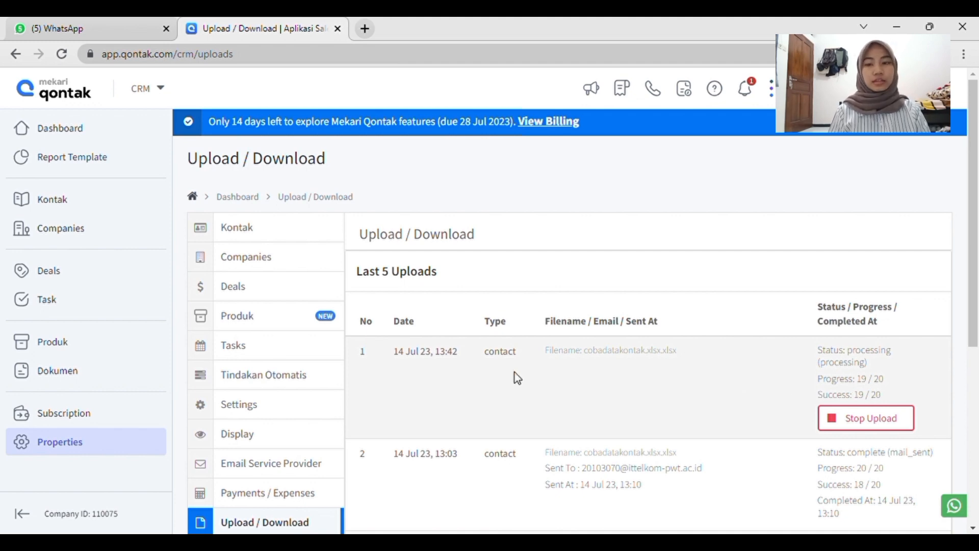
# Return to the contact list and examine the uploaded contacts with their job titles and statuses.
pyautogui.click(89, 208)
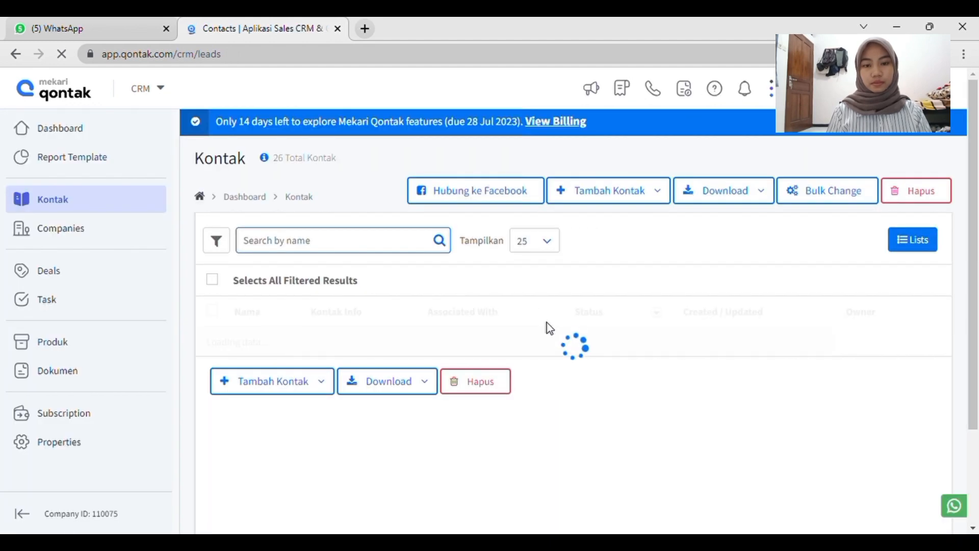
pyautogui.scroll(-3, 565, 393)
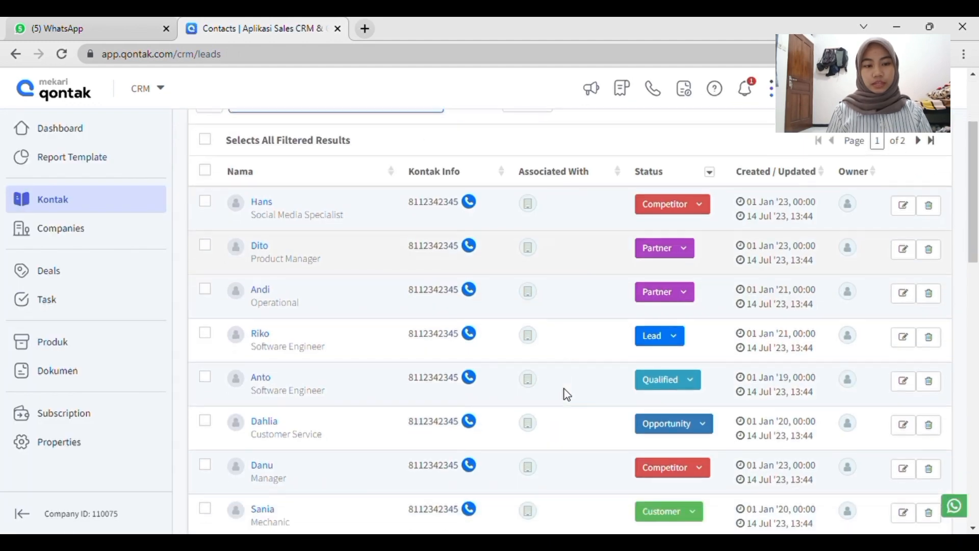
pyautogui.scroll(-3, 565, 393)
pyautogui.scroll(-10, 565, 393)
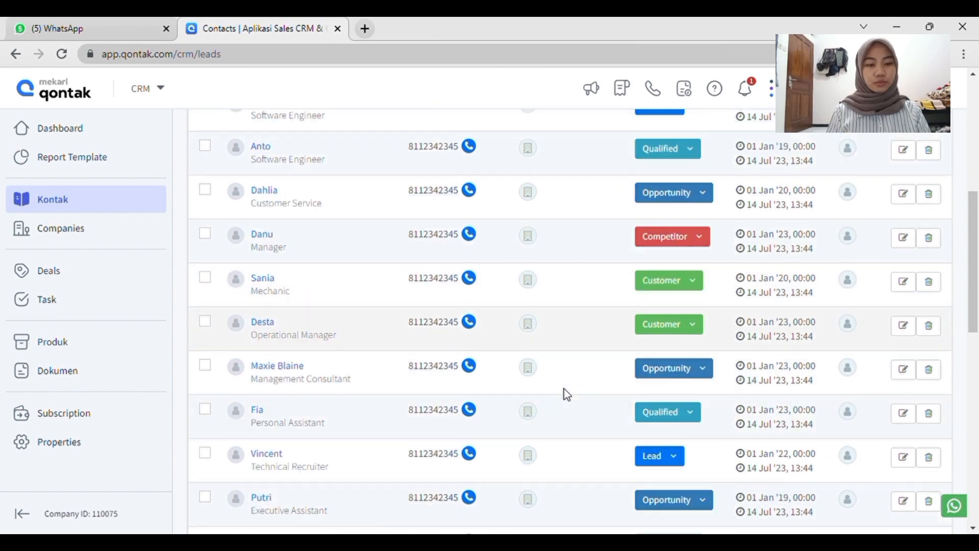
pyautogui.scroll(-3, 565, 394)
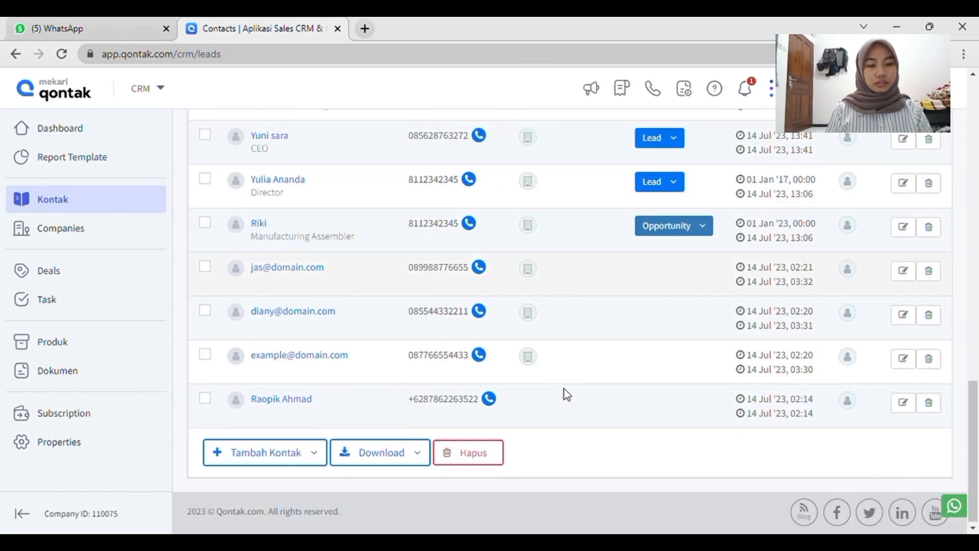
pyautogui.scroll(20, 565, 394)
pyautogui.scroll(-2, 565, 394)
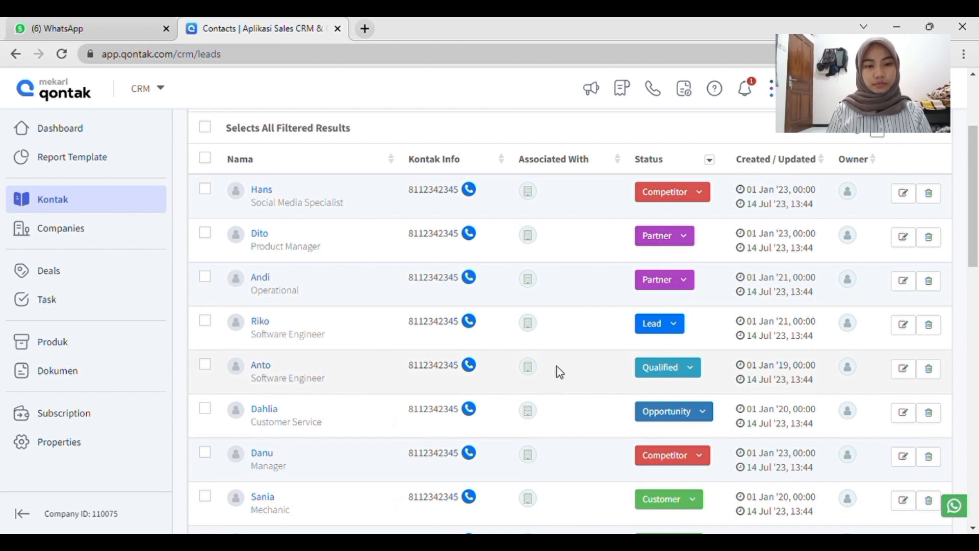
pyautogui.scroll(3, 557, 366)
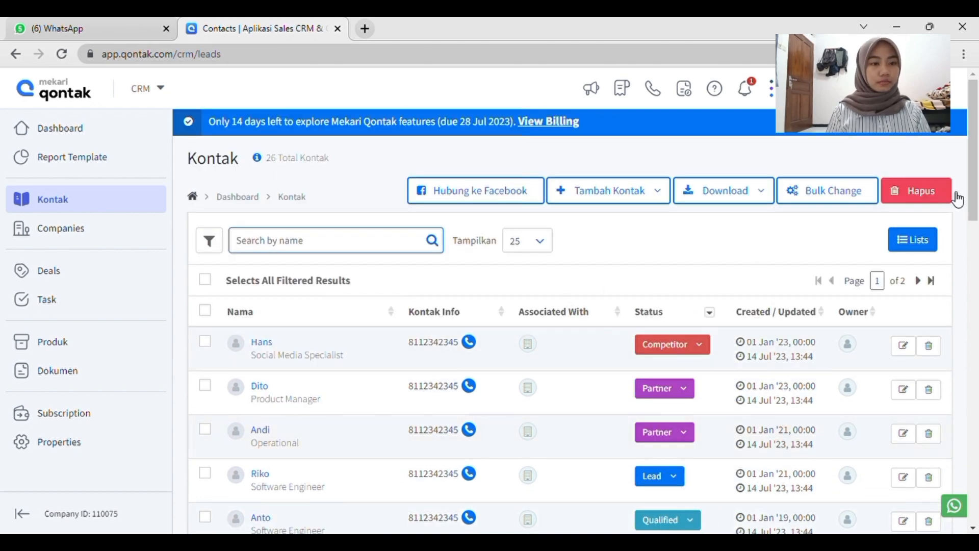
pyautogui.scroll(-1, 957, 199)
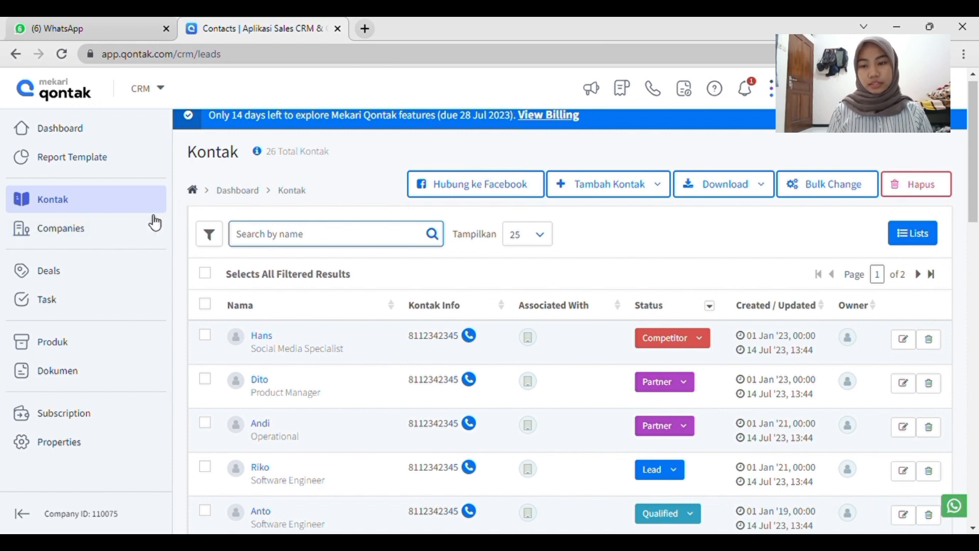
# Go to the company list and look through its entries, types and owners.
pyautogui.click(92, 230)
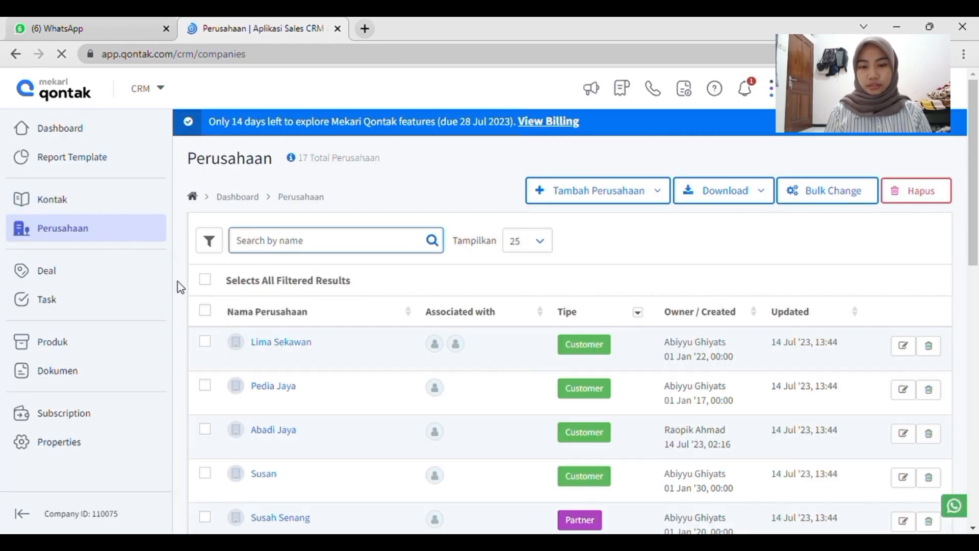
pyautogui.scroll(-2, 337, 324)
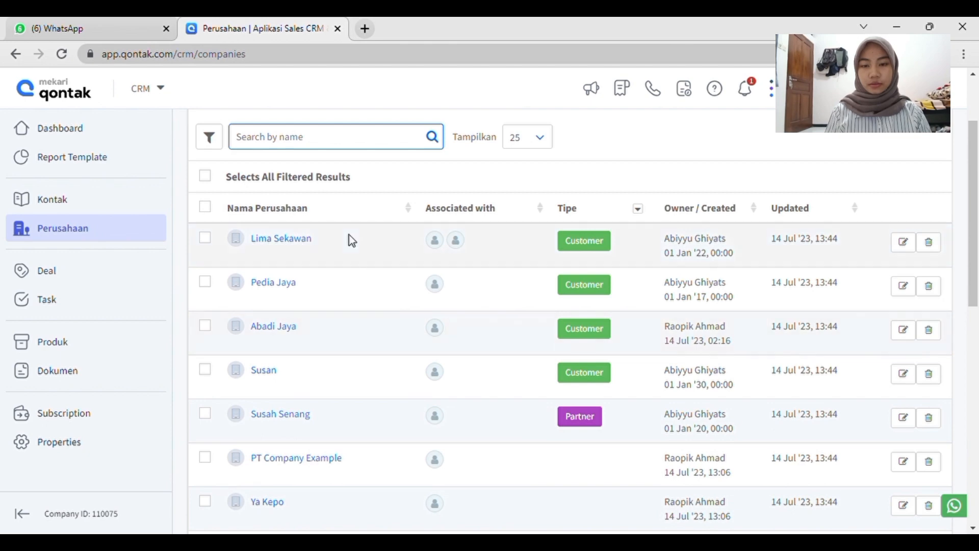
pyautogui.scroll(2, 350, 240)
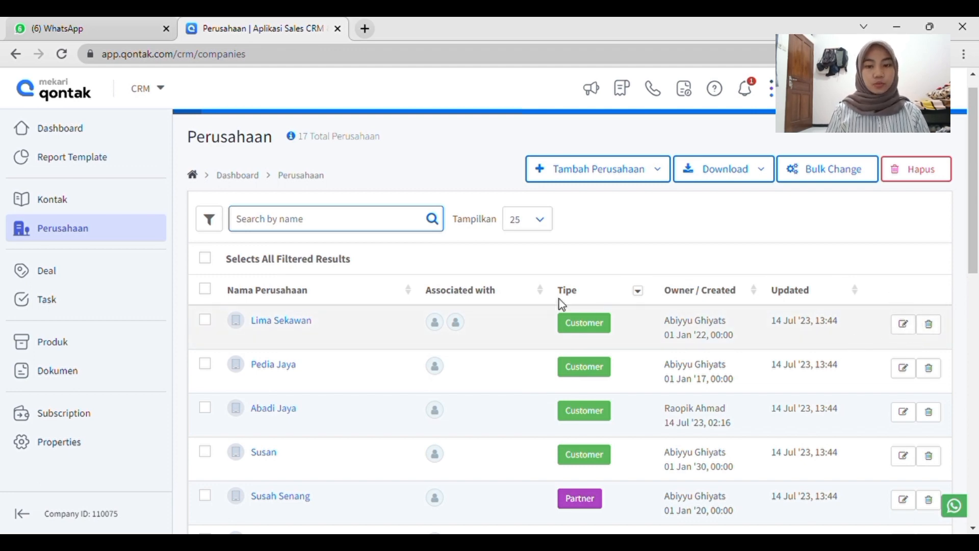
# Open the company Lima Sekawan for editing and change its company name to "PT Lima Sekawan".
pyautogui.click(290, 321)
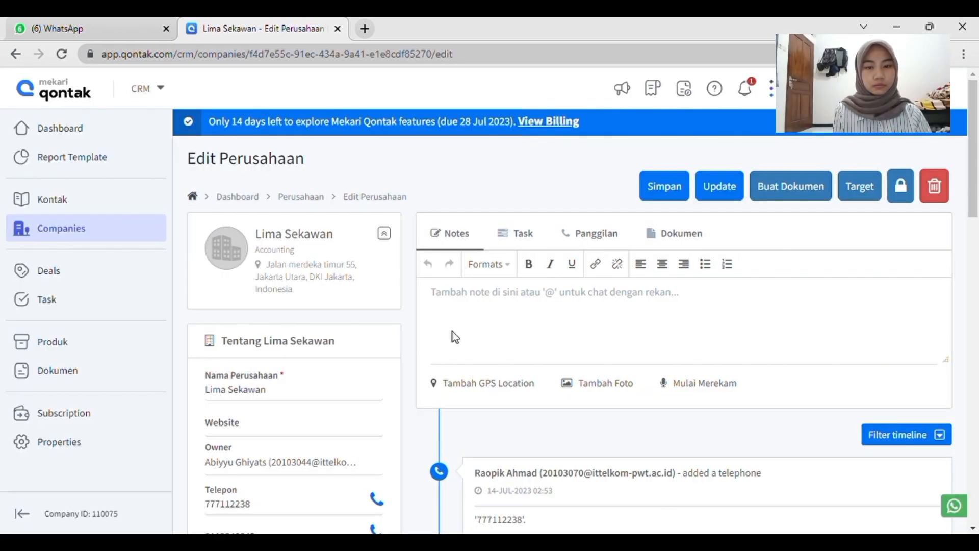
pyautogui.scroll(-1, 454, 336)
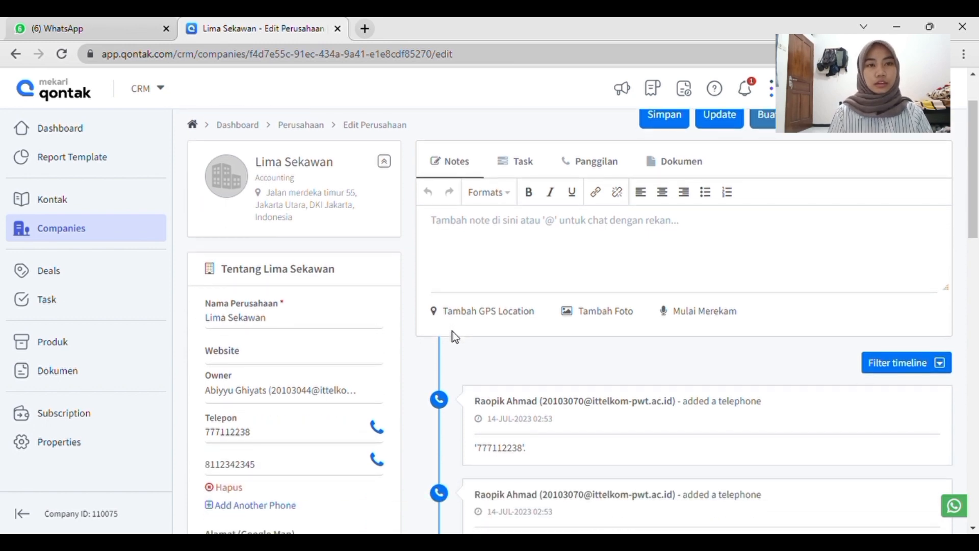
pyautogui.scroll(-2, 369, 292)
pyautogui.scroll(5, 368, 291)
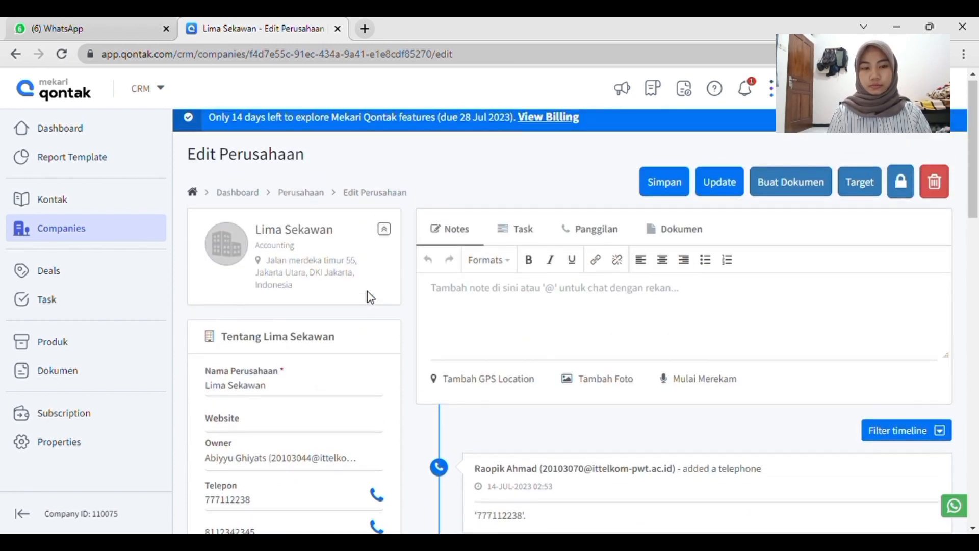
pyautogui.scroll(-3, 229, 359)
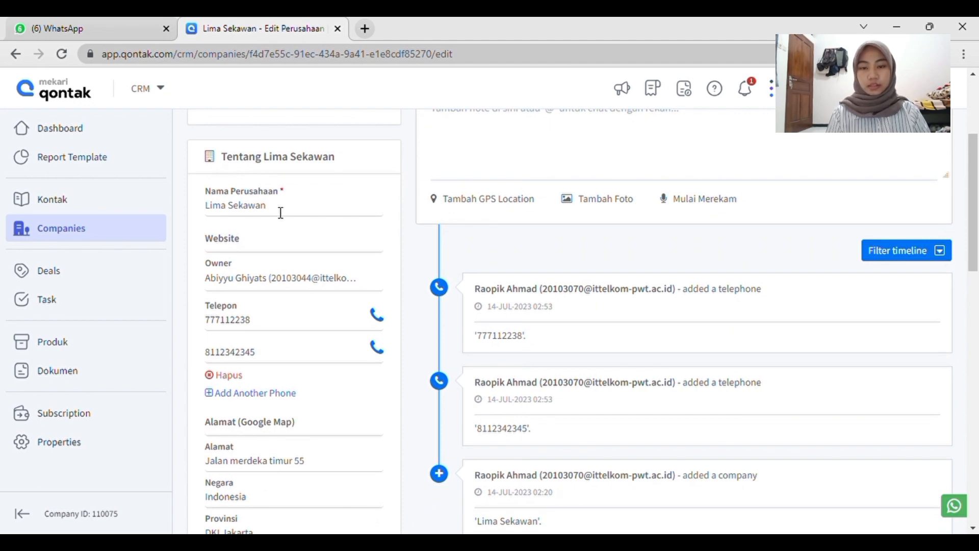
pyautogui.click(206, 208)
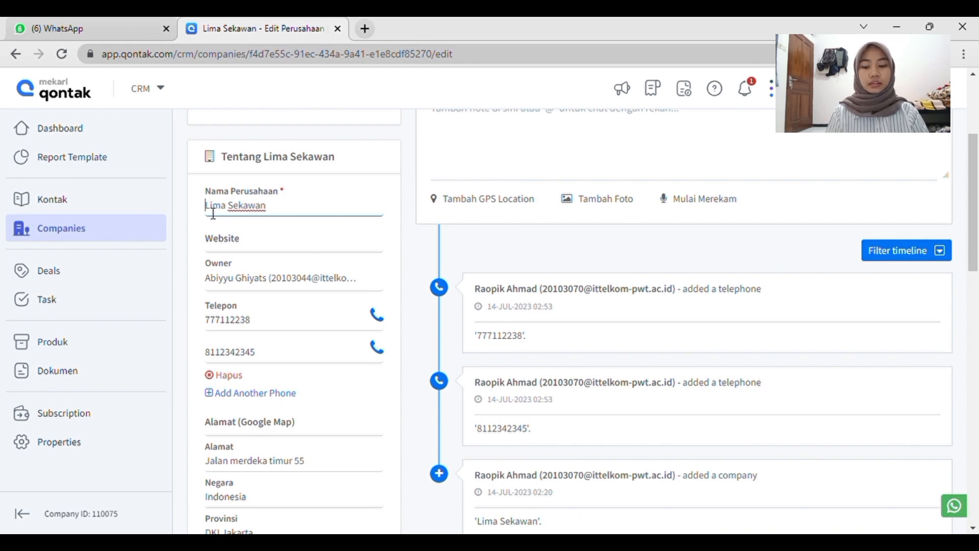
pyautogui.write('PT')
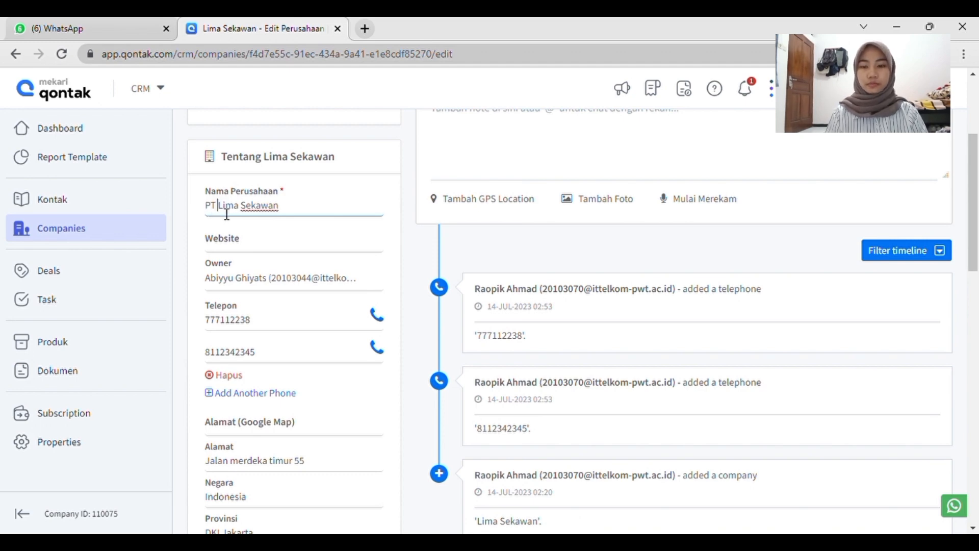
# Reassign the company's owner to the other team member.
pyautogui.scroll(-1, 267, 321)
pyautogui.click(295, 207)
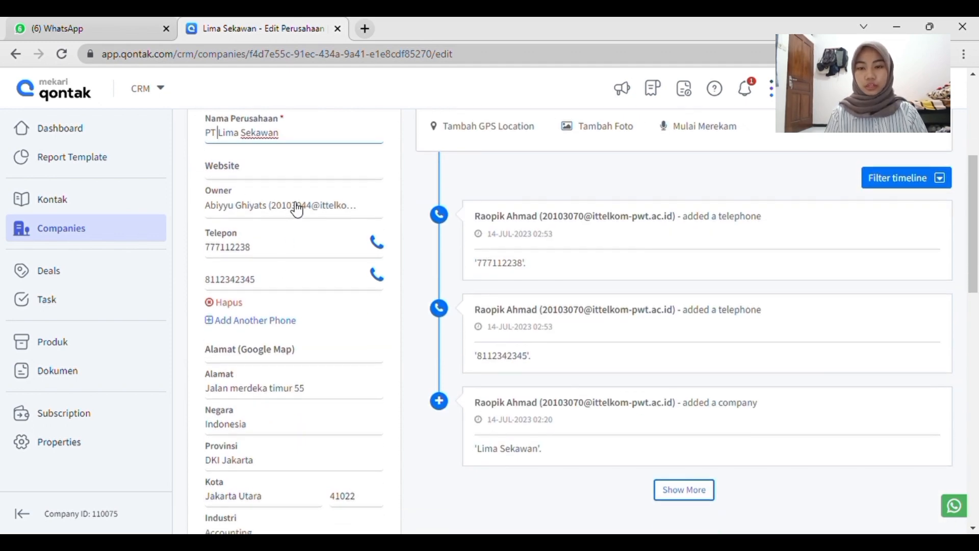
pyautogui.click(300, 257)
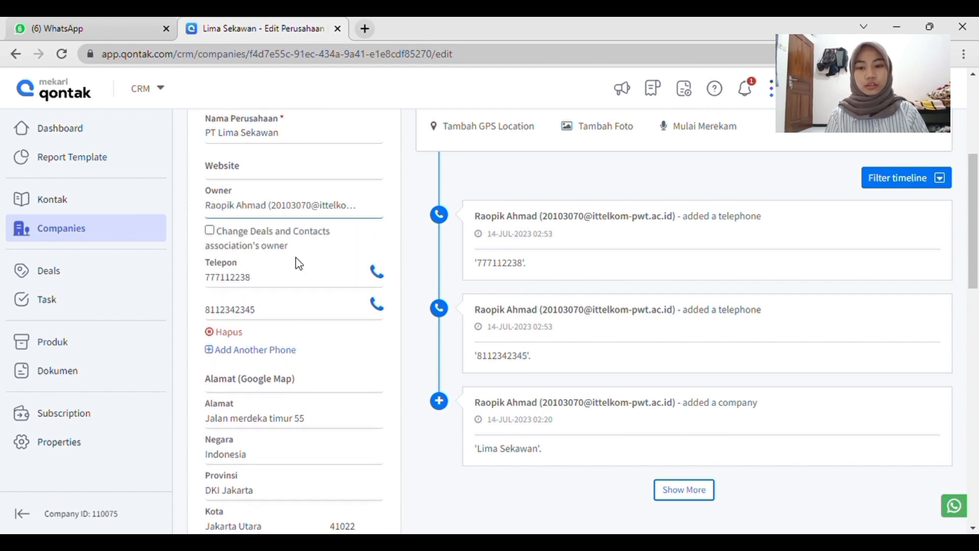
# Set the company's Source to Advertisement.
pyautogui.scroll(-1, 286, 321)
pyautogui.scroll(-2, 286, 322)
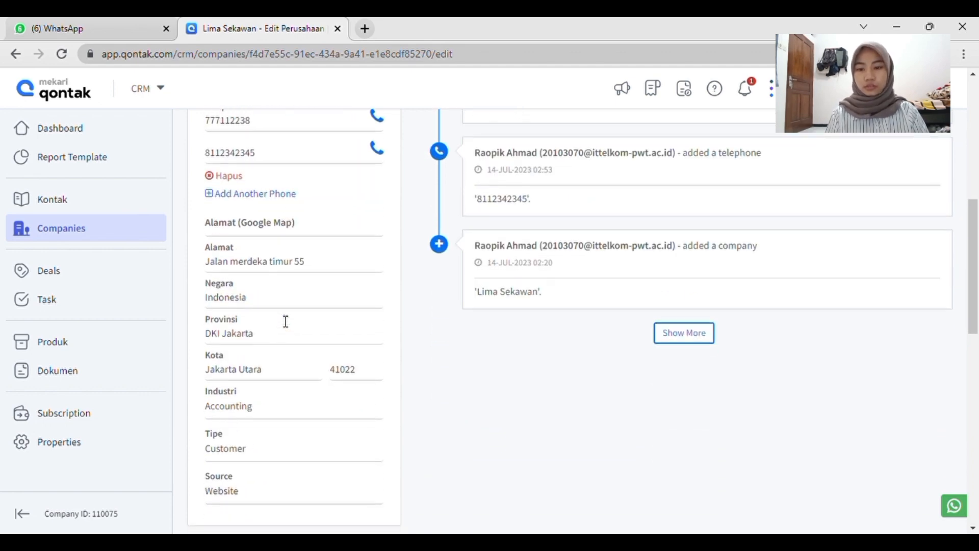
pyautogui.scroll(-2, 286, 299)
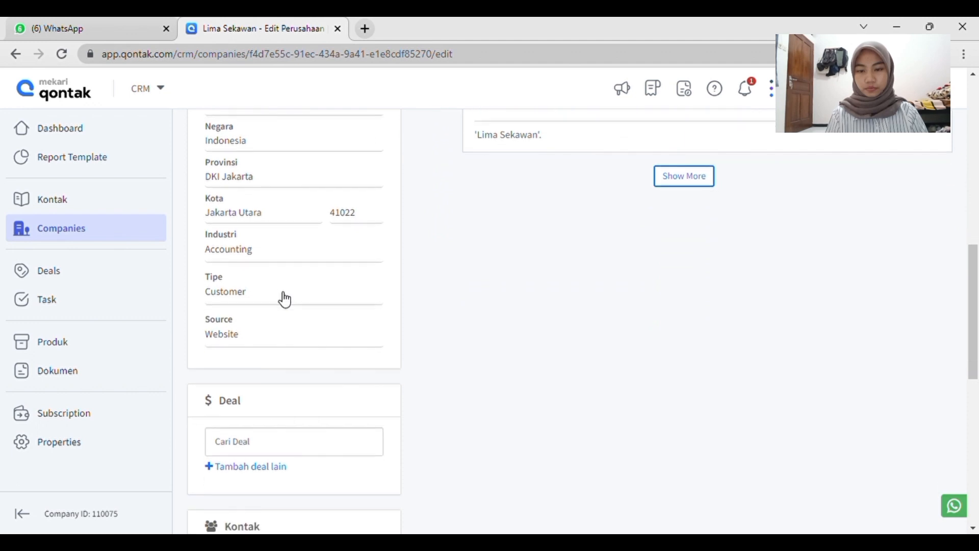
pyautogui.click(242, 335)
pyautogui.scroll(-1, 296, 424)
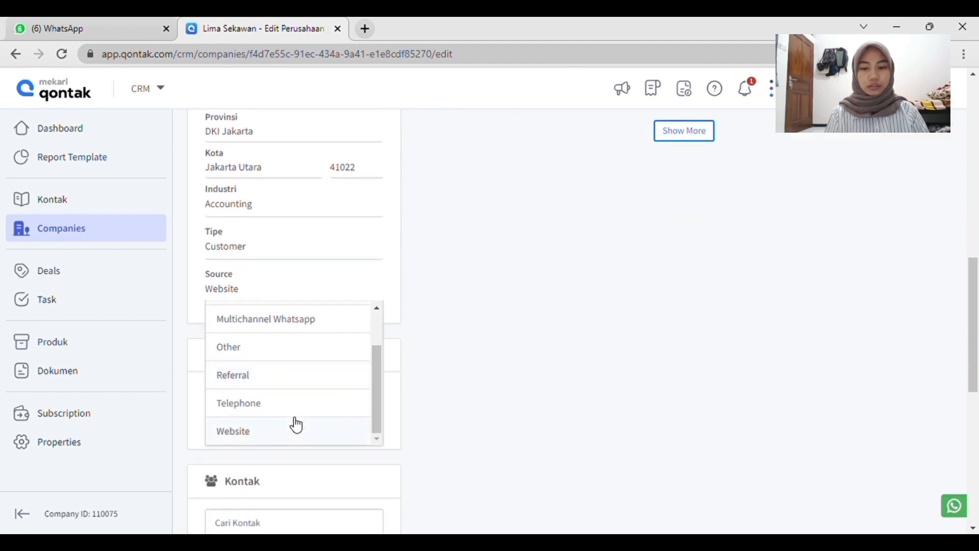
pyautogui.moveTo(377, 397); pyautogui.dragTo(376, 326)
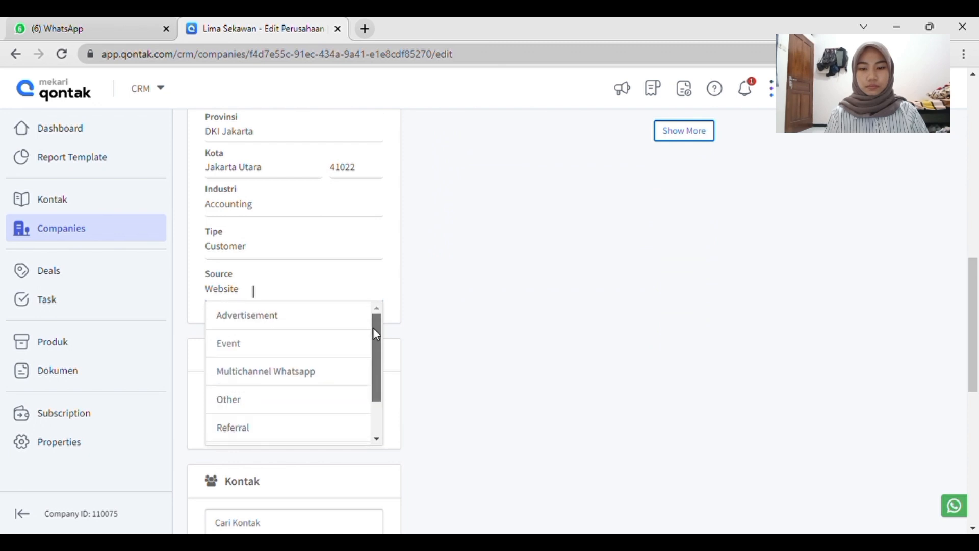
pyautogui.click(321, 324)
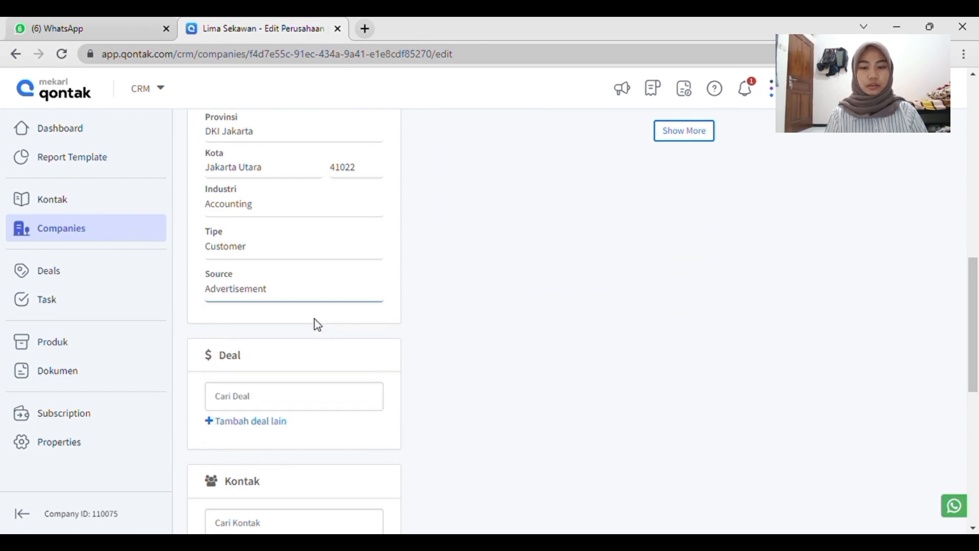
pyautogui.scroll(8, 540, 264)
pyautogui.scroll(3, 543, 265)
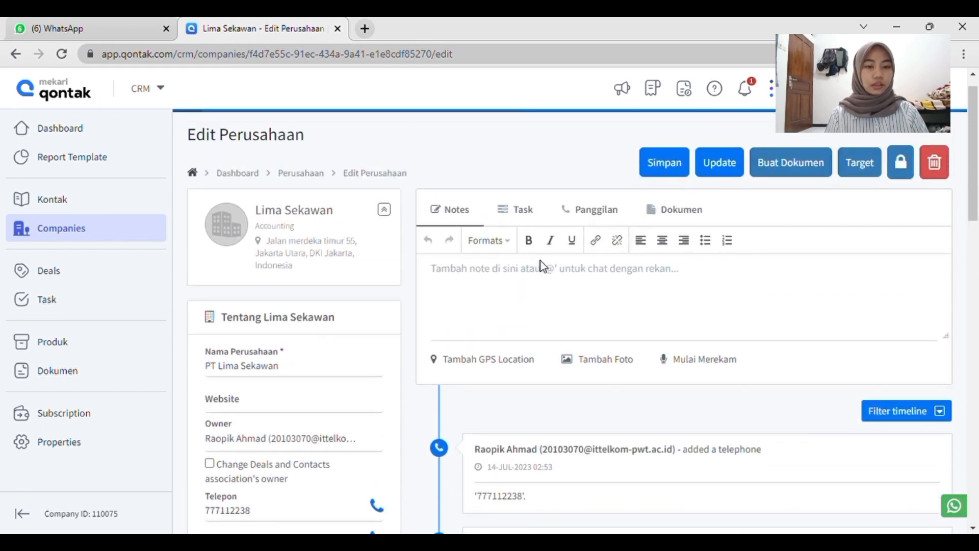
# Add the note "Transfer dana" to the company PT Lima Sekawan and save the note and the company's changes.
pyautogui.click(528, 286)
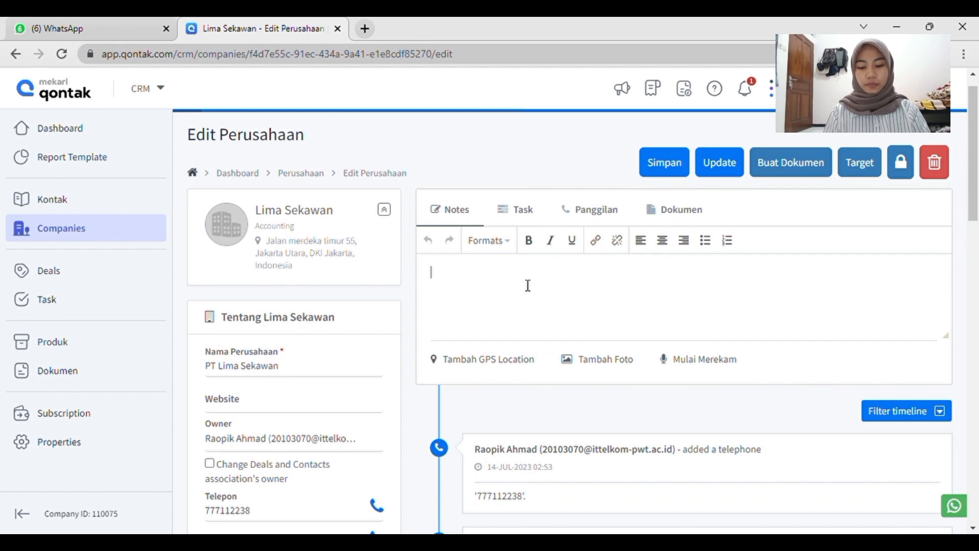
pyautogui.write('Tra')
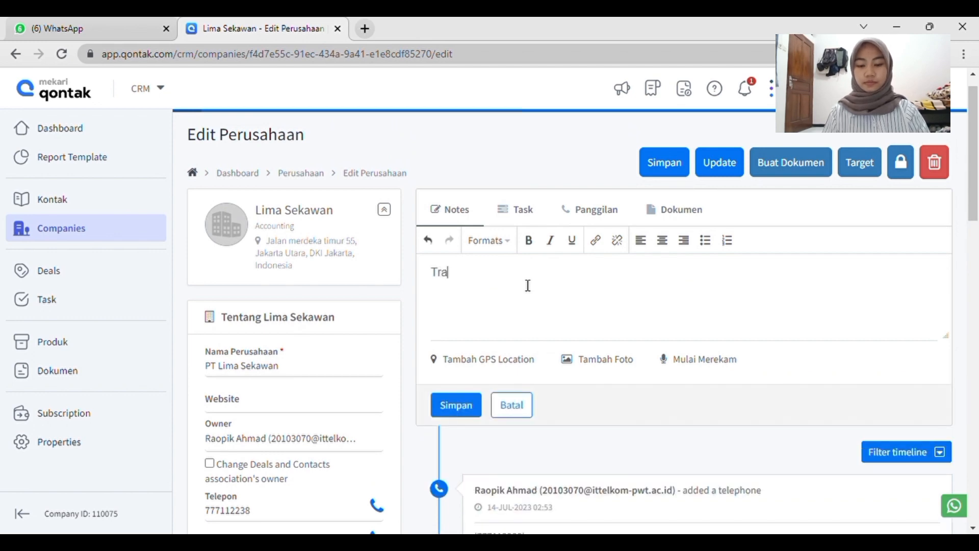
pyautogui.write('nsfer')
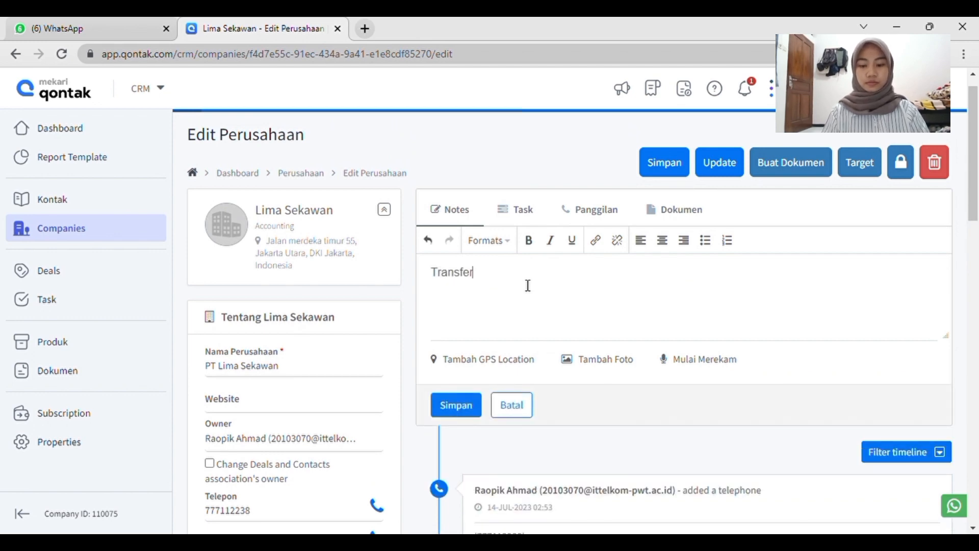
pyautogui.write(' dana')
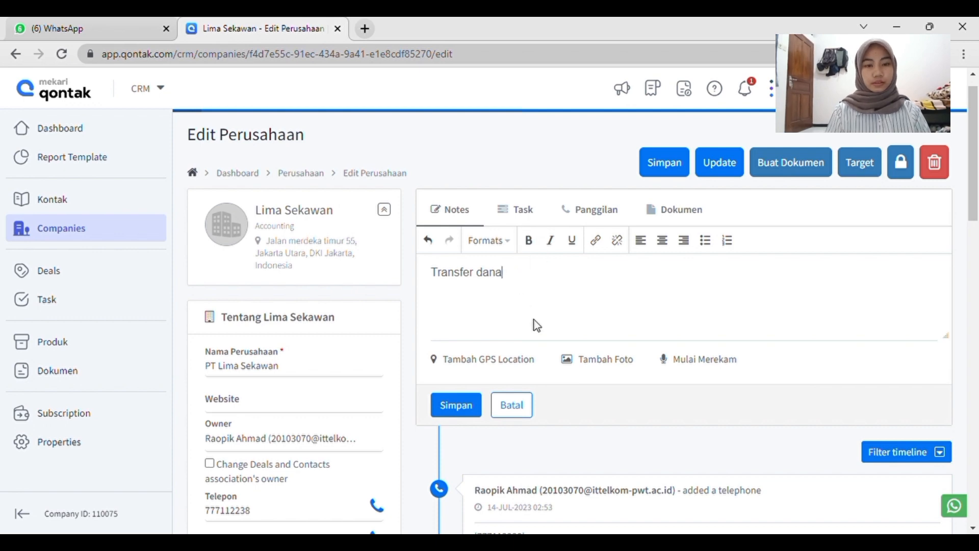
pyautogui.scroll(-1, 535, 322)
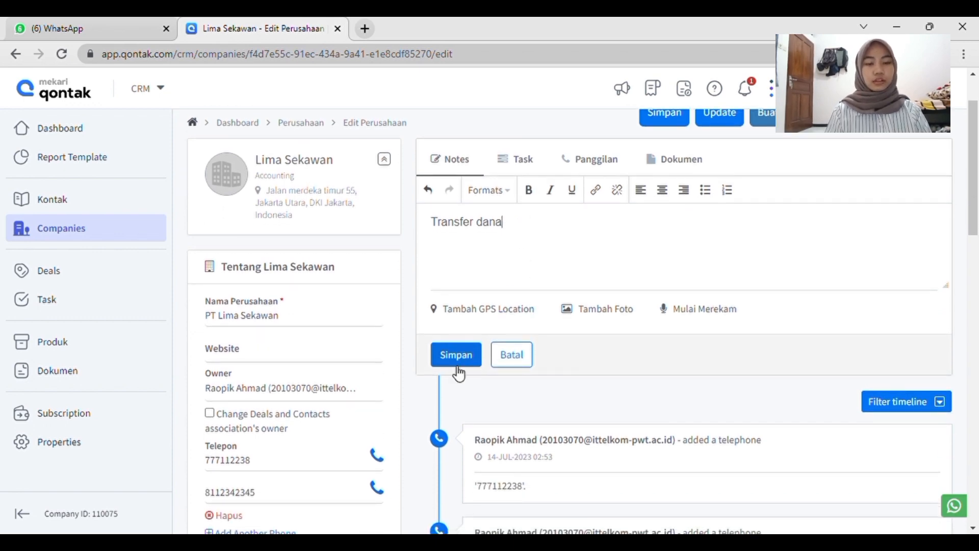
pyautogui.click(469, 356)
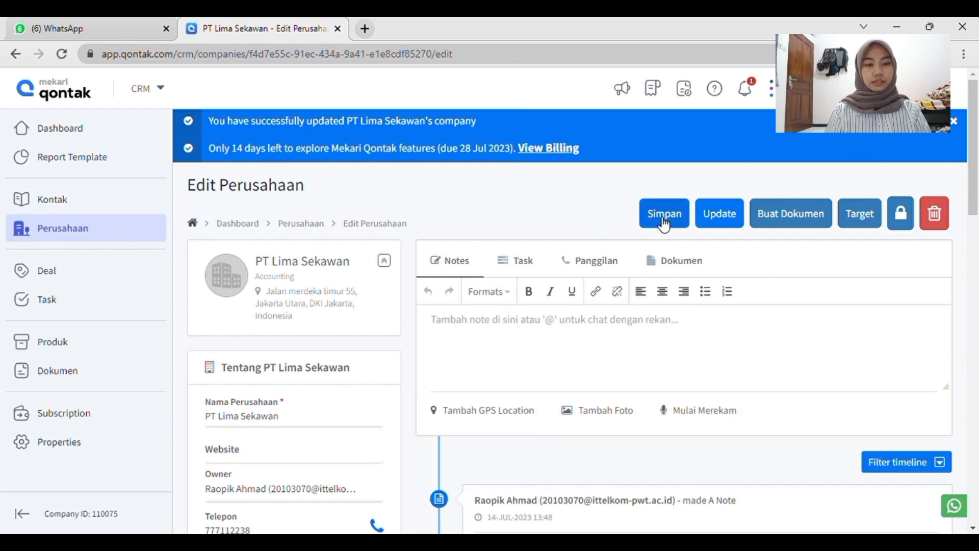
pyautogui.click(663, 224)
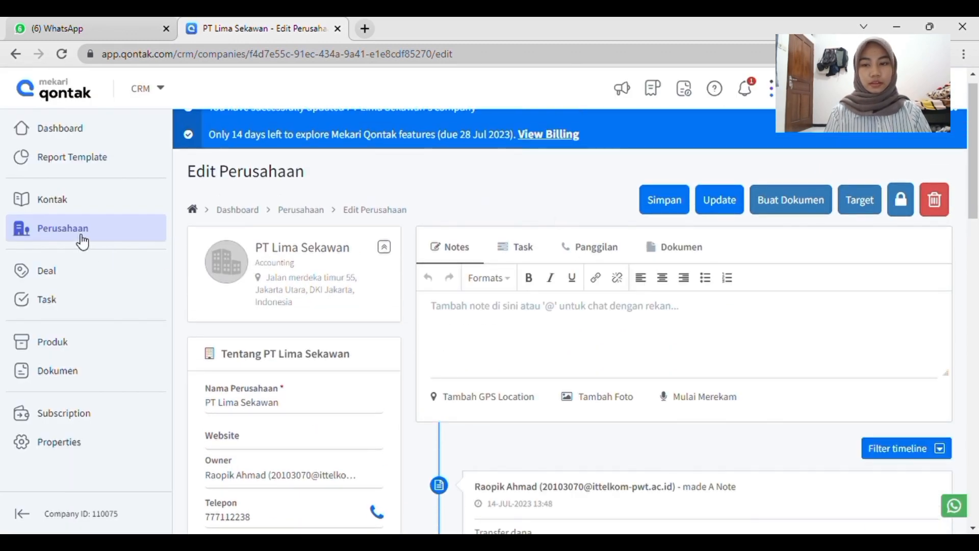
# Return to the company list and delete the company PT Lima Sekawan, confirming its removal.
pyautogui.click(77, 230)
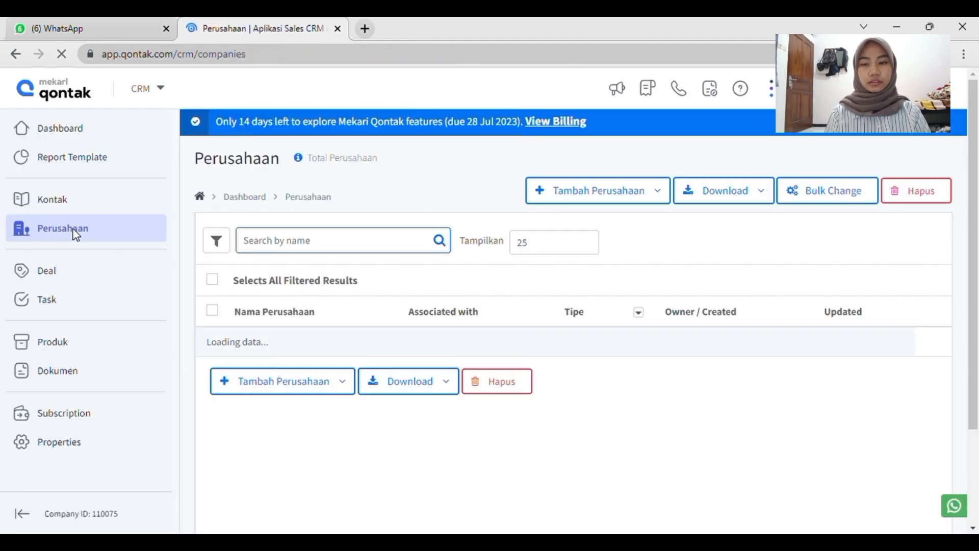
pyautogui.scroll(-2, 313, 343)
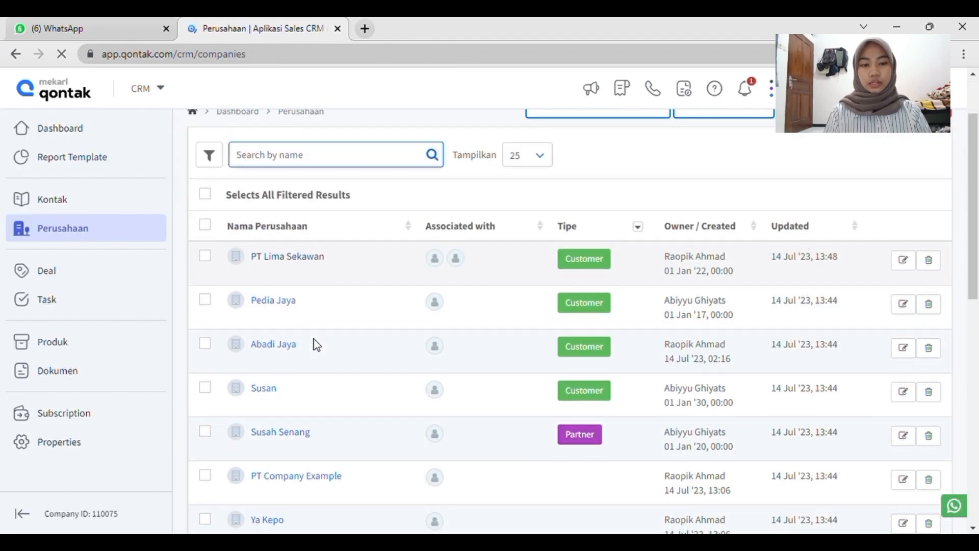
pyautogui.scroll(-1, 316, 345)
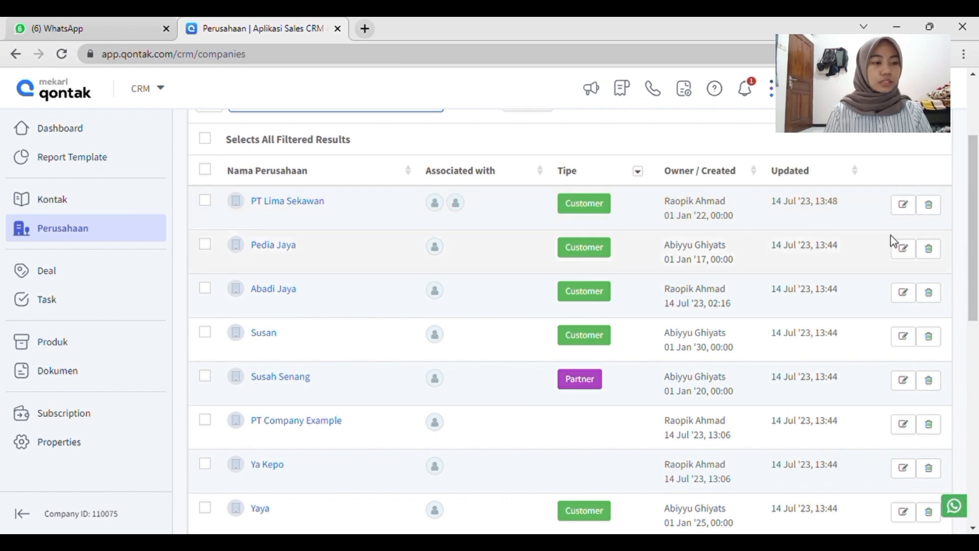
pyautogui.scroll(2, 684, 228)
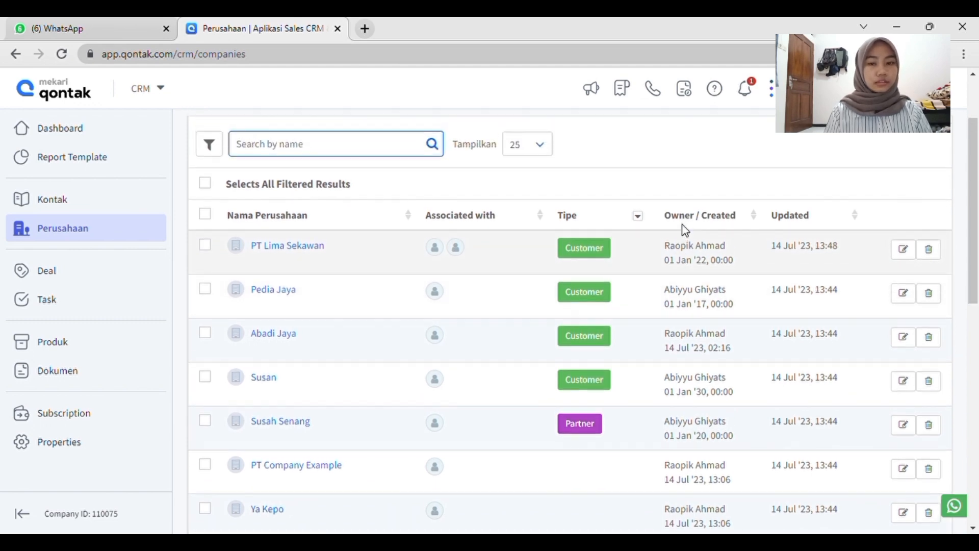
pyautogui.click(930, 250)
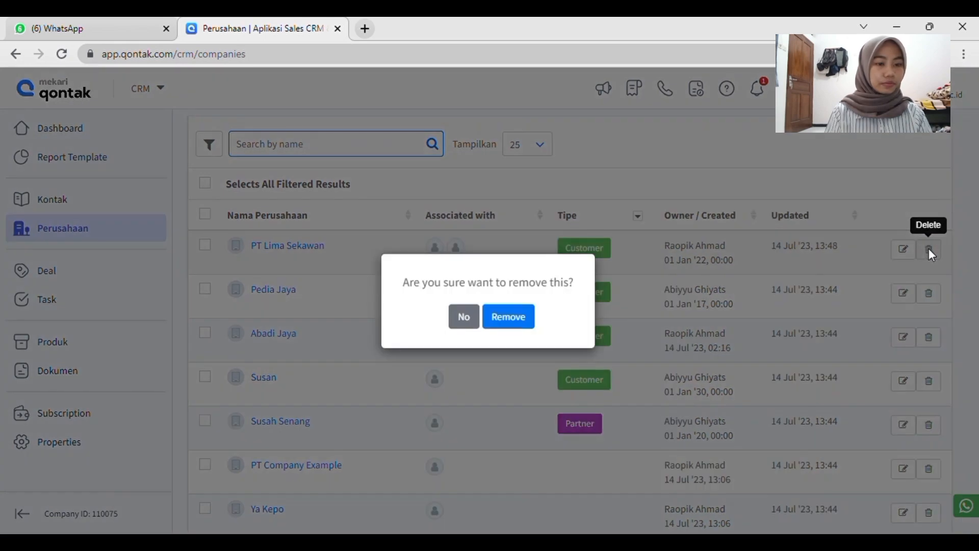
pyautogui.click(510, 325)
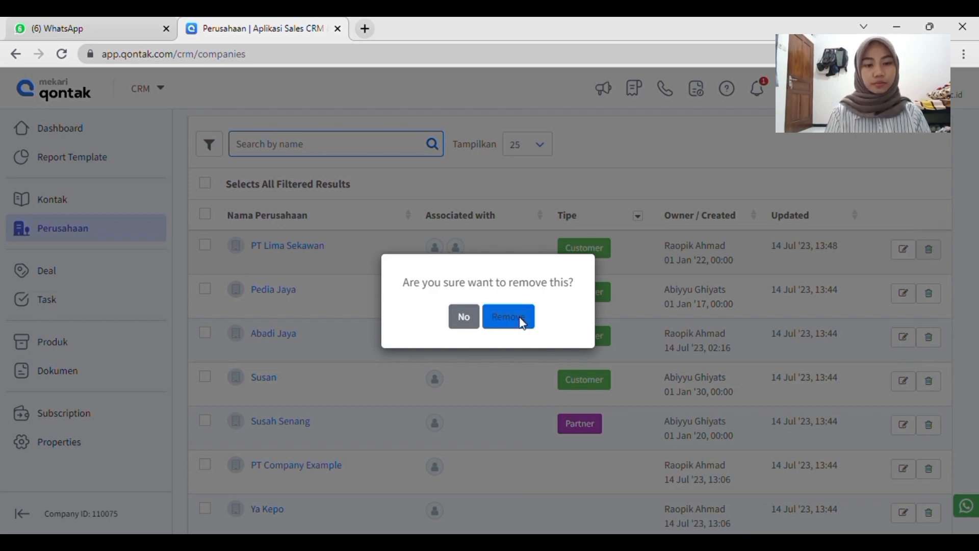
pyautogui.click(523, 322)
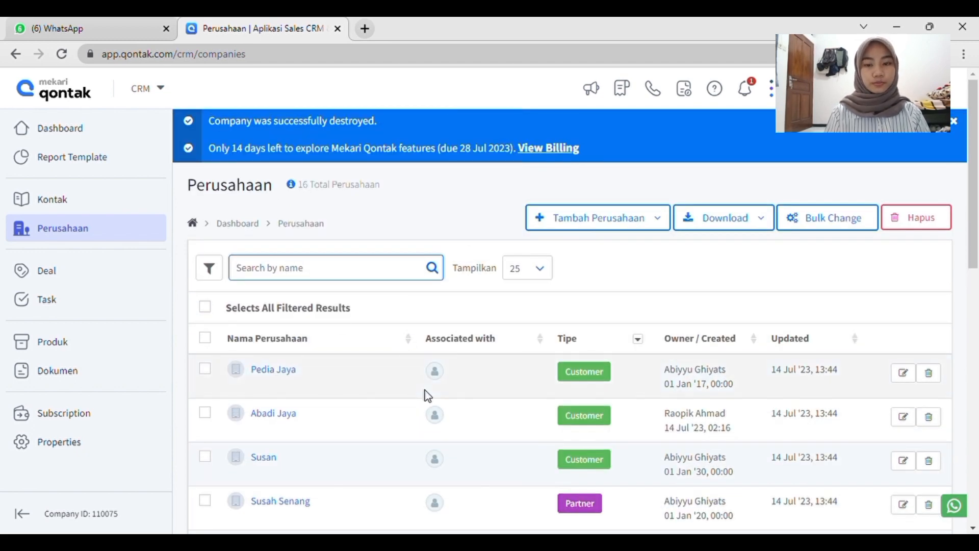
# Show the company list's filters and look through the owner choices and the other available filter fields.
pyautogui.scroll(-2, 426, 394)
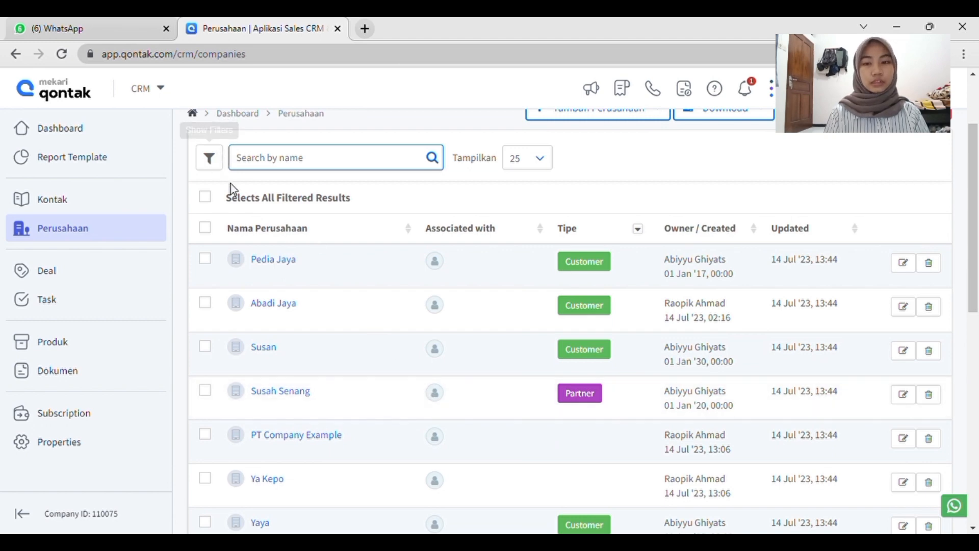
pyautogui.scroll(-1, 216, 163)
pyautogui.scroll(1, 217, 169)
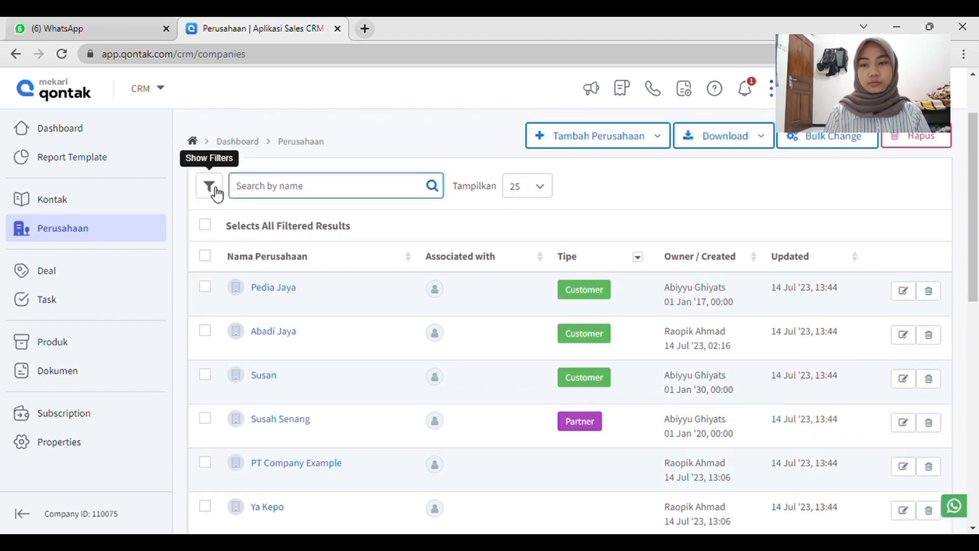
pyautogui.click(217, 192)
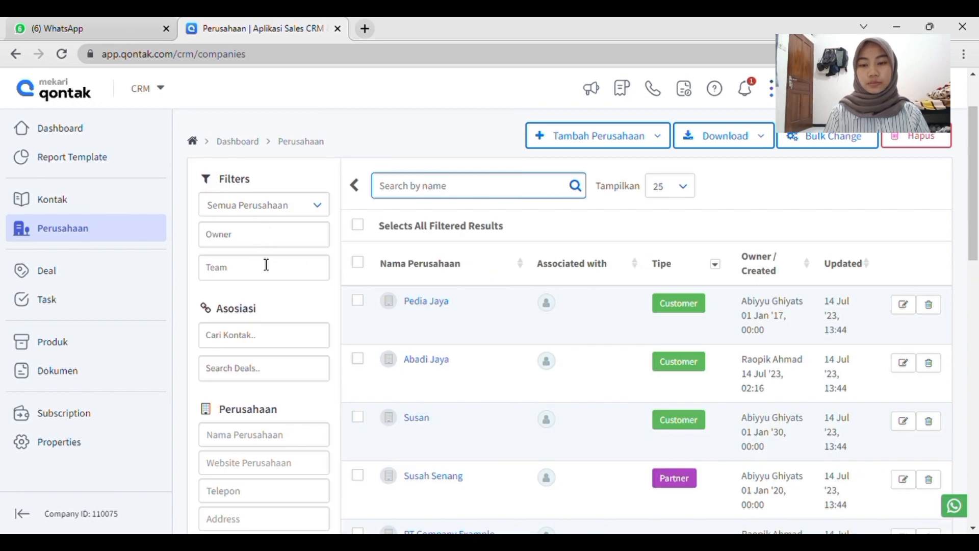
pyautogui.scroll(-1, 265, 262)
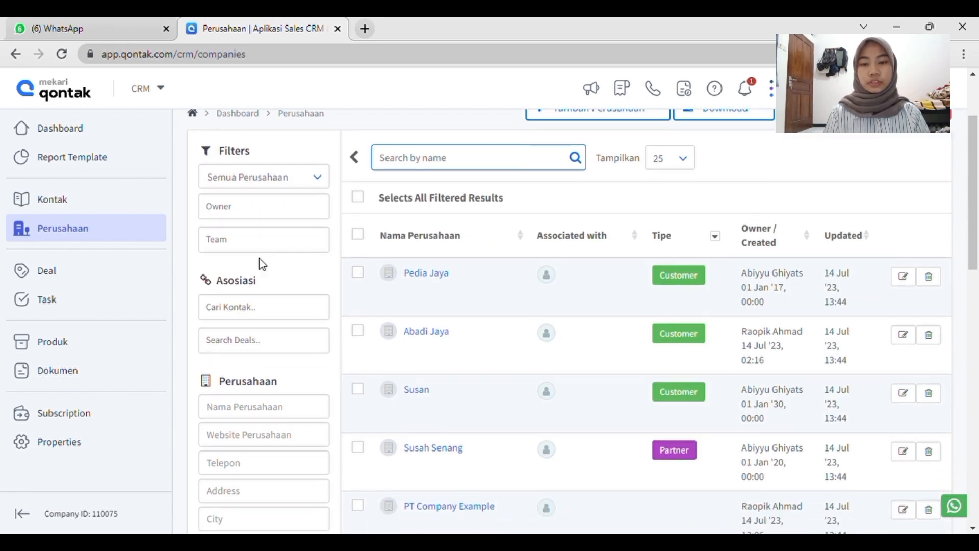
pyautogui.click(268, 218)
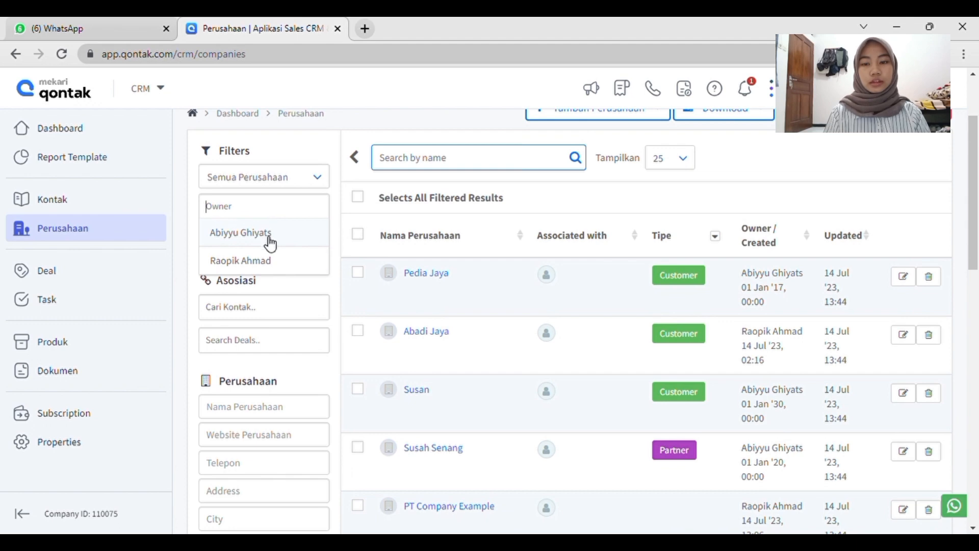
pyautogui.click(196, 246)
pyautogui.scroll(-2, 258, 318)
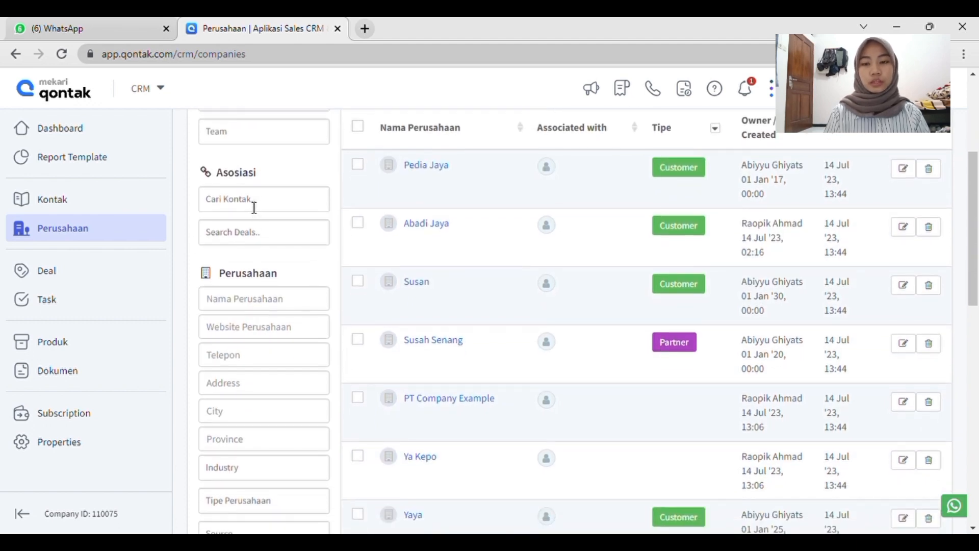
pyautogui.scroll(-2, 276, 300)
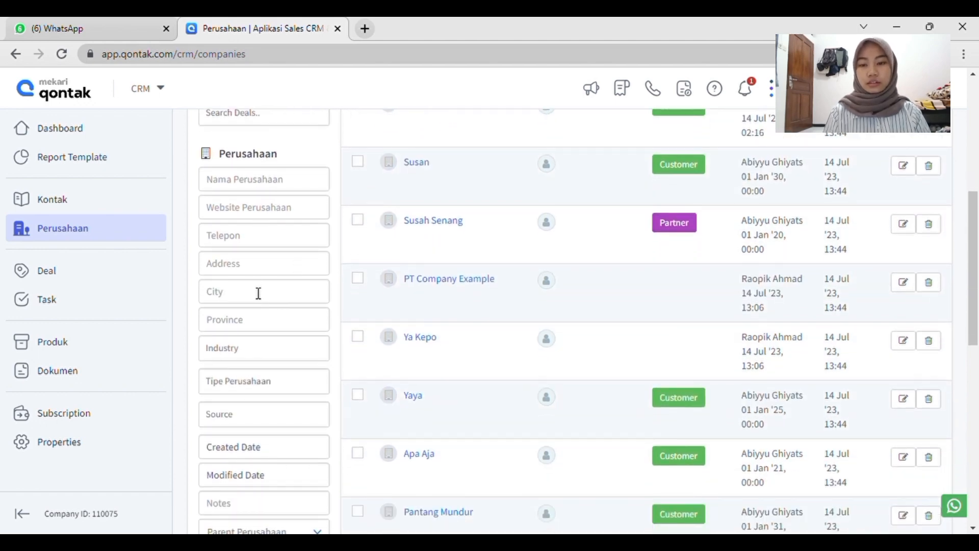
pyautogui.scroll(-2, 282, 410)
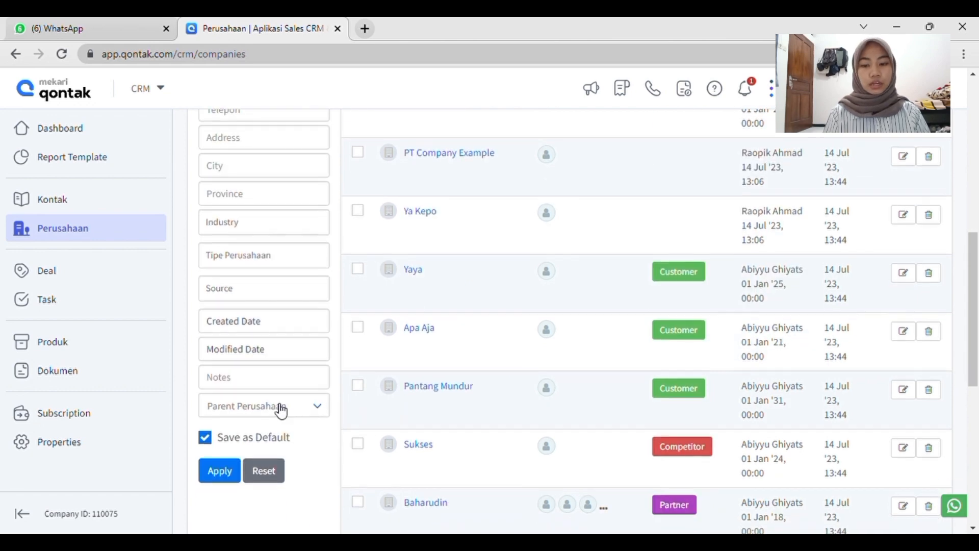
pyautogui.scroll(7, 278, 321)
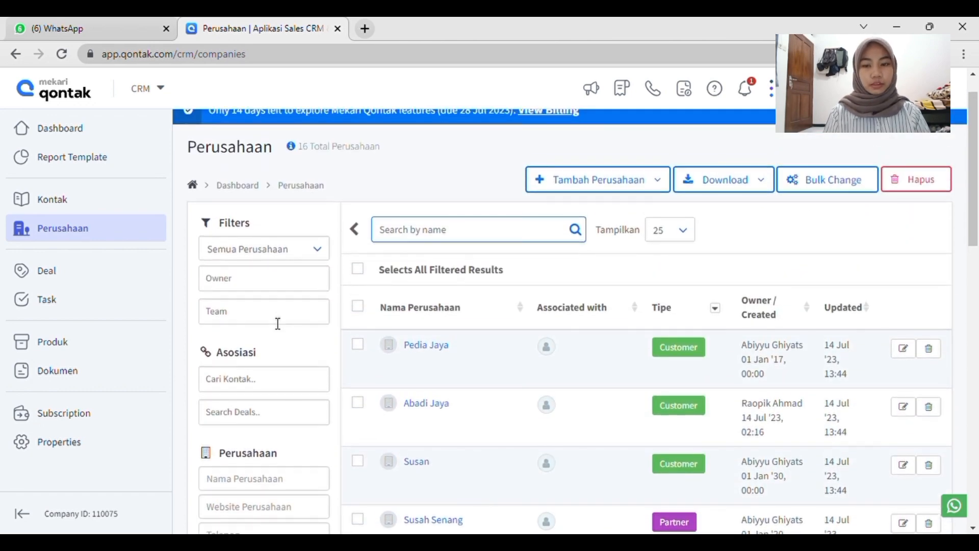
# Filter the company list by the first owner offered, check the matching companies and hide the filters.
pyautogui.click(284, 279)
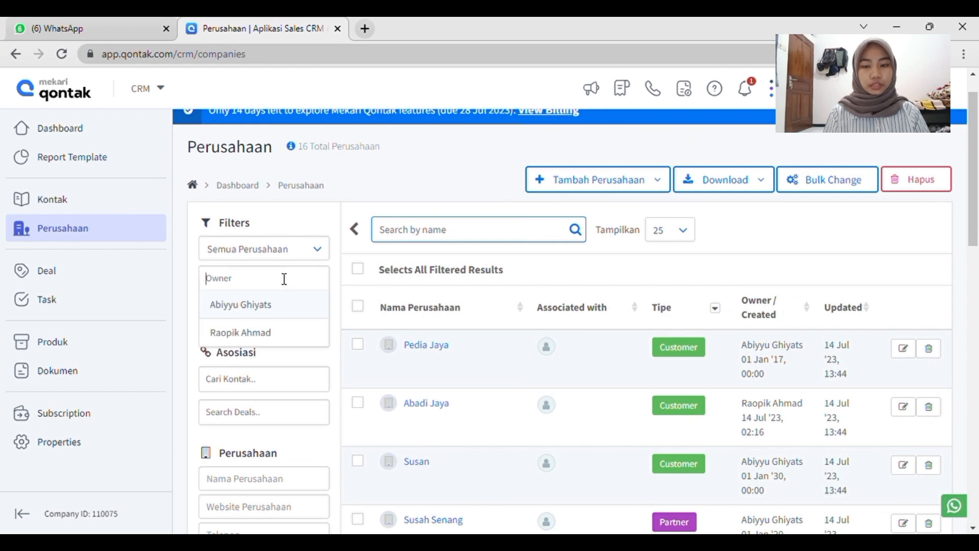
pyautogui.click(279, 306)
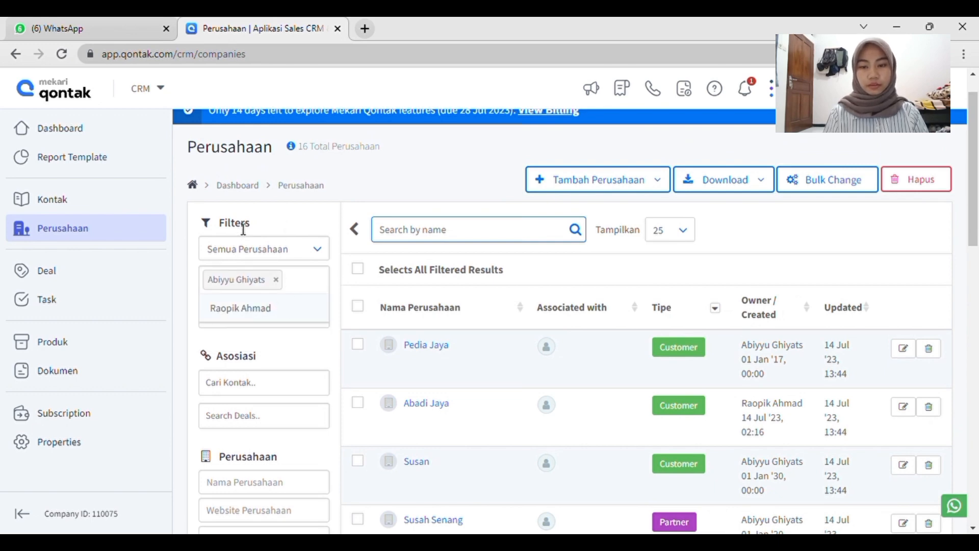
pyautogui.scroll(-2, 347, 400)
pyautogui.scroll(-10, 346, 400)
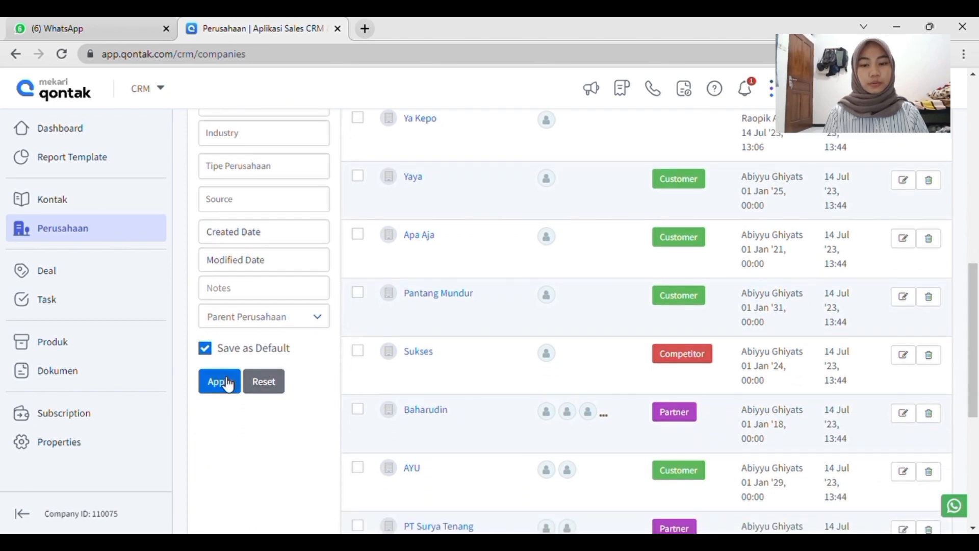
pyautogui.click(226, 387)
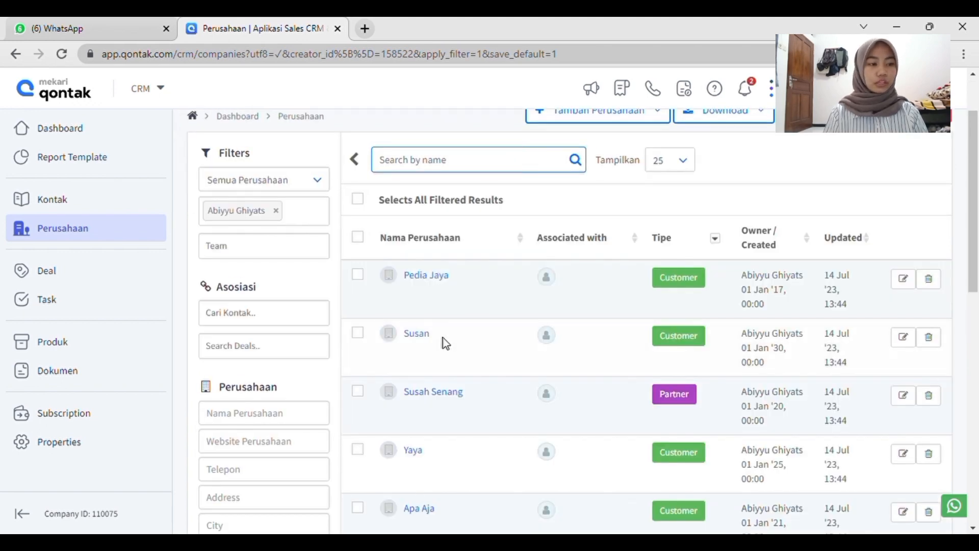
pyautogui.scroll(-4, 335, 316)
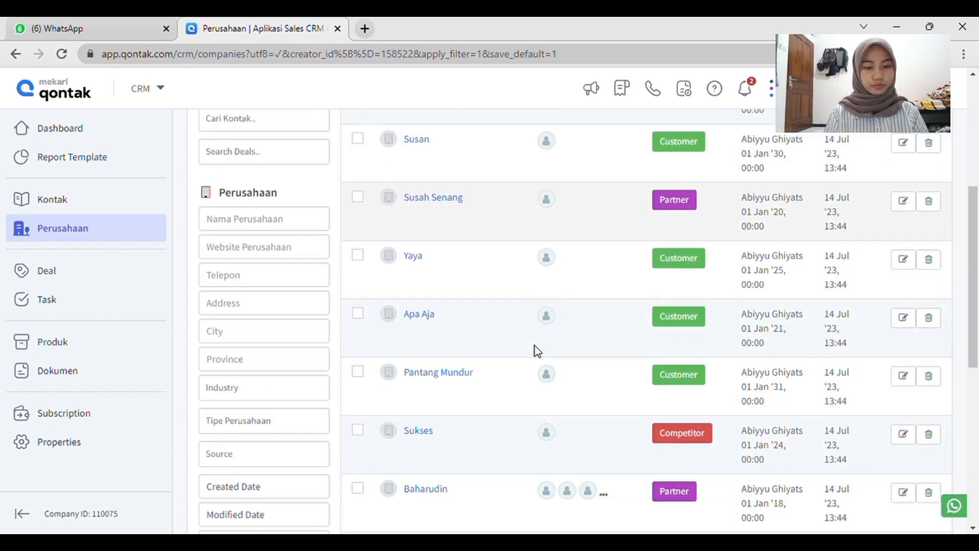
pyautogui.scroll(5, 510, 200)
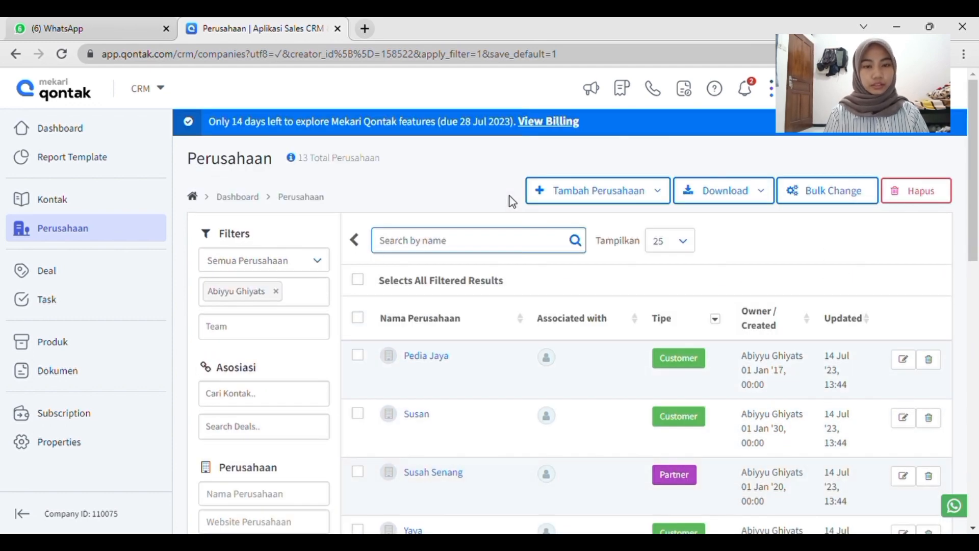
pyautogui.scroll(-4, 538, 341)
pyautogui.scroll(-1, 538, 341)
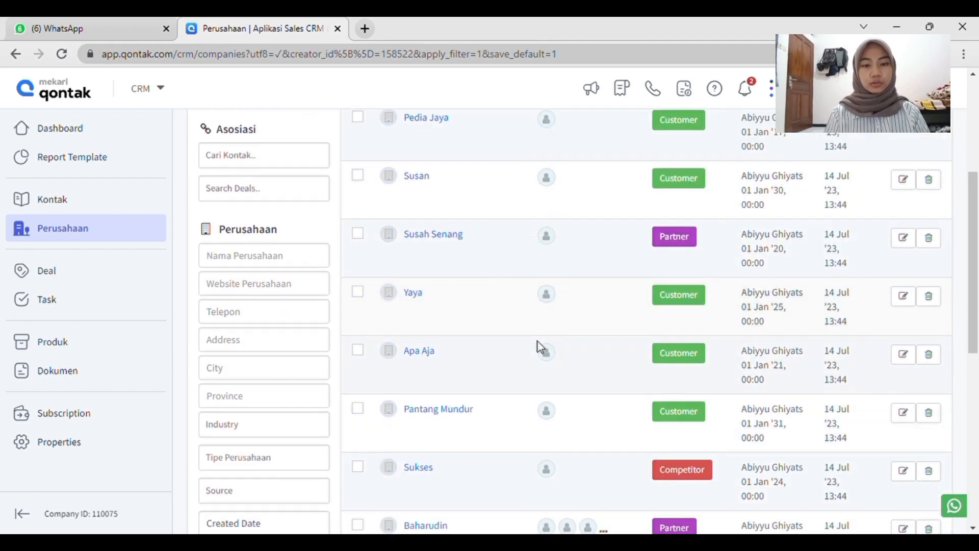
pyautogui.scroll(5, 576, 256)
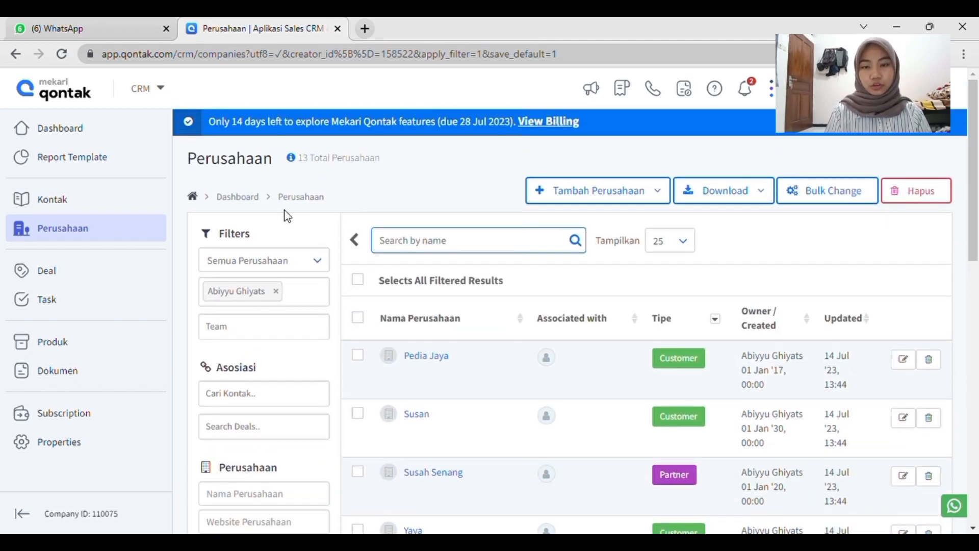
pyautogui.click(354, 239)
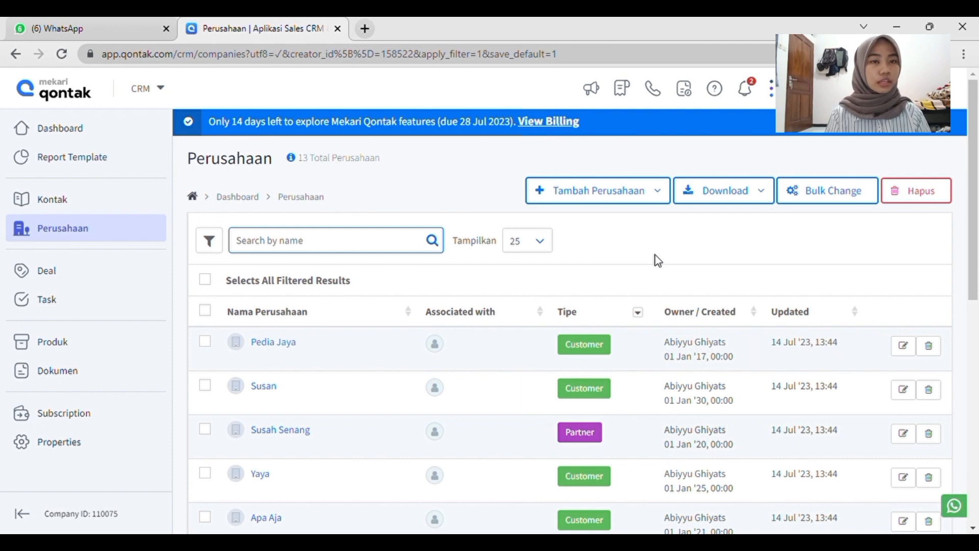
# Select the company Pedia Jaya in the company list and download only the selected record.
pyautogui.click(741, 193)
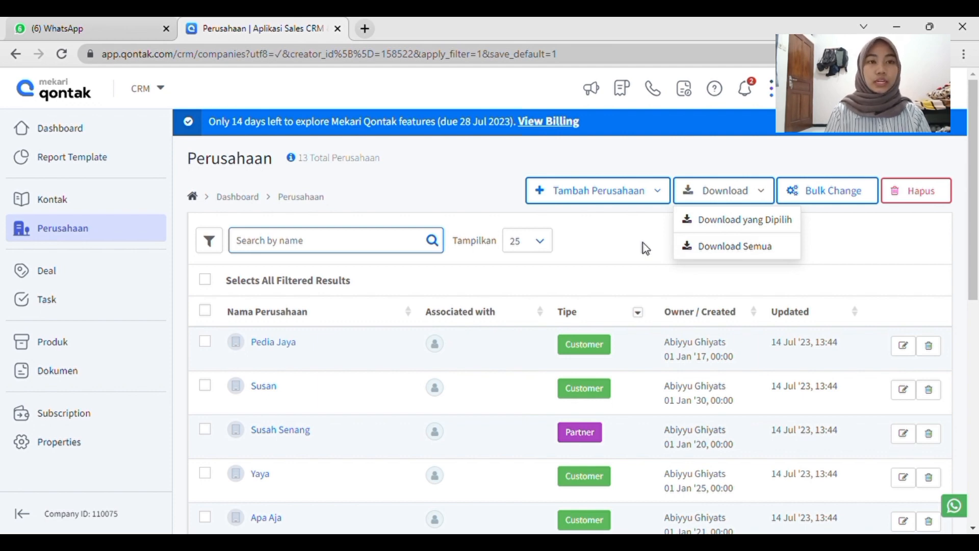
pyautogui.click(208, 345)
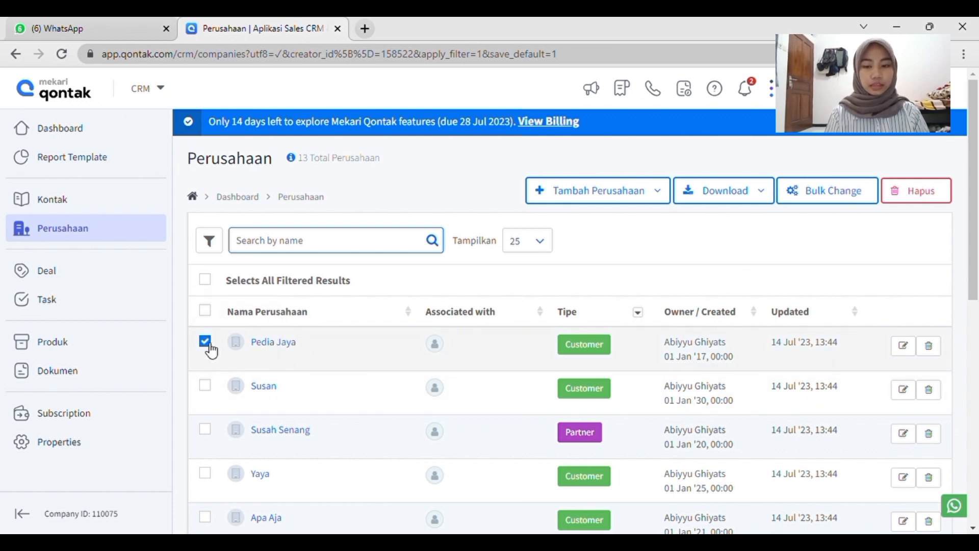
pyautogui.click(717, 199)
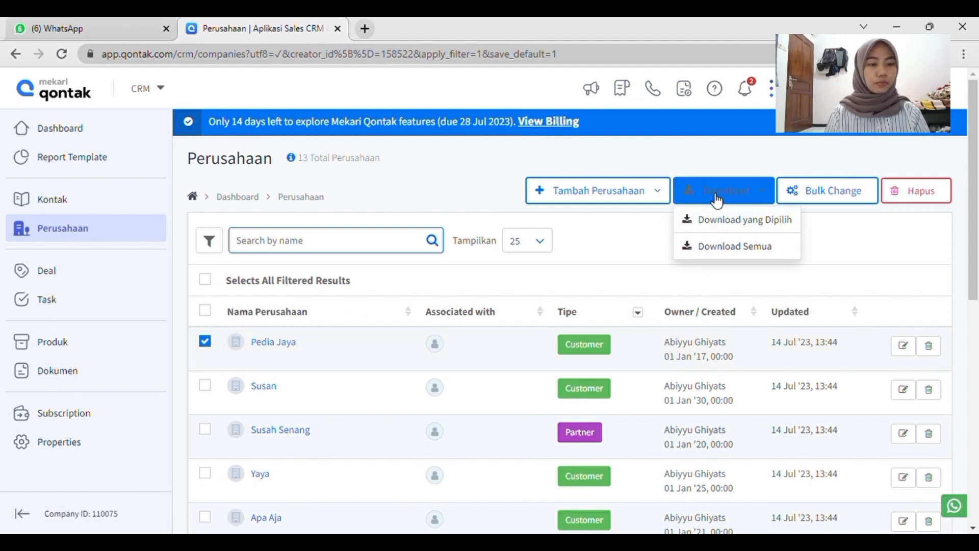
pyautogui.click(740, 220)
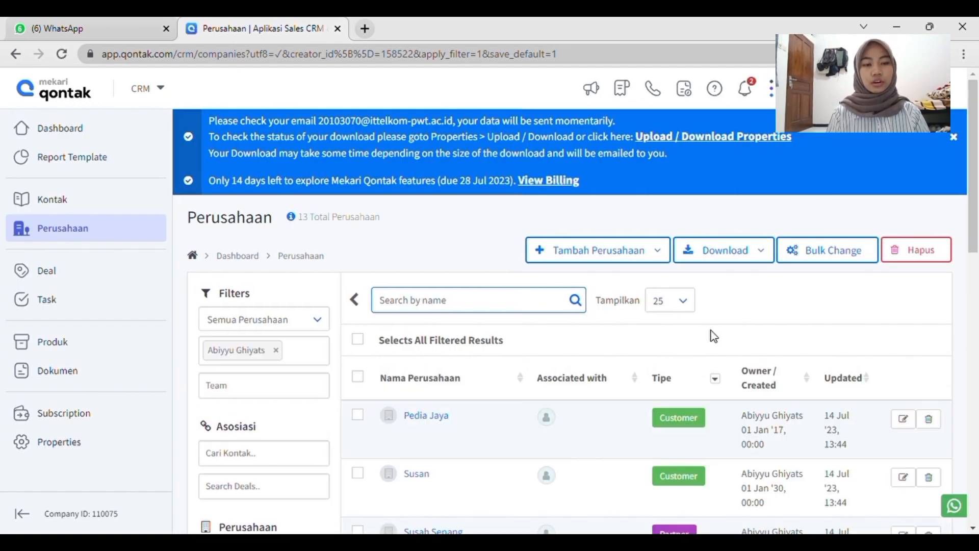
# Look over the filtered company list and its download options, and hide the filters.
pyautogui.scroll(-1, 714, 336)
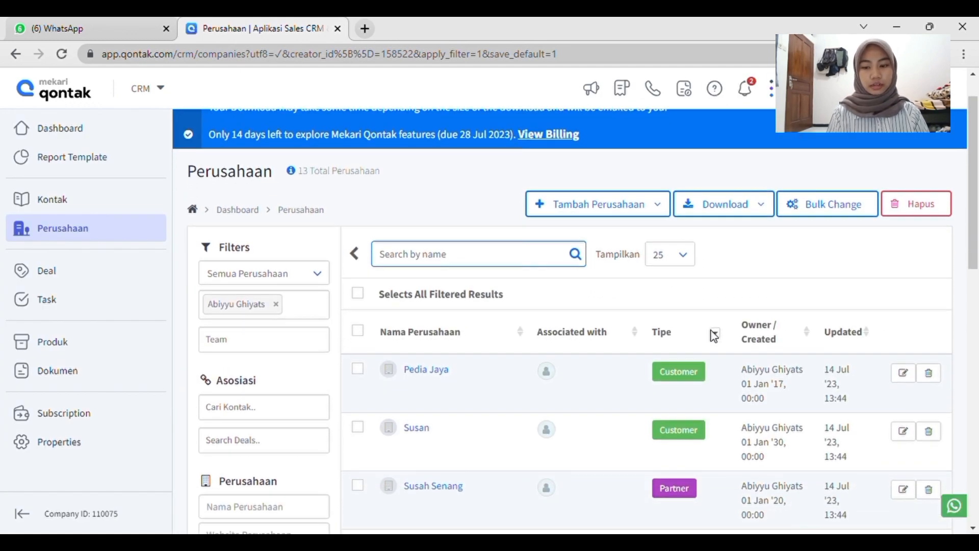
pyautogui.moveTo(543, 372)
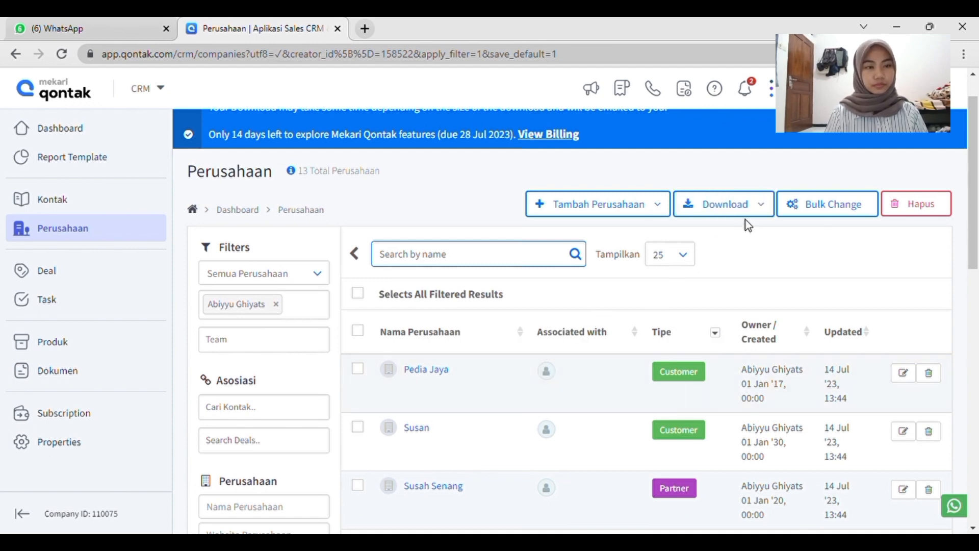
pyautogui.scroll(-5, 607, 290)
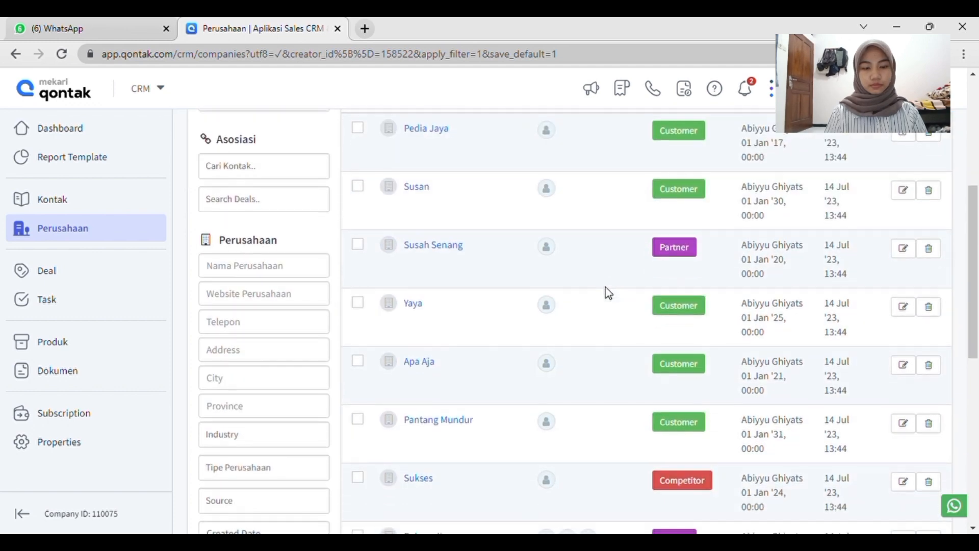
pyautogui.scroll(5, 607, 291)
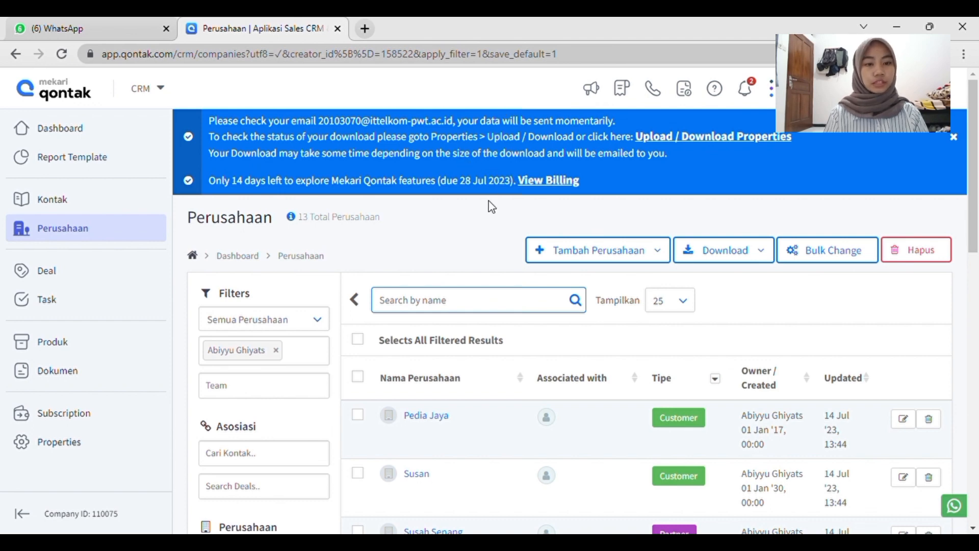
pyautogui.scroll(-2, 653, 352)
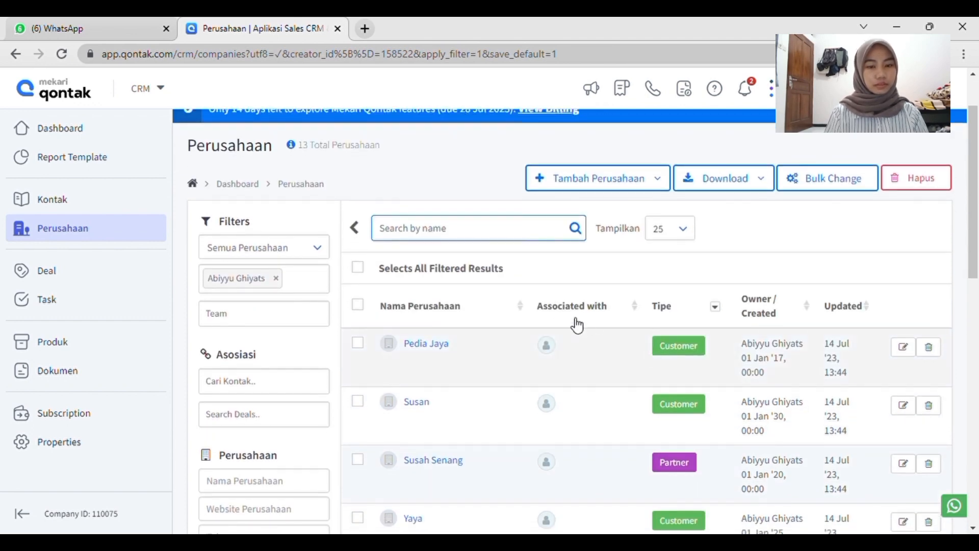
pyautogui.click(748, 183)
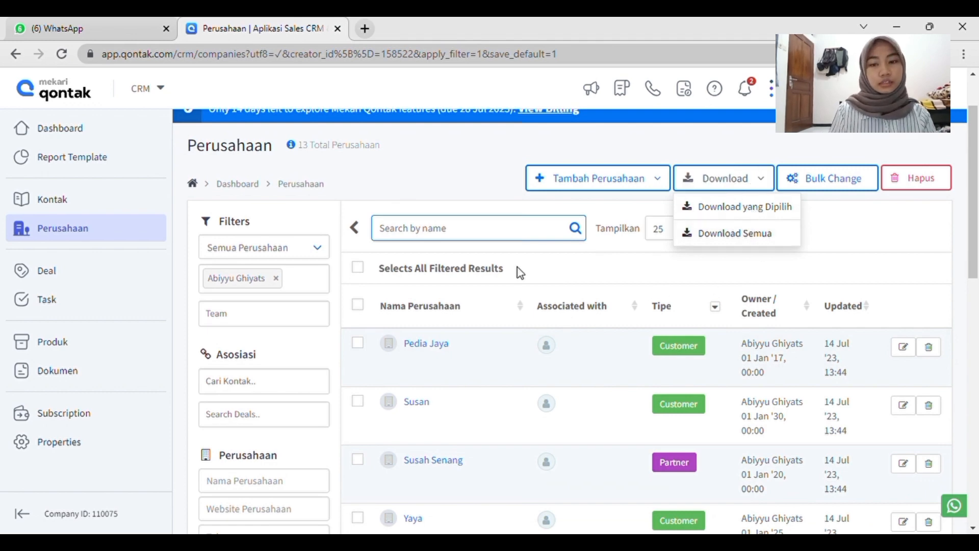
pyautogui.click(356, 228)
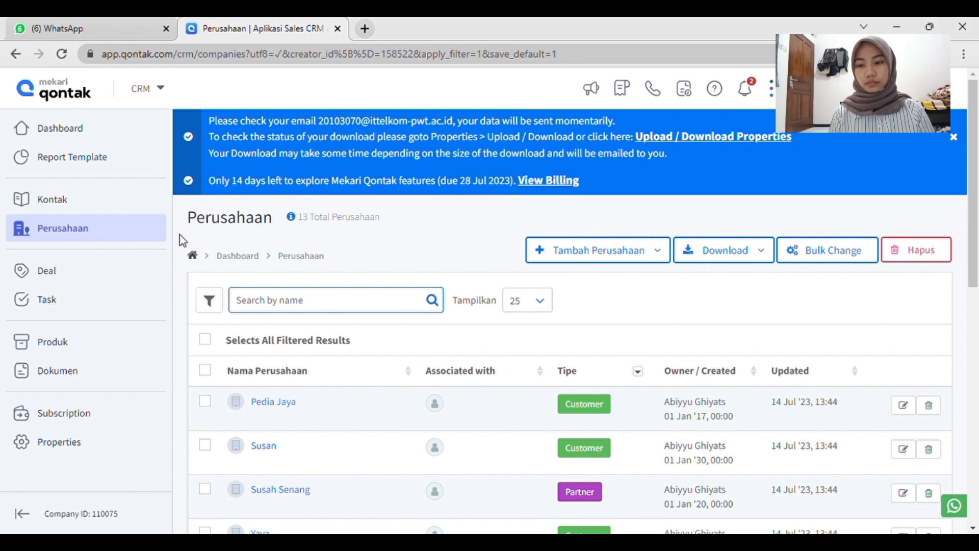
# Go to the contact list and open the first contact, the Social Media Specialist, for editing.
pyautogui.click(90, 204)
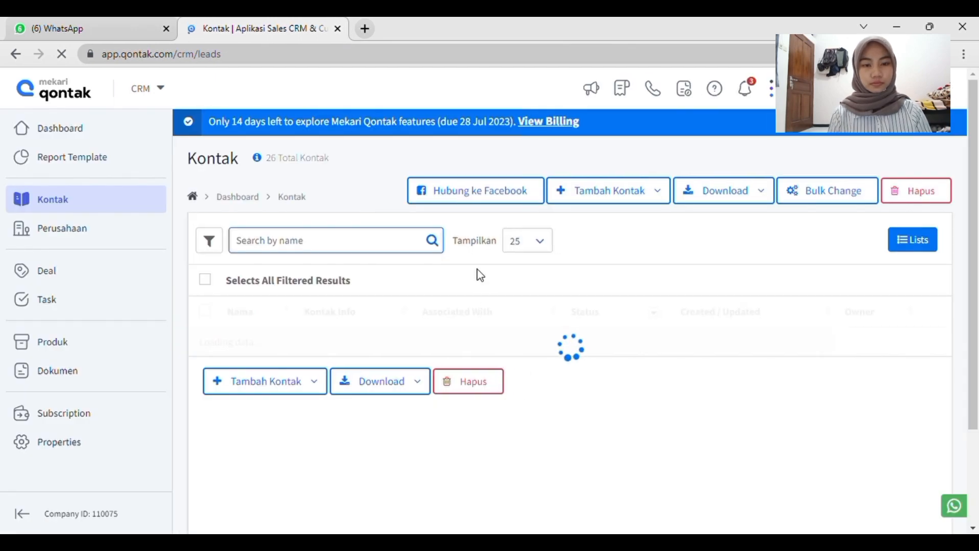
pyautogui.scroll(-2, 478, 271)
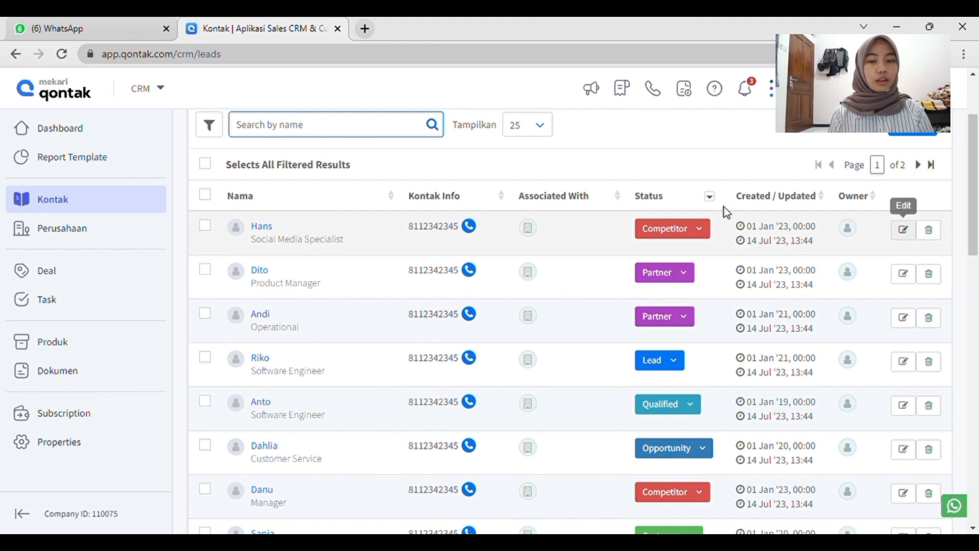
pyautogui.click(269, 229)
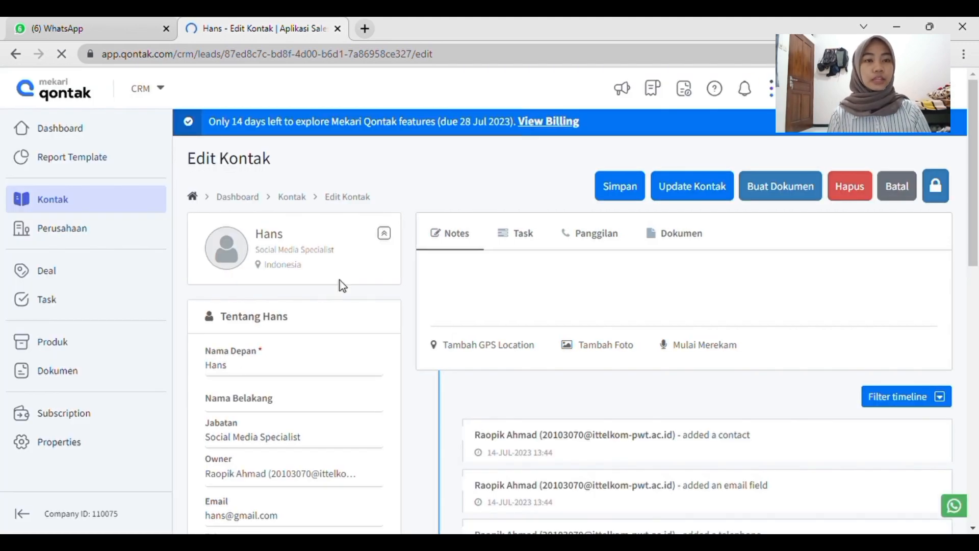
# Review the contact's details, from the email, phone and status fields to the Deal and company sections.
pyautogui.scroll(-4, 347, 383)
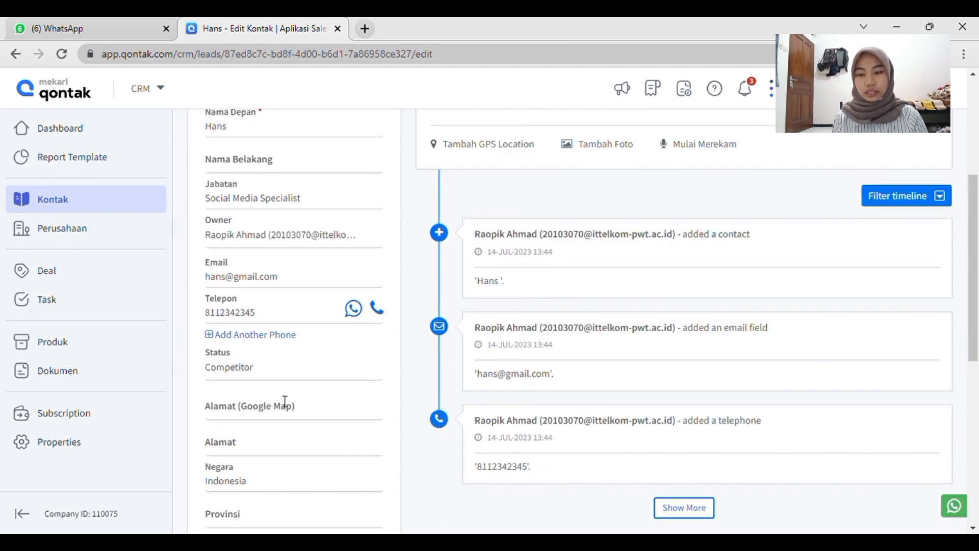
pyautogui.scroll(-2, 284, 403)
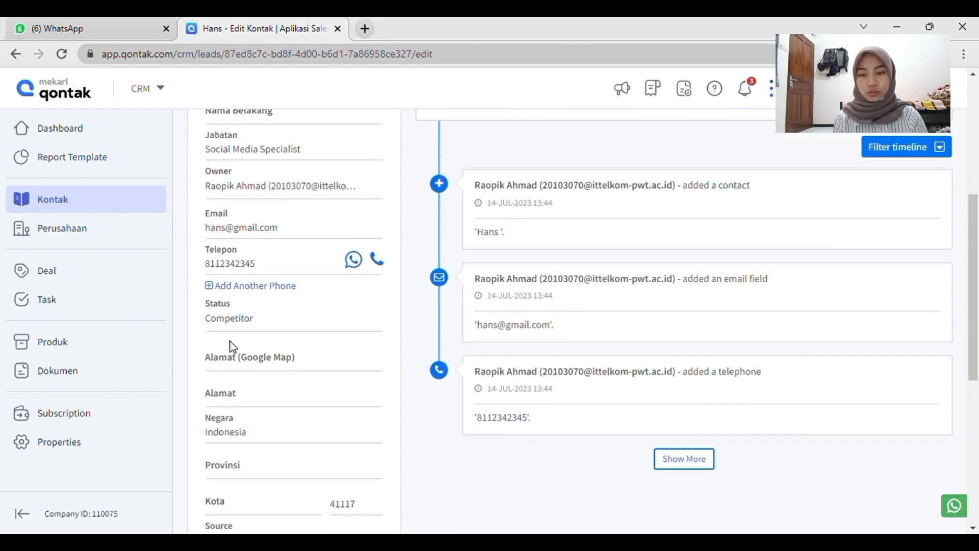
pyautogui.scroll(-1, 229, 343)
pyautogui.scroll(-1, 237, 327)
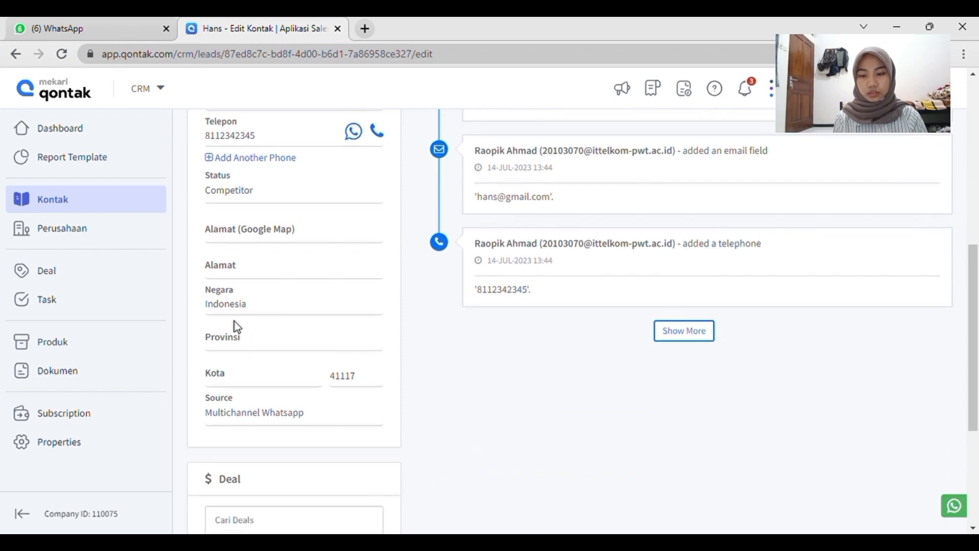
pyautogui.scroll(6, 271, 371)
pyautogui.scroll(-8, 271, 370)
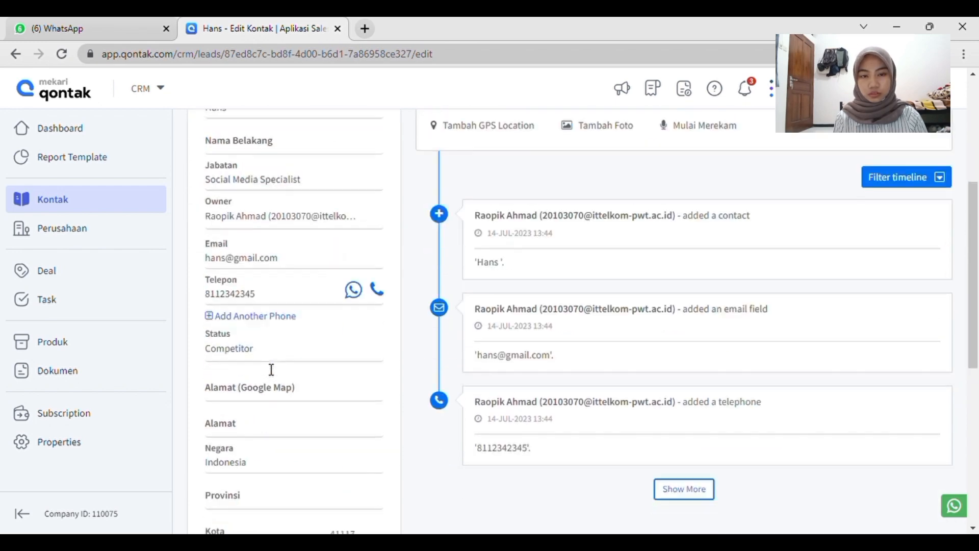
pyautogui.scroll(-2, 265, 367)
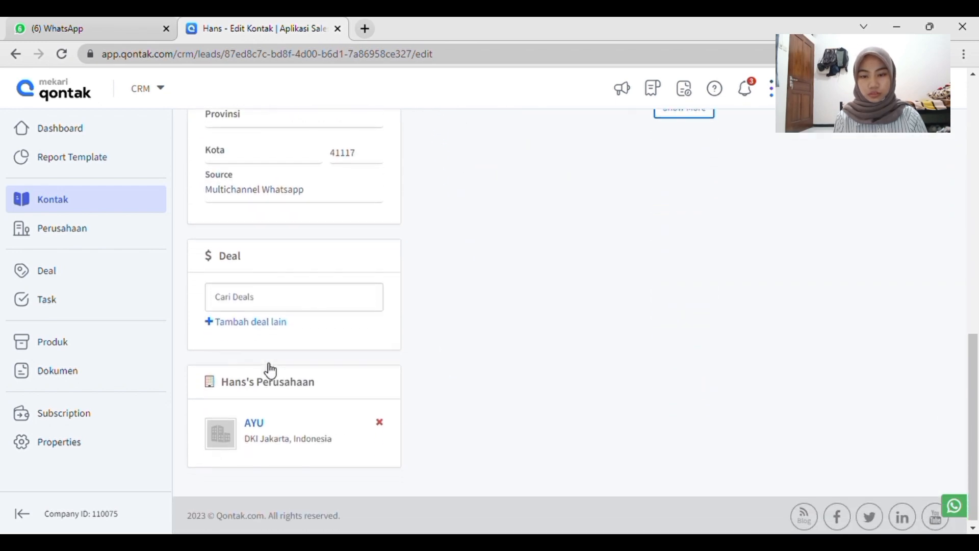
# Try to enter 10000000 in the deal search field of the contact.
pyautogui.click(282, 302)
pyautogui.write('5')
pyautogui.press('BackSpace')
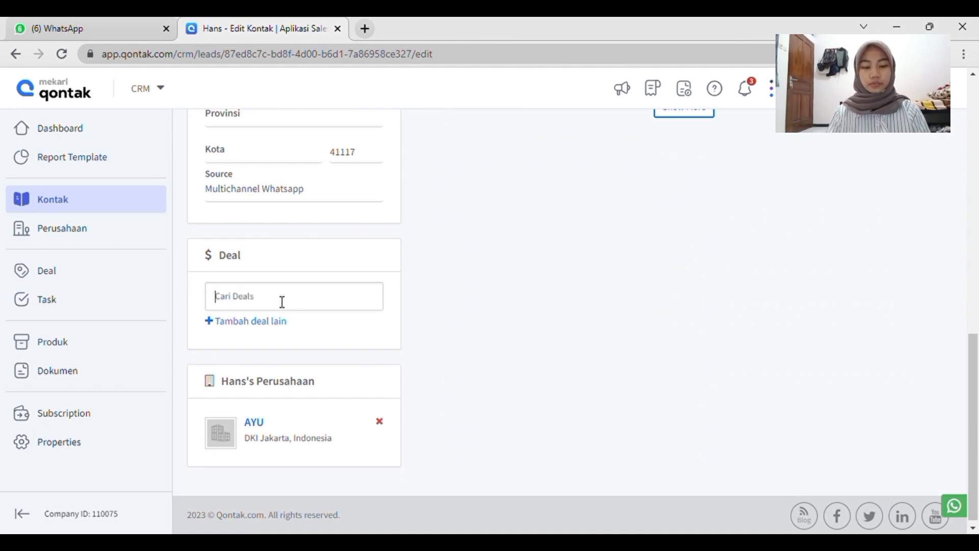
pyautogui.write('100000')
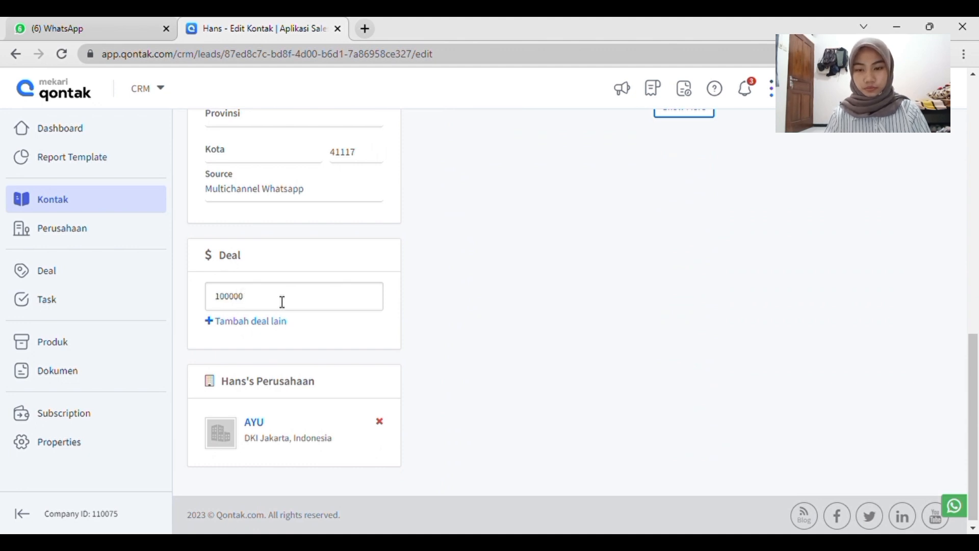
pyautogui.write('00')
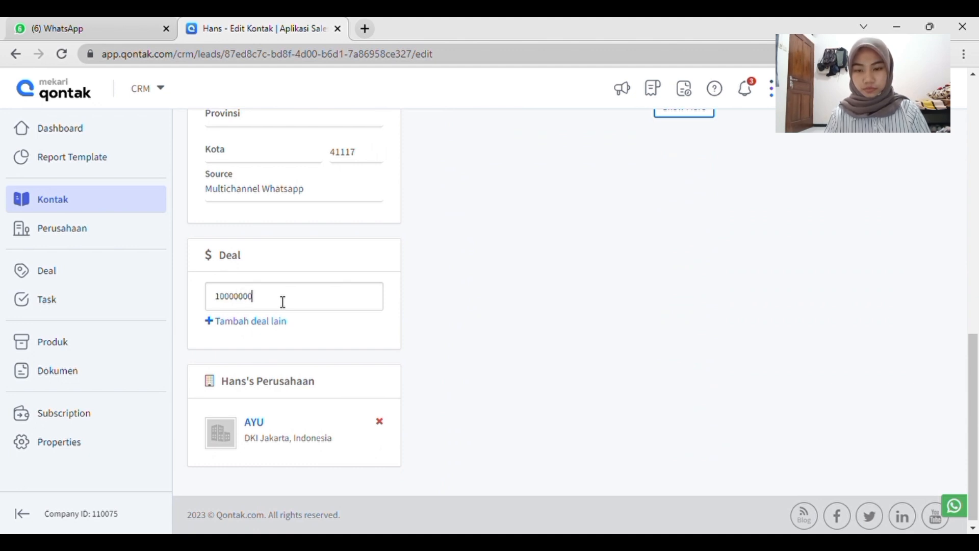
pyautogui.scroll(10, 283, 302)
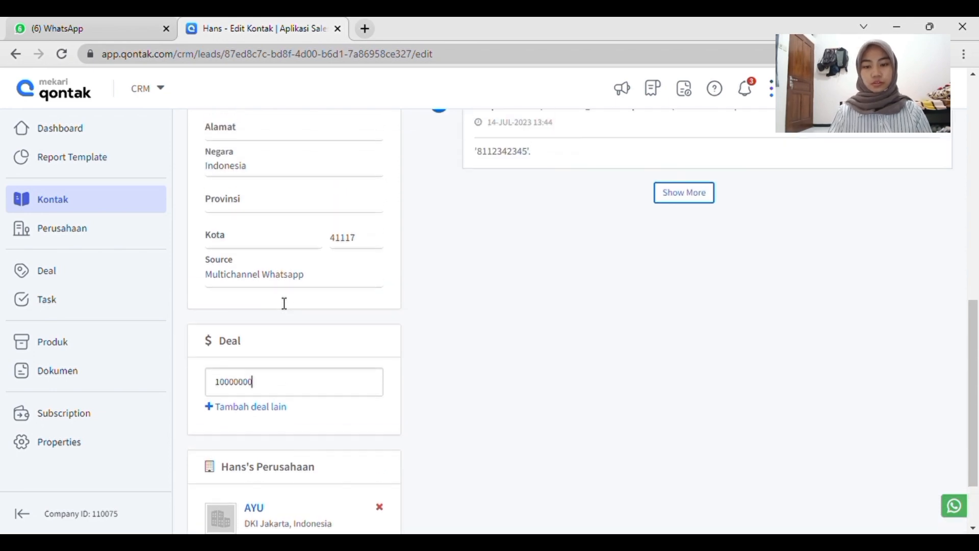
# Write the note "transaksi dimulai" for the contact.
pyautogui.click(468, 268)
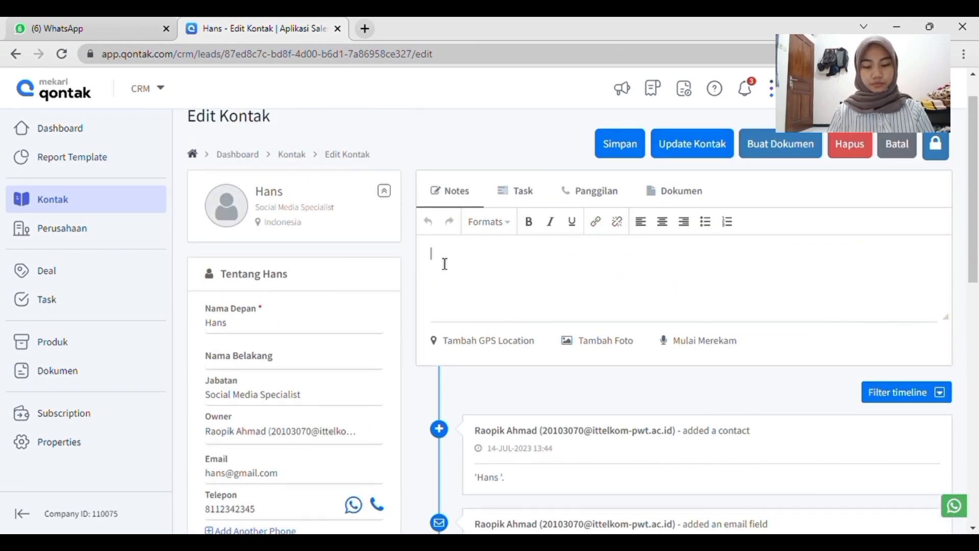
pyautogui.write('u')
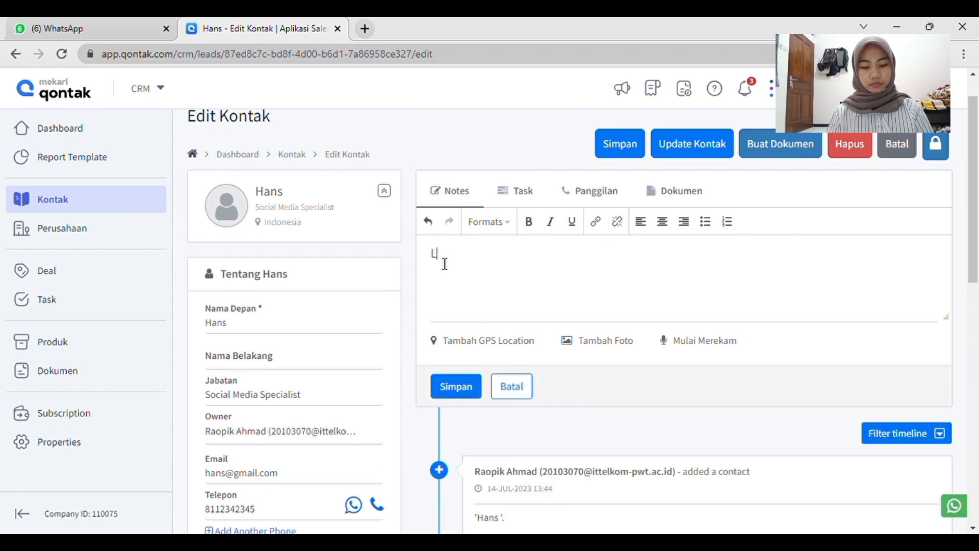
pyautogui.press('BackSpace')
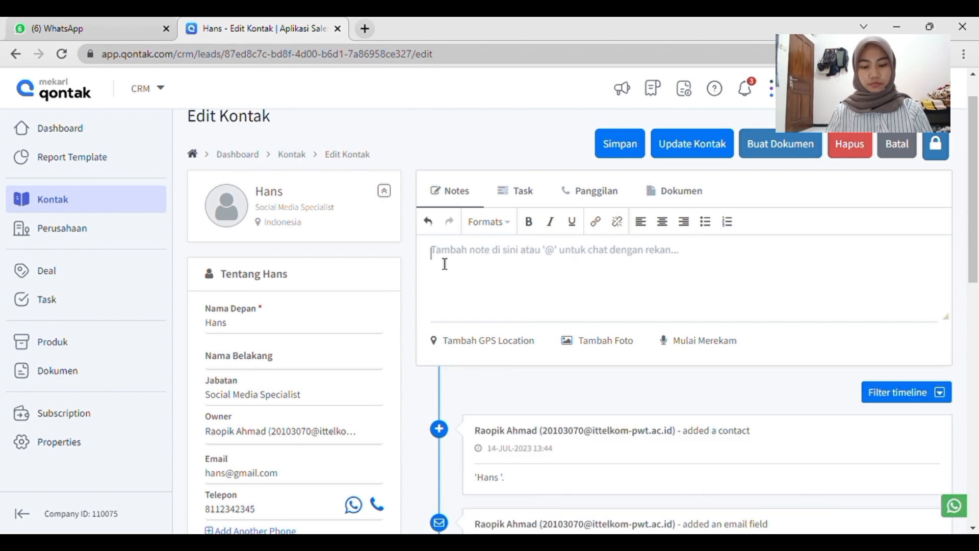
pyautogui.write('transaksi')
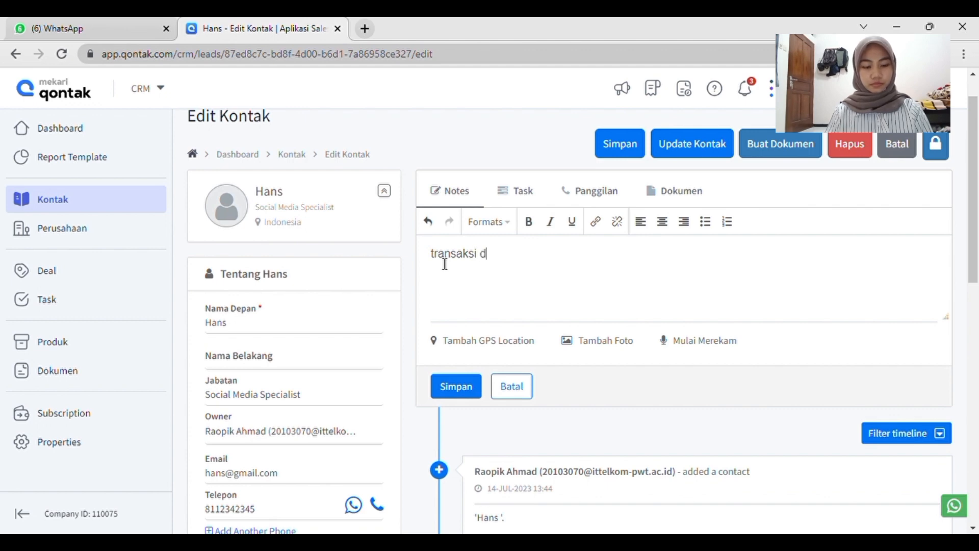
pyautogui.write('dimulai')
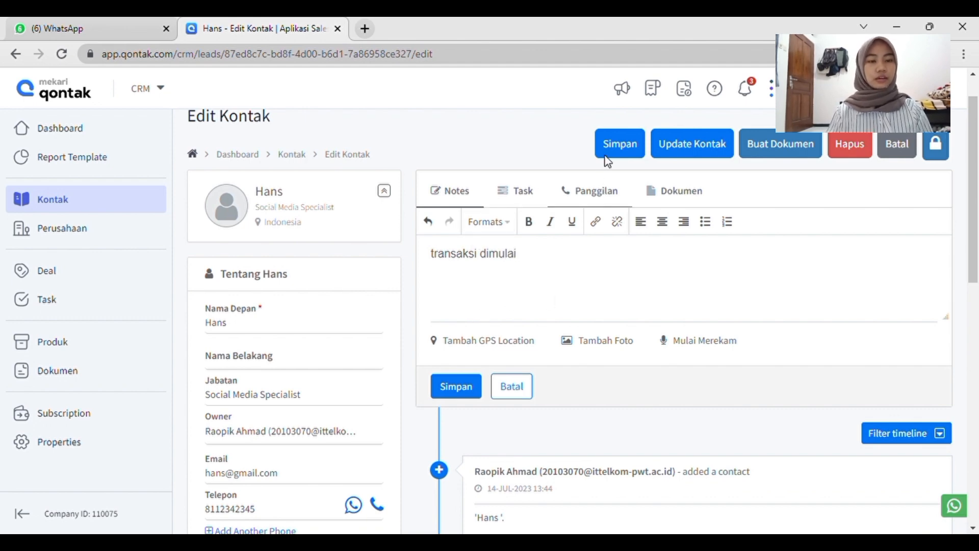
# Check the contact's form again and re-enter 10000000 in its empty deal search field.
pyautogui.scroll(-8, 570, 312)
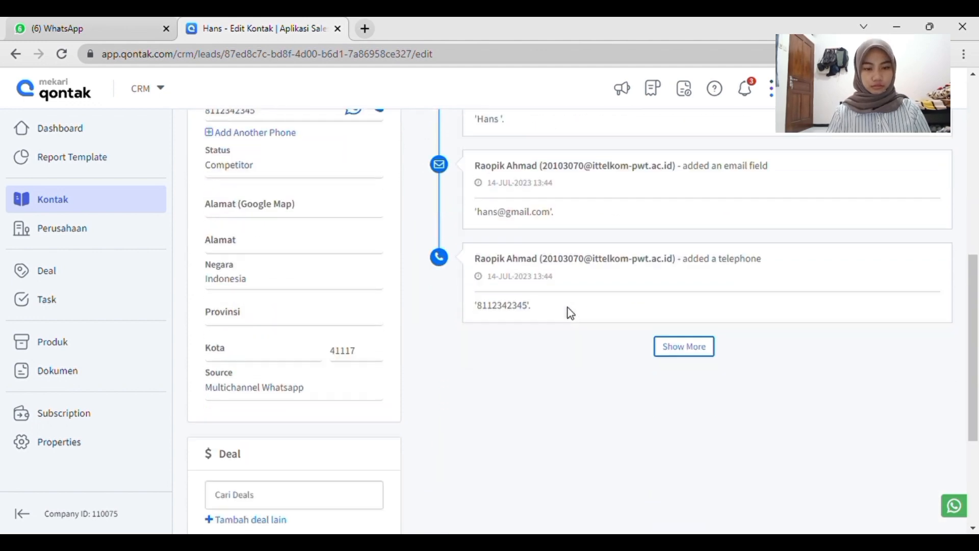
pyautogui.scroll(8, 570, 312)
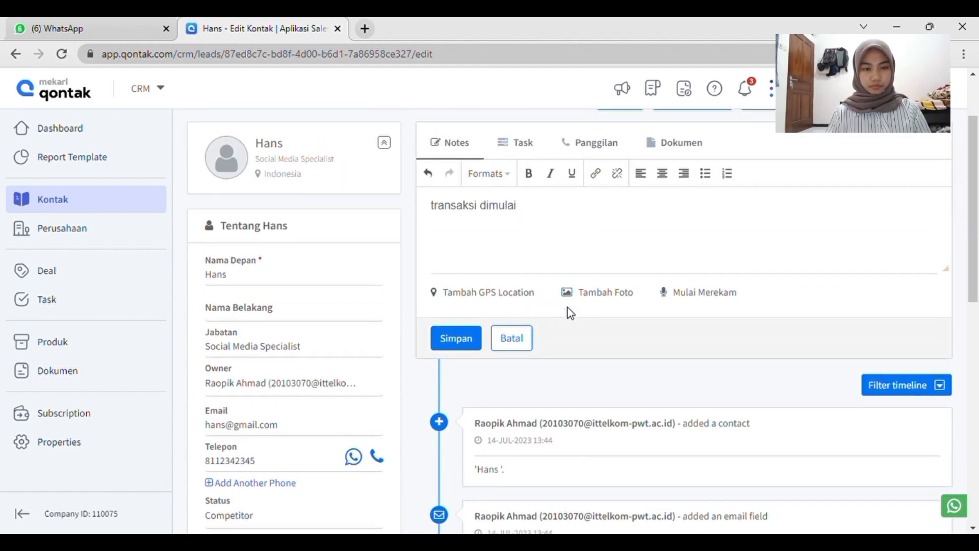
pyautogui.scroll(-10, 572, 313)
pyautogui.scroll(10, 574, 314)
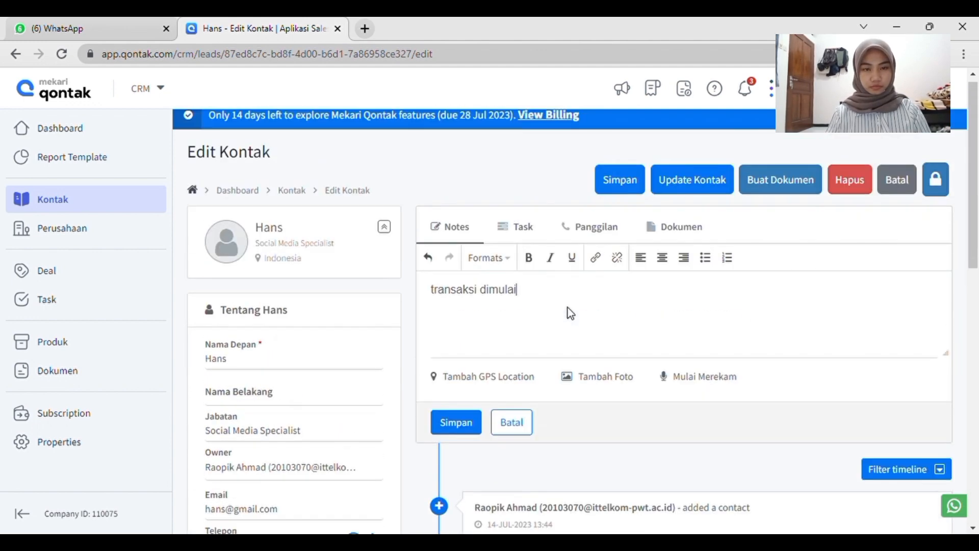
pyautogui.scroll(-10, 504, 360)
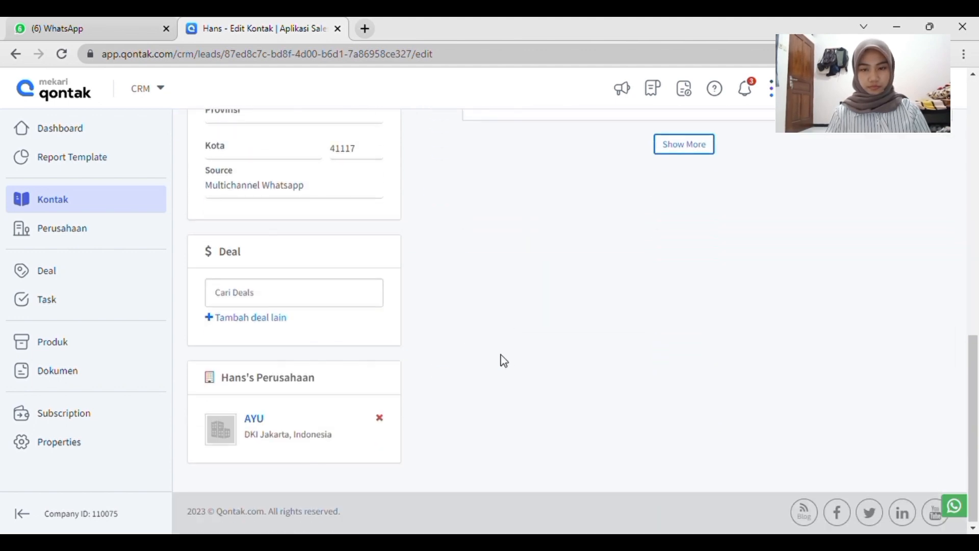
pyautogui.scroll(10, 504, 361)
pyautogui.scroll(-8, 504, 360)
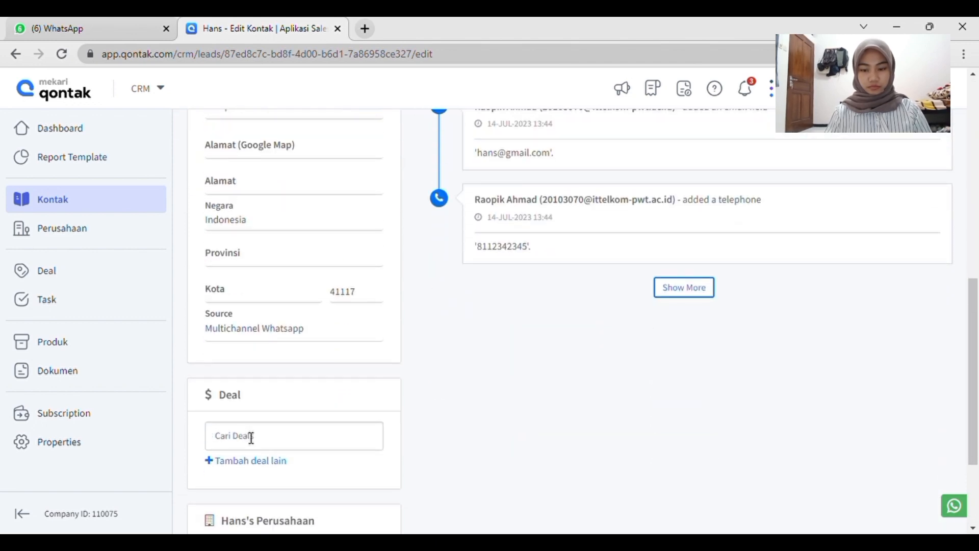
pyautogui.click(251, 438)
pyautogui.write('10000000')
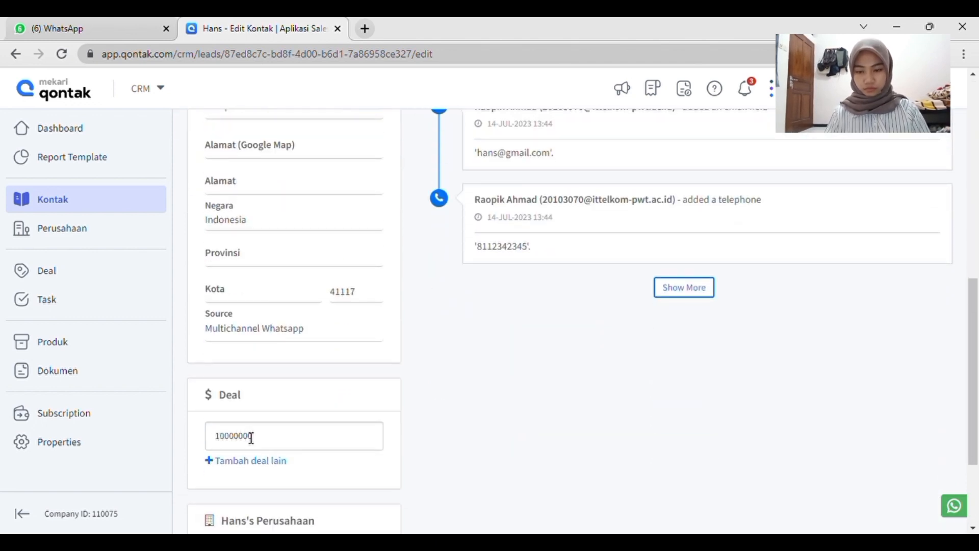
pyautogui.scroll(10, 251, 438)
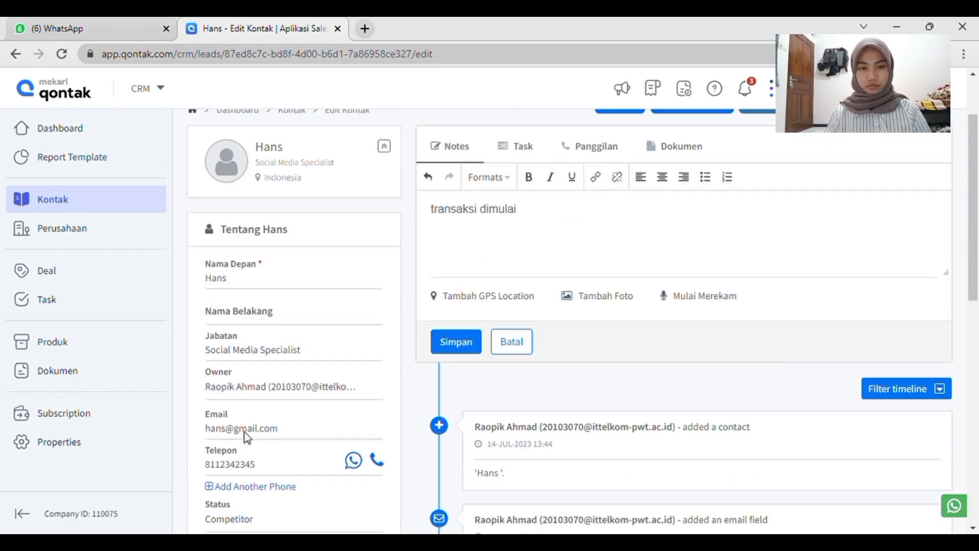
# Save the contact together with its note "transaksi dimulai" and check the new entries in its timeline.
pyautogui.scroll(2, 543, 235)
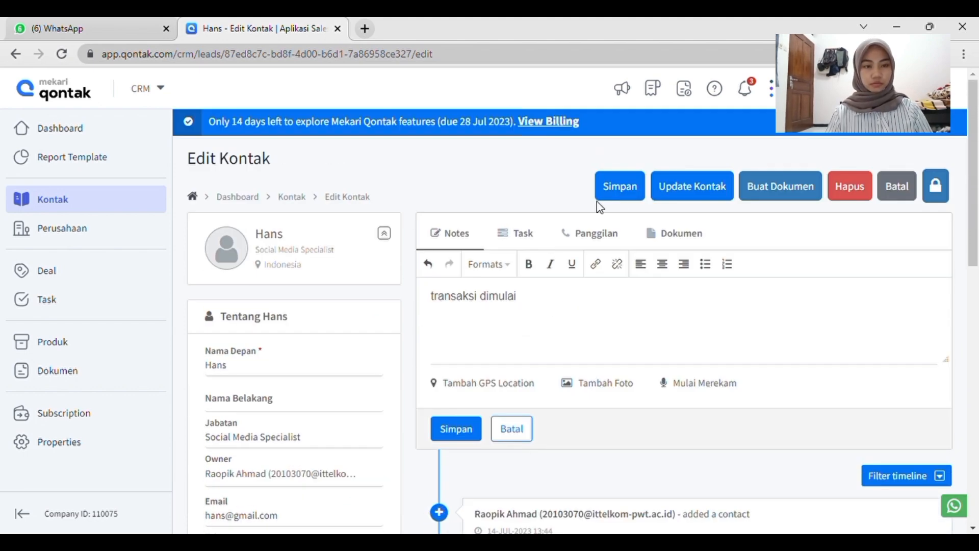
pyautogui.click(625, 185)
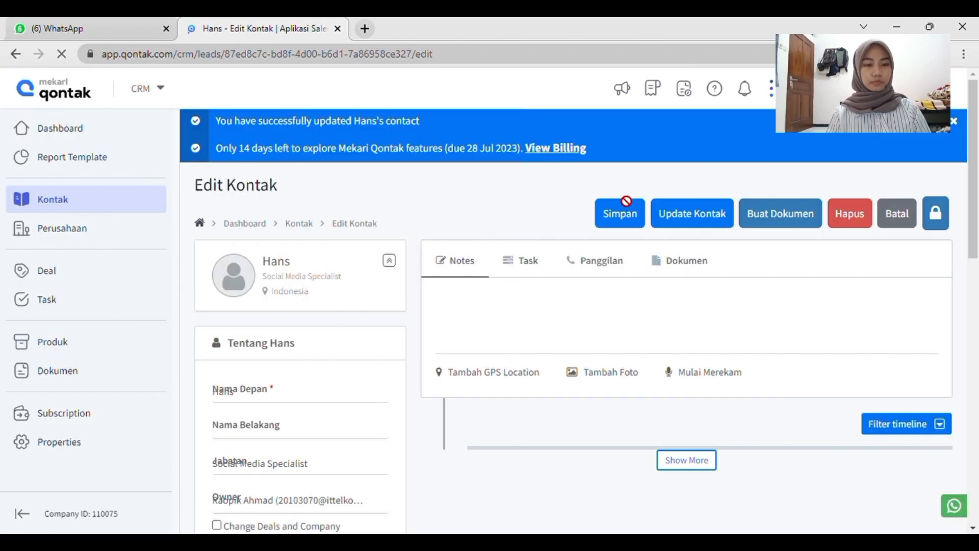
pyautogui.scroll(-3, 561, 392)
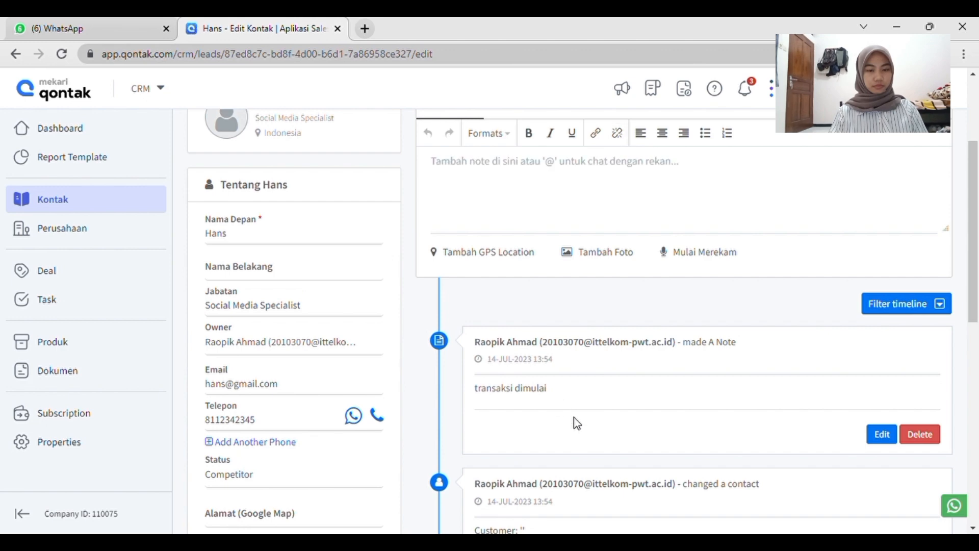
pyautogui.scroll(-3, 573, 418)
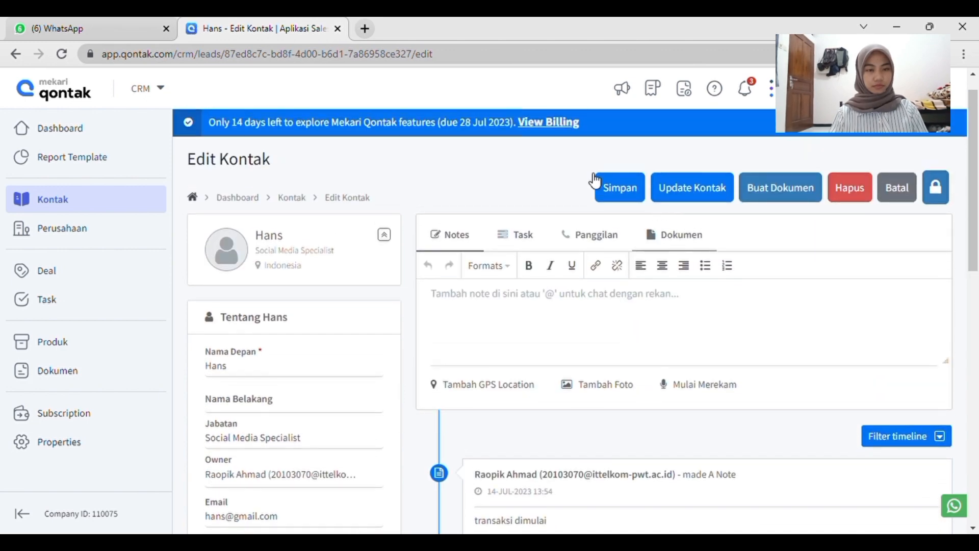
# Return to the contact list and view the status choices of the first contact, the Social Media Specialist.
pyautogui.click(89, 205)
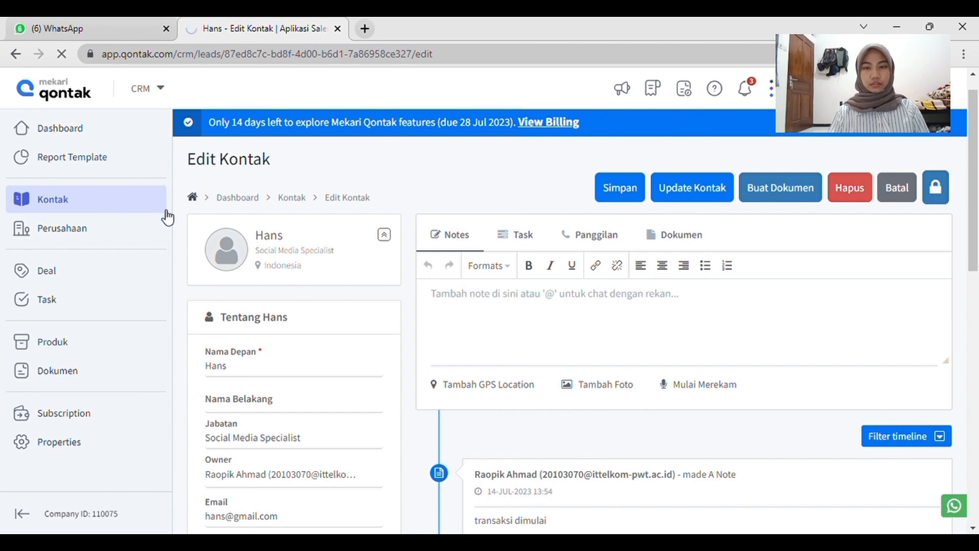
pyautogui.scroll(-3, 511, 283)
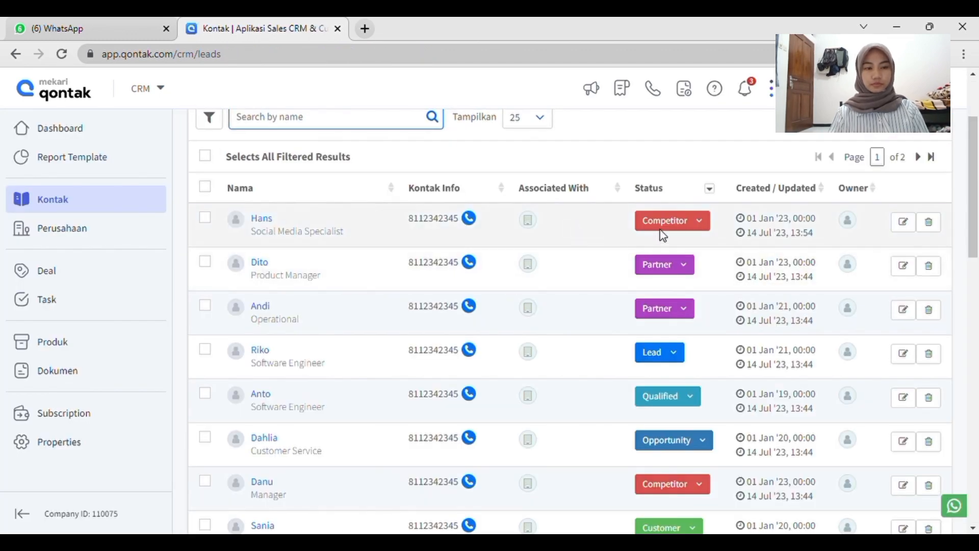
pyautogui.click(691, 221)
pyautogui.click(671, 280)
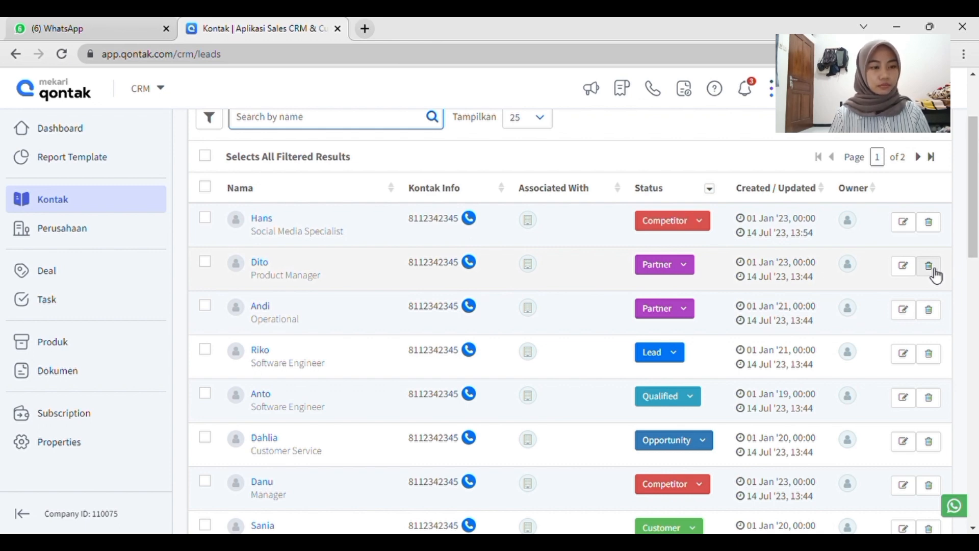
# Delete the Product Manager contact in the second row of the contact list and confirm its removal.
pyautogui.click(930, 266)
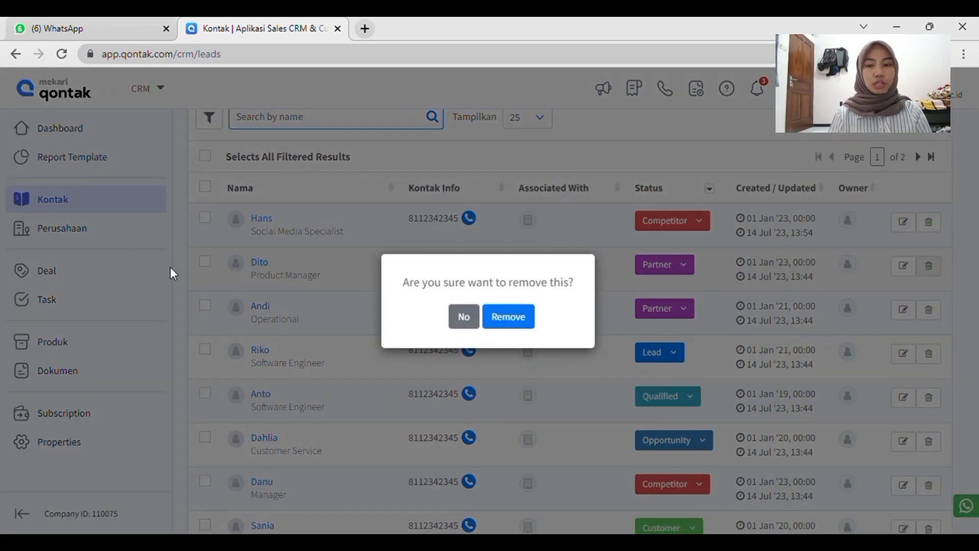
pyautogui.click(513, 317)
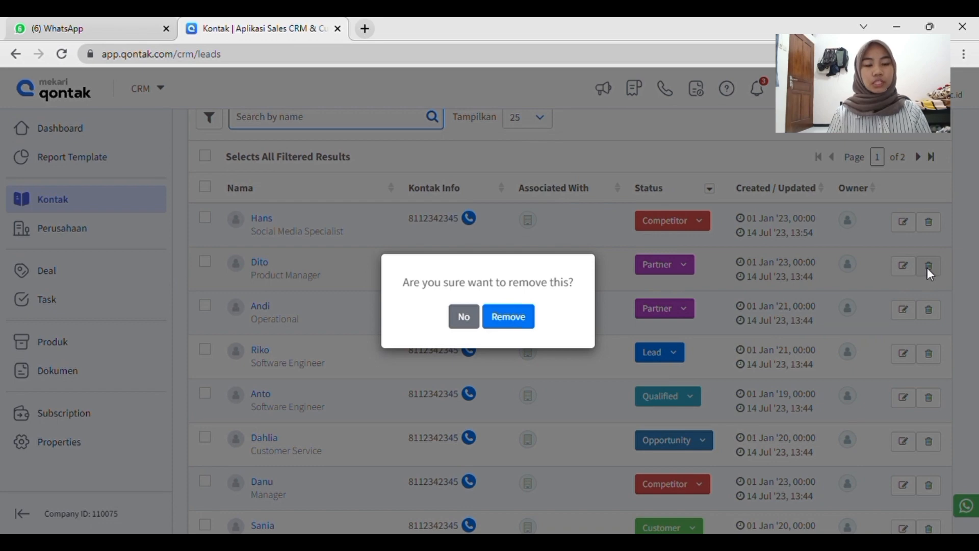
pyautogui.click(525, 325)
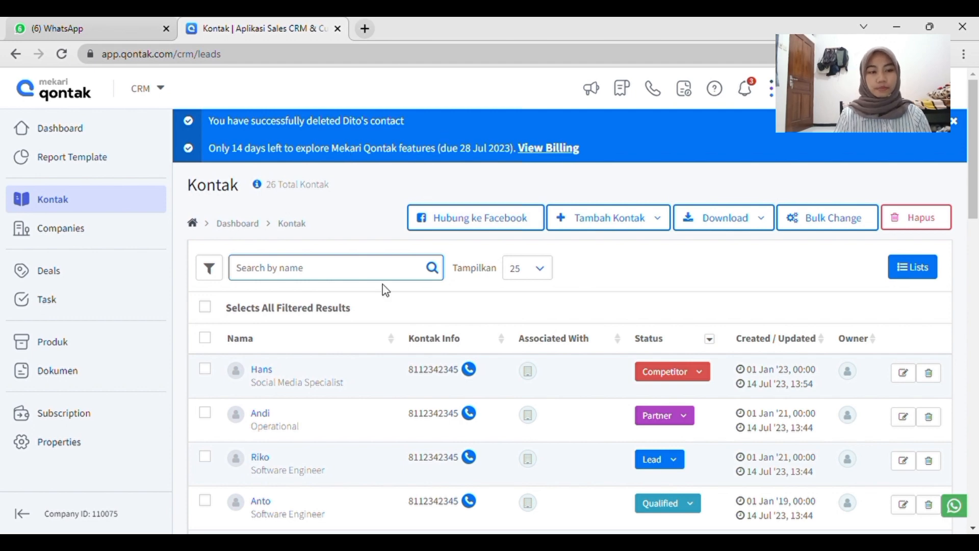
# View the owner choices in the contact filters and filter the contact list by the source Website.
pyautogui.scroll(-2, 385, 289)
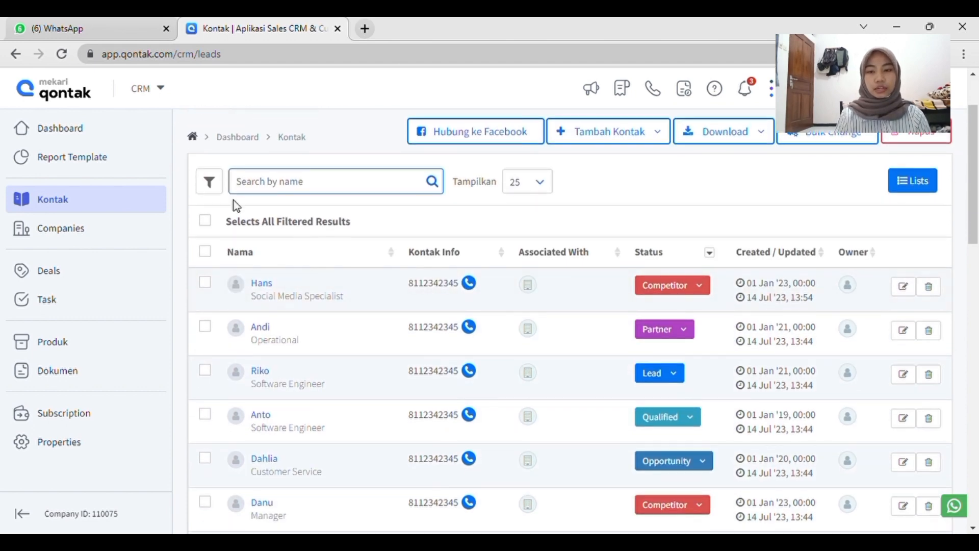
pyautogui.click(211, 184)
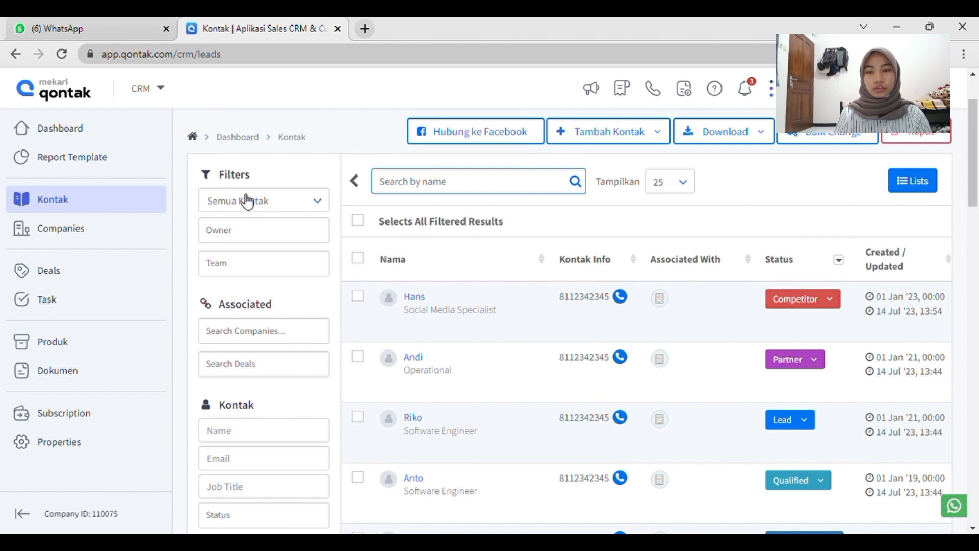
pyautogui.click(260, 231)
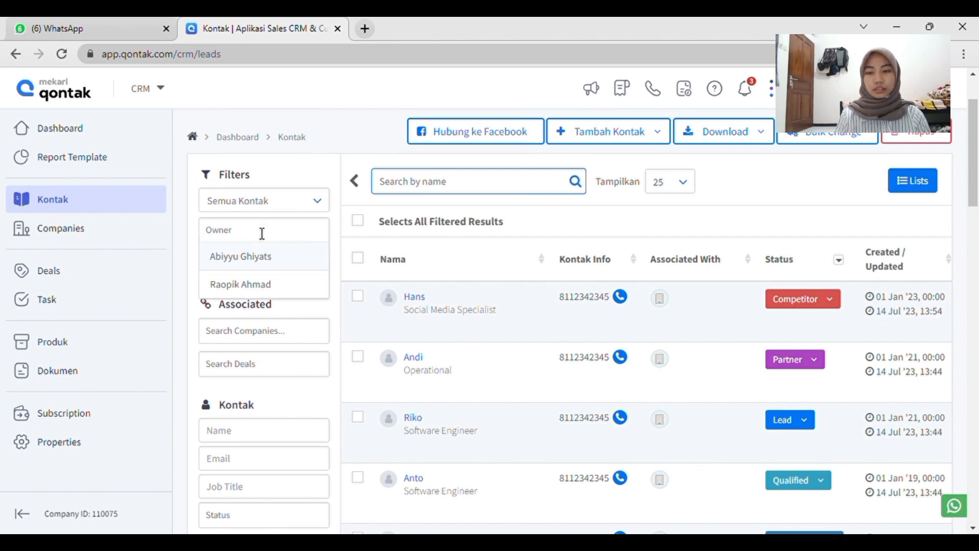
pyautogui.click(299, 395)
pyautogui.scroll(-3, 295, 393)
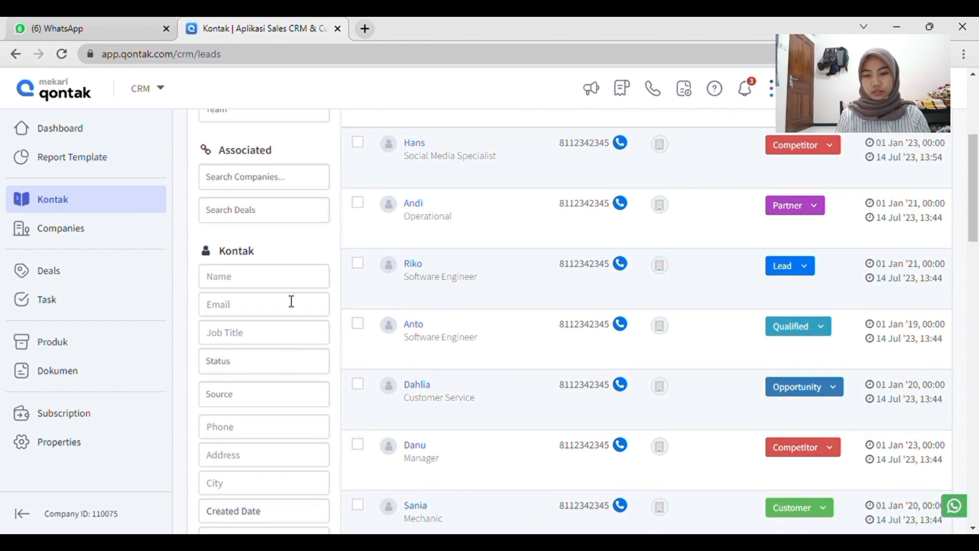
pyautogui.scroll(-2, 291, 301)
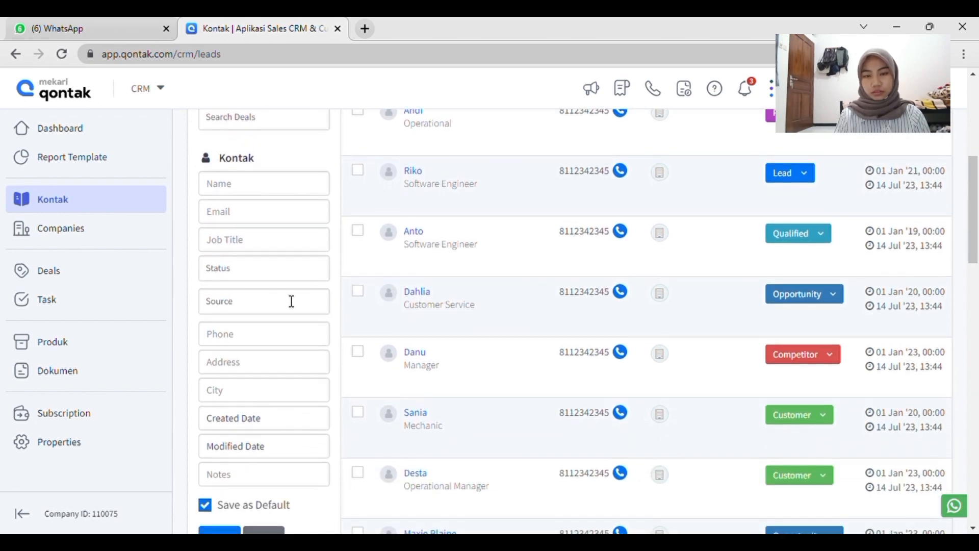
pyautogui.click(292, 309)
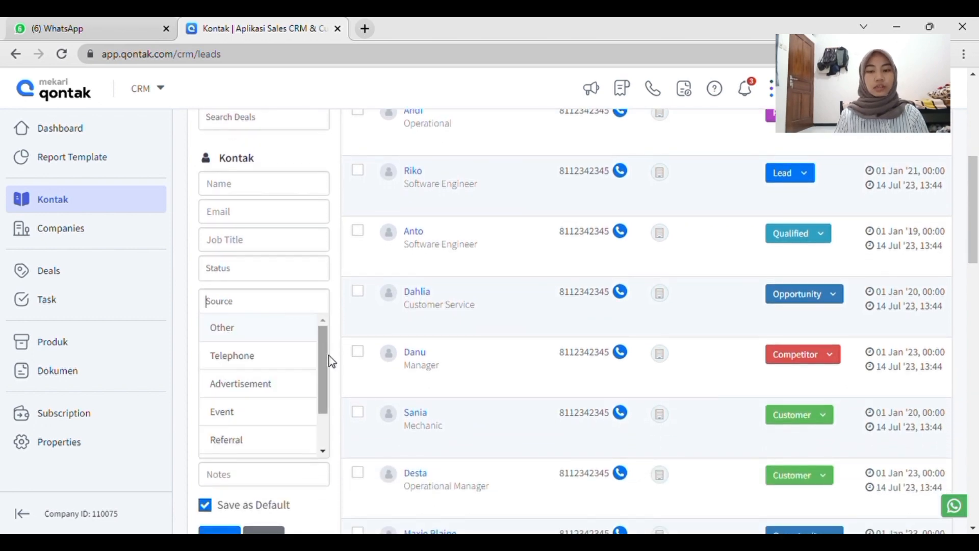
pyautogui.moveTo(328, 364); pyautogui.dragTo(327, 383)
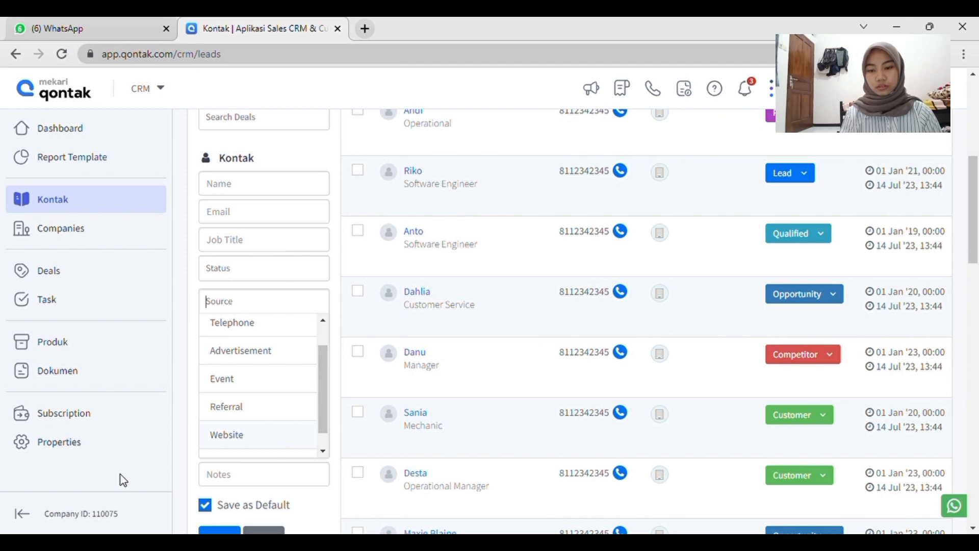
pyautogui.press('Return')
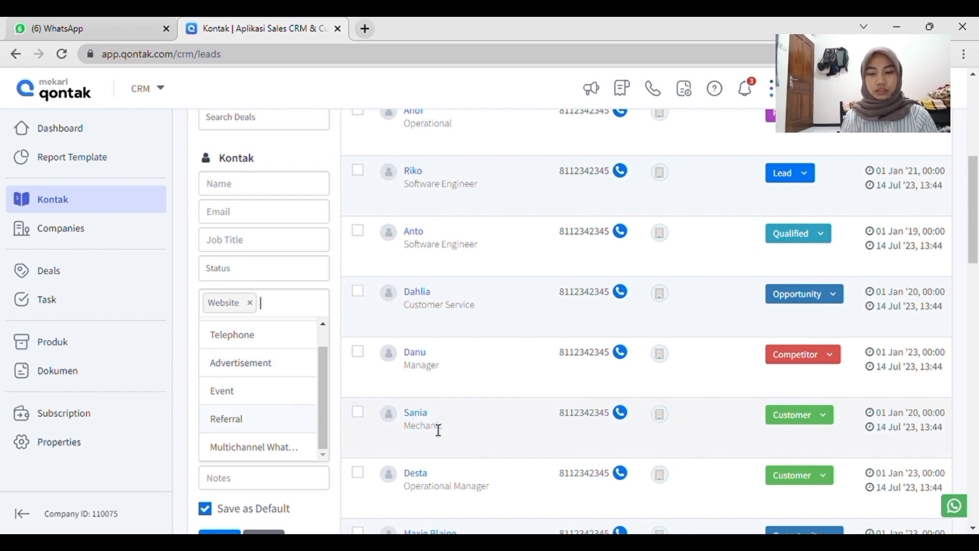
pyautogui.scroll(-3, 432, 424)
pyautogui.click(218, 392)
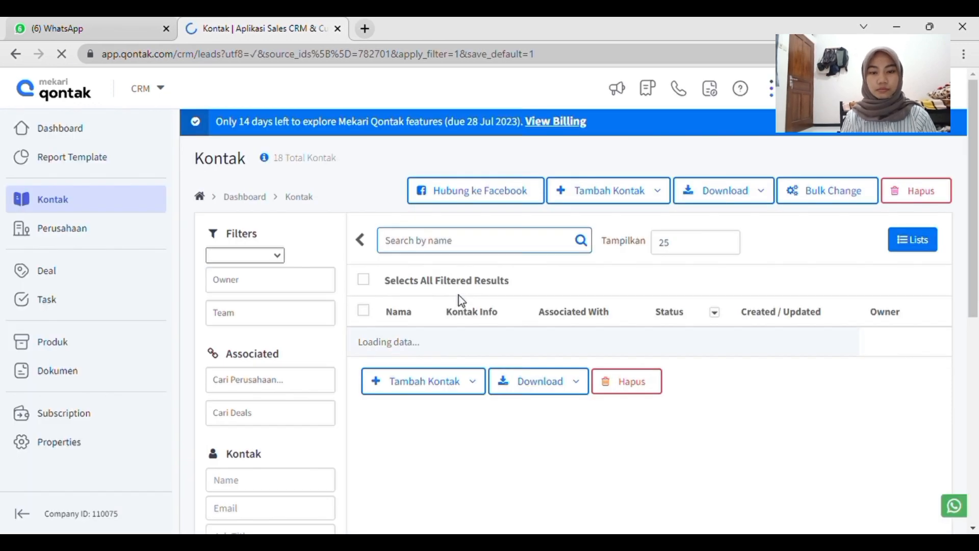
# Review the filtered contact list, examining the job titles, statuses and dates of the contacts from the Website source.
pyautogui.scroll(-3, 550, 390)
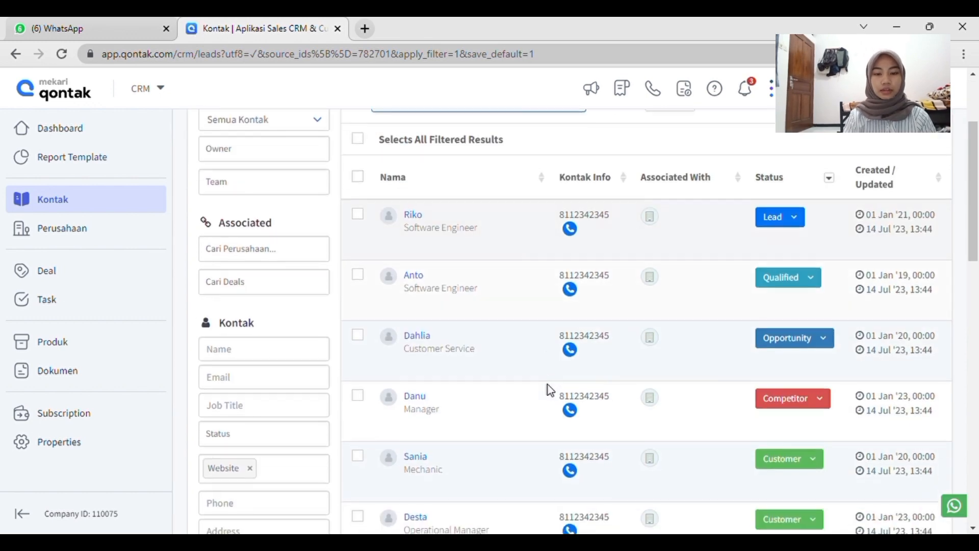
pyautogui.scroll(-8, 549, 390)
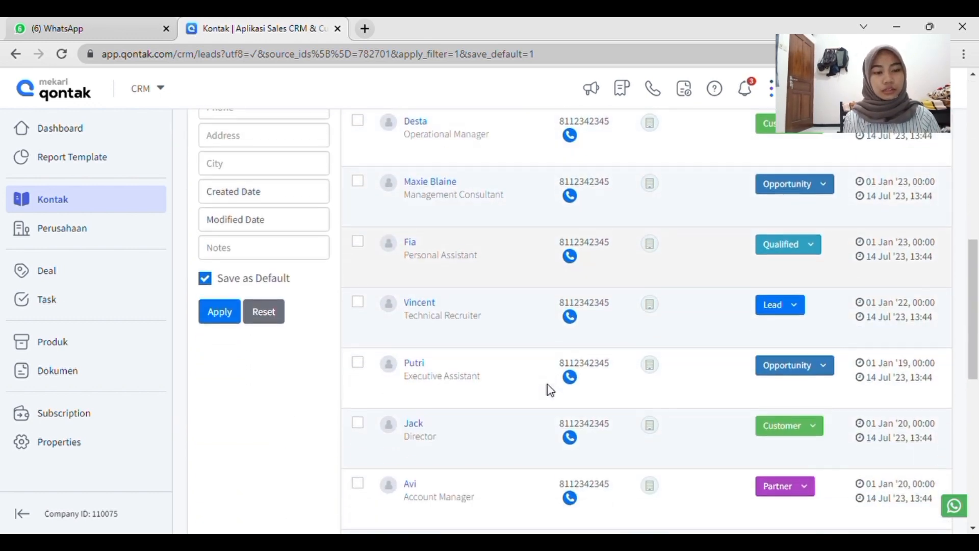
pyautogui.scroll(-6, 550, 390)
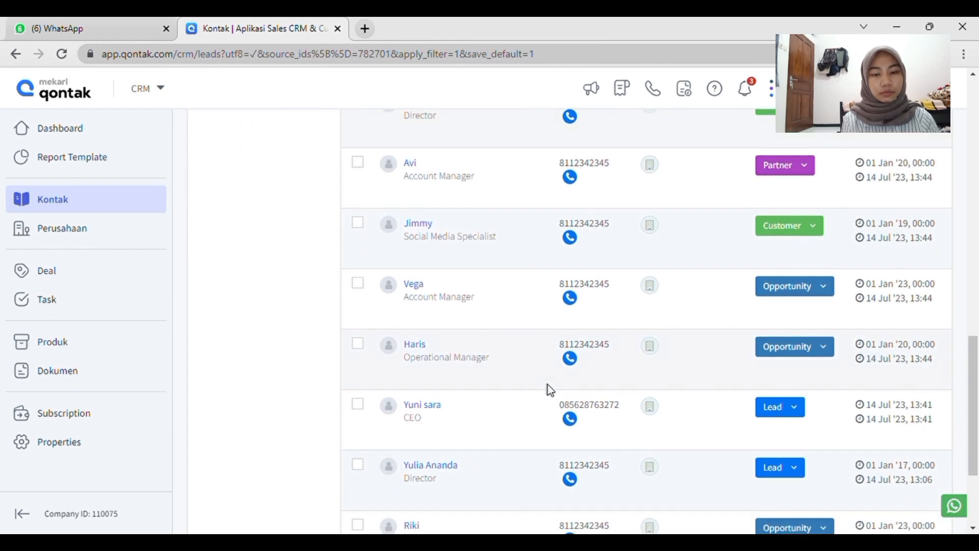
pyautogui.scroll(-3, 550, 390)
pyautogui.scroll(18, 550, 390)
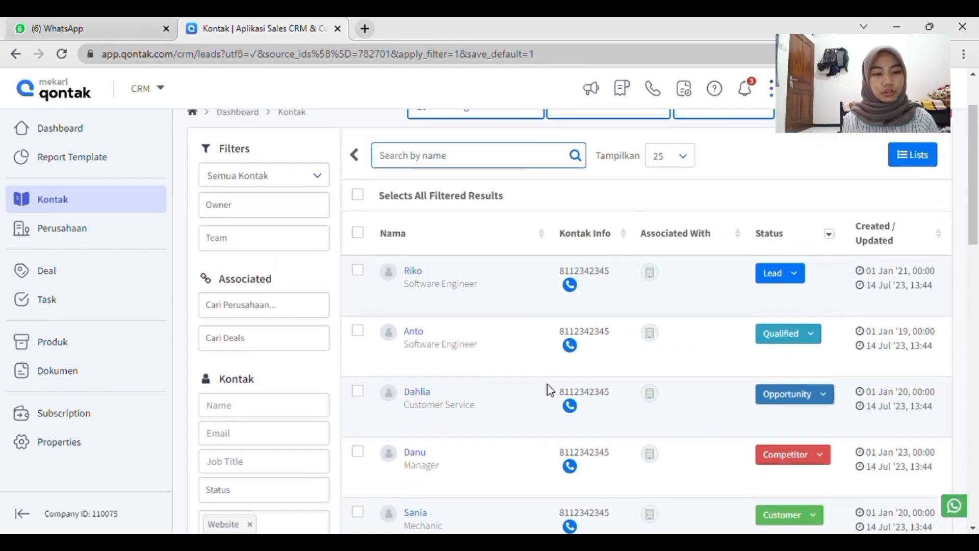
pyautogui.scroll(1, 550, 390)
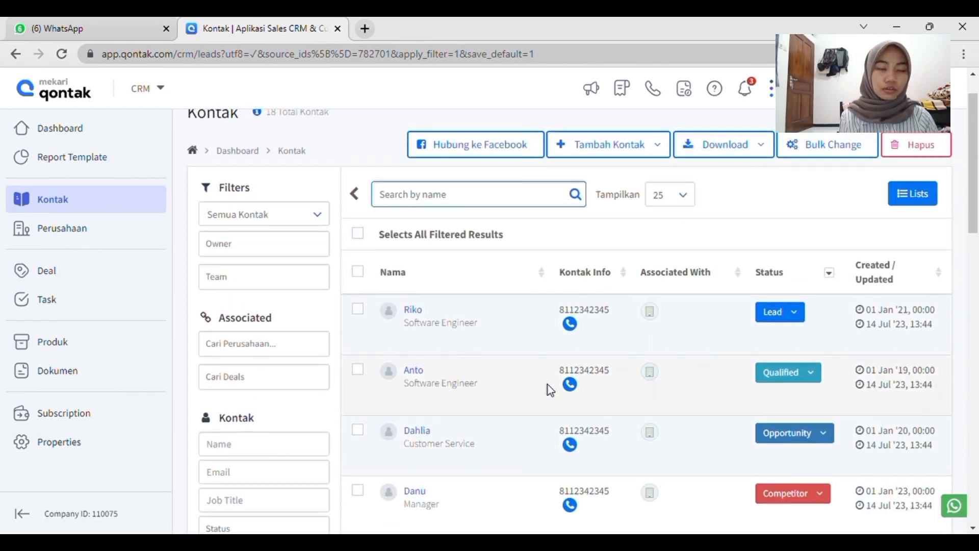
pyautogui.scroll(-5, 547, 384)
pyautogui.scroll(1, 547, 384)
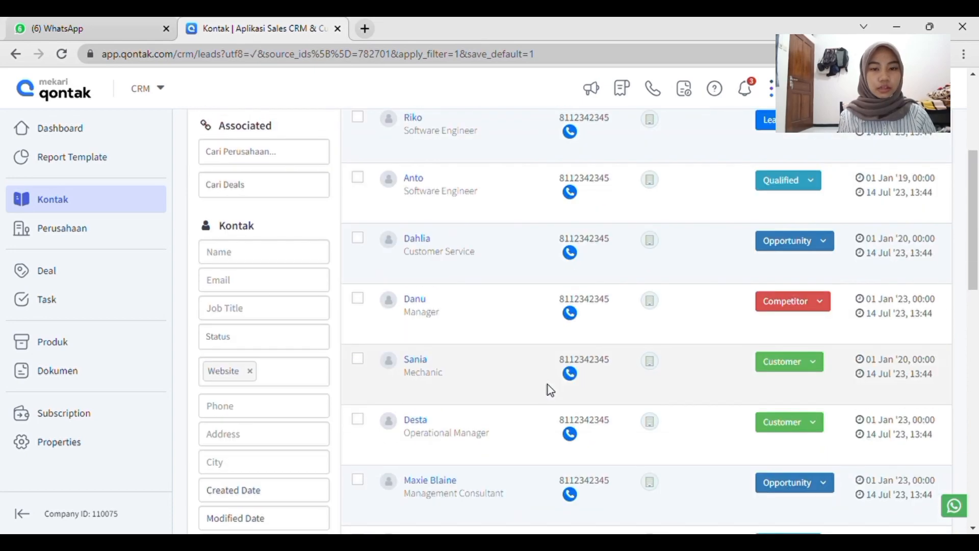
pyautogui.scroll(2, 548, 388)
pyautogui.scroll(-1, 459, 347)
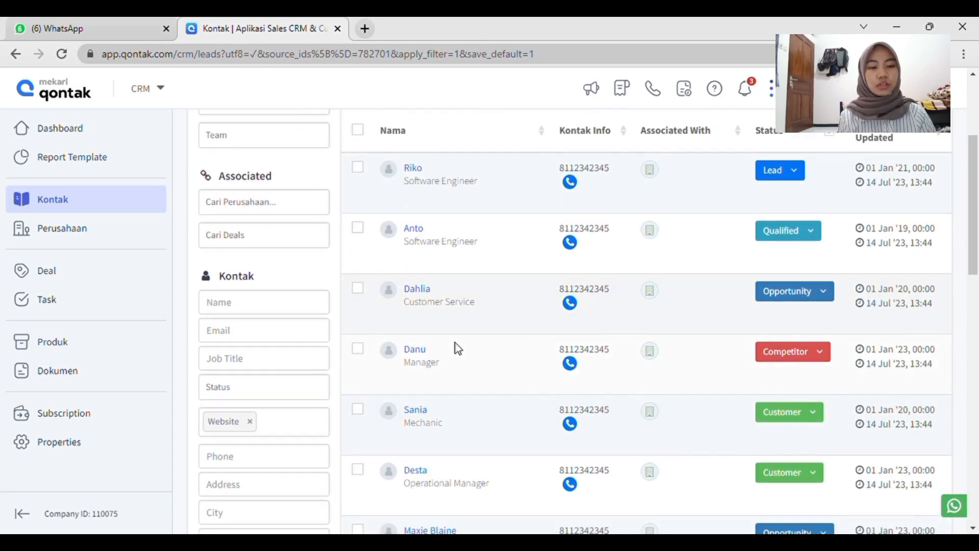
pyautogui.scroll(3, 627, 394)
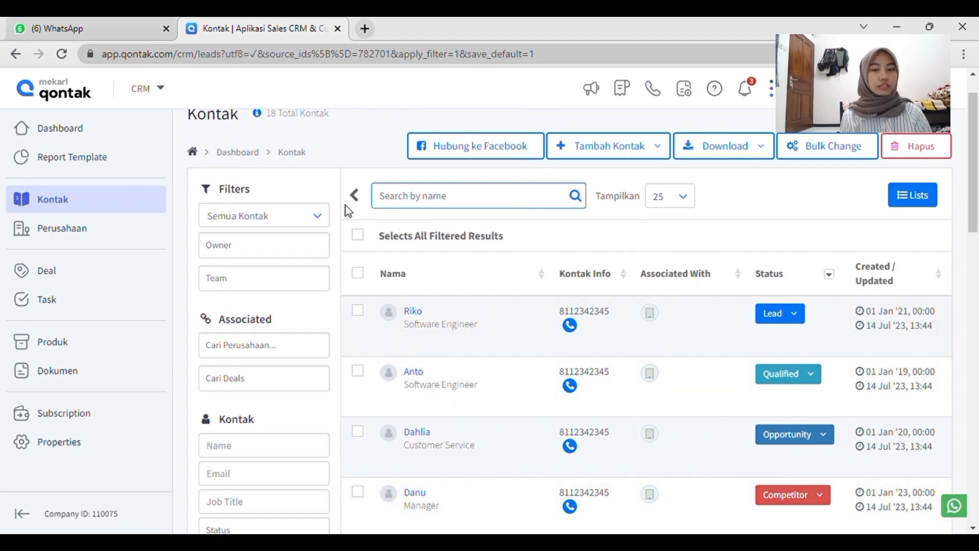
# Hide the contact filters and view the available download options for the contact list.
pyautogui.click(354, 195)
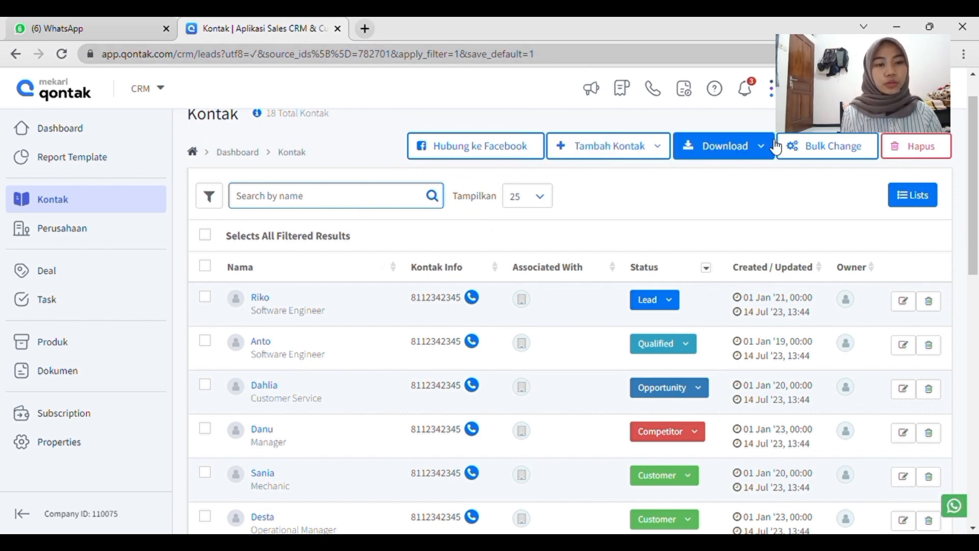
pyautogui.click(753, 156)
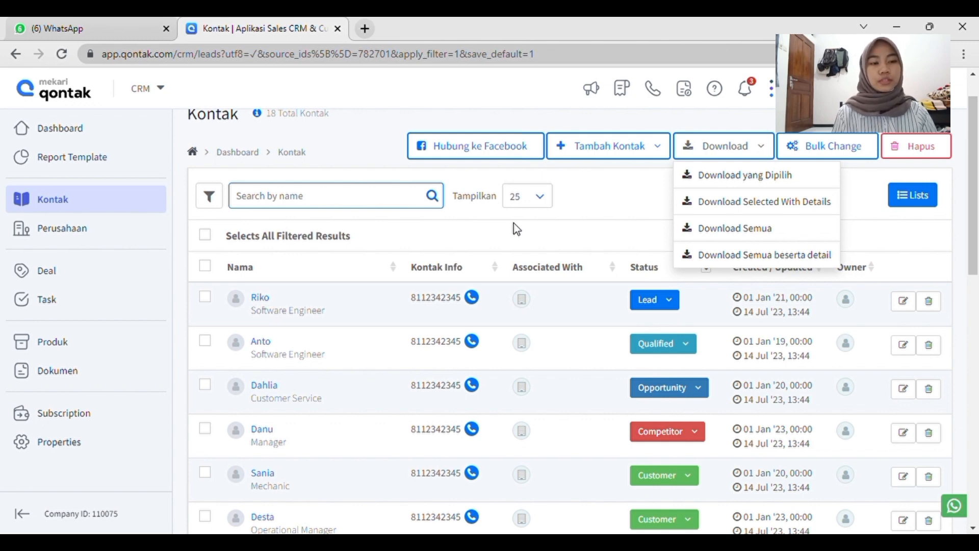
pyautogui.click(576, 207)
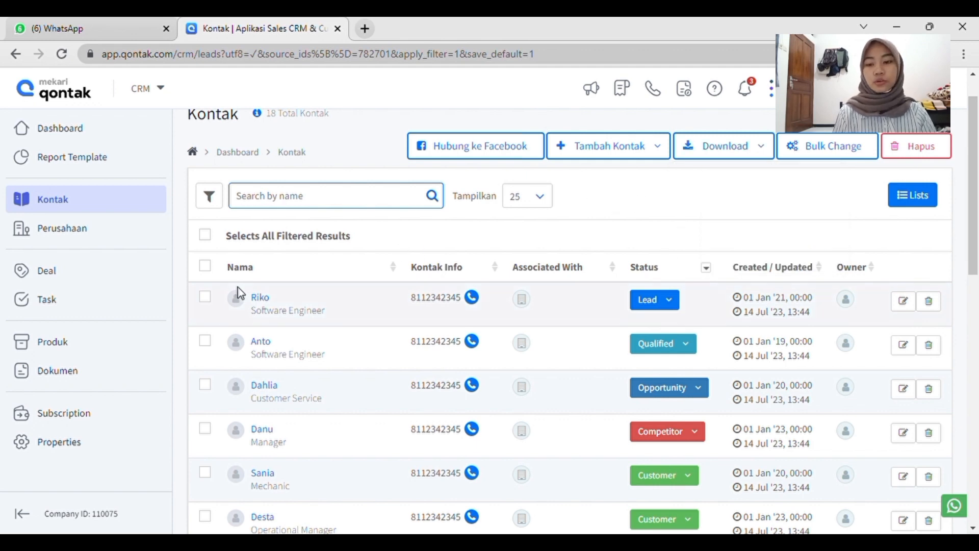
# Select the Customer Service and Mechanic contacts in the filtered list and download the selected contacts with details.
pyautogui.scroll(-3, 223, 340)
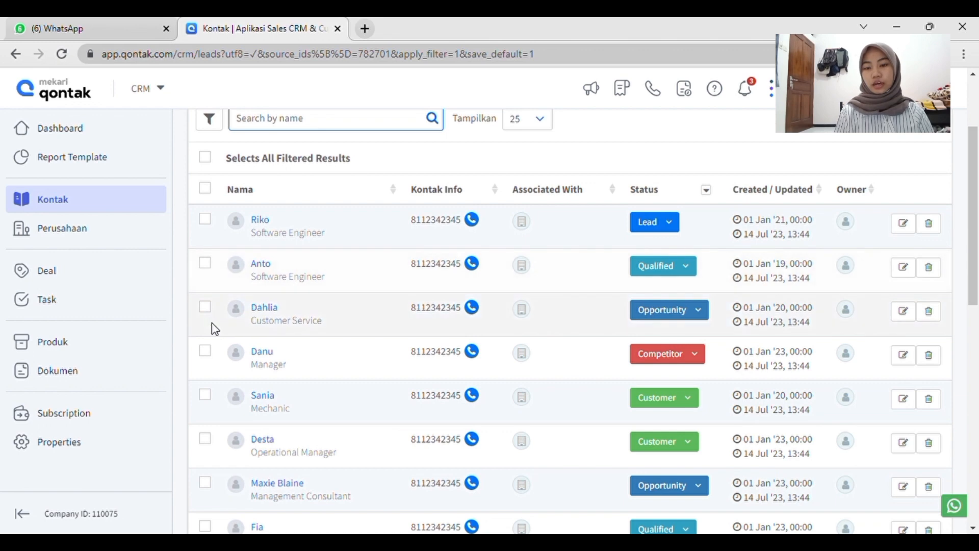
pyautogui.click(208, 312)
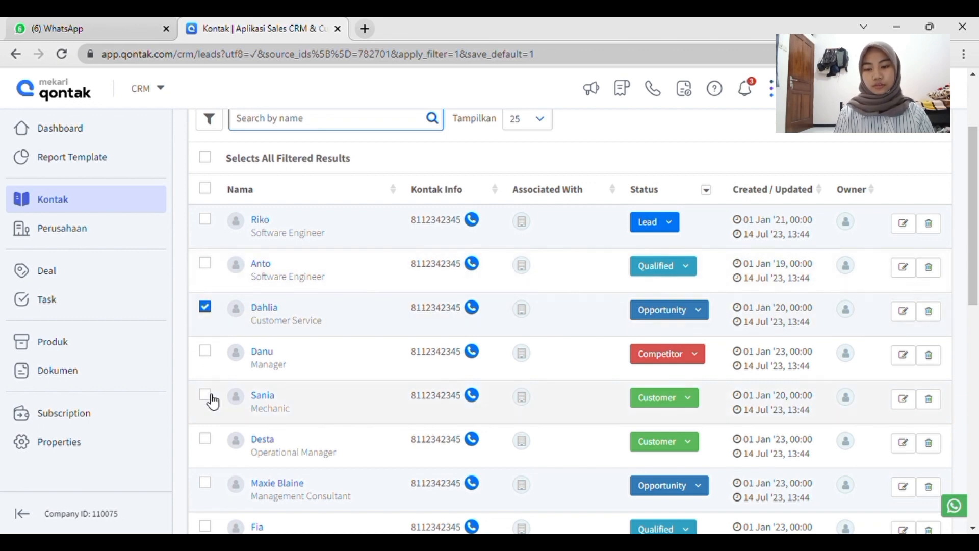
pyautogui.click(210, 397)
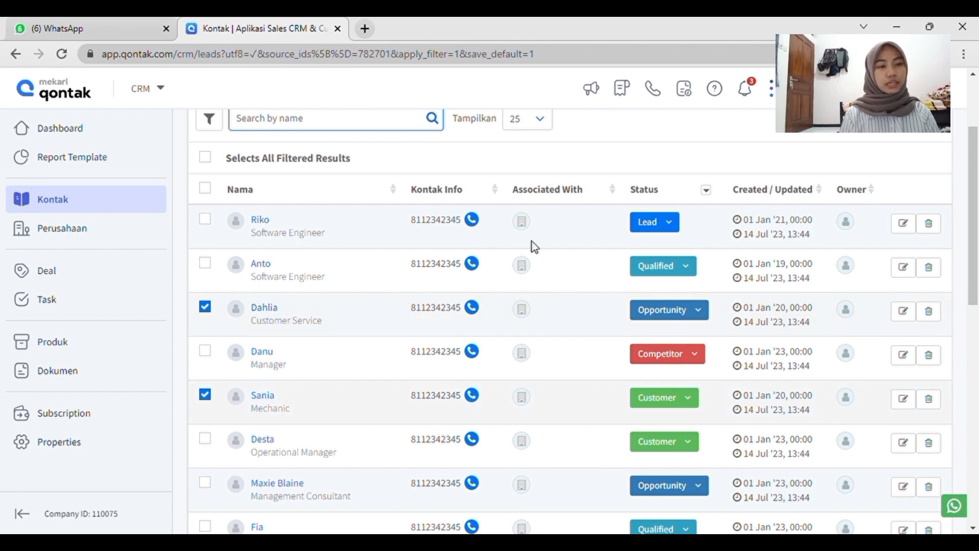
pyautogui.scroll(2, 716, 102)
pyautogui.scroll(-4, 573, 351)
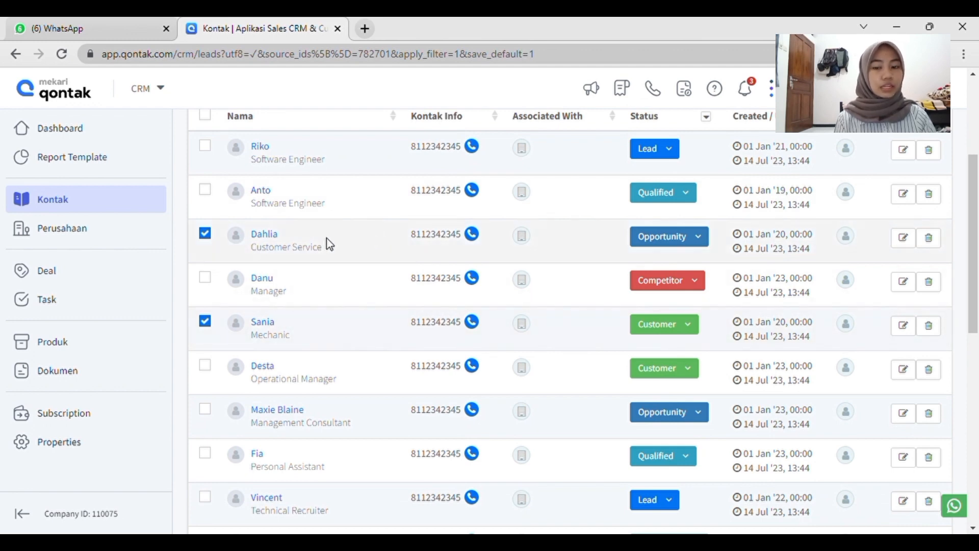
pyautogui.scroll(4, 603, 225)
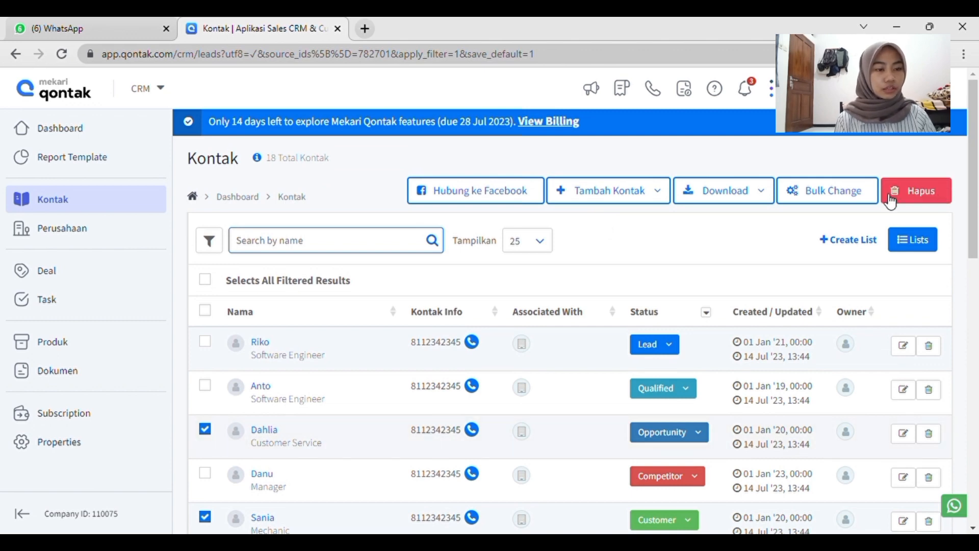
pyautogui.click(743, 190)
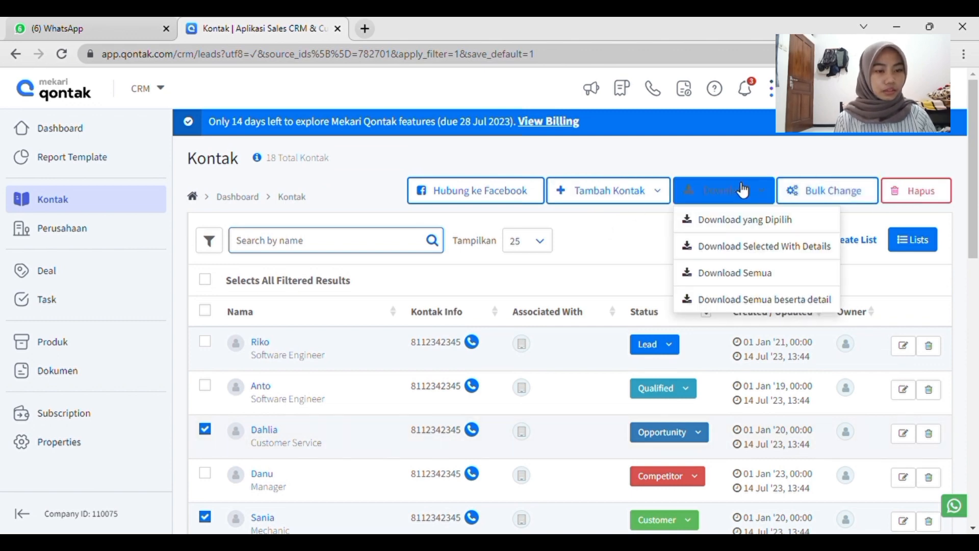
pyautogui.click(749, 248)
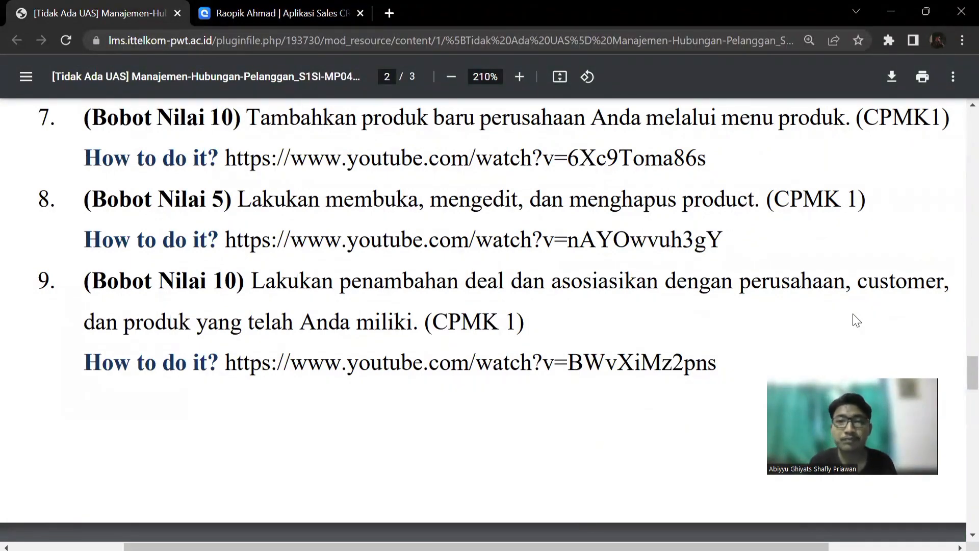
# Switch from the assignment document to the CRM and start adding a new product in Produk.
pyautogui.click(271, 23)
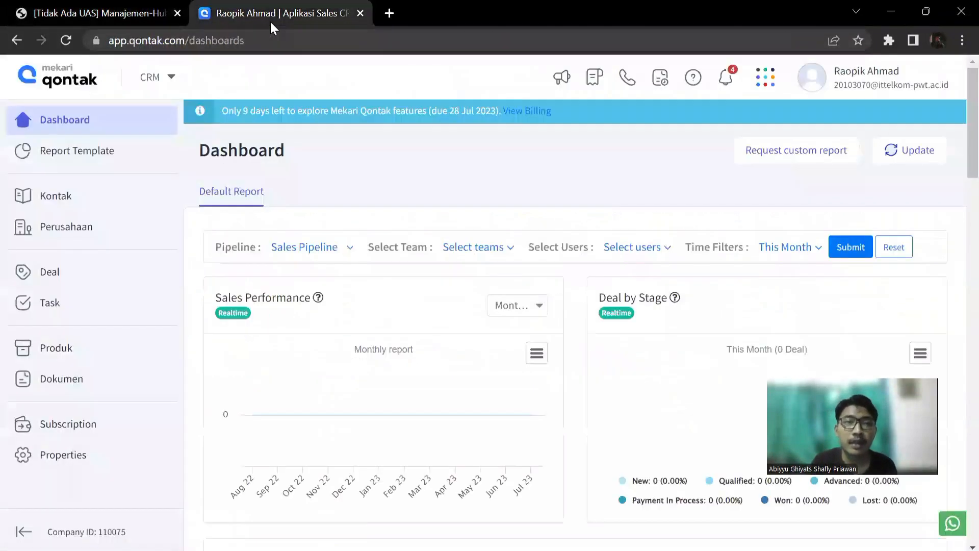
pyautogui.click(81, 355)
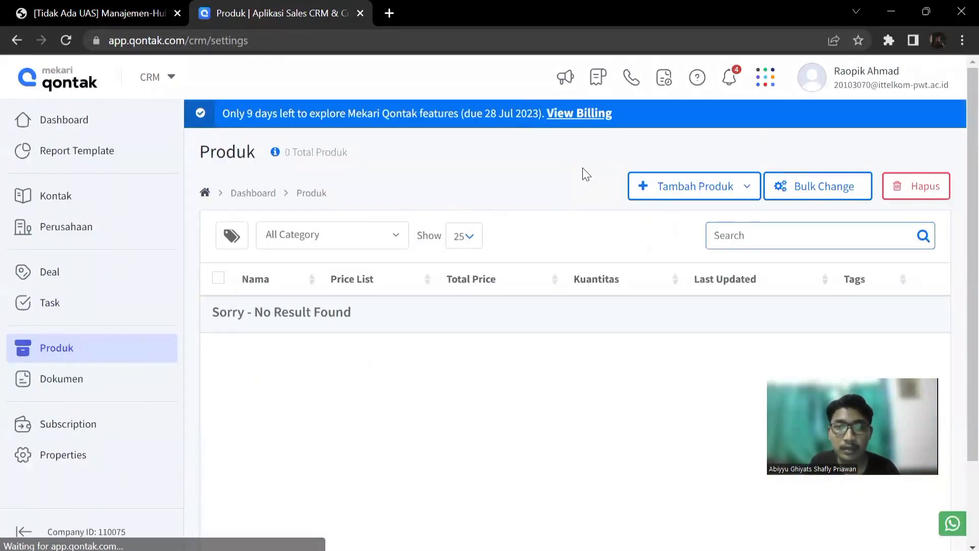
pyautogui.click(644, 189)
pyautogui.click(657, 214)
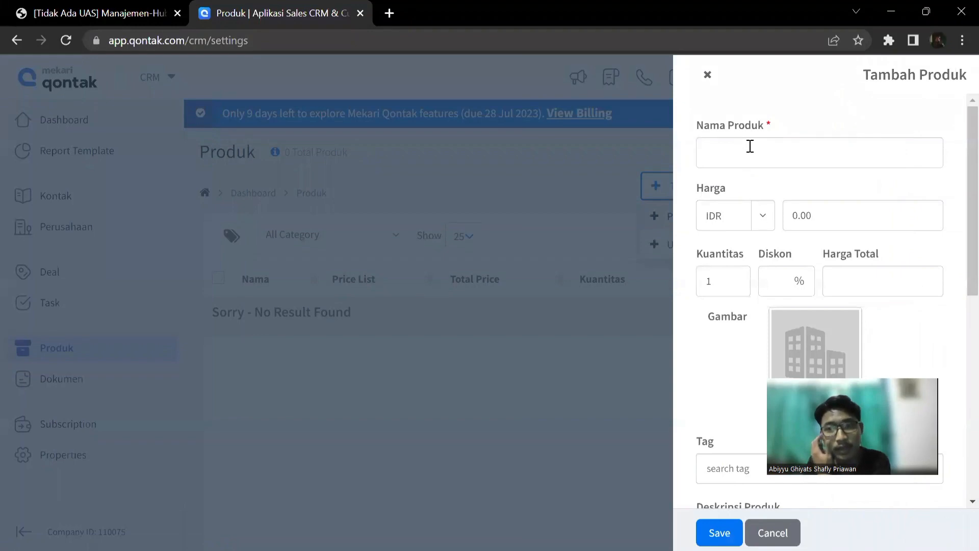
# Copy the product name SEMEN PORTLAND KOMPOSIT TIGA RODA from the Notepad notes into the new product's name.
pyautogui.hotkey('alt', 'Tab')
pyautogui.hotkey('alt', 'Tab')
pyautogui.hotkey('alt', 'Tab')
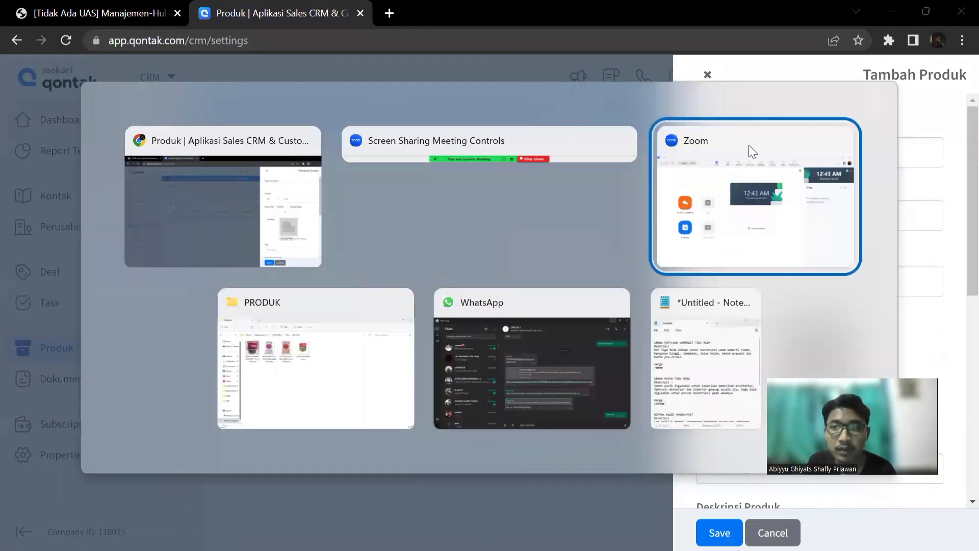
pyautogui.hotkey('alt', 'Tab')
pyautogui.hotkey('alt', 'Tab')
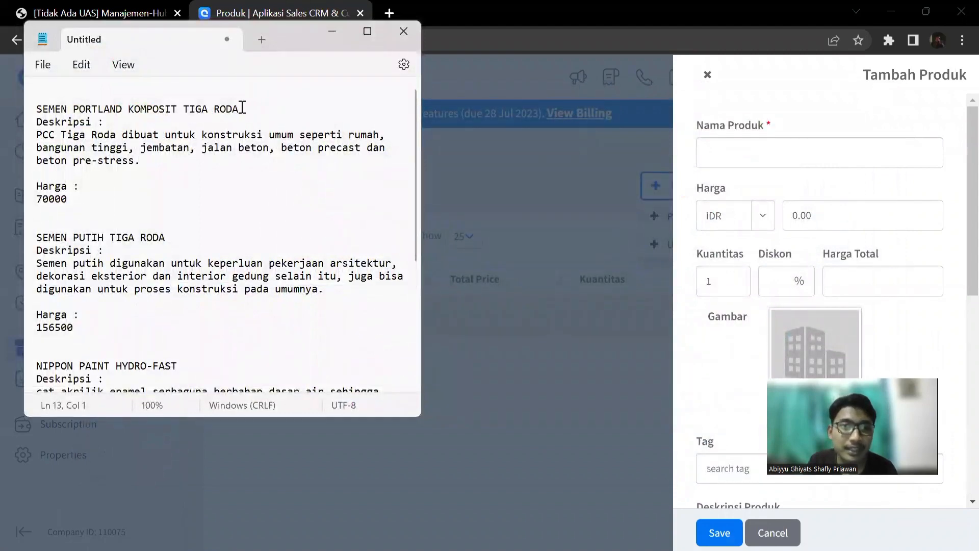
pyautogui.moveTo(242, 109); pyautogui.dragTo(32, 110)
pyautogui.hotkey('ctrl', 'c')
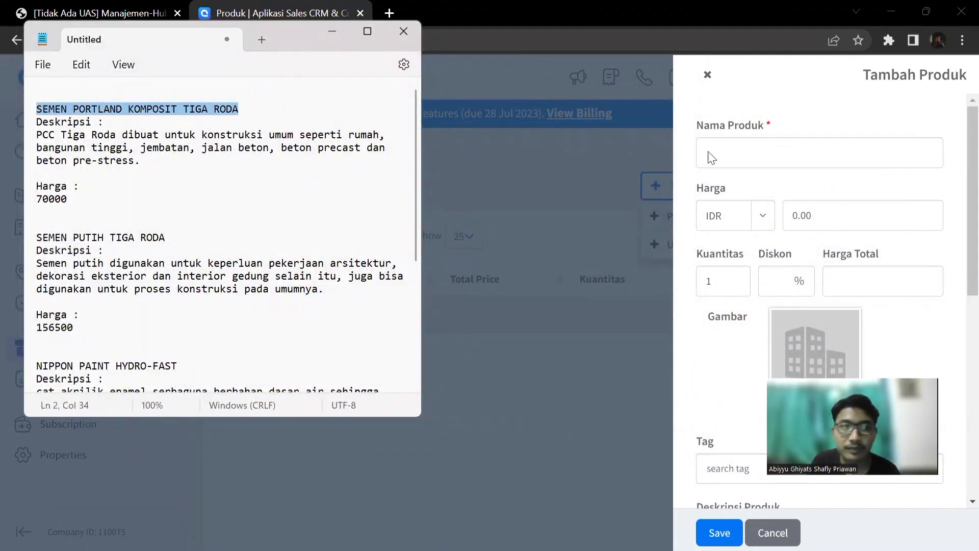
pyautogui.click(765, 156)
pyautogui.hotkey('ctrl', 'v')
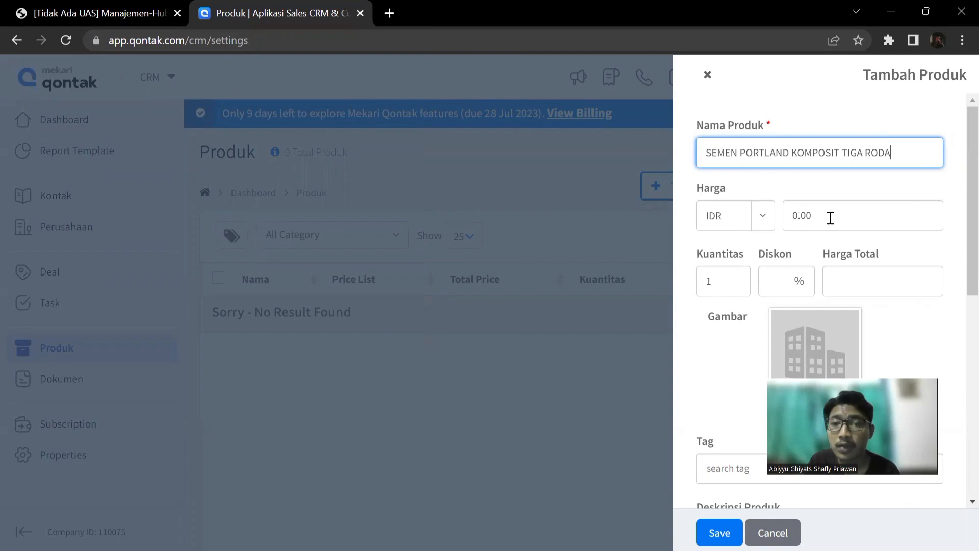
# Look up the Portland cement price in the Notepad notes and set the product's unit price to IDR 70,000.
pyautogui.hotkey('alt', 'Tab')
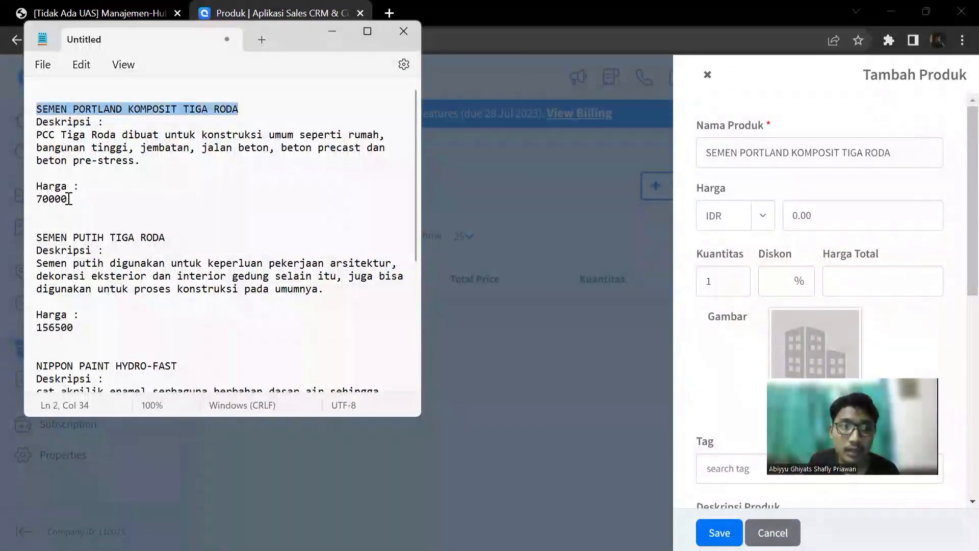
pyautogui.moveTo(70, 199); pyautogui.dragTo(26, 206)
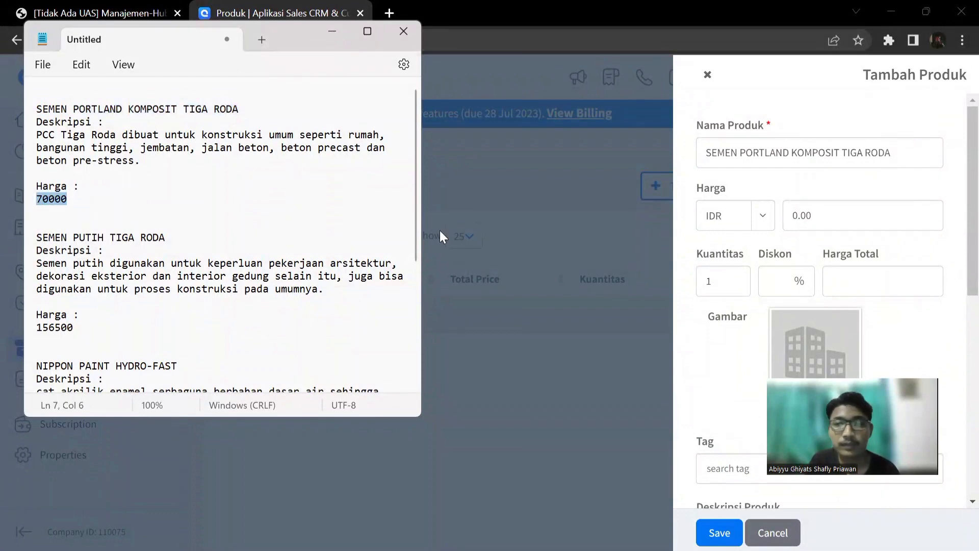
pyautogui.click(800, 216)
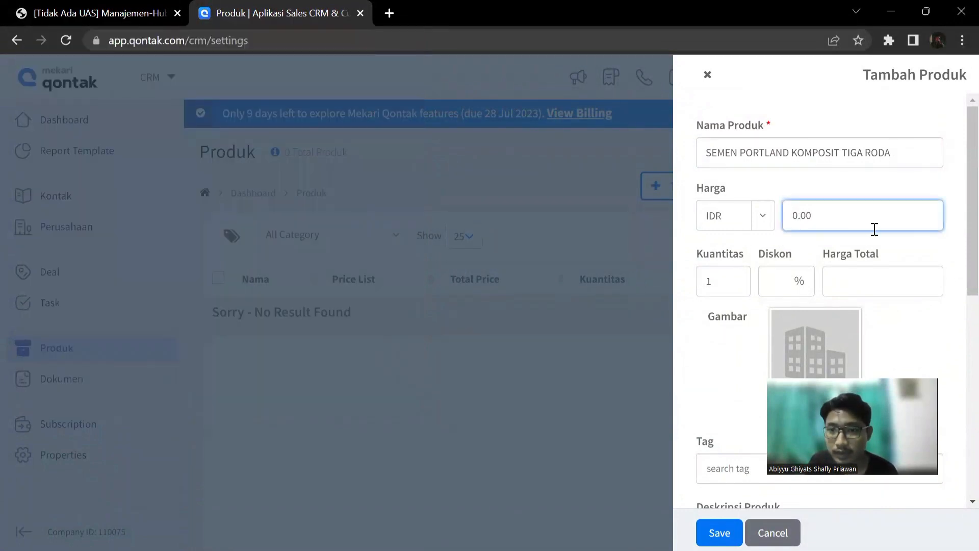
pyautogui.press('BackSpace')
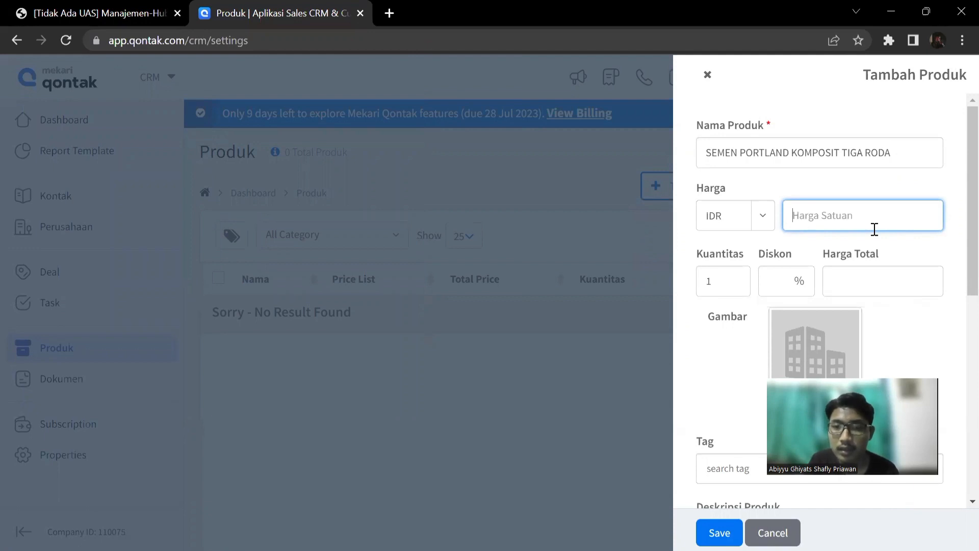
pyautogui.write('70,')
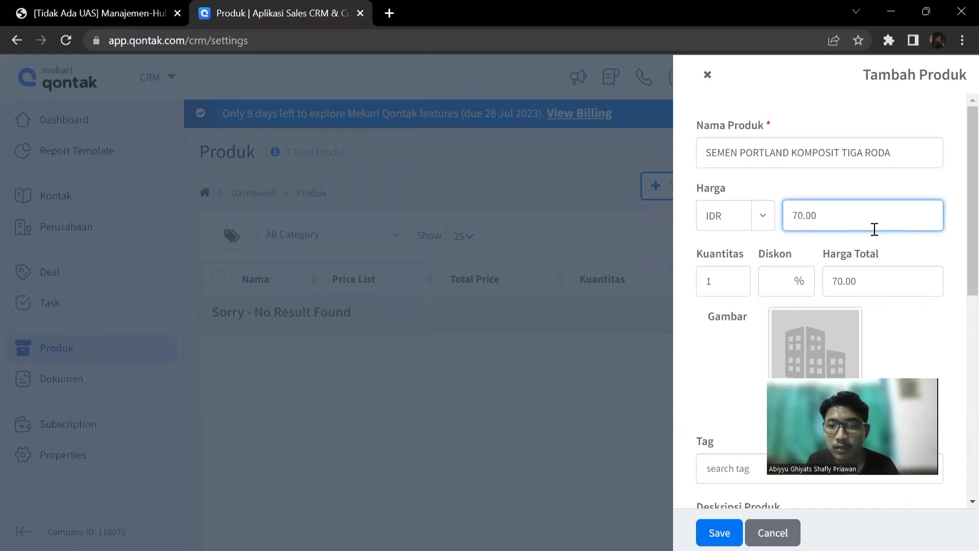
pyautogui.write('000')
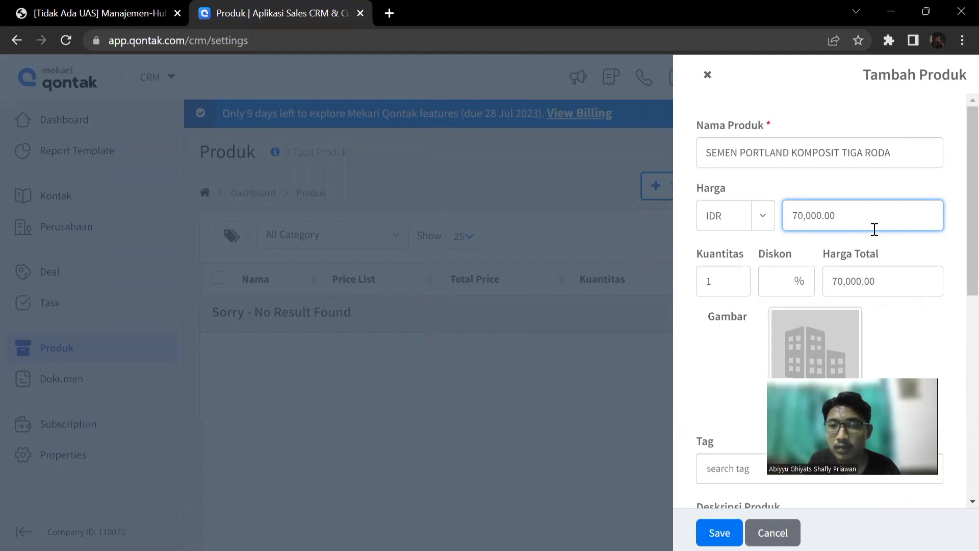
# Set the product's quantity to 30.
pyautogui.click(717, 286)
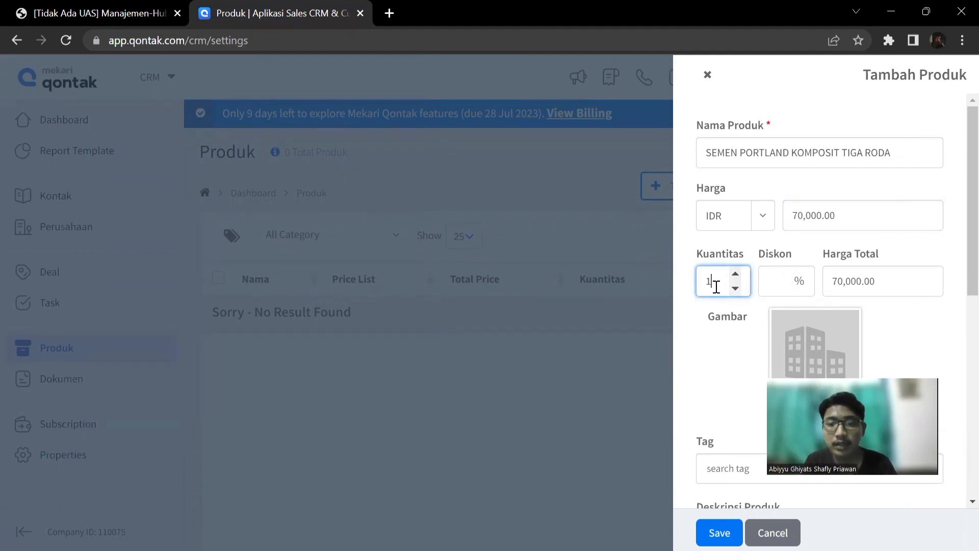
pyautogui.write('2')
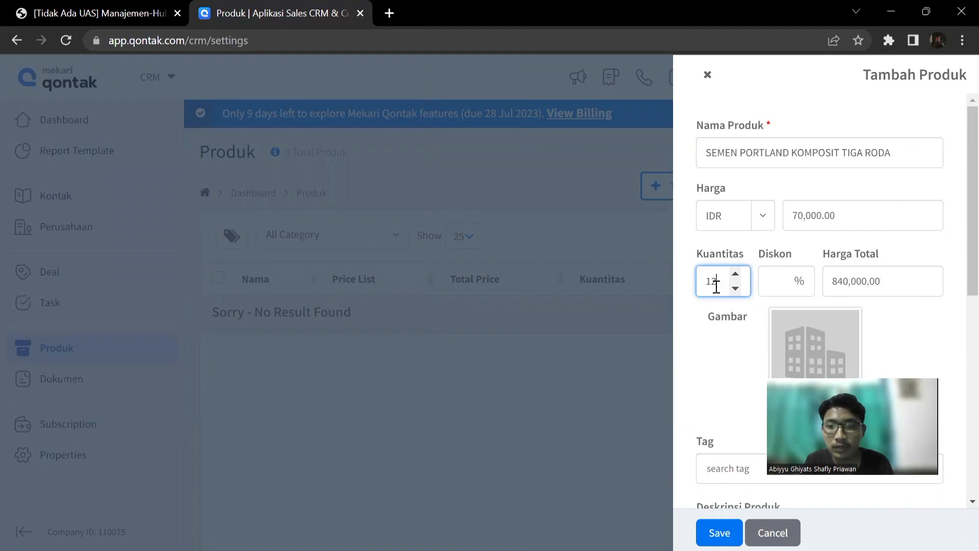
pyautogui.press('BackSpace')
pyautogui.write('3')
pyautogui.press('BackSpace')
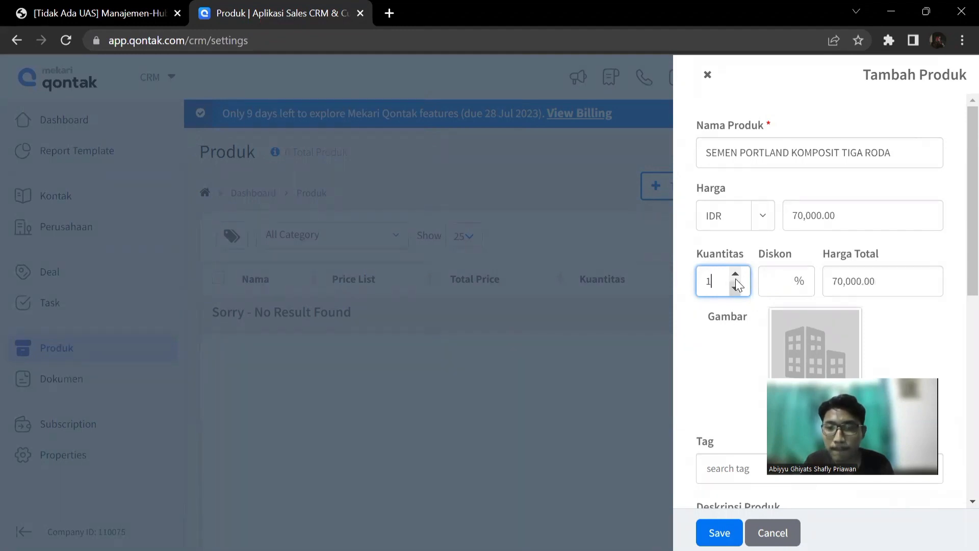
pyautogui.write('1')
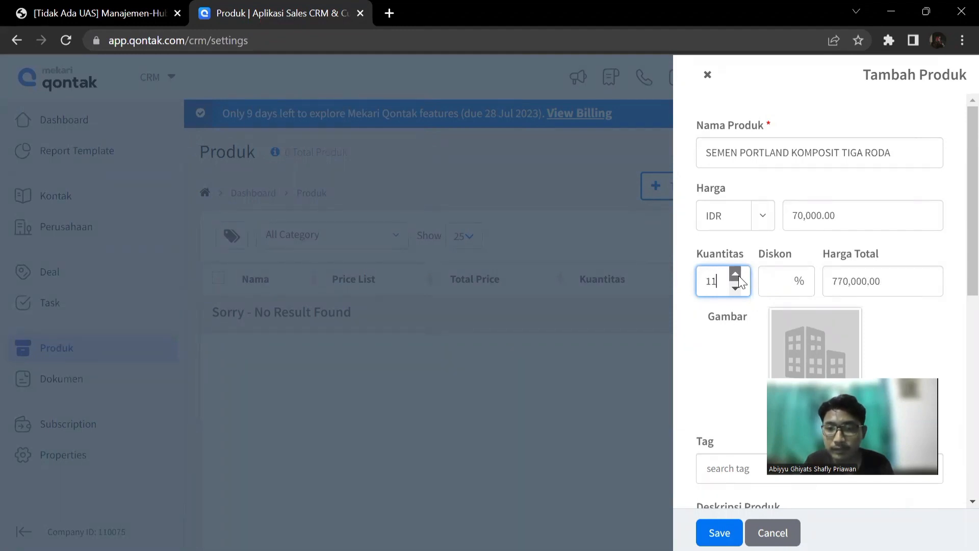
pyautogui.click(734, 274)
pyautogui.click(735, 274)
pyautogui.click(735, 274)
pyautogui.click(734, 274)
pyautogui.click(735, 273)
pyautogui.click(735, 274)
pyautogui.click(735, 274)
pyautogui.click(735, 274)
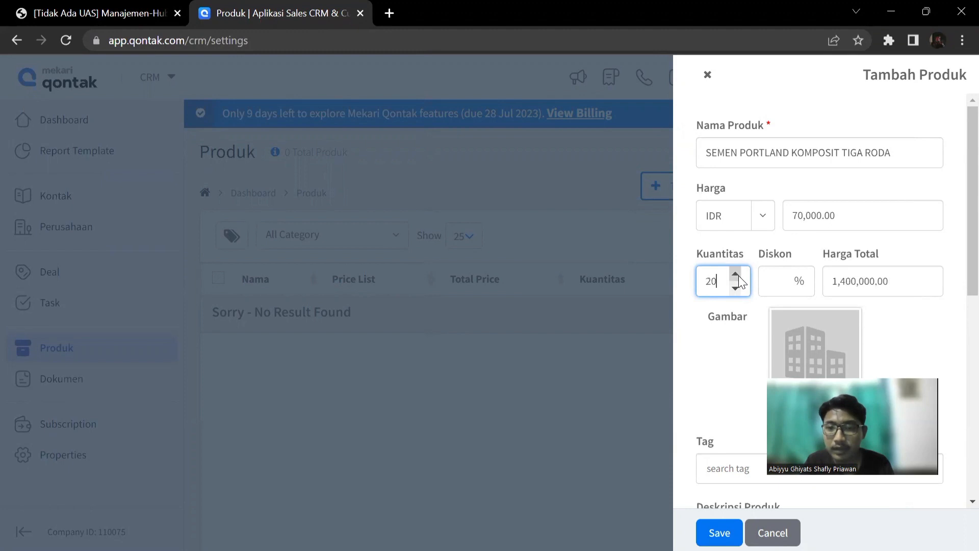
pyautogui.click(735, 274)
pyautogui.click(735, 274)
pyautogui.click(735, 273)
pyautogui.click(735, 274)
pyautogui.click(735, 274)
pyautogui.click(735, 274)
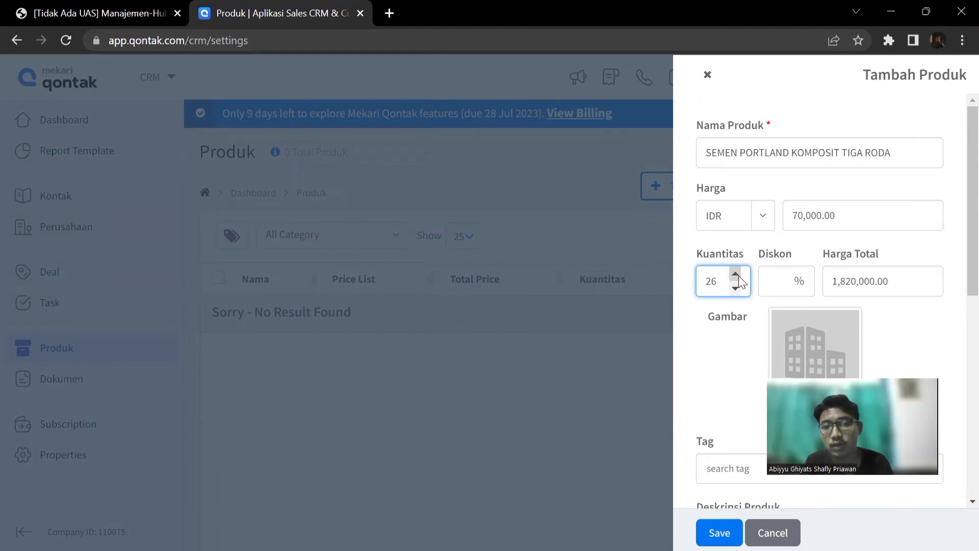
pyautogui.click(738, 276)
pyautogui.click(738, 275)
pyautogui.click(739, 275)
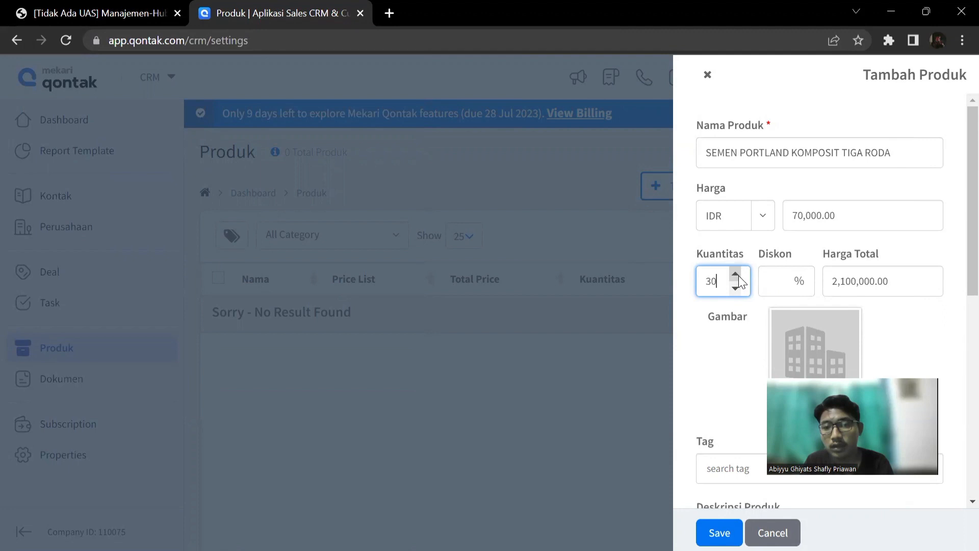
# Attach the orange cement bag picture 62579b65-e473-4b1a-88e9-e34438476a51 from the PRODUK folder in CRM as the product image.
pyautogui.scroll(-2, 740, 355)
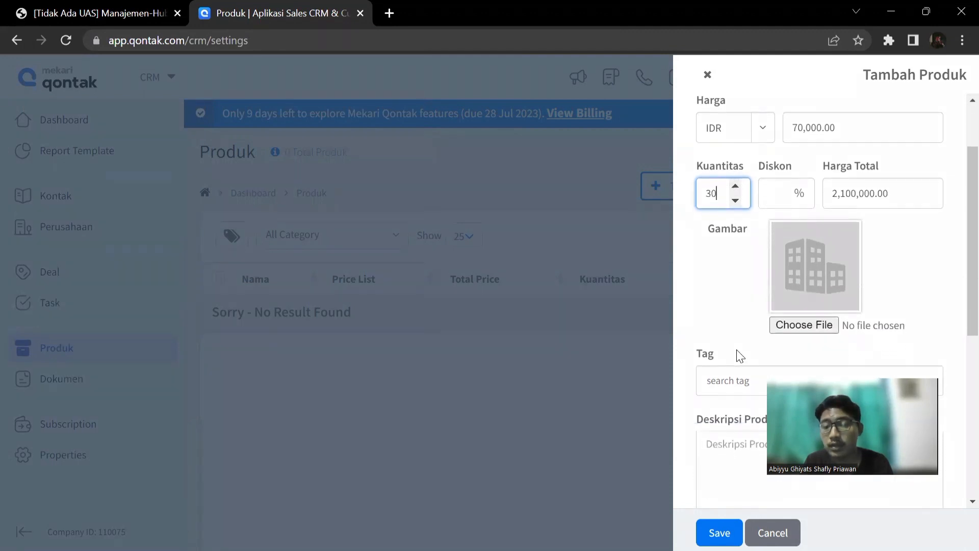
pyautogui.click(809, 325)
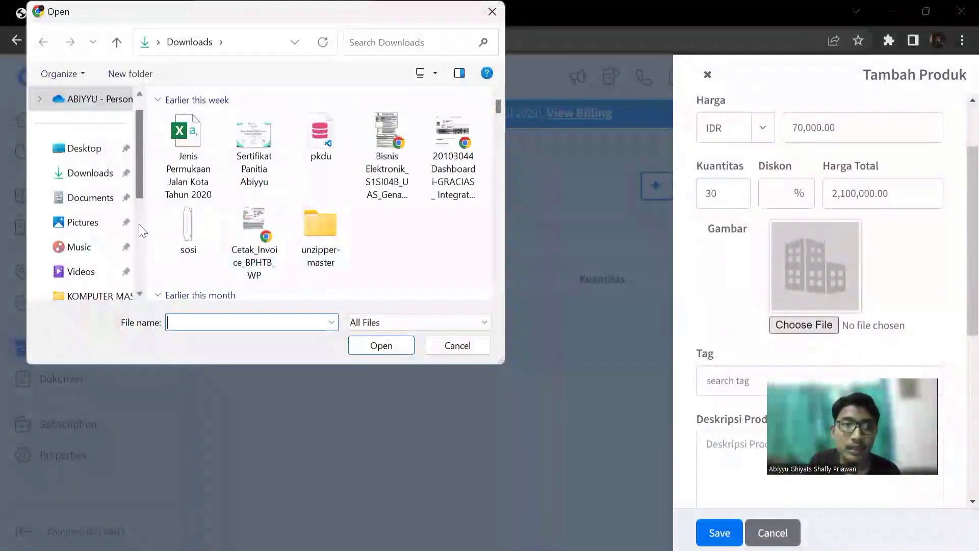
pyautogui.scroll(-2, 107, 230)
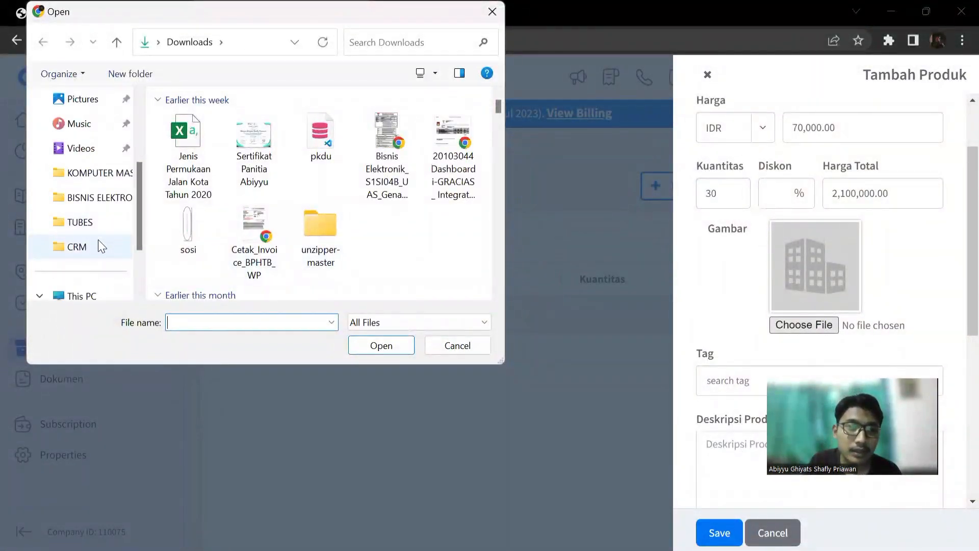
pyautogui.click(96, 242)
pyautogui.doubleClick(225, 147)
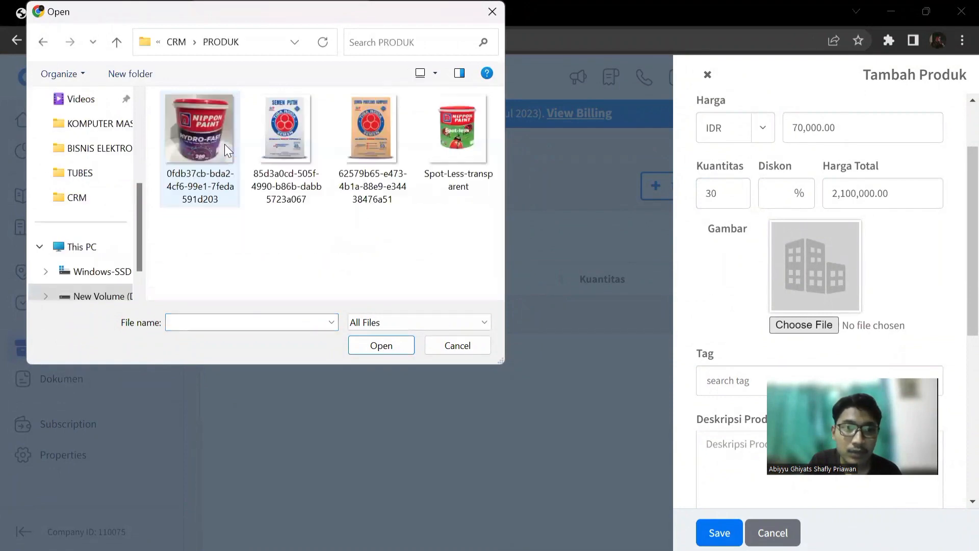
pyautogui.click(384, 149)
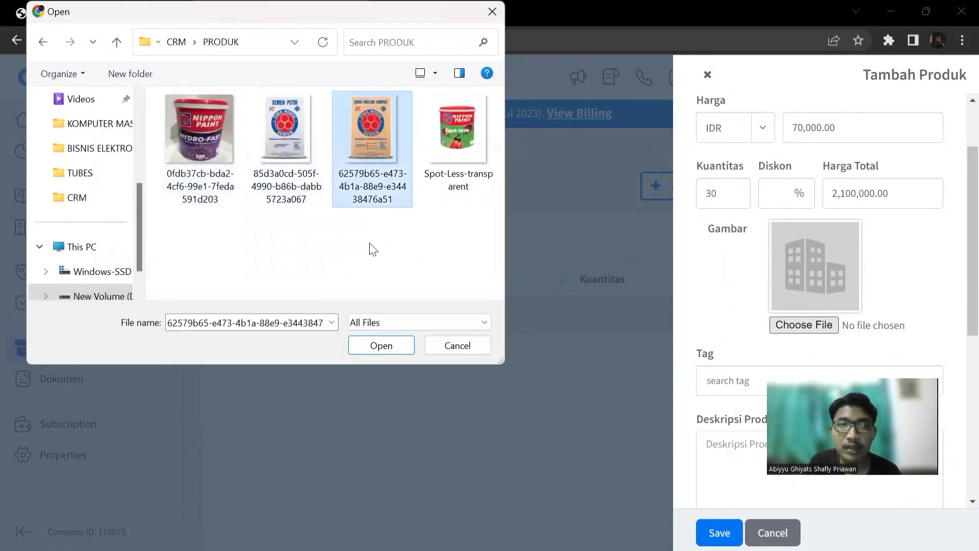
pyautogui.click(382, 345)
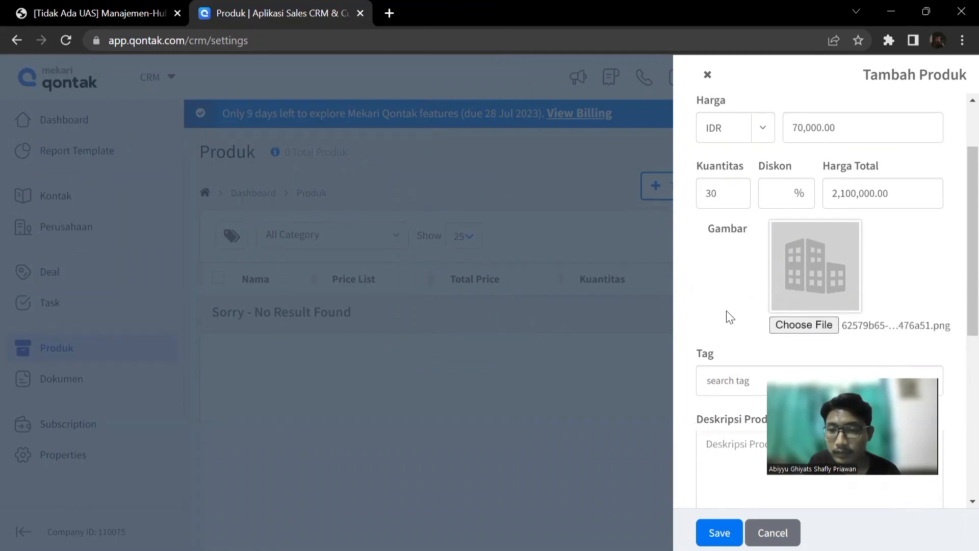
# Copy the PCC Tiga Roda description from the Notepad notes into the new product's description.
pyautogui.scroll(-4, 730, 316)
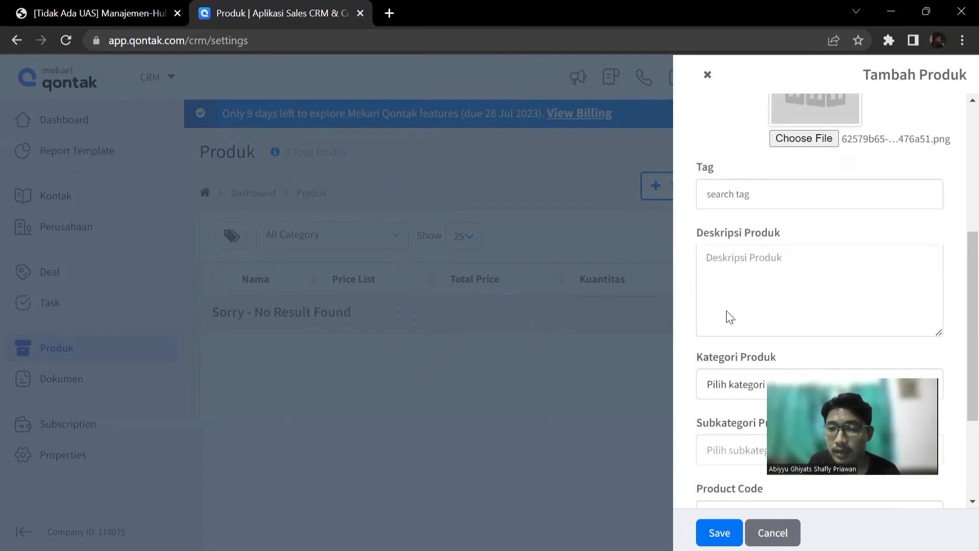
pyautogui.click(769, 260)
pyautogui.hotkey('alt', 'Tab')
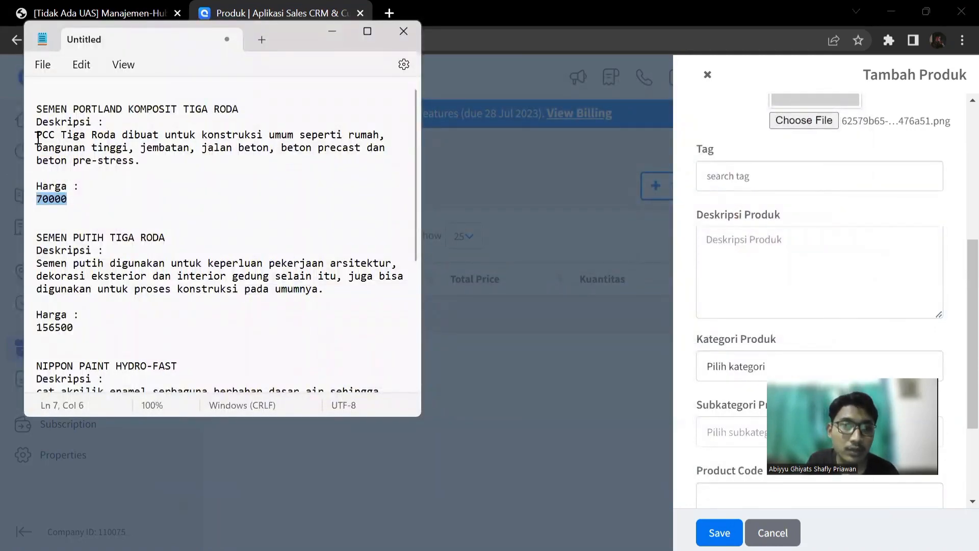
pyautogui.moveTo(36, 135); pyautogui.dragTo(143, 160)
pyautogui.hotkey('ctrl', 'c')
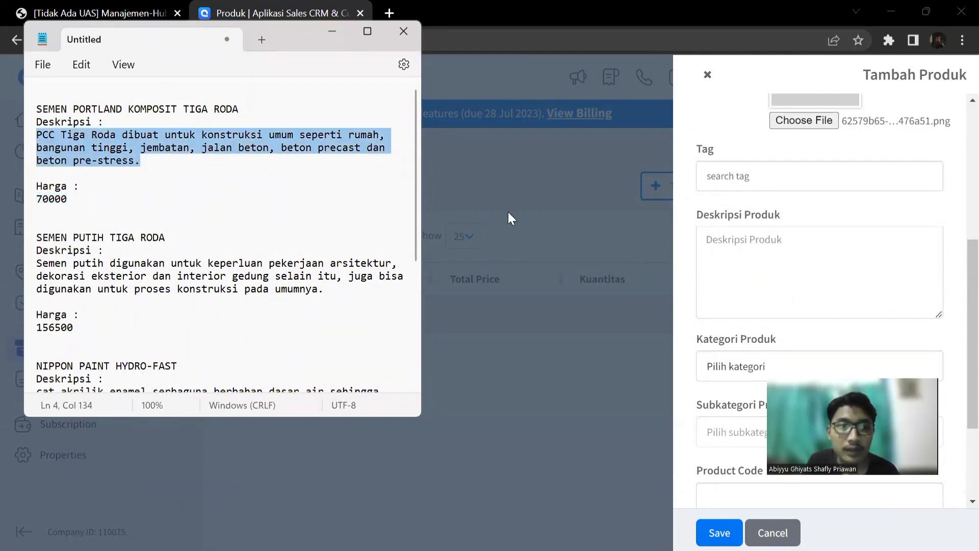
pyautogui.click(762, 247)
pyautogui.hotkey('ctrl', 'v')
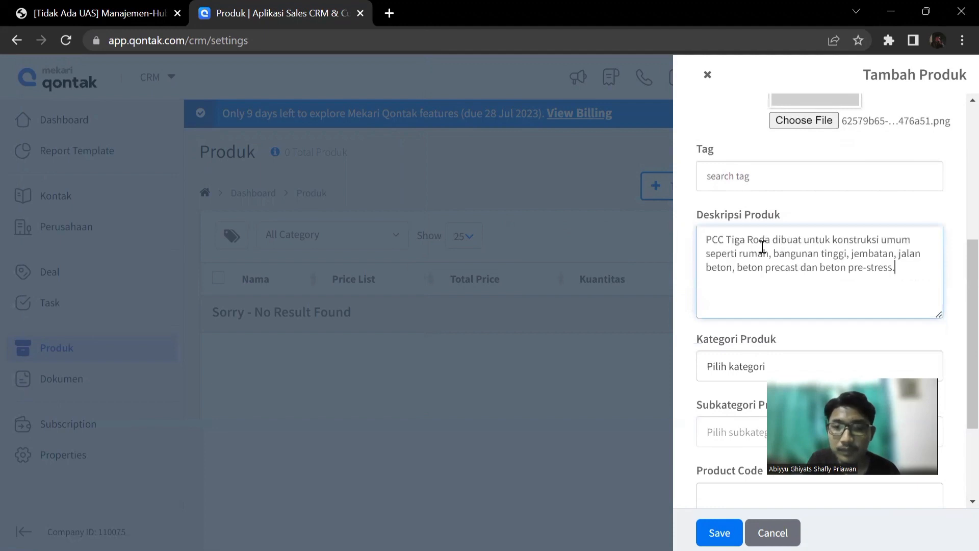
# Save the new Portland cement product with its tag, category, subcategory, product code, unit and manufacturer left empty.
pyautogui.scroll(-1, 744, 307)
pyautogui.scroll(-2, 744, 307)
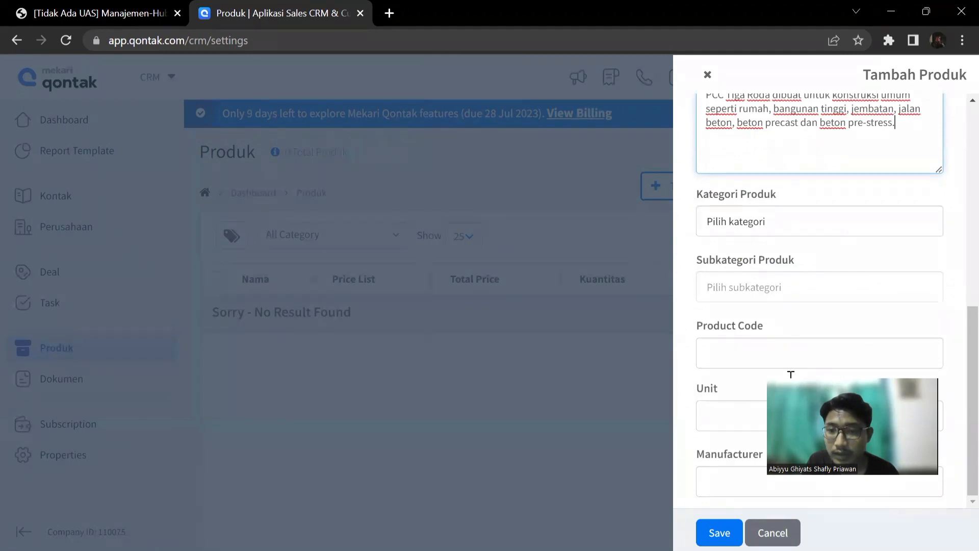
pyautogui.moveTo(791, 374); pyautogui.dragTo(529, 408)
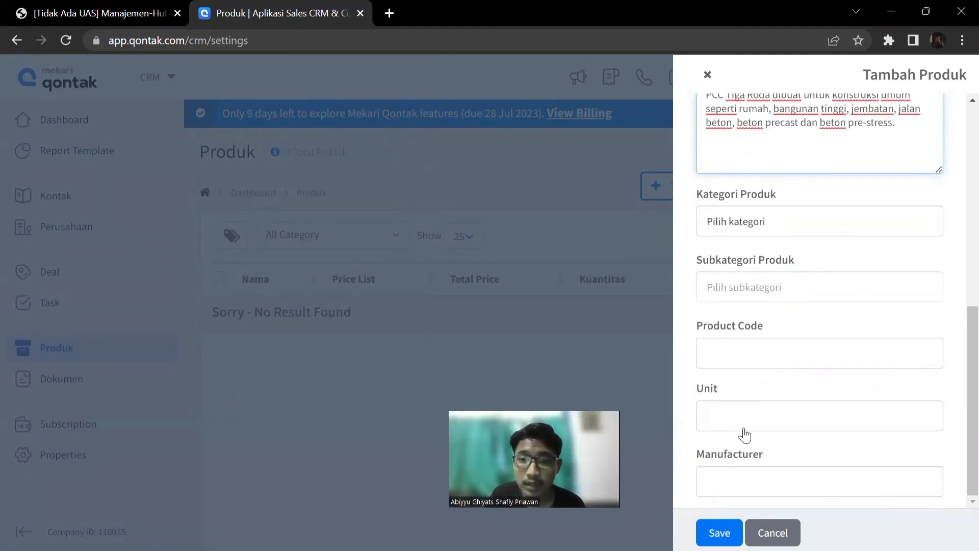
pyautogui.scroll(5, 788, 342)
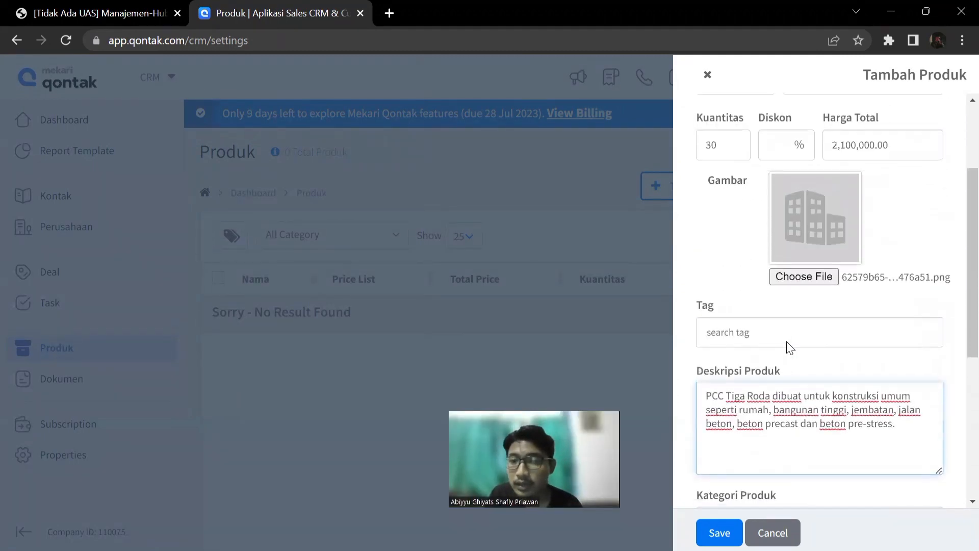
pyautogui.scroll(2, 790, 346)
pyautogui.scroll(-5, 787, 341)
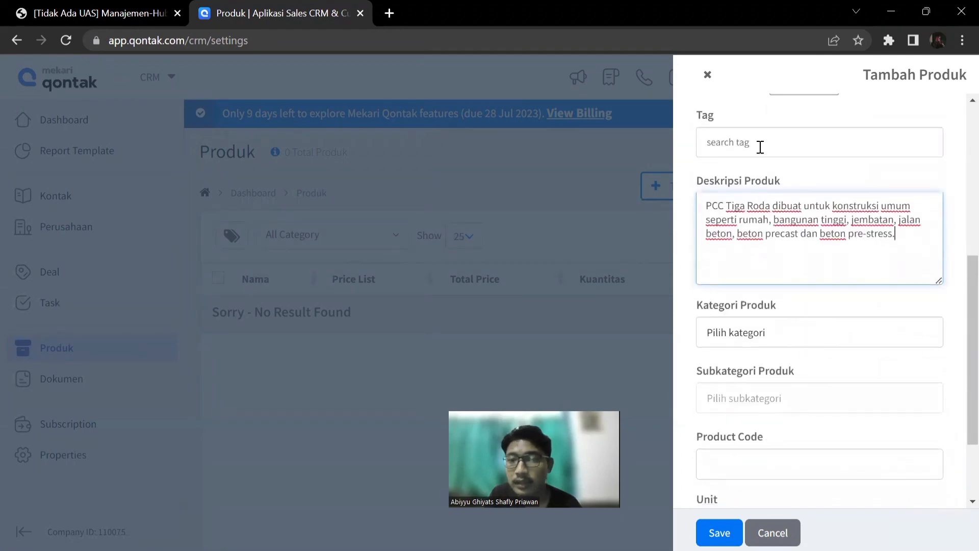
pyautogui.scroll(-2, 753, 345)
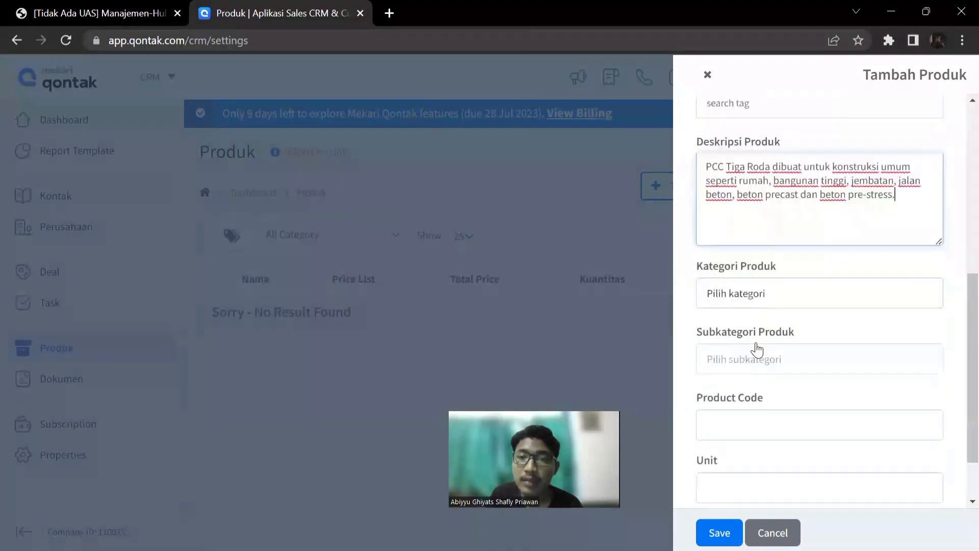
pyautogui.click(772, 227)
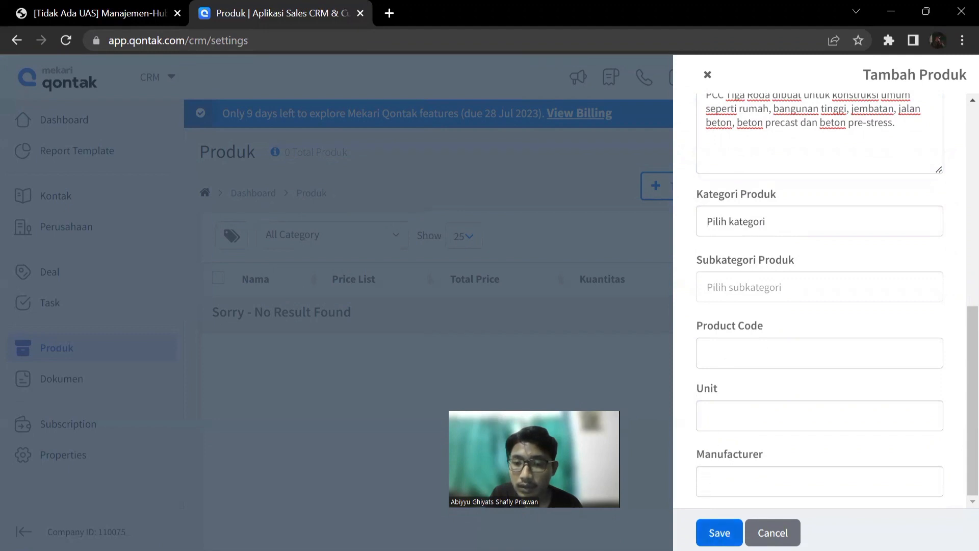
pyautogui.click(718, 532)
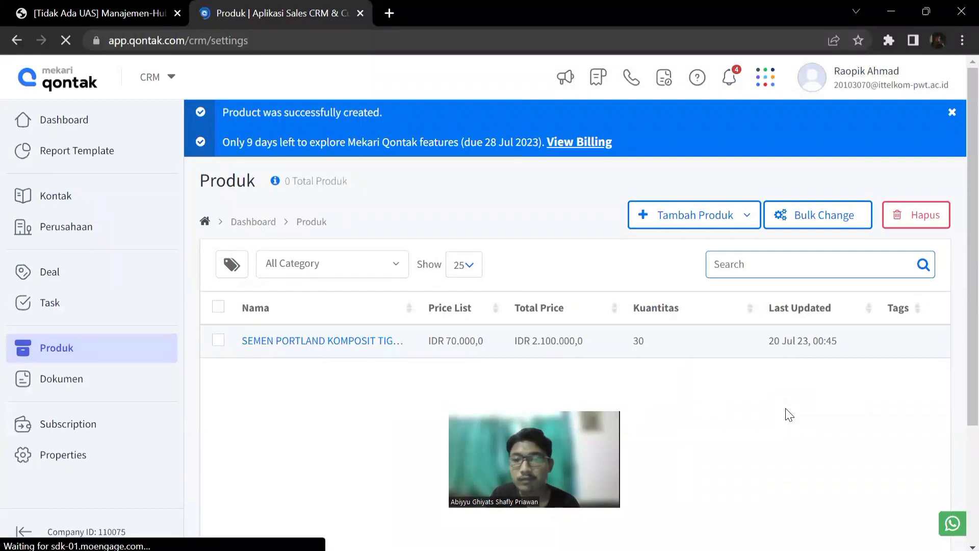
pyautogui.scroll(-1, 959, 286)
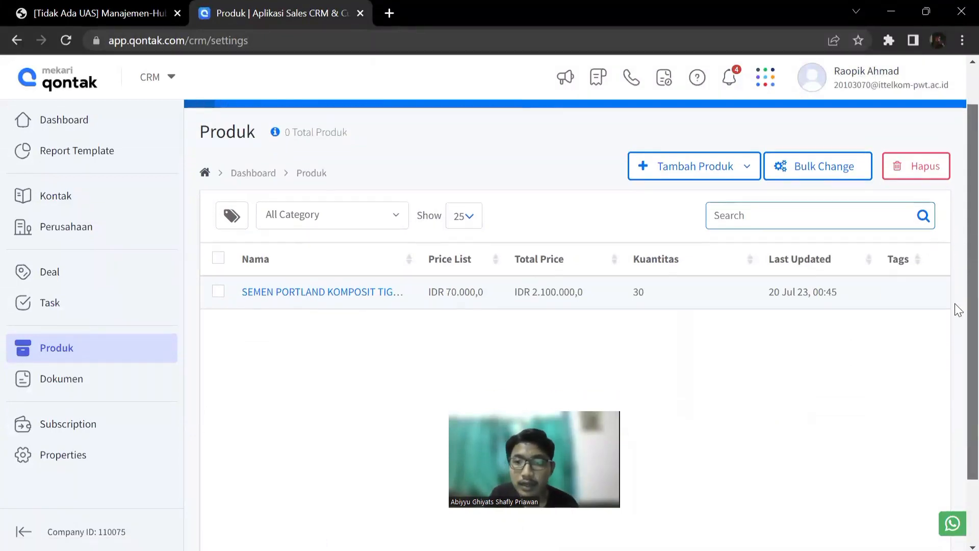
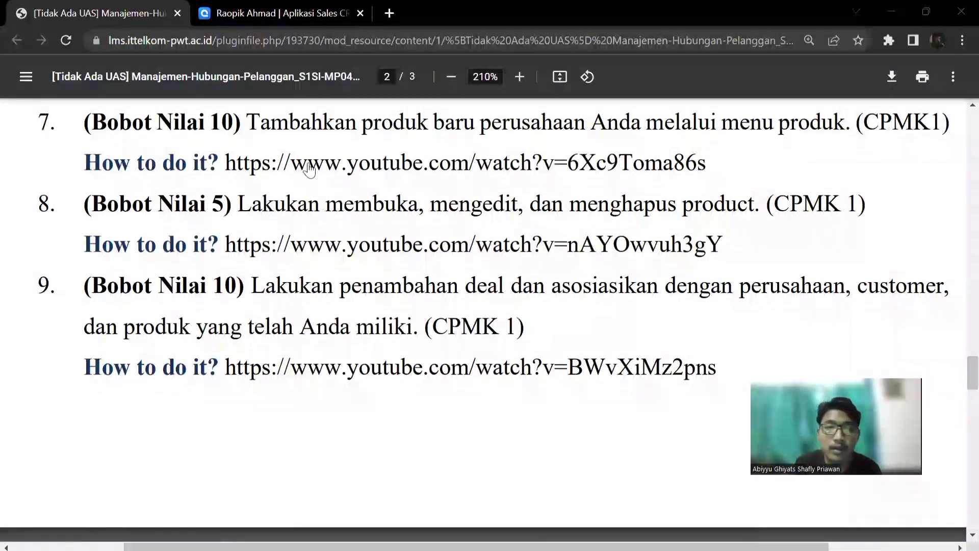
# Switch from the assignment document to the CRM and open its product list.
pyautogui.click(220, 21)
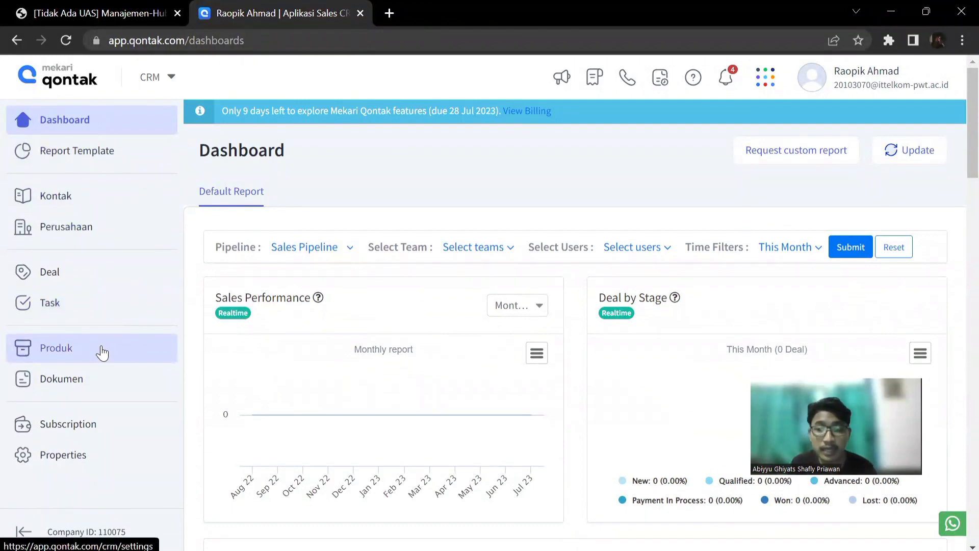
pyautogui.click(101, 352)
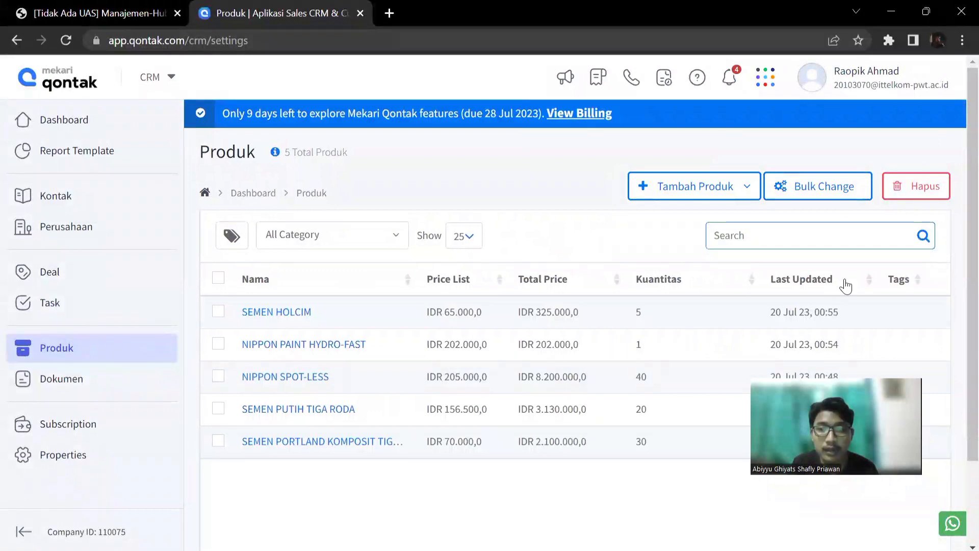
pyautogui.scroll(-1, 955, 206)
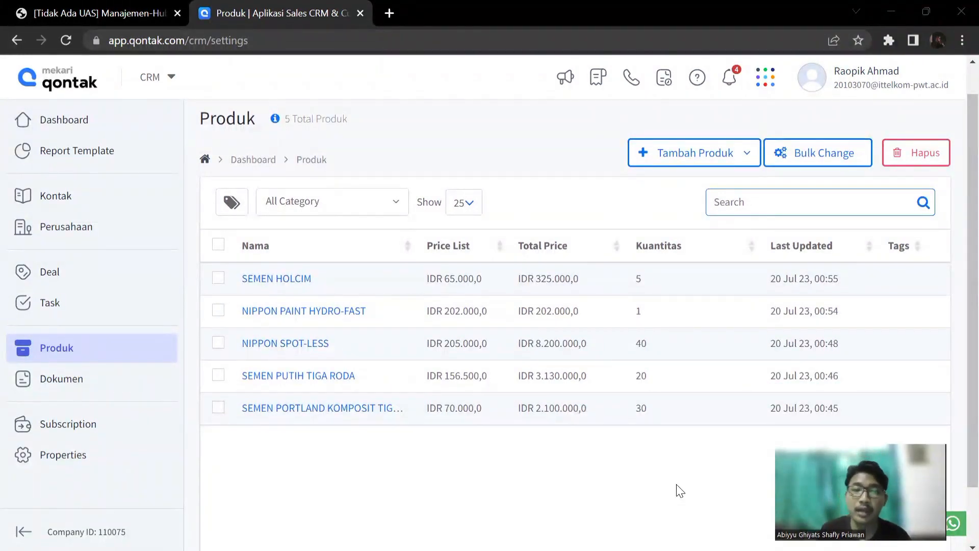
# Open the SEMEN PUTIH TIGA RODA product, review its details, and close it without changes.
pyautogui.click(278, 378)
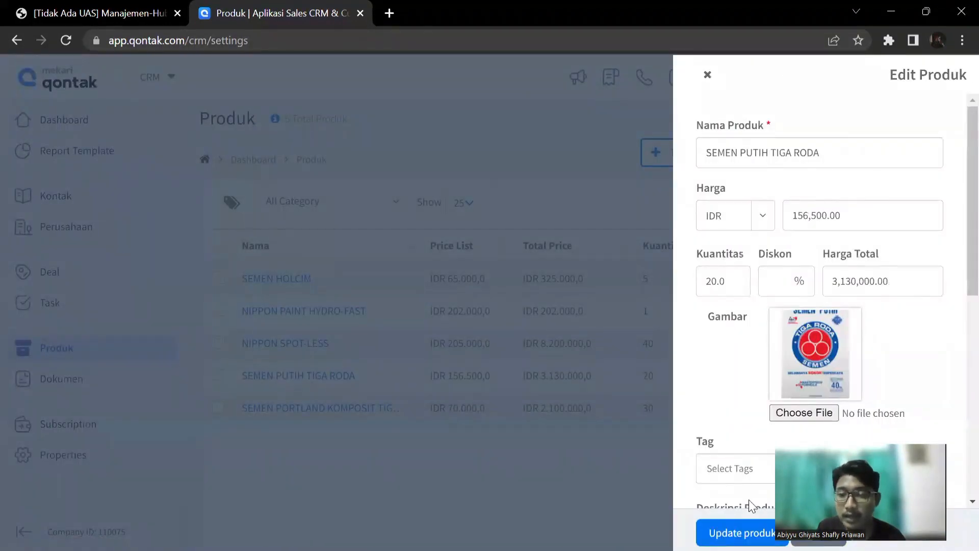
pyautogui.moveTo(864, 479); pyautogui.dragTo(569, 479)
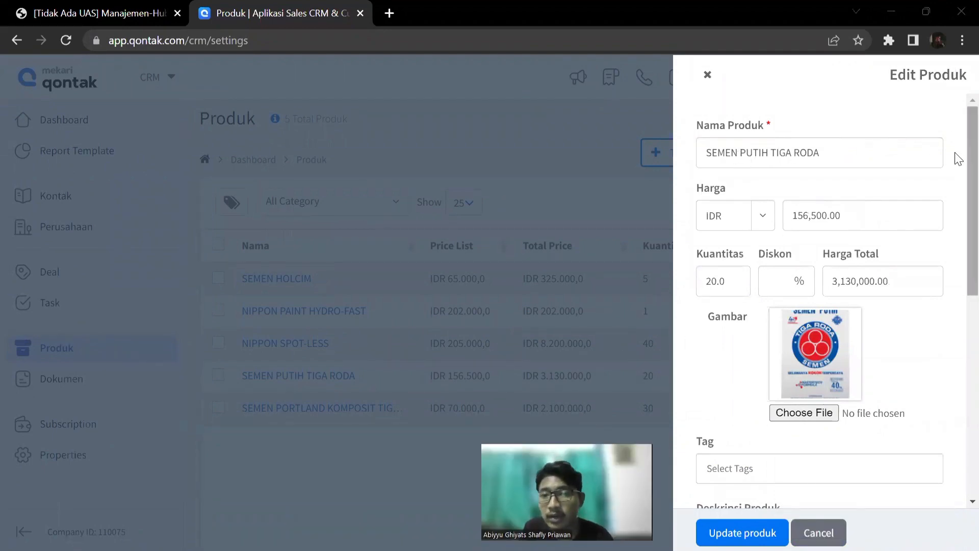
pyautogui.scroll(-1, 957, 158)
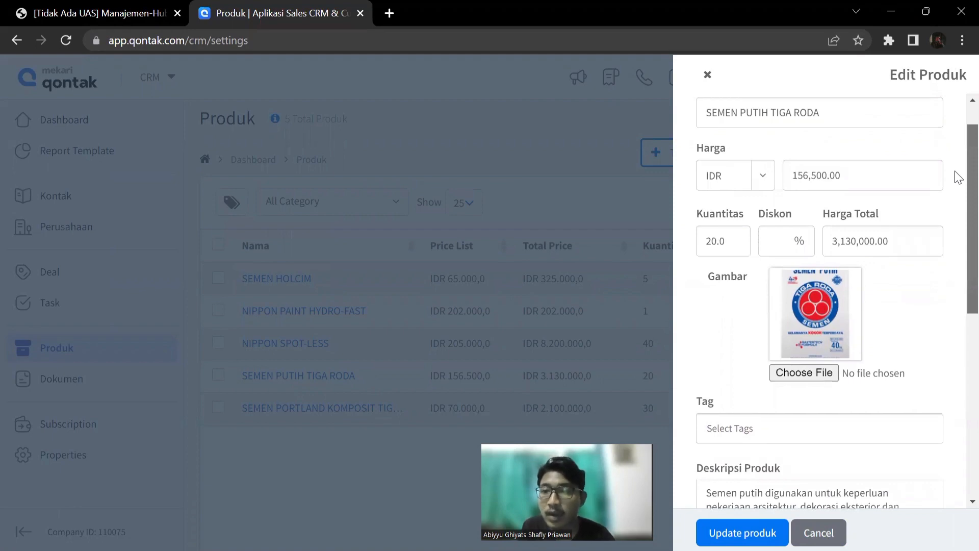
pyautogui.scroll(-1, 957, 180)
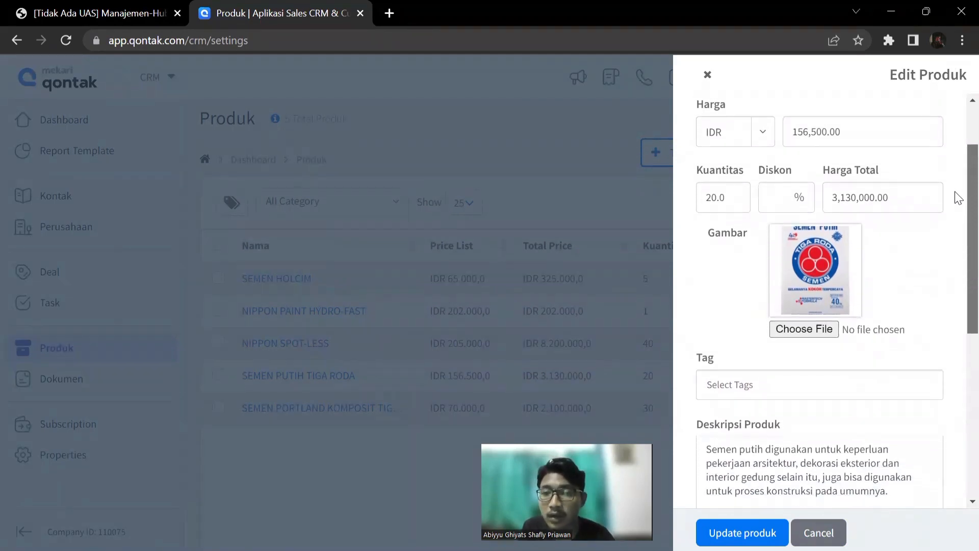
pyautogui.scroll(-1, 958, 204)
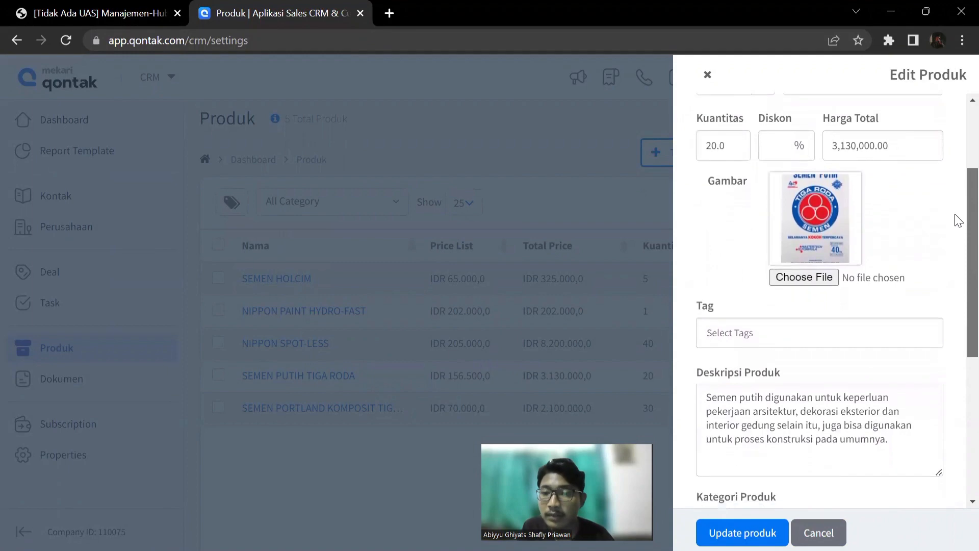
pyautogui.scroll(-4, 958, 220)
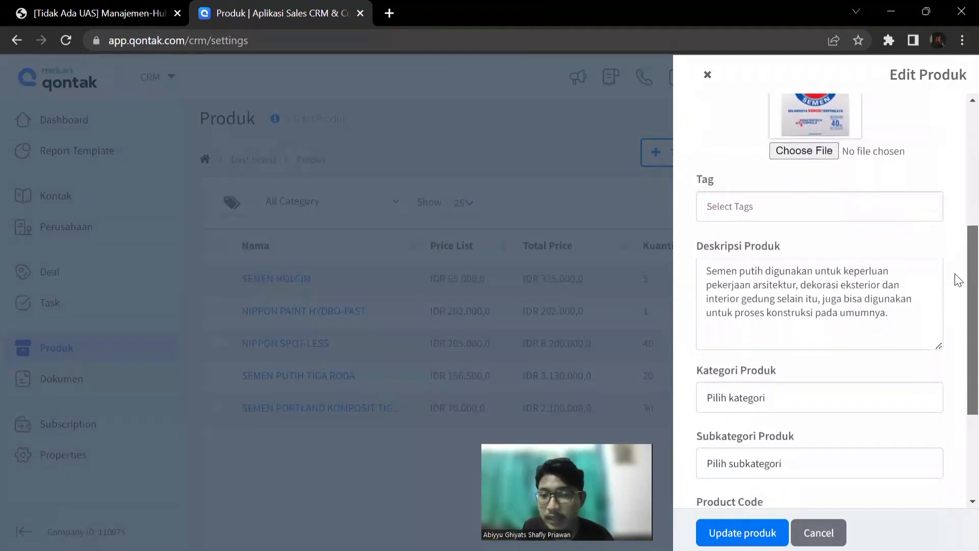
pyautogui.scroll(7, 957, 219)
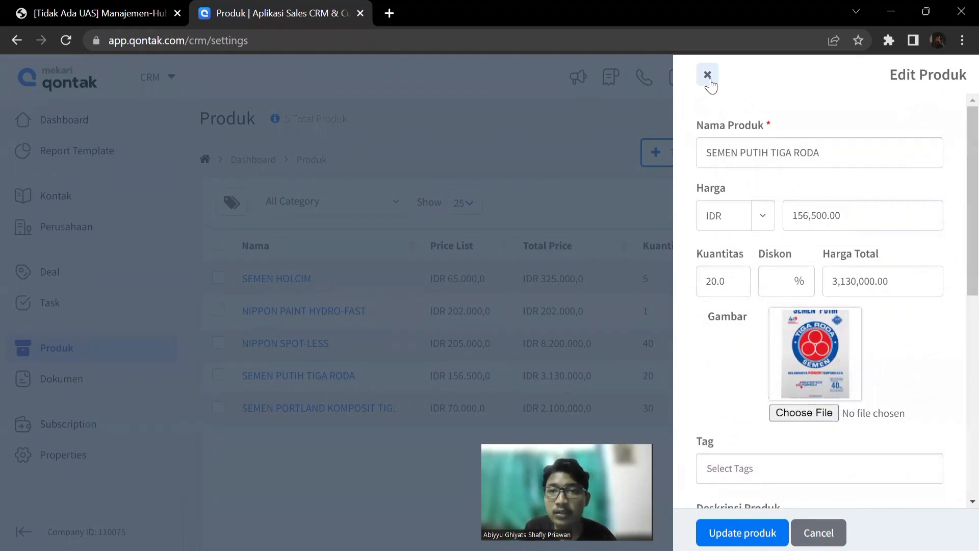
pyautogui.click(709, 76)
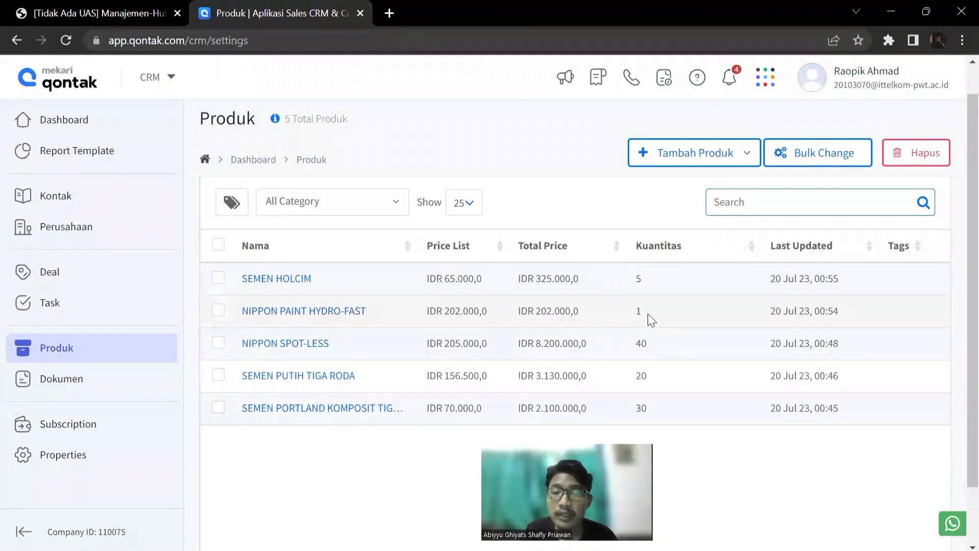
# Set the quantity of the NIPPON PAINT HYDRO-FAST product to 15 and save the update.
pyautogui.click(334, 312)
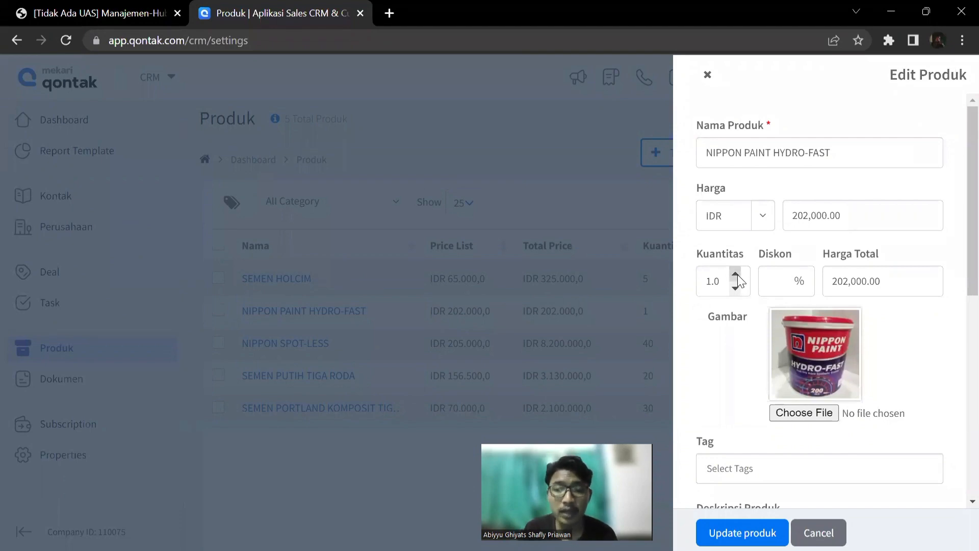
pyautogui.click(735, 274)
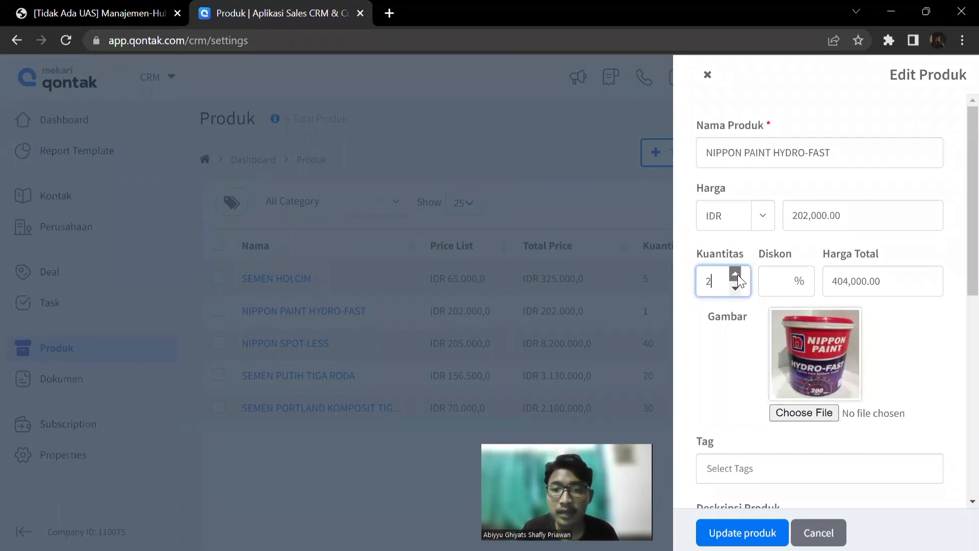
pyautogui.click(735, 274)
pyautogui.click(734, 274)
pyautogui.click(734, 274)
pyautogui.click(735, 274)
pyautogui.click(735, 274)
pyautogui.click(735, 274)
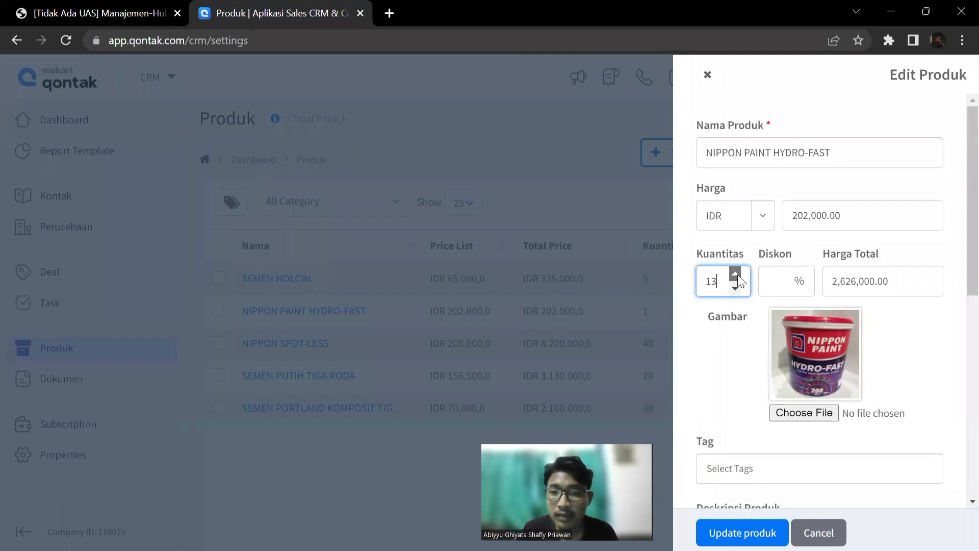
pyautogui.click(735, 274)
pyautogui.click(735, 274)
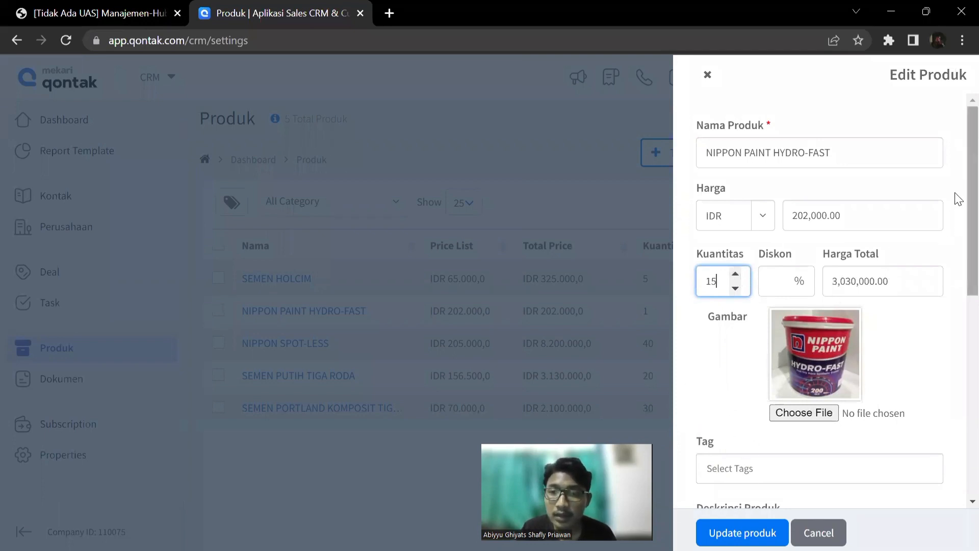
pyautogui.scroll(-5, 956, 196)
pyautogui.scroll(-3, 955, 357)
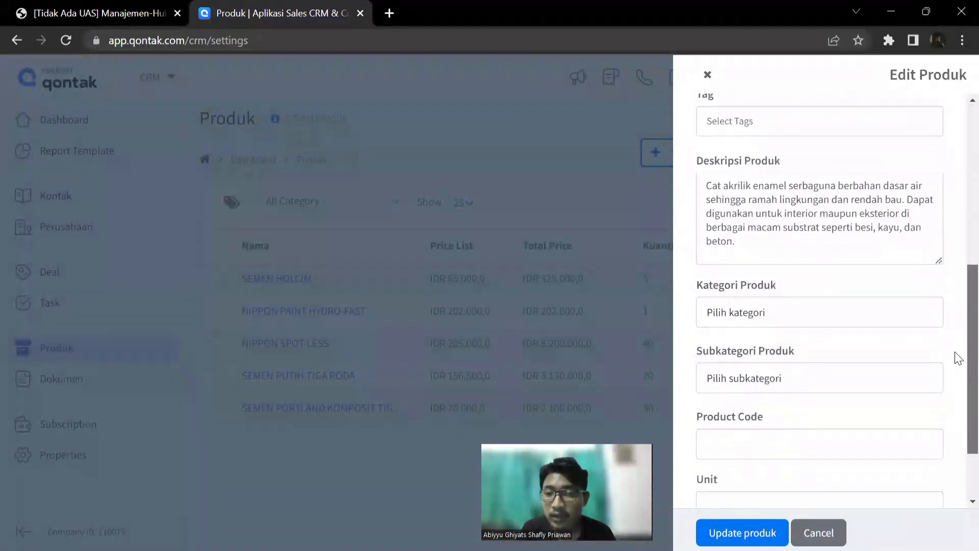
pyautogui.scroll(8, 955, 306)
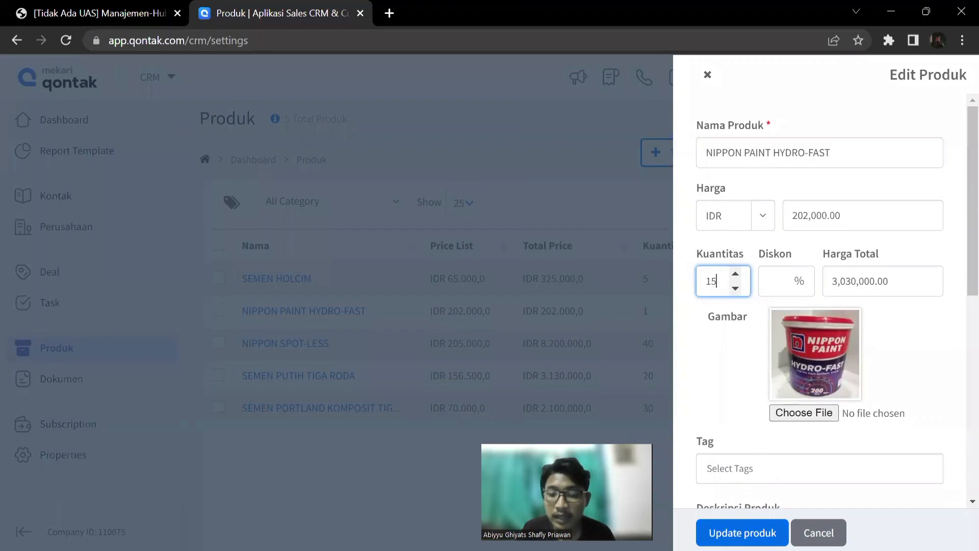
pyautogui.click(742, 533)
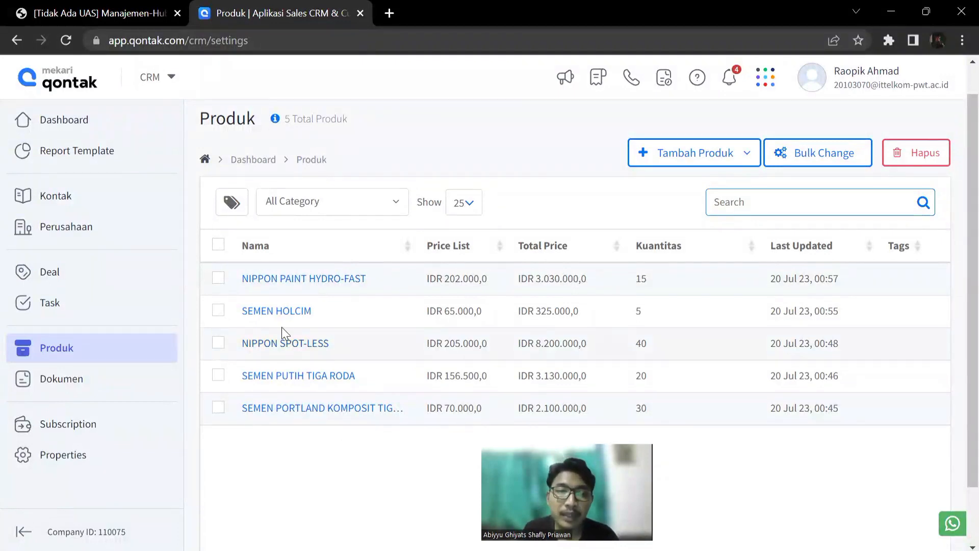
# Delete the SEMEN HOLCIM product, confirm its removal, and check the product list.
pyautogui.click(218, 311)
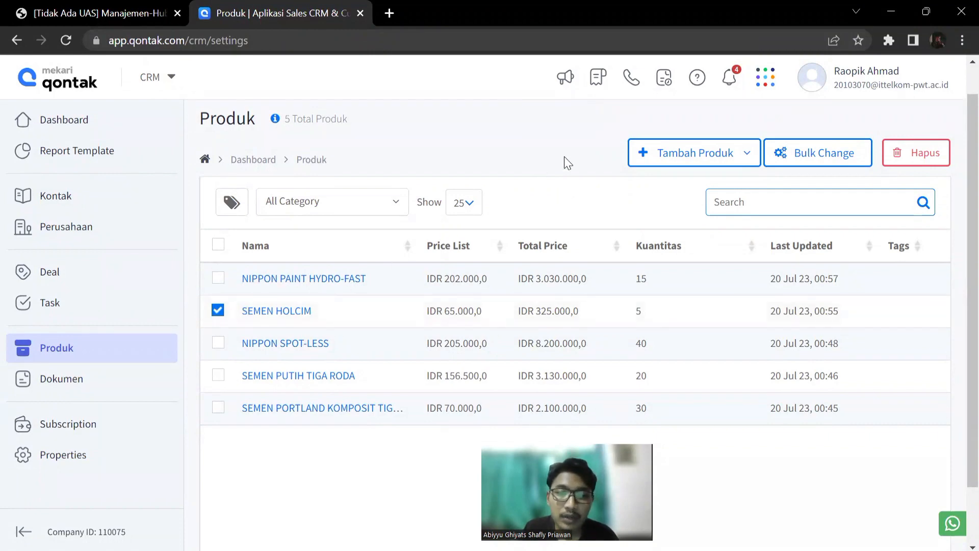
pyautogui.click(916, 154)
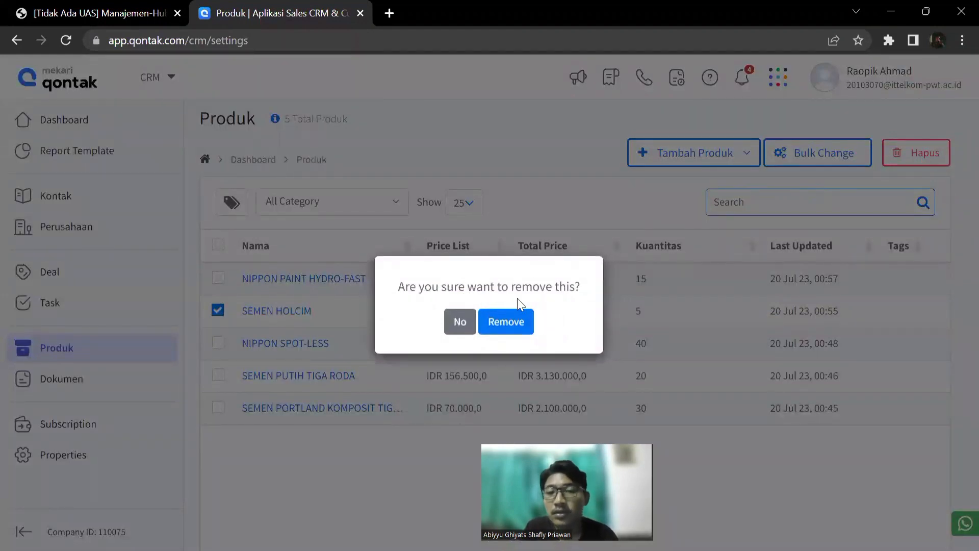
pyautogui.click(520, 324)
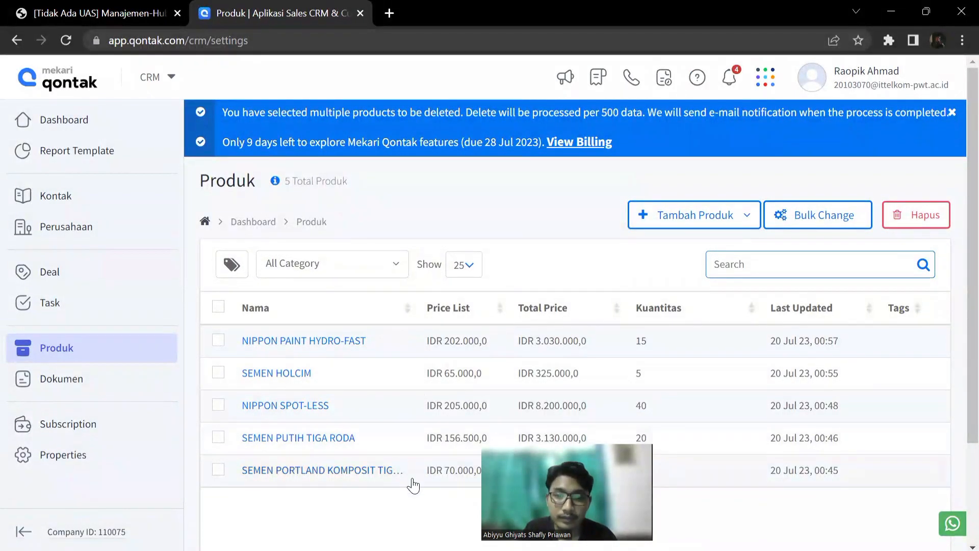
pyautogui.scroll(-1, 402, 516)
pyautogui.scroll(-1, 402, 516)
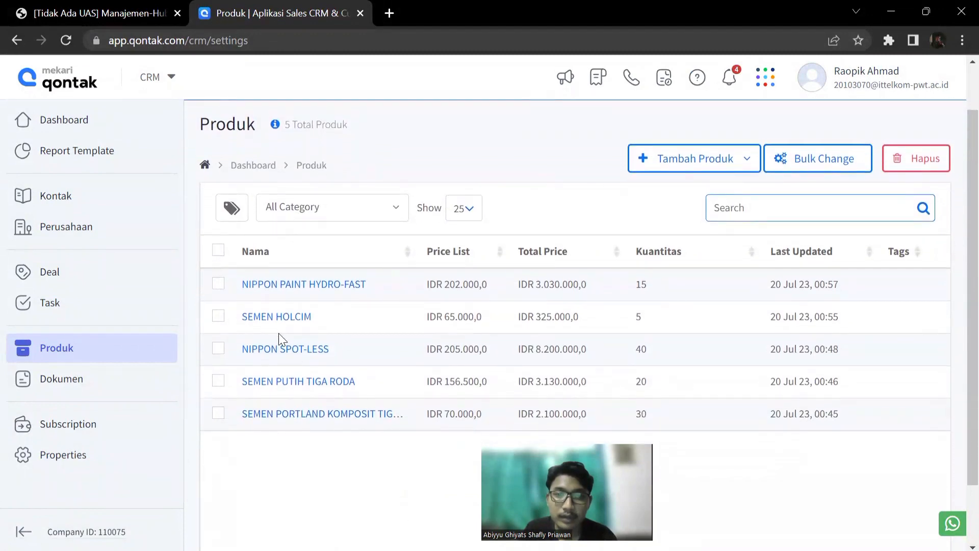
# Repeat the confirmed deletion of SEMEN HOLCIM and dismiss the deletion notice.
pyautogui.click(218, 318)
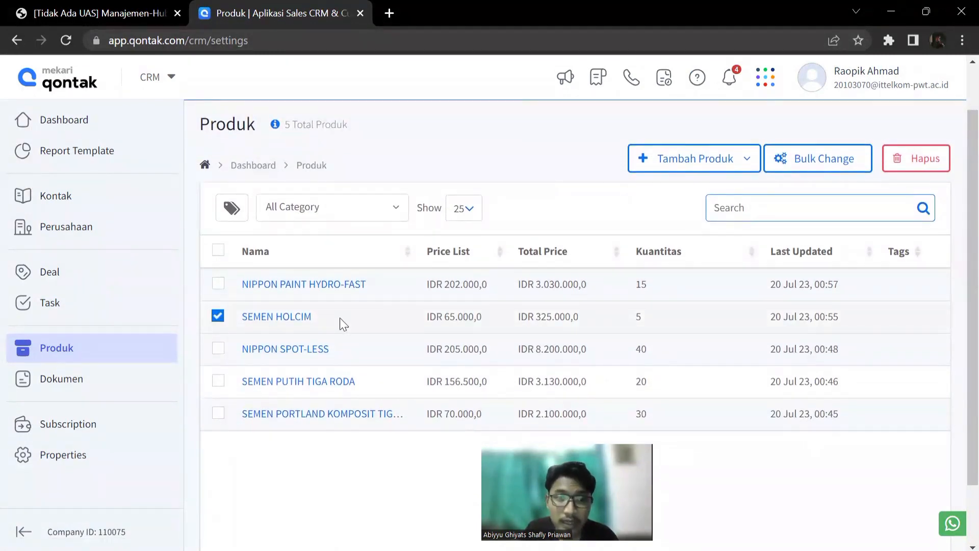
pyautogui.click(898, 168)
pyautogui.click(525, 330)
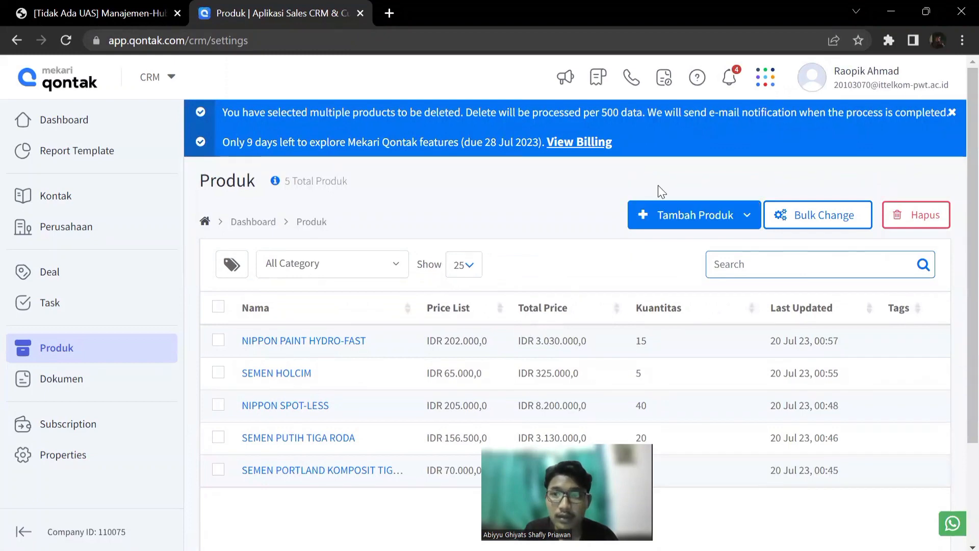
pyautogui.click(953, 114)
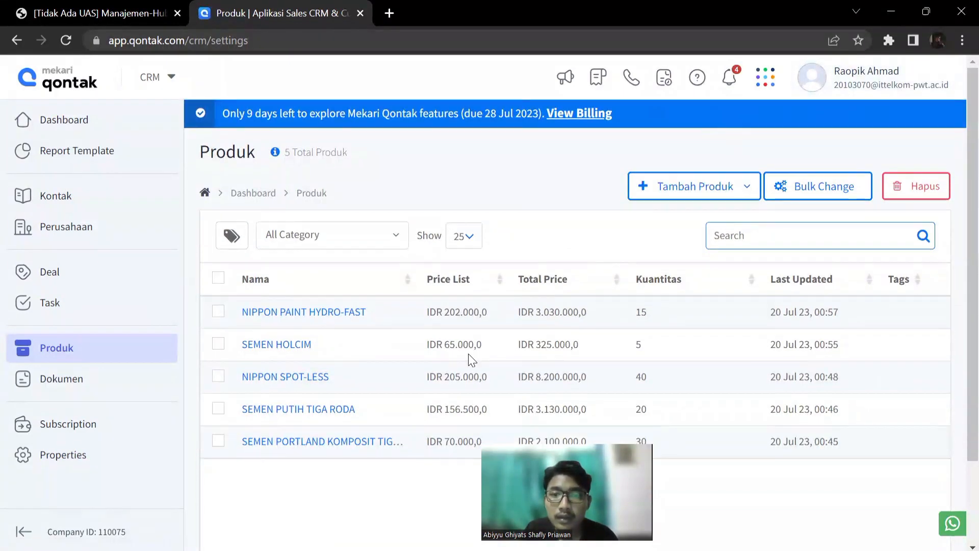
# Reload the product list and look at the details of the SEMEN HOLCIM entry.
pyautogui.click(66, 41)
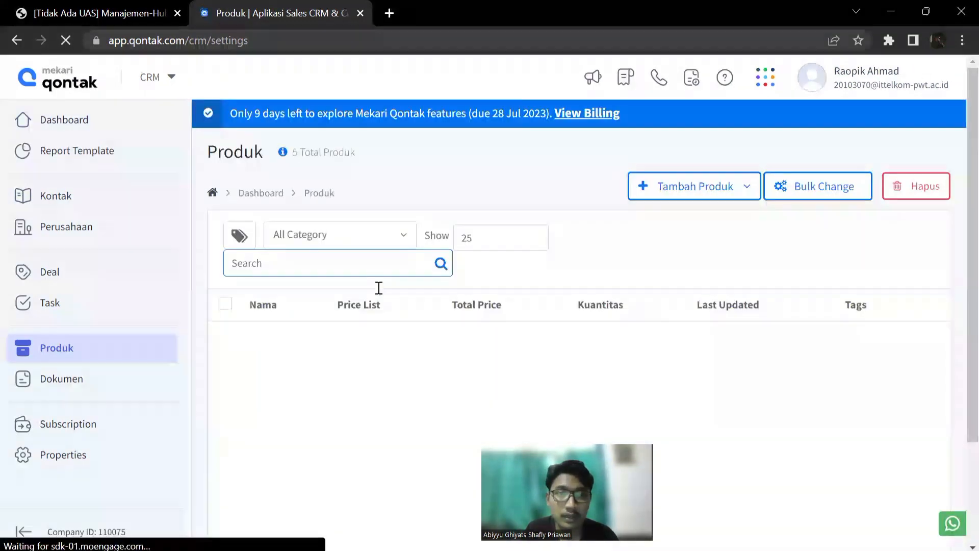
pyautogui.scroll(-1, 354, 466)
pyautogui.scroll(-1, 356, 469)
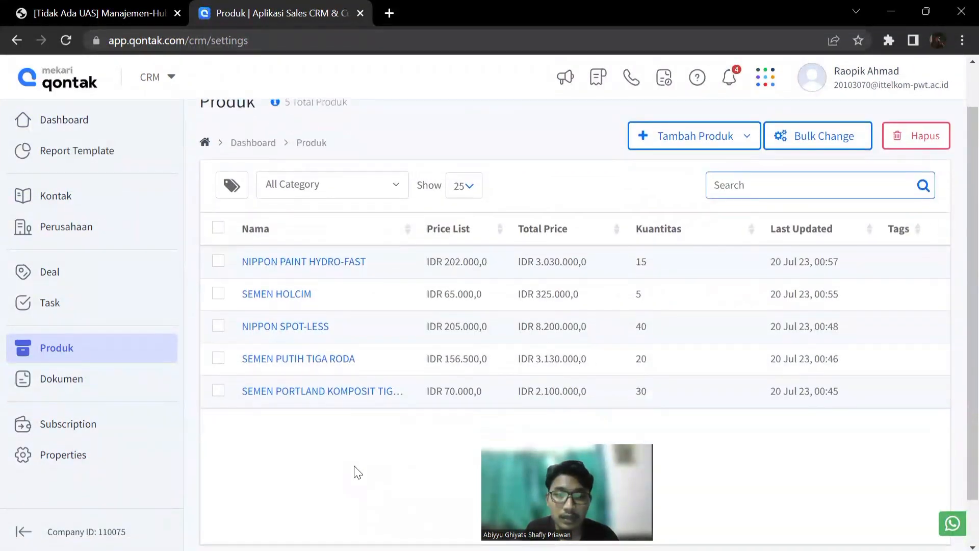
pyautogui.scroll(2, 355, 469)
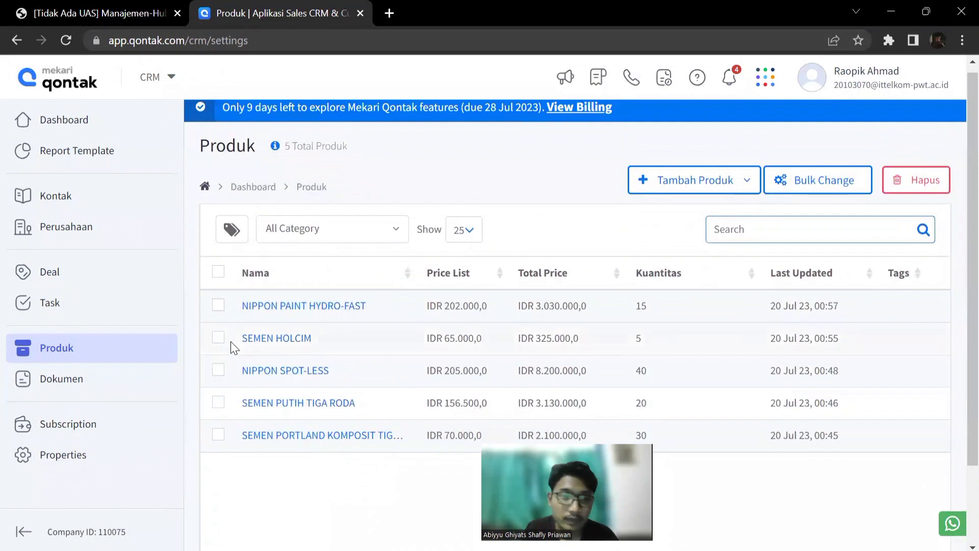
pyautogui.click(256, 341)
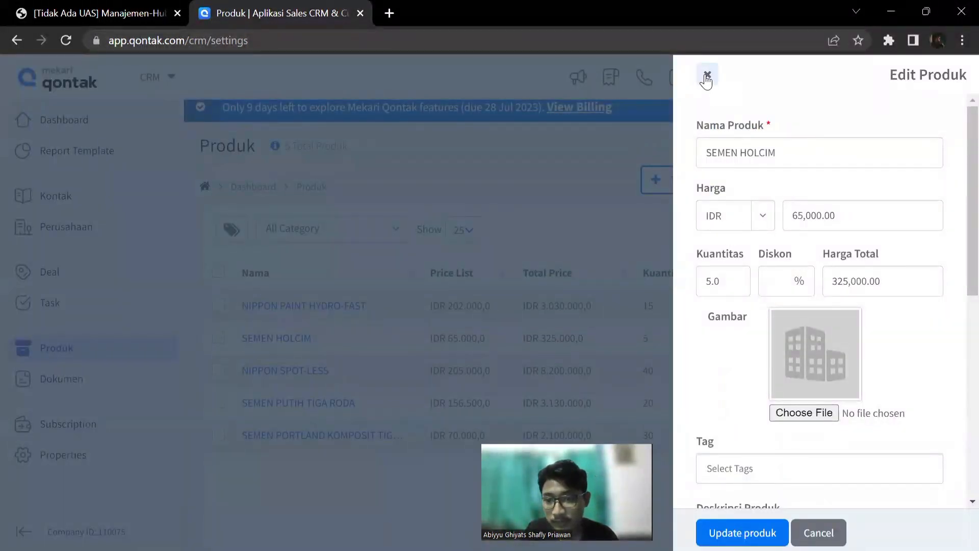
pyautogui.click(707, 75)
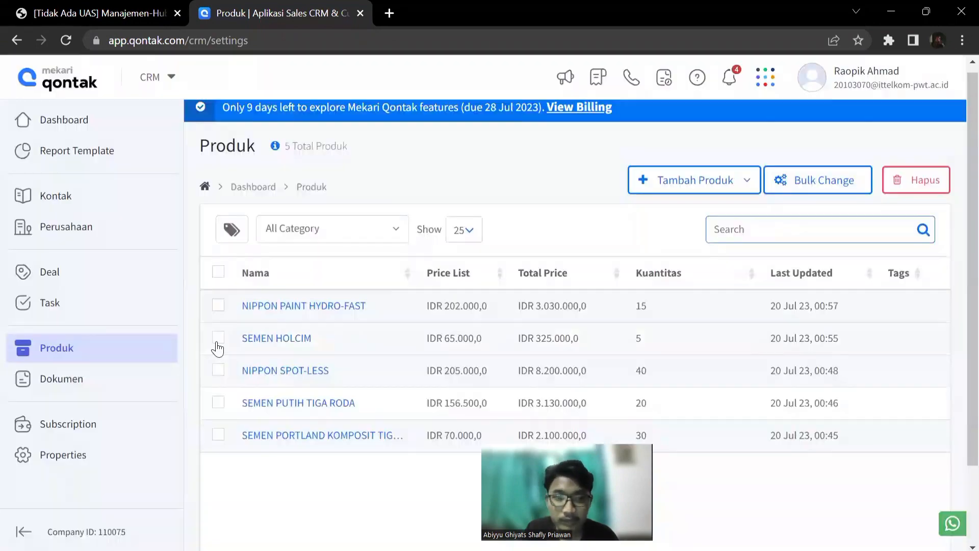
# Request removal of SEMEN HOLCIM from the reloaded product list once more and confirm it.
pyautogui.click(217, 338)
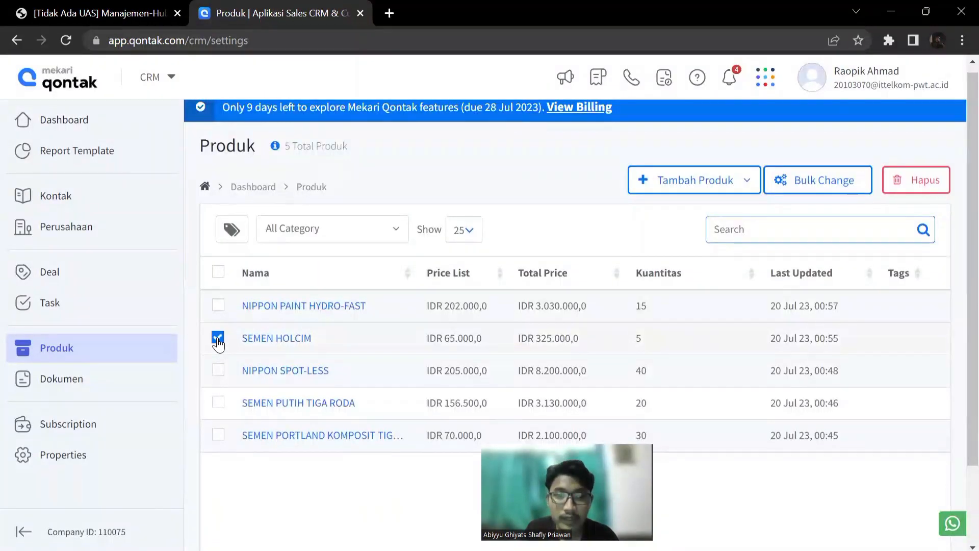
pyautogui.click(922, 180)
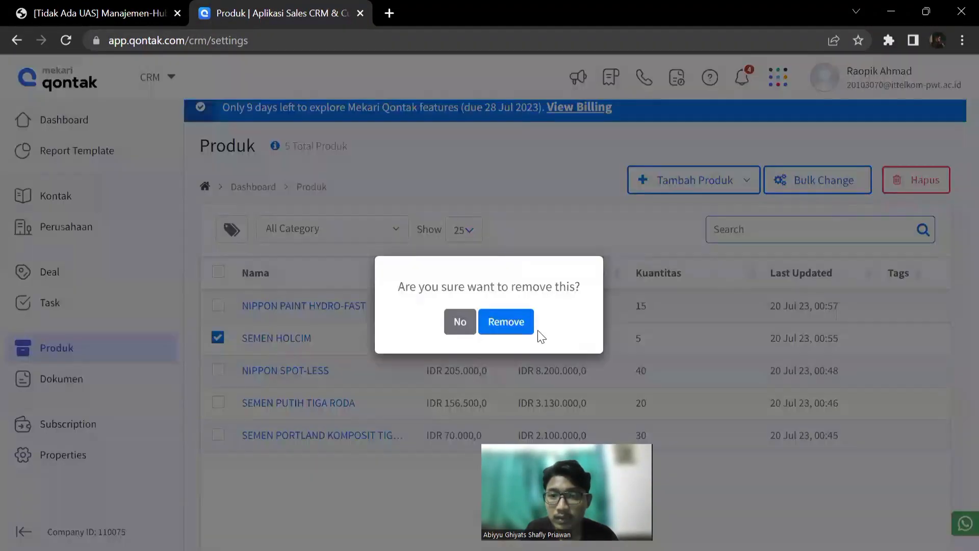
pyautogui.click(518, 325)
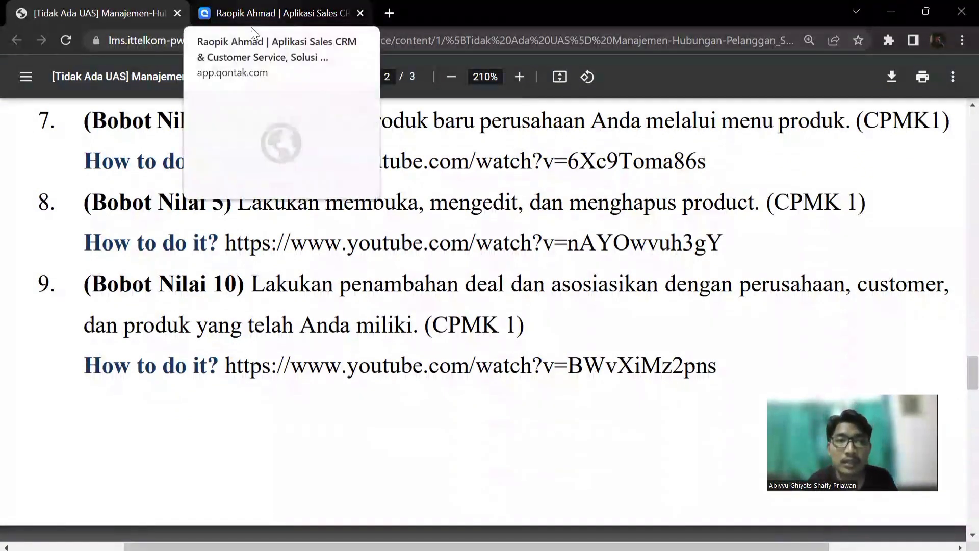
# Return from the assignment document to the CRM and open the deals page.
pyautogui.click(251, 27)
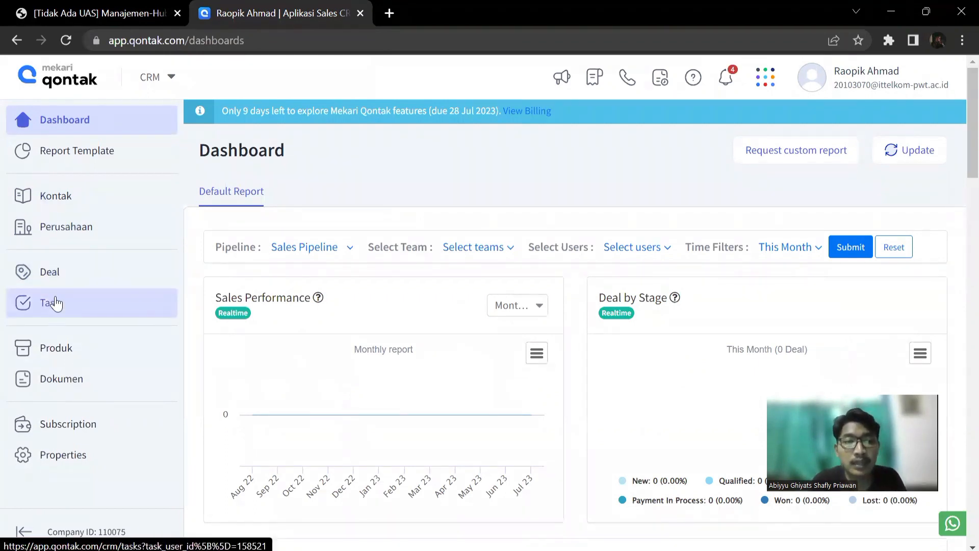
pyautogui.click(52, 279)
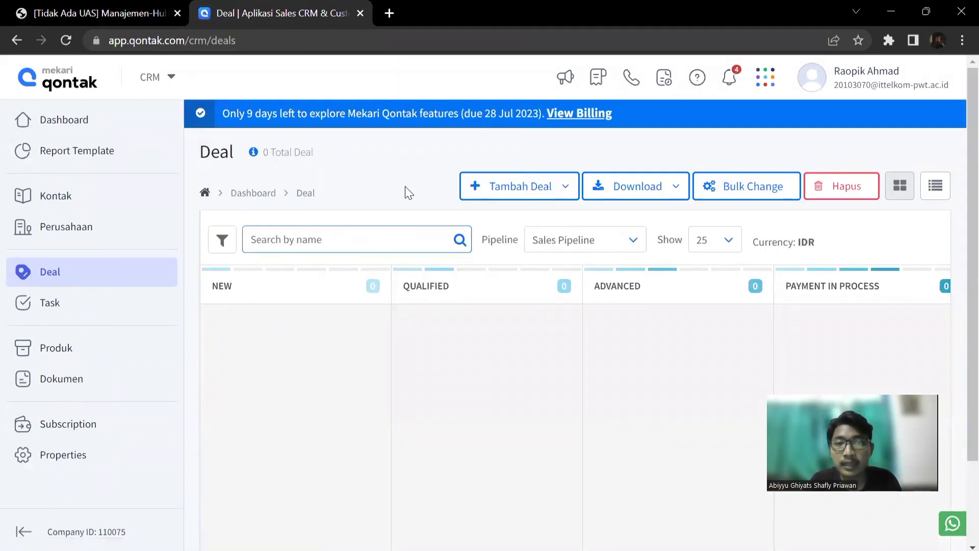
# Start a single new deal in the Sales Pipeline and name it "Pasok Semen Putih".
pyautogui.click(502, 191)
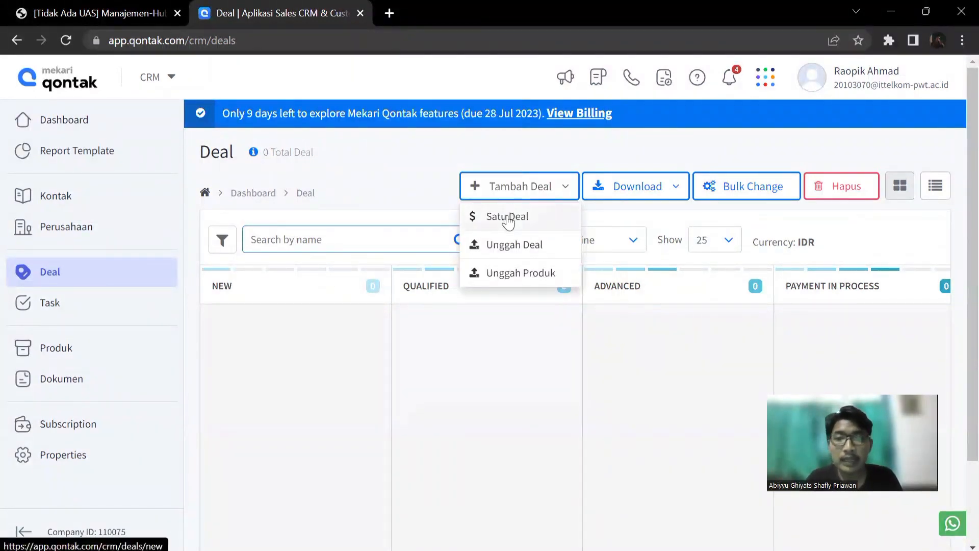
pyautogui.click(507, 217)
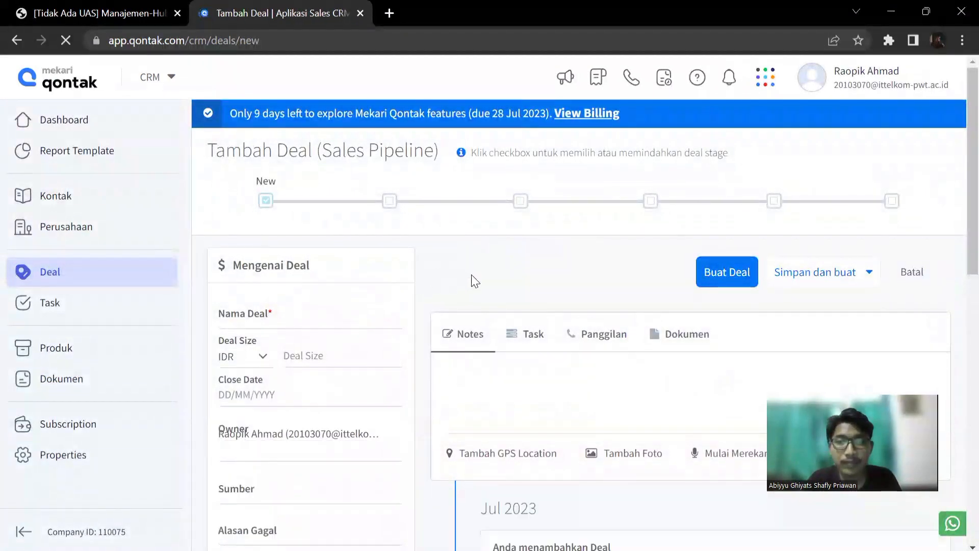
pyautogui.scroll(-2, 473, 275)
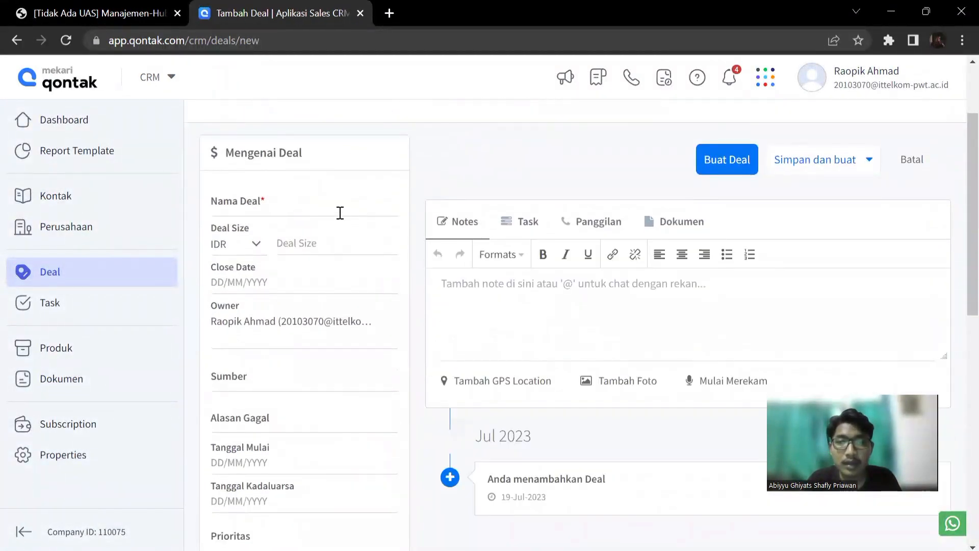
pyautogui.click(340, 211)
pyautogui.write('P')
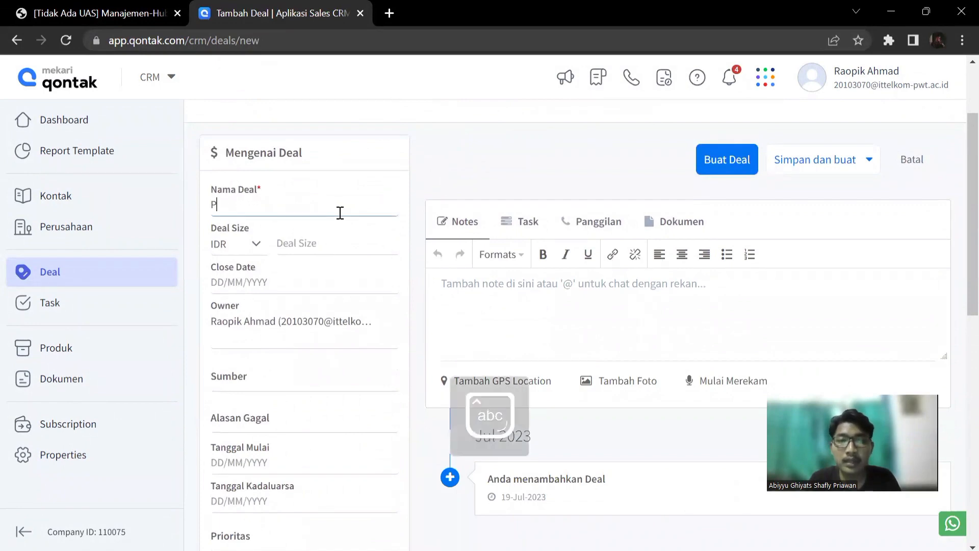
pyautogui.write('asok Semen Putih')
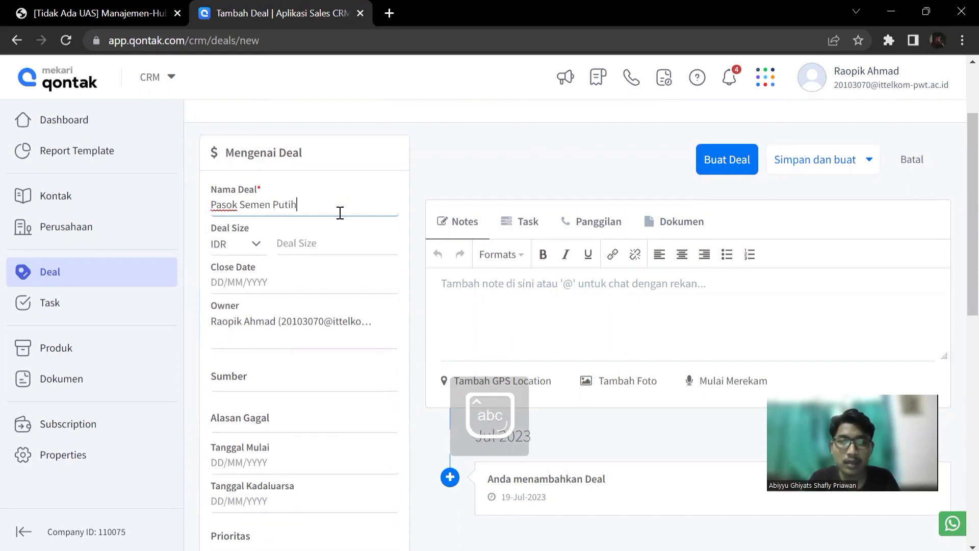
pyautogui.click(432, 168)
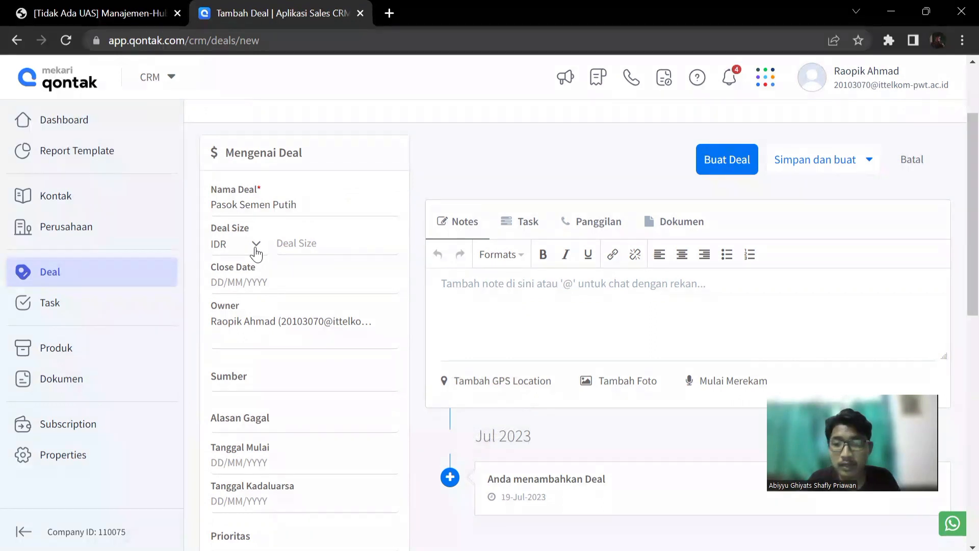
# Set the deal's close date to 20/08/2023.
pyautogui.scroll(-2, 256, 254)
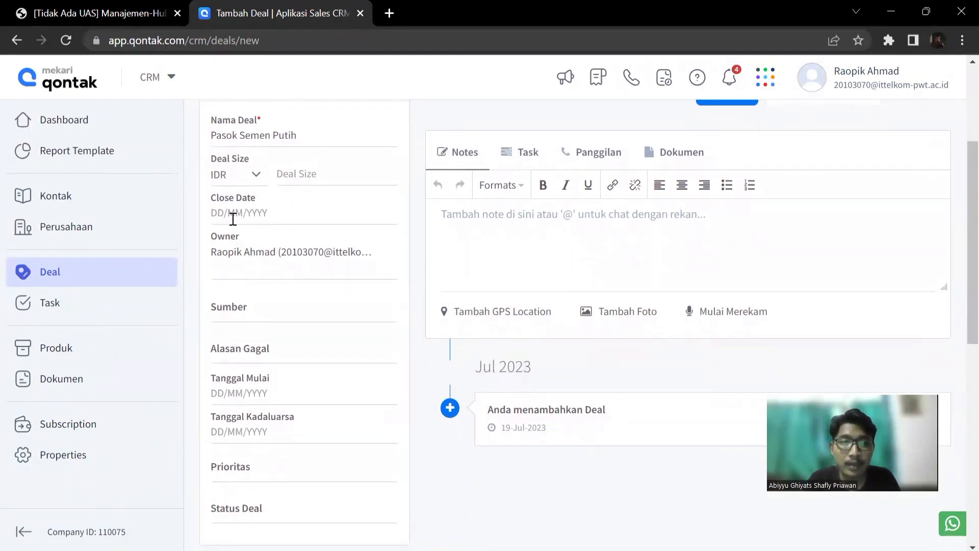
pyautogui.click(233, 219)
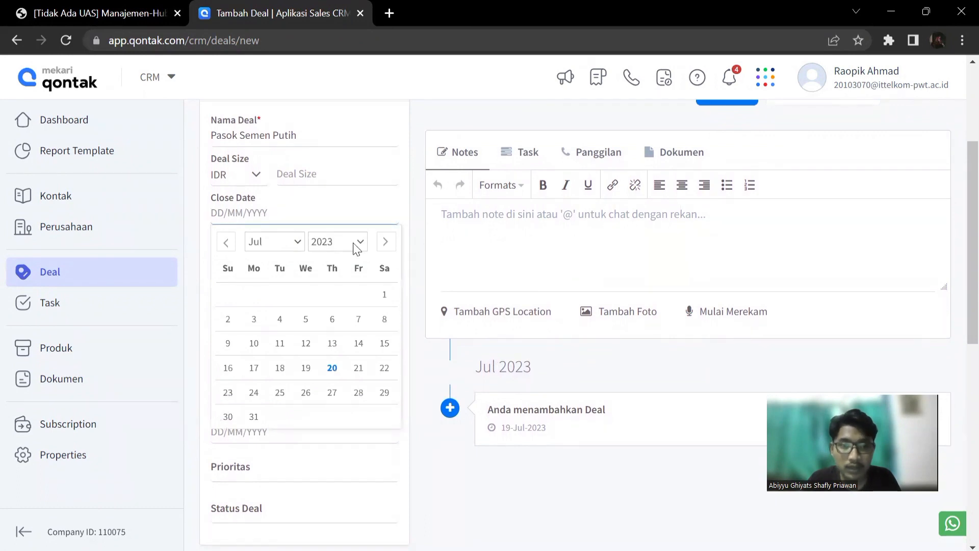
pyautogui.click(386, 243)
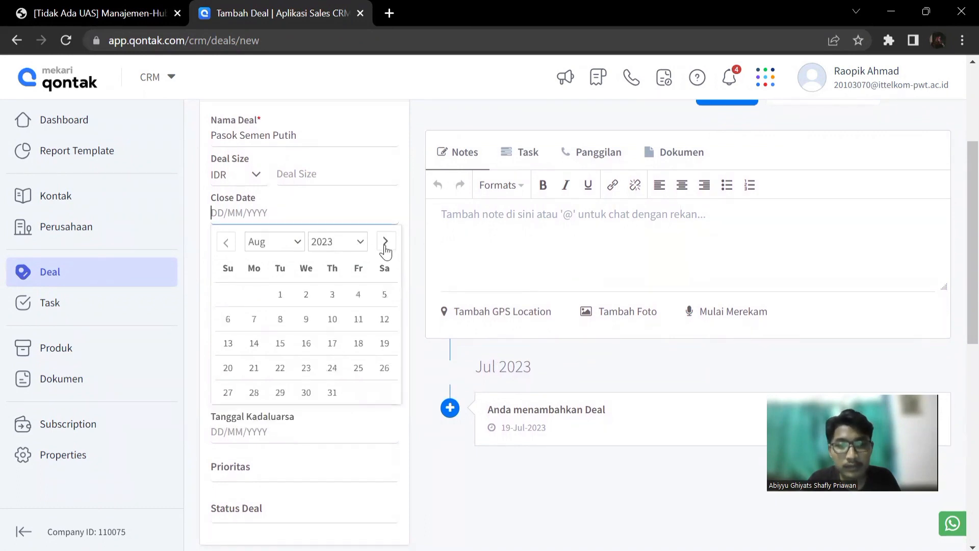
pyautogui.click(227, 369)
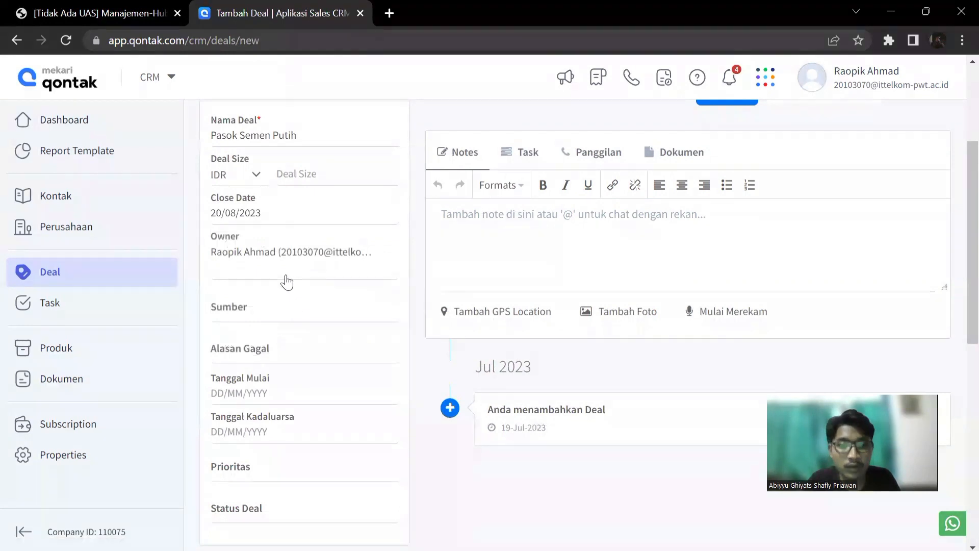
# Set the deal's start date (Tanggal Mulai) to 20/07/2023 and its expiry date (Tanggal Kadaluarsa) to 20/08/2023.
pyautogui.scroll(-3, 254, 377)
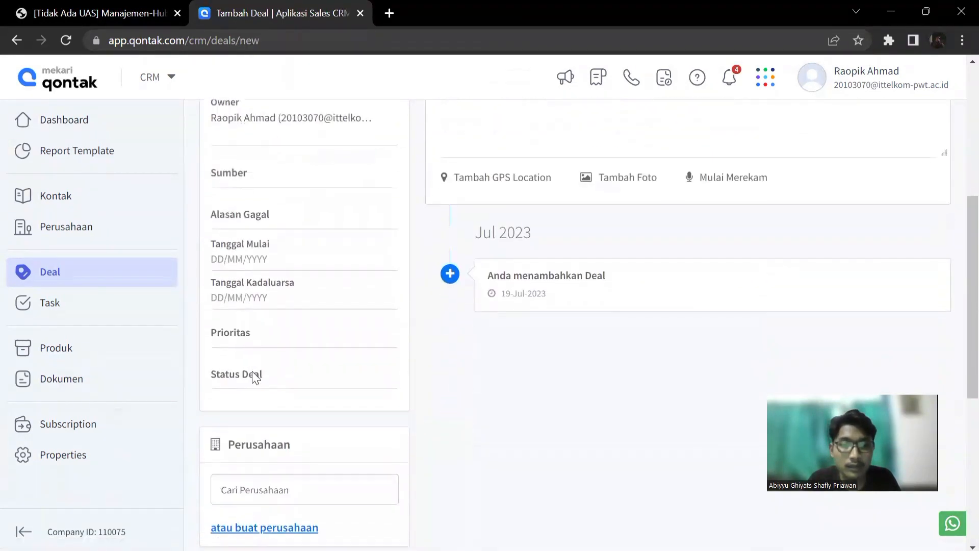
pyautogui.click(245, 260)
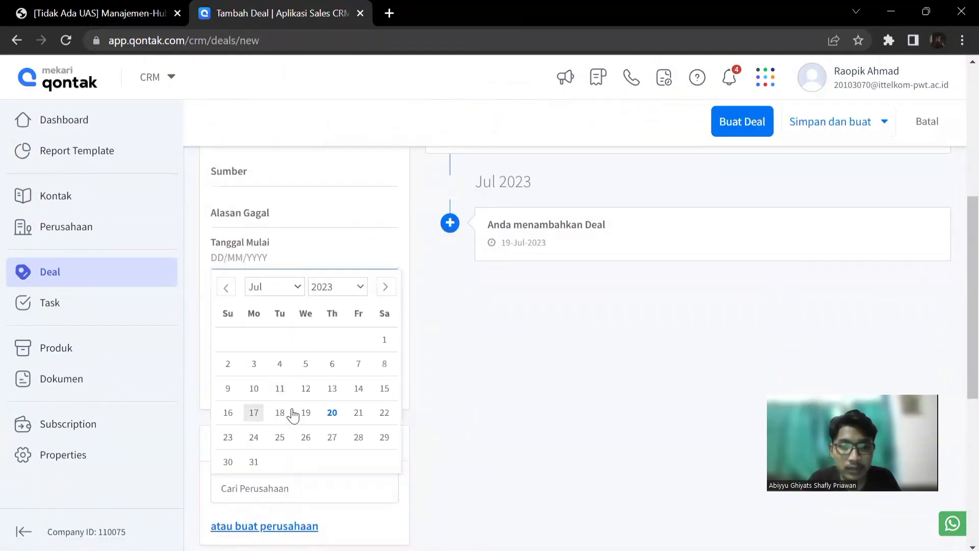
pyautogui.click(338, 410)
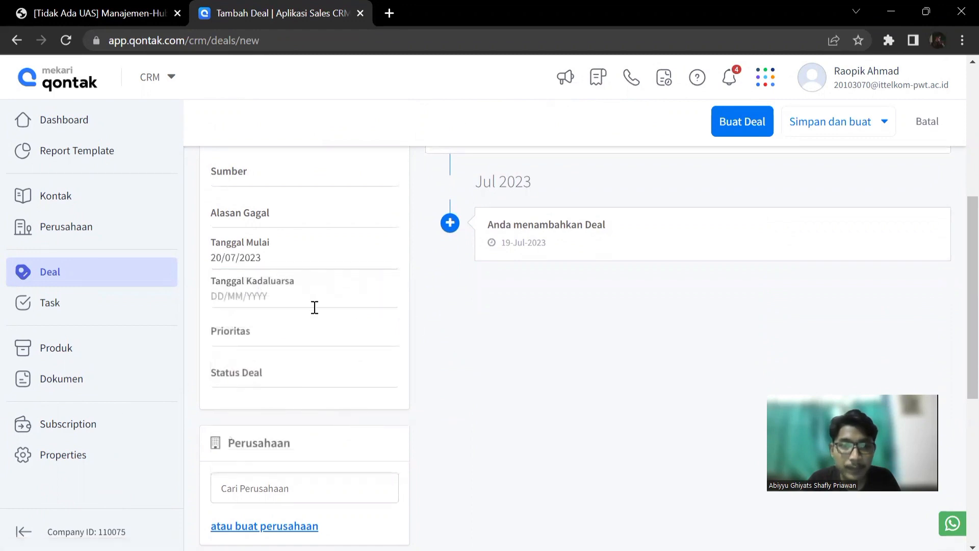
pyautogui.click(253, 295)
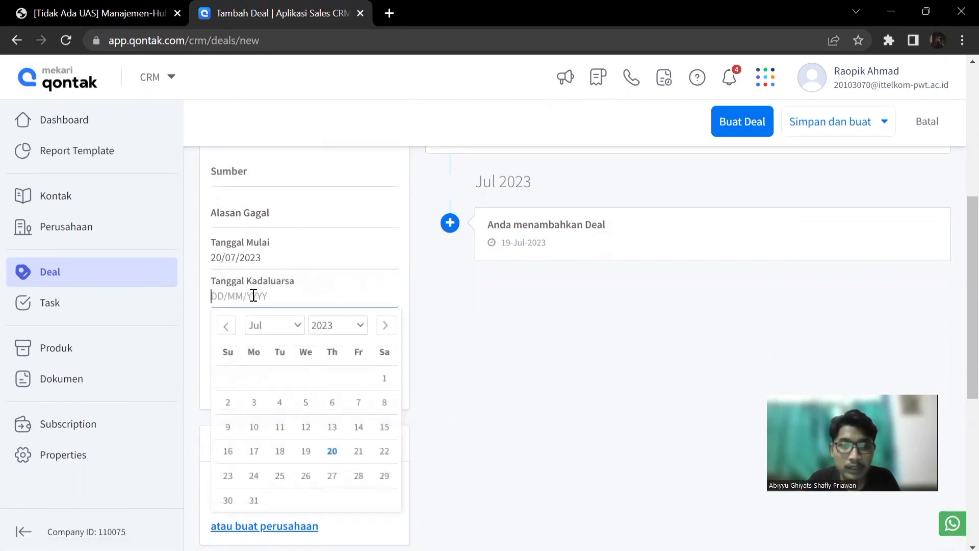
pyautogui.click(386, 329)
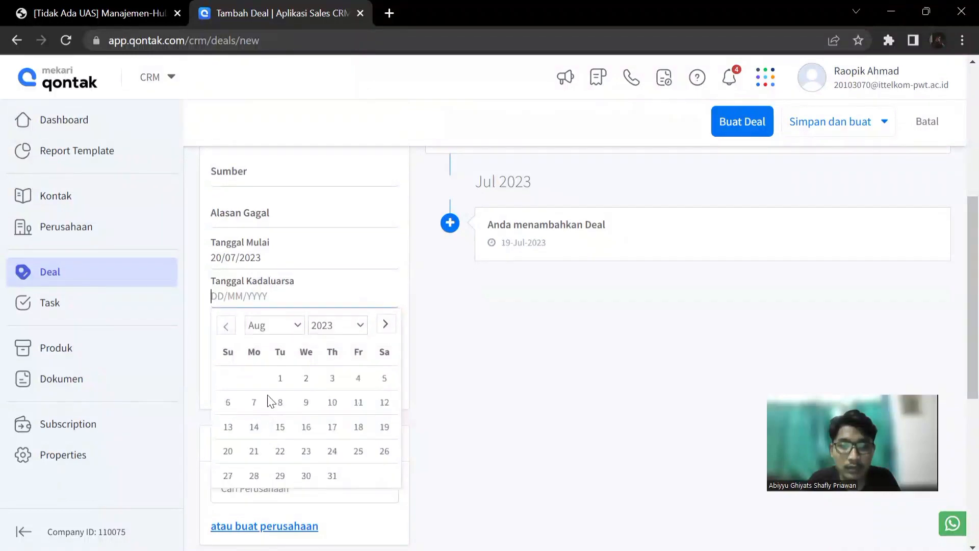
pyautogui.click(228, 452)
# Associate the deal with the existing company Pedia Jaya.
pyautogui.scroll(-5, 444, 354)
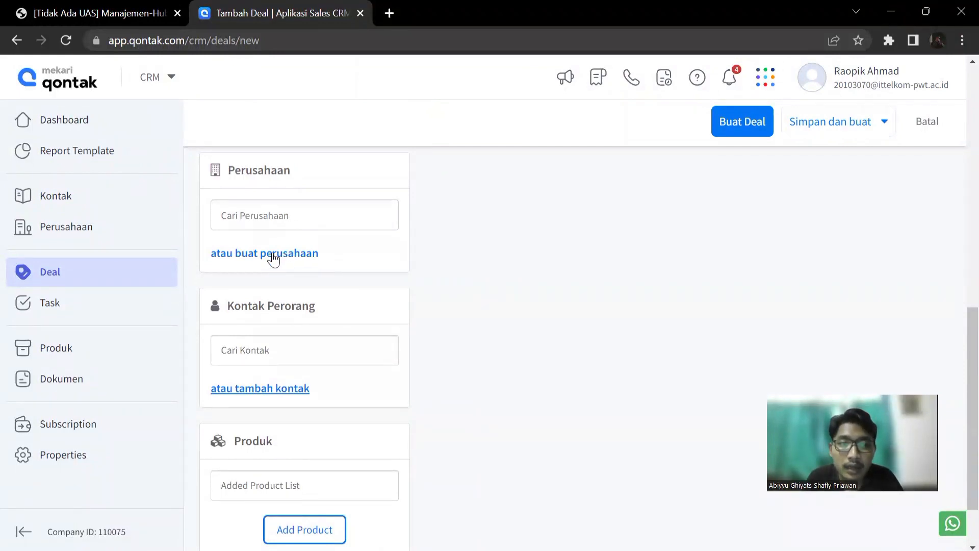
pyautogui.click(359, 209)
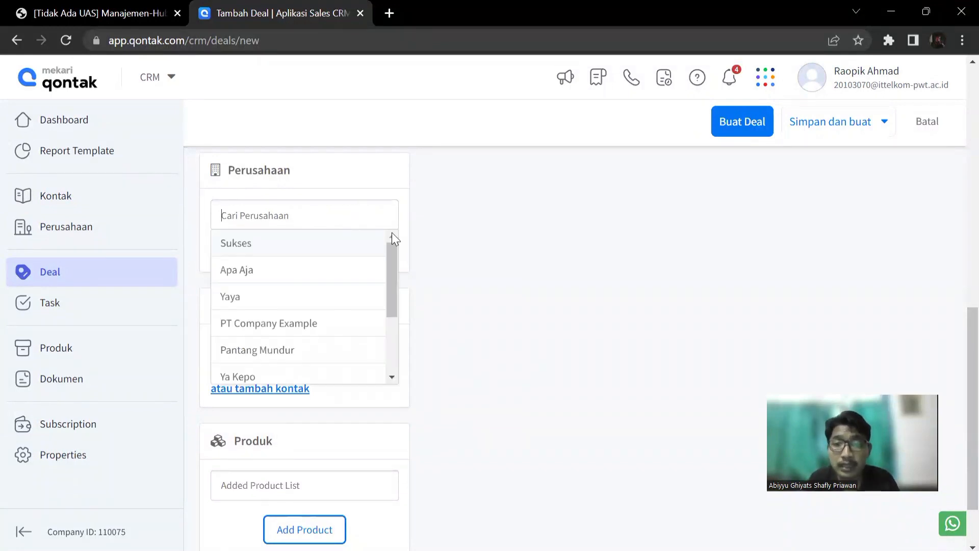
pyautogui.moveTo(393, 265); pyautogui.dragTo(387, 354)
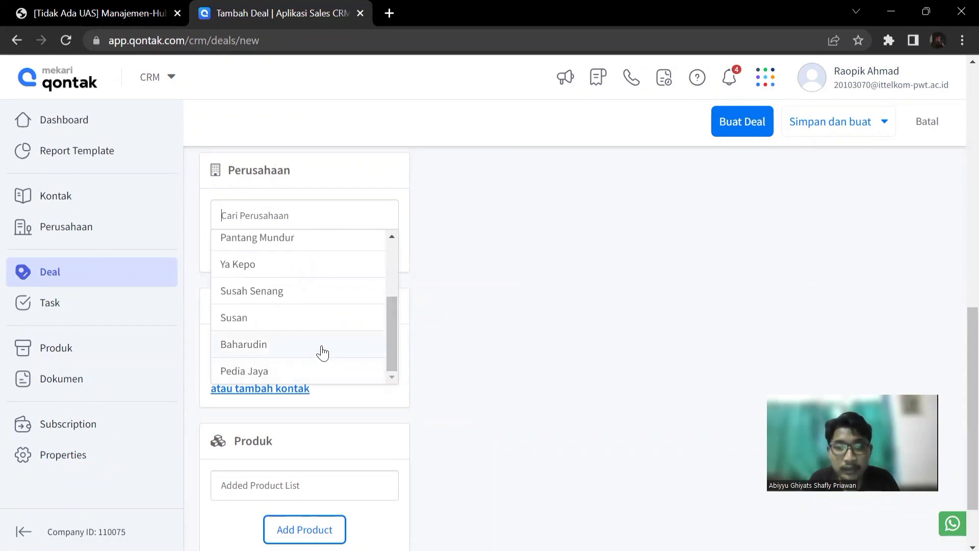
pyautogui.moveTo(395, 326); pyautogui.dragTo(385, 363)
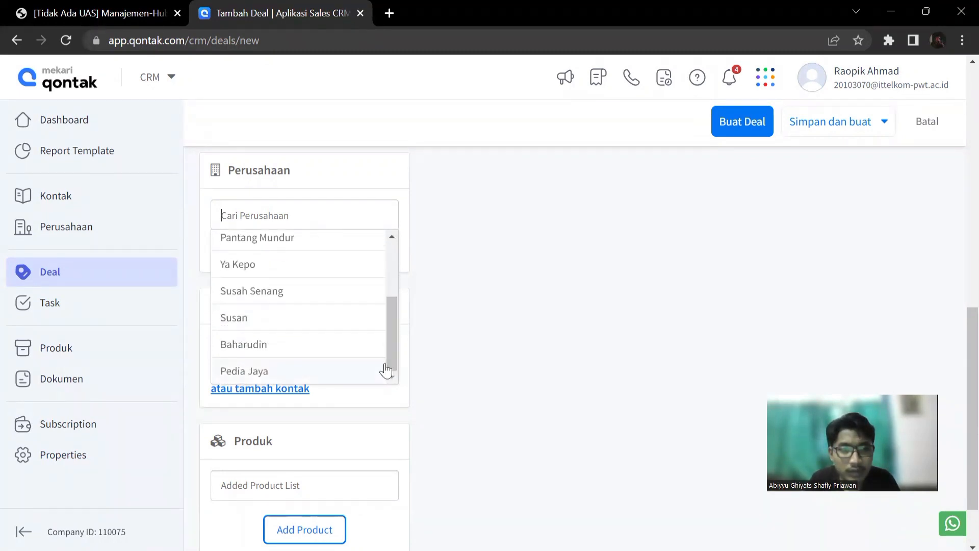
pyautogui.click(308, 366)
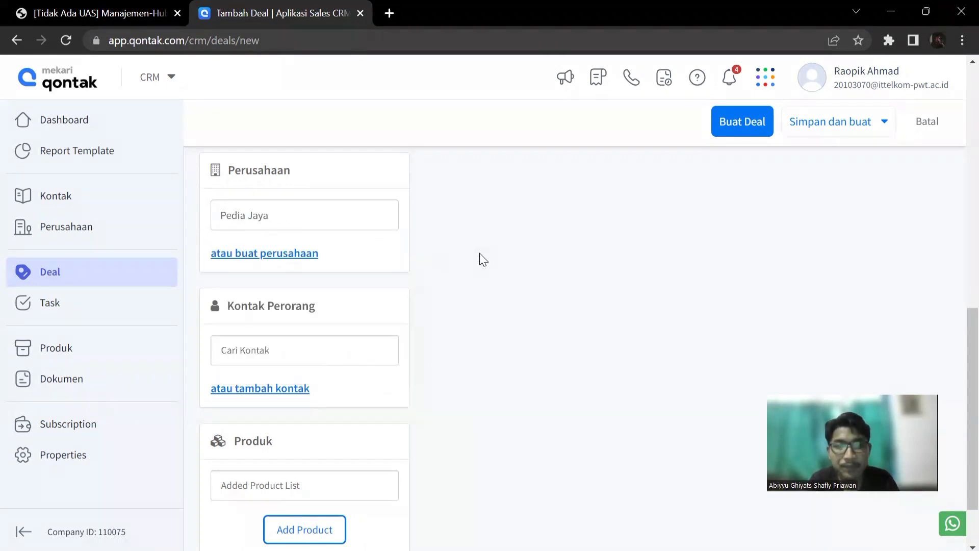
# Associate the first existing contact in the contact list with the deal.
pyautogui.scroll(-1, 475, 351)
pyautogui.scroll(1, 474, 350)
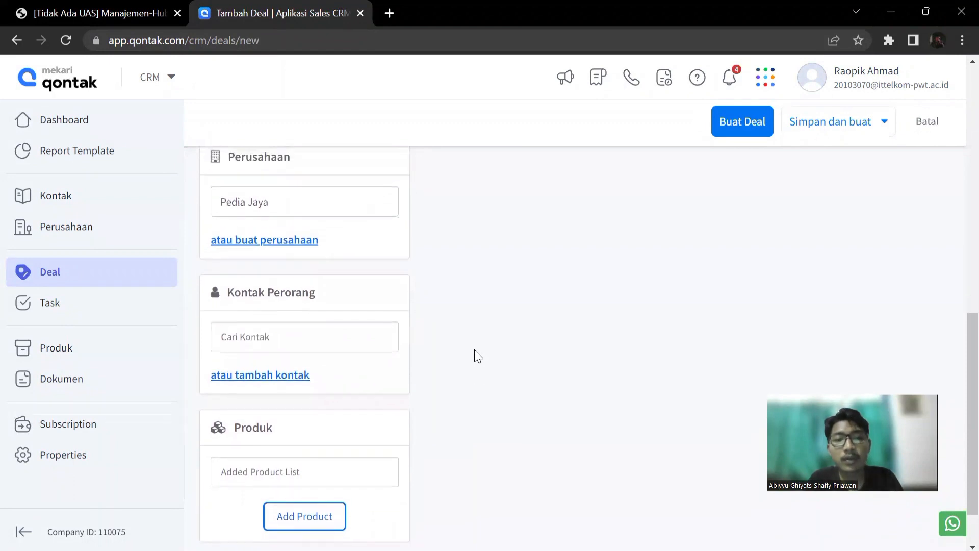
pyautogui.click(383, 341)
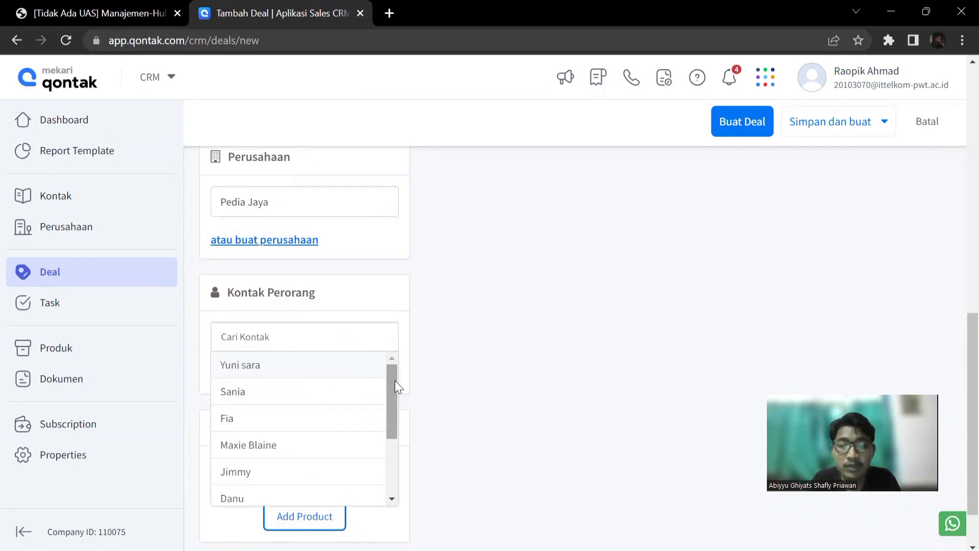
pyautogui.moveTo(394, 381); pyautogui.dragTo(387, 405)
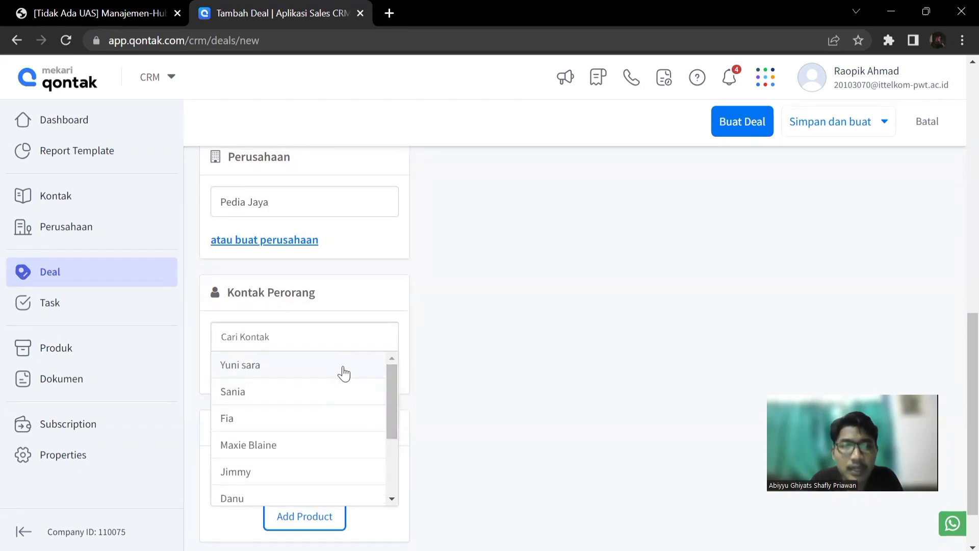
pyautogui.click(342, 372)
pyautogui.click(498, 359)
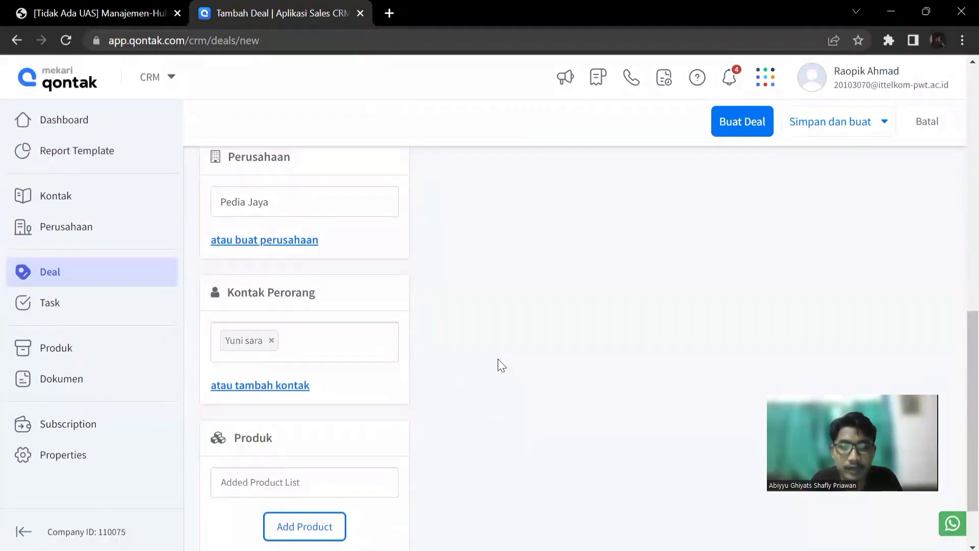
pyautogui.scroll(1, 498, 359)
pyautogui.scroll(-2, 498, 359)
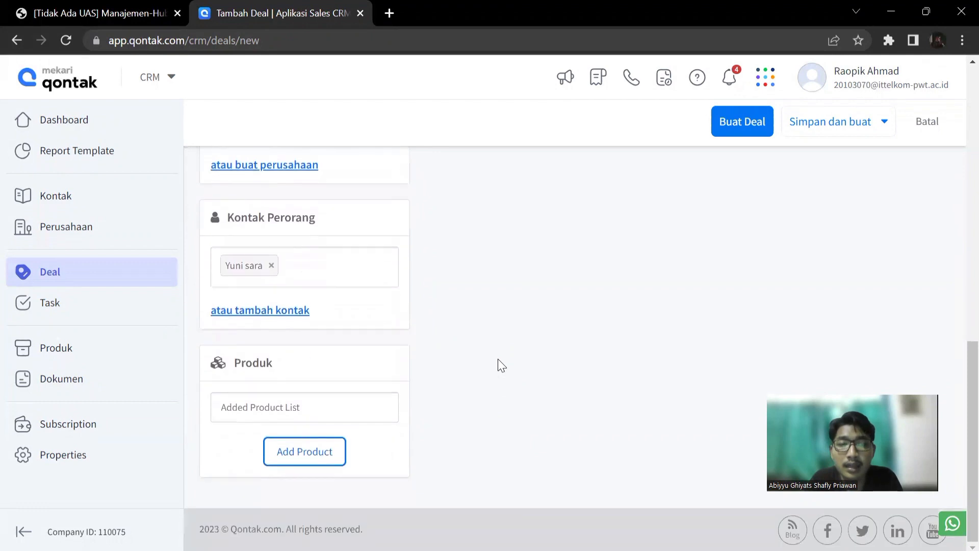
pyautogui.scroll(1, 498, 359)
pyautogui.scroll(2, 499, 361)
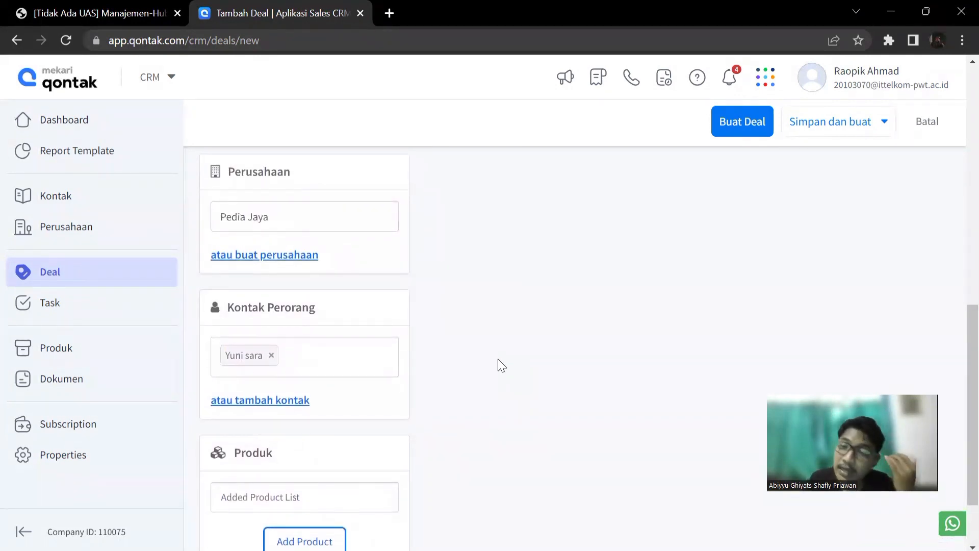
# Start adding a product to the deal and choose SEMEN PUTIH TIGA RODA as the product name.
pyautogui.scroll(-2, 498, 360)
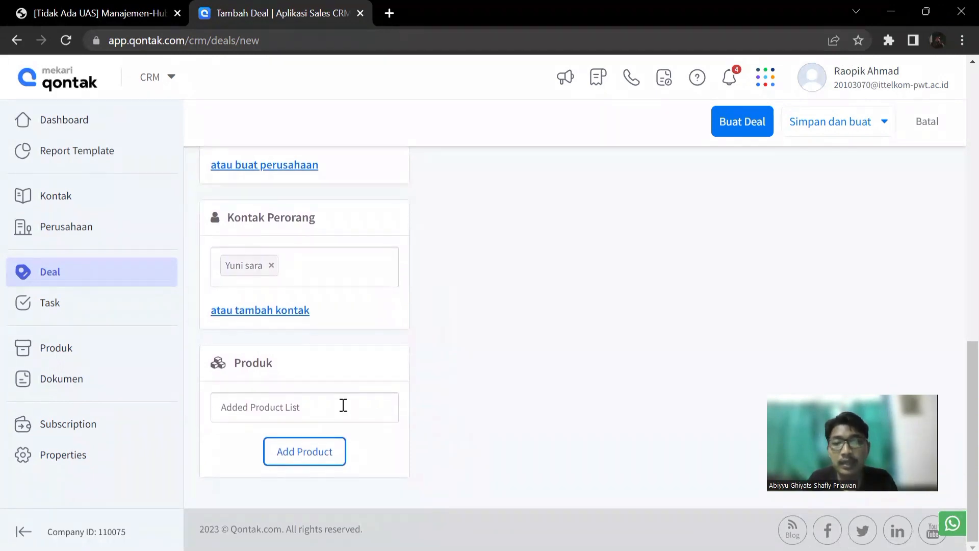
pyautogui.click(343, 406)
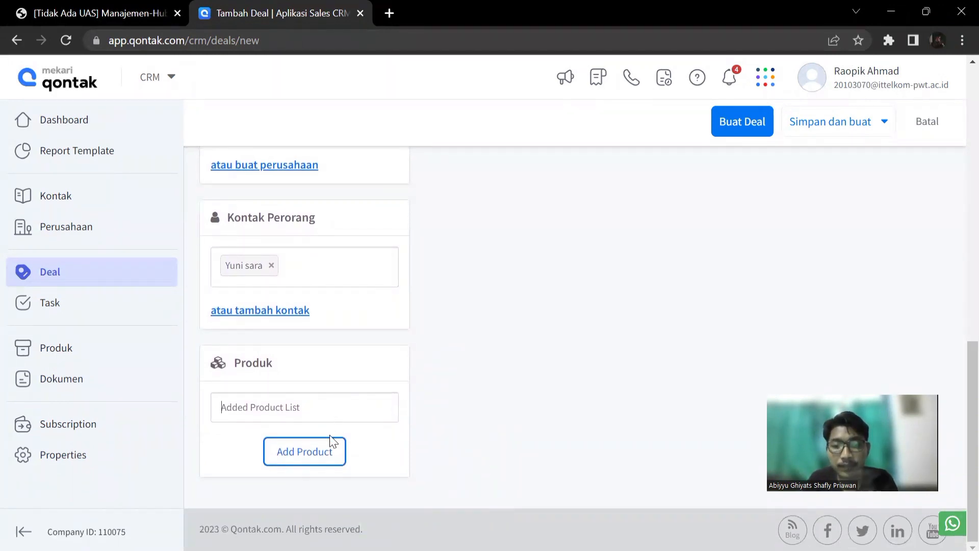
pyautogui.click(325, 461)
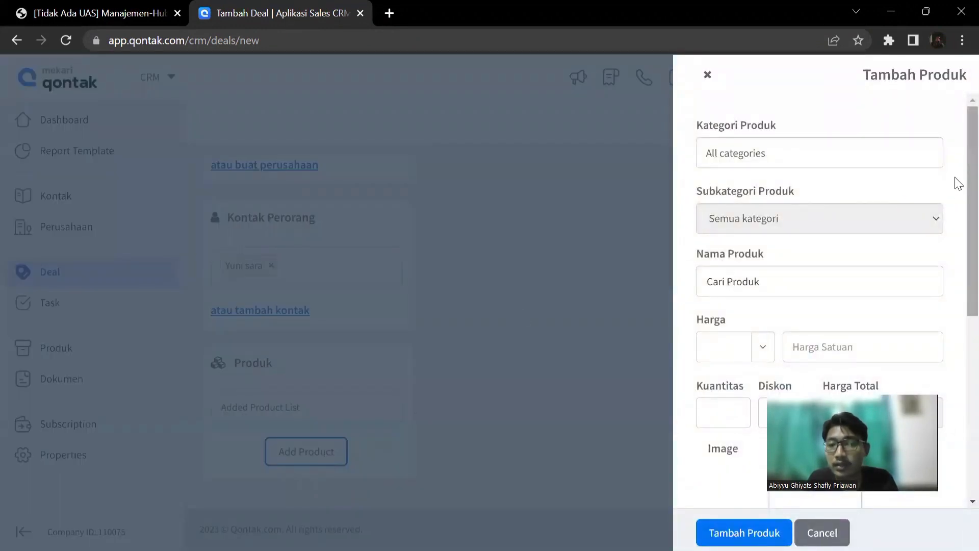
pyautogui.scroll(-2, 956, 183)
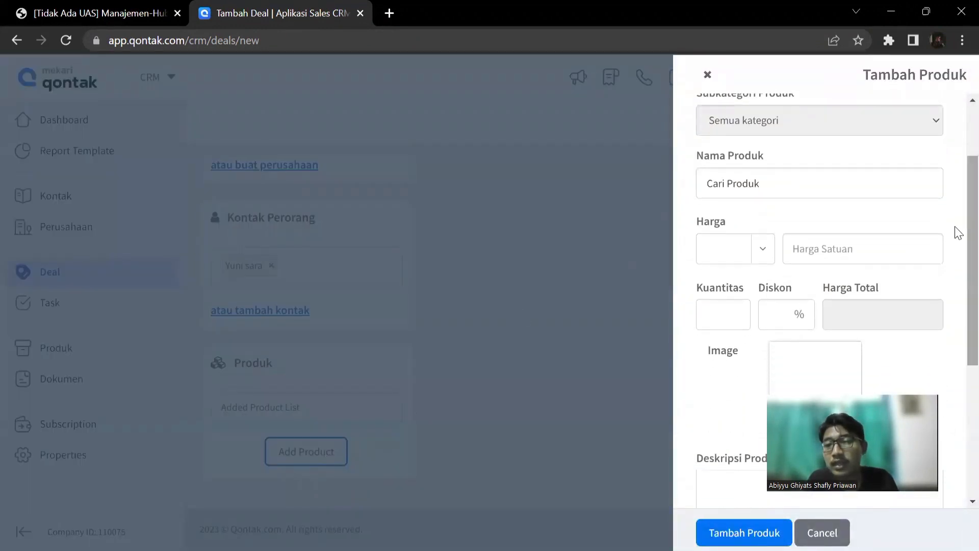
pyautogui.click(853, 188)
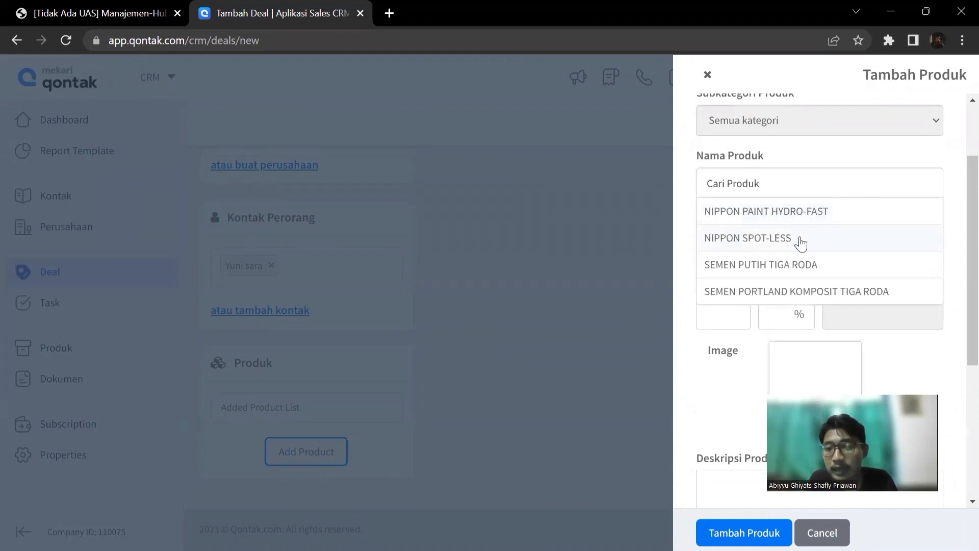
pyautogui.click(783, 170)
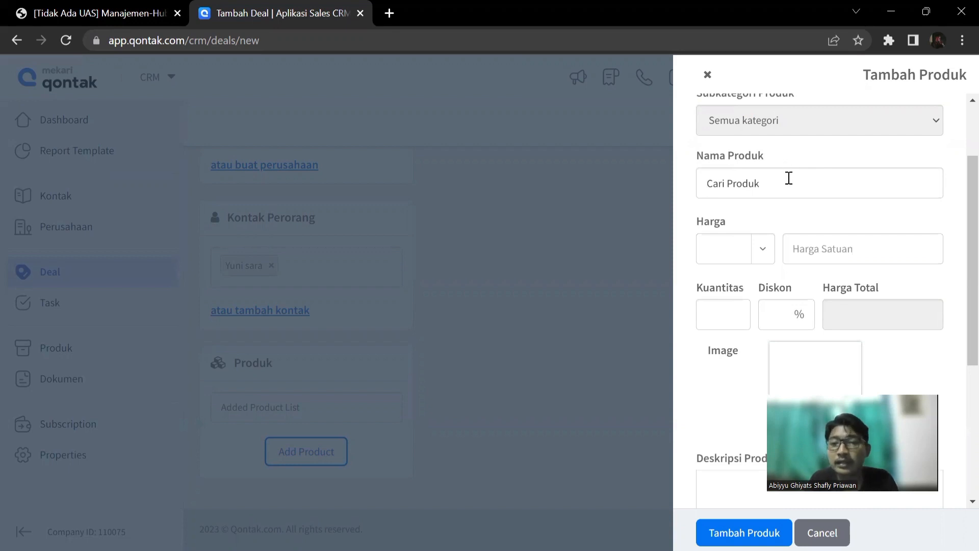
pyautogui.click(789, 178)
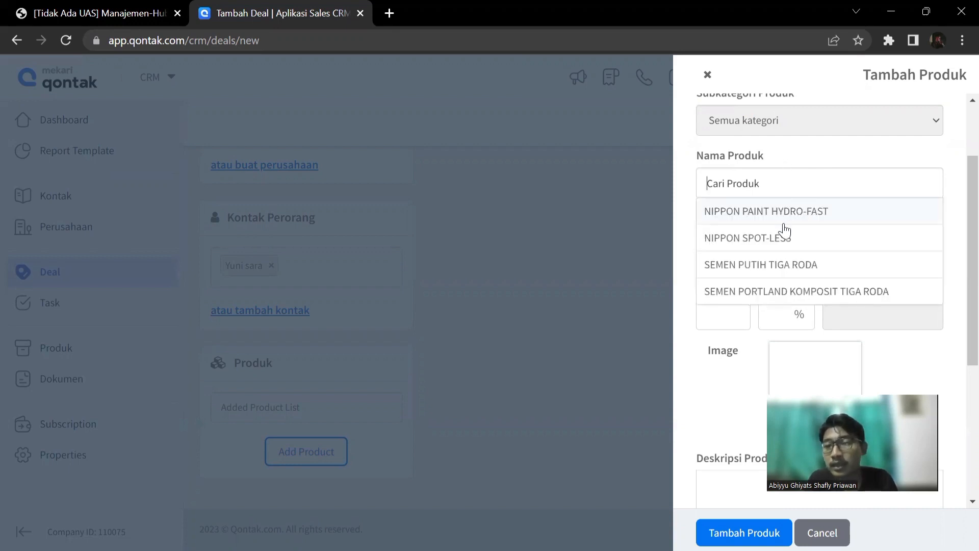
pyautogui.scroll(-1, 784, 254)
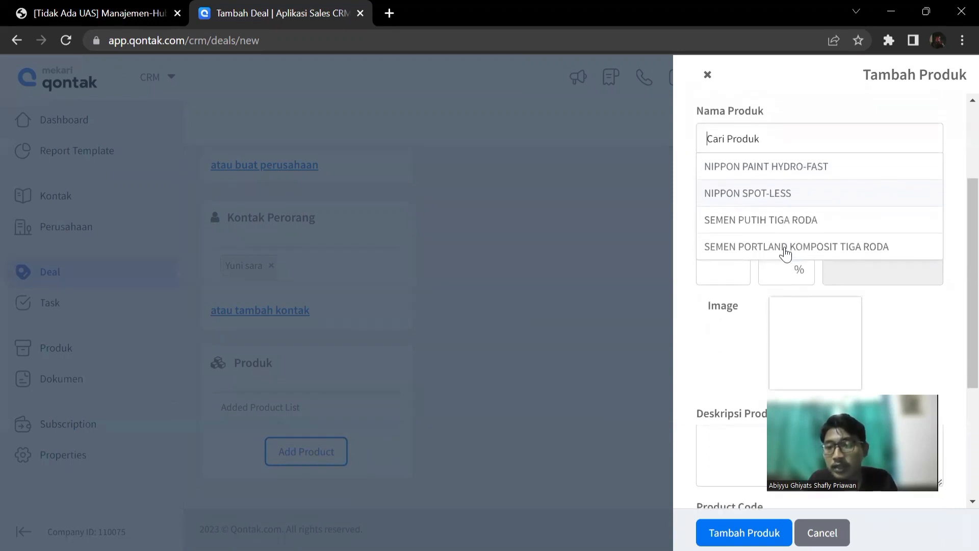
pyautogui.click(771, 221)
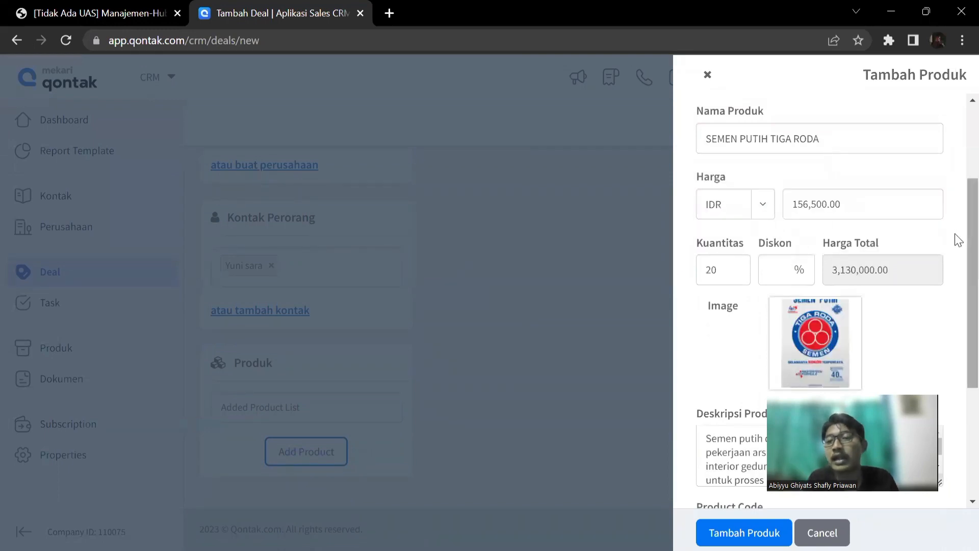
# Set the product's quantity (Kuantitas) to 8 and add the product to the deal.
pyautogui.scroll(-2, 957, 255)
pyautogui.scroll(1, 957, 265)
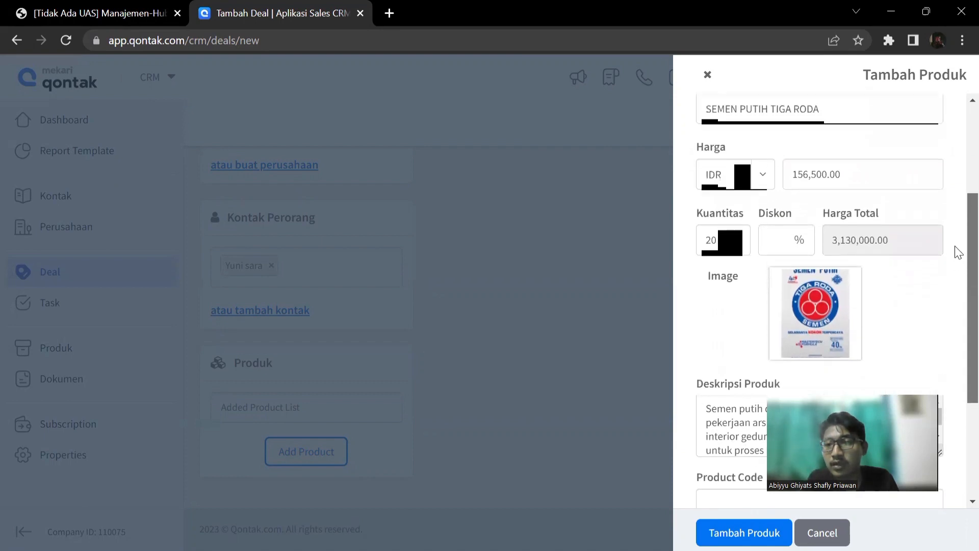
pyautogui.scroll(-3, 959, 252)
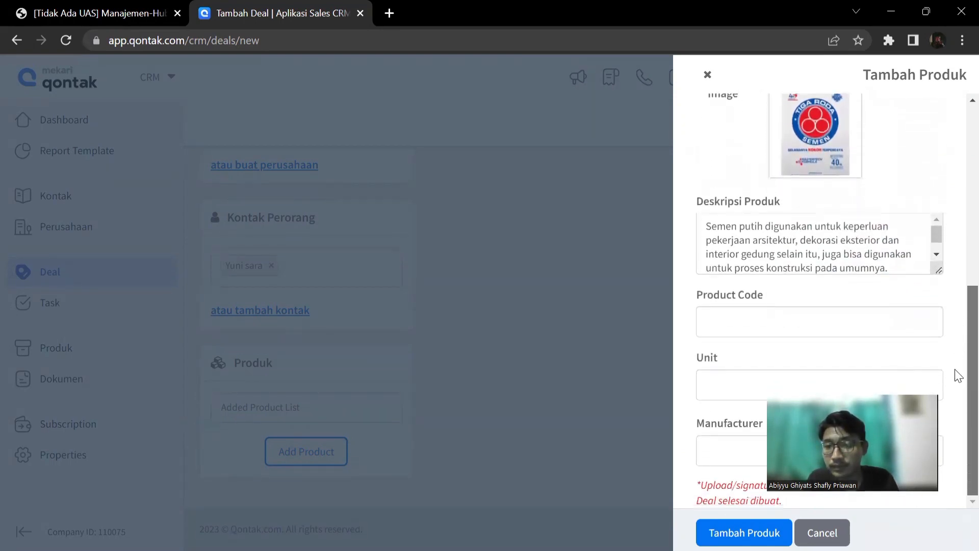
pyautogui.scroll(3, 955, 306)
pyautogui.click(740, 207)
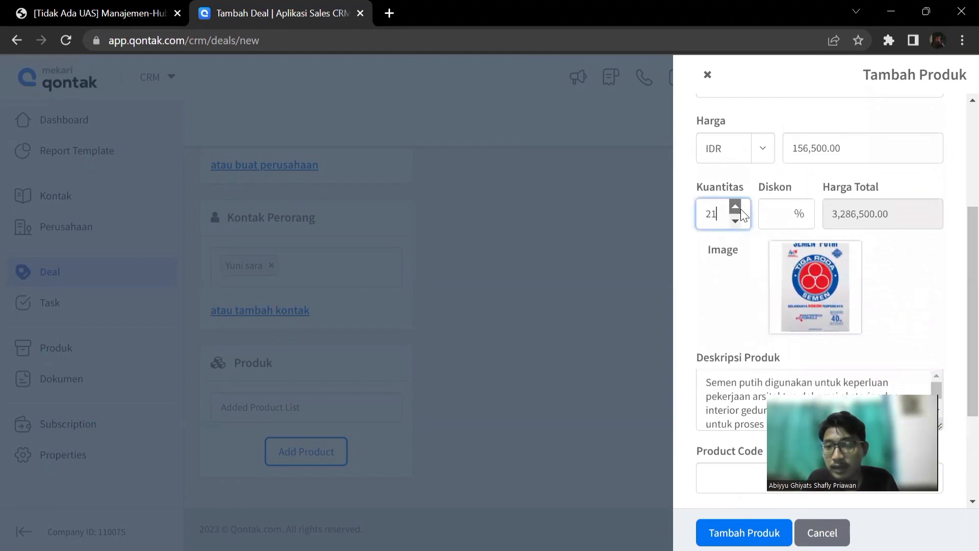
pyautogui.moveTo(736, 224)
pyautogui.mouseDown()
pyautogui.moveTo(738, 206)
pyautogui.moveTo(736, 220)
pyautogui.mouseUp()
pyautogui.click(737, 210)
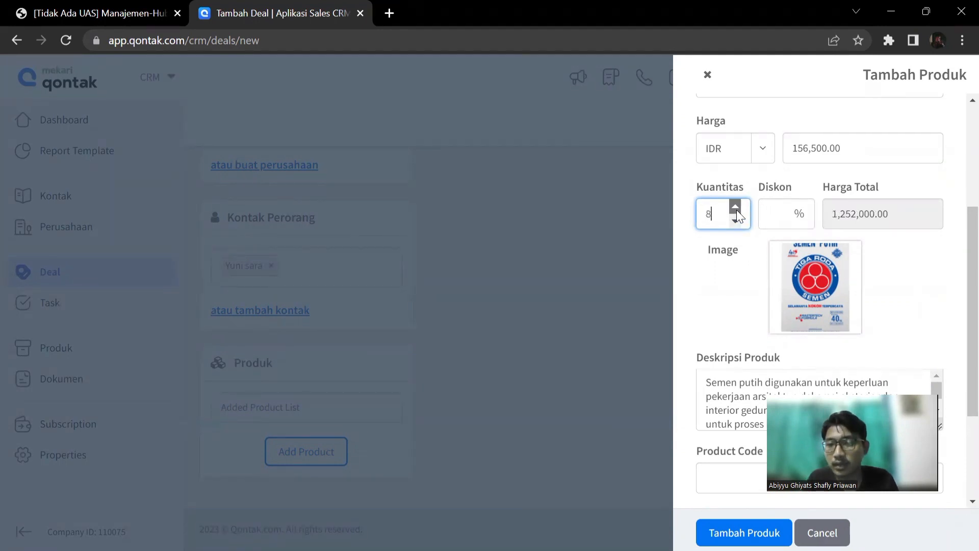
pyautogui.scroll(-3, 958, 268)
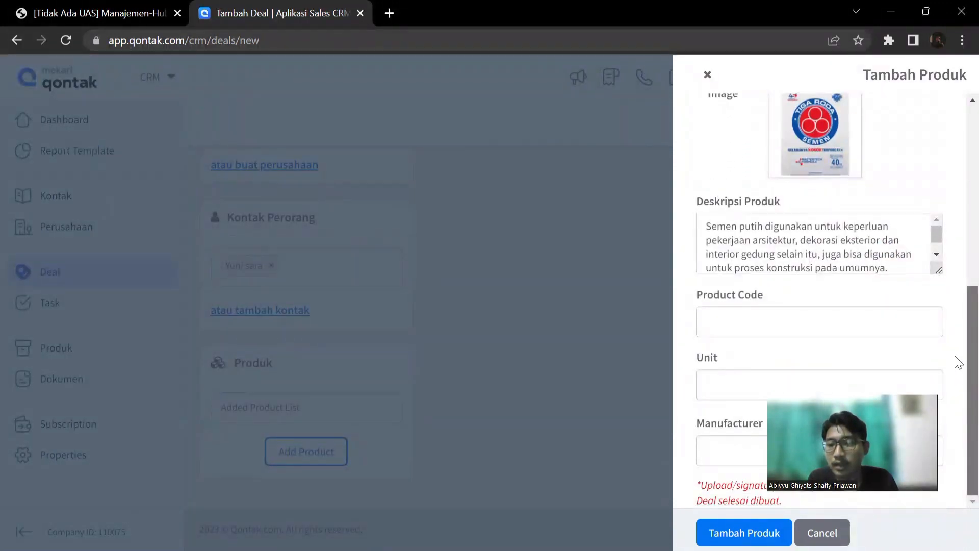
pyautogui.scroll(1, 955, 323)
pyautogui.scroll(-1, 958, 367)
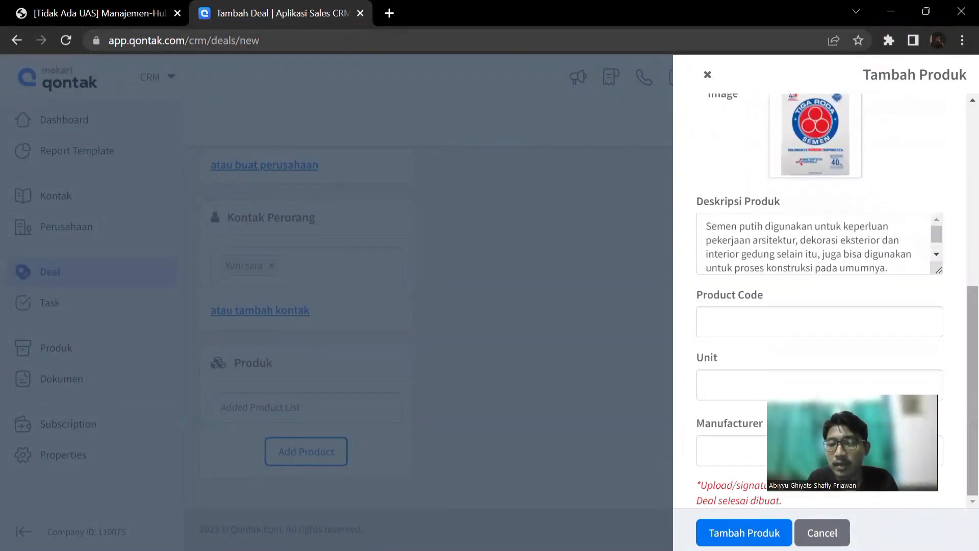
pyautogui.click(744, 533)
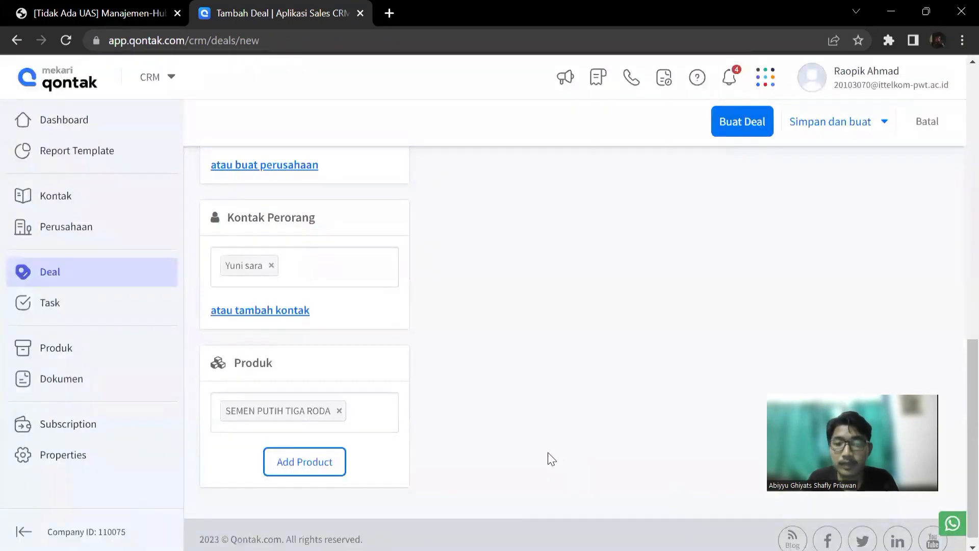
# Write the deal note "Transaksi memasok semen putih tiga roda".
pyautogui.scroll(3, 956, 357)
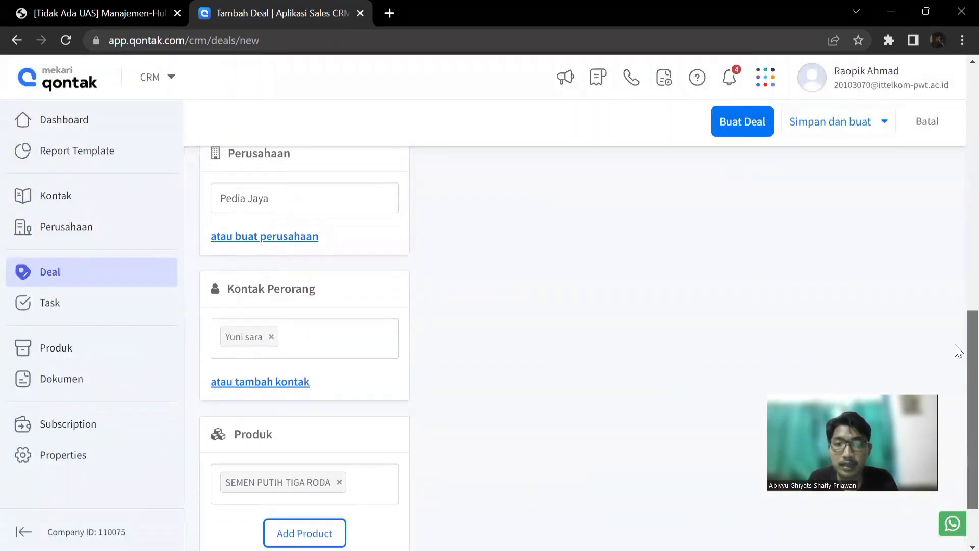
pyautogui.scroll(8, 958, 297)
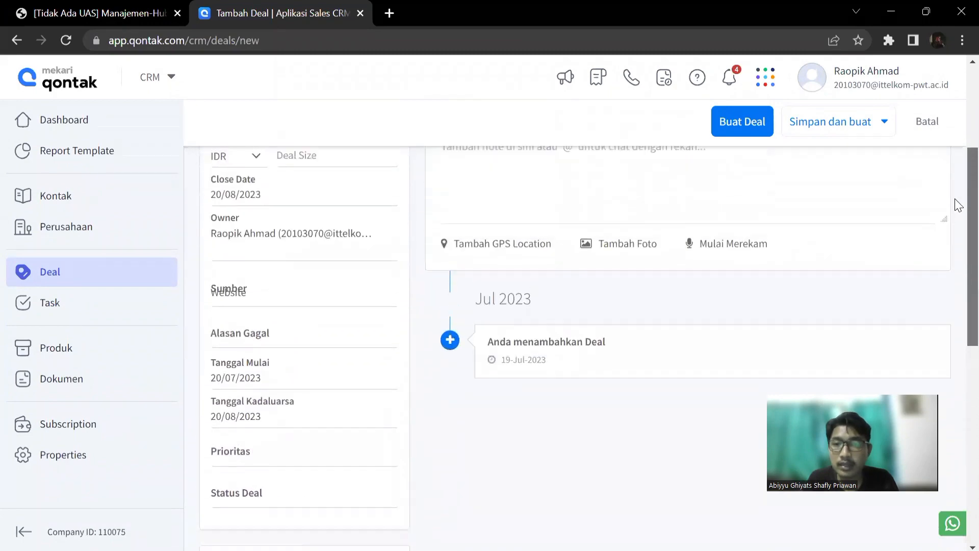
pyautogui.scroll(-2, 955, 153)
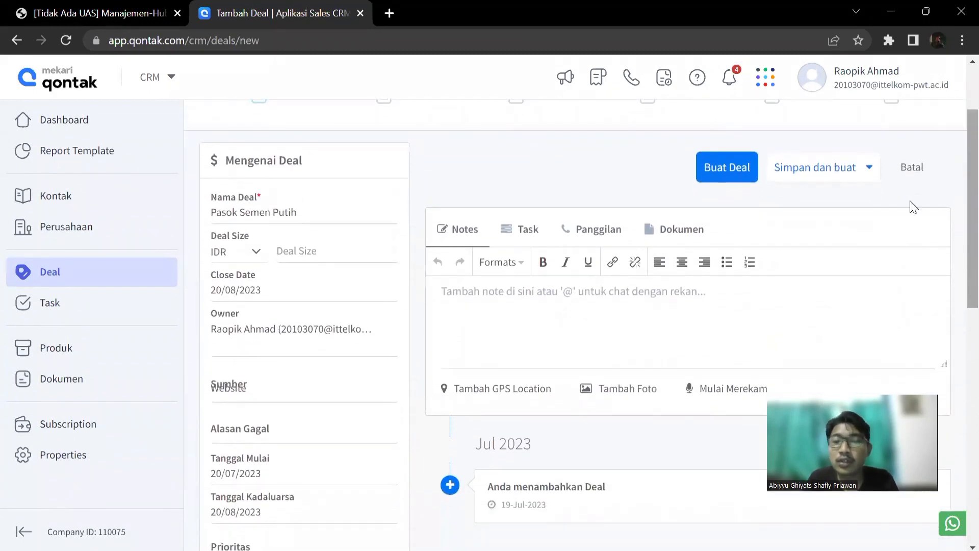
pyautogui.click(687, 293)
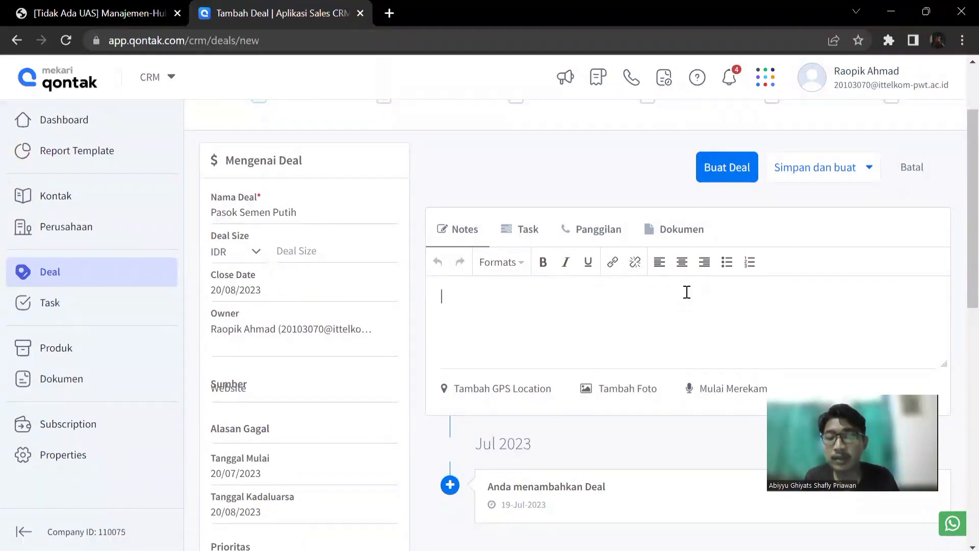
pyautogui.write('Tra')
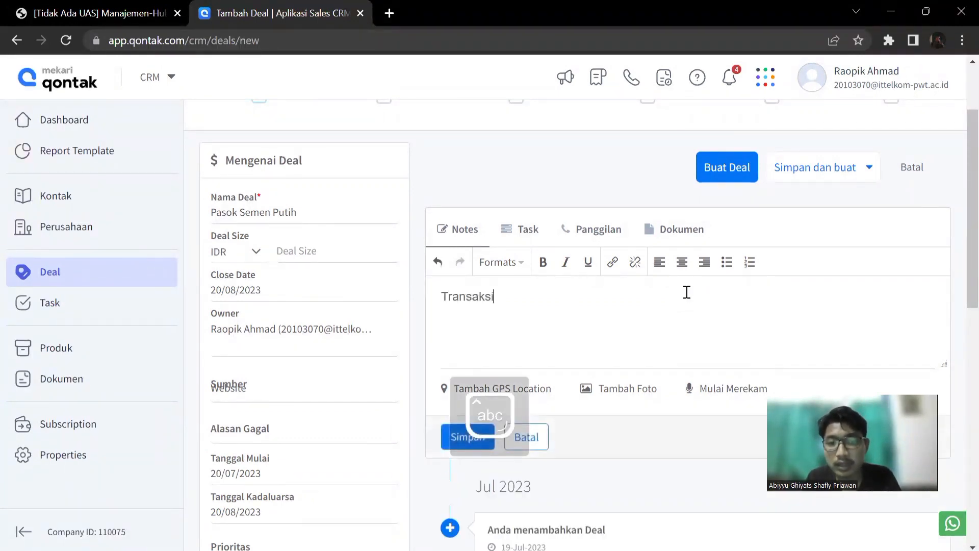
pyautogui.write('nsaksi ')
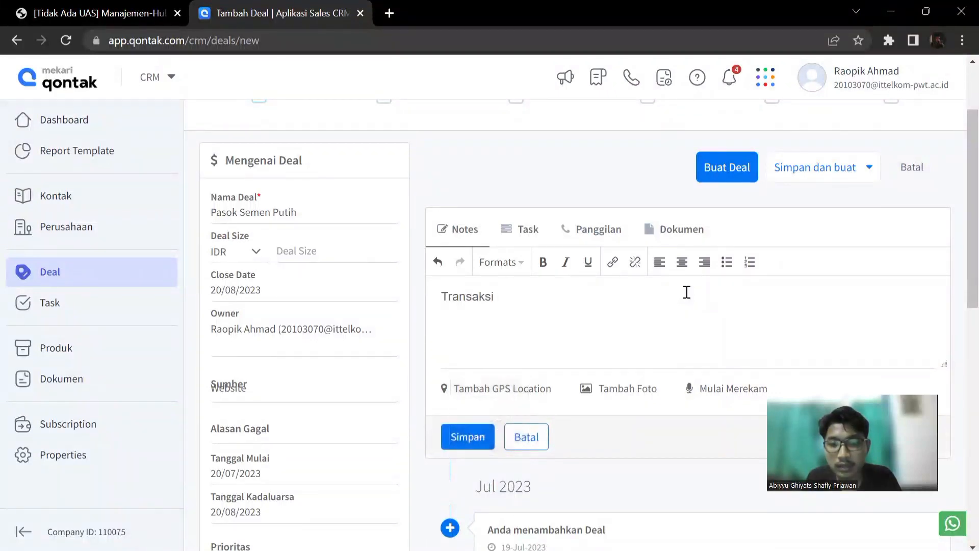
pyautogui.write('memasok s')
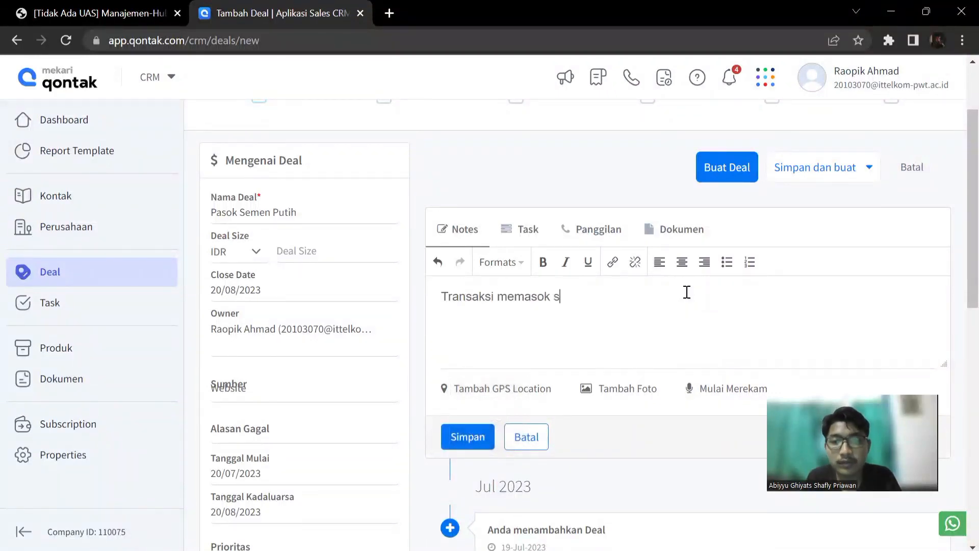
pyautogui.write('emen putih')
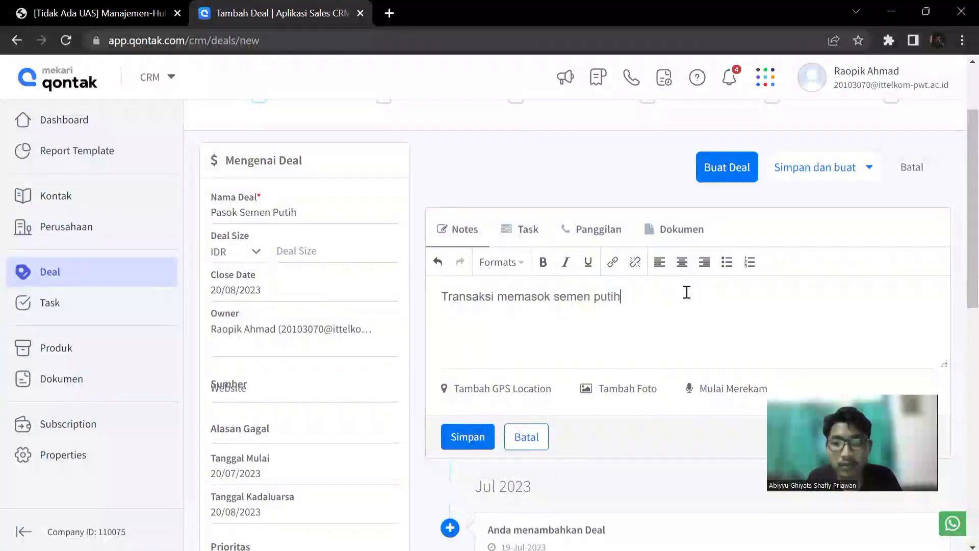
pyautogui.write(' tiga roda')
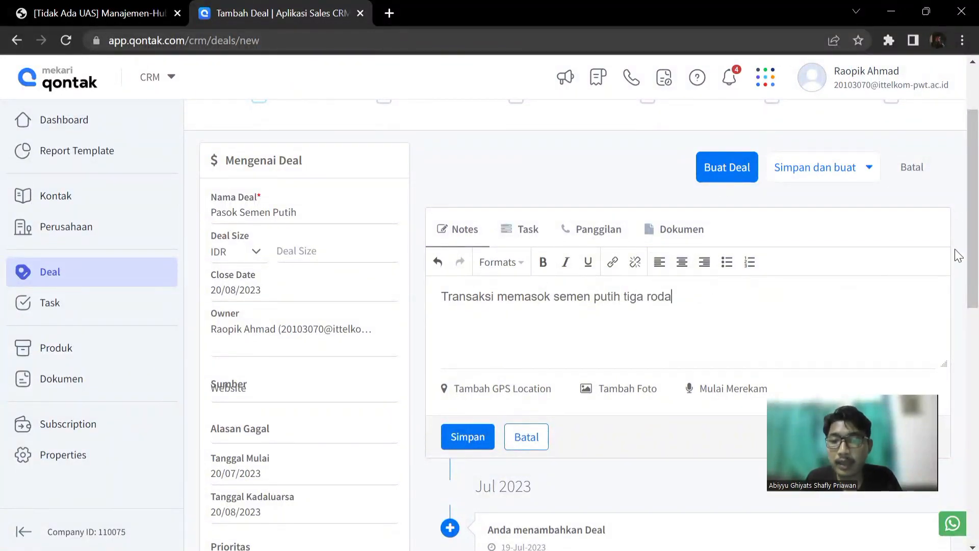
# Save the note together with the new Pasok Semen Putih deal.
pyautogui.scroll(-2, 957, 266)
pyautogui.scroll(4, 958, 245)
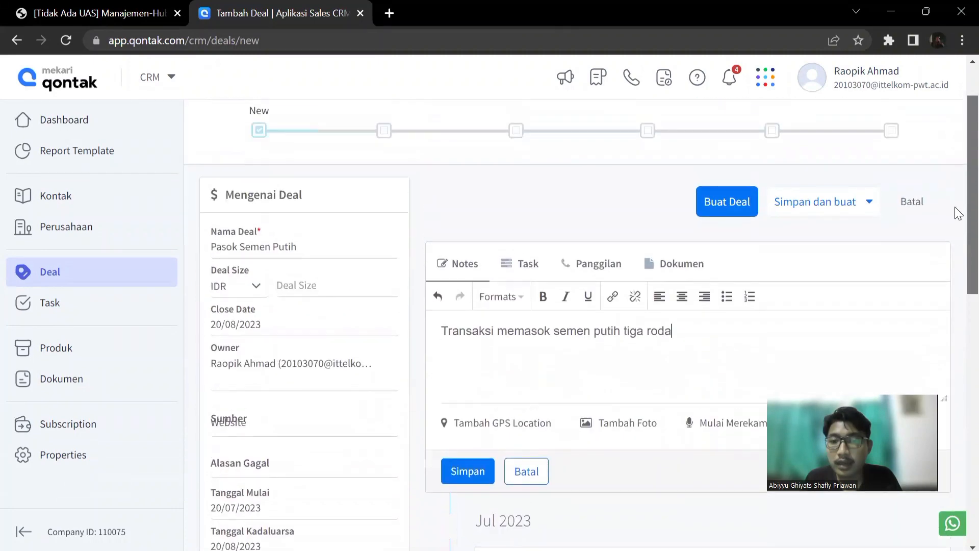
pyautogui.scroll(-2, 957, 235)
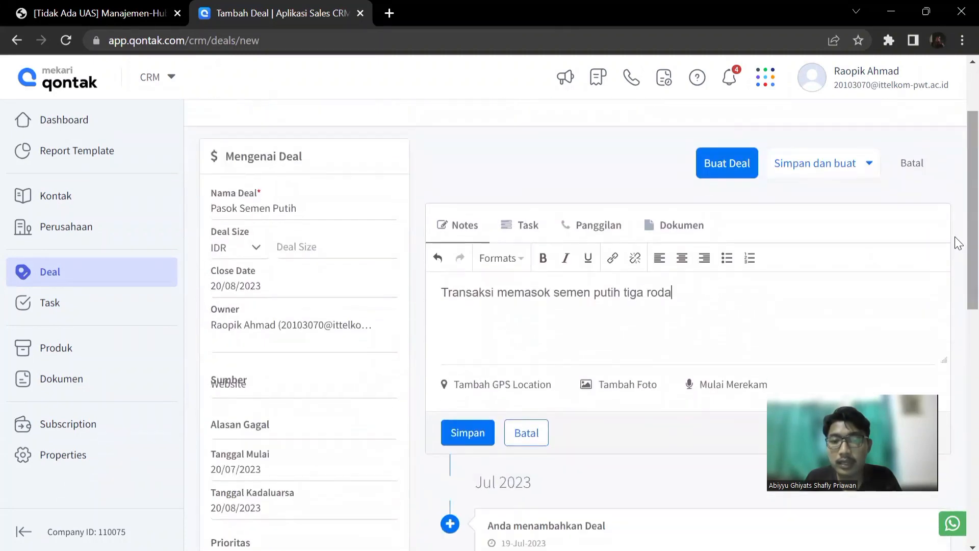
pyautogui.click(455, 435)
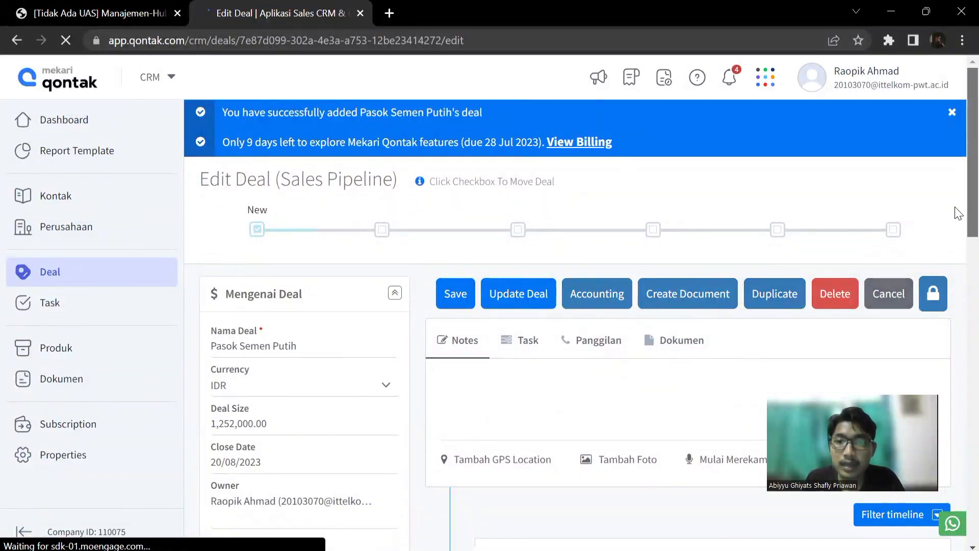
# Look over the saved deal, then open the Deal board of the Sales Pipeline.
pyautogui.scroll(-2, 955, 212)
pyautogui.scroll(-4, 959, 241)
pyautogui.scroll(8, 955, 282)
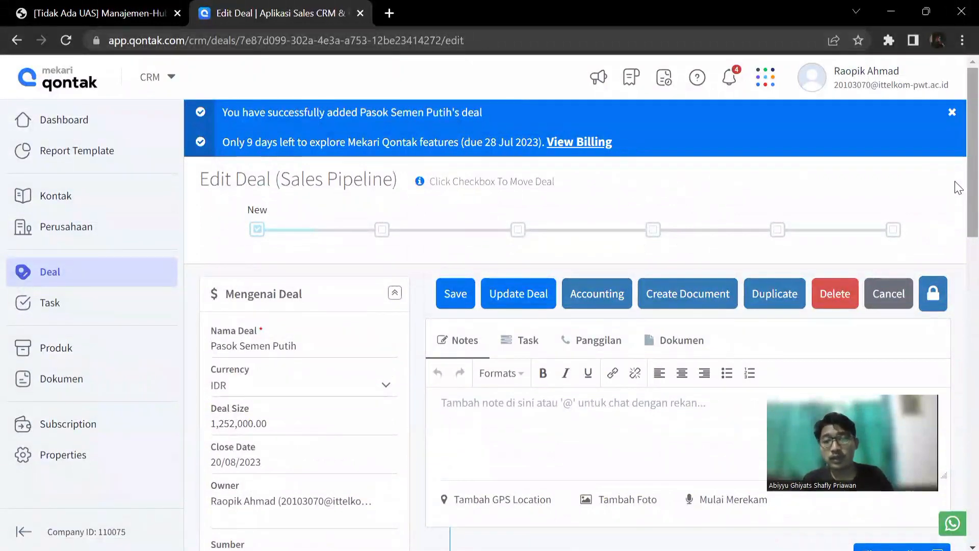
pyautogui.click(79, 125)
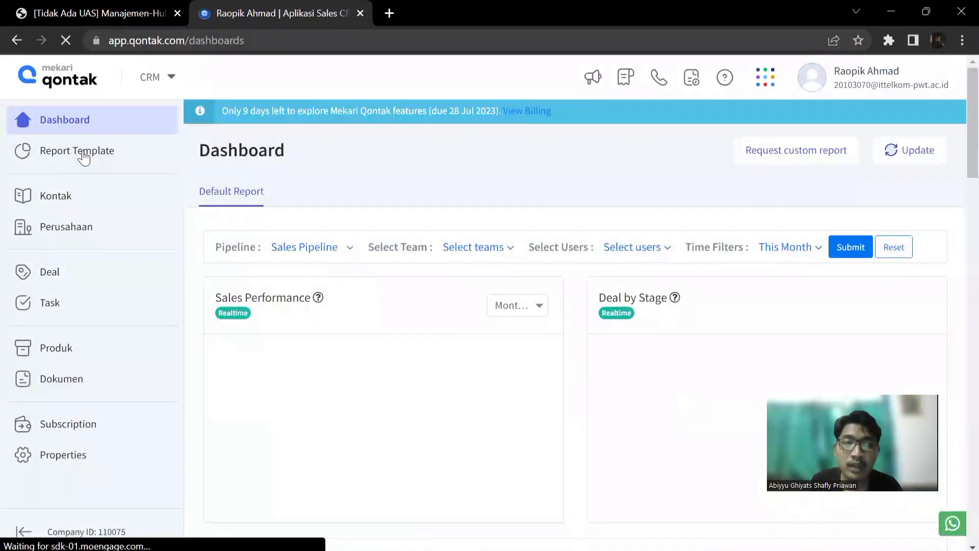
pyautogui.click(78, 275)
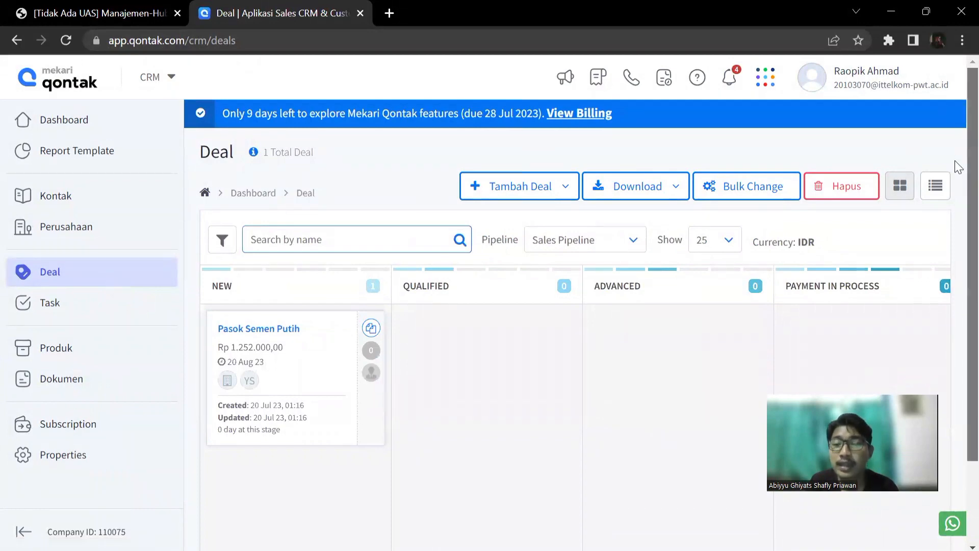
# Move the Pasok Semen Putih deal through the Qualified, Advanced and Payment in Process stages and back to New.
pyautogui.scroll(-3, 955, 212)
pyautogui.scroll(1, 957, 225)
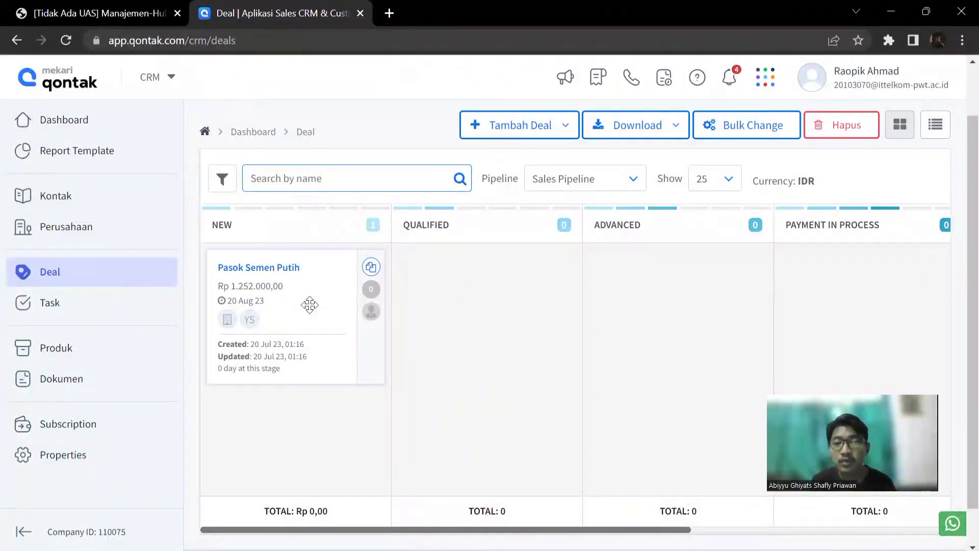
pyautogui.moveTo(303, 296); pyautogui.dragTo(490, 291)
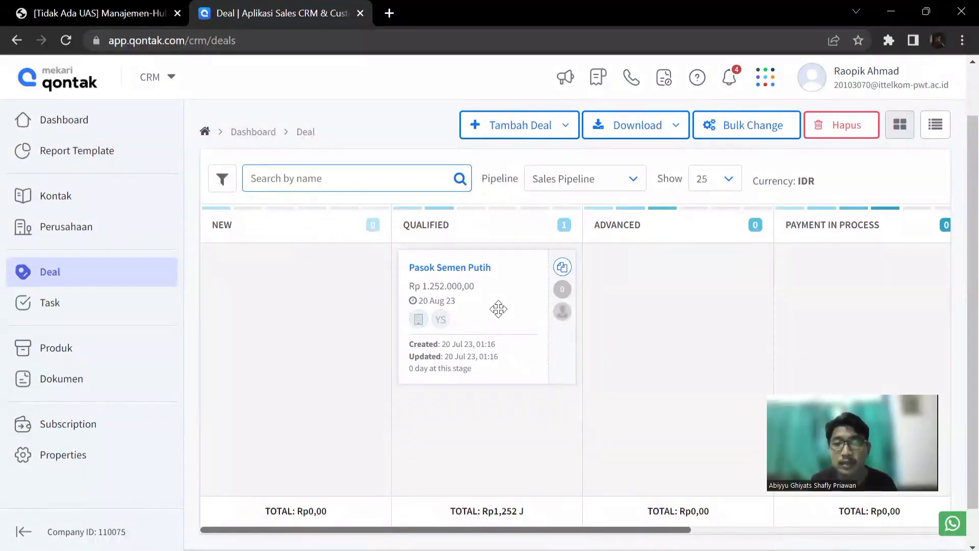
pyautogui.moveTo(509, 317); pyautogui.dragTo(685, 296)
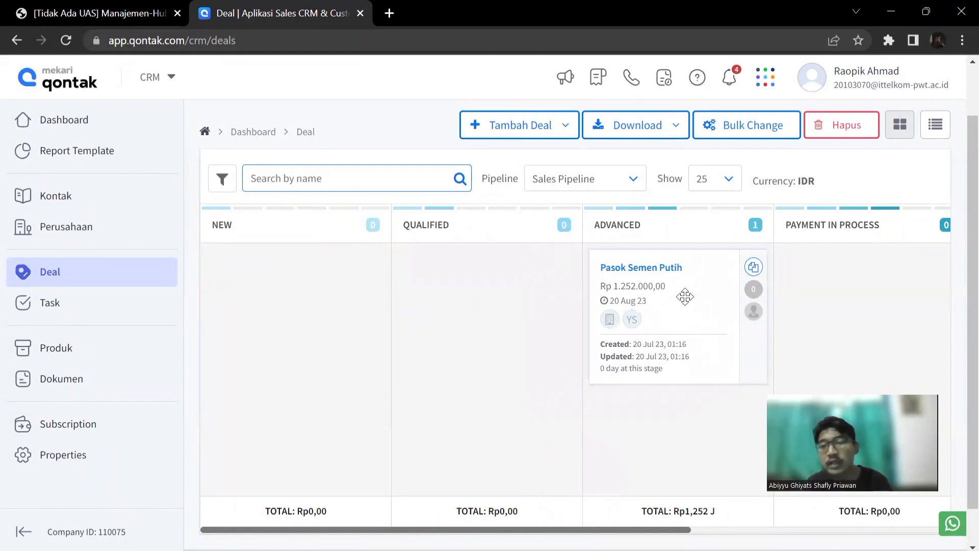
pyautogui.moveTo(689, 304); pyautogui.dragTo(875, 296)
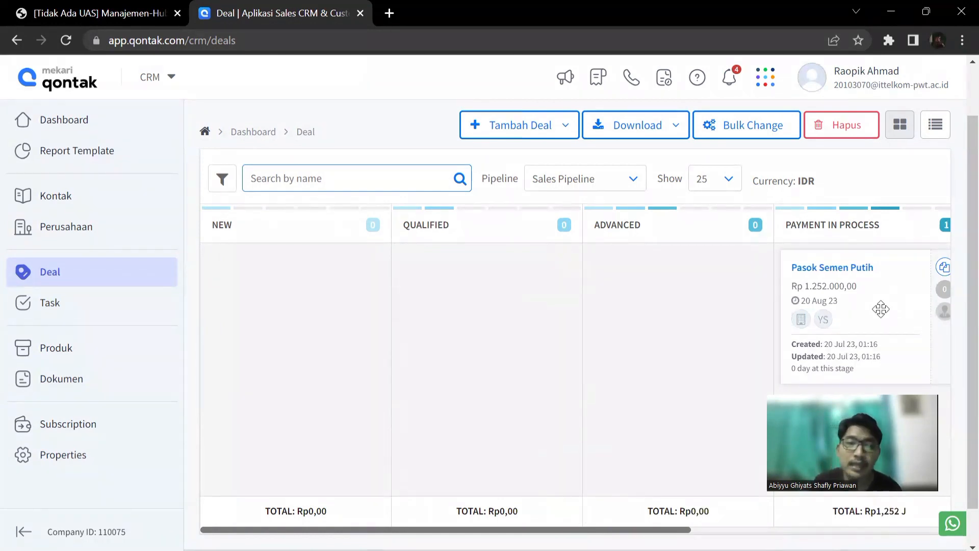
pyautogui.moveTo(881, 308); pyautogui.dragTo(288, 327)
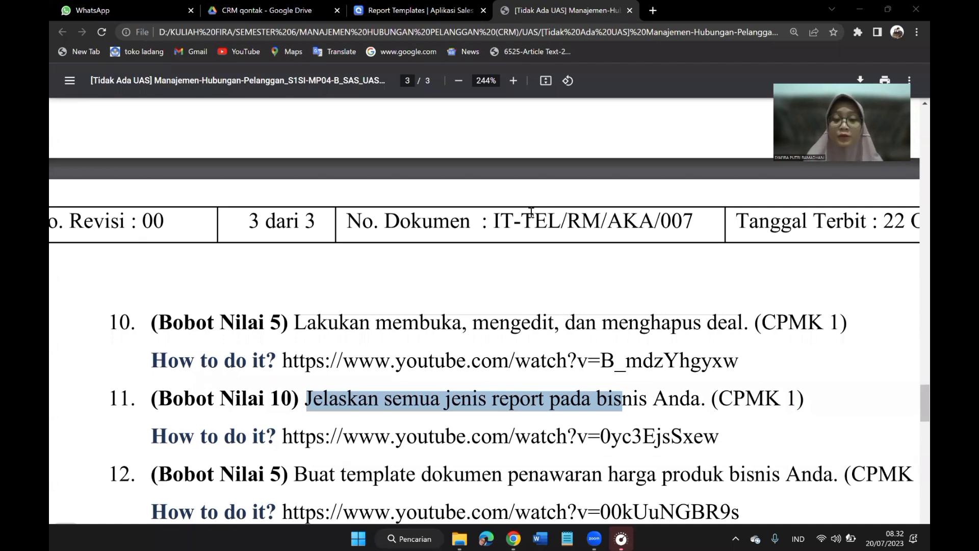
# Highlight the task 10 instruction about opening, editing and deleting a deal in the assignment PDF.
pyautogui.scroll(1, 525, 217)
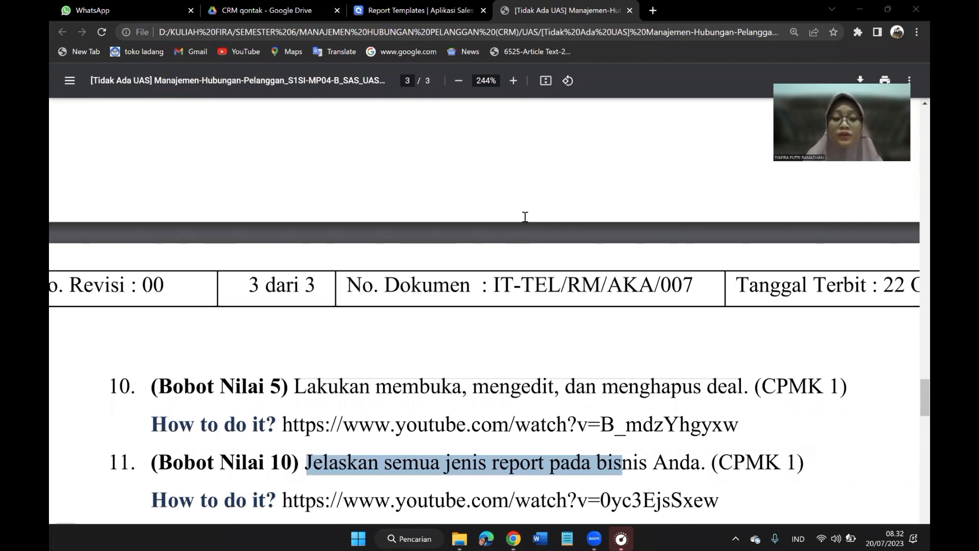
pyautogui.click(295, 391)
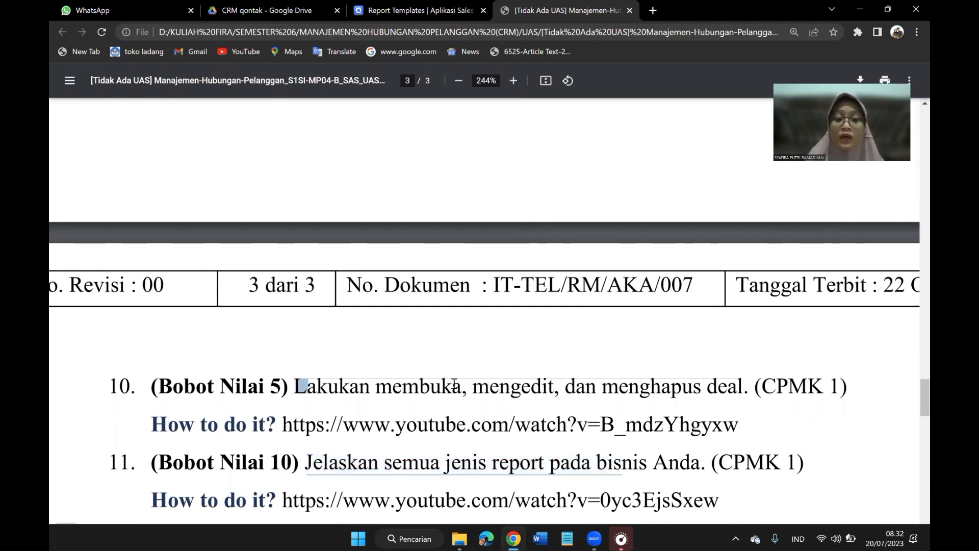
pyautogui.moveTo(296, 386); pyautogui.dragTo(717, 392)
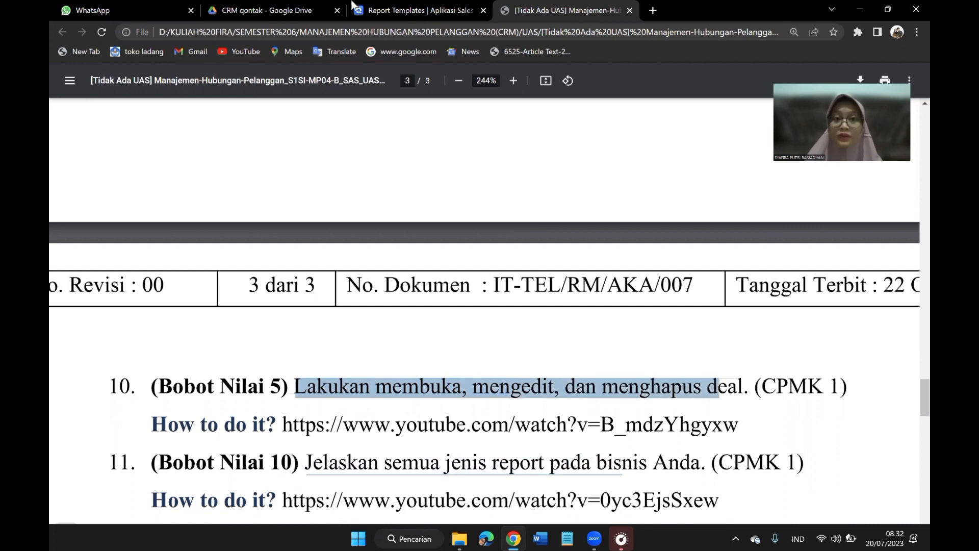
# Switch to Mekari Qontak and open the Pasok Semen Putih deal from the Deal board for editing.
pyautogui.click(425, 6)
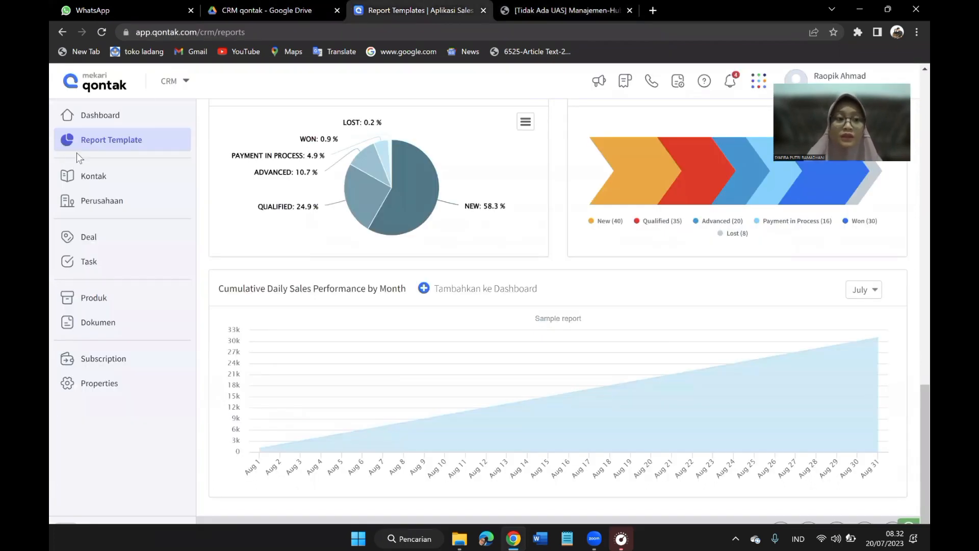
pyautogui.click(95, 116)
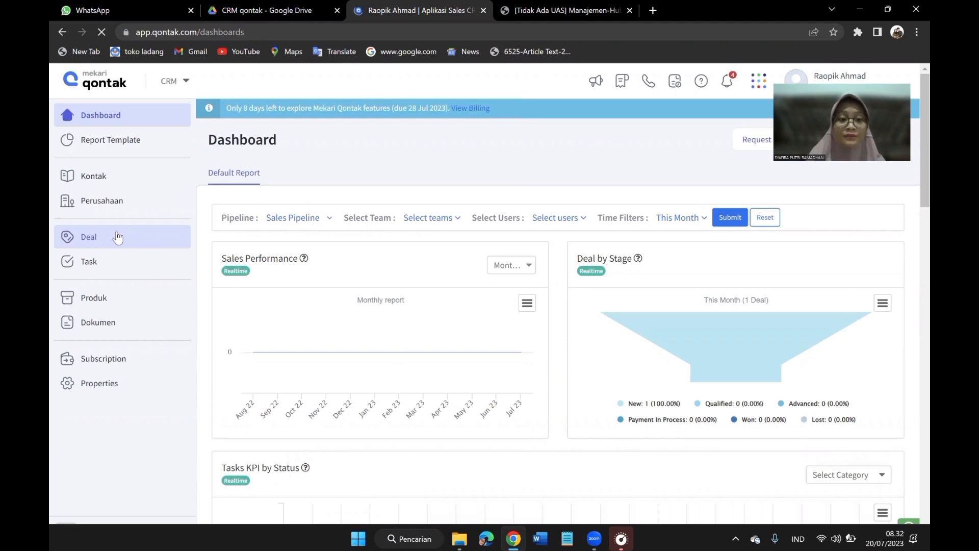
pyautogui.click(117, 237)
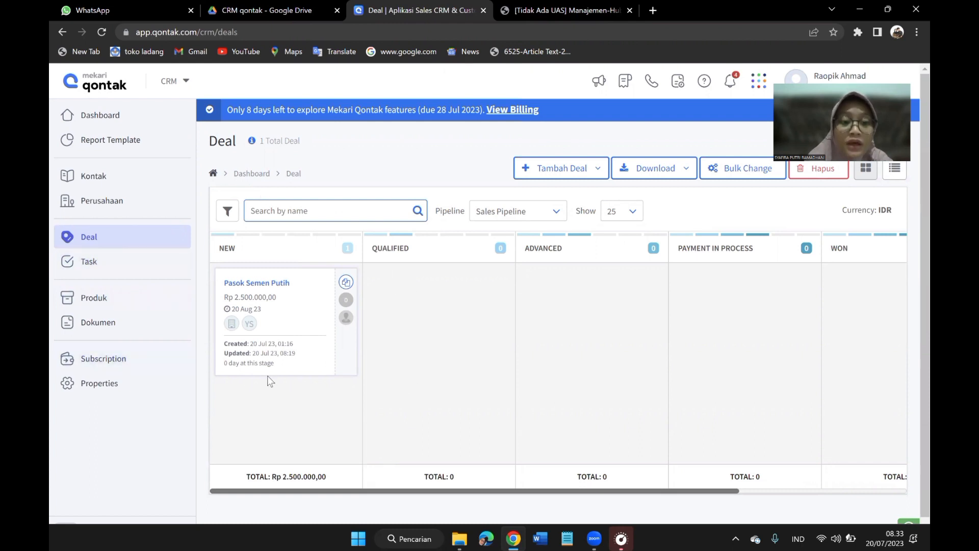
pyautogui.click(268, 287)
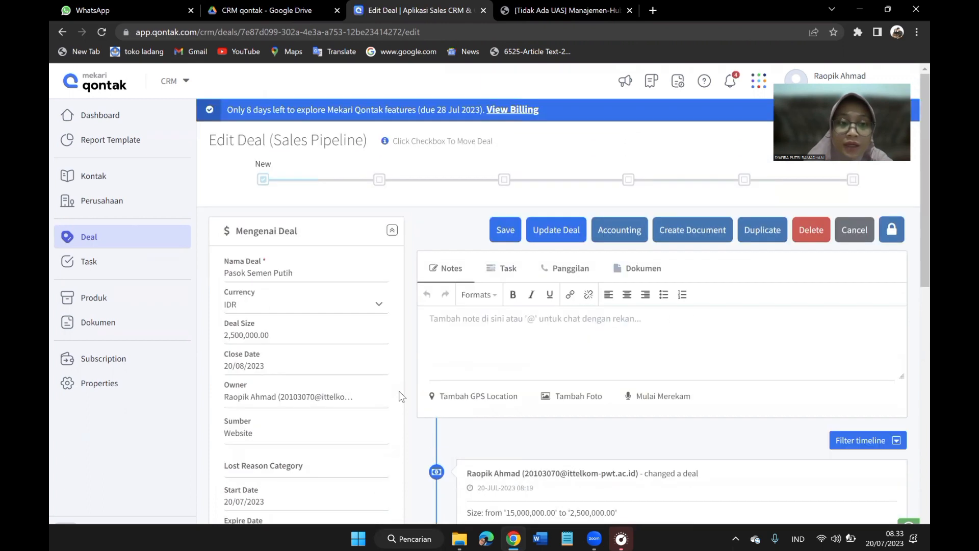
pyautogui.scroll(-2, 401, 397)
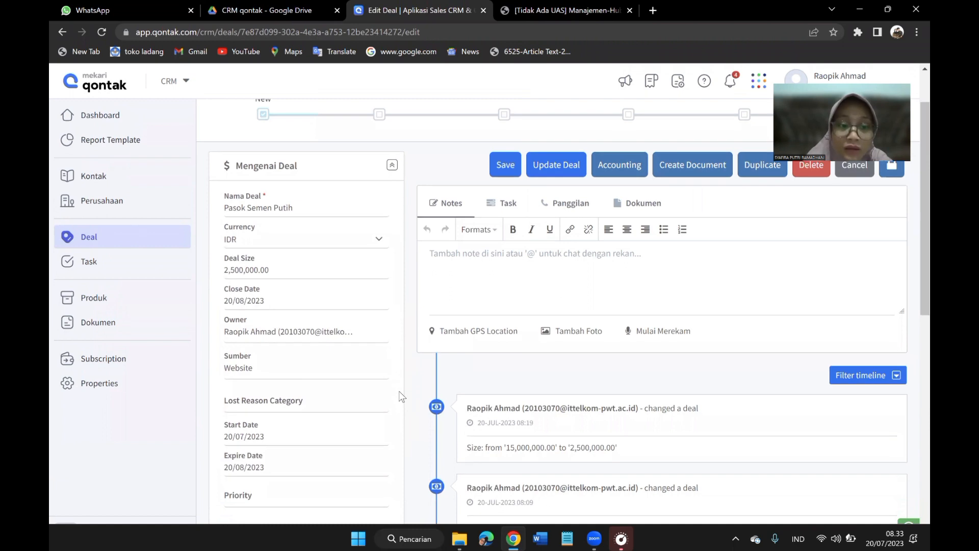
# Set the Deal Size of the Pasok Semen Putih deal to 3,000,000, save it and update the deal to return to the board.
pyautogui.scroll(-1, 402, 396)
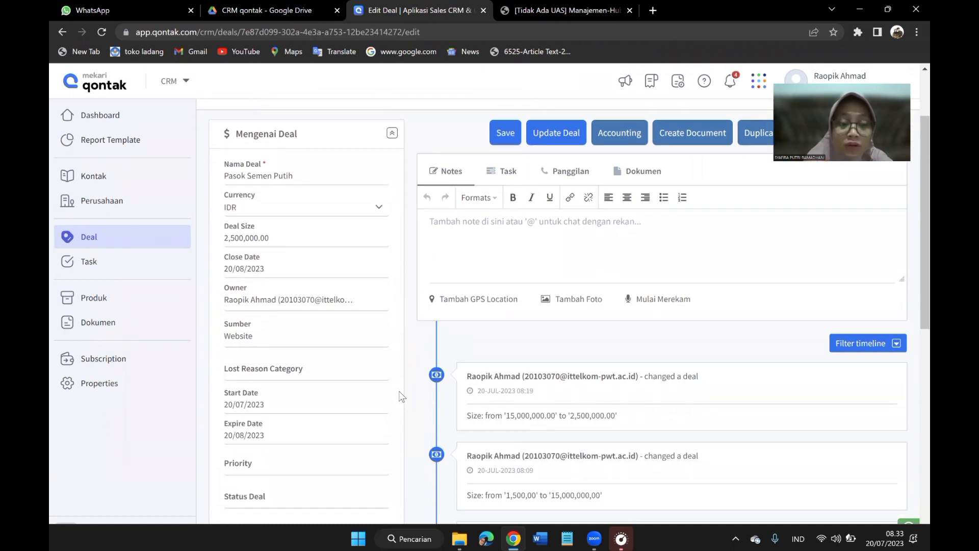
pyautogui.scroll(-2, 402, 396)
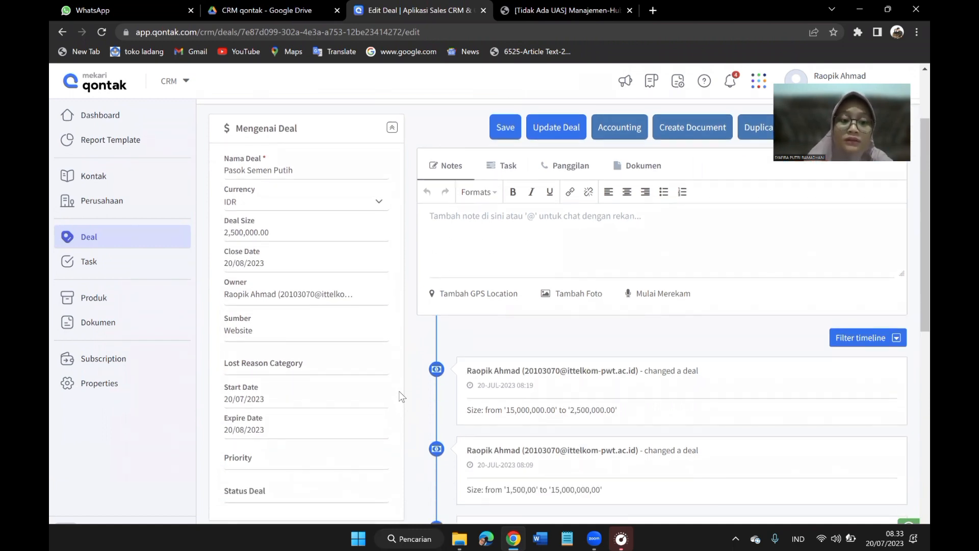
pyautogui.scroll(3, 402, 397)
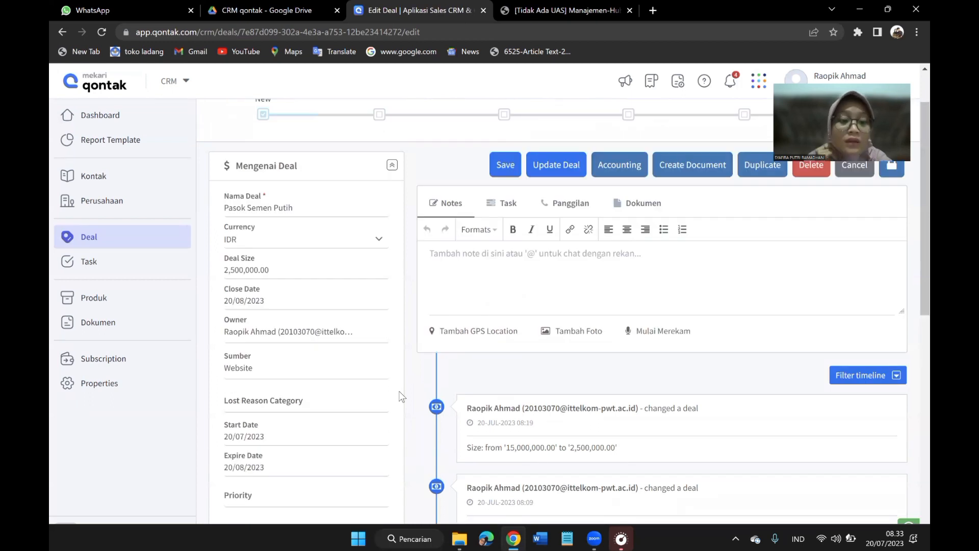
pyautogui.scroll(-3, 401, 397)
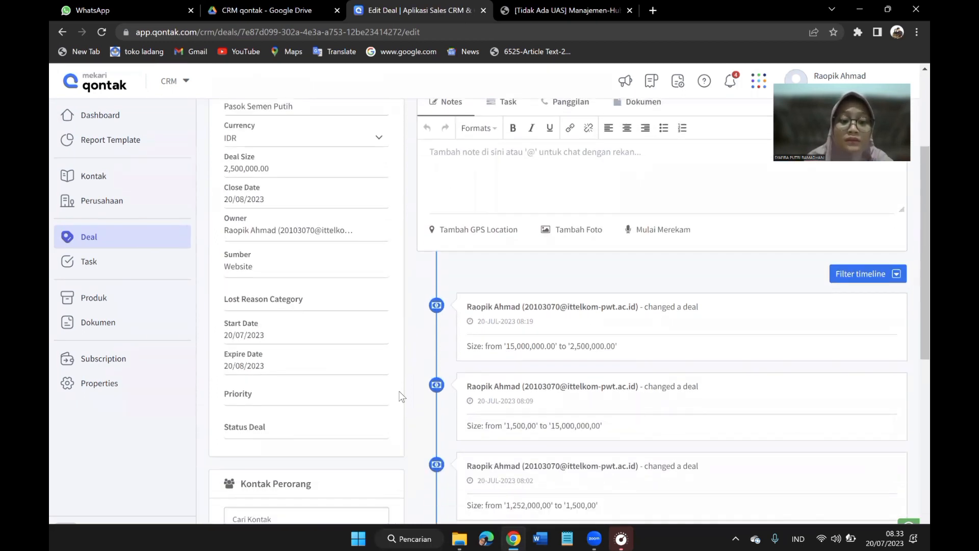
pyautogui.scroll(5, 401, 396)
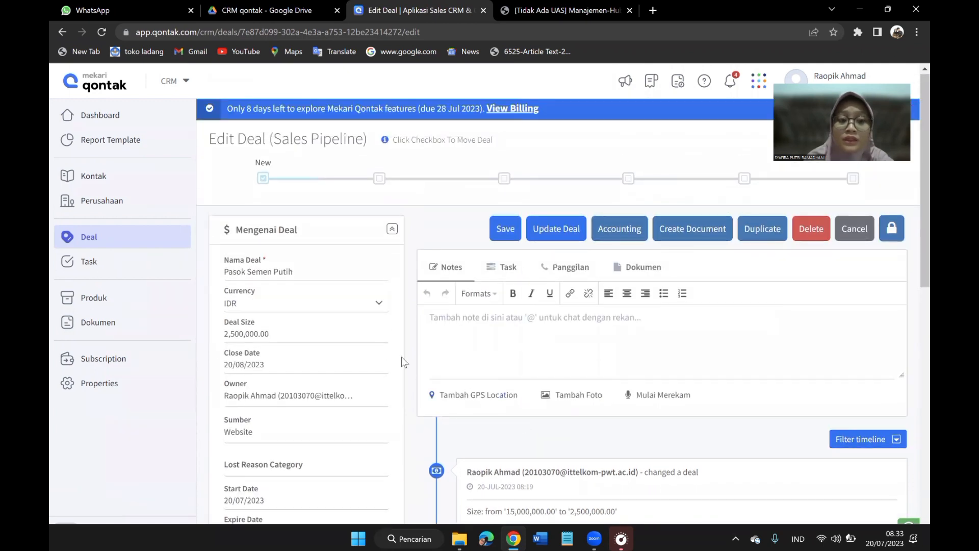
pyautogui.click(286, 334)
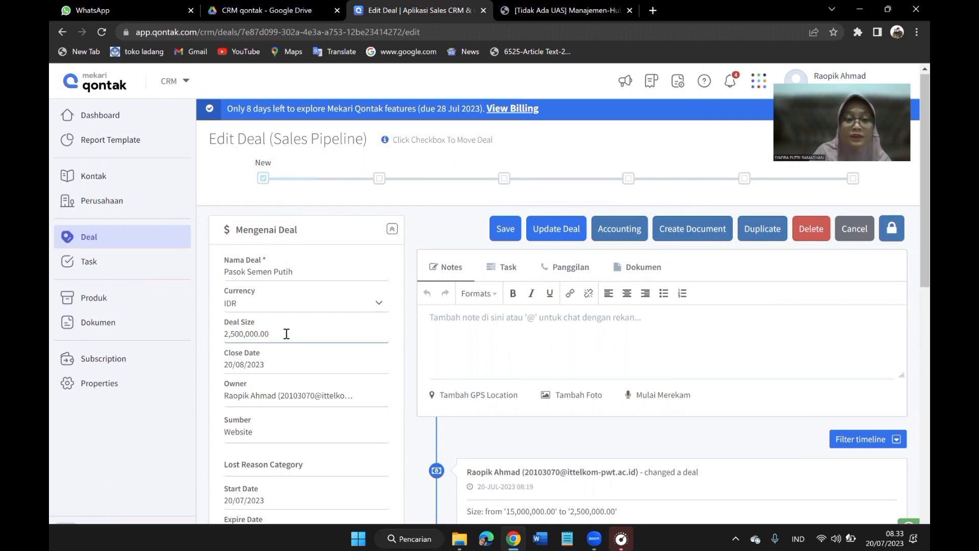
pyautogui.press('BackSpace')
pyautogui.press('BackSpace')
pyautogui.press('BackSpace')
pyautogui.press('BackSpace')
pyautogui.press('BackSpace')
pyautogui.press('BackSpace')
pyautogui.press('BackSpace')
pyautogui.press('BackSpace')
pyautogui.press('BackSpace')
pyautogui.press('BackSpace')
pyautogui.press('BackSpace')
pyautogui.press('BackSpace')
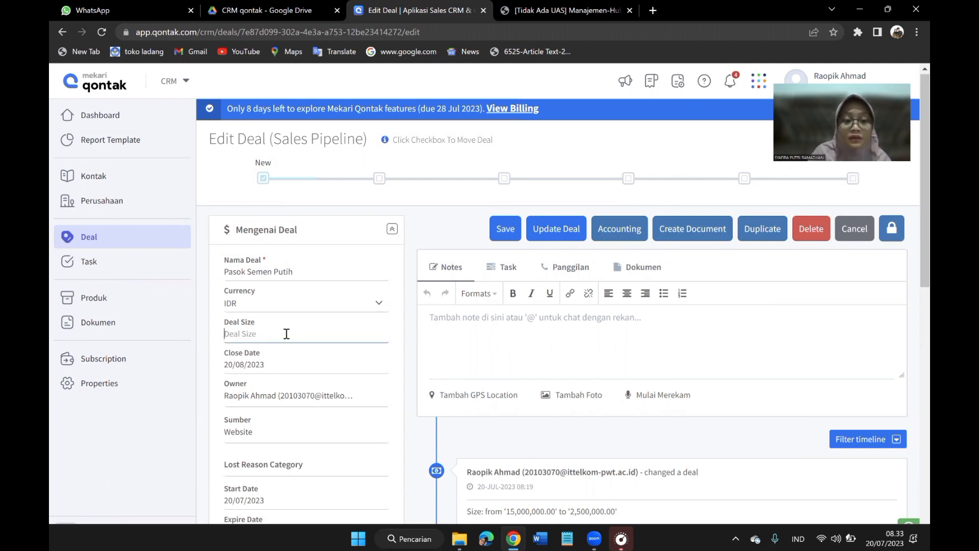
pyautogui.write('300000')
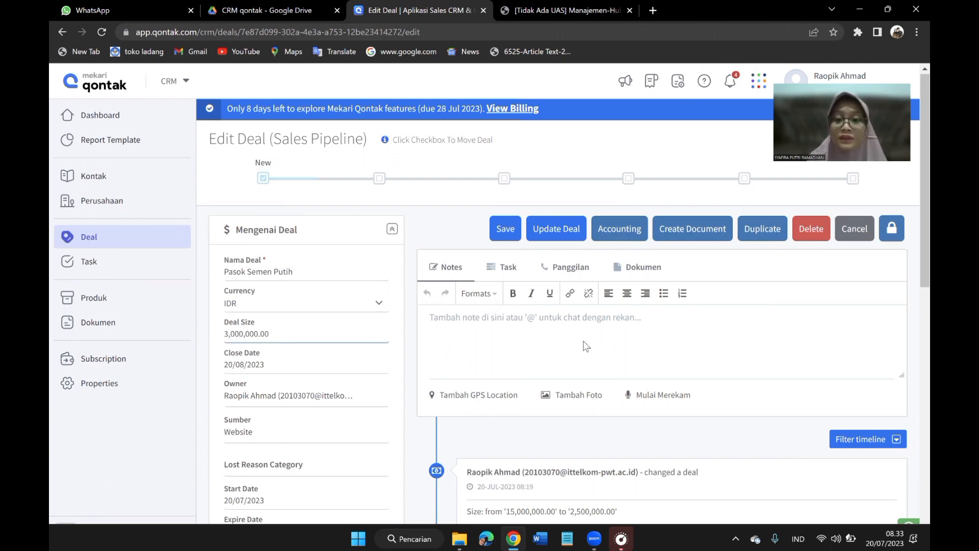
pyautogui.click(505, 237)
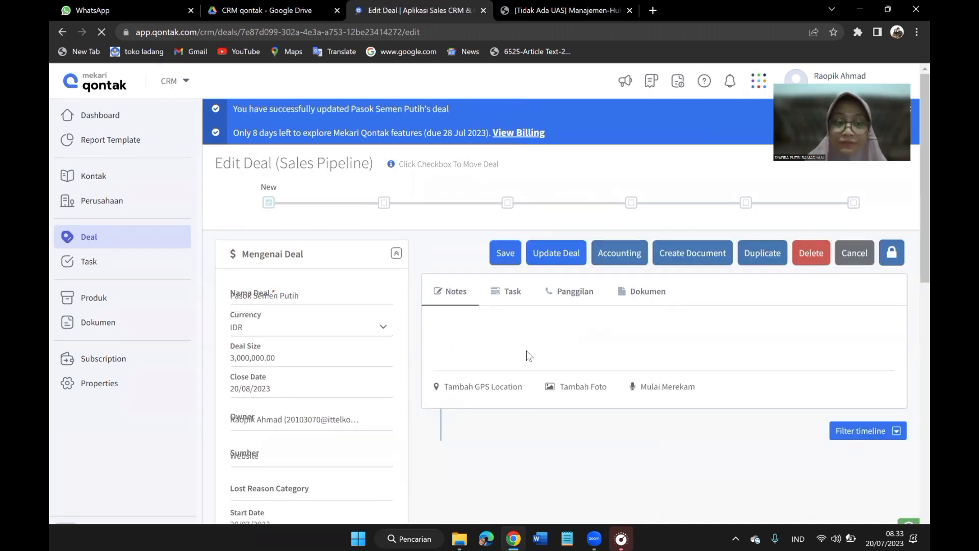
pyautogui.click(552, 253)
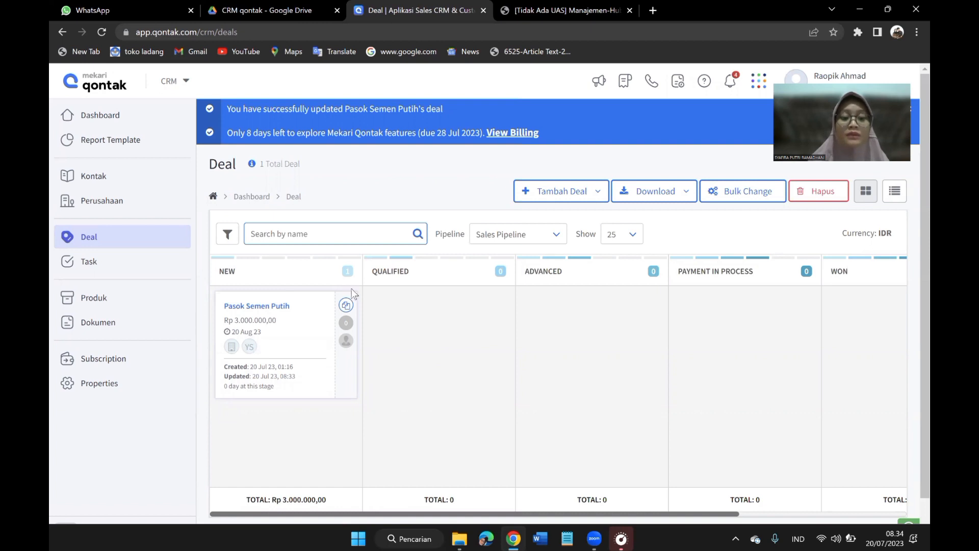
# Duplicate the Pasok Semen Putih deal into the Qualified stage of Sales Pipeline under the original deal's owner, then return to the Deal board.
pyautogui.click(257, 307)
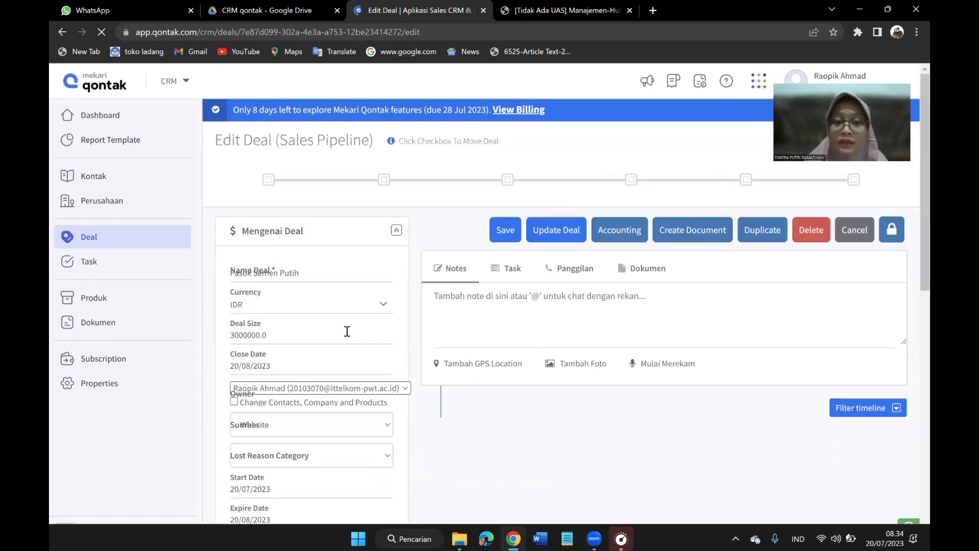
pyautogui.click(756, 243)
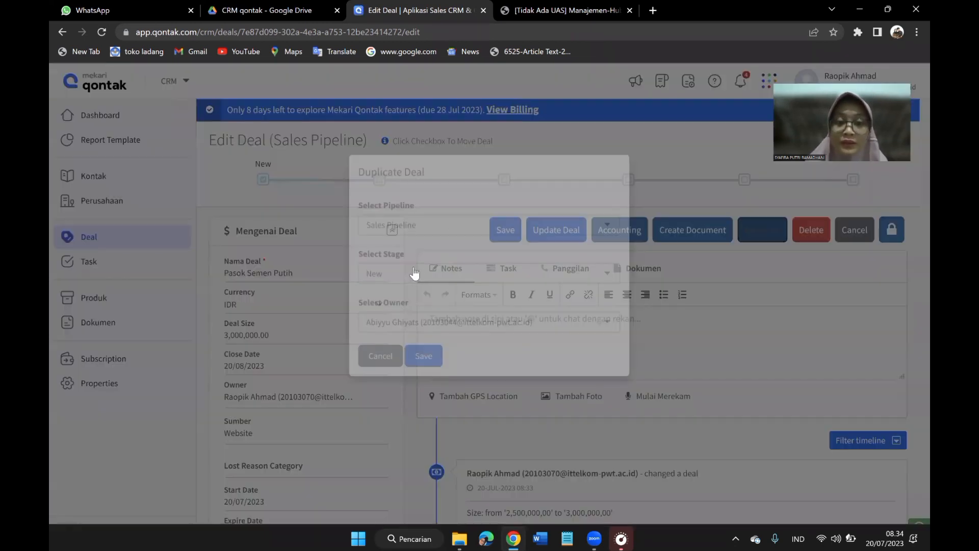
pyautogui.click(383, 317)
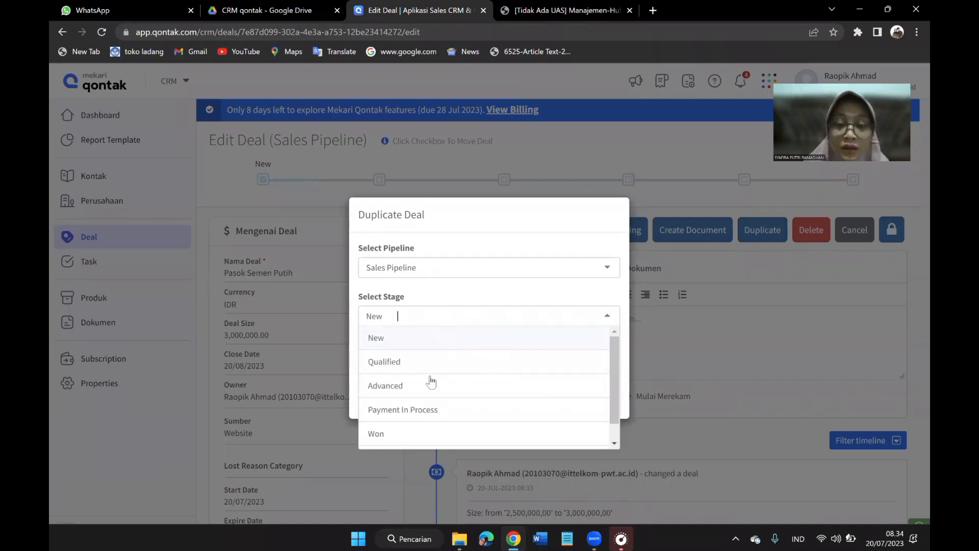
pyautogui.scroll(-1, 430, 389)
pyautogui.scroll(1, 424, 388)
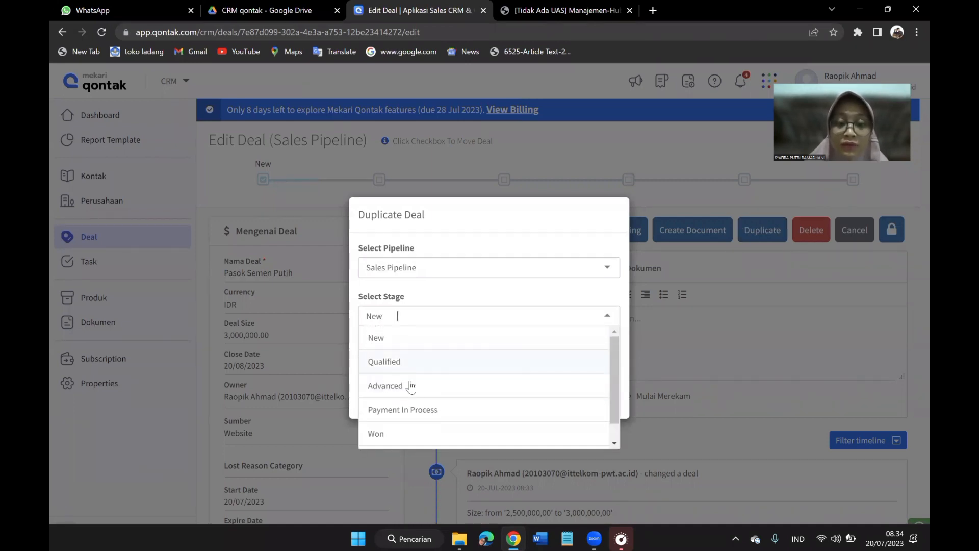
pyautogui.scroll(-1, 413, 393)
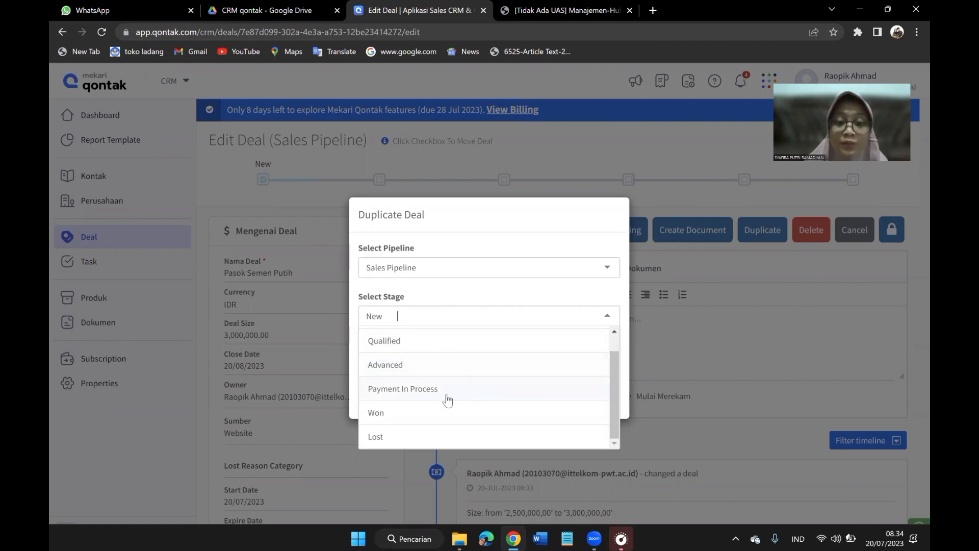
pyautogui.scroll(1, 446, 388)
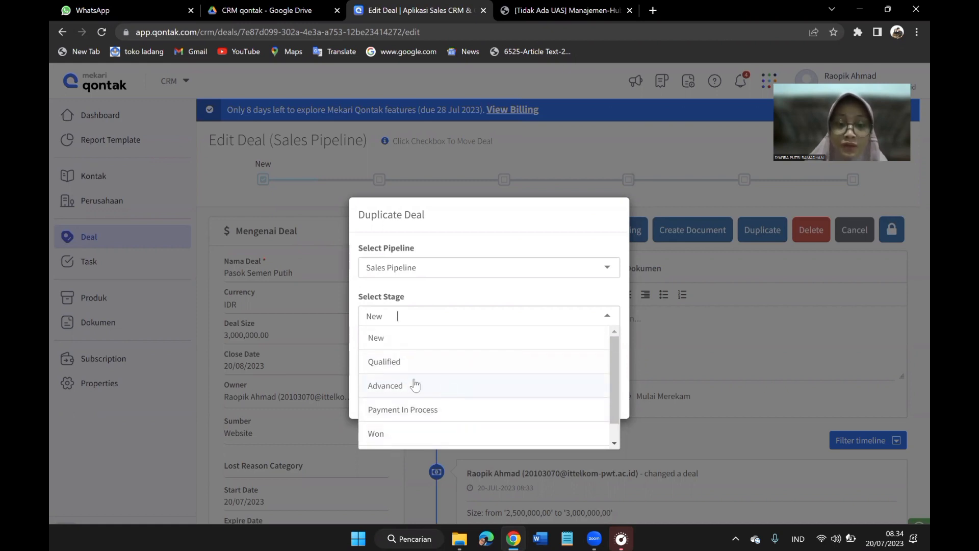
pyautogui.click(386, 365)
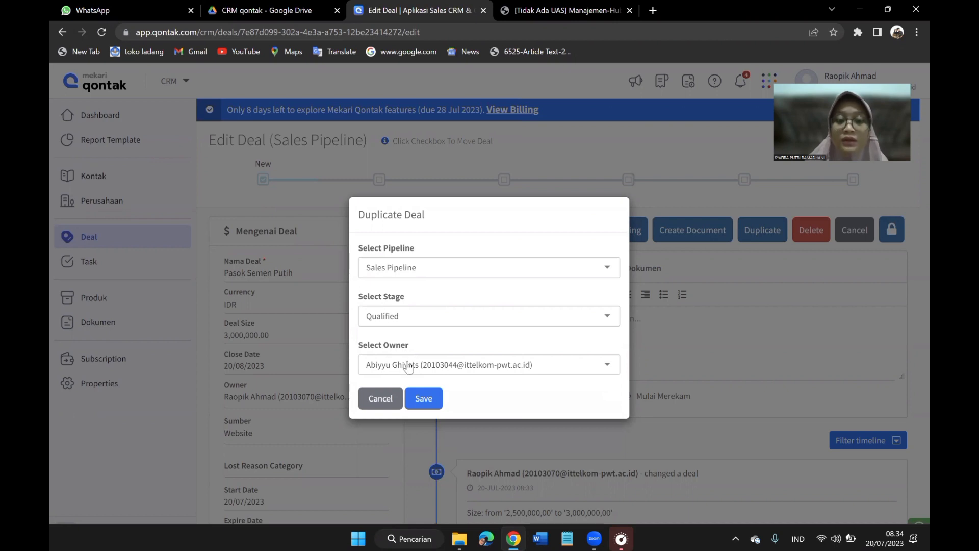
pyautogui.click(407, 364)
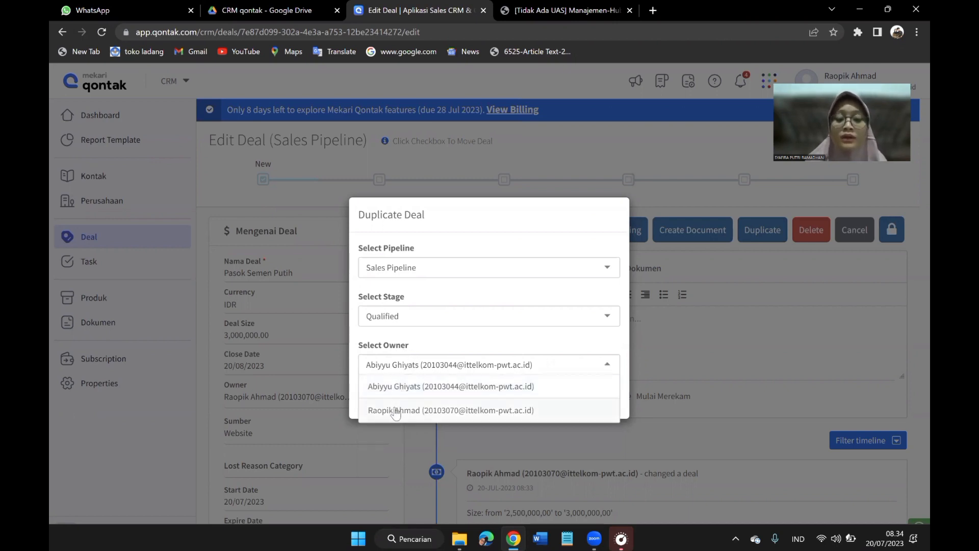
pyautogui.click(396, 411)
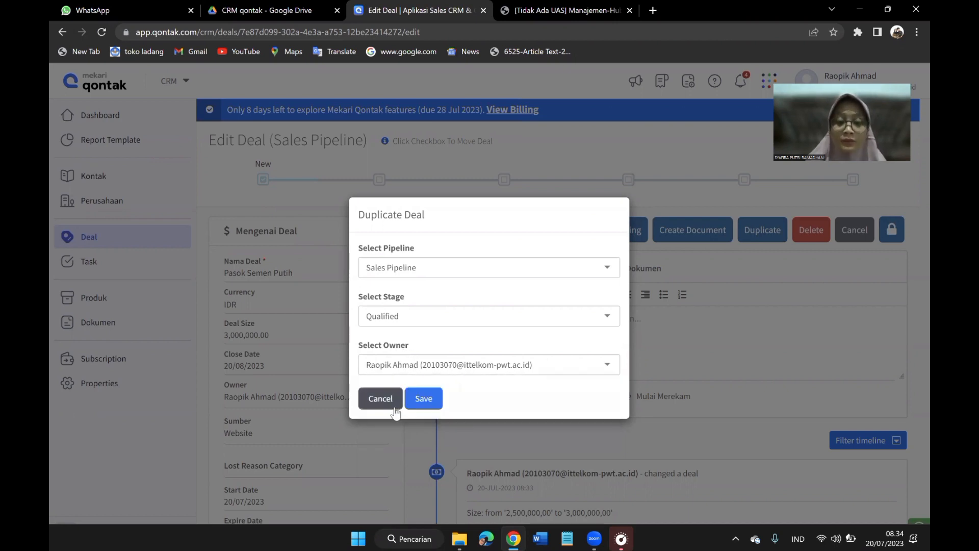
pyautogui.click(426, 401)
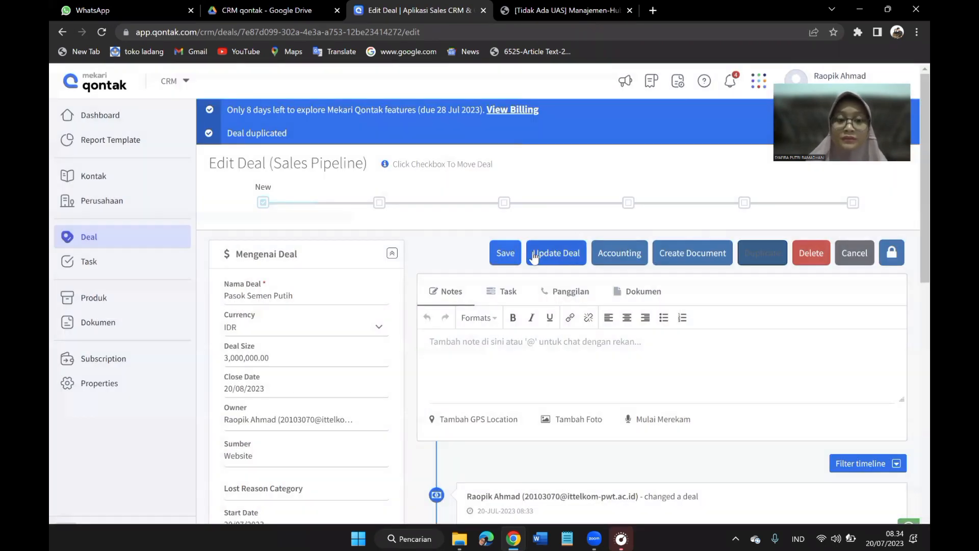
pyautogui.click(532, 253)
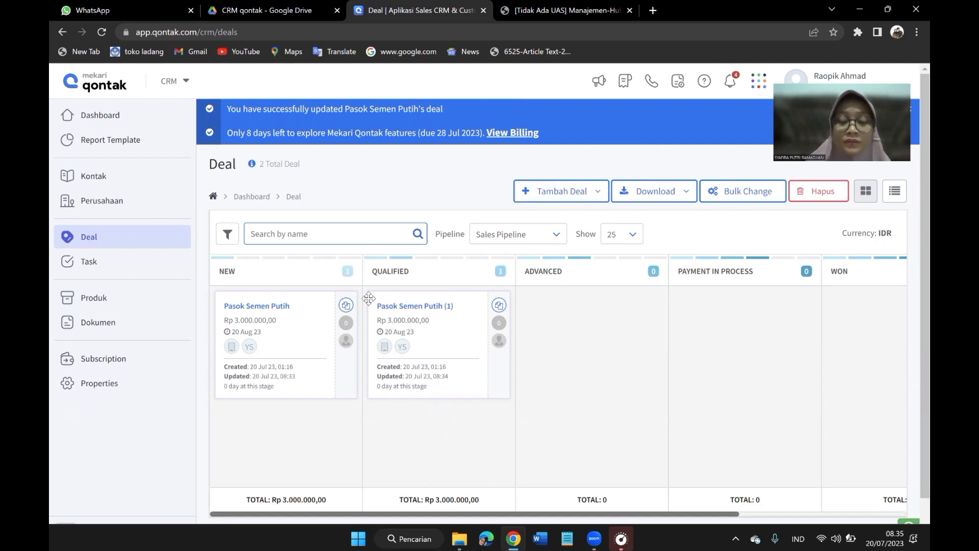
# Open the duplicated deal Pasok Semen Putih (1) in the Qualified stage and delete it, confirming the removal.
pyautogui.click(399, 308)
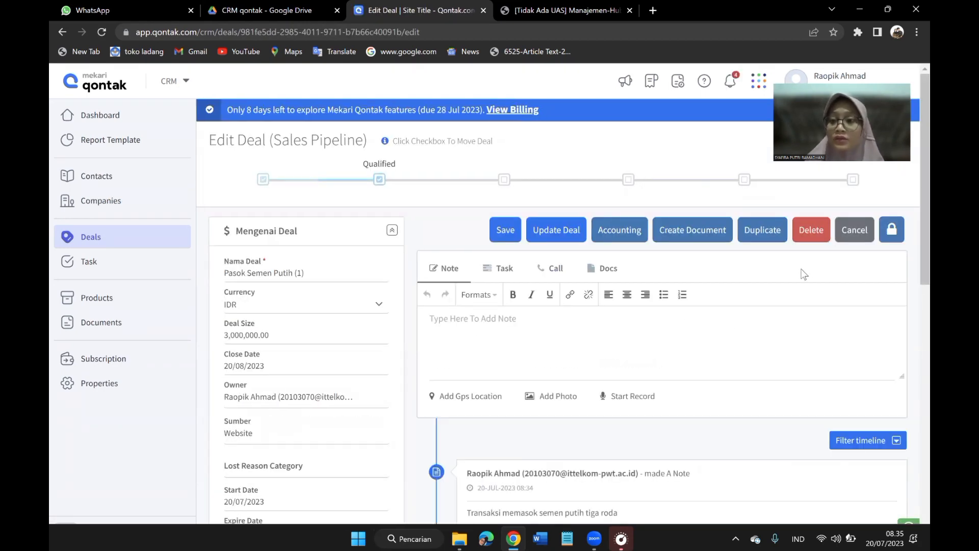
pyautogui.click(811, 239)
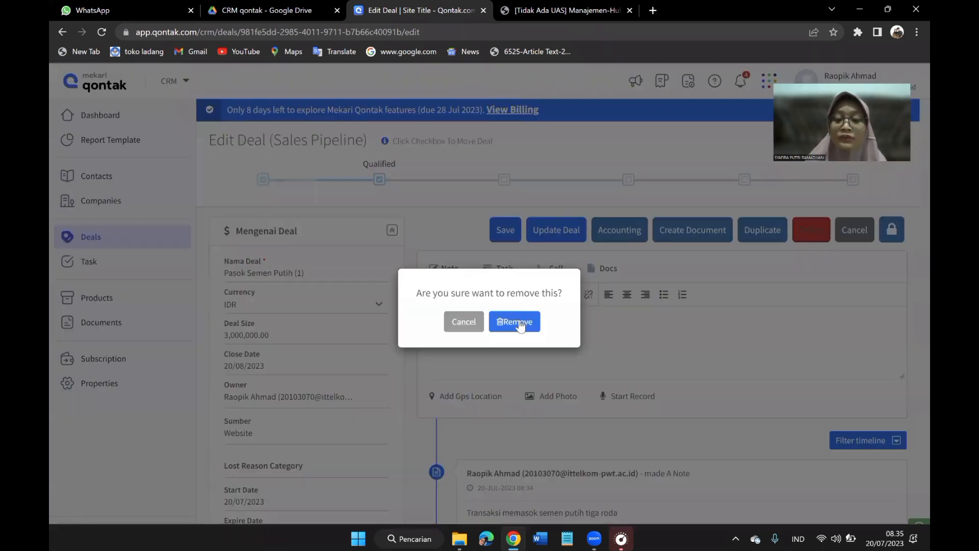
pyautogui.click(520, 323)
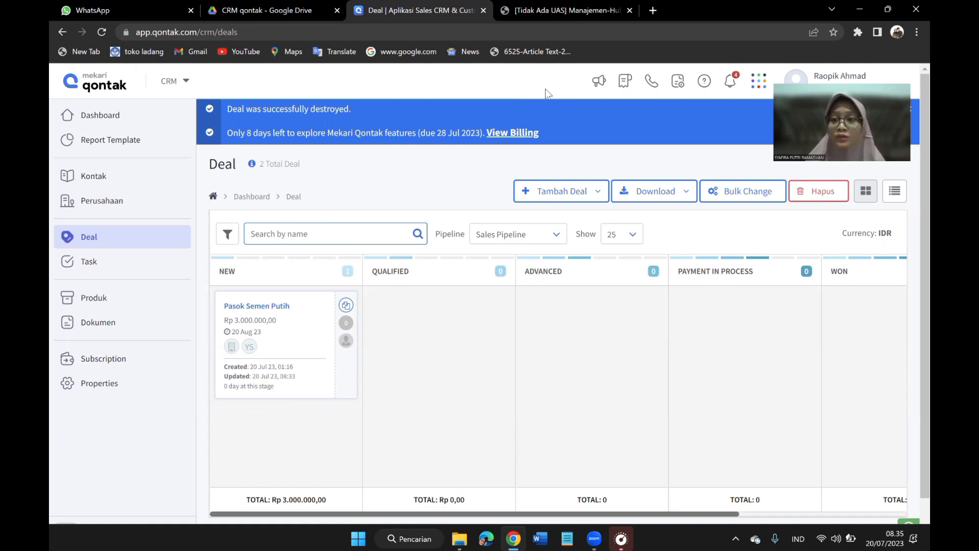
# Open the Dashboard, then switch to the assignment PDF and highlight the task 11 instruction about explaining all report types.
pyautogui.click(746, 83)
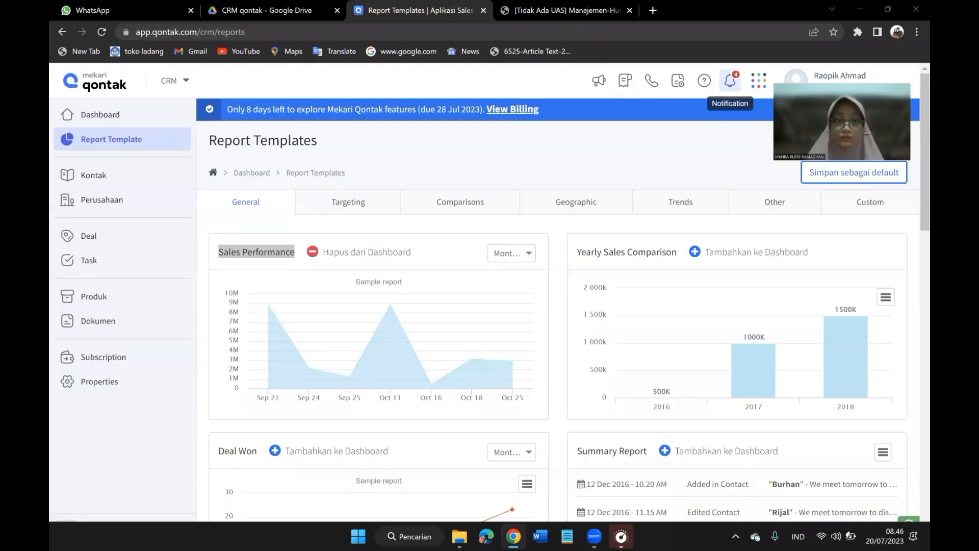
pyautogui.click(80, 122)
pyautogui.click(533, 5)
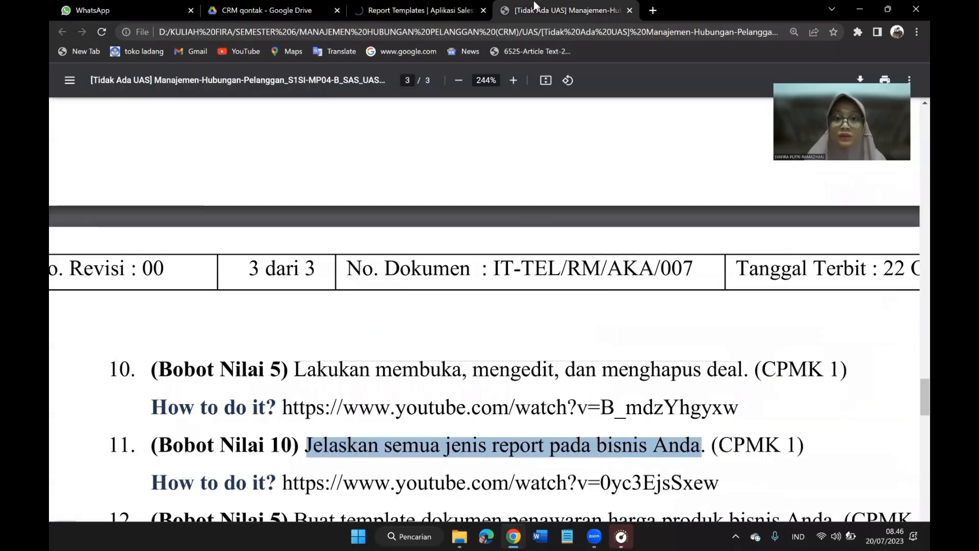
pyautogui.click(410, 454)
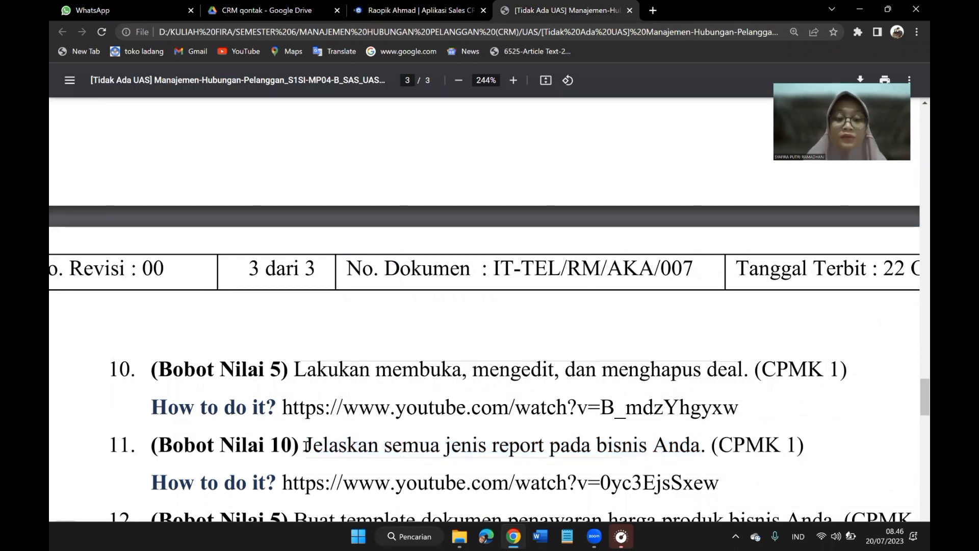
pyautogui.moveTo(306, 446); pyautogui.dragTo(671, 448)
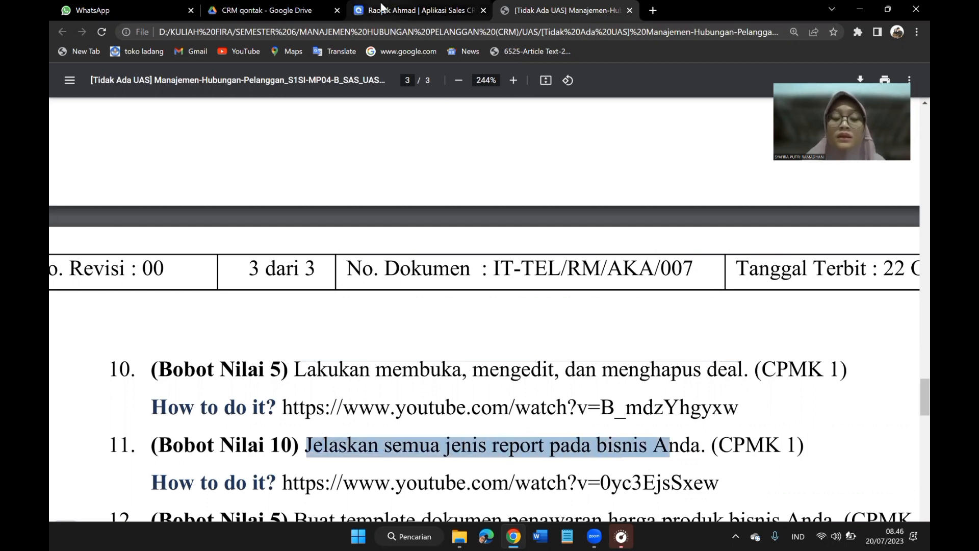
# Switch back to Mekari Qontak and look through the Targeting, Comparisons, Geographic, Trends and Other categories of the report templates.
pyautogui.click(382, 8)
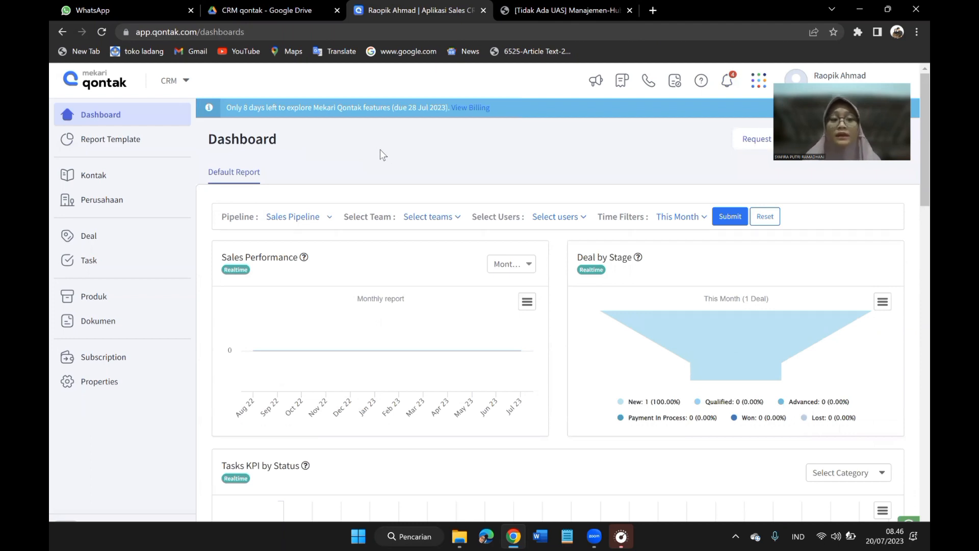
pyautogui.click(90, 136)
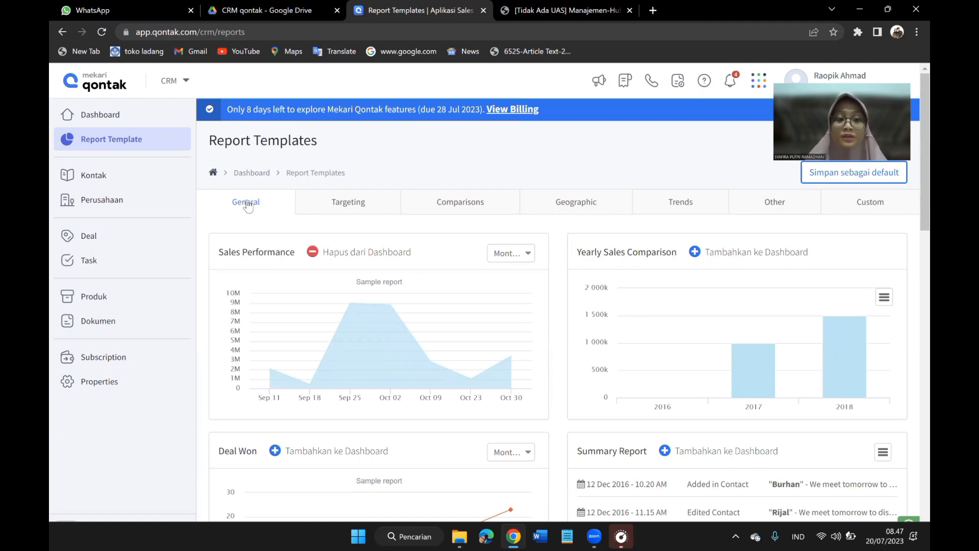
pyautogui.click(324, 207)
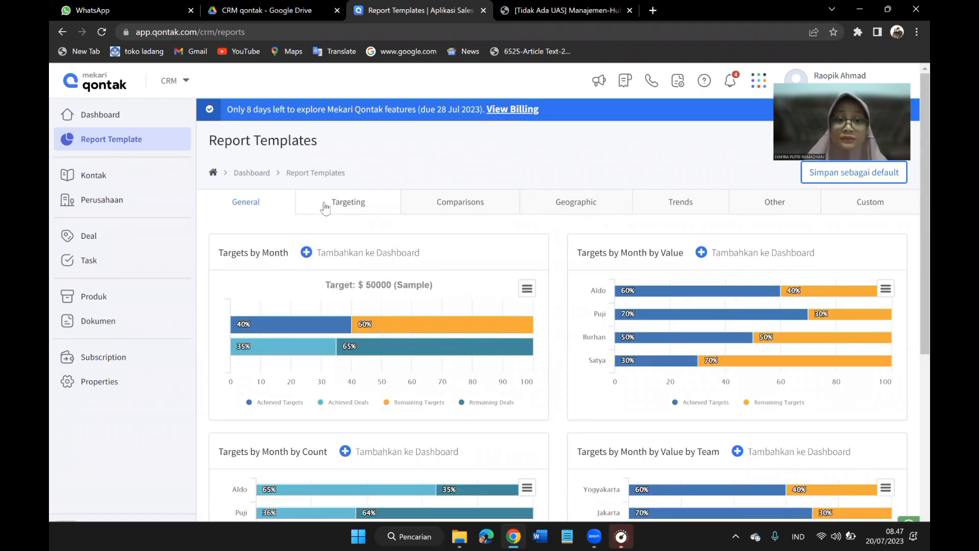
pyautogui.click(449, 206)
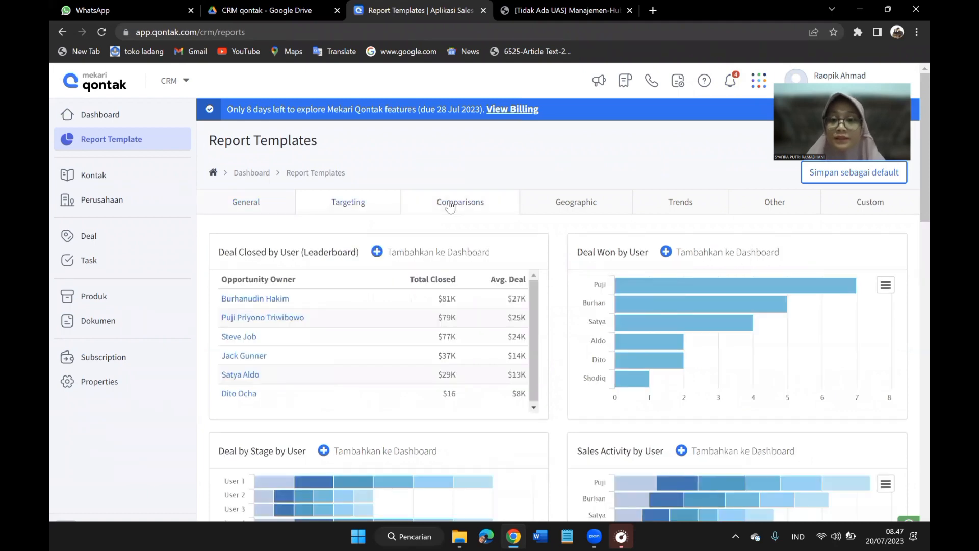
pyautogui.click(579, 209)
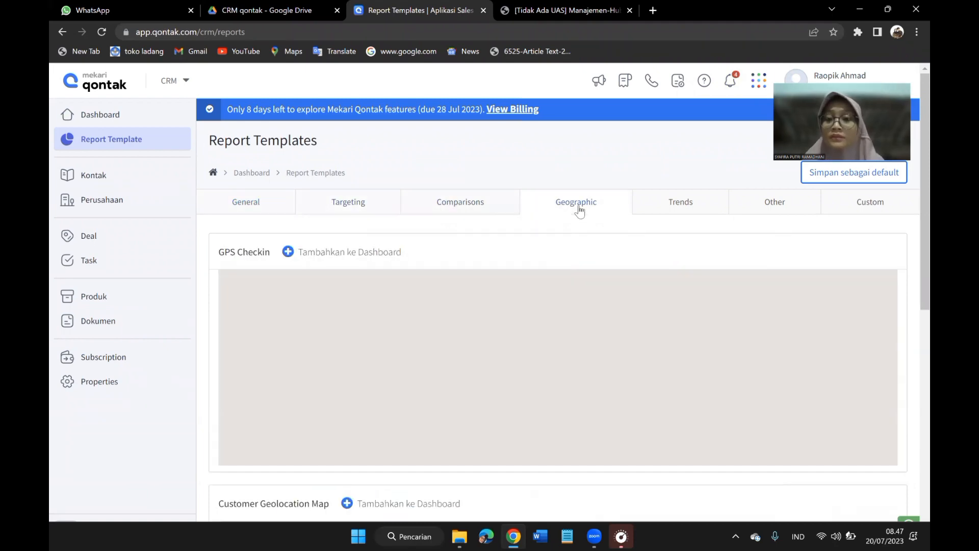
pyautogui.click(678, 211)
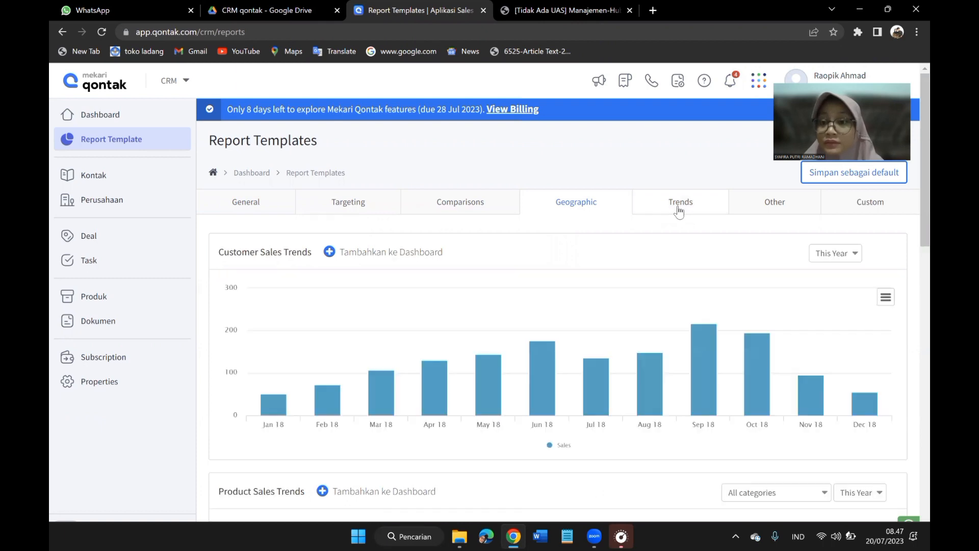
pyautogui.click(790, 209)
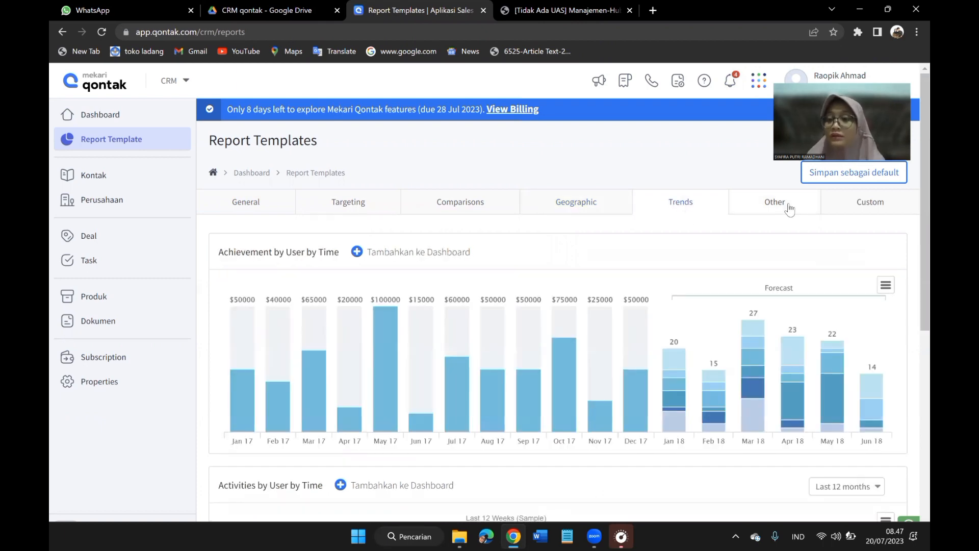
# Check the Custom report category, then return to General and highlight and examine the Sales Performance and Yearly Sales Comparison reports.
pyautogui.click(868, 213)
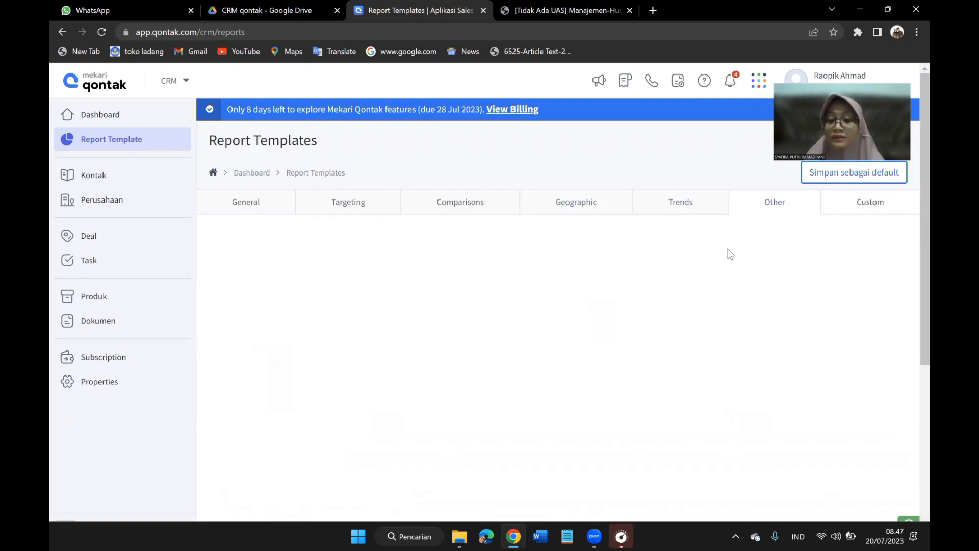
pyautogui.click(243, 202)
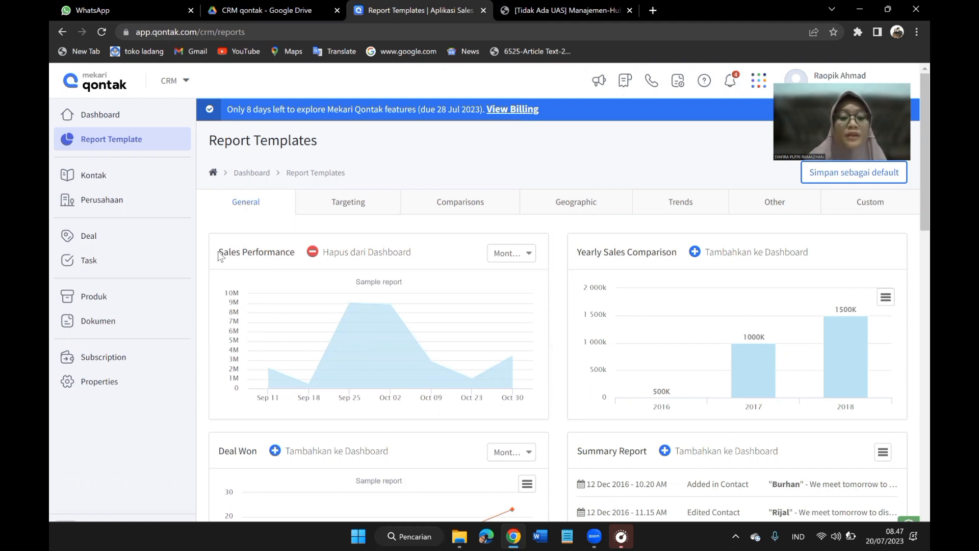
pyautogui.moveTo(218, 255); pyautogui.dragTo(299, 253)
pyautogui.moveTo(368, 310)
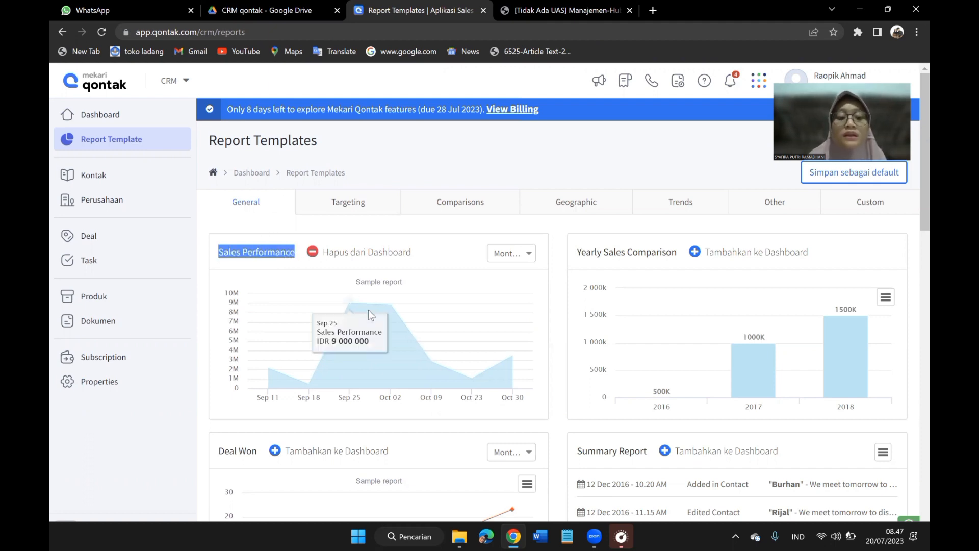
pyautogui.moveTo(282, 378)
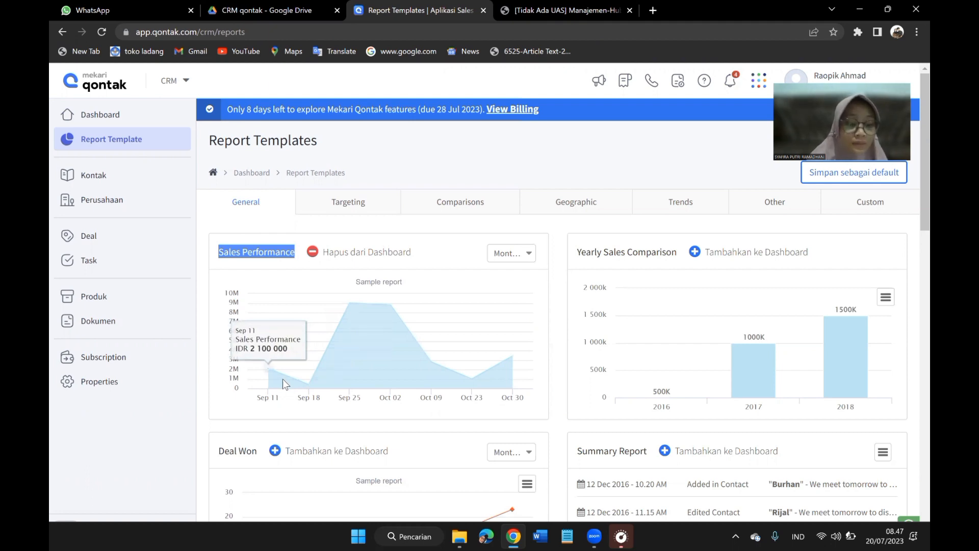
pyautogui.moveTo(377, 377)
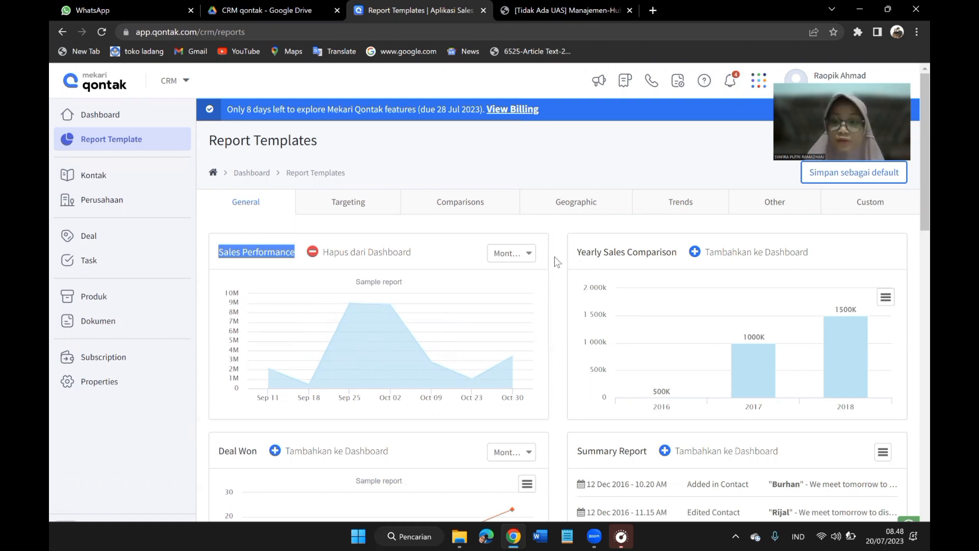
pyautogui.moveTo(575, 253); pyautogui.dragTo(676, 254)
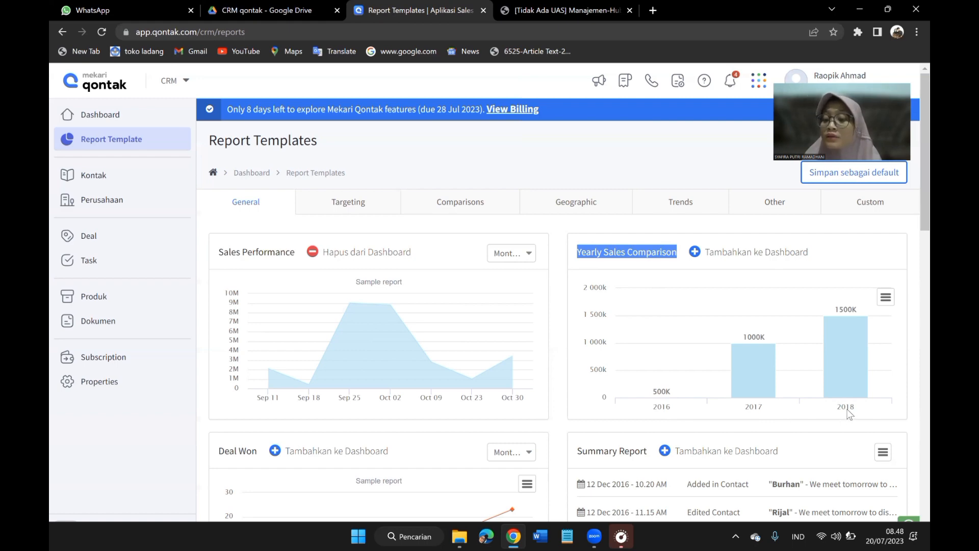
# Highlight the Deal Won report title and inspect its chart, then highlight the contact name in the first Summary Report entry.
pyautogui.scroll(-5, 438, 372)
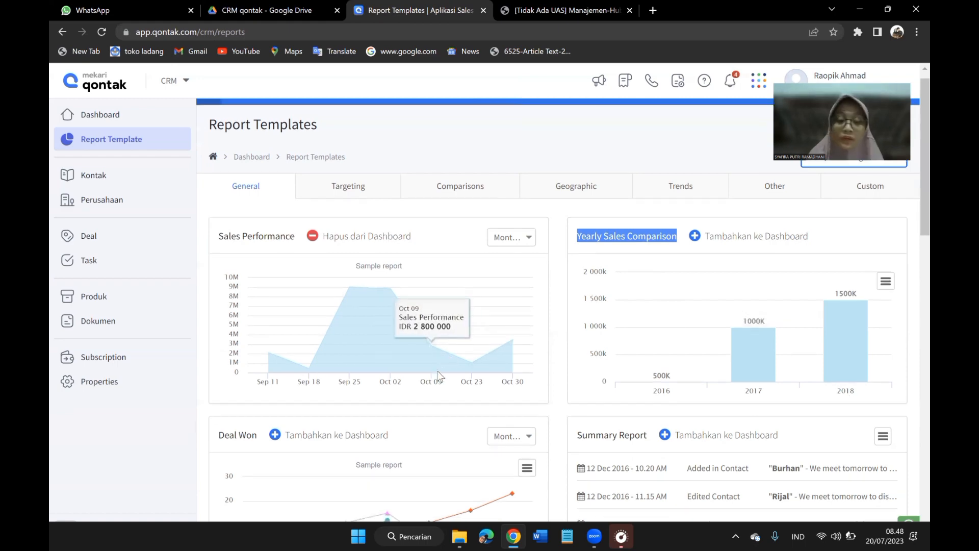
pyautogui.scroll(-1, 440, 376)
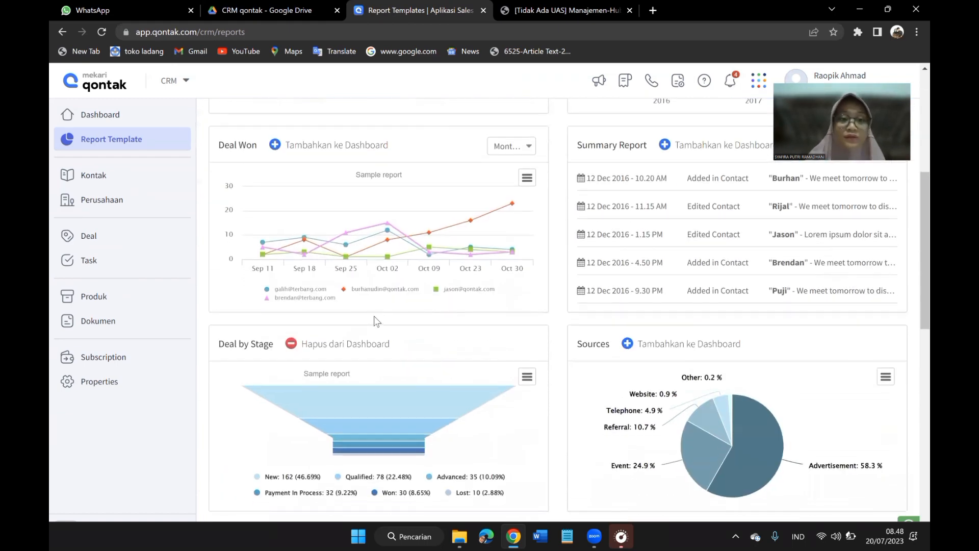
pyautogui.scroll(1, 376, 319)
pyautogui.moveTo(220, 204); pyautogui.dragTo(257, 209)
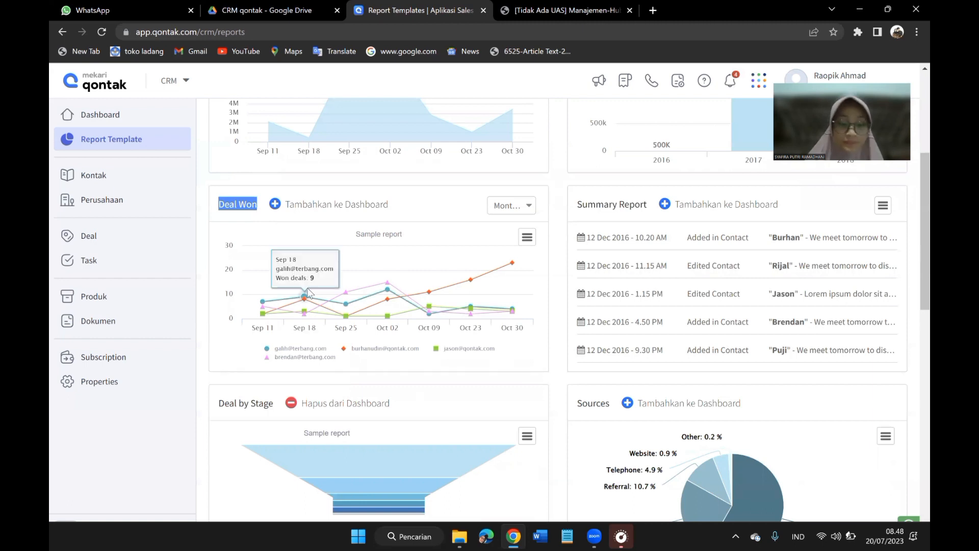
pyautogui.moveTo(261, 311)
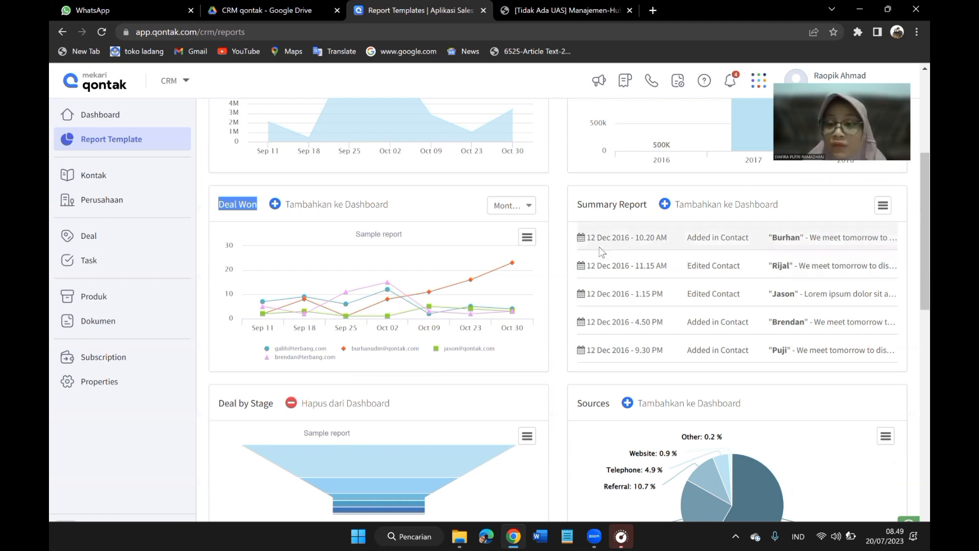
pyautogui.click(771, 239)
pyautogui.moveTo(770, 239); pyautogui.dragTo(805, 239)
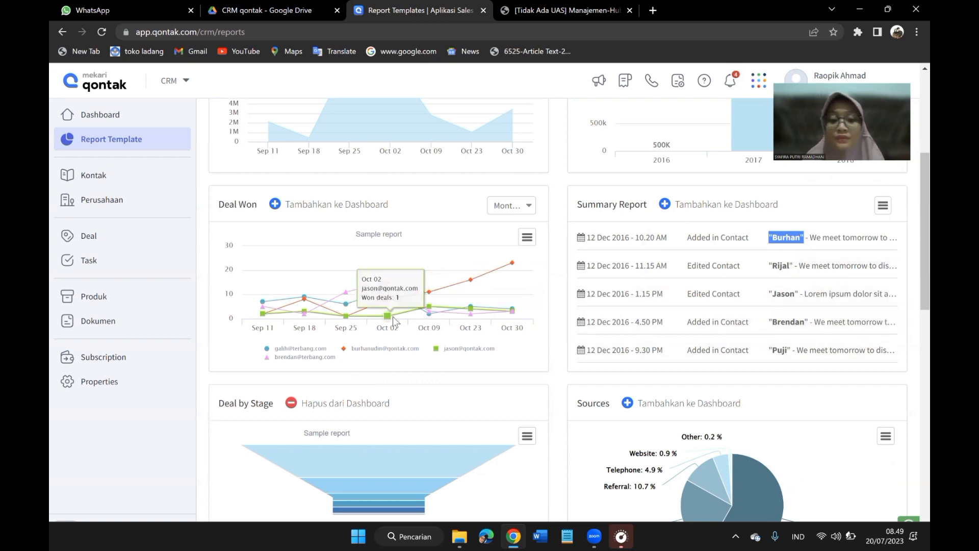
# Highlight the Deal by Stage and Sources report titles and inspect the funnel stages and the source pie chart.
pyautogui.scroll(-3, 393, 317)
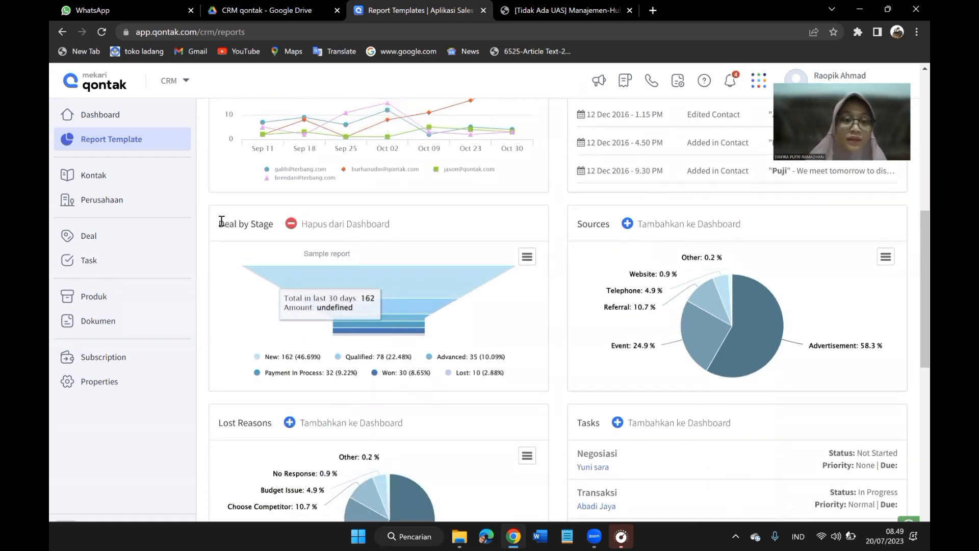
pyautogui.moveTo(218, 227); pyautogui.dragTo(274, 234)
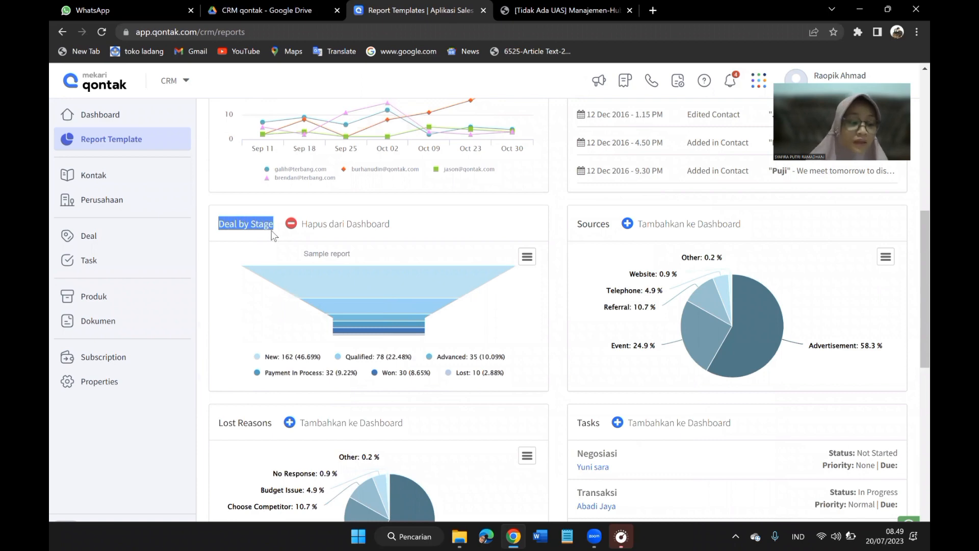
pyautogui.moveTo(349, 280)
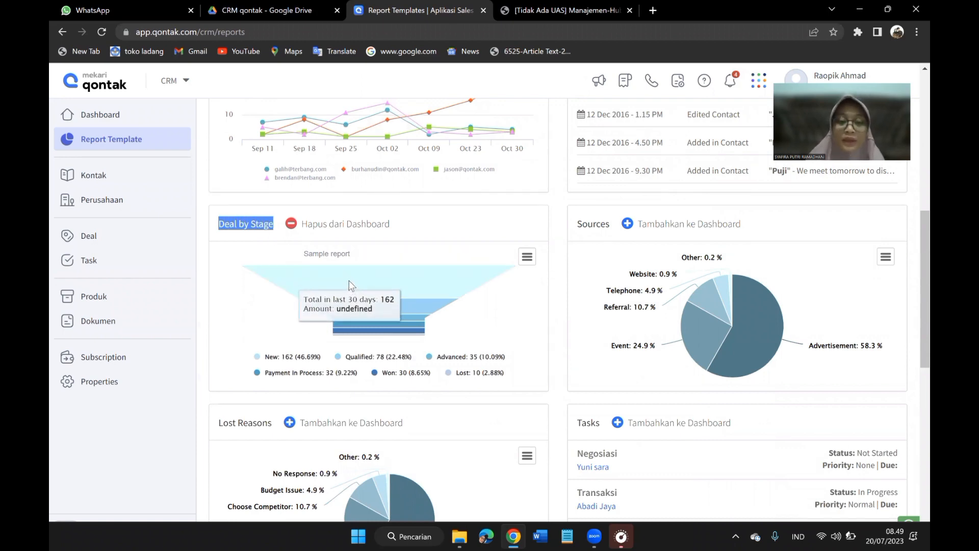
pyautogui.moveTo(362, 305)
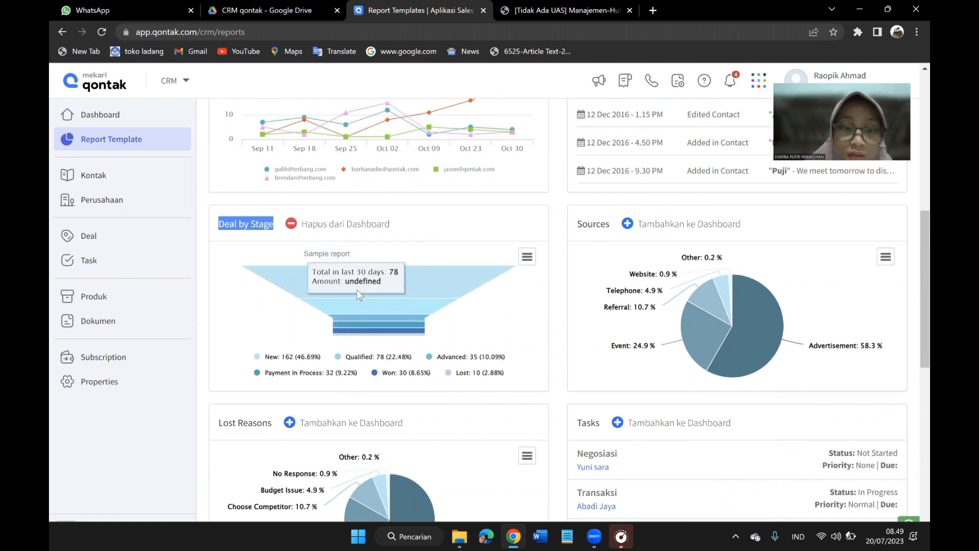
pyautogui.moveTo(378, 330)
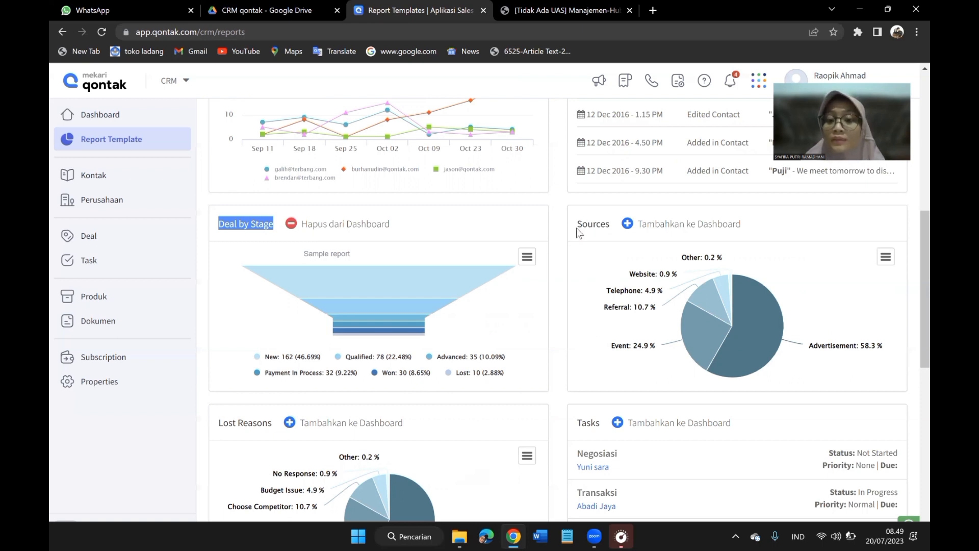
pyautogui.moveTo(578, 225); pyautogui.dragTo(607, 227)
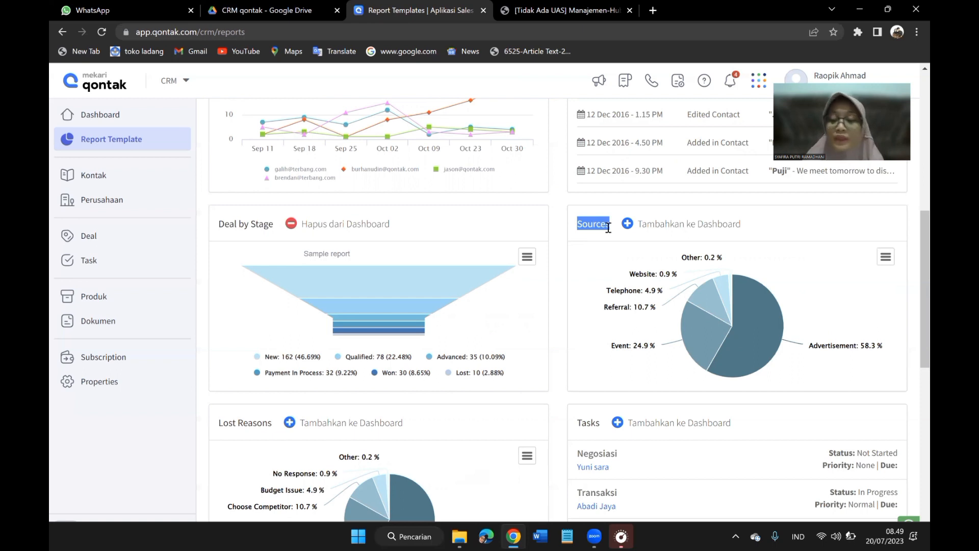
pyautogui.moveTo(726, 289)
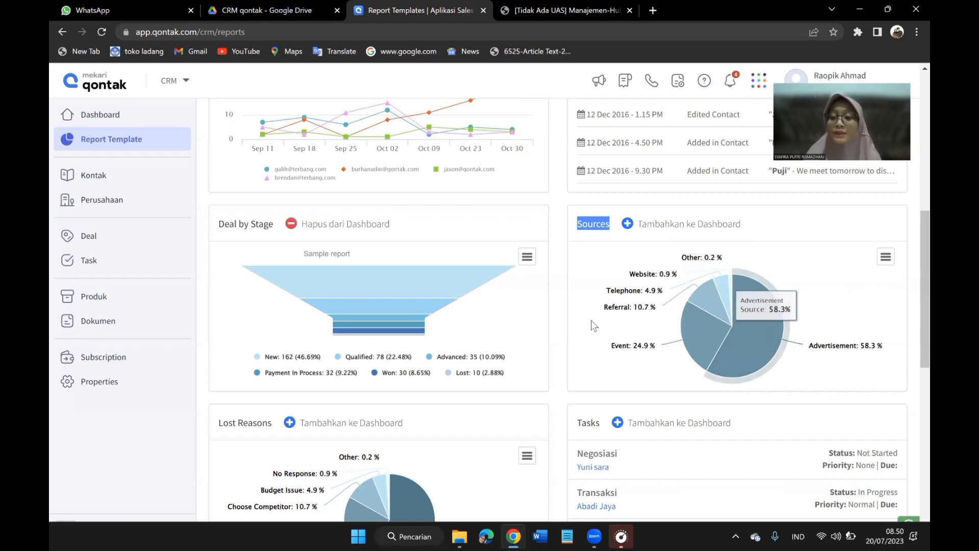
# Highlight the Lost Reasons report title and examine its chart, then highlight the Negosiasi entry in the Tasks report.
pyautogui.scroll(-3, 351, 301)
pyautogui.scroll(-1, 350, 304)
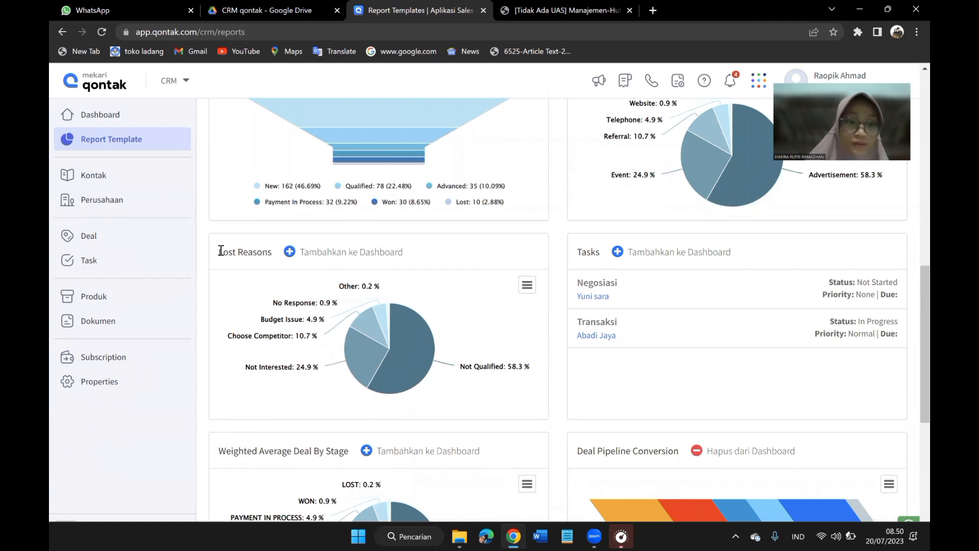
pyautogui.moveTo(220, 250); pyautogui.dragTo(272, 256)
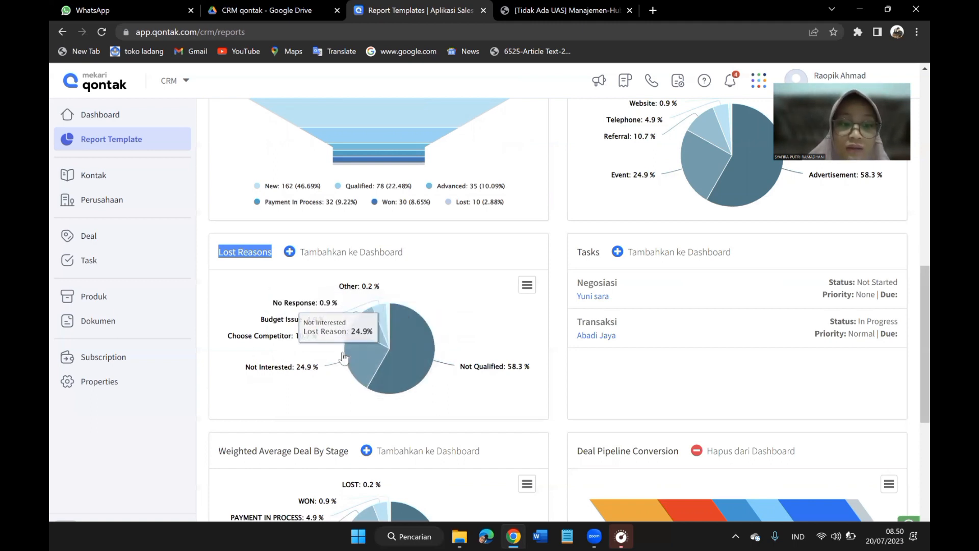
pyautogui.scroll(1, 341, 357)
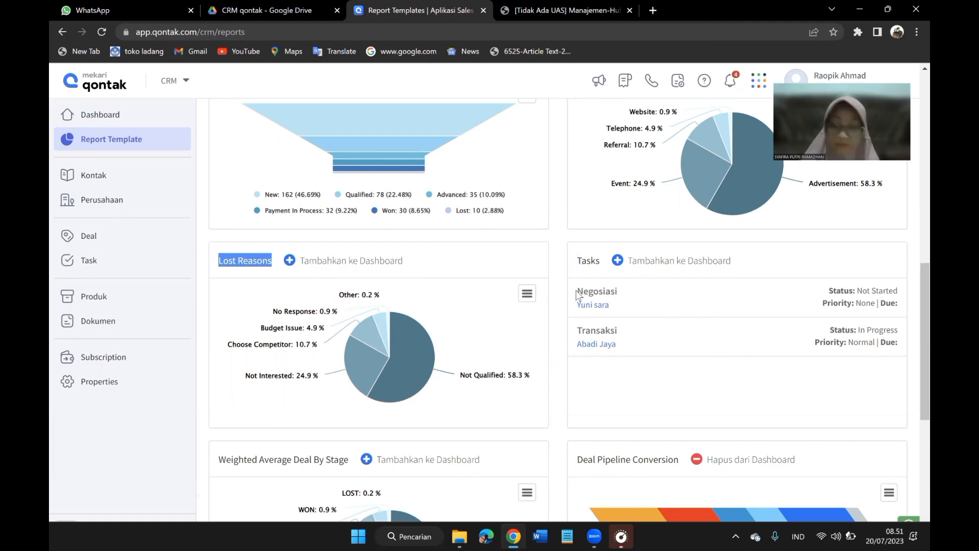
pyautogui.moveTo(576, 292); pyautogui.dragTo(621, 299)
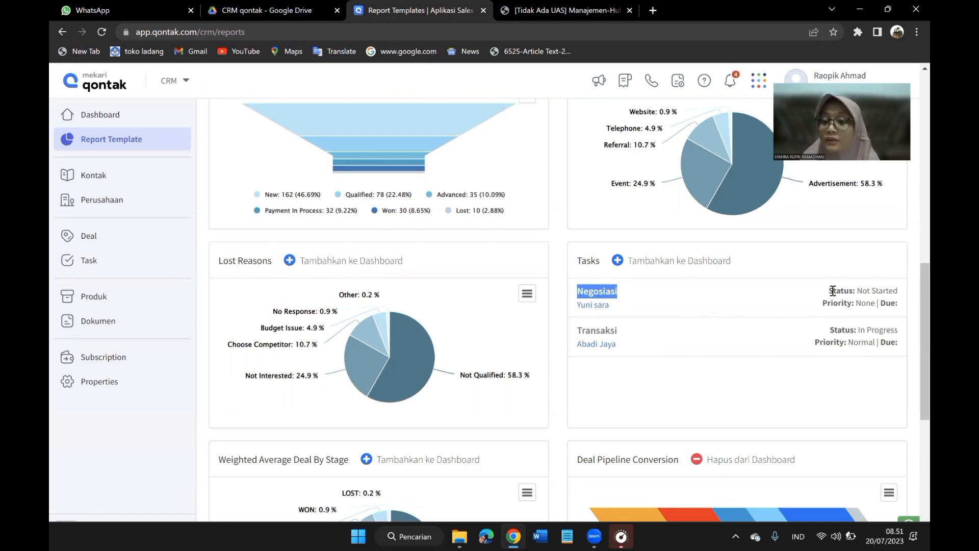
pyautogui.click(575, 305)
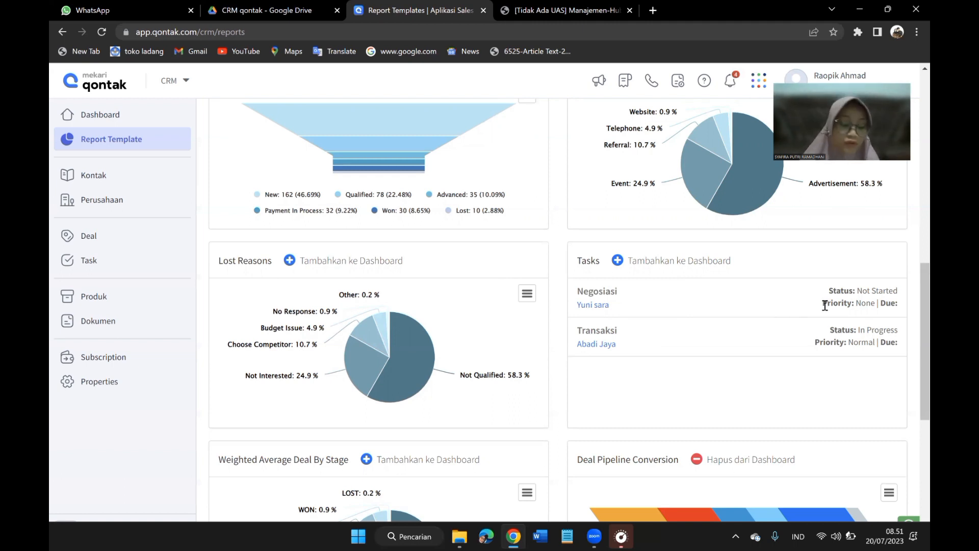
# Examine the Weighted Average Deal By Stage and Deal Pipeline Conversion reports, then highlight the Cumulative Daily Sales Performance by Month title.
pyautogui.scroll(-4, 824, 305)
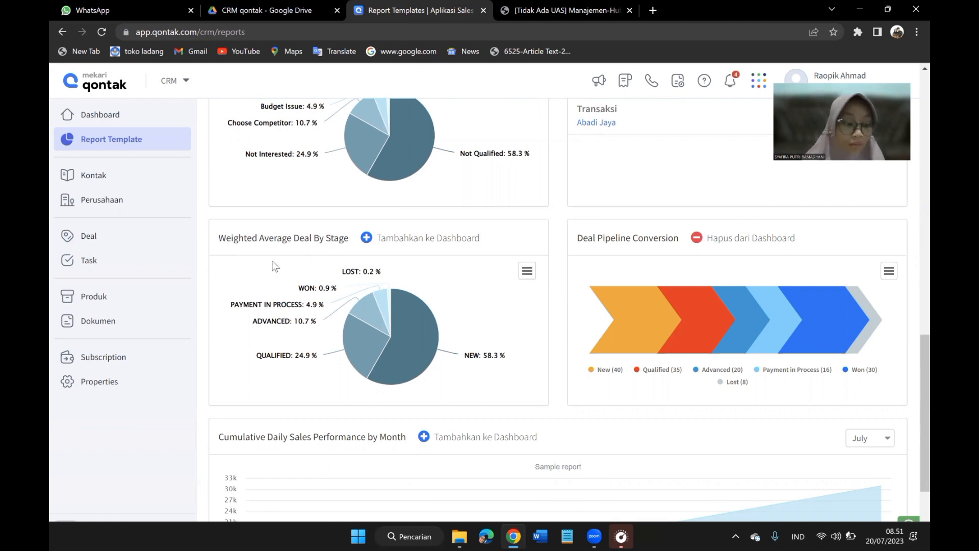
pyautogui.moveTo(301, 312)
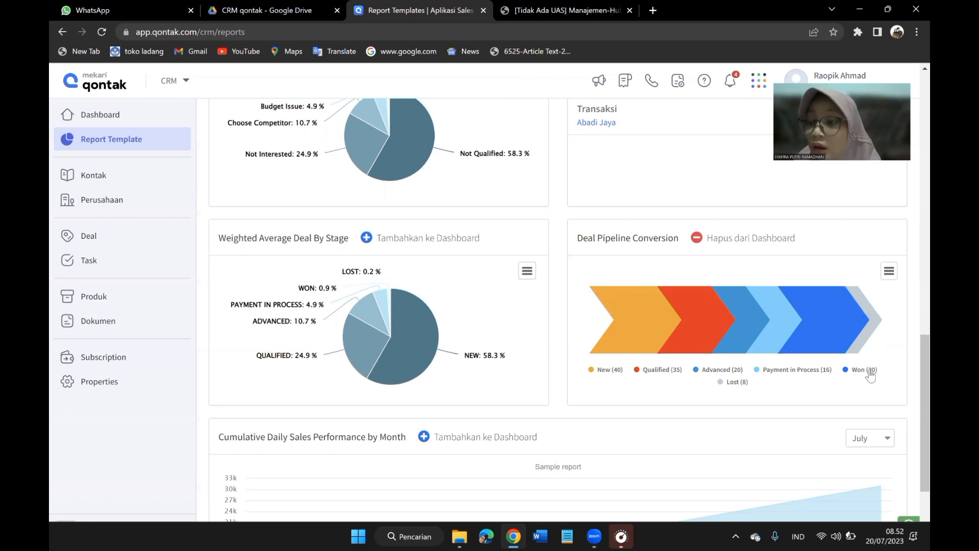
pyautogui.scroll(-1, 446, 378)
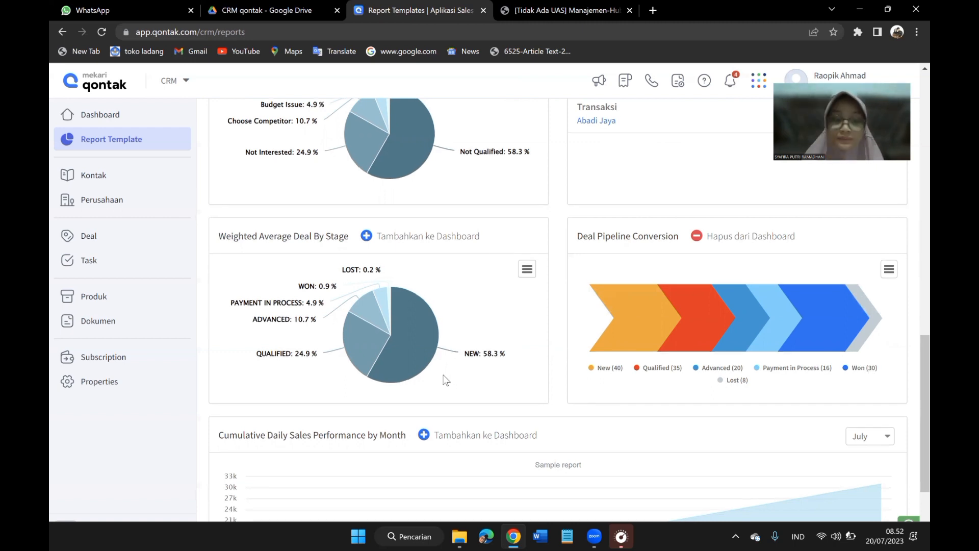
pyautogui.scroll(-2, 447, 380)
pyautogui.scroll(-1, 446, 379)
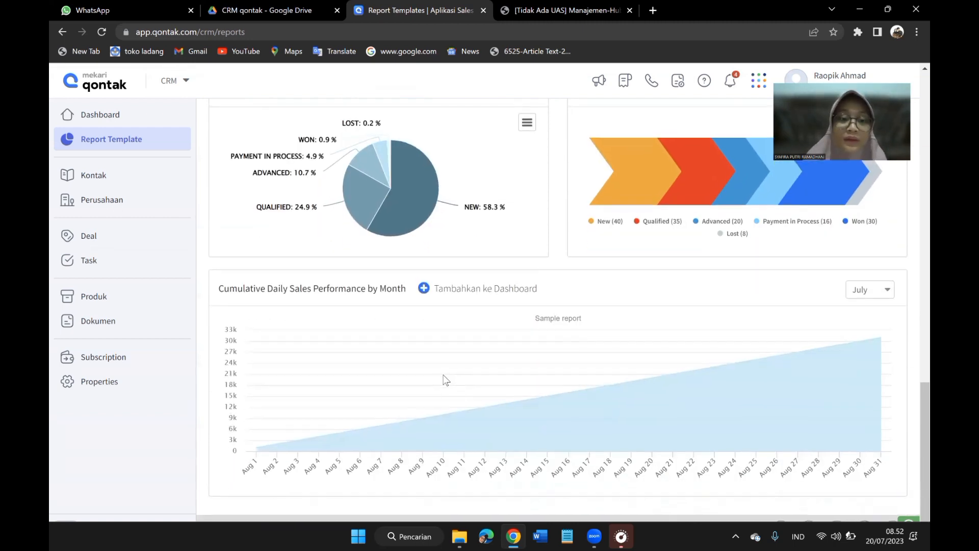
pyautogui.scroll(1, 446, 379)
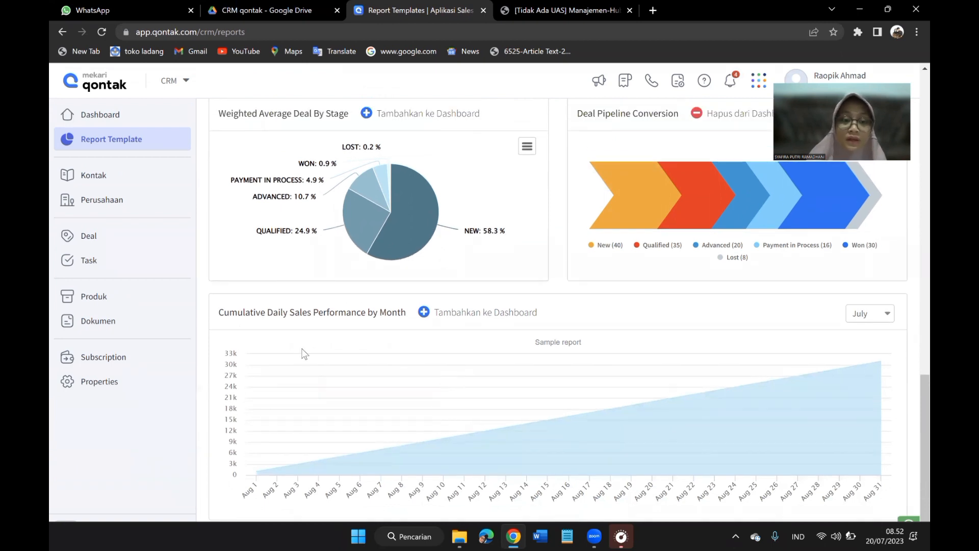
pyautogui.moveTo(219, 312); pyautogui.dragTo(406, 312)
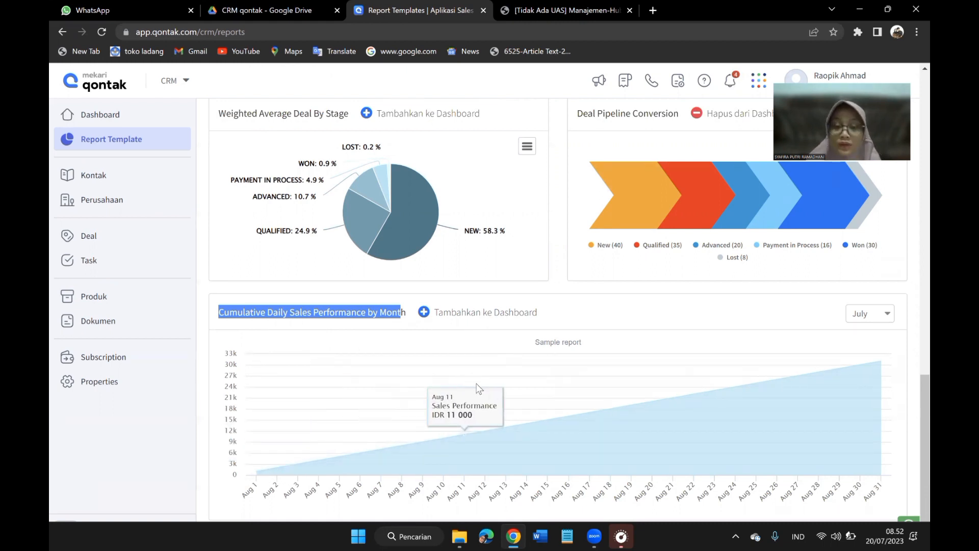
# Open the Targeting report category, highlight the Targets by Month title and inspect its achieved and remaining target bars.
pyautogui.scroll(3, 336, 215)
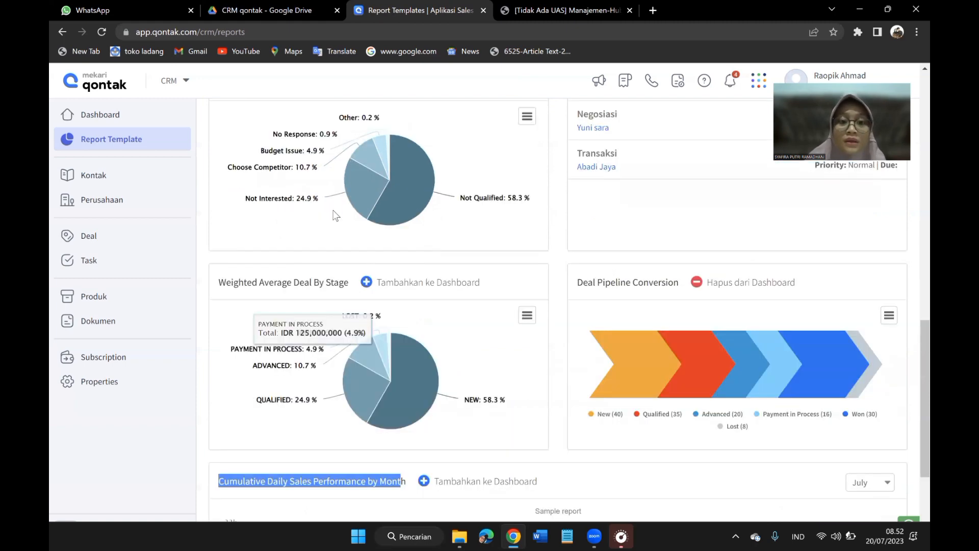
pyautogui.scroll(3, 335, 215)
pyautogui.scroll(5, 358, 198)
pyautogui.click(355, 202)
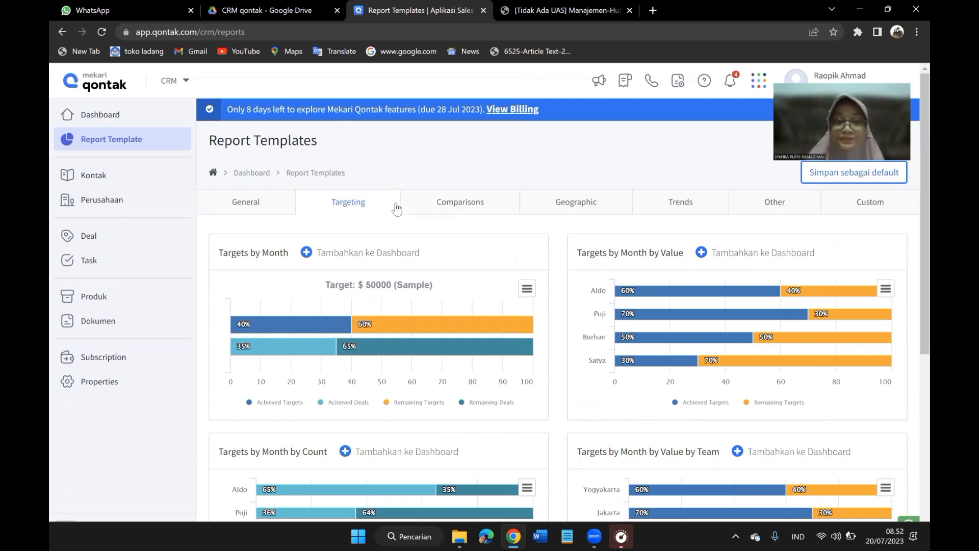
pyautogui.scroll(-1, 397, 207)
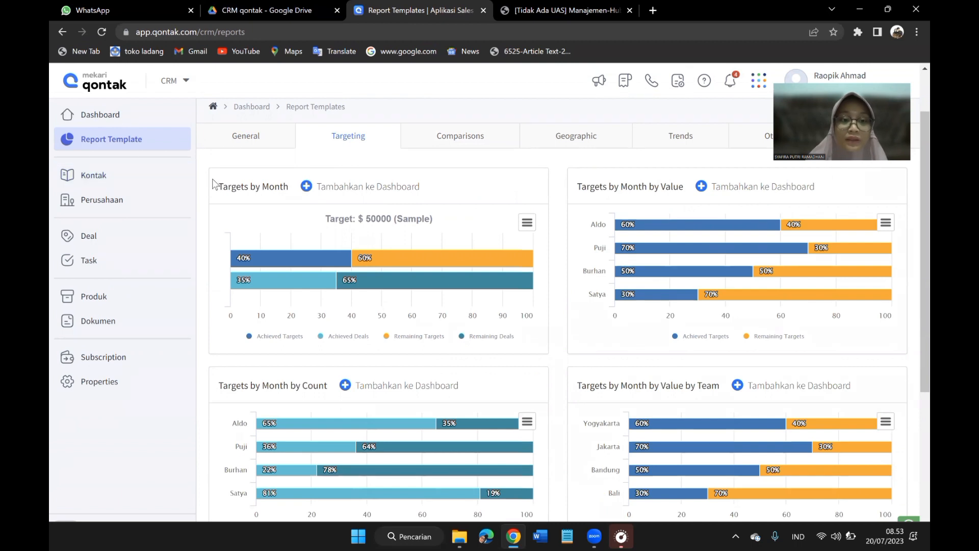
pyautogui.moveTo(218, 190); pyautogui.dragTo(291, 192)
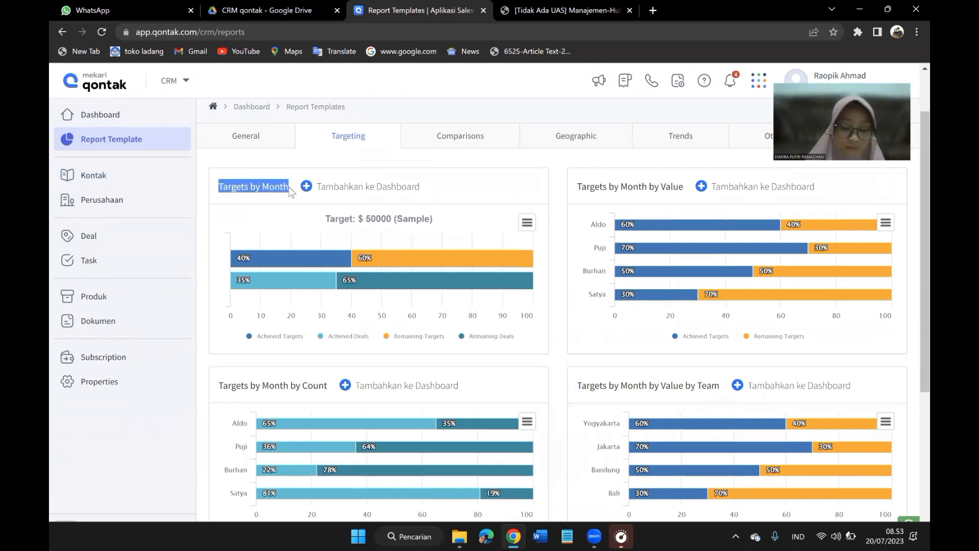
pyautogui.moveTo(278, 258)
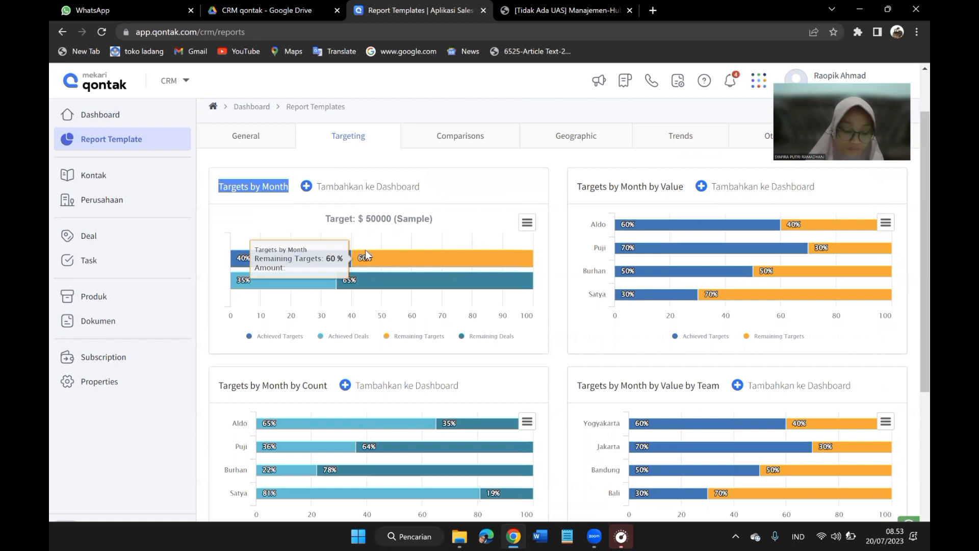
pyautogui.moveTo(342, 259)
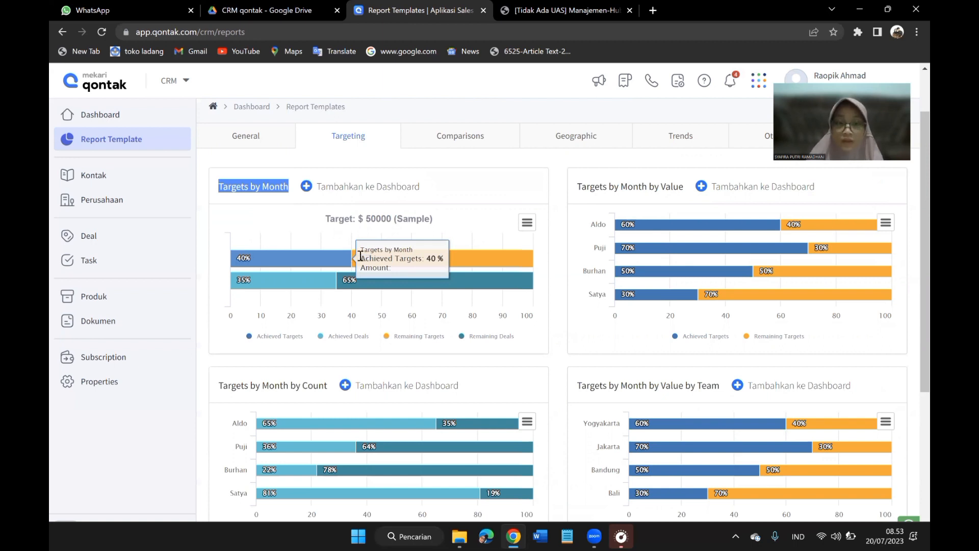
# Inspect the Targets by Month and Targets by Month by Value bars, then highlight and examine the Targets by Month by Count report.
pyautogui.moveTo(350, 282)
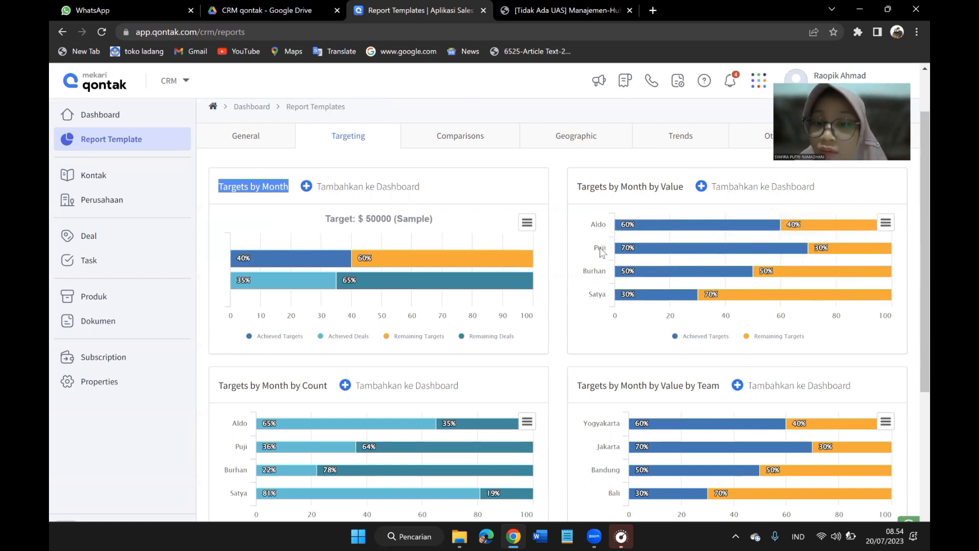
pyautogui.moveTo(648, 297)
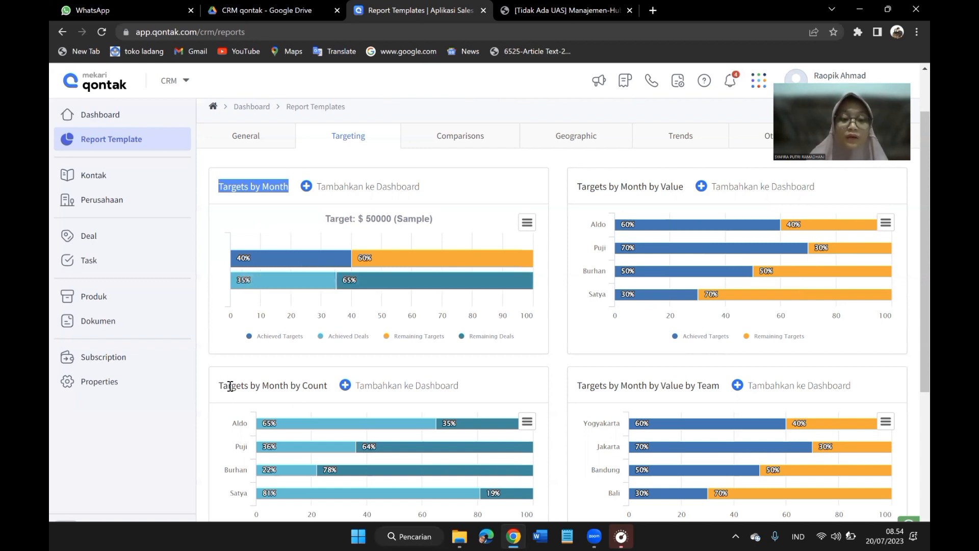
pyautogui.scroll(-2, 230, 385)
pyautogui.moveTo(219, 275); pyautogui.dragTo(323, 278)
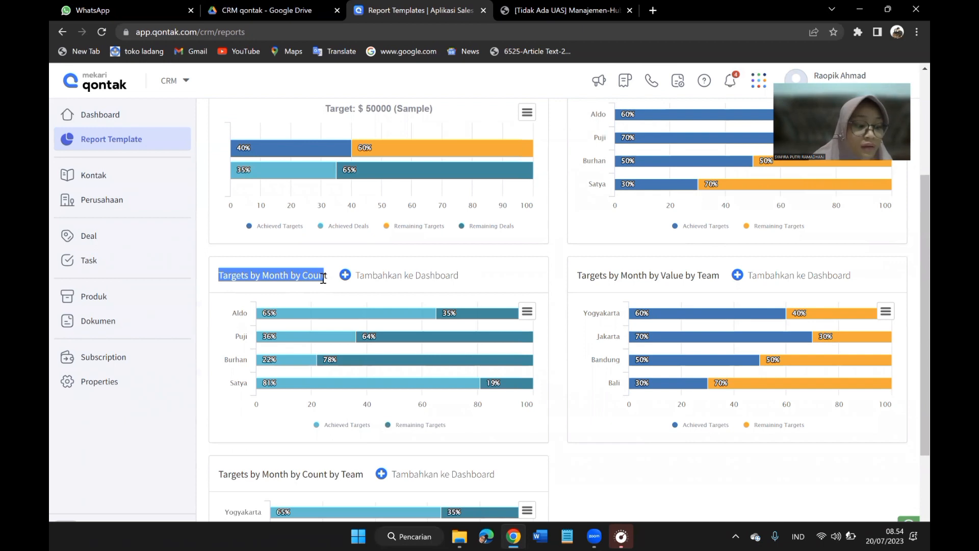
pyautogui.moveTo(331, 347)
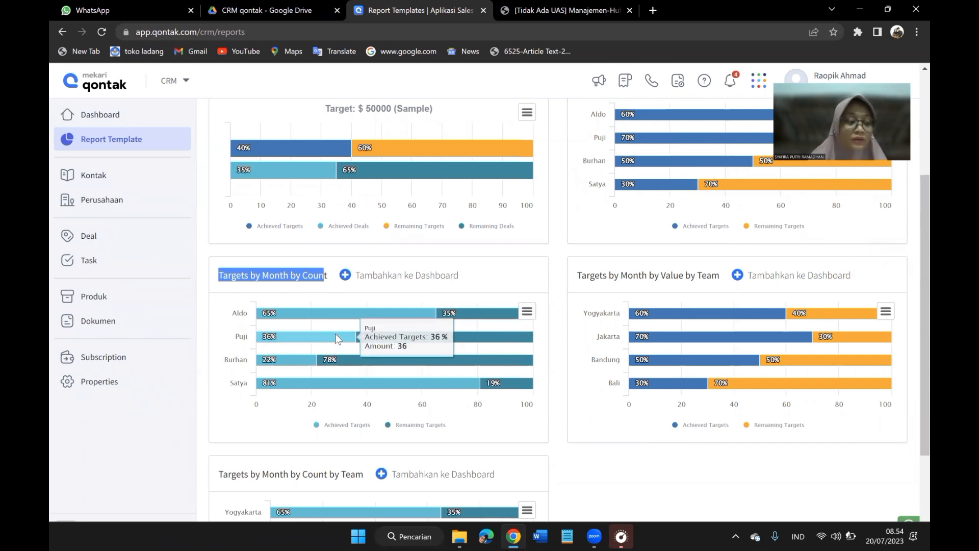
pyautogui.moveTo(322, 320)
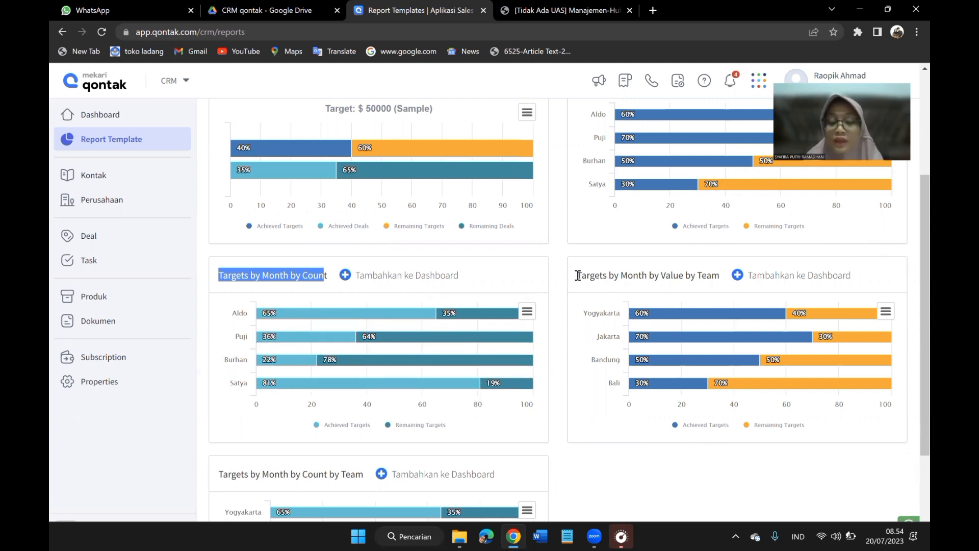
# Highlight the Targets by Month by Value by Team title and inspect the achieved targets in Targets by Month by Count by Team.
pyautogui.moveTo(577, 278); pyautogui.dragTo(707, 285)
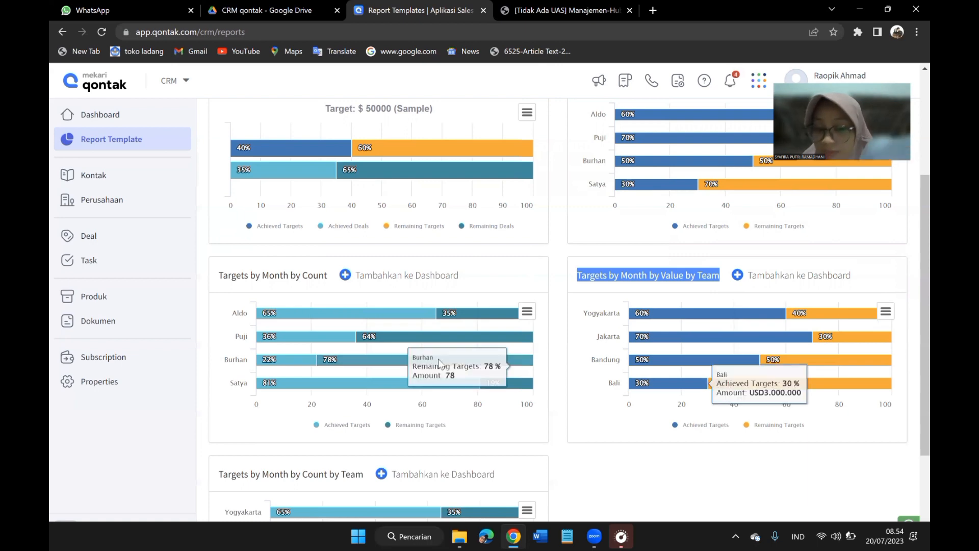
pyautogui.scroll(-2, 438, 359)
pyautogui.scroll(-1, 439, 359)
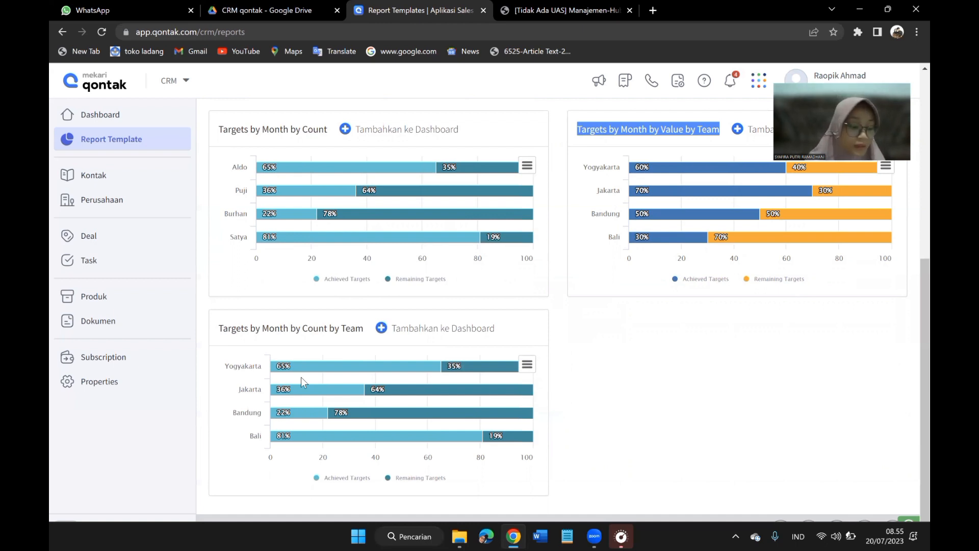
pyautogui.moveTo(307, 395)
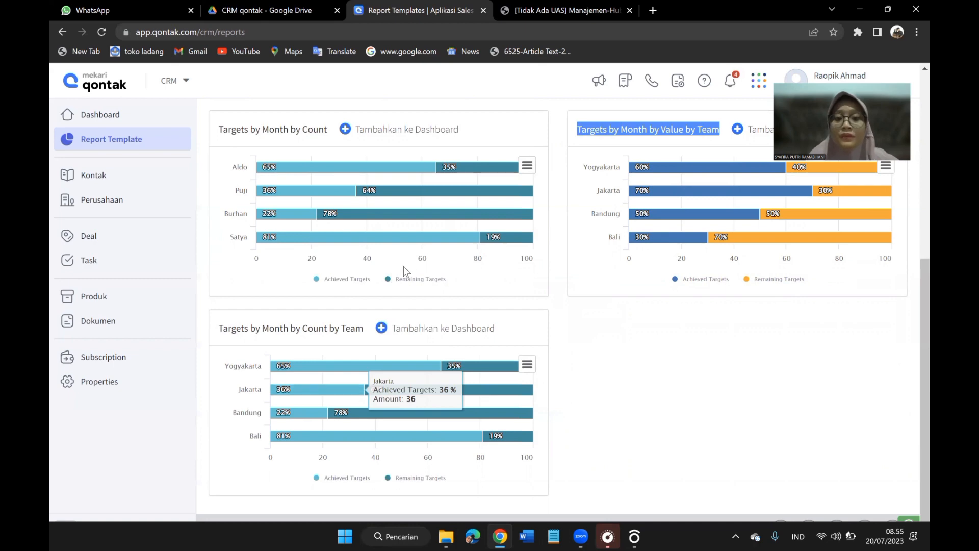
# Open the Comparisons report category and highlight the Deal Closed by User (Leaderboard) title.
pyautogui.scroll(6, 403, 266)
pyautogui.scroll(-3, 403, 266)
pyautogui.scroll(3, 403, 266)
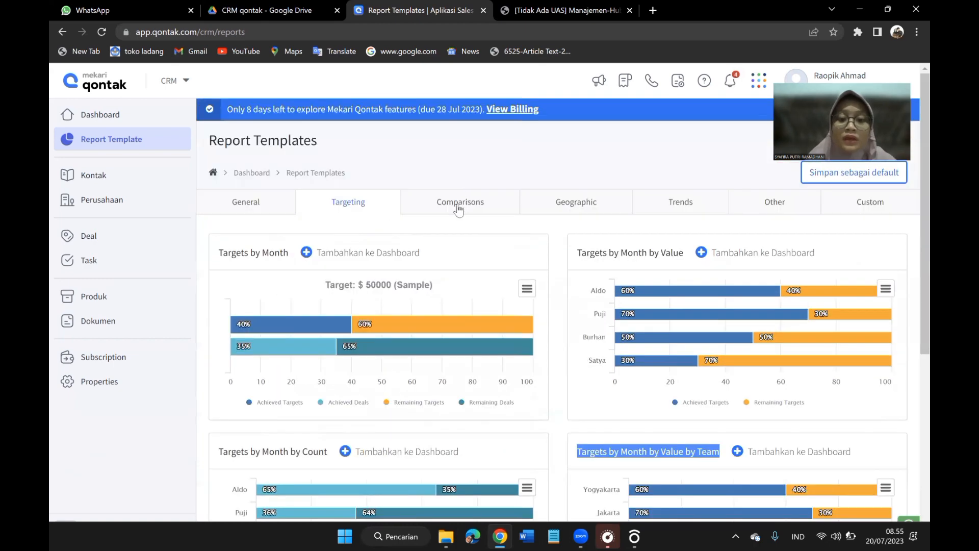
pyautogui.click(459, 204)
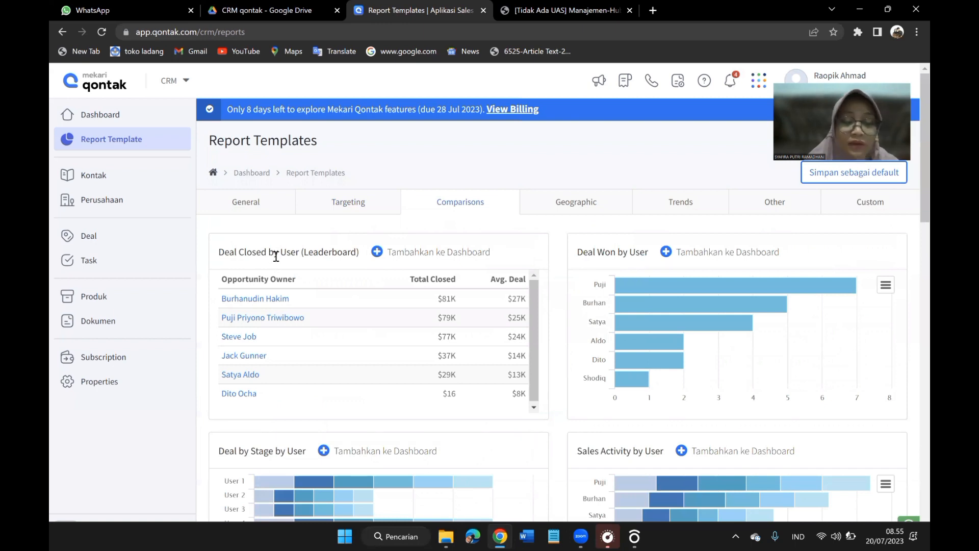
pyautogui.scroll(-1, 275, 257)
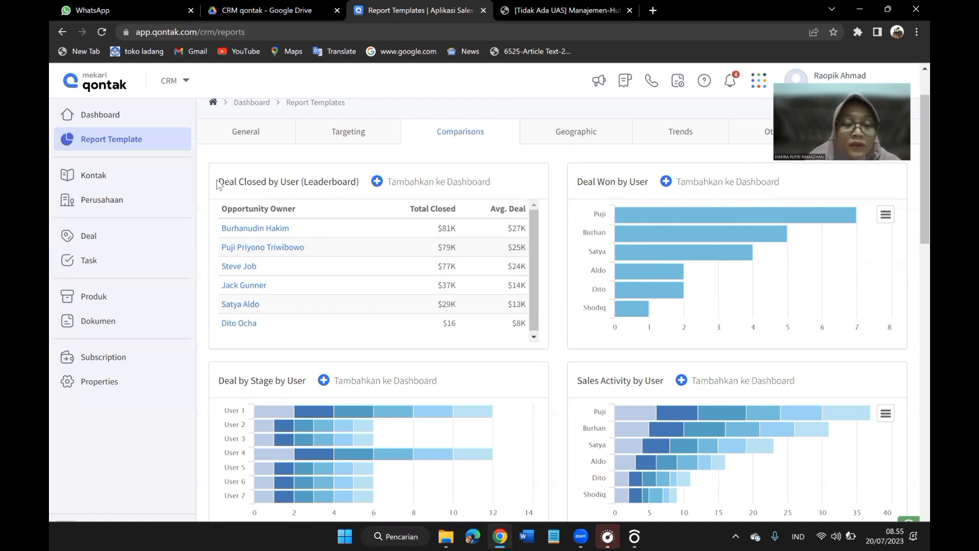
pyautogui.moveTo(228, 180); pyautogui.dragTo(370, 190)
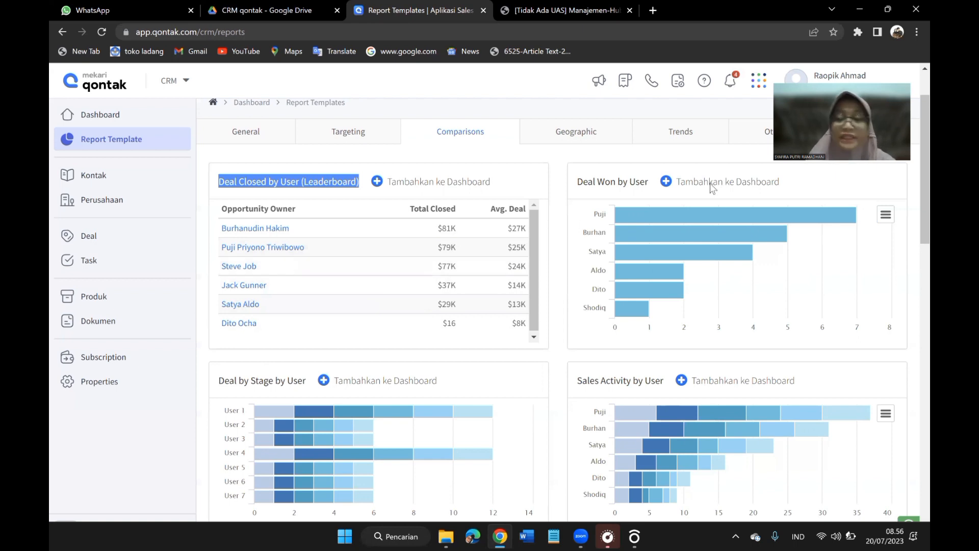
# Highlight the Deal Won by User title and inspect the won-deal bars of the individual users.
pyautogui.moveTo(579, 182); pyautogui.dragTo(657, 187)
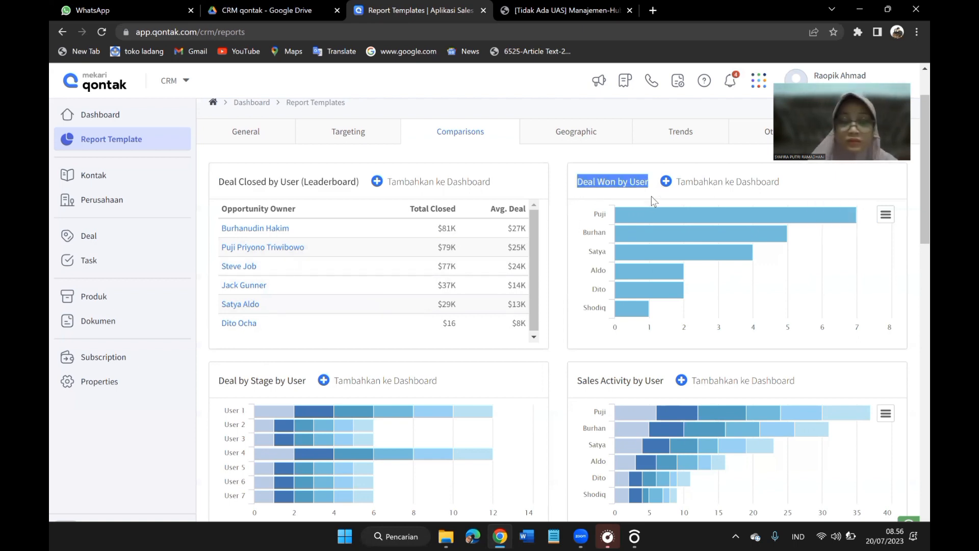
pyautogui.moveTo(622, 239)
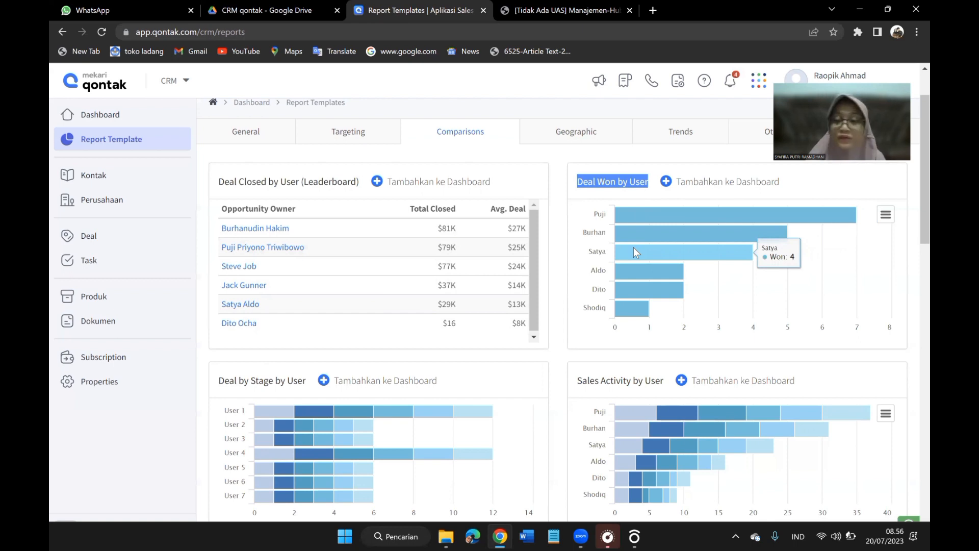
pyautogui.moveTo(635, 289)
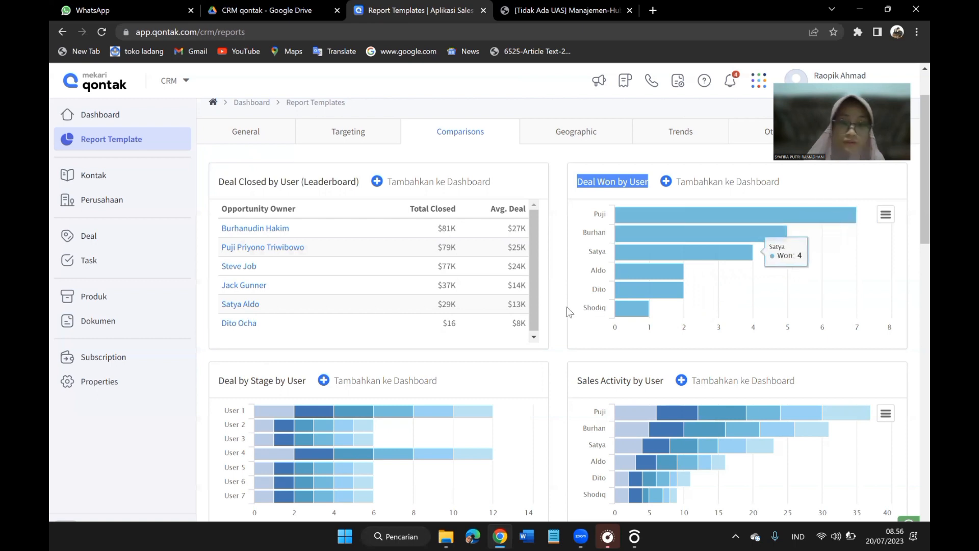
# Examine the Deal by Stage by User, Sales Activity by User and New Contacts, Companies and Deal Created by Source reports.
pyautogui.scroll(-1, 475, 301)
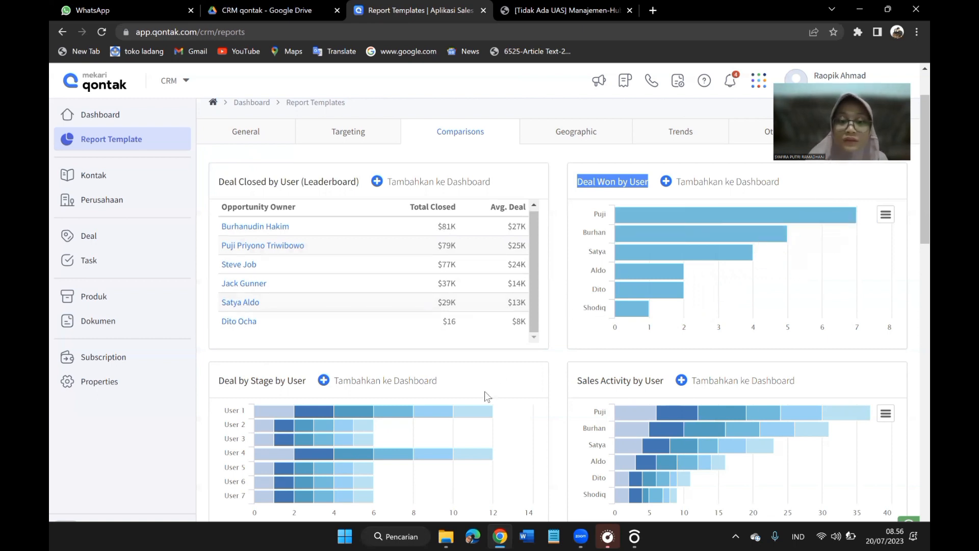
pyautogui.scroll(-3, 485, 393)
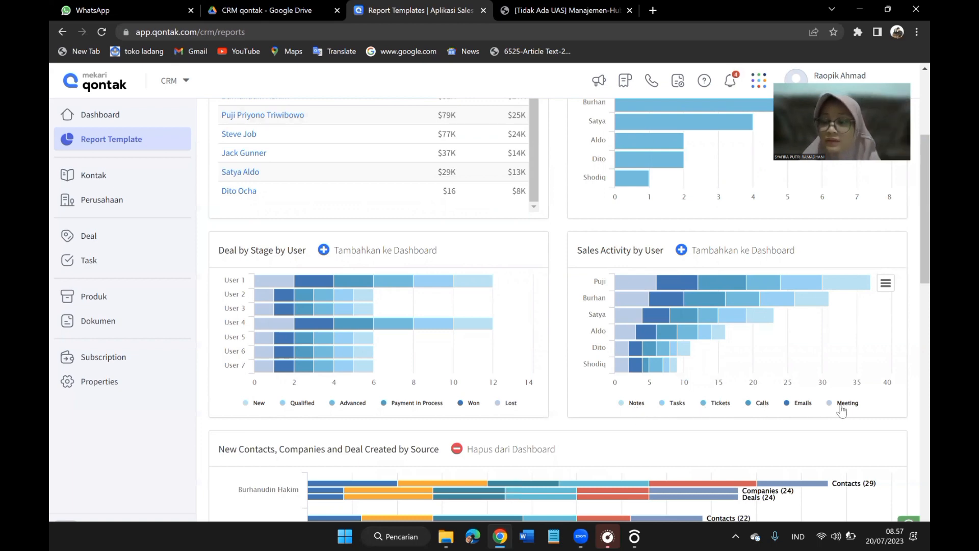
pyautogui.scroll(-4, 708, 380)
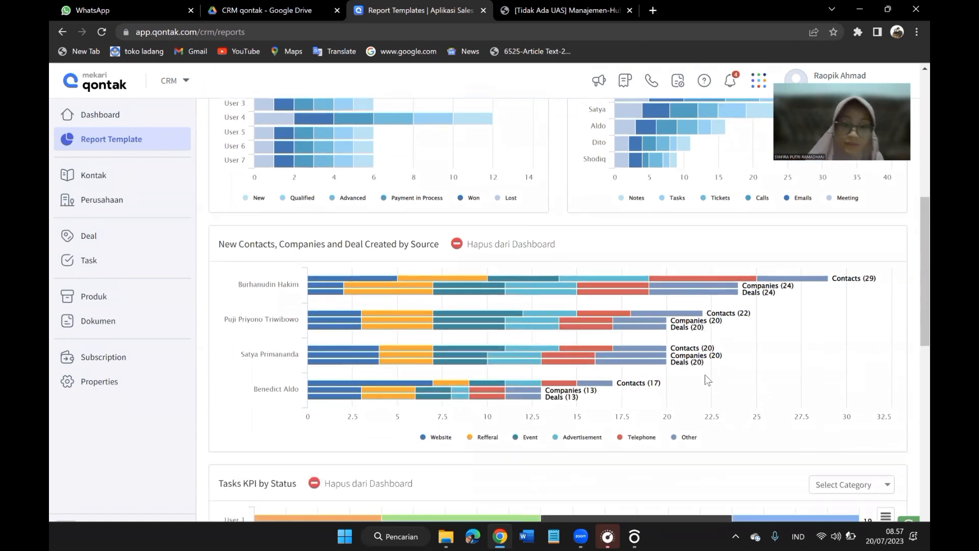
pyautogui.scroll(-1, 706, 380)
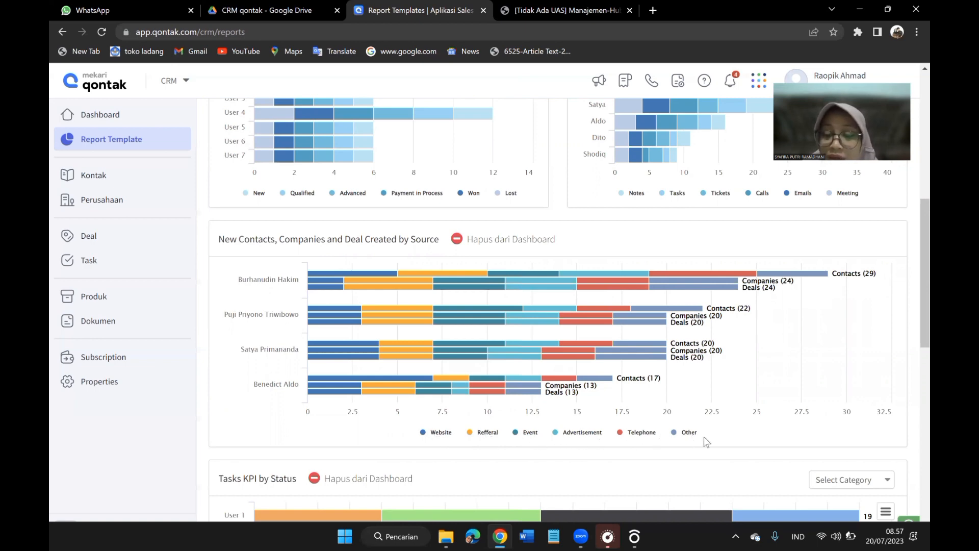
# Highlight the Tasks KPI by Status and Tasks Completion by Categories titles and inspect the task bars of each user.
pyautogui.scroll(-3, 706, 442)
pyautogui.scroll(-2, 706, 442)
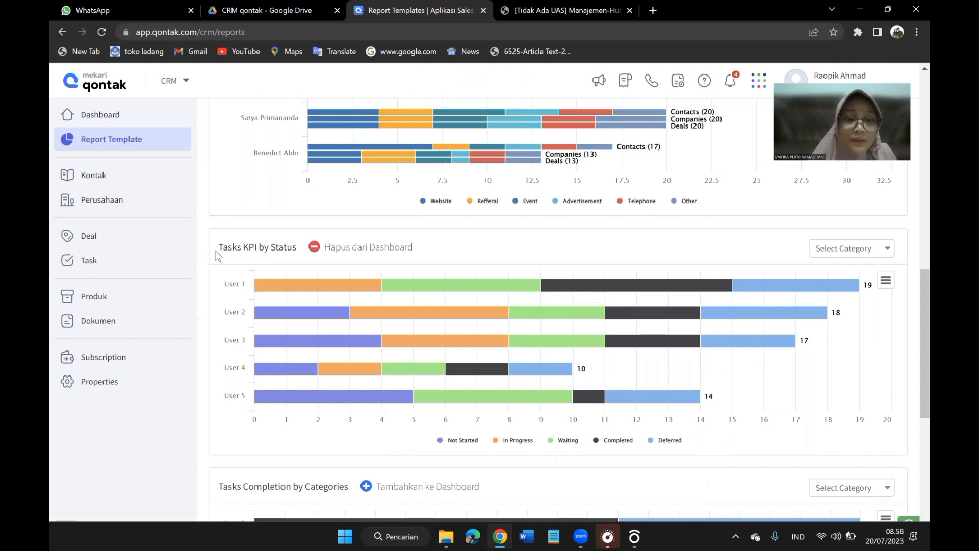
pyautogui.moveTo(220, 249); pyautogui.dragTo(288, 244)
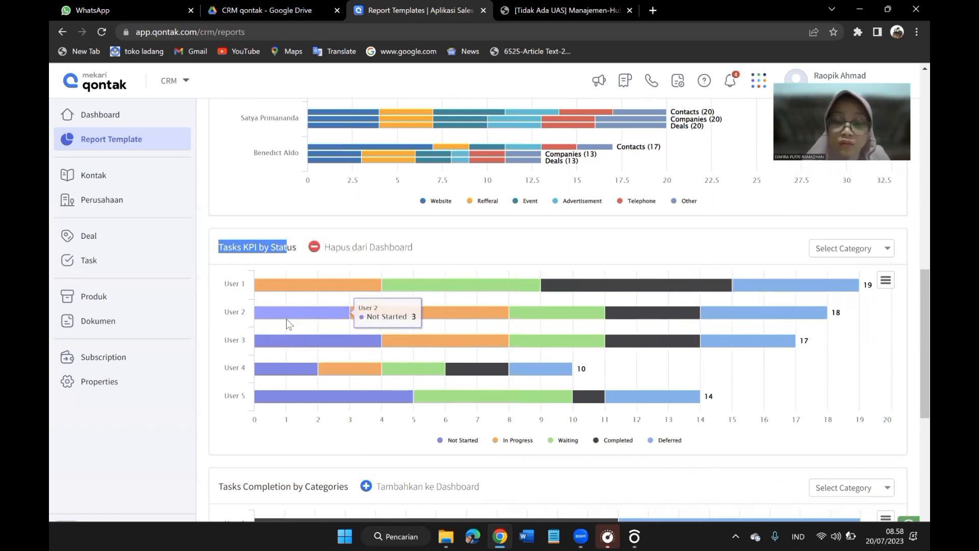
pyautogui.scroll(-3, 286, 320)
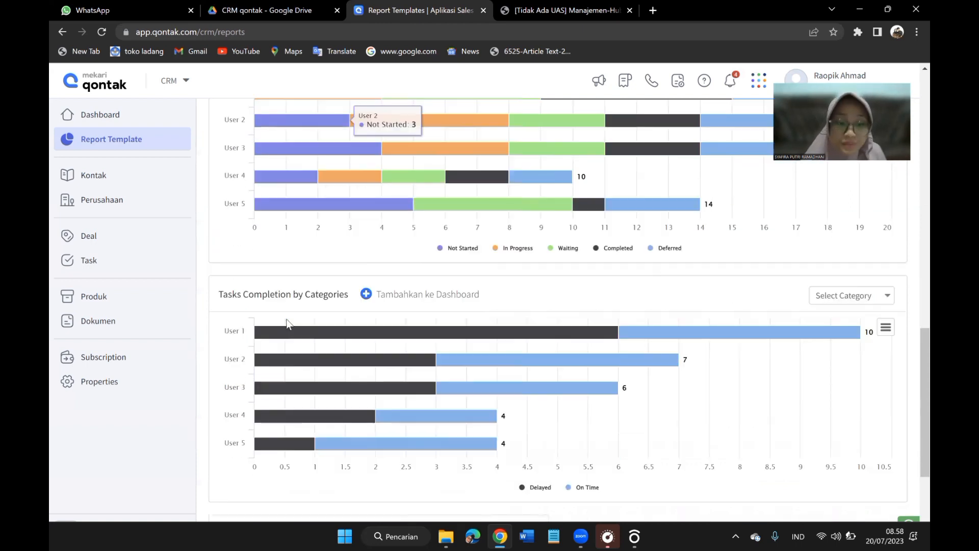
pyautogui.moveTo(220, 298); pyautogui.dragTo(346, 296)
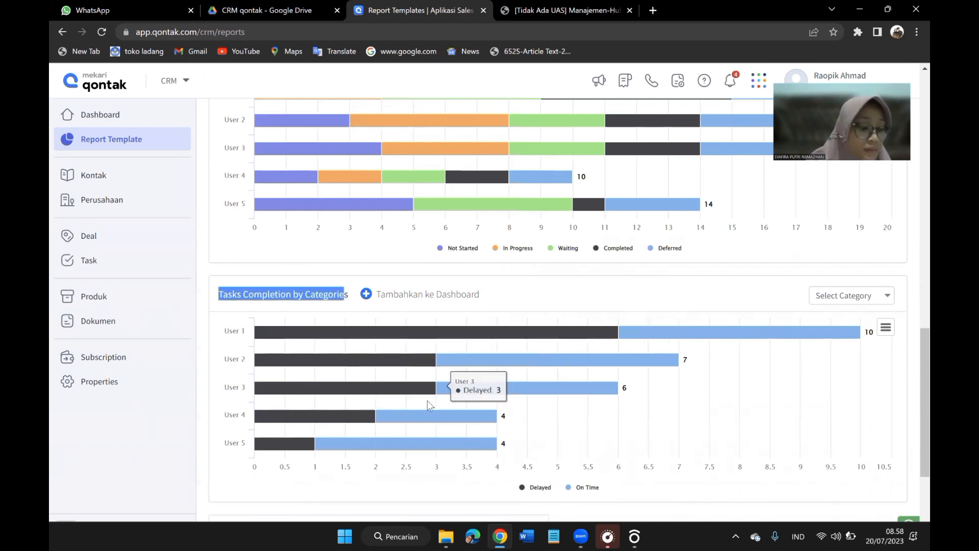
pyautogui.moveTo(344, 384)
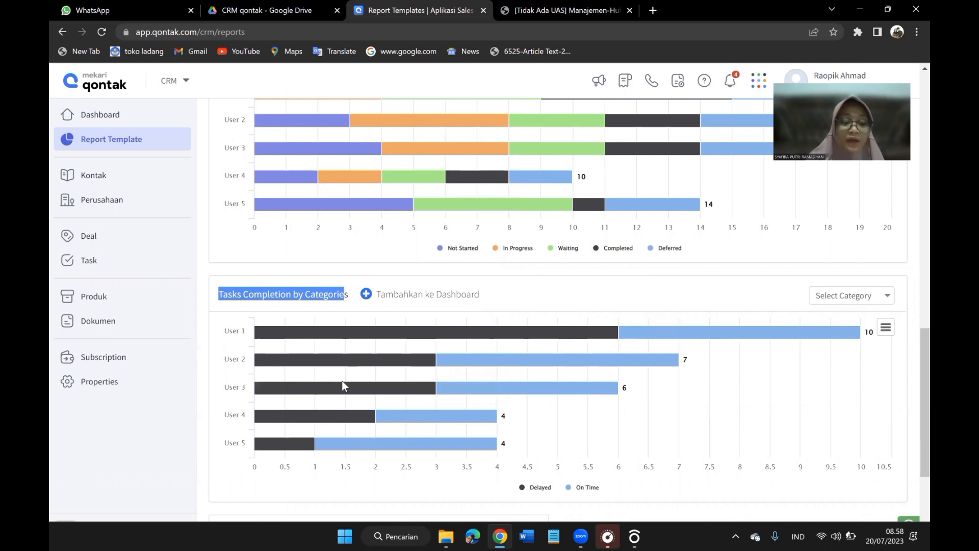
# Examine the delayed and on-time task bars, then highlight the Win Rate report title.
pyautogui.scroll(-1, 341, 380)
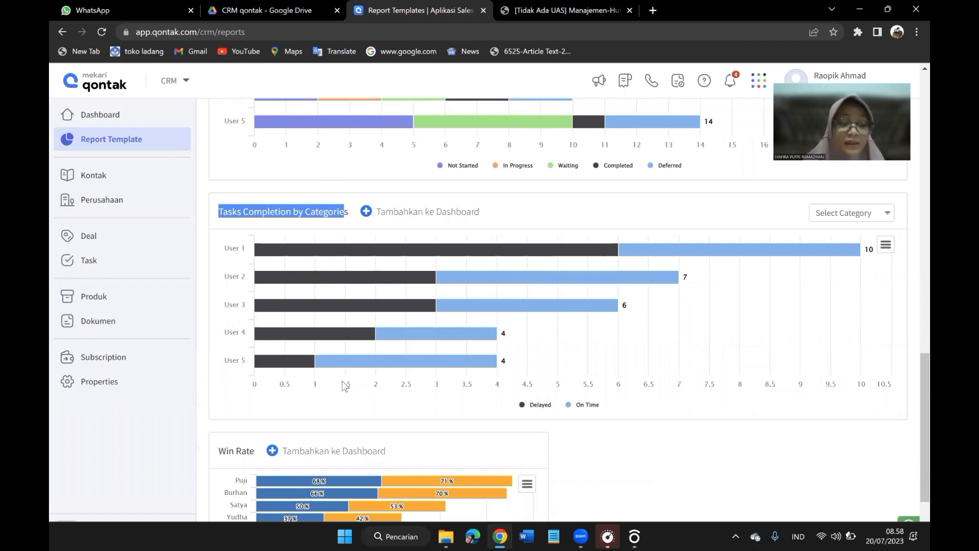
pyautogui.scroll(-1, 345, 386)
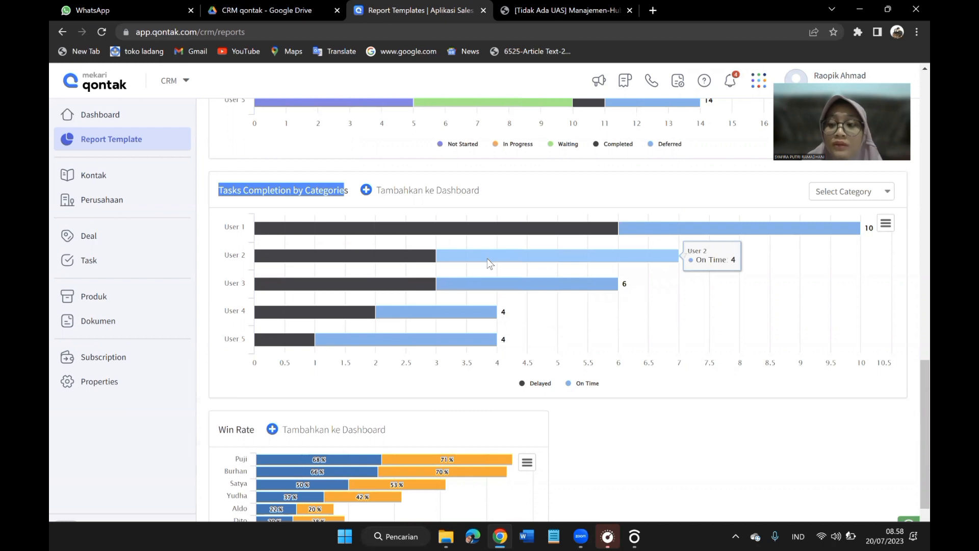
pyautogui.scroll(-2, 423, 368)
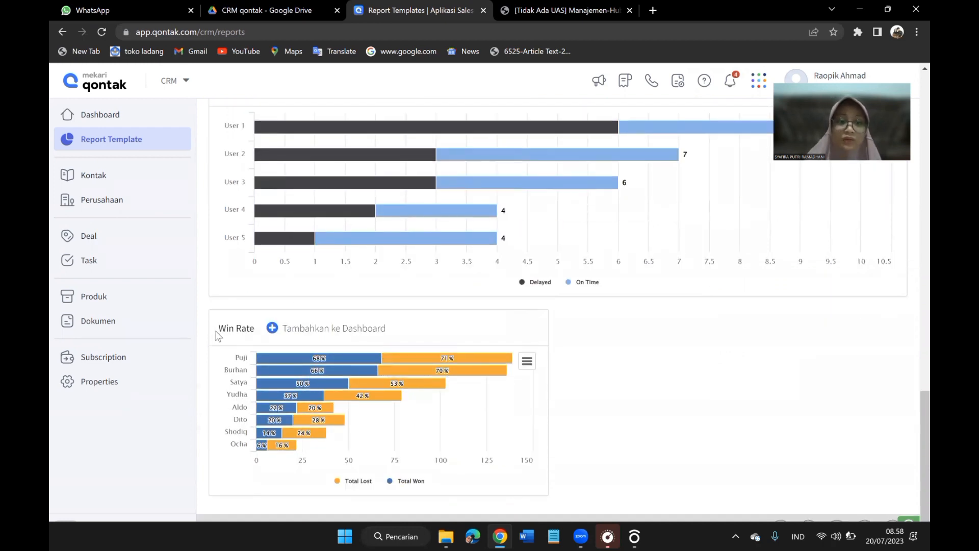
pyautogui.moveTo(217, 330); pyautogui.dragTo(248, 334)
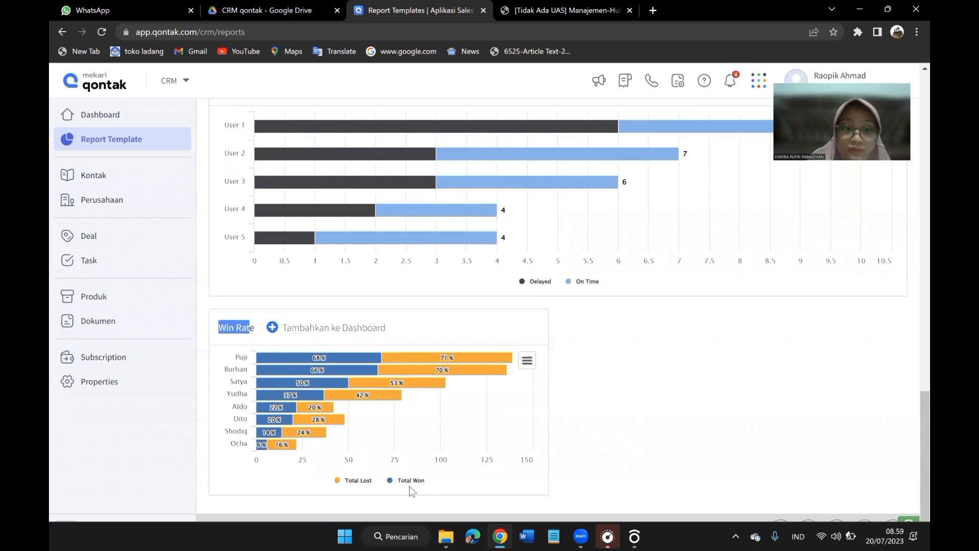
# Open the Geographic report category and show the check-in details of the marker near The Alana Yogyakarta Hotel on the GPS Checkin map.
pyautogui.scroll(8, 583, 183)
pyautogui.scroll(10, 487, 227)
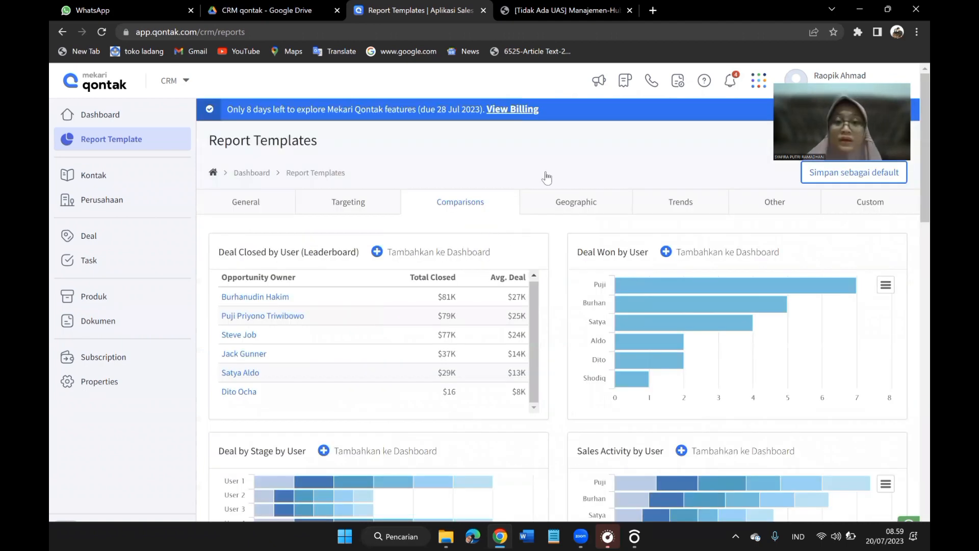
pyautogui.click(561, 207)
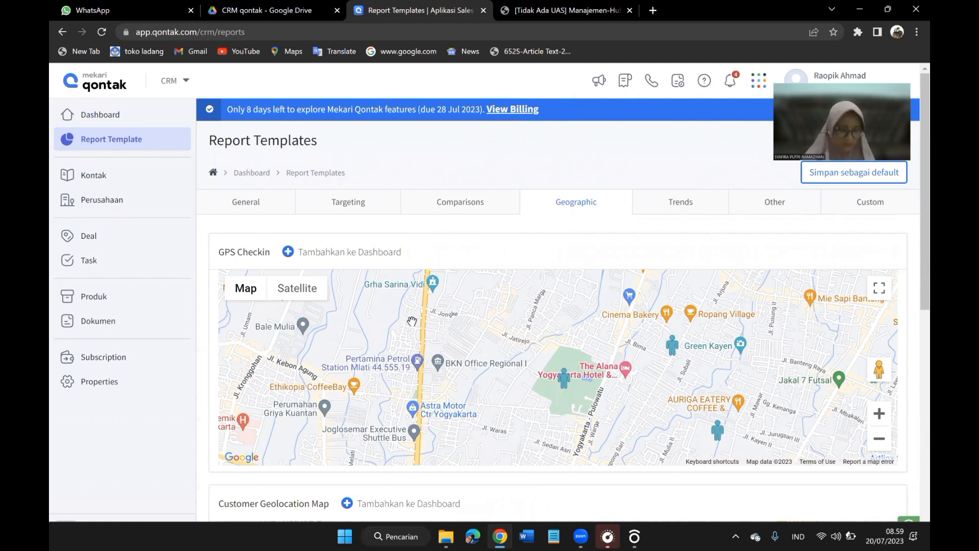
pyautogui.click(565, 381)
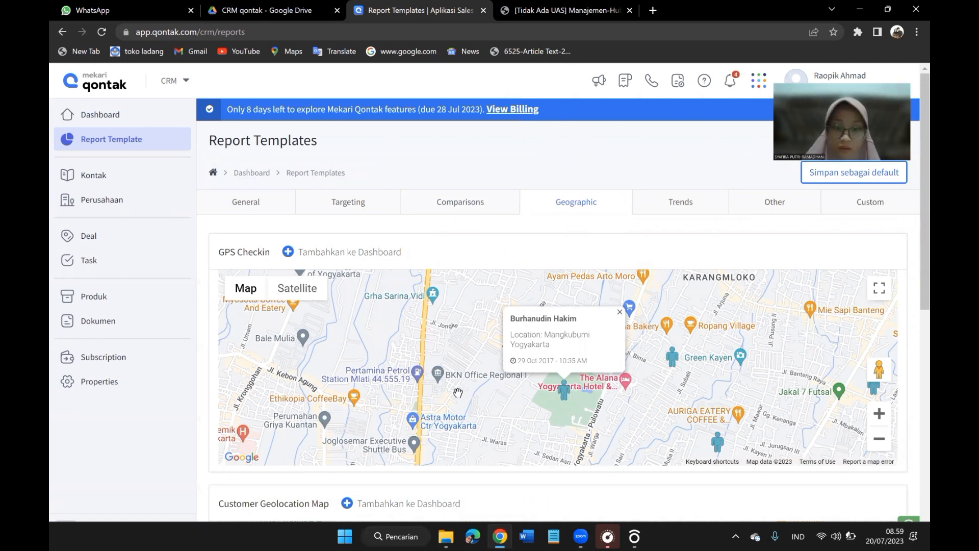
# Highlight the Customer Geolocation Map title and examine the customer markers on its map.
pyautogui.scroll(-1, 458, 392)
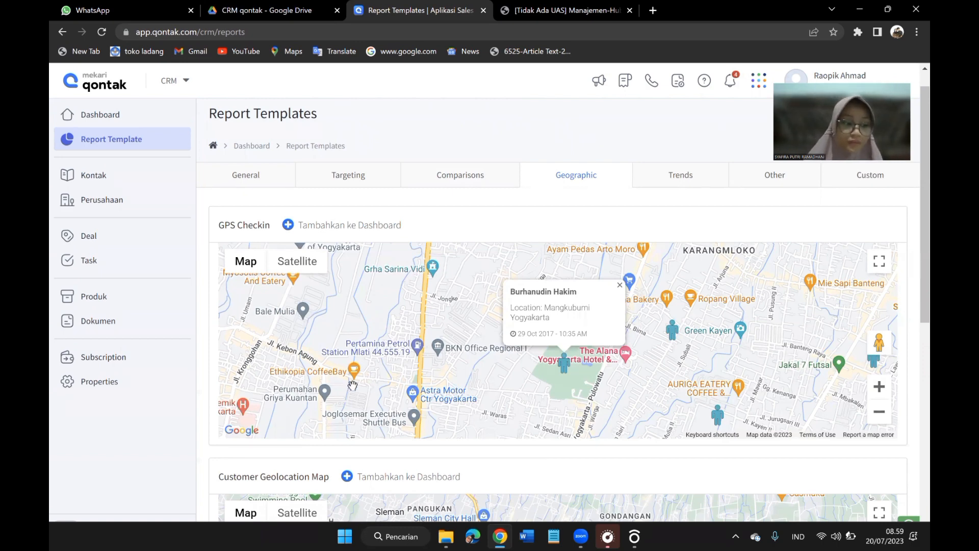
pyautogui.scroll(-1, 371, 361)
pyautogui.scroll(-3, 370, 362)
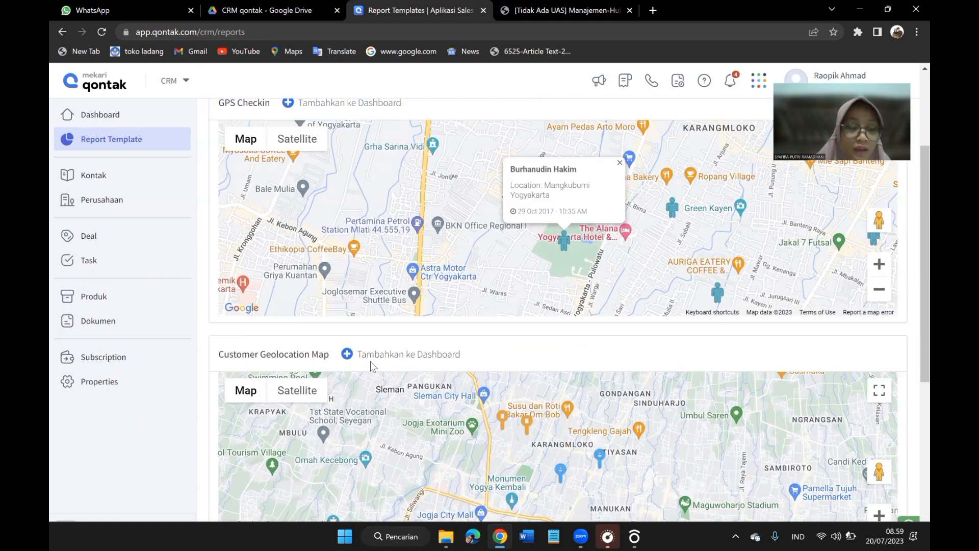
pyautogui.scroll(-1, 370, 360)
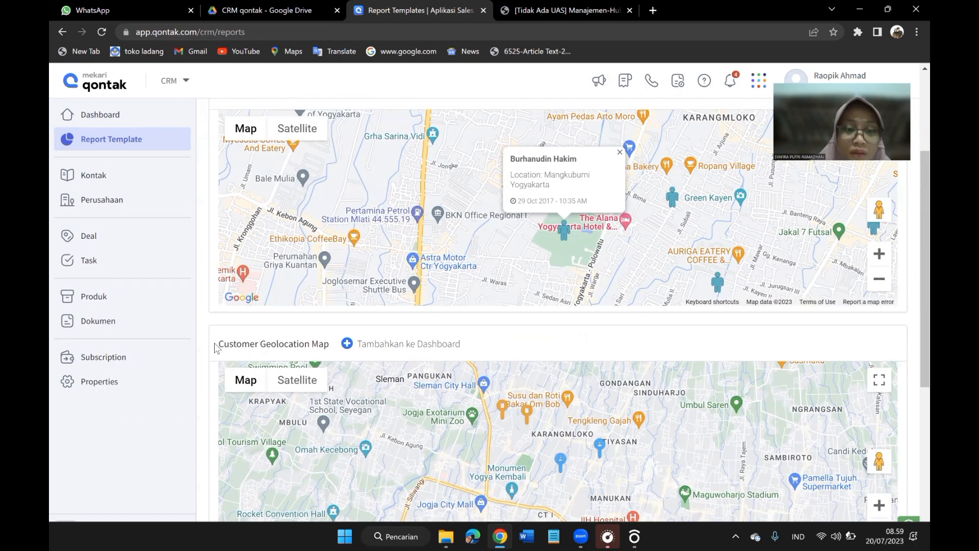
pyautogui.moveTo(219, 345); pyautogui.dragTo(332, 345)
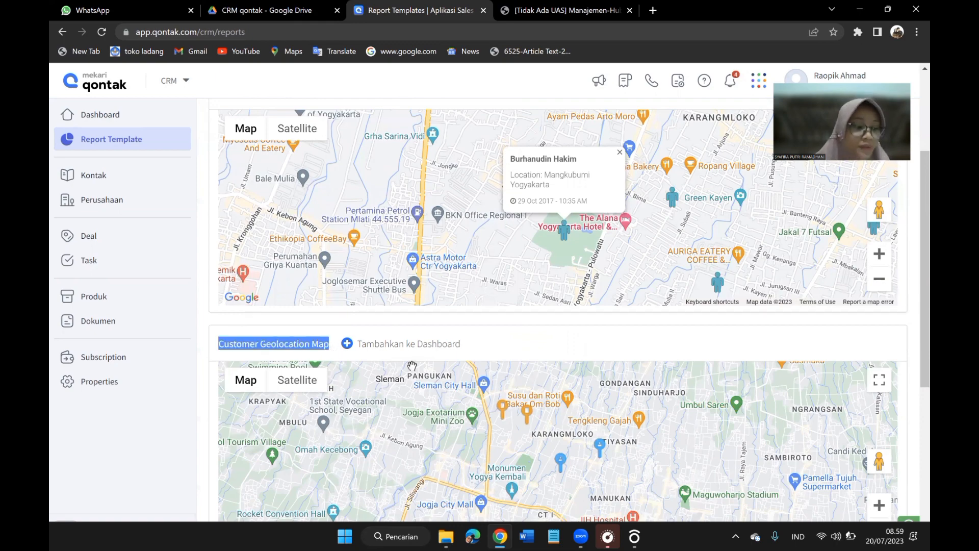
pyautogui.scroll(-1, 470, 426)
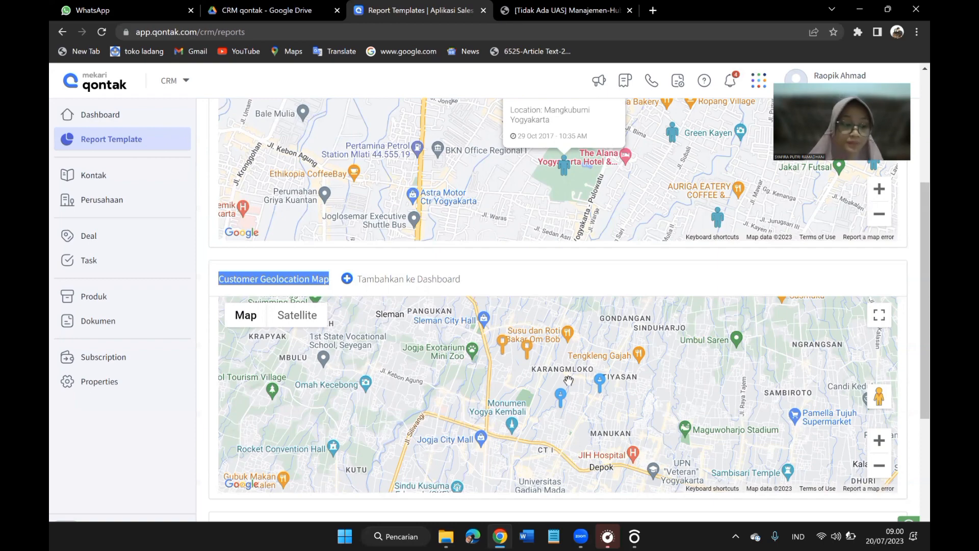
pyautogui.scroll(-2, 569, 381)
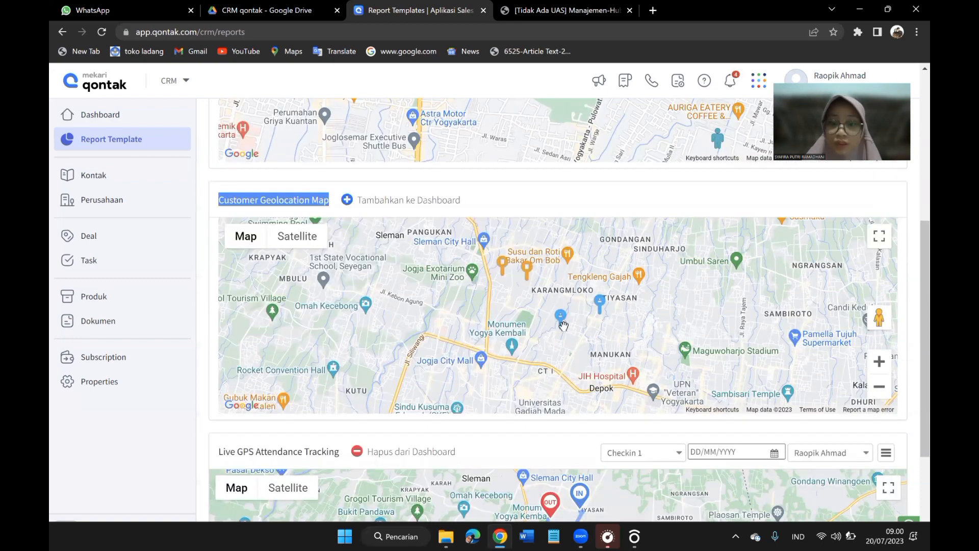
# Highlight the Live GPS Attendance Tracking title and examine the route between the IN and OUT markers.
pyautogui.scroll(-1, 542, 328)
pyautogui.scroll(-1, 542, 329)
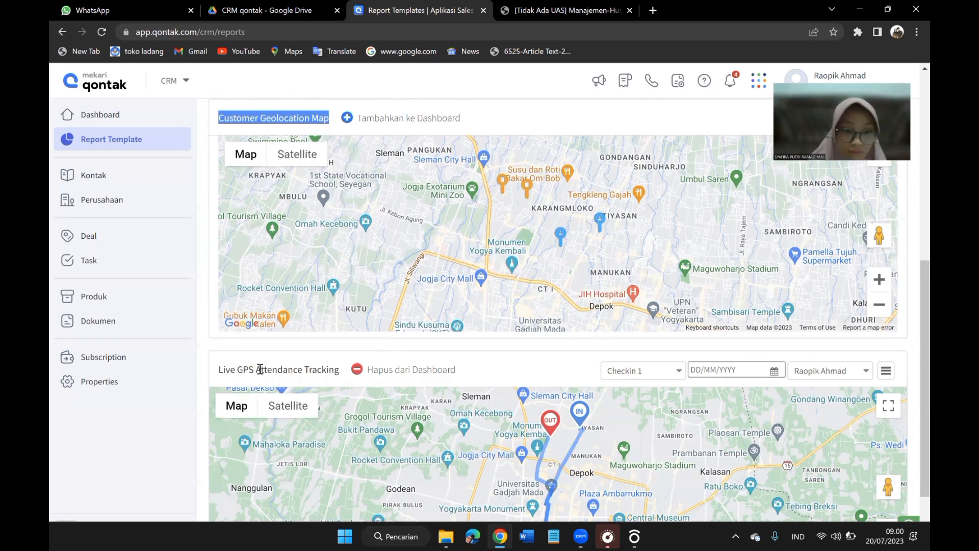
pyautogui.click(216, 372)
pyautogui.moveTo(216, 373); pyautogui.dragTo(338, 375)
pyautogui.scroll(-2, 338, 375)
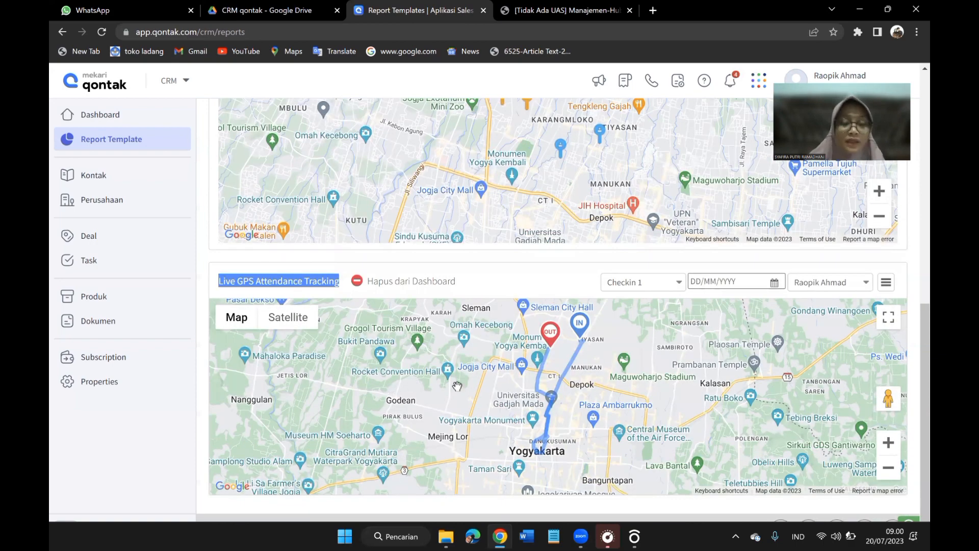
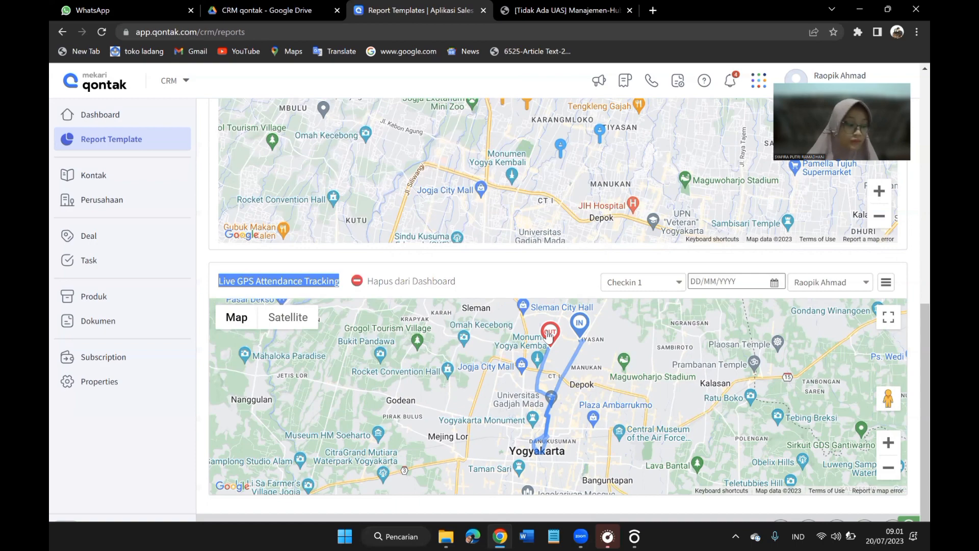
# Open the Trends report category and examine the monthly sales bars of the Customer Sales Trends report.
pyautogui.scroll(2, 514, 278)
pyautogui.scroll(8, 675, 199)
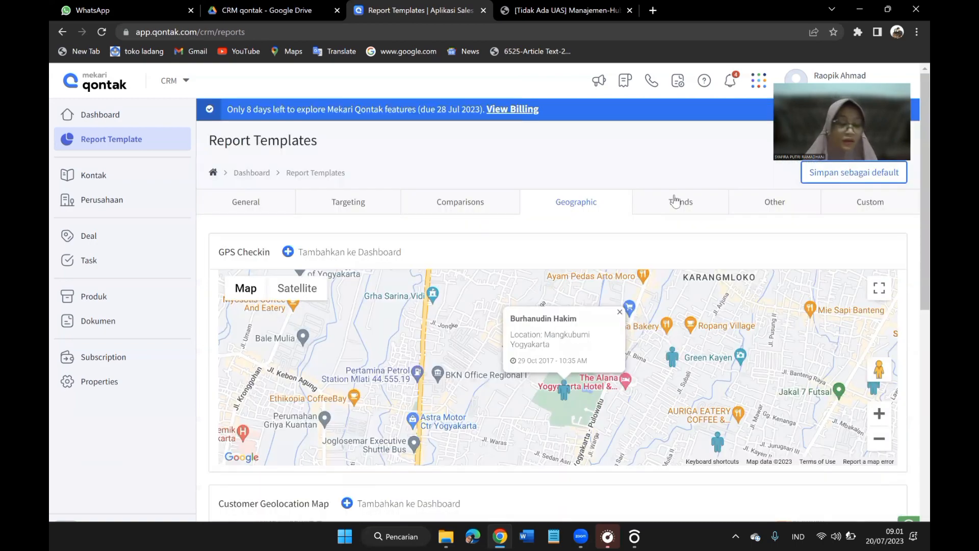
pyautogui.click(674, 201)
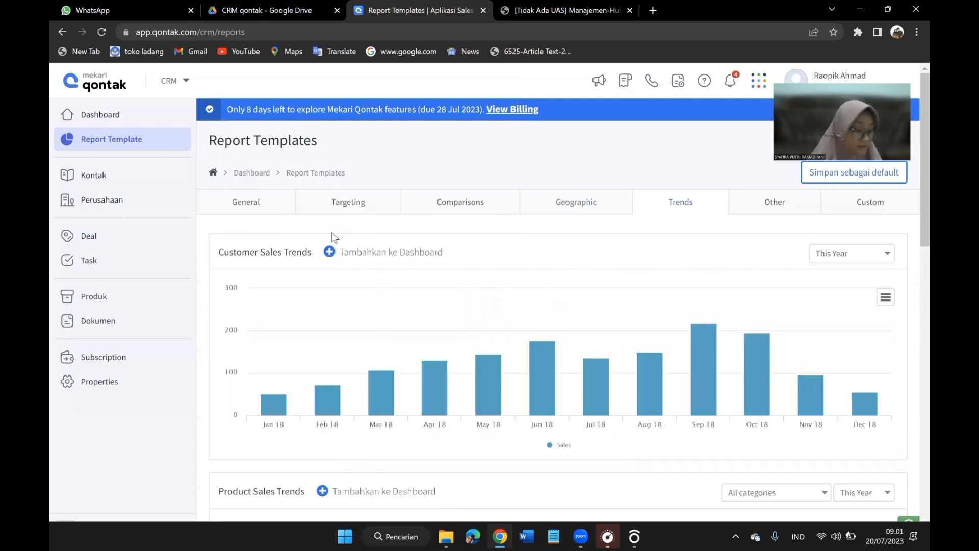
pyautogui.moveTo(220, 254); pyautogui.dragTo(317, 260)
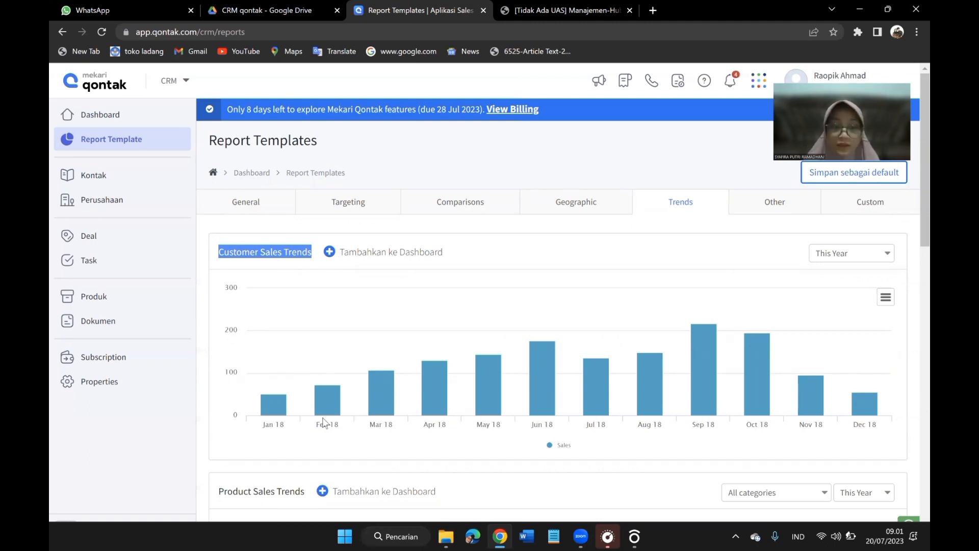
pyautogui.moveTo(289, 406)
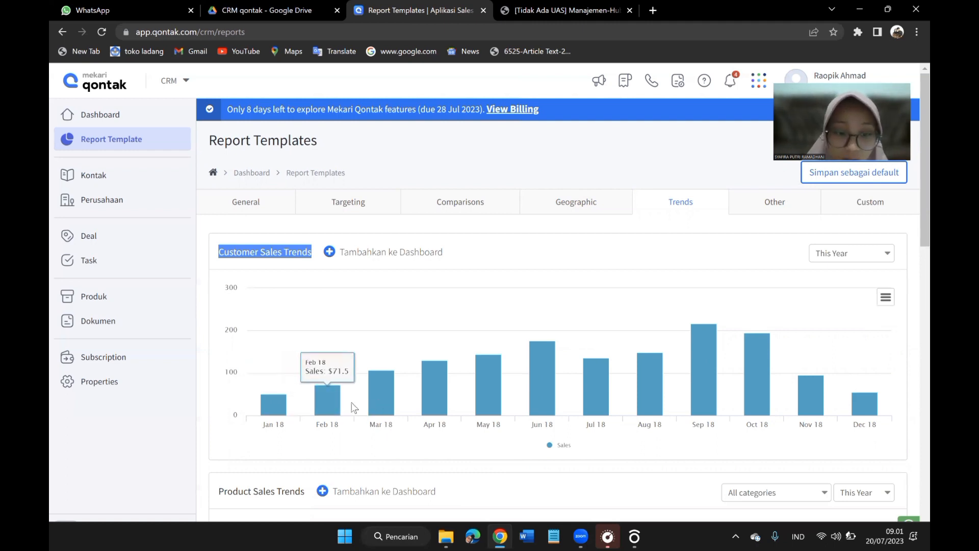
pyautogui.moveTo(342, 415)
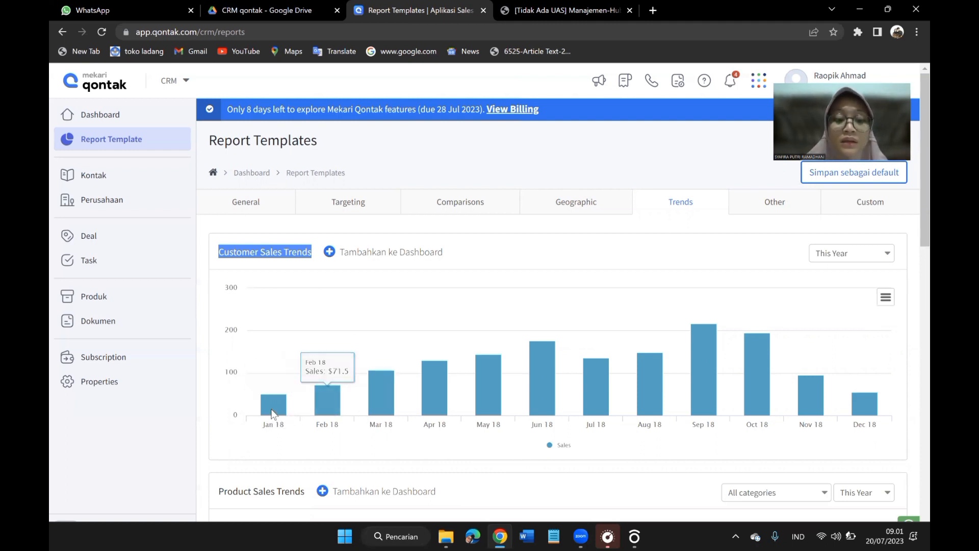
pyautogui.scroll(-3, 858, 390)
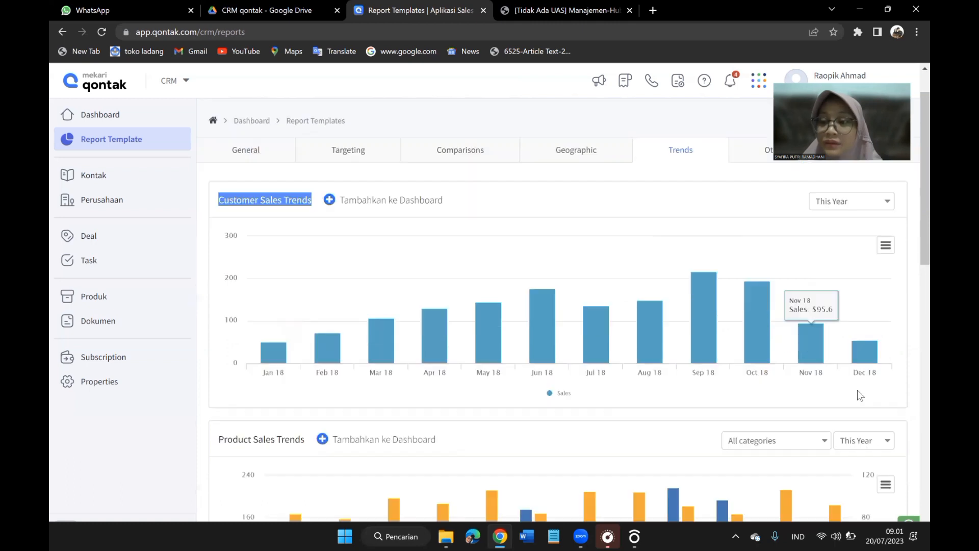
# Set the Customer Sales Trends period to 2017 and then to 2016.
pyautogui.scroll(3, 852, 298)
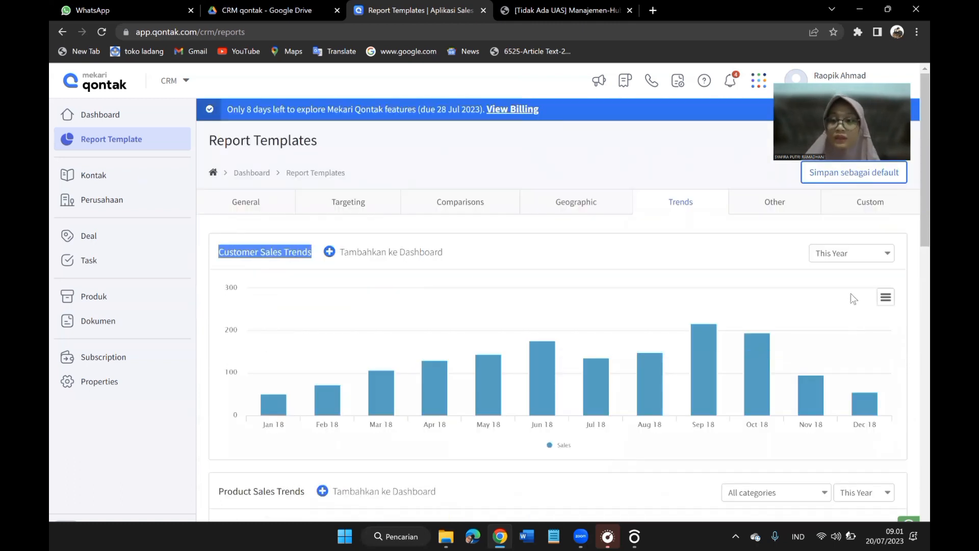
pyautogui.click(833, 253)
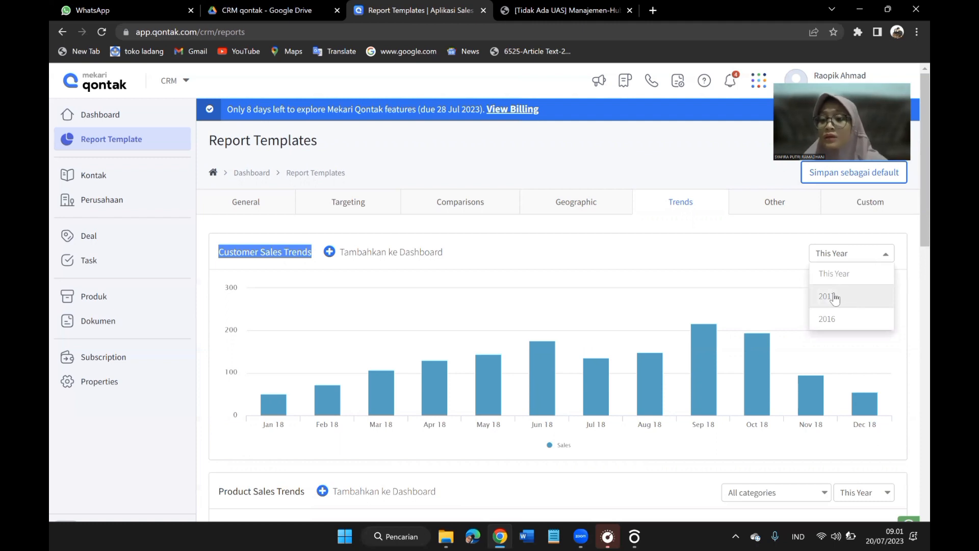
pyautogui.click(835, 296)
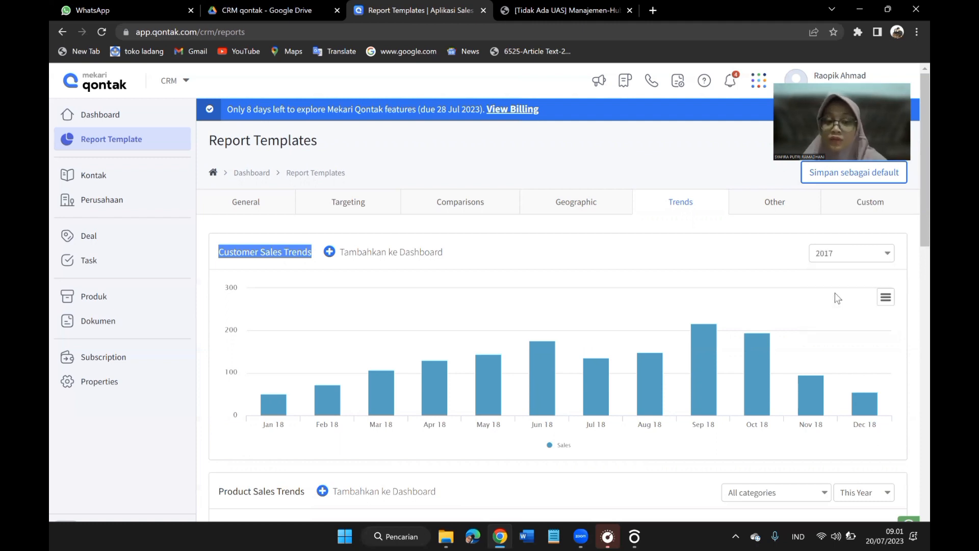
pyautogui.click(830, 264)
pyautogui.click(829, 320)
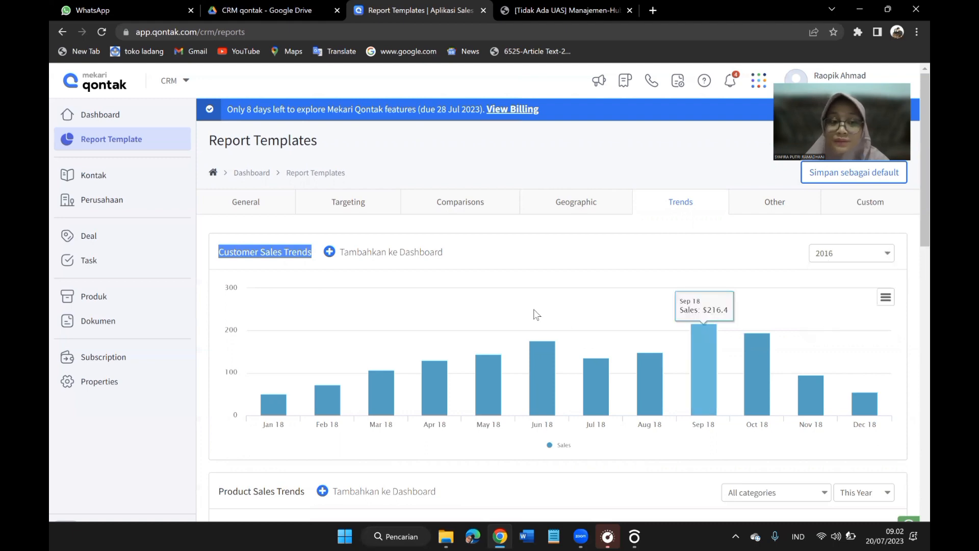
# Highlight the Product Sales Trends title and examine its monthly sales and quantity bars.
pyautogui.scroll(-4, 536, 315)
pyautogui.scroll(-2, 533, 310)
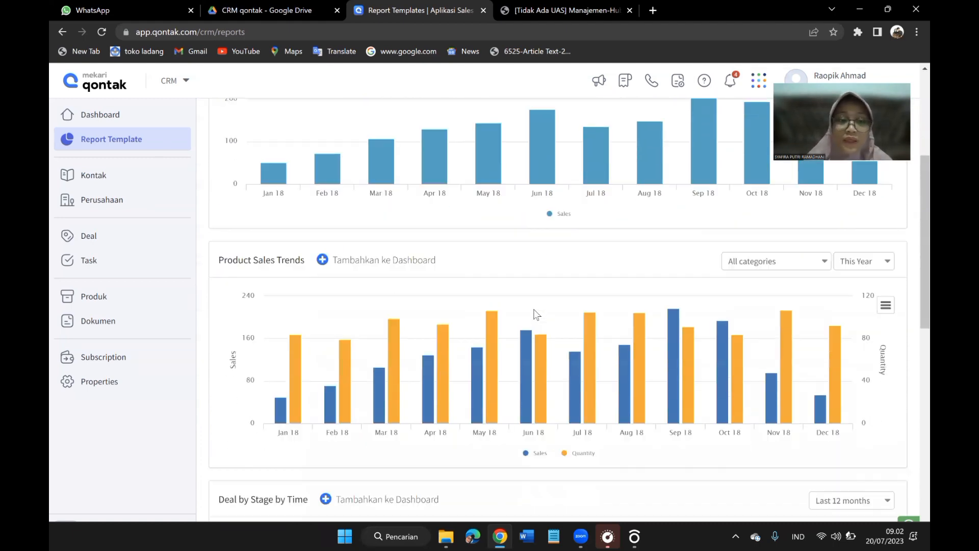
pyautogui.moveTo(219, 200); pyautogui.dragTo(307, 207)
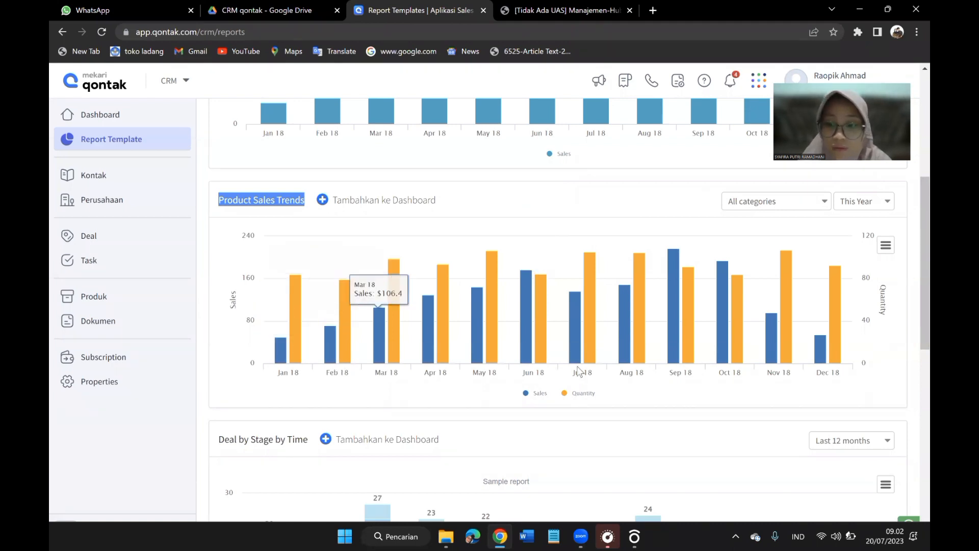
# Examine the monthly stage breakdown in the Deal by Stage by Time report.
pyautogui.scroll(-4, 711, 379)
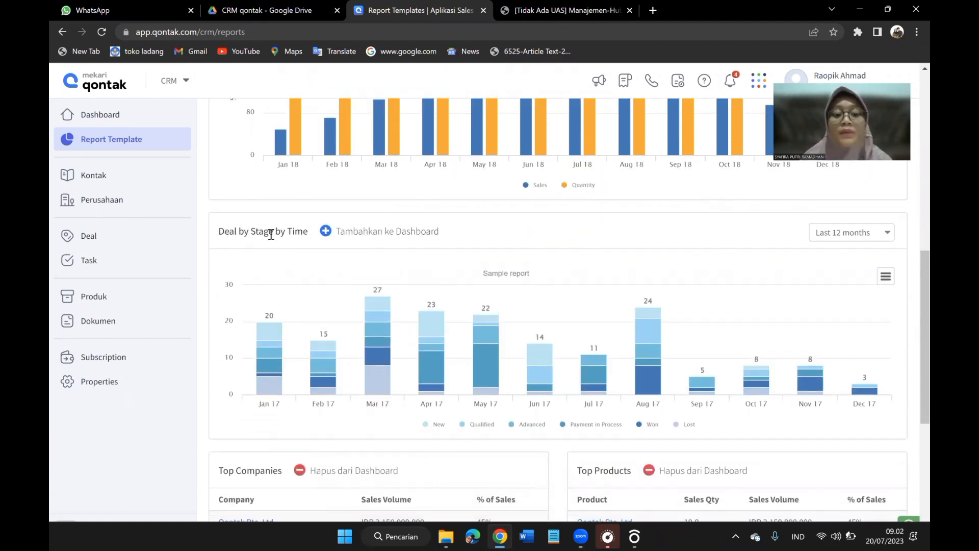
pyautogui.scroll(-1, 353, 337)
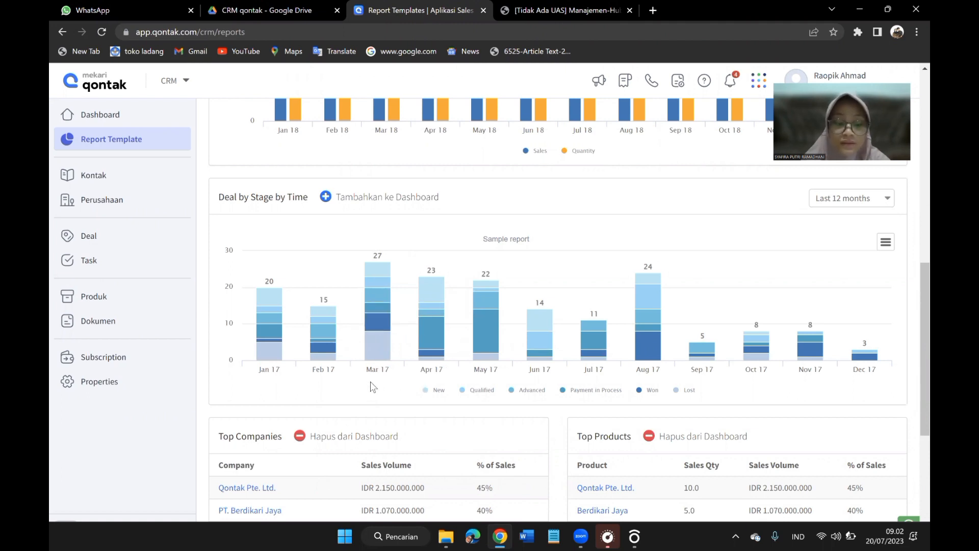
pyautogui.scroll(-1, 371, 386)
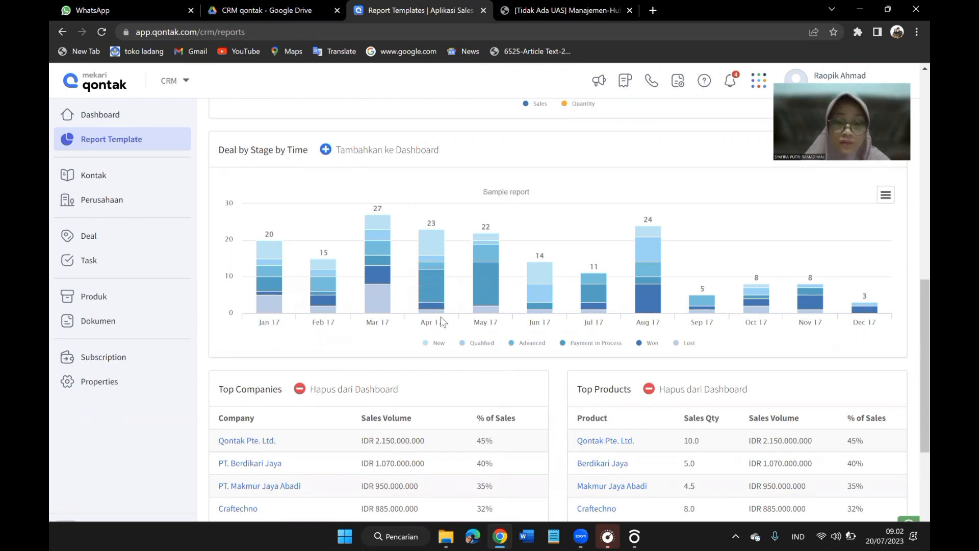
# Highlight the full Top Companies title above the table of companies by sales volume.
pyautogui.scroll(-3, 442, 320)
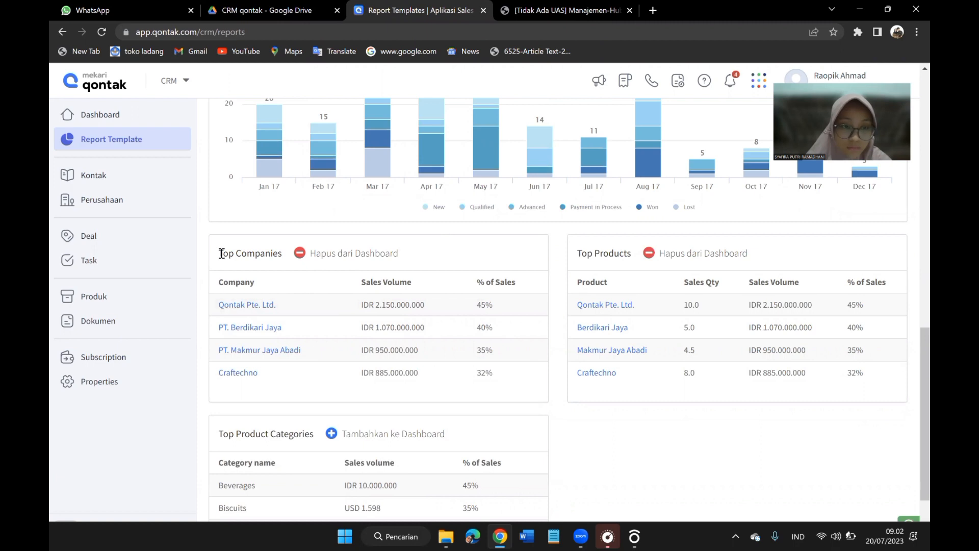
pyautogui.moveTo(222, 253); pyautogui.dragTo(282, 257)
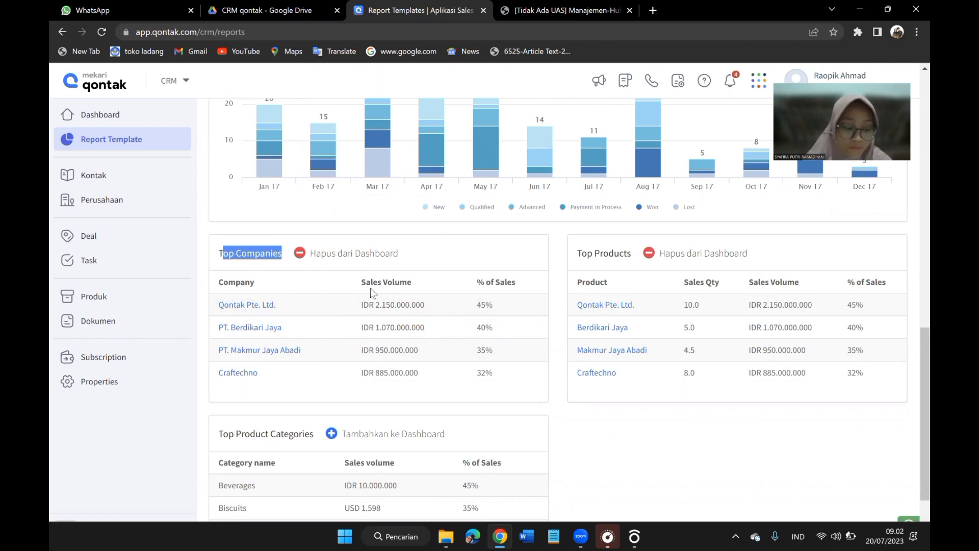
pyautogui.click(222, 253)
pyautogui.moveTo(219, 253); pyautogui.dragTo(285, 263)
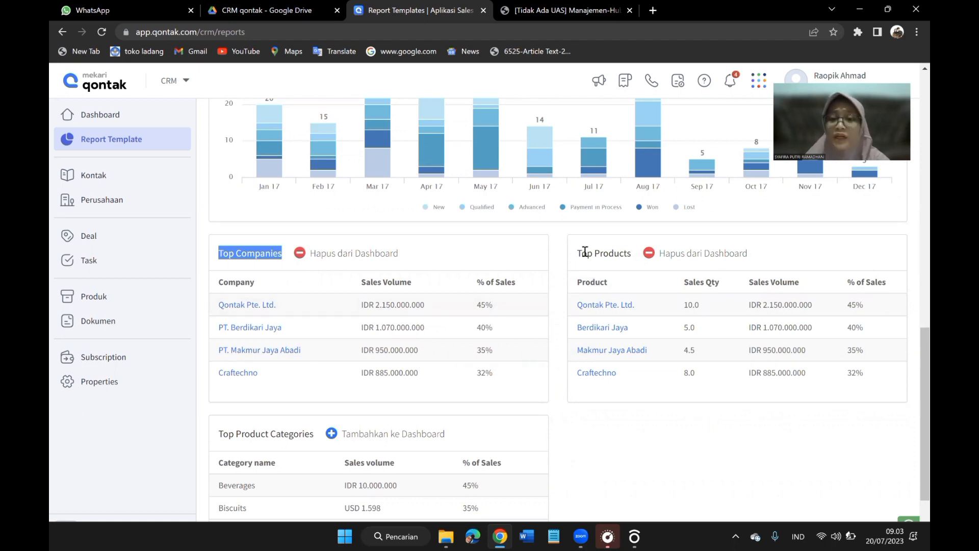
# Highlight the Top Products title and look back at the Deal by Stage by Time chart.
pyautogui.moveTo(576, 254); pyautogui.dragTo(628, 254)
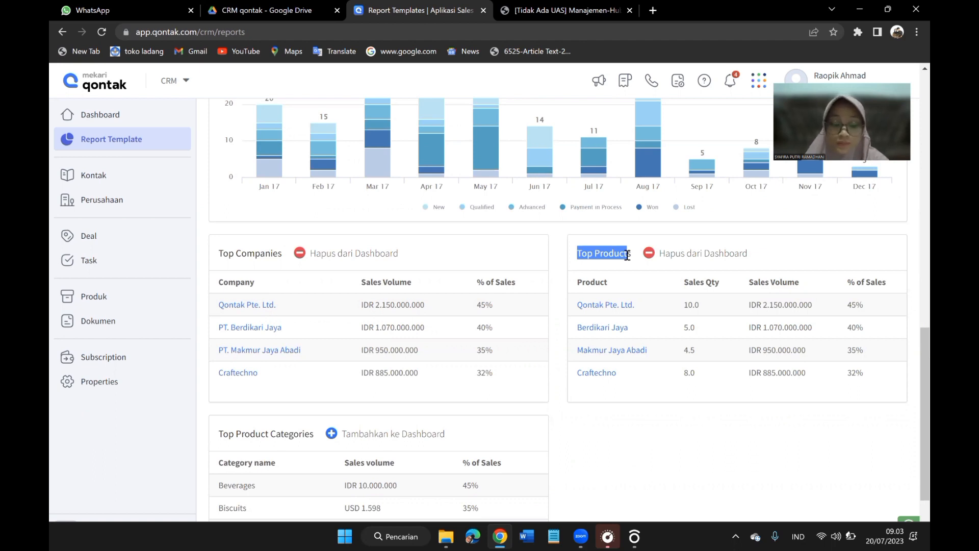
pyautogui.scroll(-2, 628, 255)
pyautogui.scroll(5, 628, 255)
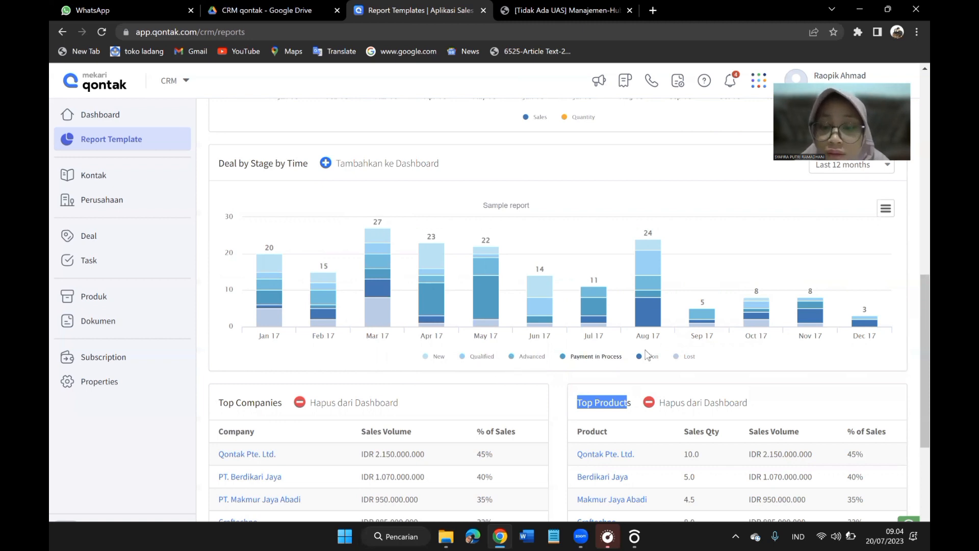
# Highlight the Top Product Categories title and its Category name and Sales volume column headings one after another.
pyautogui.scroll(-5, 504, 355)
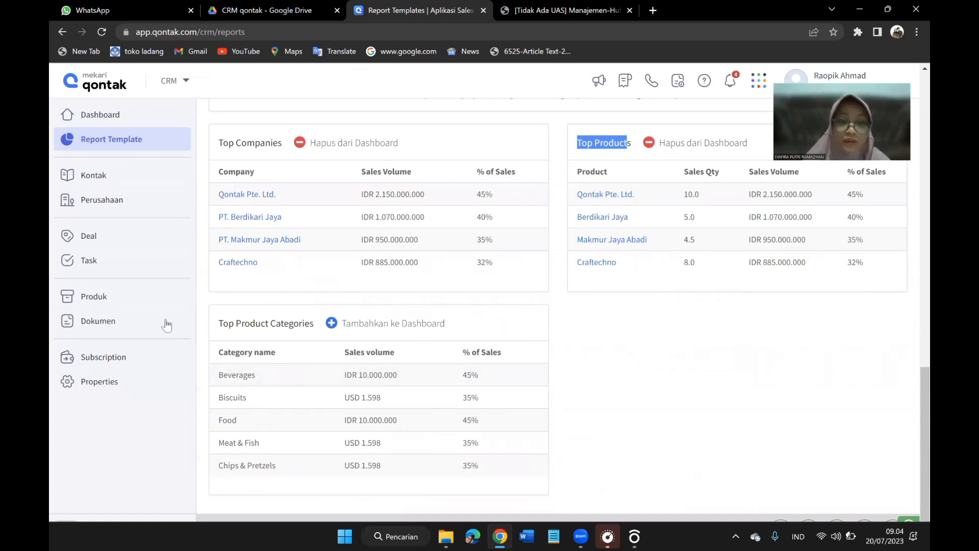
pyautogui.moveTo(228, 323); pyautogui.dragTo(316, 326)
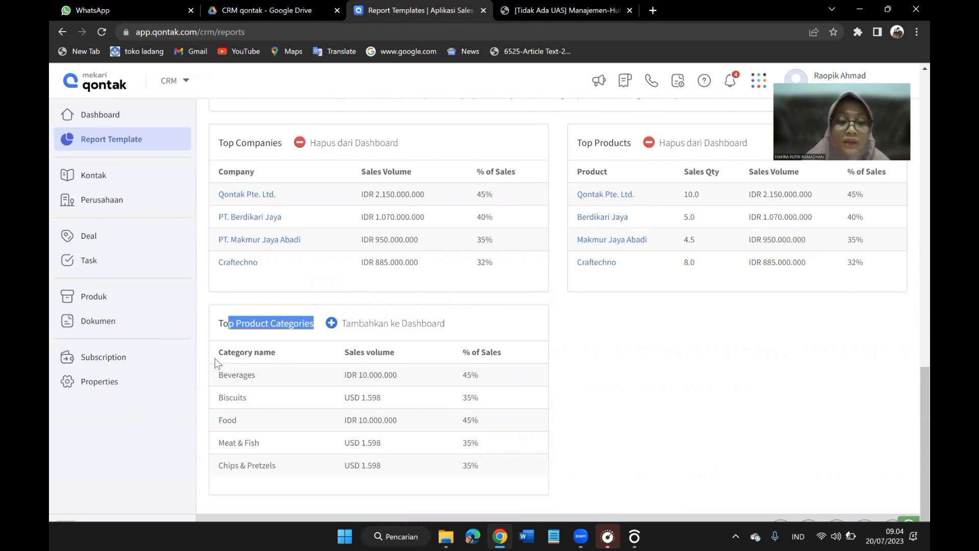
pyautogui.moveTo(218, 352); pyautogui.dragTo(292, 351)
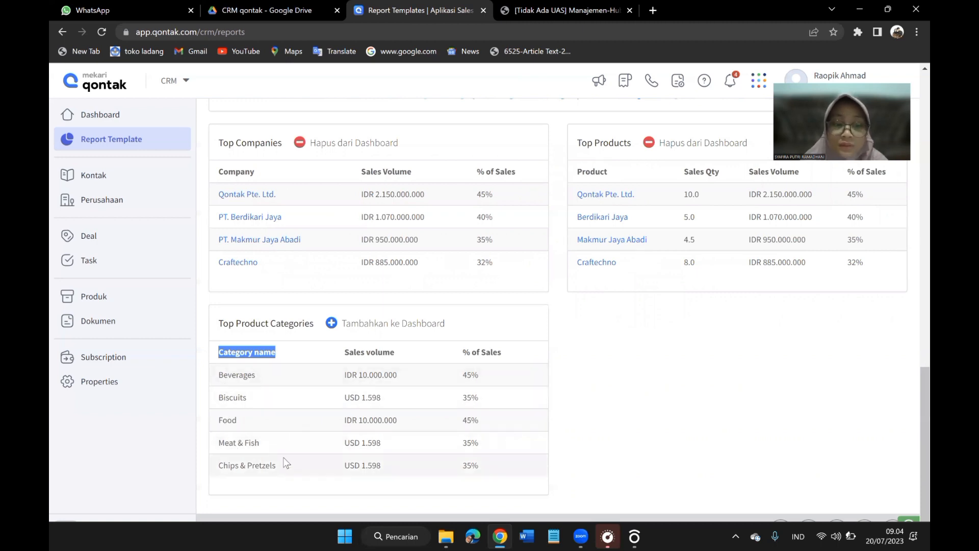
pyautogui.moveTo(345, 352); pyautogui.dragTo(400, 355)
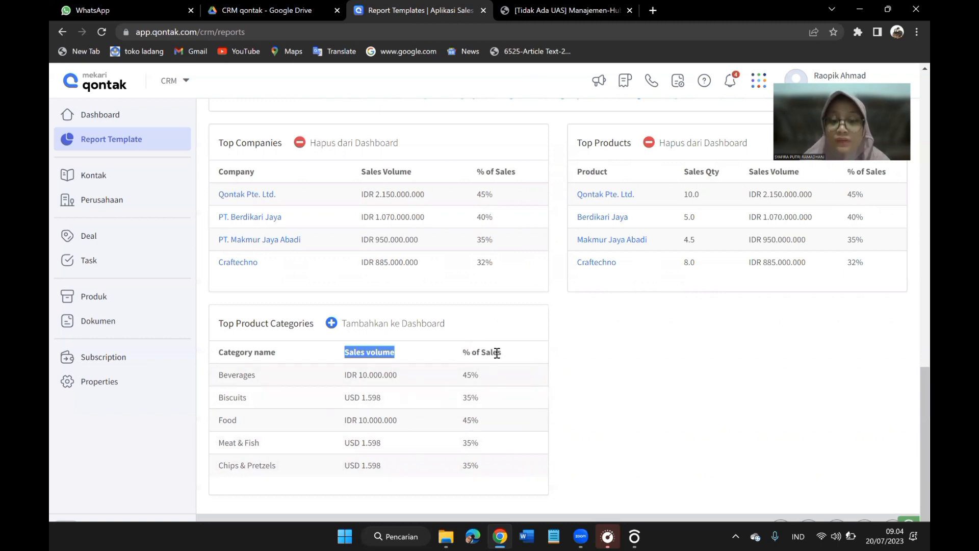
# Open the Other report category and highlight the Achievement by User by Time title.
pyautogui.scroll(5, 497, 353)
pyautogui.scroll(6, 497, 353)
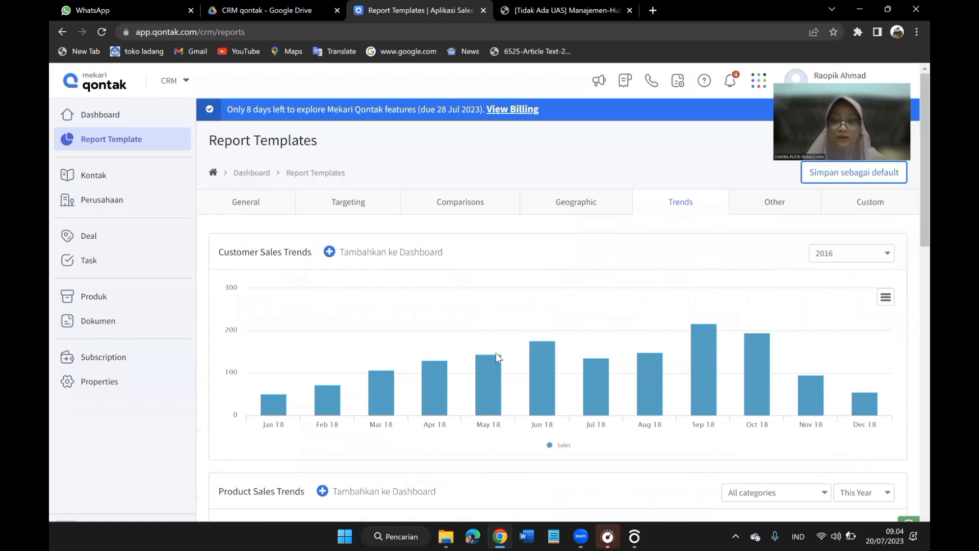
pyautogui.click(761, 210)
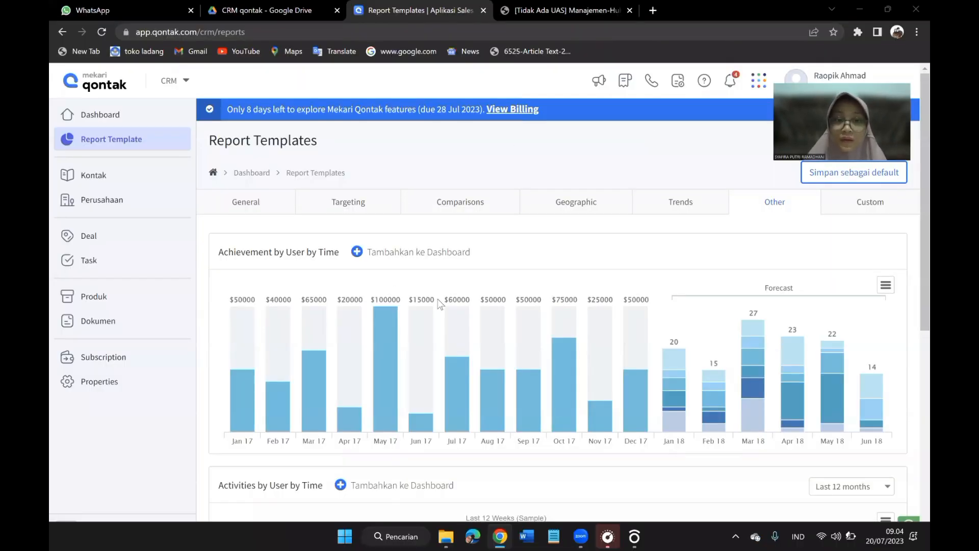
pyautogui.scroll(-1, 440, 304)
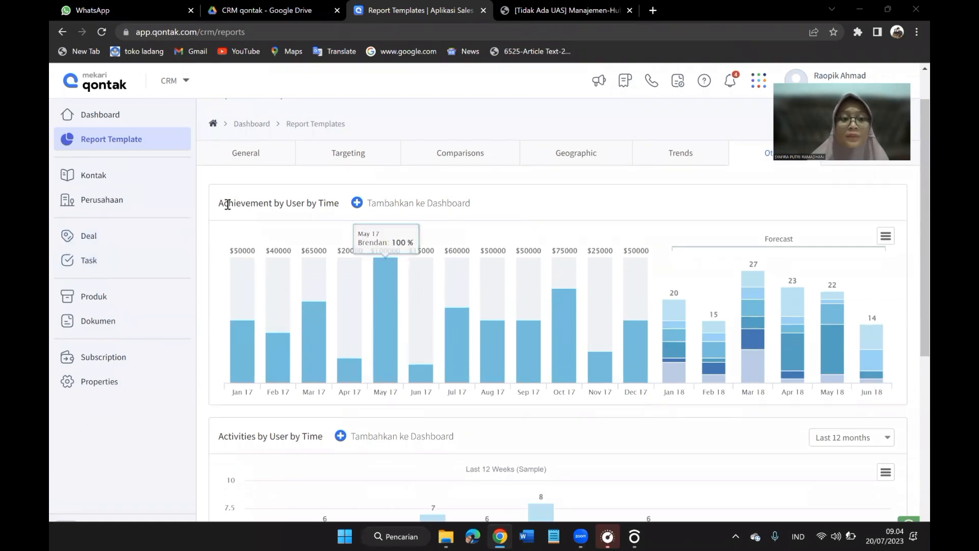
pyautogui.moveTo(270, 210); pyautogui.dragTo(346, 217)
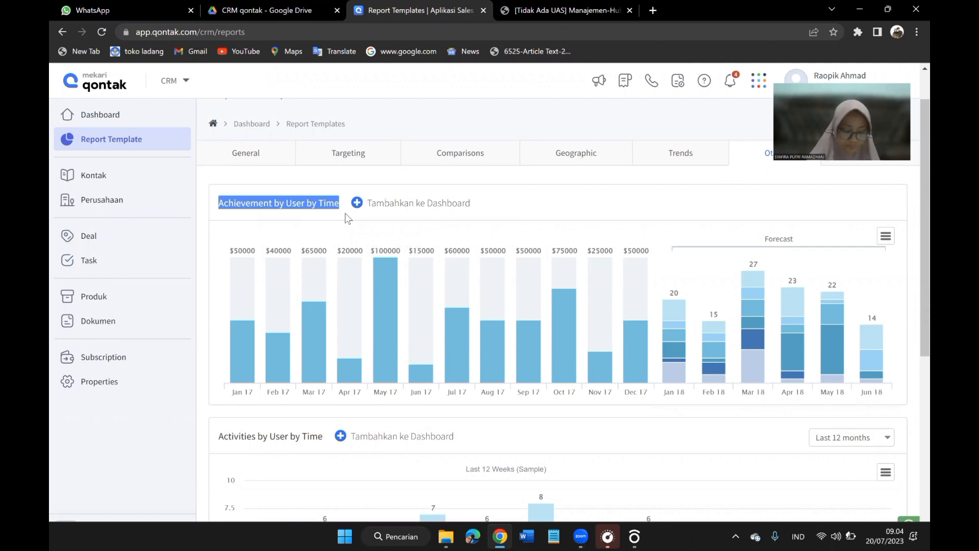
# Examine the monthly percentages and the forecast bars in the Achievement by User by Time chart.
pyautogui.moveTo(247, 334)
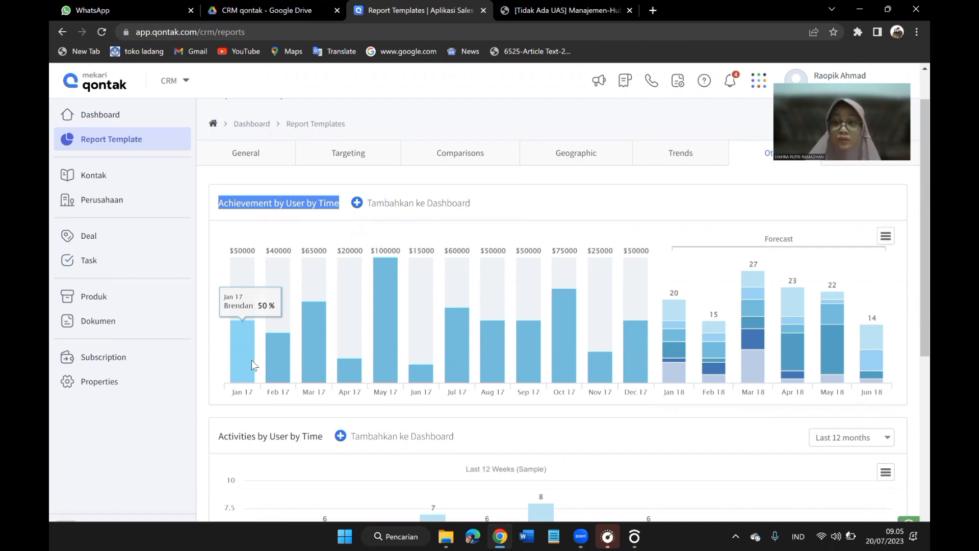
pyautogui.moveTo(350, 359)
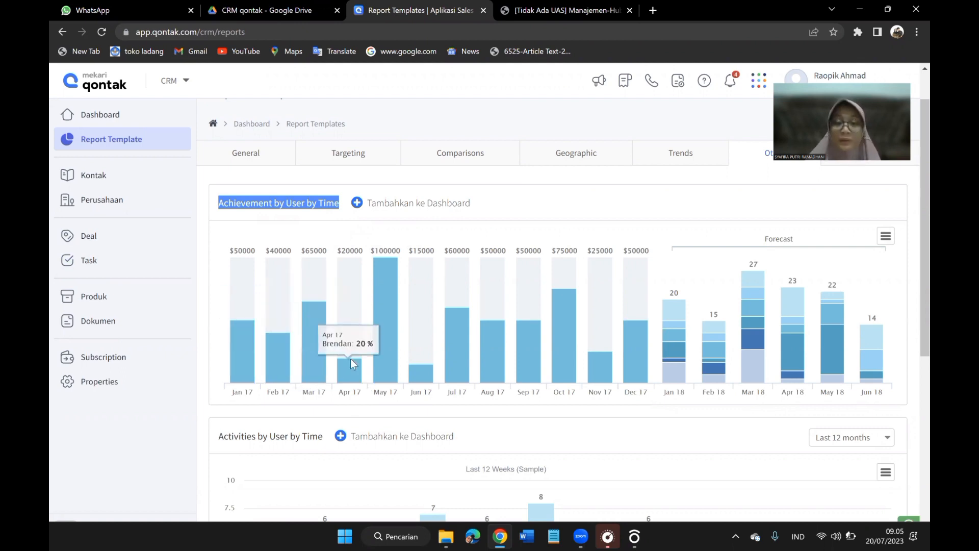
pyautogui.moveTo(396, 345)
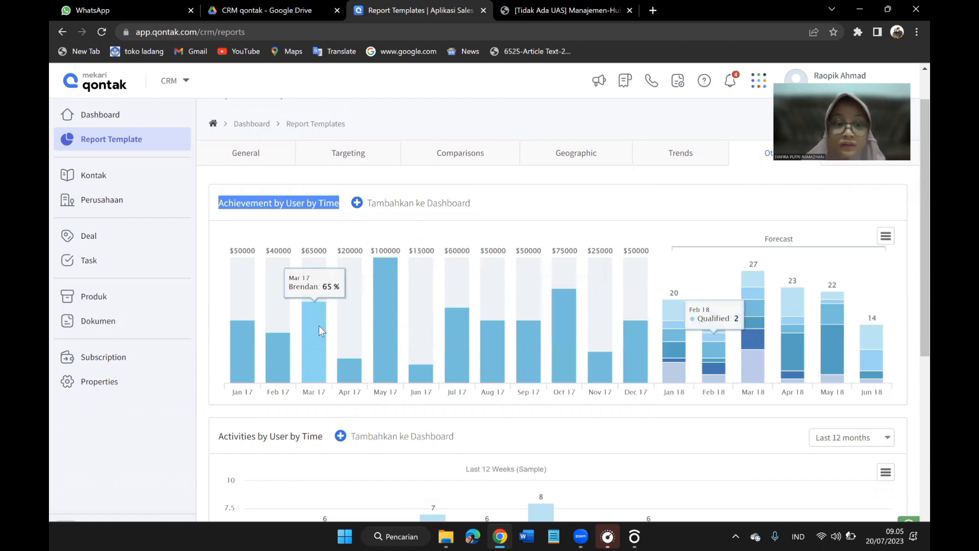
# Highlight the Activities by User by Time title, examine its weekly bars and bring the Task Completed by Project report into view.
pyautogui.scroll(-1, 319, 327)
pyautogui.scroll(-3, 320, 327)
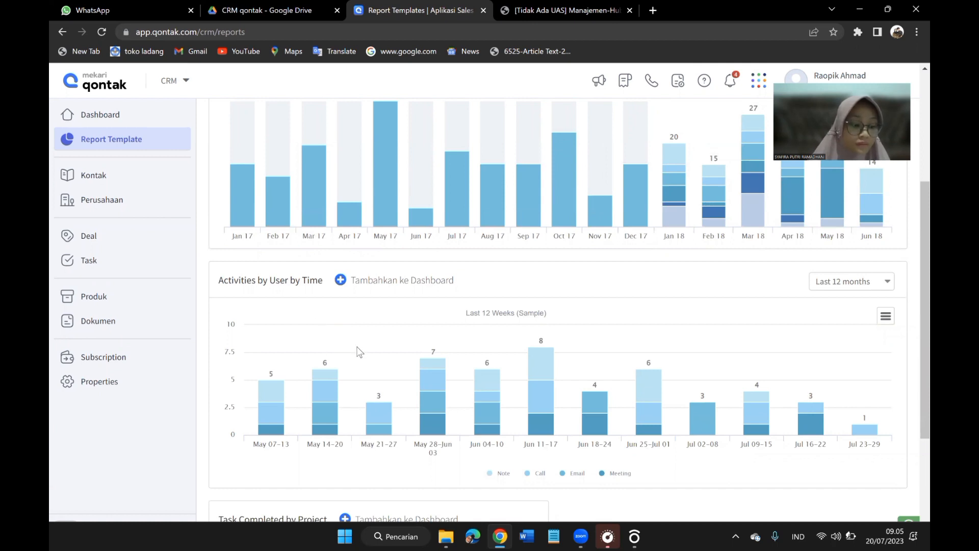
pyautogui.scroll(2, 341, 353)
pyautogui.scroll(-3, 352, 352)
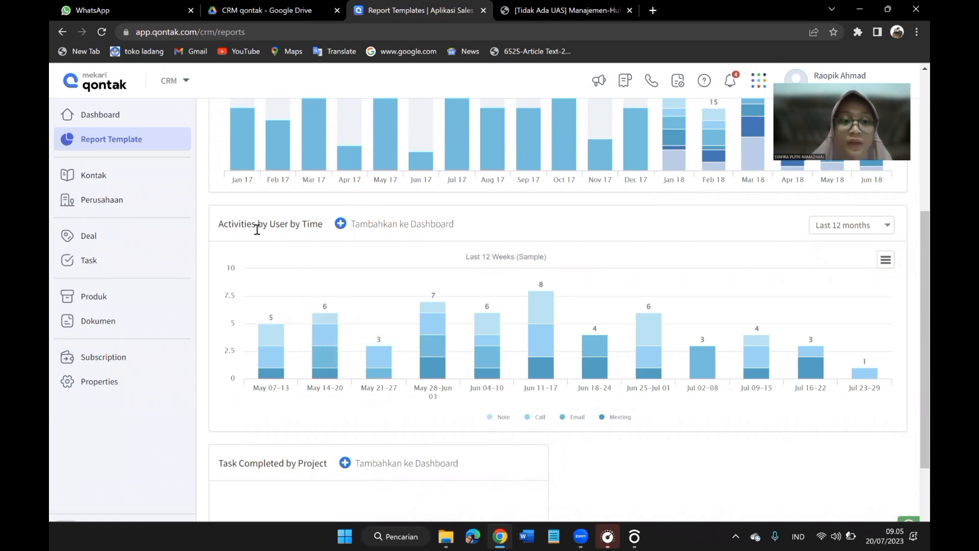
pyautogui.moveTo(217, 227); pyautogui.dragTo(338, 234)
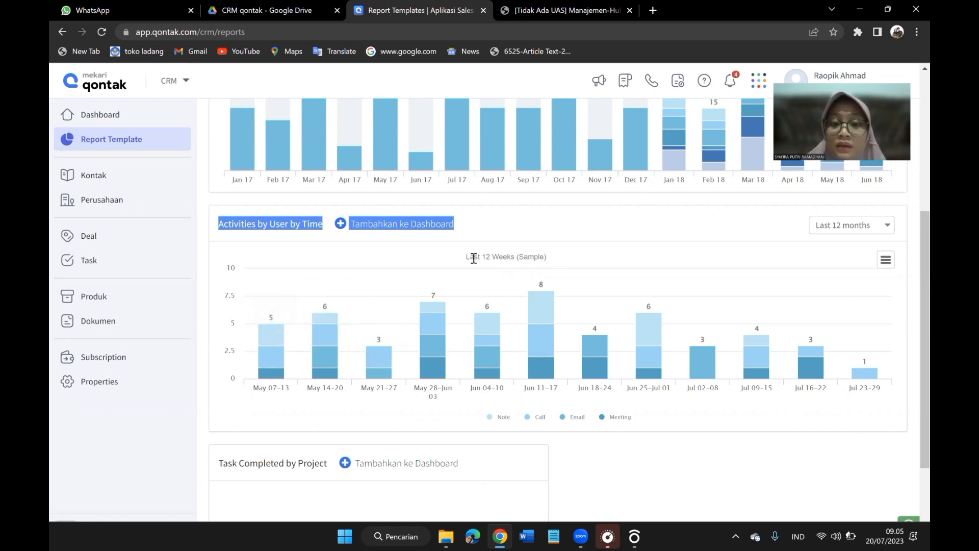
pyautogui.scroll(-3, 607, 424)
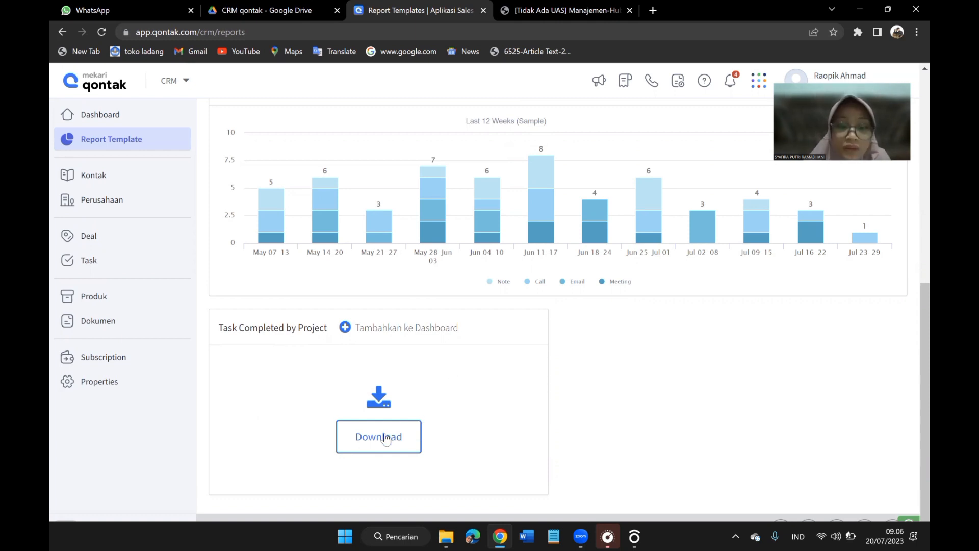
# Open the Custom report category and look over its What's in it overview.
pyautogui.scroll(3, 650, 341)
pyautogui.scroll(5, 650, 341)
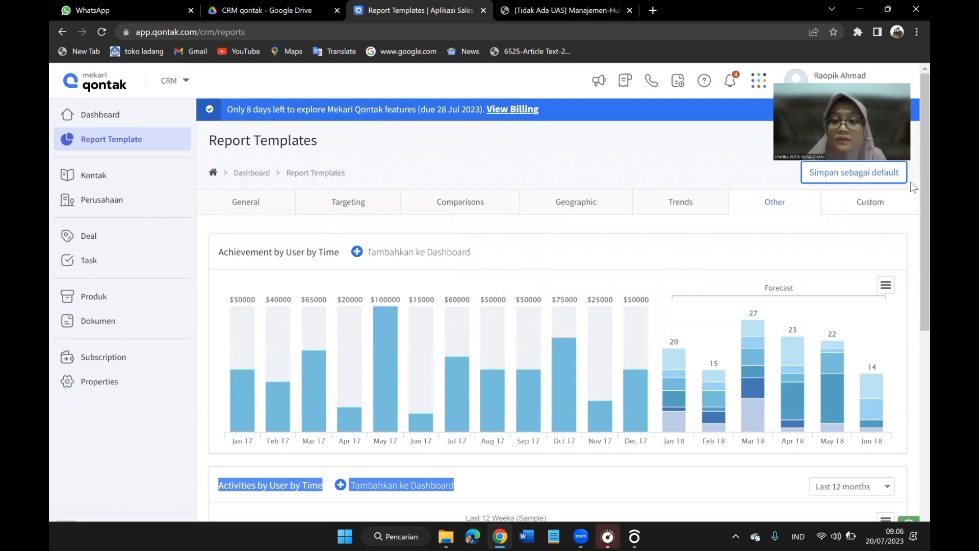
pyautogui.click(836, 207)
pyautogui.scroll(-10, 602, 331)
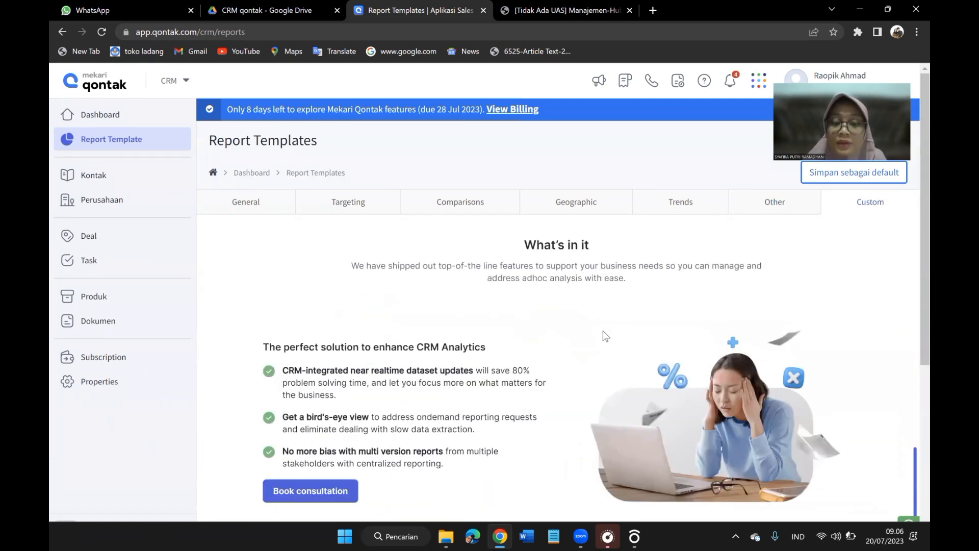
pyautogui.scroll(10, 605, 335)
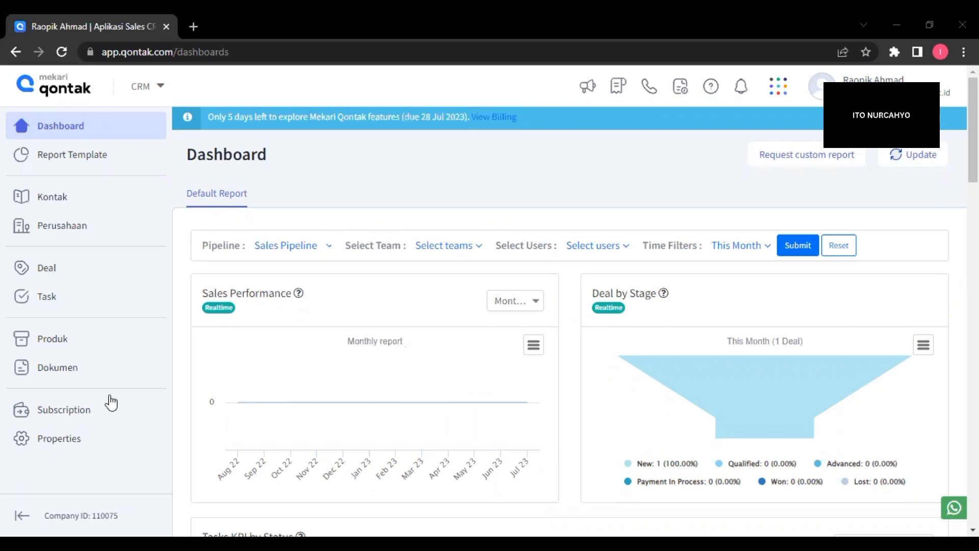
# Open the document templates and preview the Sample Quotation (by Qontak.com) spreadsheet from its header to its terms section.
pyautogui.click(69, 378)
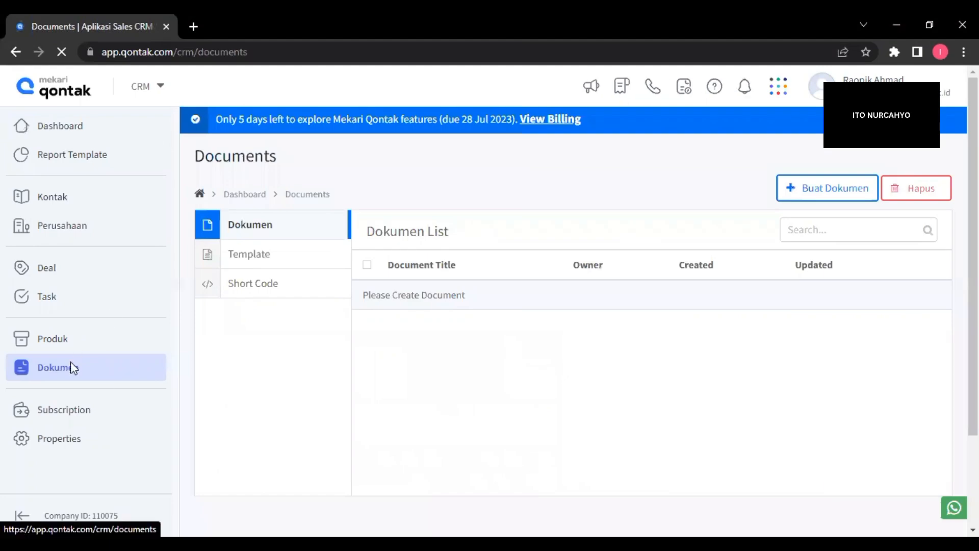
pyautogui.click(248, 264)
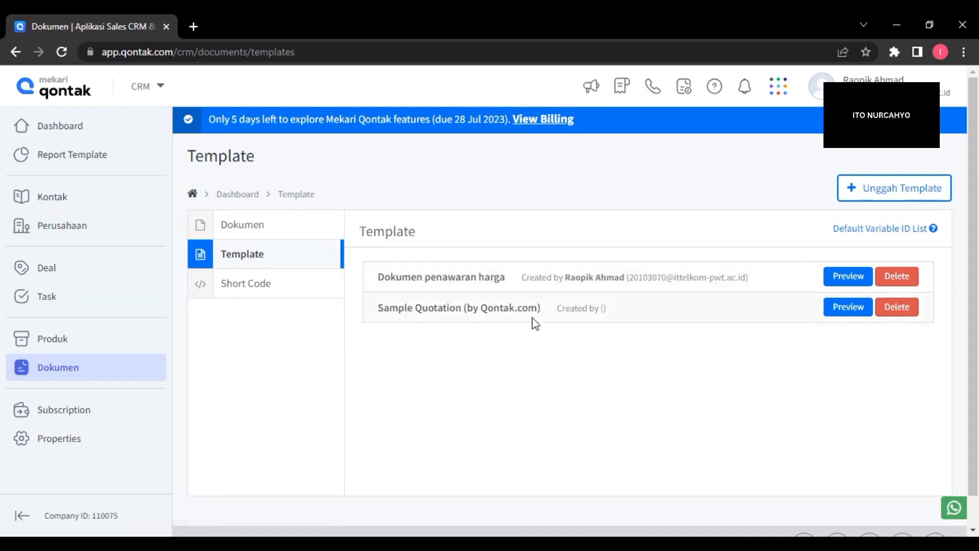
pyautogui.click(848, 306)
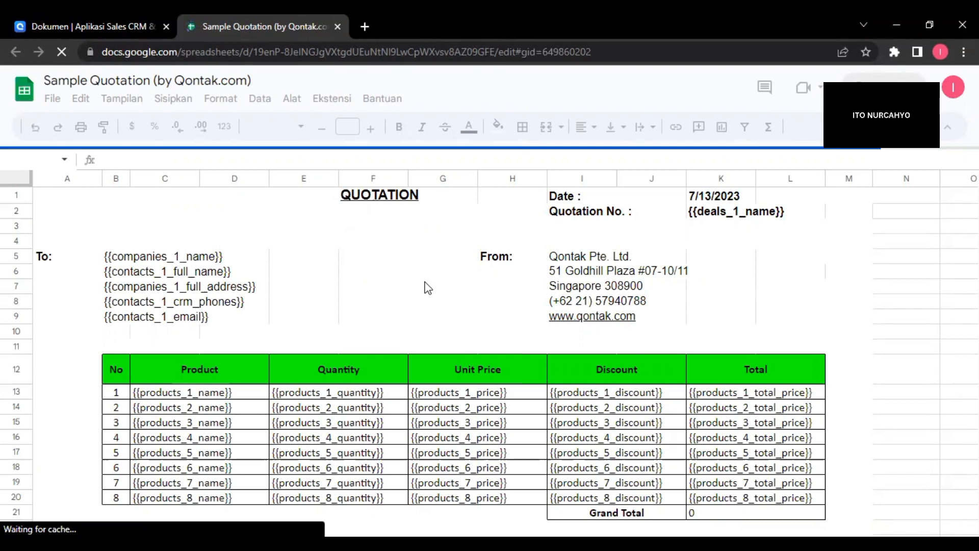
pyautogui.scroll(-3, 427, 288)
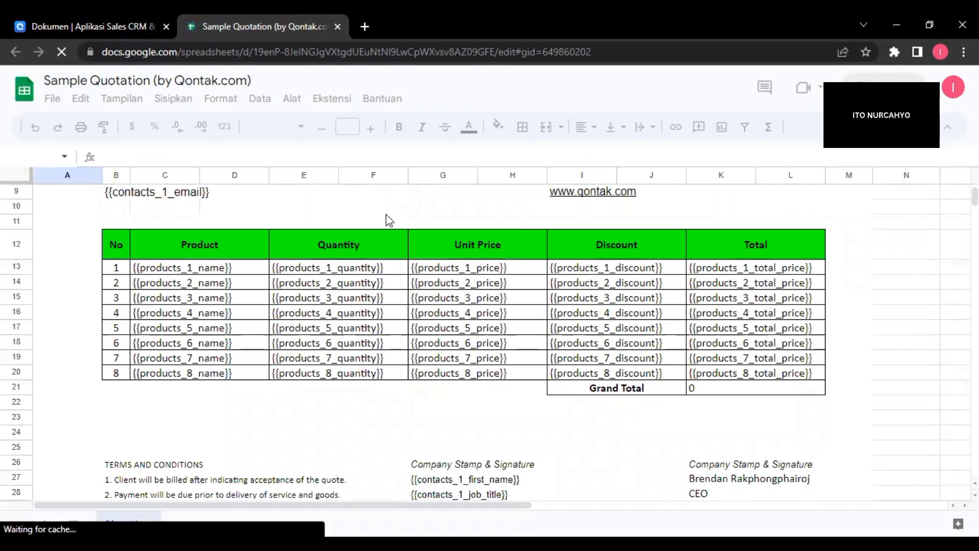
pyautogui.scroll(3, 426, 209)
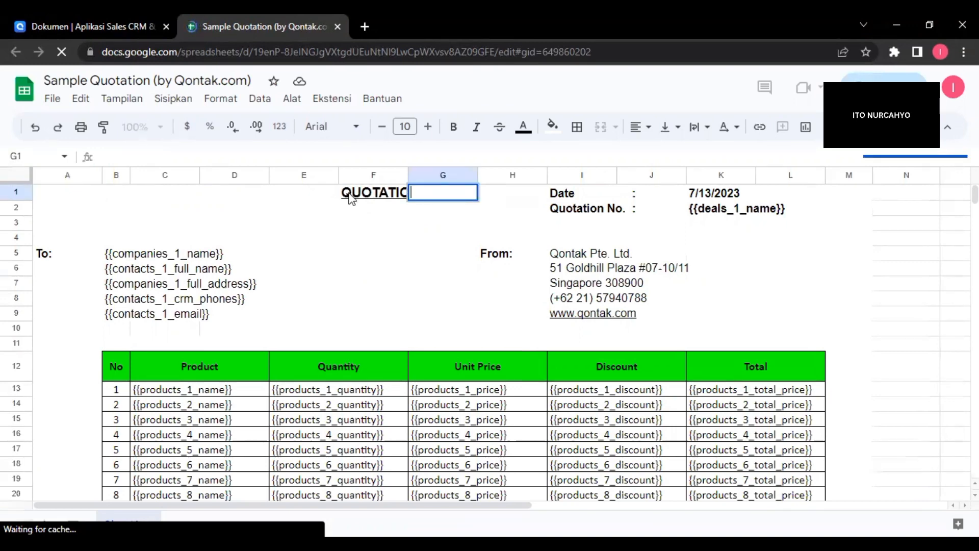
# Replace the QUOTATION title in cell F1 with "PENAWARAN HARGA".
pyautogui.click(351, 198)
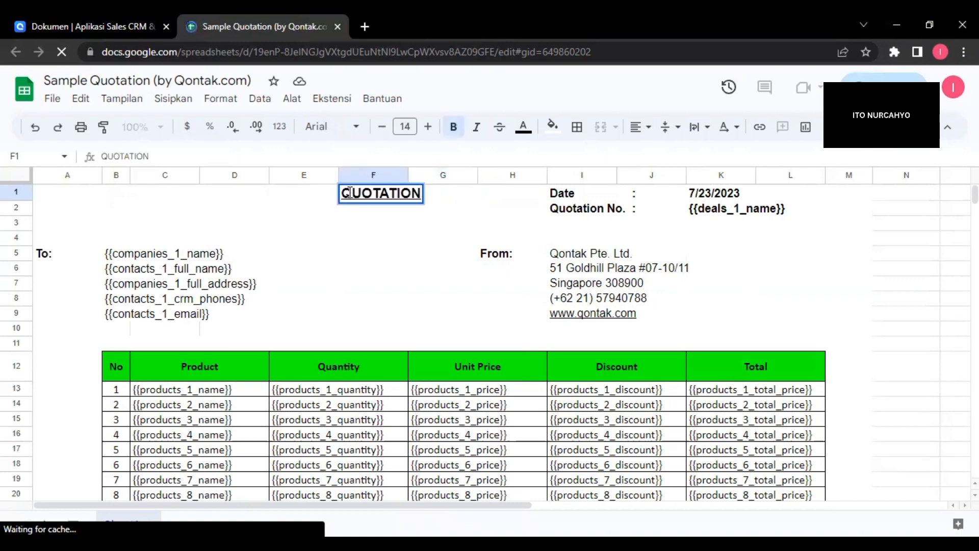
pyautogui.press('BackSpace')
pyautogui.press('BackSpace')
pyautogui.press('BackSpace')
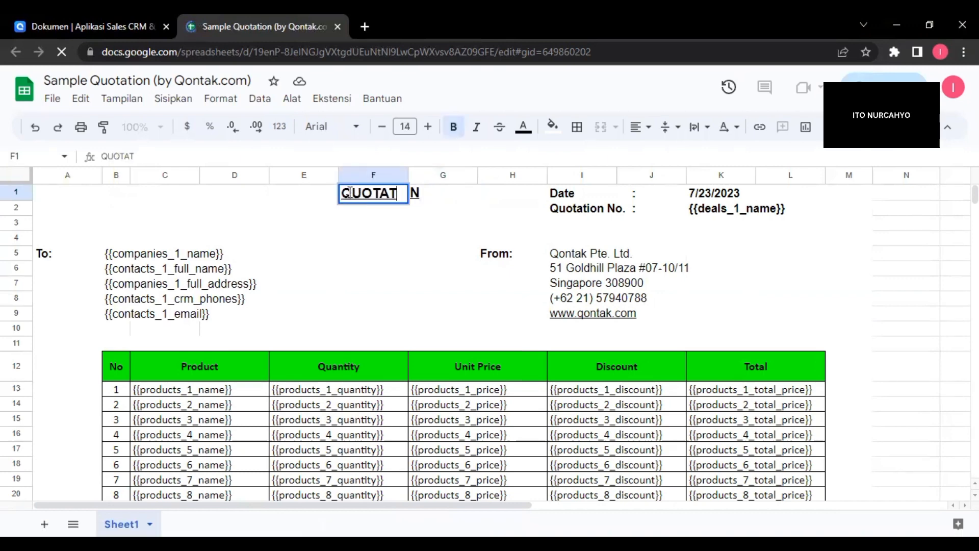
pyautogui.press('BackSpace')
pyautogui.press('BackSpace')
pyautogui.press('BackSpace')
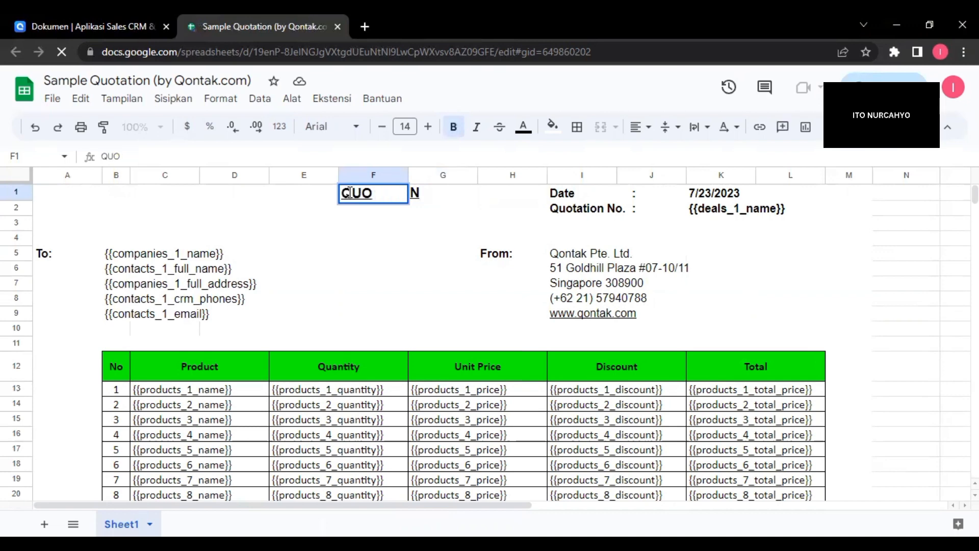
pyautogui.press('BackSpace')
pyautogui.press('BackSpace')
pyautogui.press('BackSpace')
pyautogui.write('P')
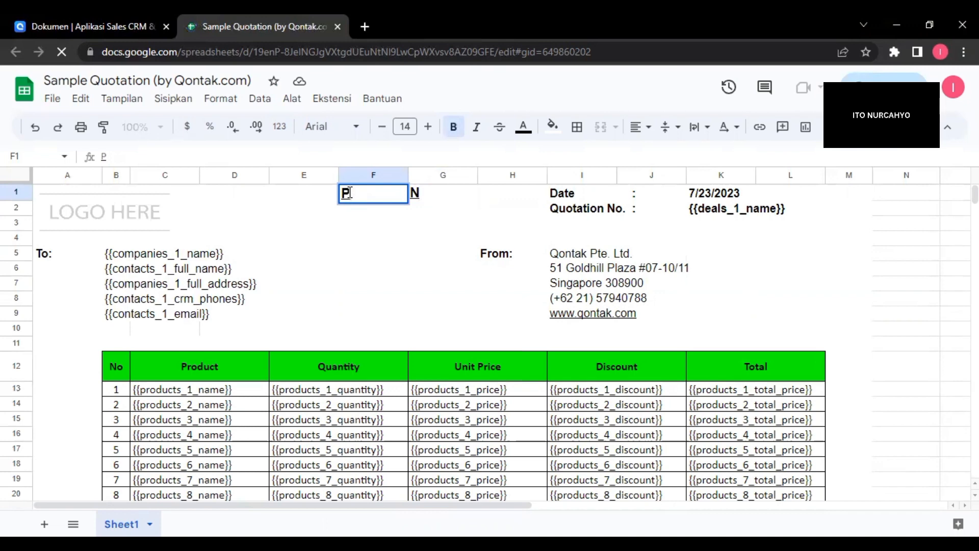
pyautogui.write('EN')
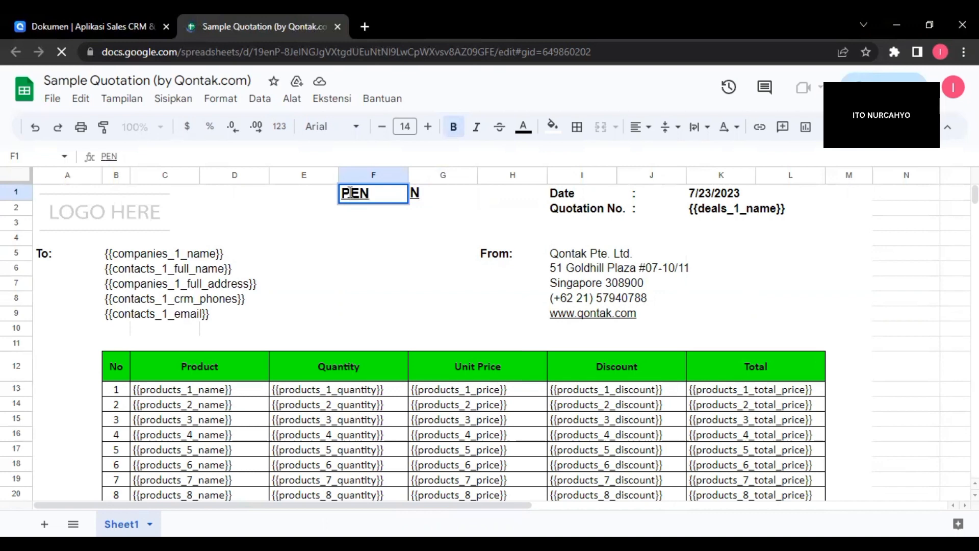
pyautogui.write('AWARN')
pyautogui.press('Left')
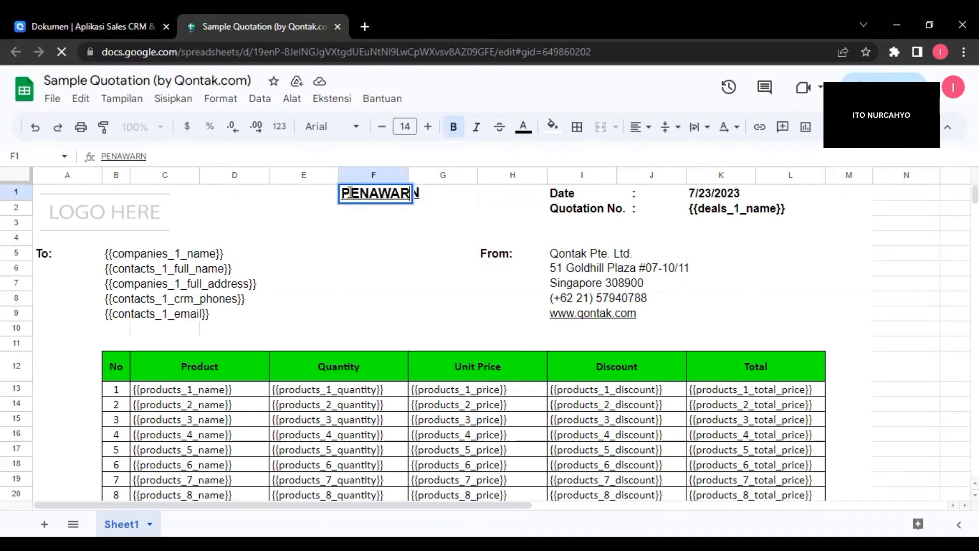
pyautogui.write('A')
pyautogui.press('Right')
pyautogui.write('HARGA')
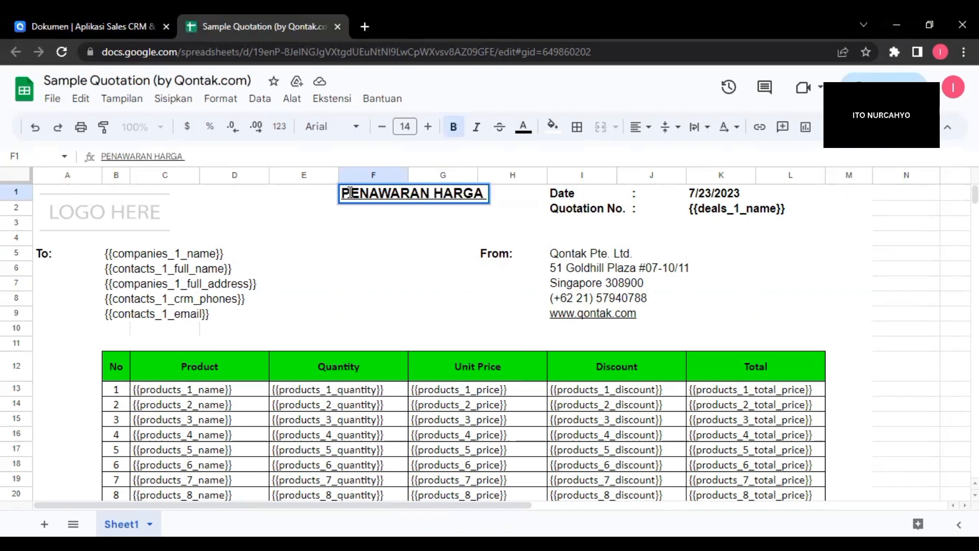
pyautogui.click(402, 225)
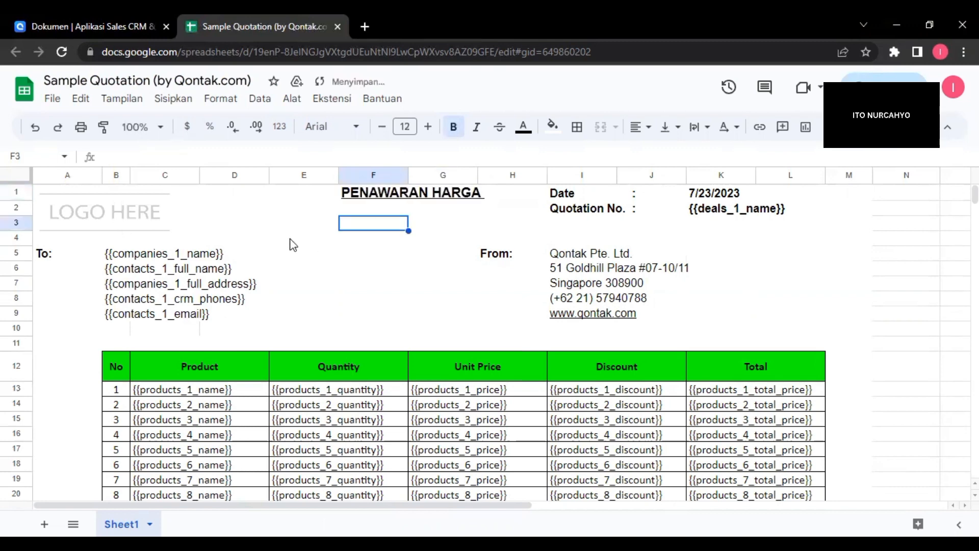
# Examine the quotation template's company and contact placeholders, product table and Grand Total row.
pyautogui.click(413, 269)
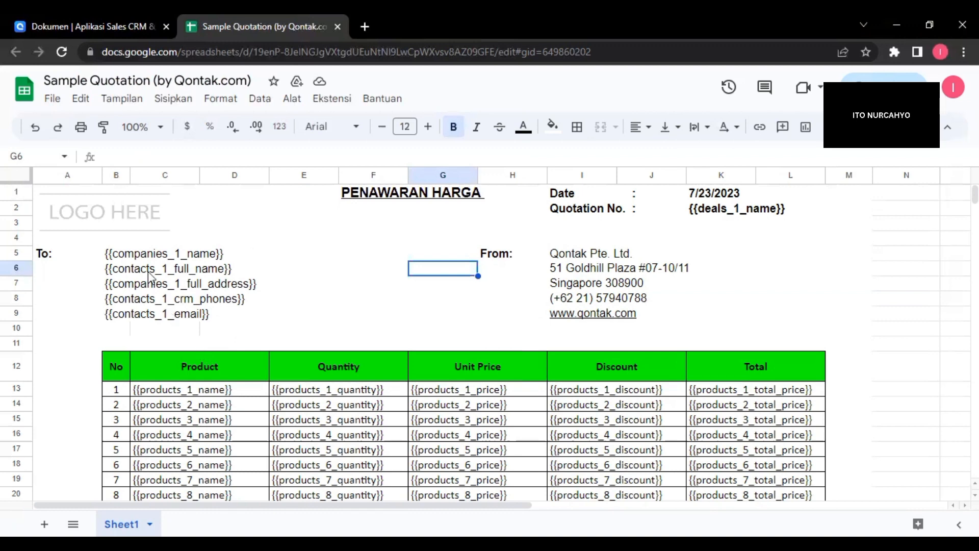
pyautogui.scroll(-2, 278, 371)
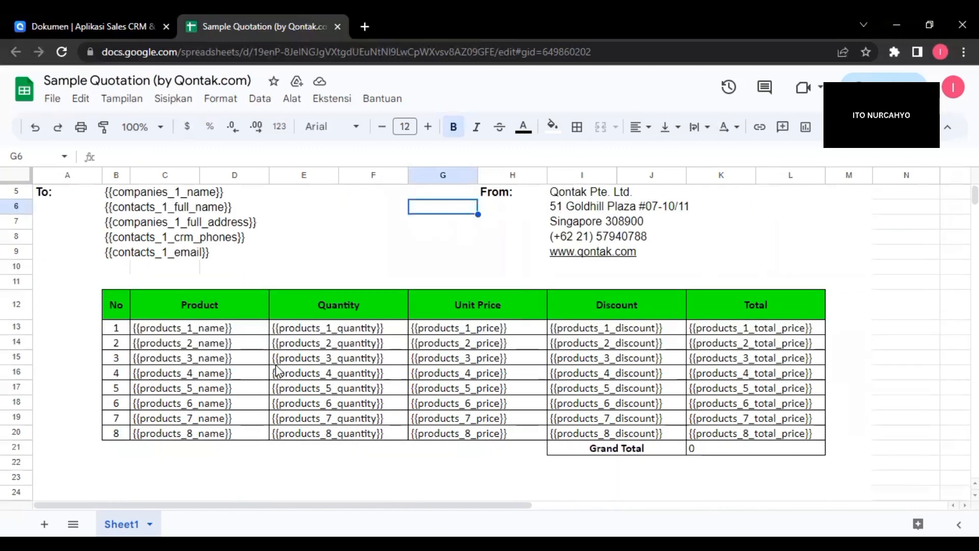
pyautogui.scroll(-2, 277, 370)
pyautogui.scroll(4, 277, 371)
pyautogui.scroll(-3, 277, 371)
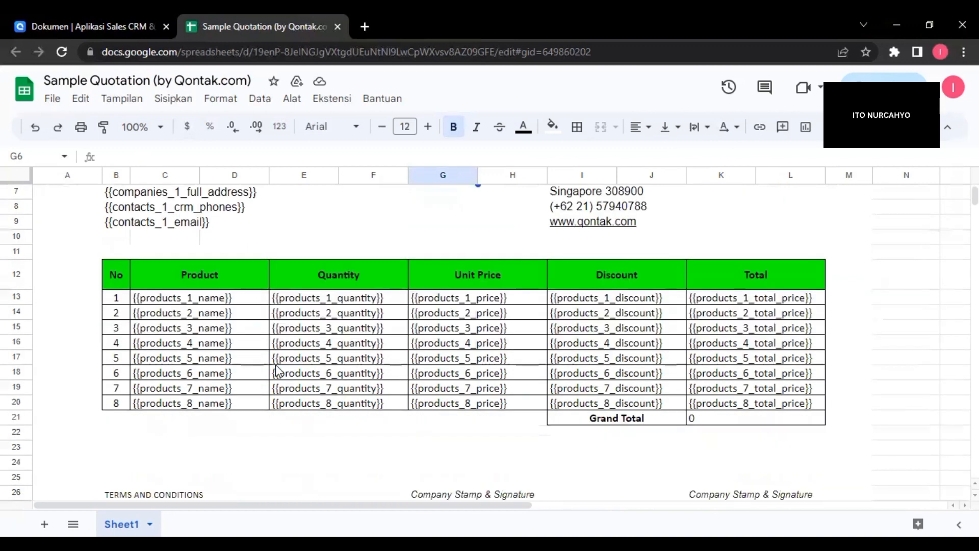
pyautogui.scroll(3, 295, 338)
pyautogui.click(361, 315)
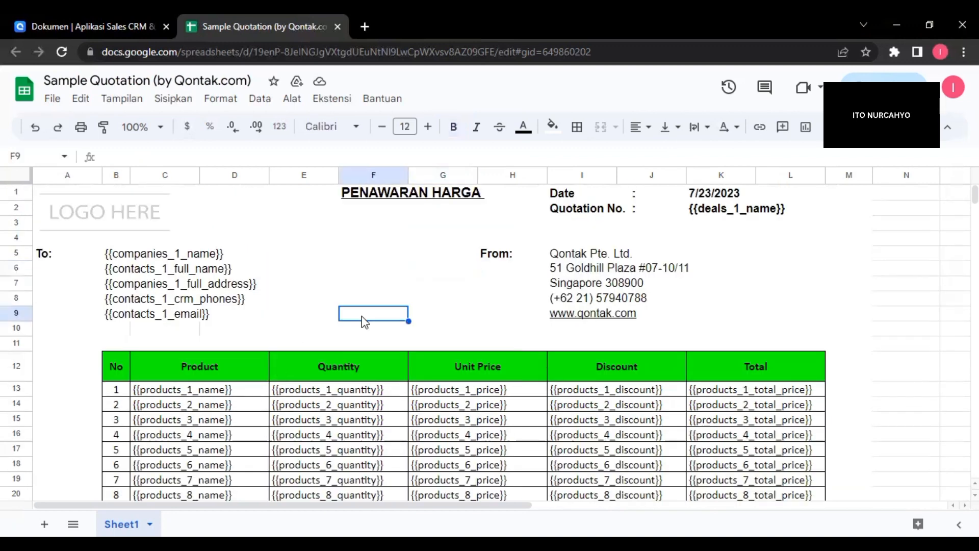
pyautogui.scroll(-1, 363, 320)
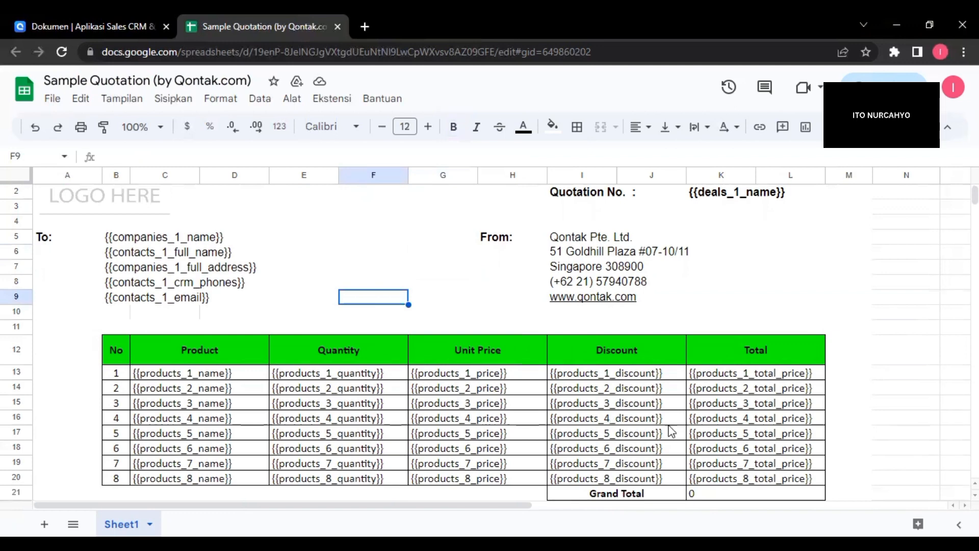
pyautogui.scroll(-1, 671, 431)
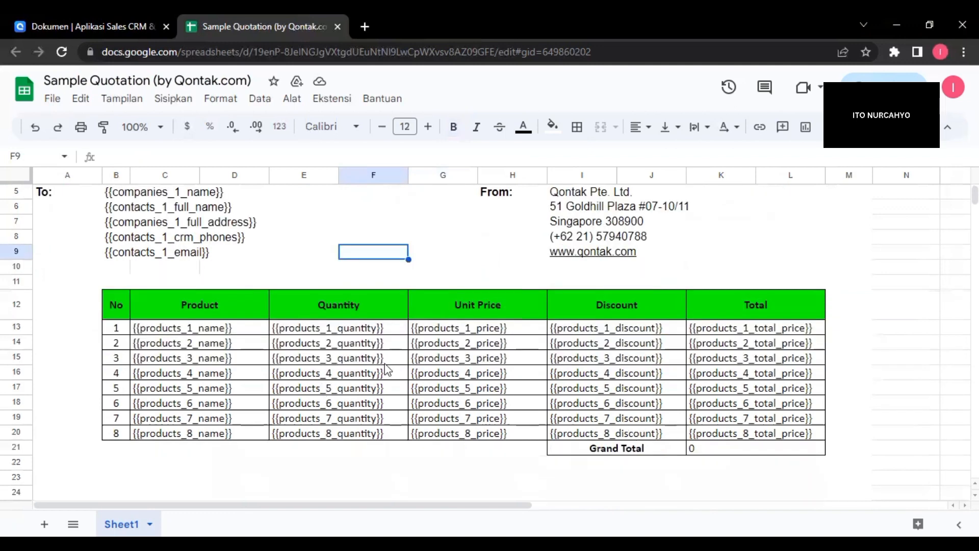
pyautogui.scroll(2, 369, 361)
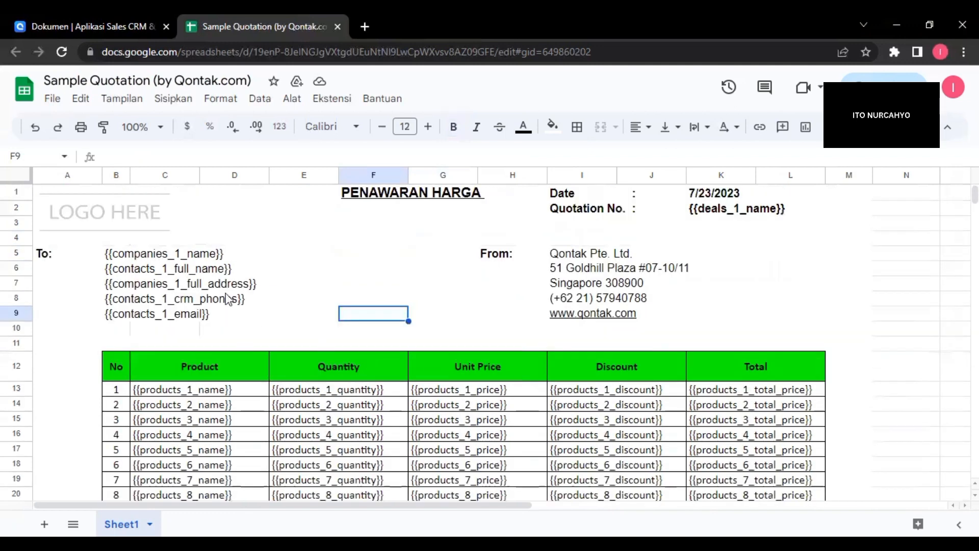
pyautogui.click(258, 331)
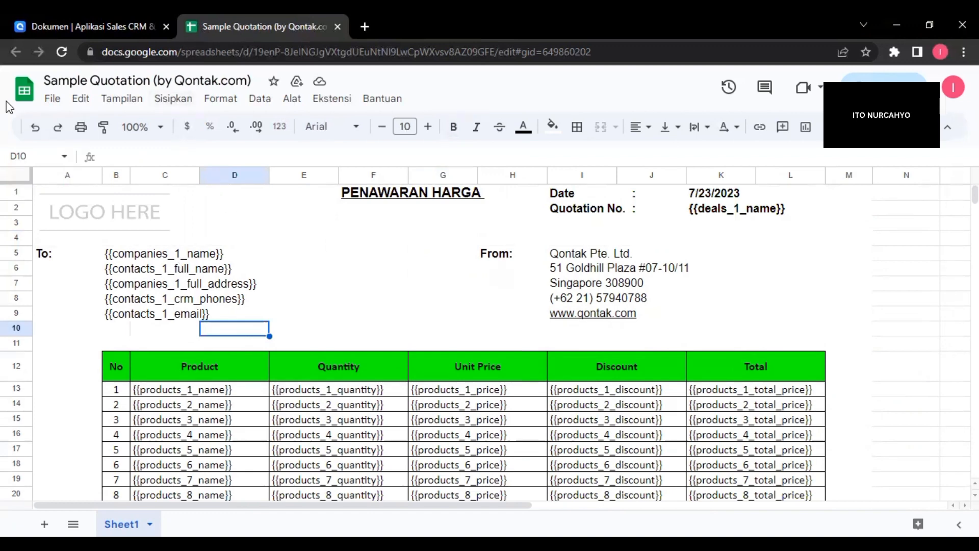
# Download the edited quotation spreadsheet as an .xlsx file.
pyautogui.click(50, 102)
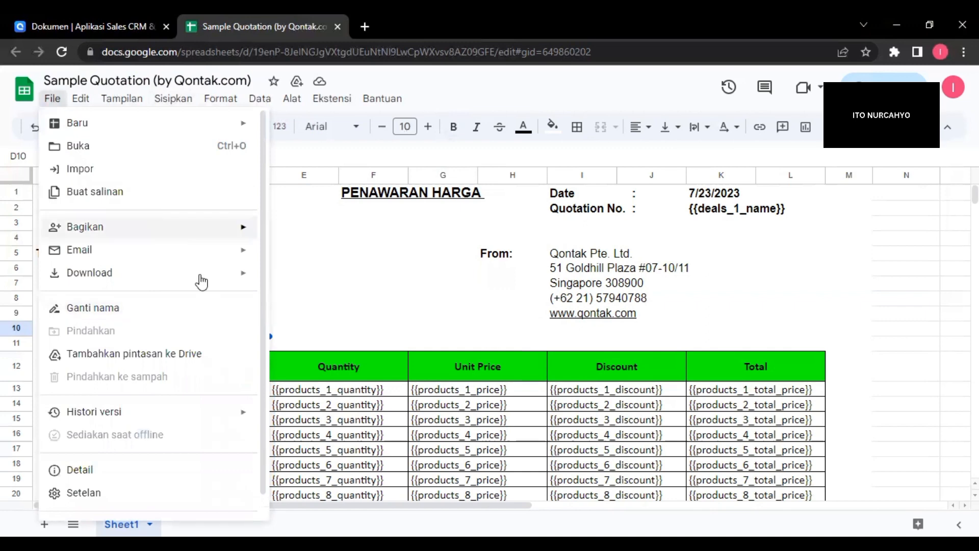
pyautogui.moveTo(197, 275)
pyautogui.click(347, 289)
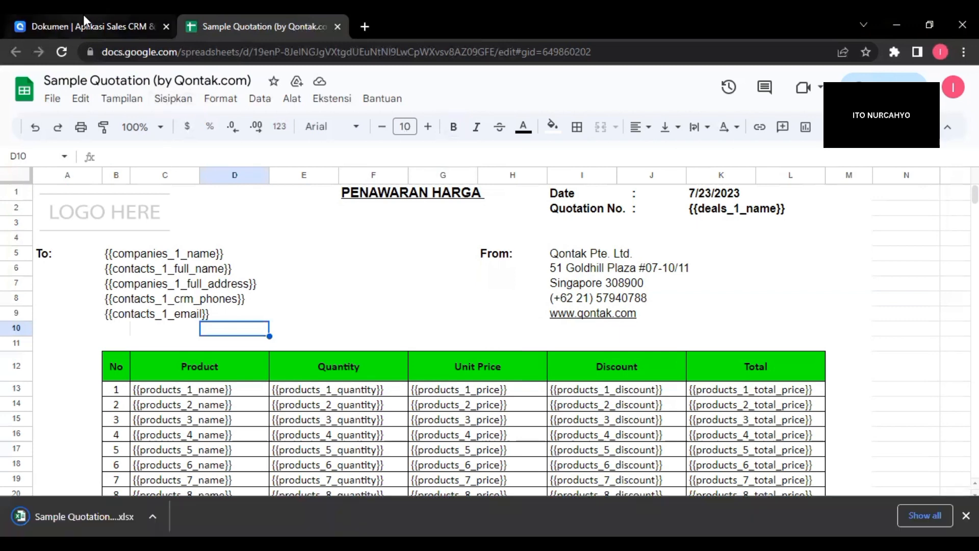
# Switch back to Qontak, start uploading a new template and name it "Contoh dokumen penawarran harga produk 2".
pyautogui.click(100, 22)
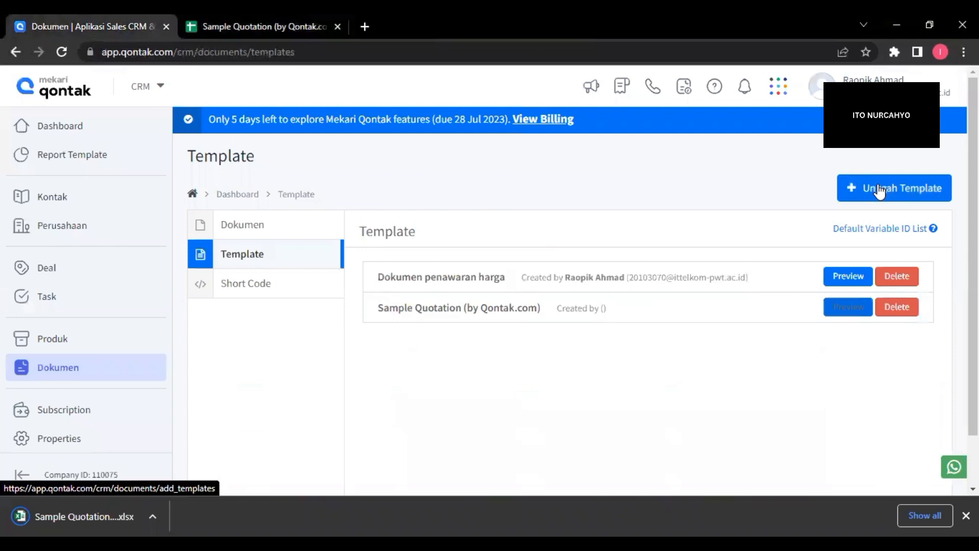
pyautogui.click(879, 191)
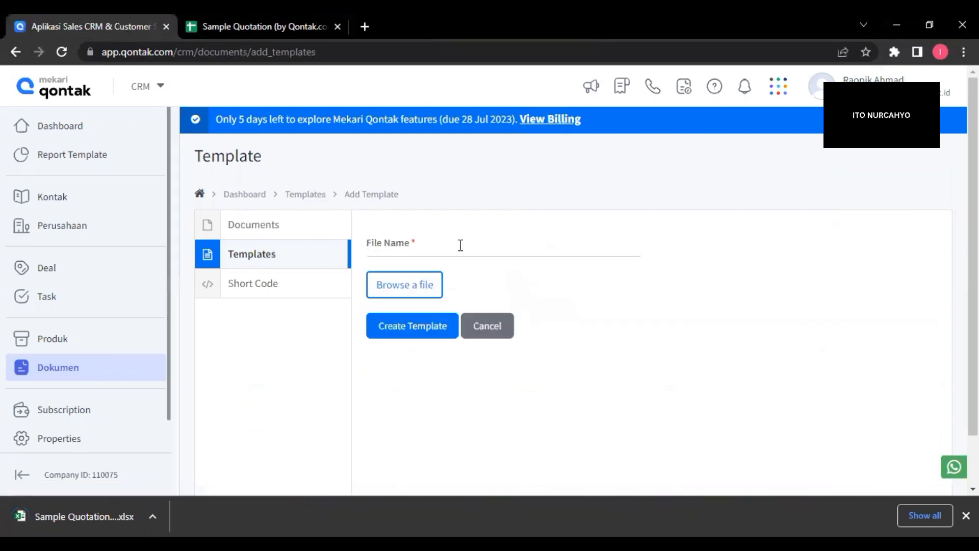
pyautogui.click(461, 245)
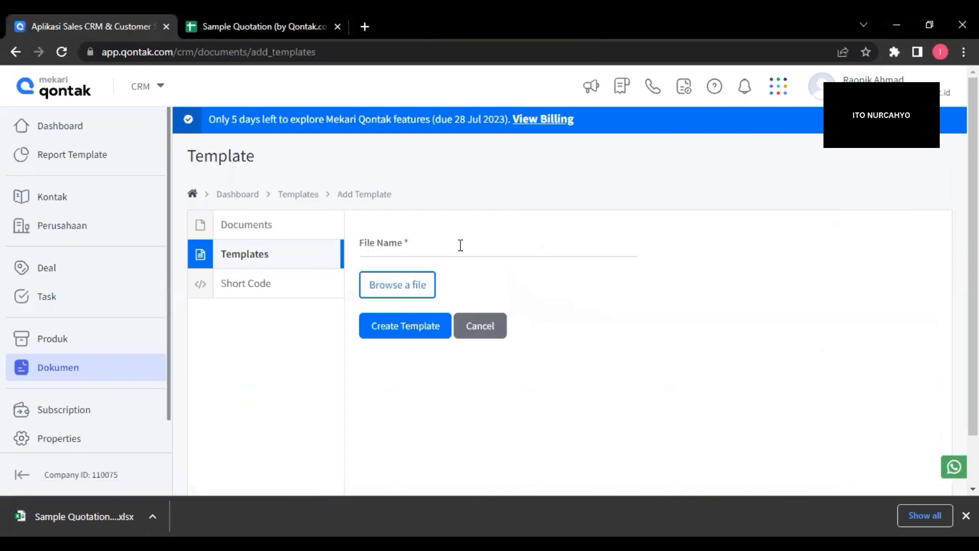
pyautogui.click(527, 306)
pyautogui.press('Return')
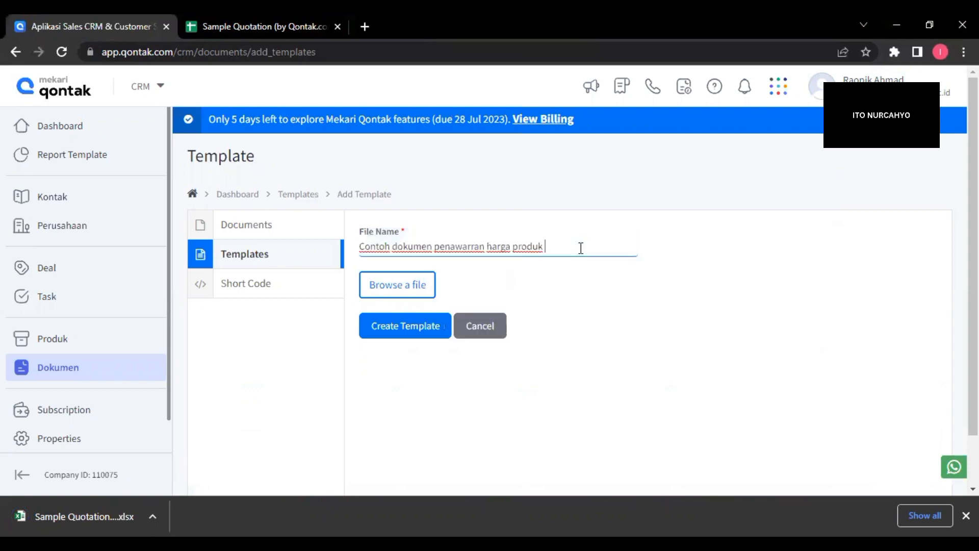
pyautogui.write('2')
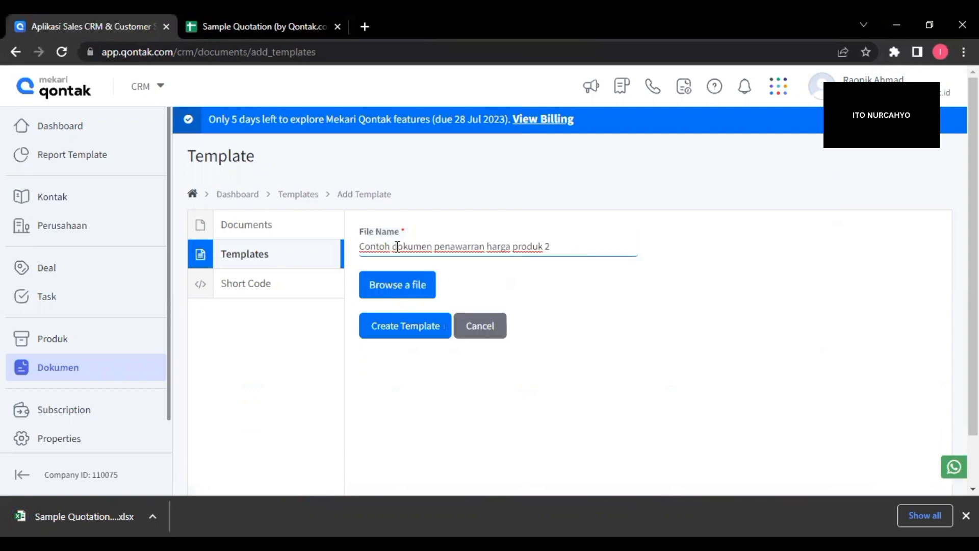
# Attach the file "Sample Quotation (by Qontak.com) (2).xlsx" from Downloads to the new template.
pyautogui.click(418, 280)
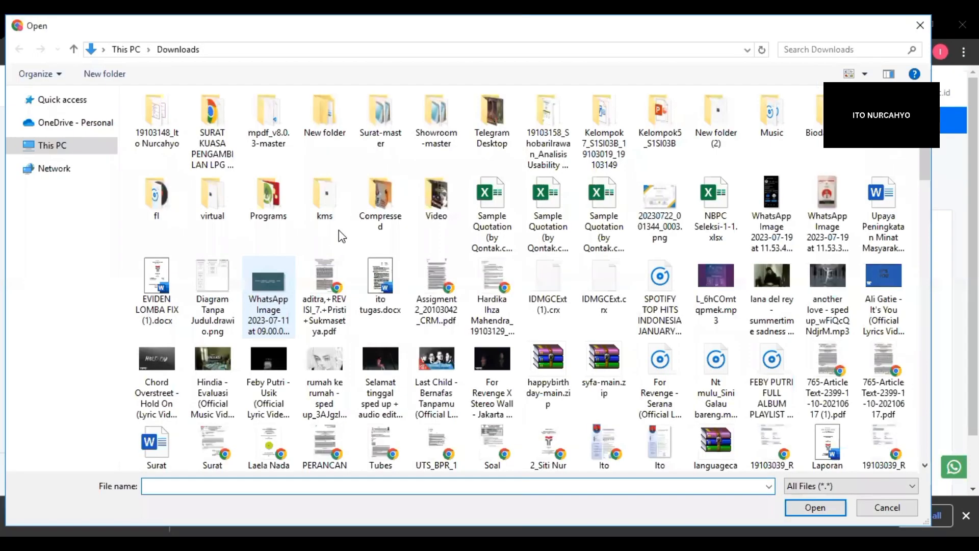
pyautogui.click(498, 203)
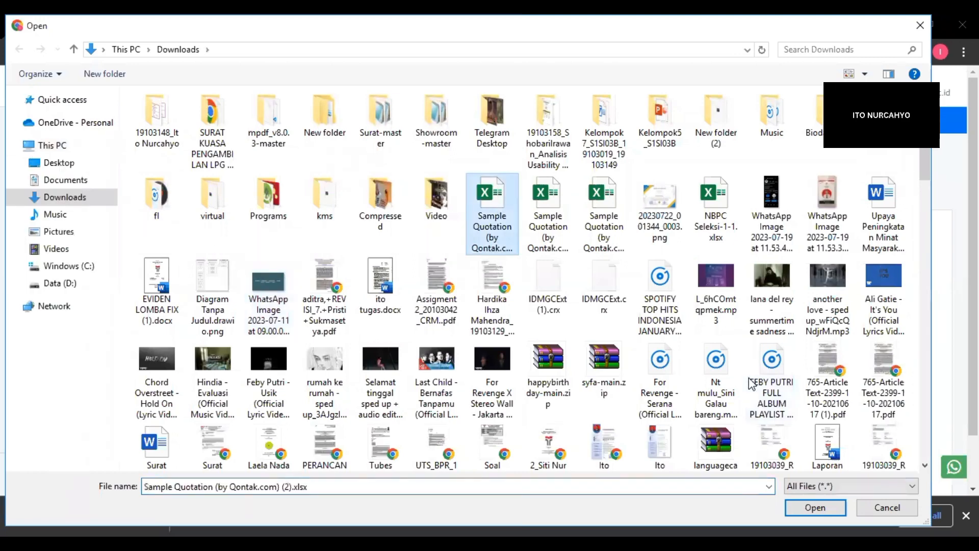
pyautogui.click(794, 486)
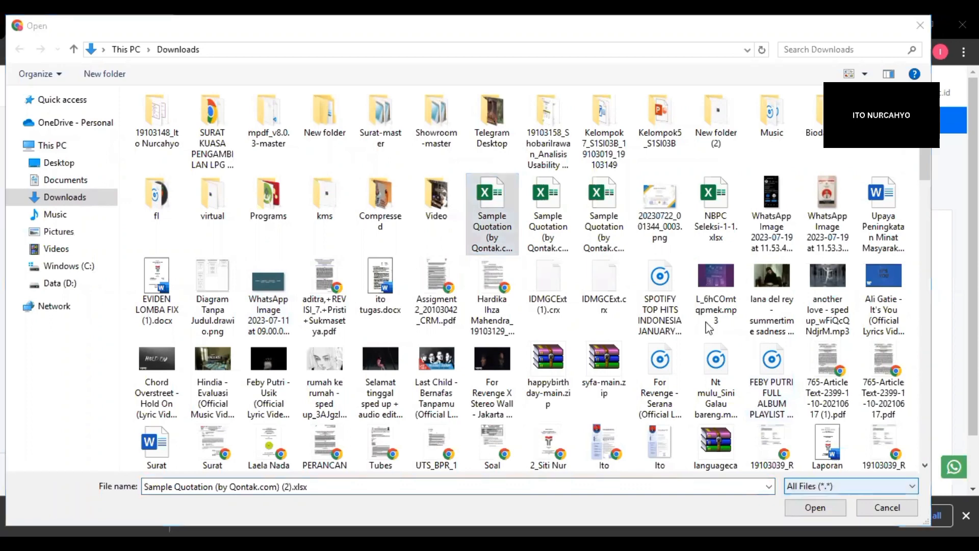
pyautogui.click(820, 506)
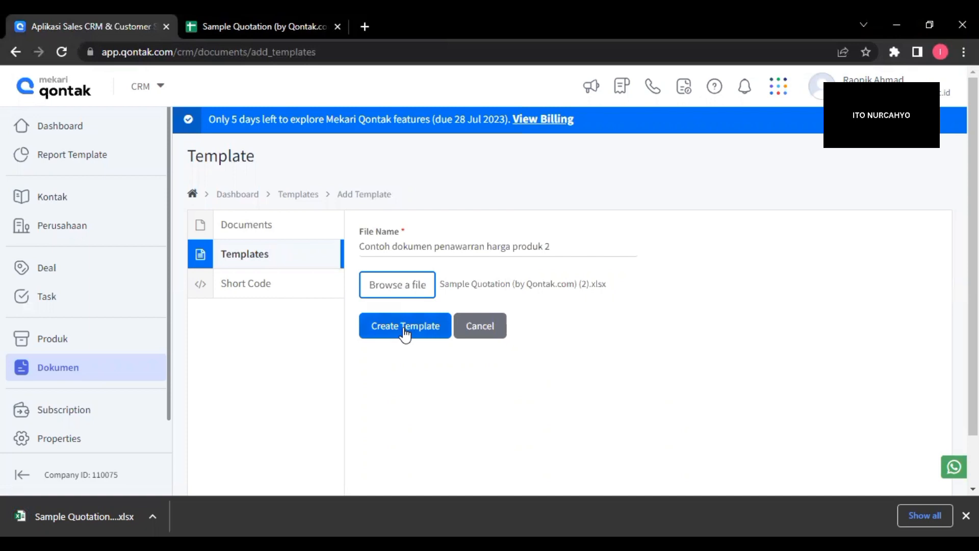
# Create the template from the attached spreadsheet and return to Qontak's template list, closing the open Google Sheets files.
pyautogui.click(405, 332)
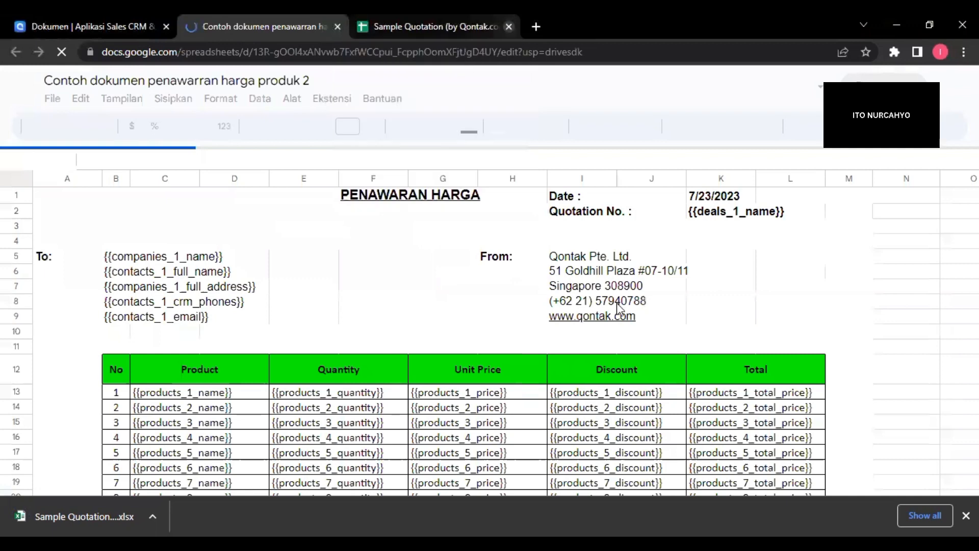
pyautogui.click(509, 28)
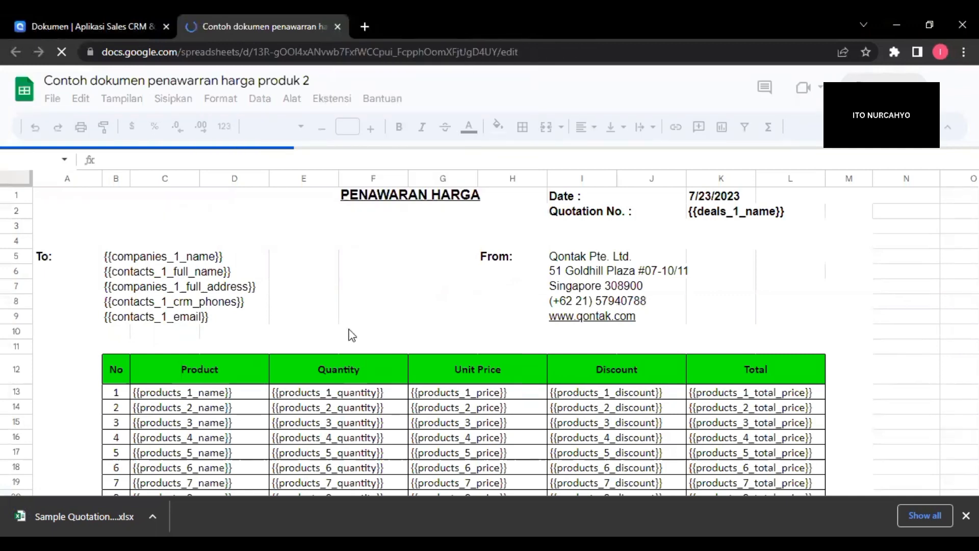
pyautogui.click(135, 15)
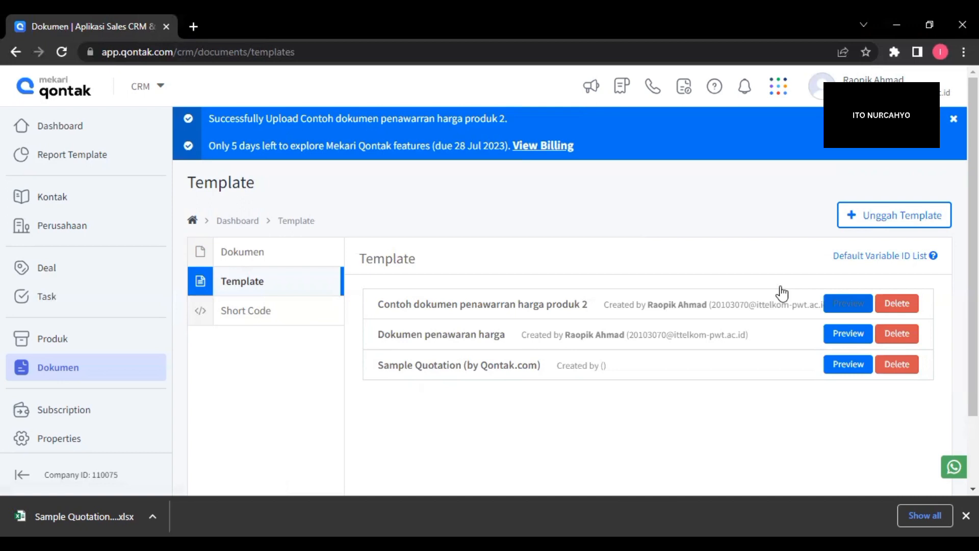
# Open the account's profile settings (Pengaturan profil) and display the Tracking Time settings.
pyautogui.click(818, 87)
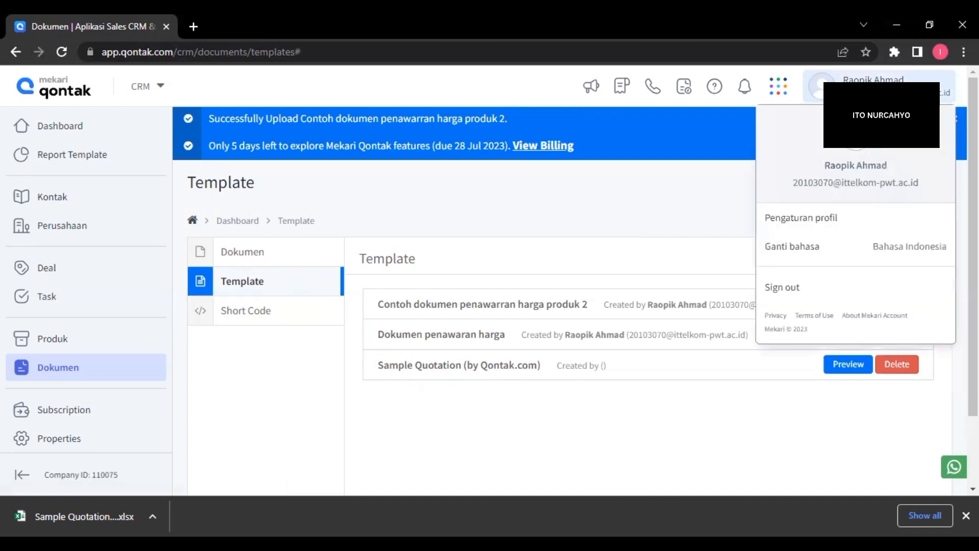
pyautogui.click(808, 220)
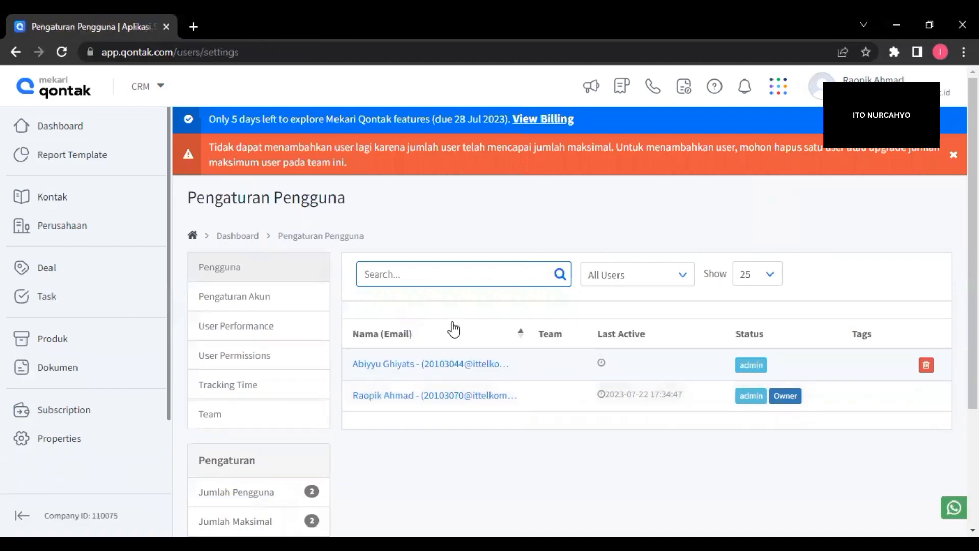
pyautogui.scroll(-1, 453, 328)
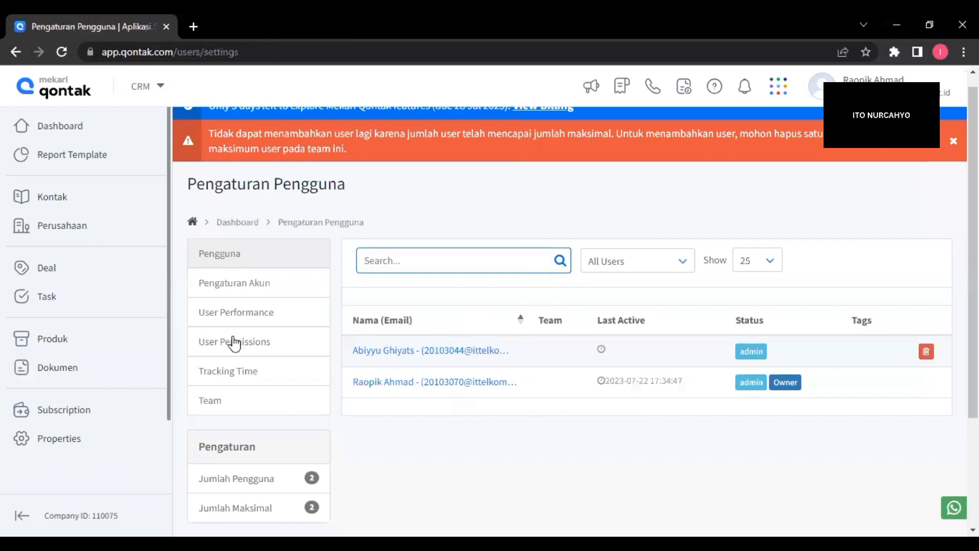
pyautogui.click(230, 371)
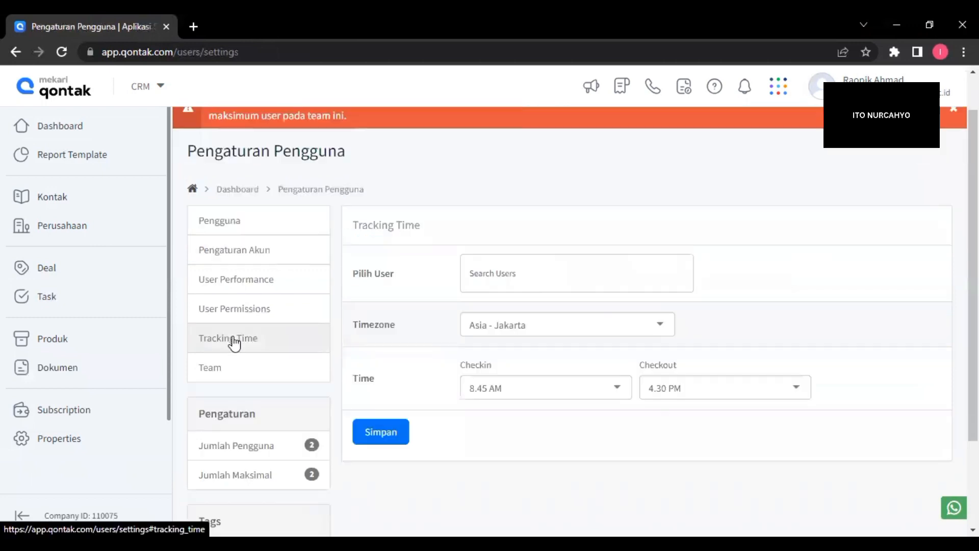
# Select all users for Tracking Time and save the settings, keeping the existing timezone and check-in and checkout times.
pyautogui.click(580, 289)
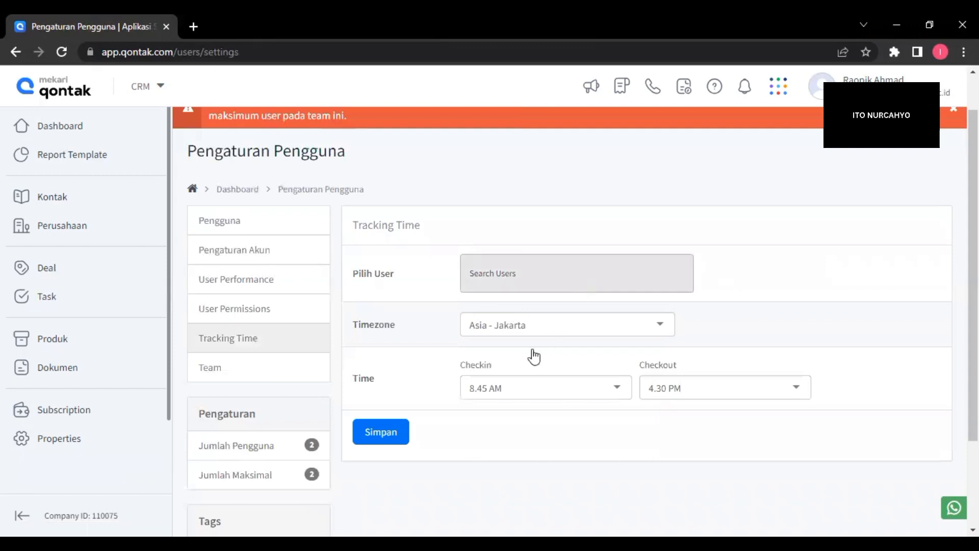
pyautogui.click(536, 346)
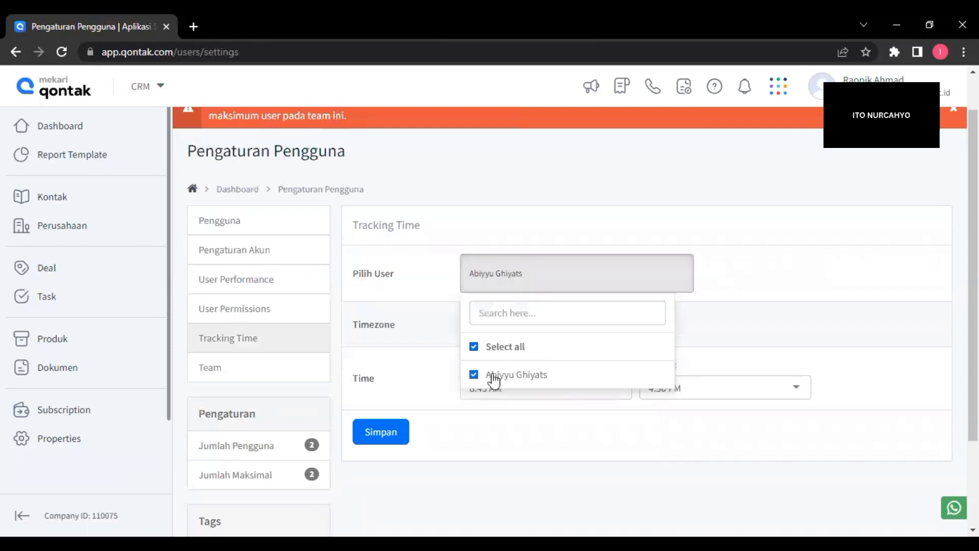
pyautogui.click(775, 313)
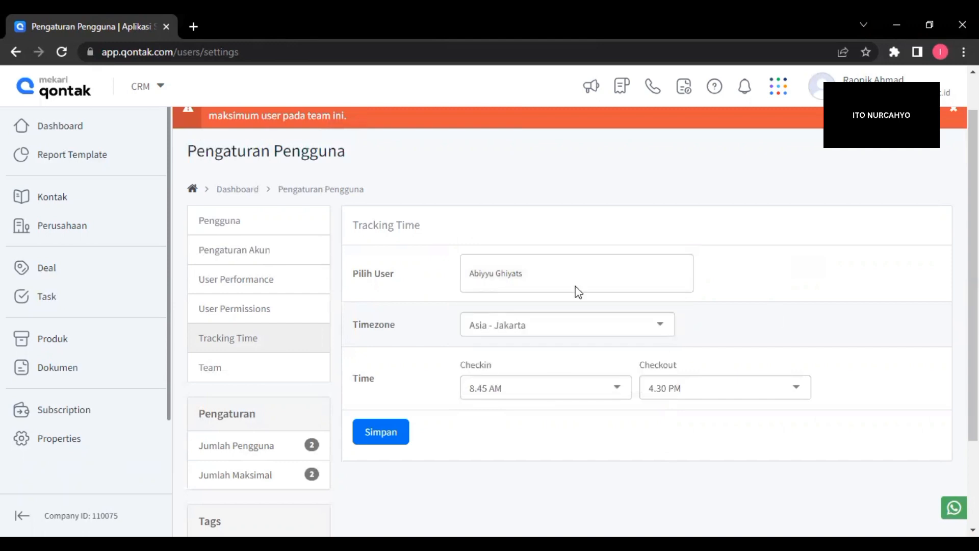
pyautogui.scroll(-3, 575, 291)
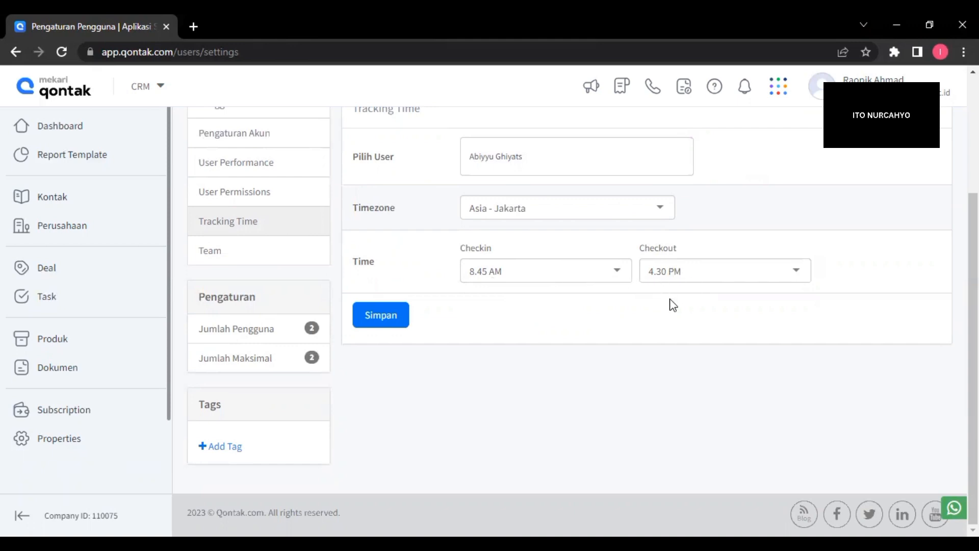
pyautogui.click(386, 317)
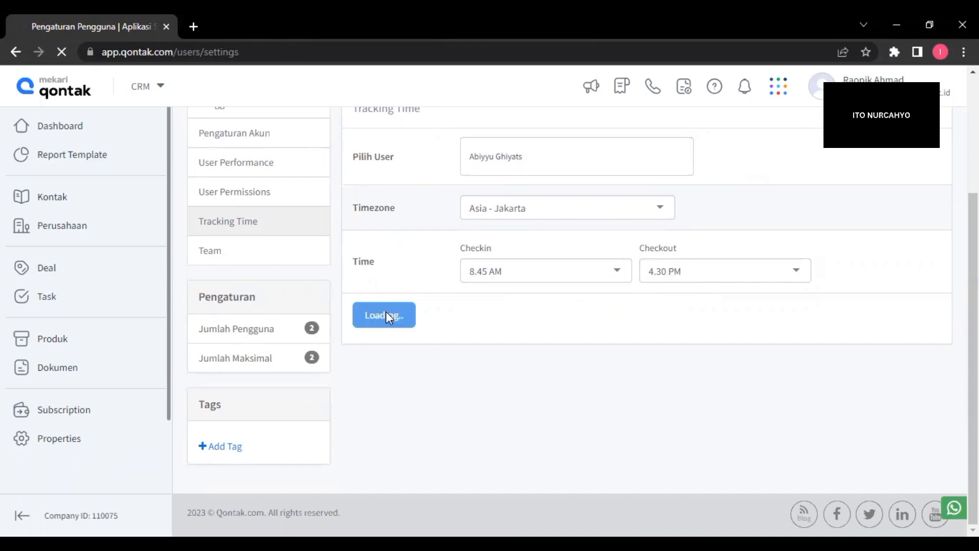